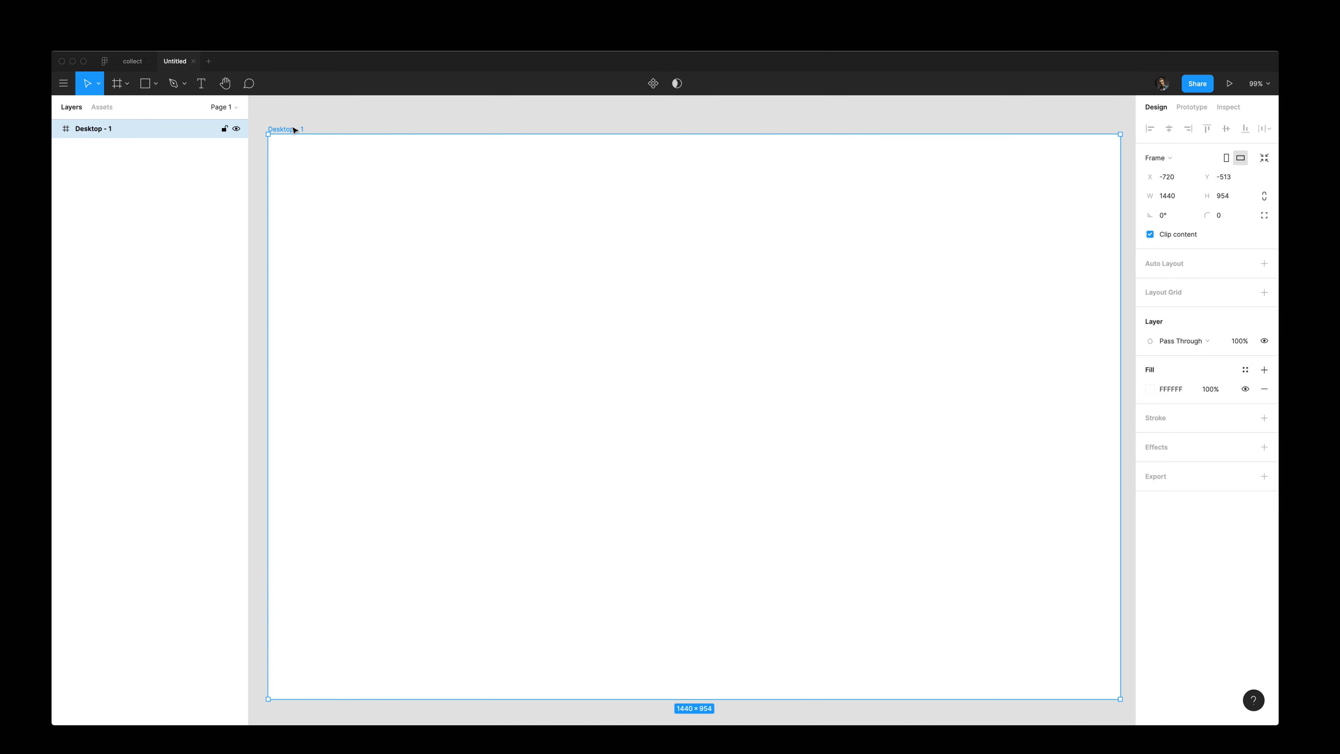
Step: Replace the existing frame with a new Desktop preset frame and shorten it to 1440 × 937
key("Delete")
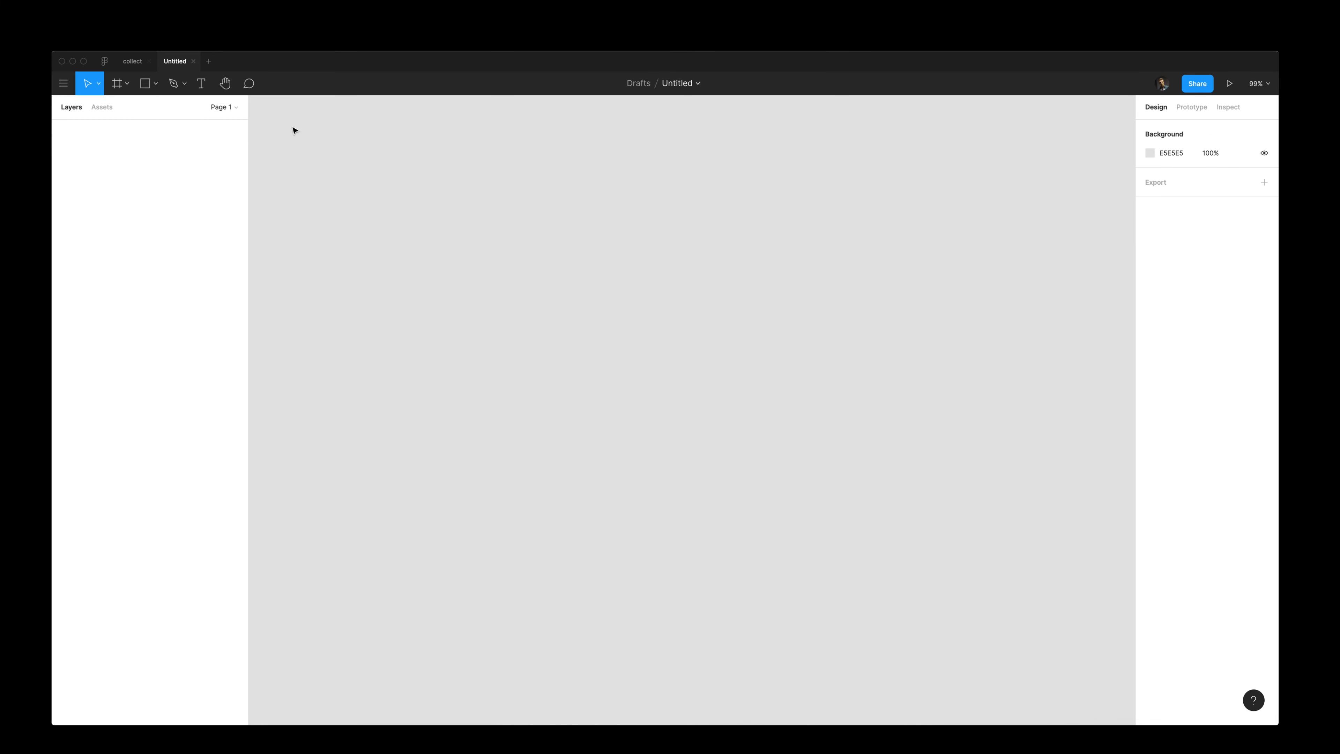
left_click(119, 88)
left_click(1163, 188)
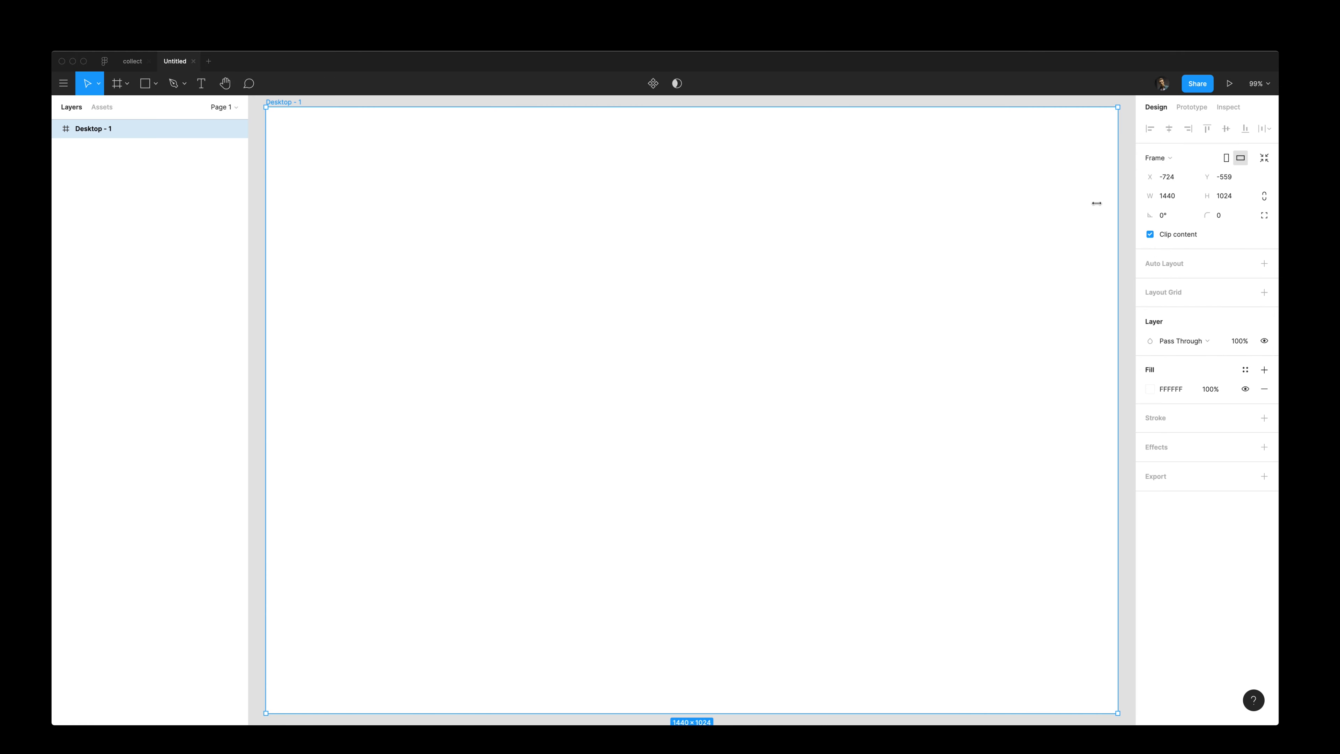
left_click_drag(729, 709, 731, 662)
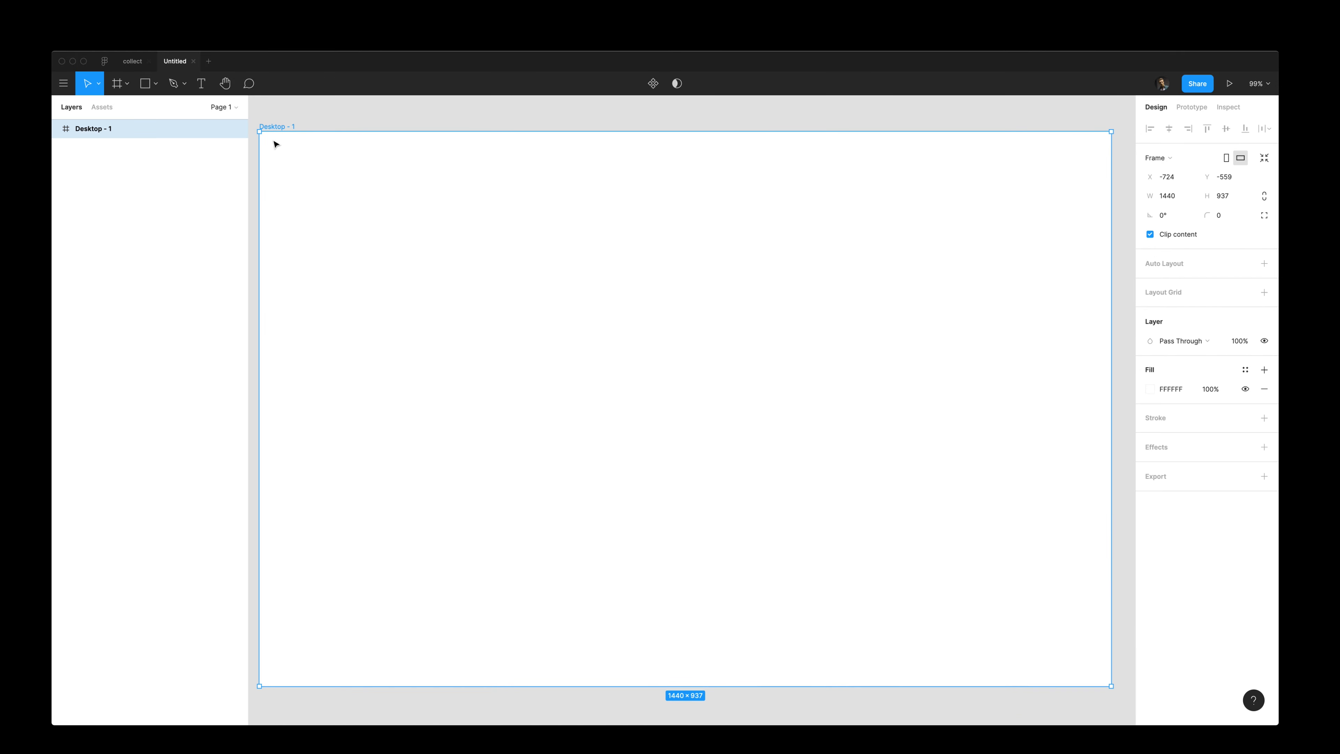
Step: Paste the balloonn logo into the frame and place it in the frame's upper-left corner
key("ctrl+v")
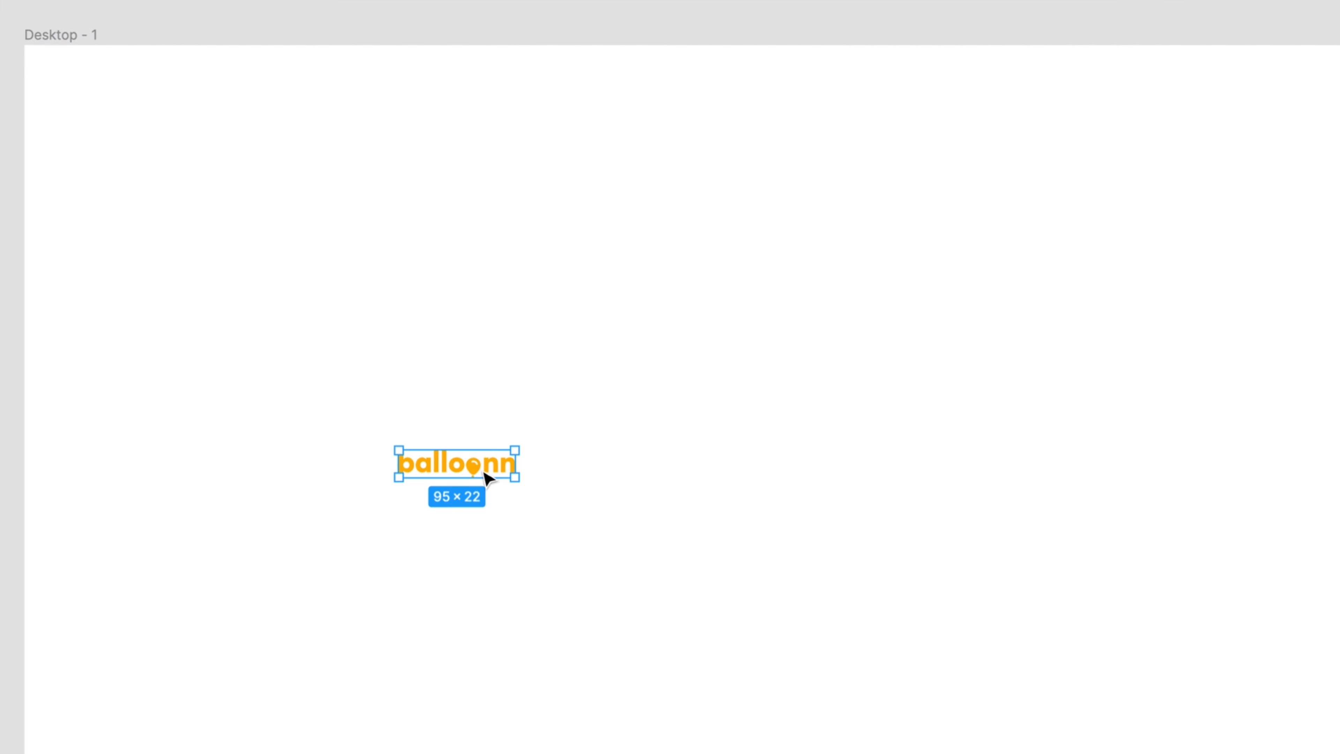
left_click_drag(485, 477, 162, 123)
key("alt")
Step: Add a Products text label in line with the logo and duplicate it to its right as About
left_click(321, 181)
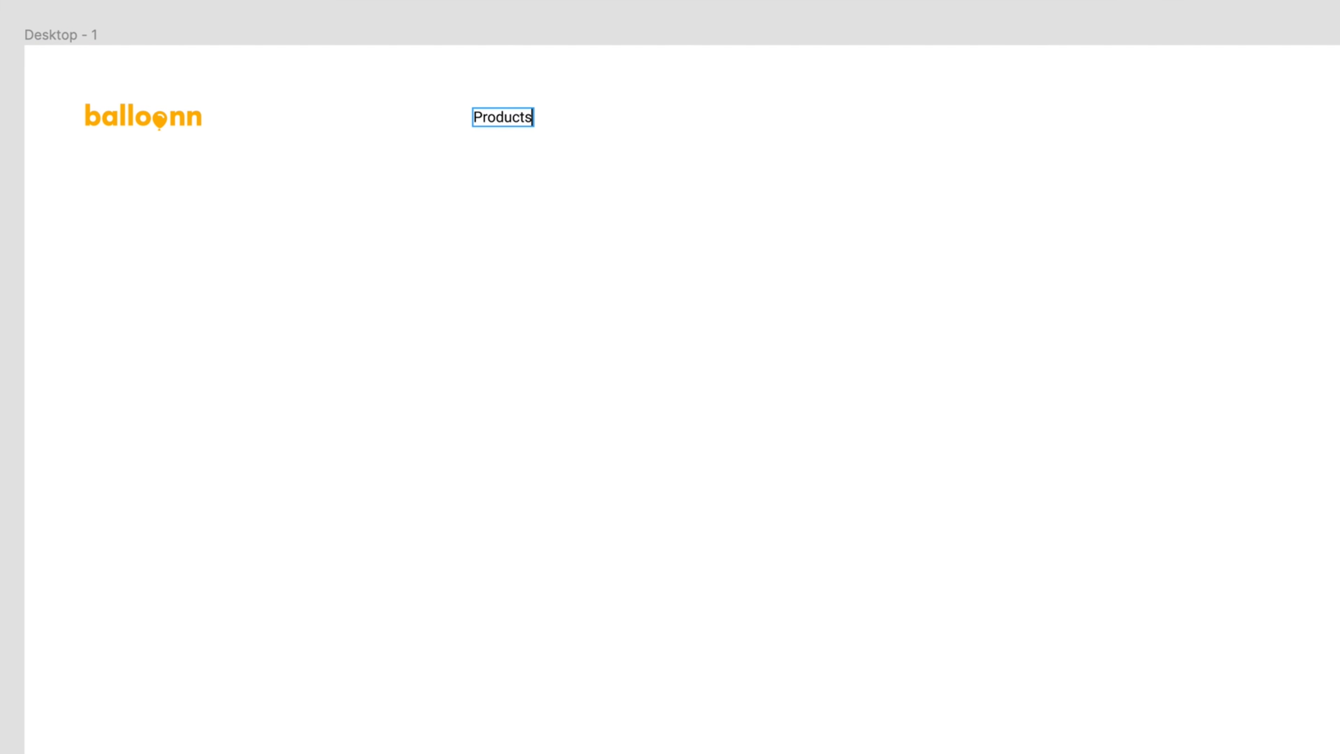
key("Escape")
left_click_drag(498, 119, 1190, 117, "alt")
key("Return")
key("Escape")
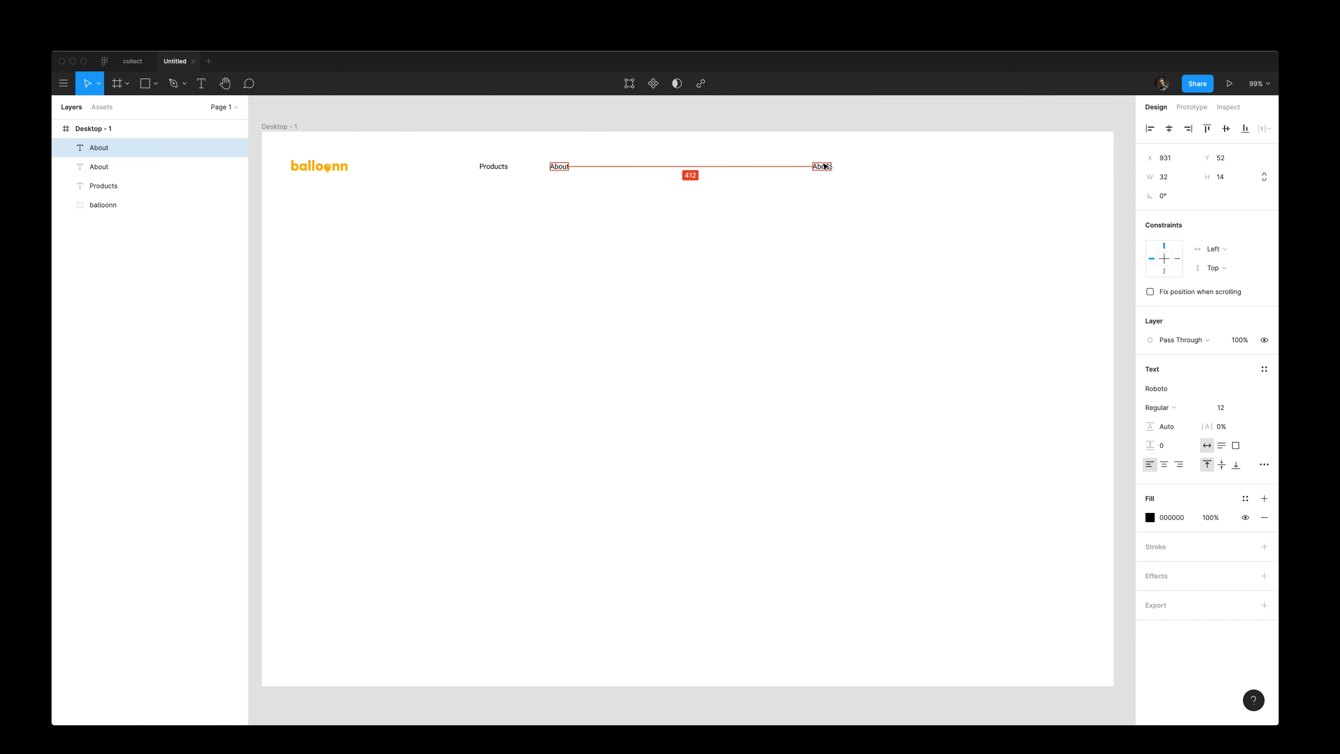
Step: Create Profile and Cart 0 labels farther right in the header row from copies of the About label
type("ile")
key("Escape")
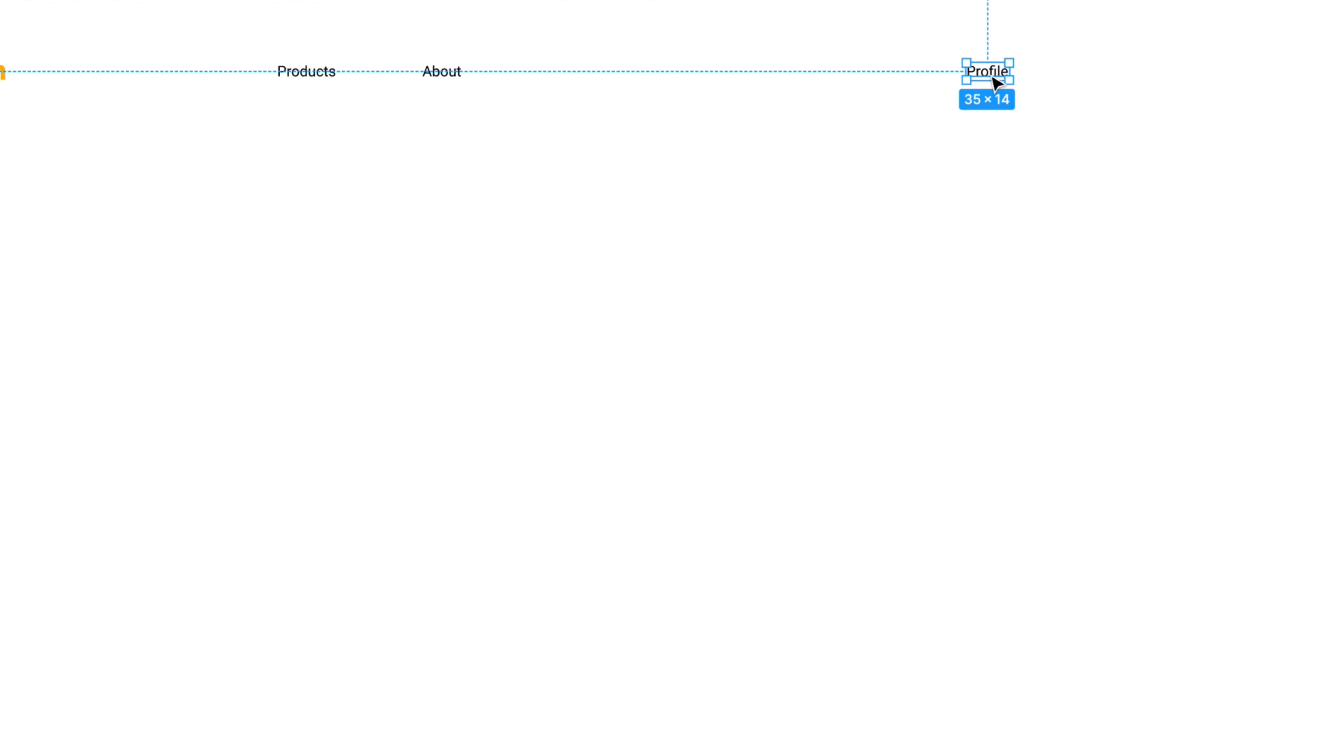
left_click_drag(829, 170, 920, 173, "alt")
key("Return")
type("Cart 0")
key("Escape")
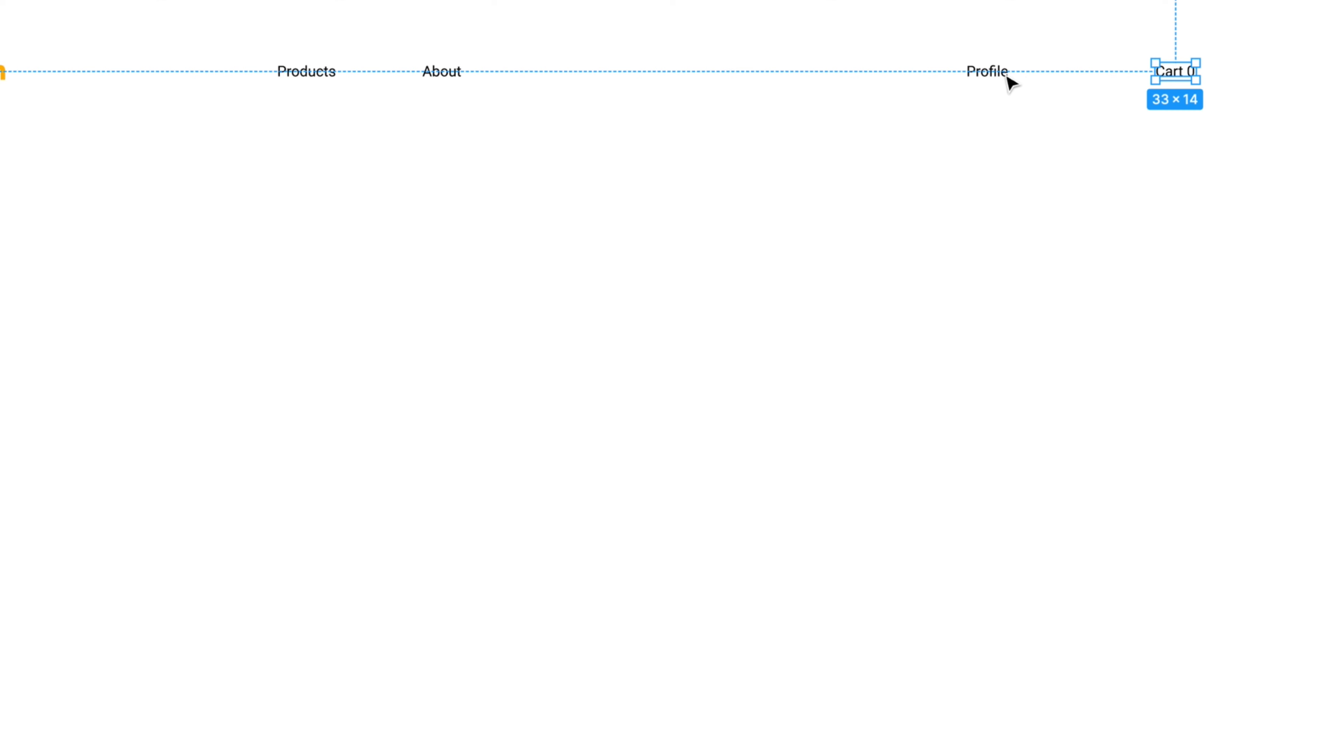
Step: Set the four header labels to font size 14 and move Profile and Cart 0 to 50 px from the frame's right edge
left_click_drag(1011, 84, 1121, 87)
left_click(1181, 78, "shift")
left_click_drag(189, 44, 1181, 122)
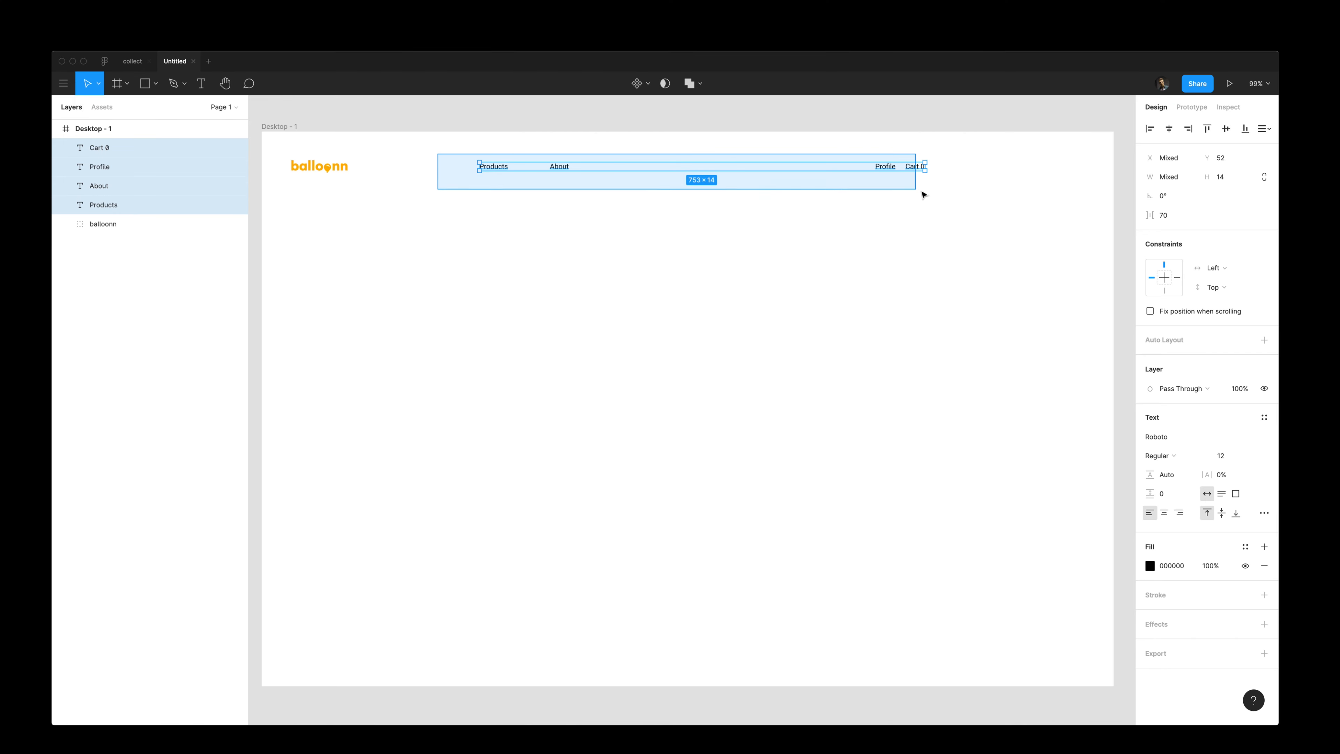
key("Escape")
left_click_drag(915, 170, 887, 177)
left_click_drag(893, 172, 974, 173)
key("alt")
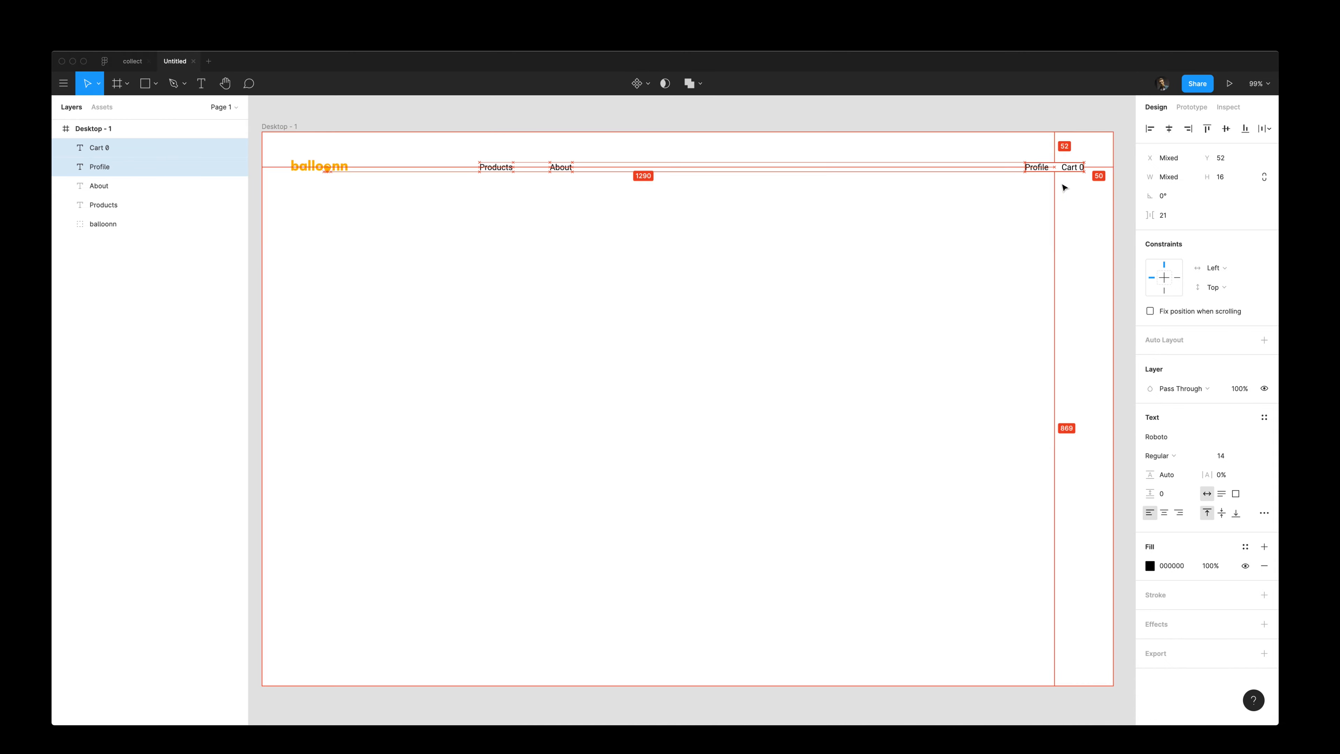
Step: Move the Products and About labels together to the centre of the header row
left_click(560, 167)
left_click(490, 172, "shift")
left_click(664, 247)
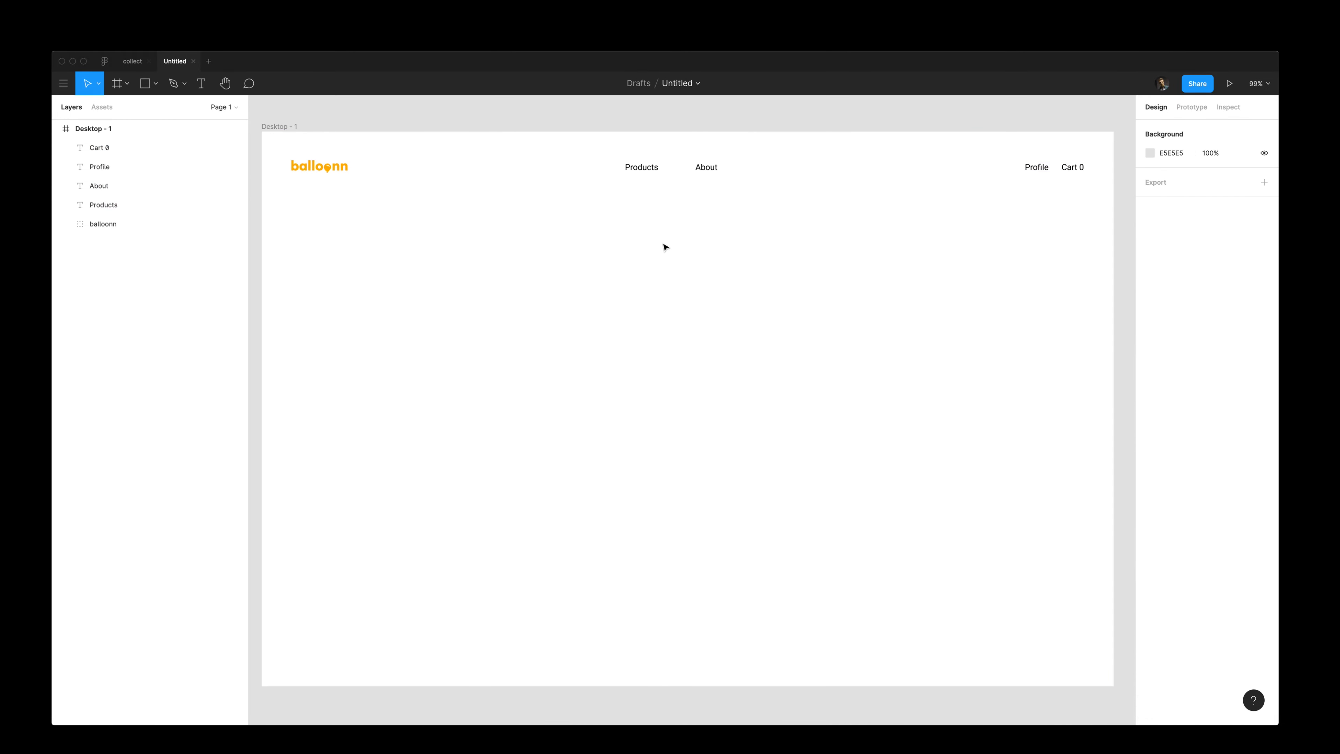
Step: Add a single-line Lorem ipsum text at font size 42 in the right half of the frame
left_click(844, 366)
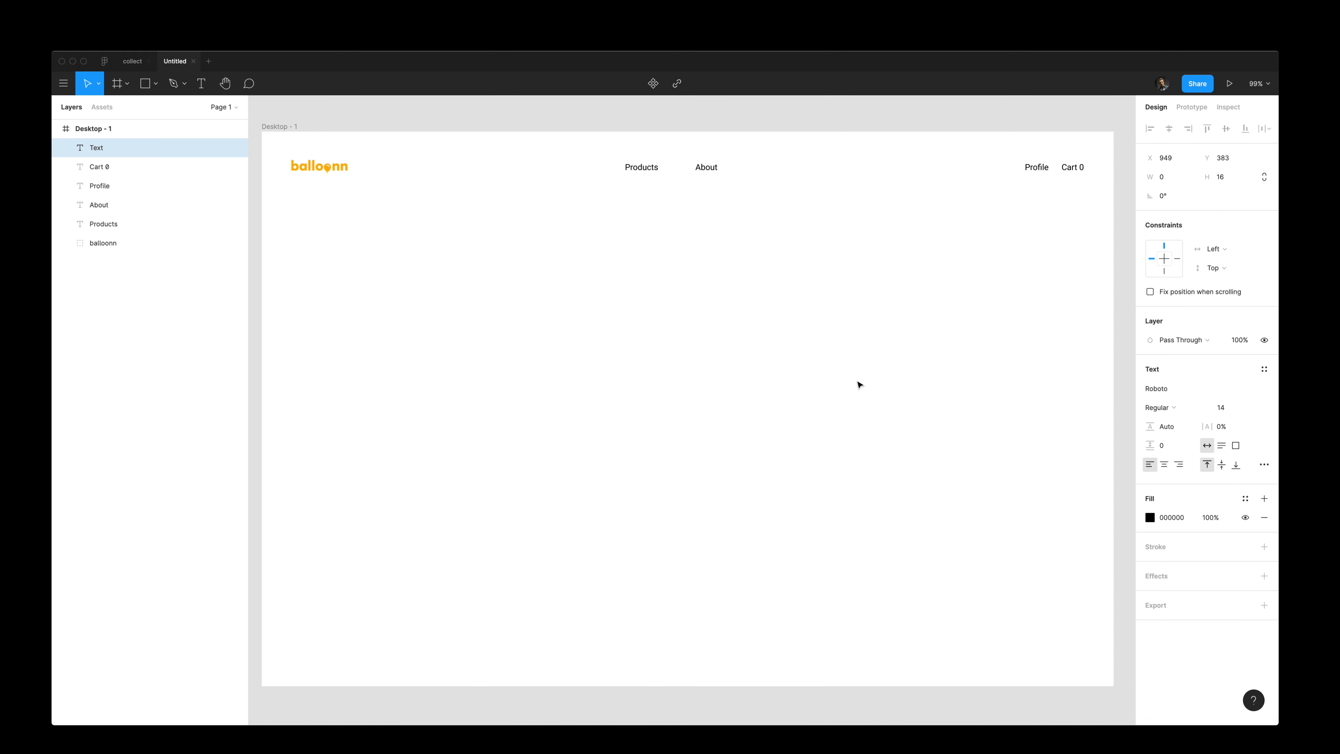
left_click(1221, 407)
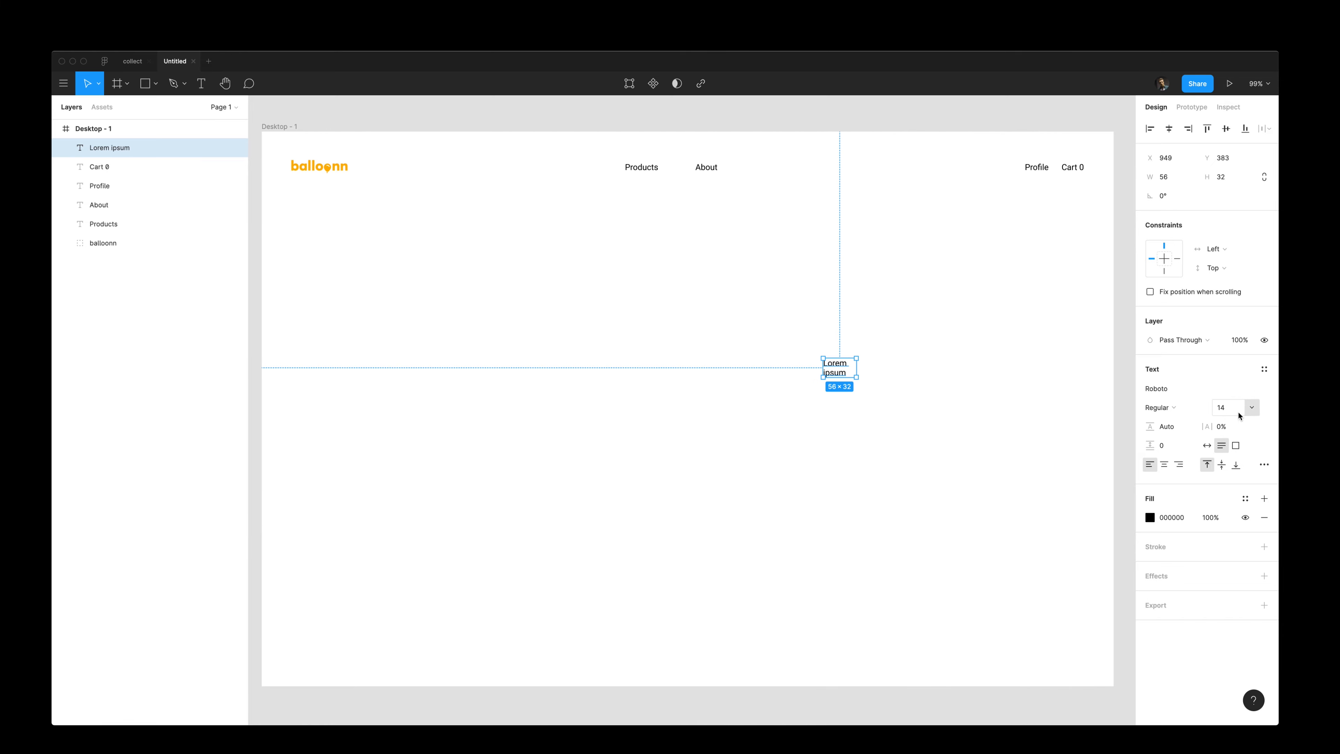
type("42")
key("Return")
left_click_drag(866, 402, 858, 342)
key("Escape")
Step: Draw a rectangle about 245 × 132 px below the logo and align its left edge with the logo
key("r")
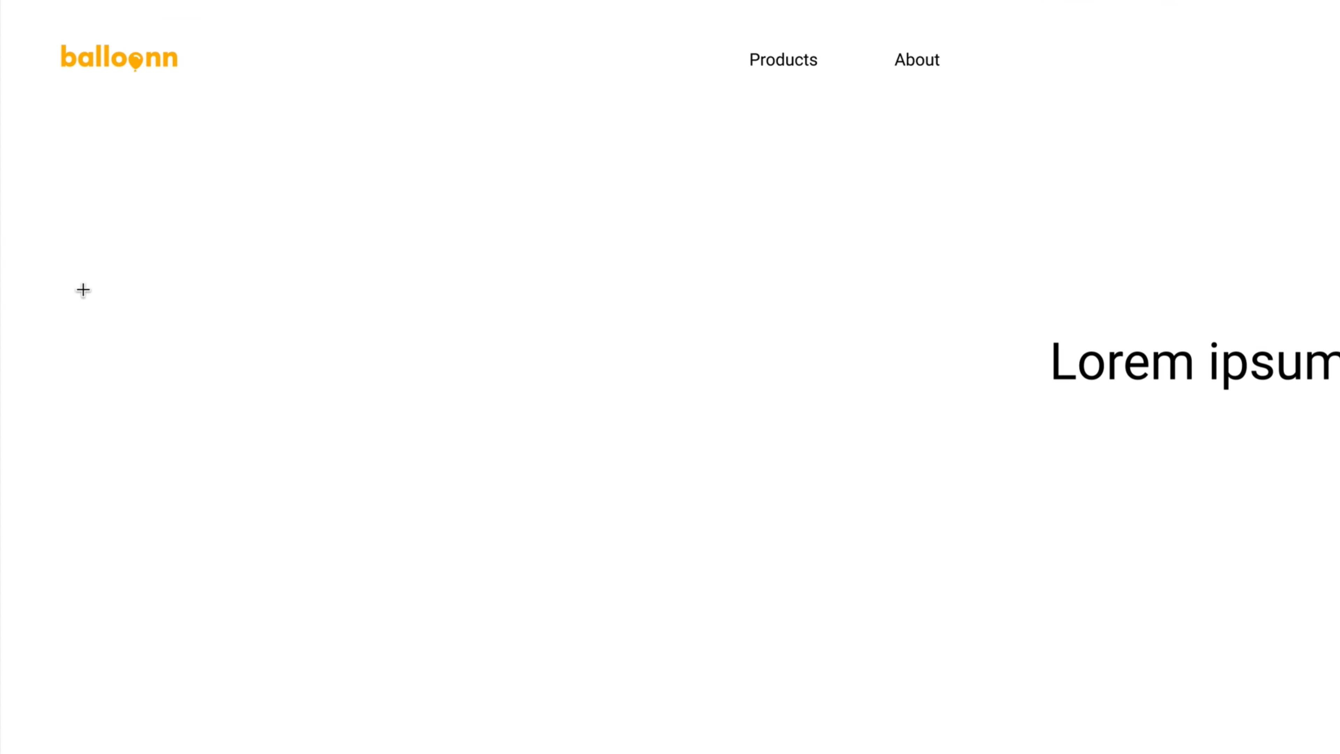
left_click_drag(298, 279, 427, 357)
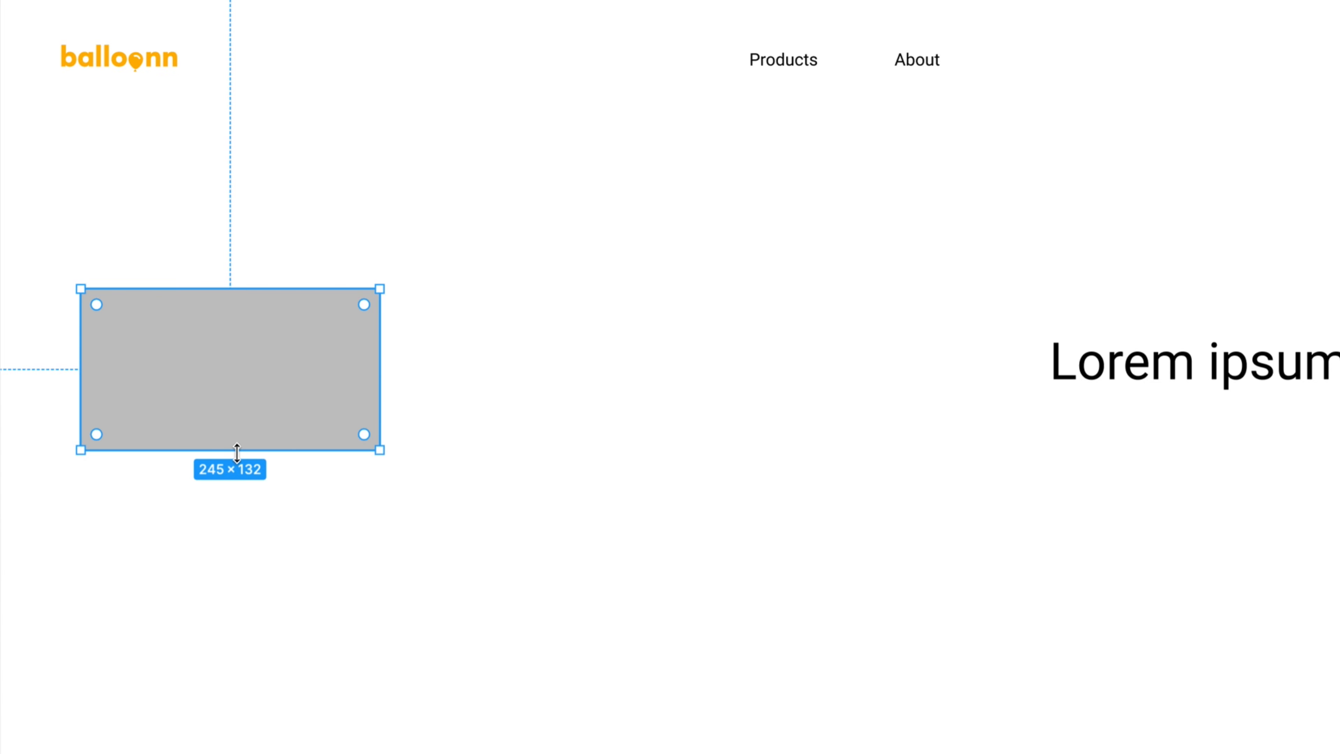
left_click_drag(236, 452, 239, 453)
mouse_move(232, 383)
left_mouse_down()
mouse_move(221, 369)
mouse_move(257, 389)
left_mouse_up()
key("alt")
key("Right")
key("Right")
key("Right")
key("Right")
key("shift+Left")
Step: Copy the large Lorem ipsum text above the rounded rectangle as a left-aligned heading with a smaller font size of 32
left_click_drag(1232, 375, 242, 214)
key("ctrl+shift+comma")
left_click(338, 348)
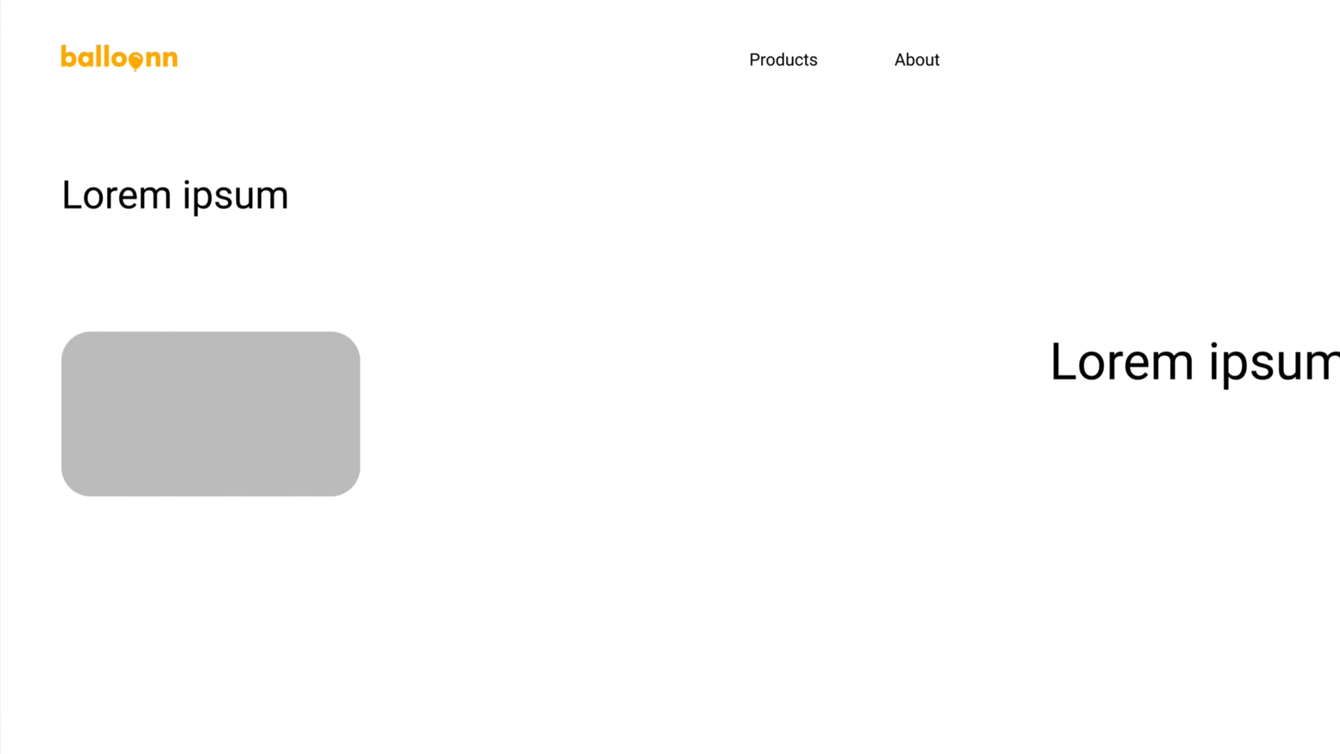
Step: Duplicate the heading beneath the rounded rectangle, reduce its font size, and narrow its text box to about 206 px
left_click_drag(210, 211, 209, 562)
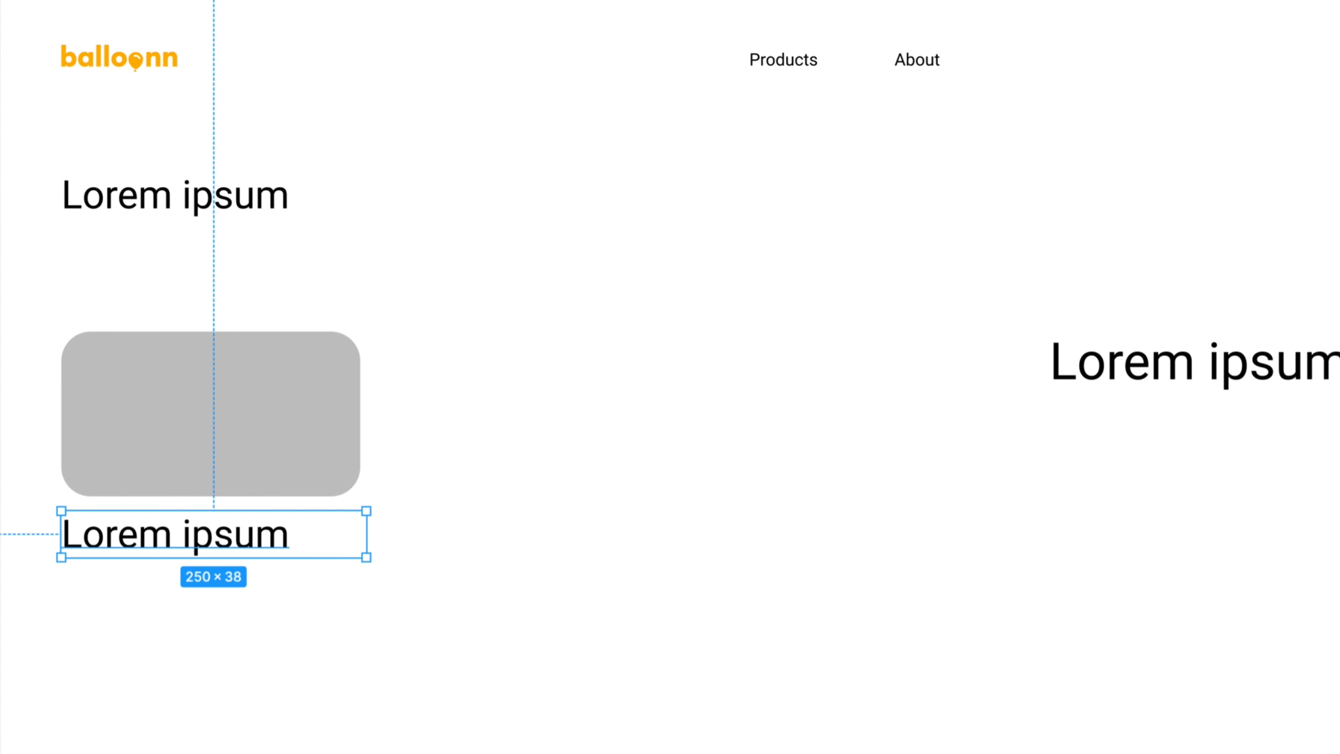
key("ctrl+shift+comma")
left_click_drag(366, 523, 315, 523)
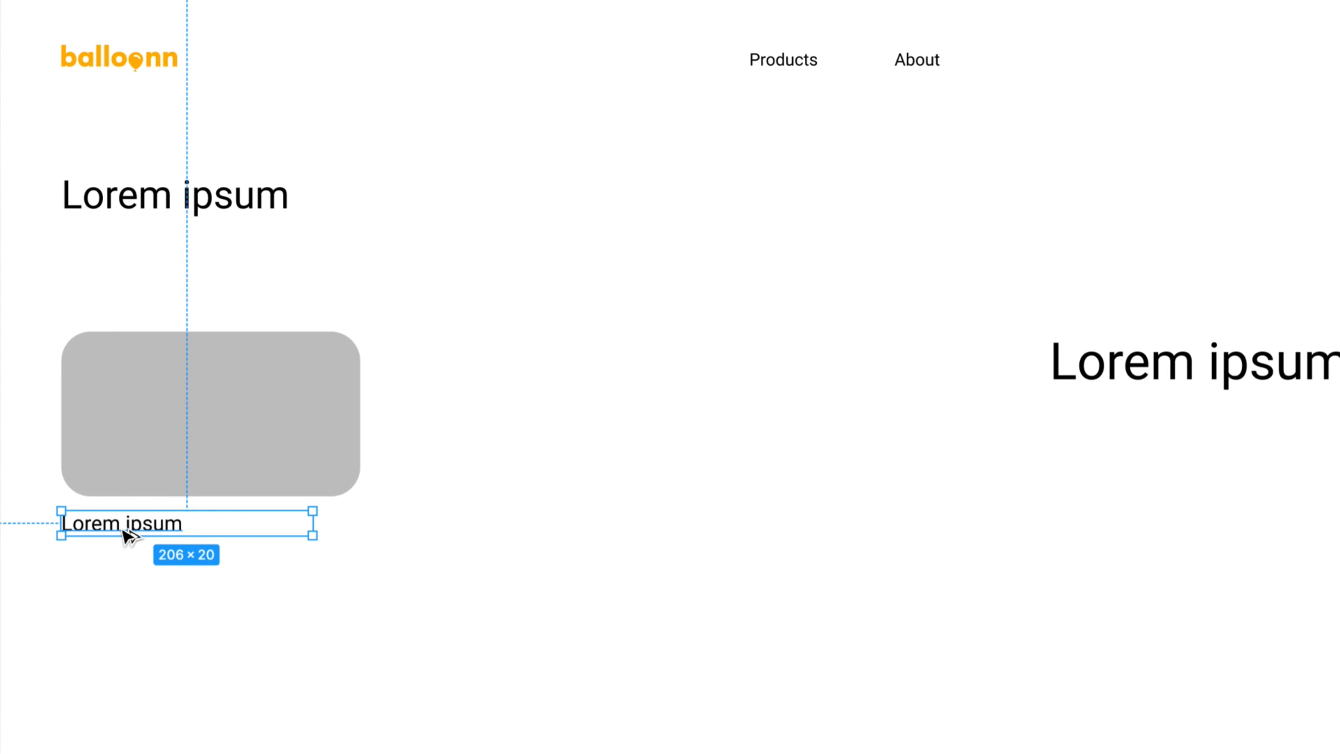
Step: Duplicate the caption directly below itself in a smaller font size and adjust the vertical spacing of the two lines
left_click_drag(125, 532, 126, 558)
key("ctrl+shift+comma")
key("ctrl+shift+comma")
key("ctrl+shift+comma")
key("Escape")
left_click(122, 539)
scroll(121, 539, "up", 1)
key("Down")
key("Down")
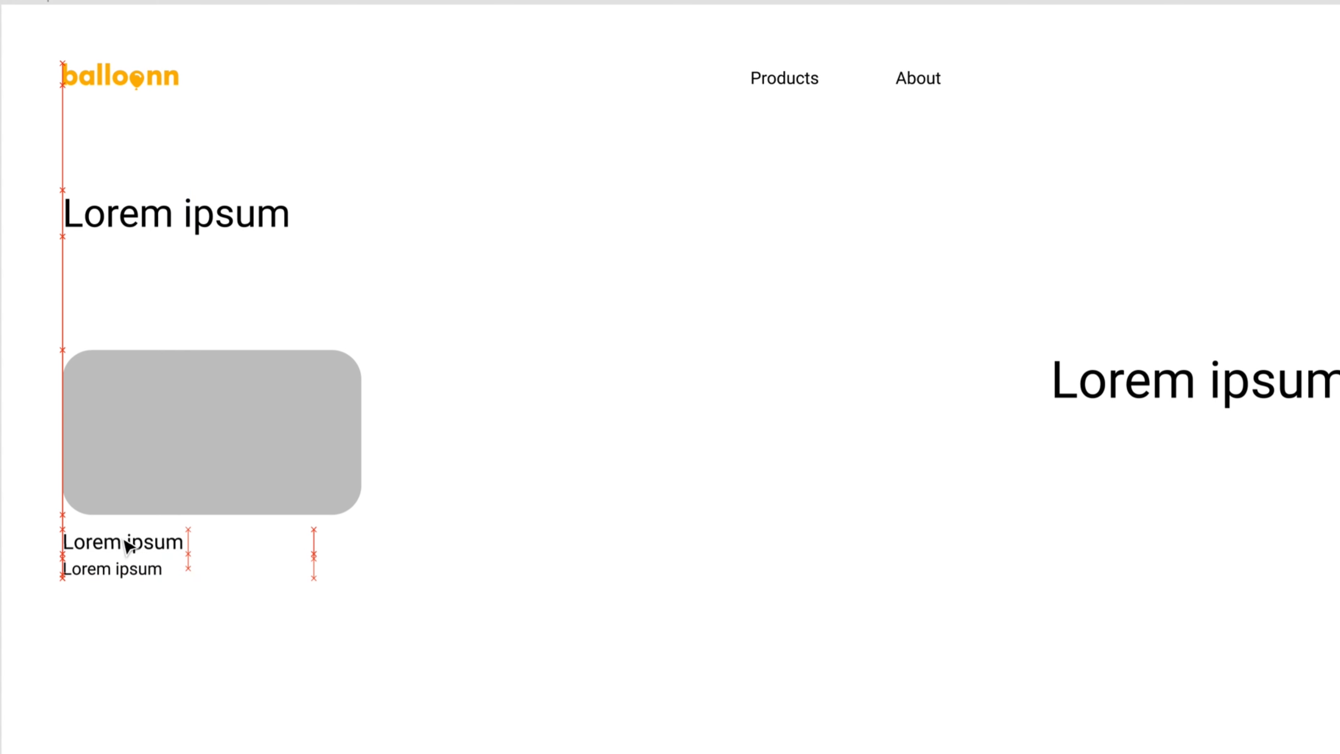
Step: Draw a tall rectangle in the middle of the frame, give both rectangles a lighter grey fill, and move it closer to the card
left_click(455, 530)
key("r")
mouse_move(422, 138)
left_mouse_down()
mouse_move(721, 601)
mouse_move(784, 753)
left_mouse_up()
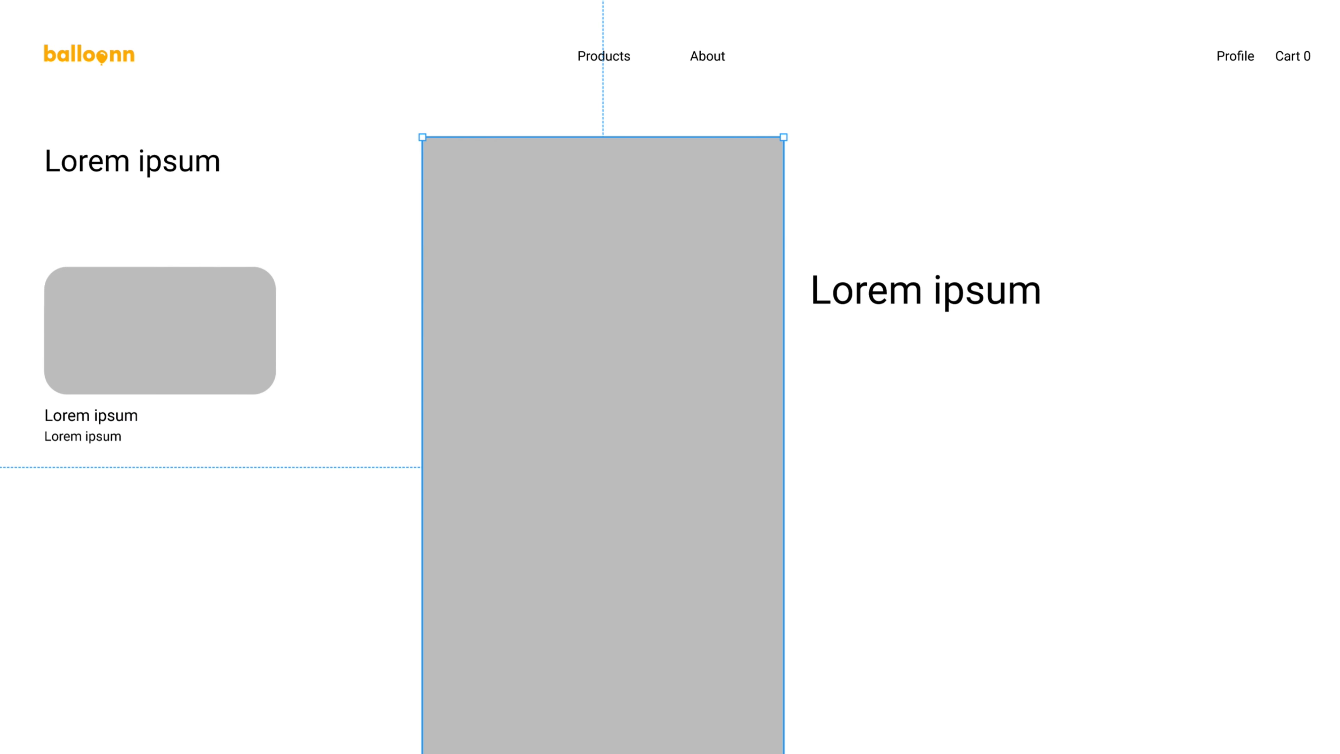
left_click_drag(647, 577, 622, 581)
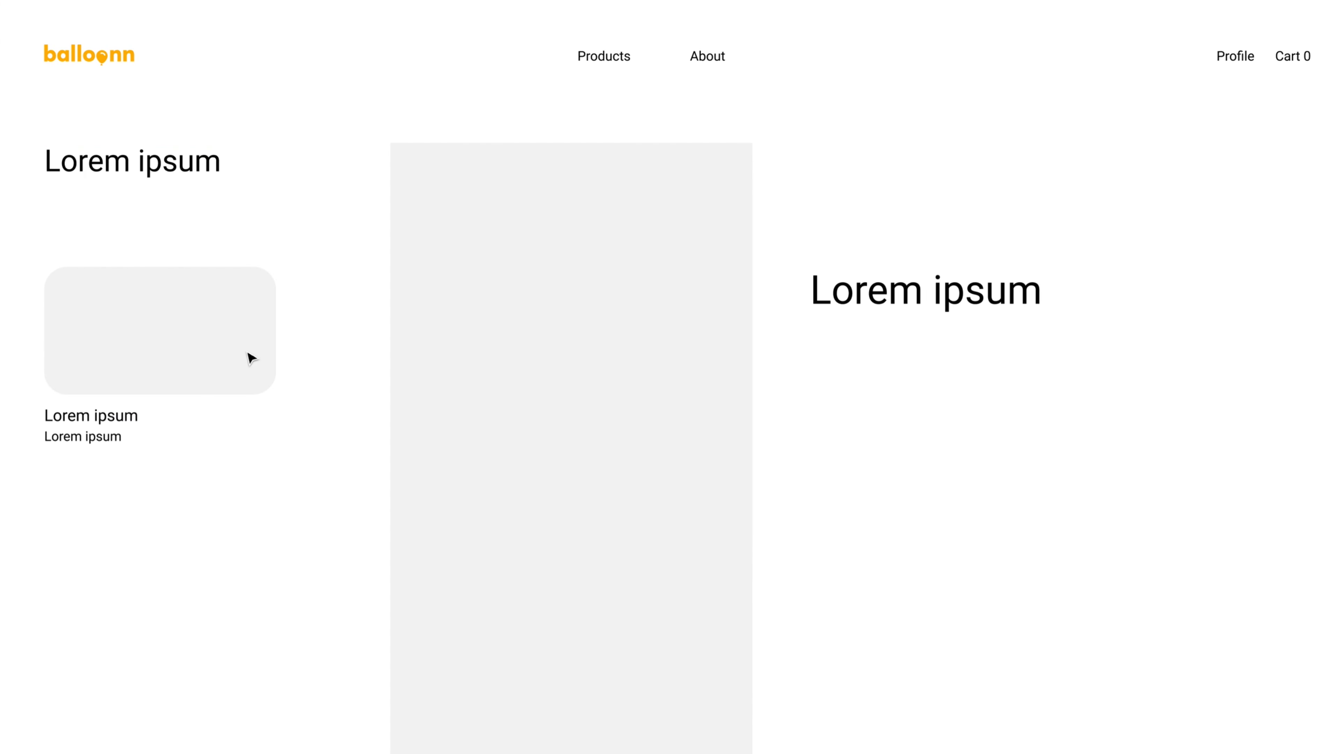
left_click_drag(655, 371, 608, 371)
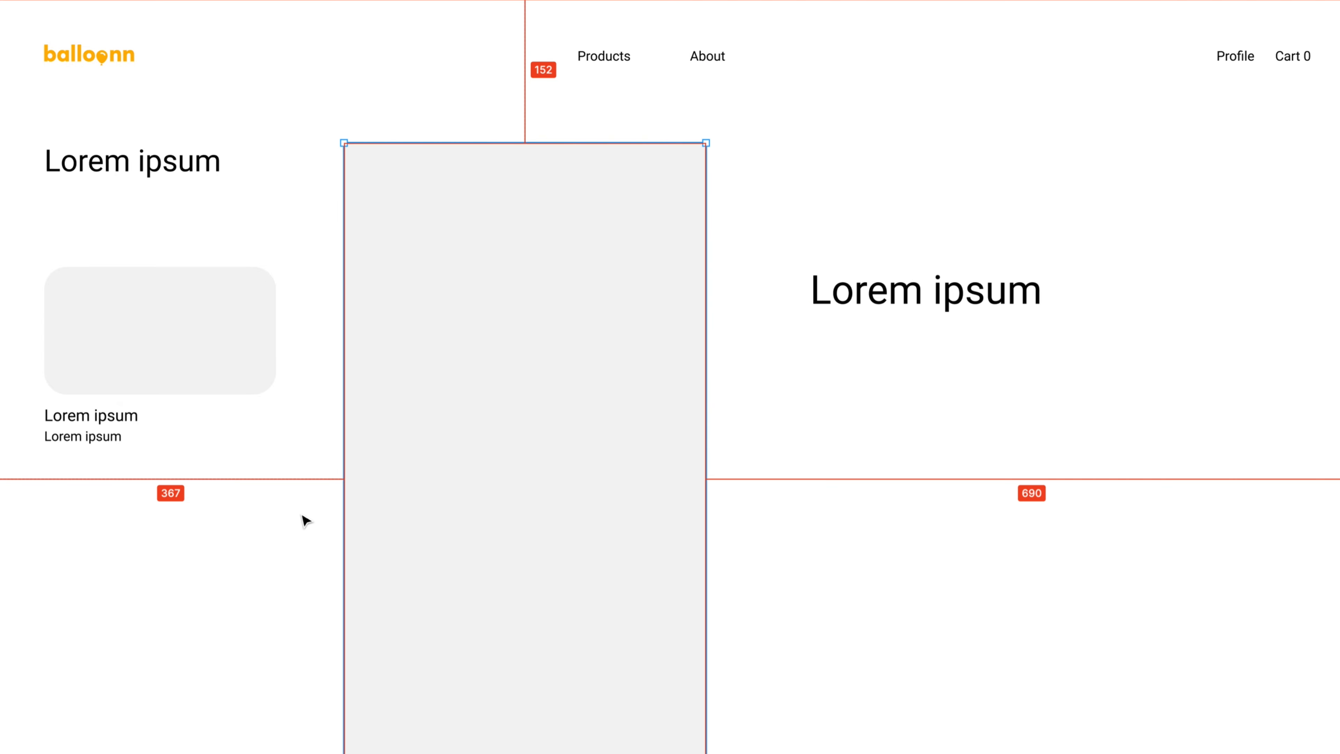
key("shift+Left")
key("shift+Left")
left_click(858, 402)
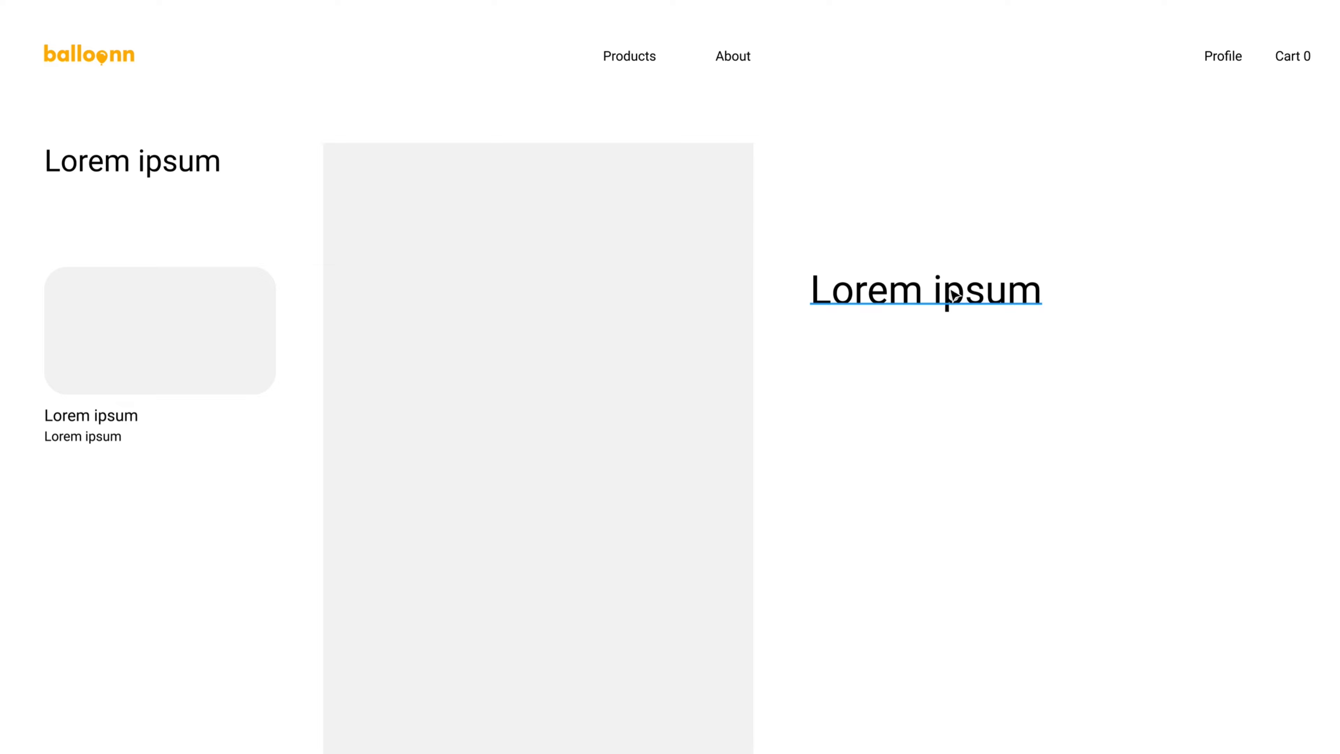
Step: Move the large Lorem ipsum text to the right and widen the tall rectangle by extending its right edge
left_click_drag(945, 300, 972, 300)
left_click(749, 353)
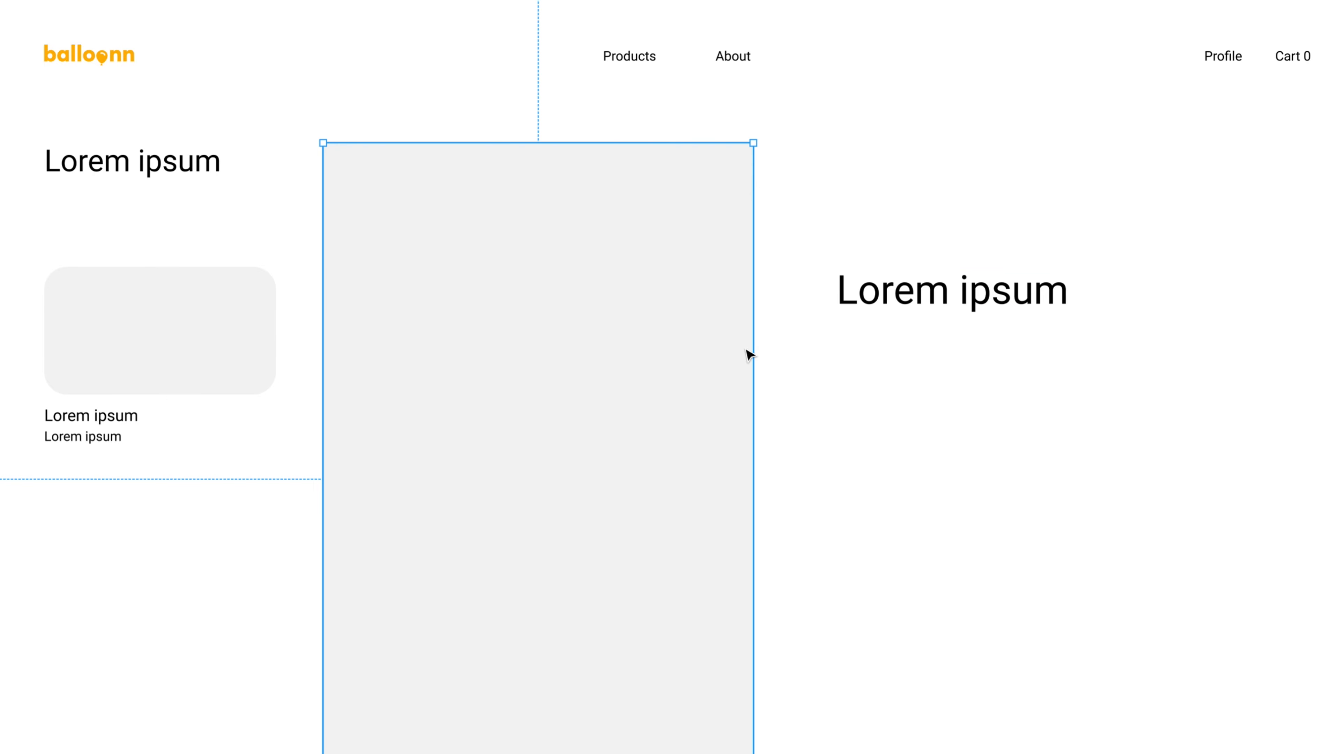
left_click_drag(749, 354, 860, 331)
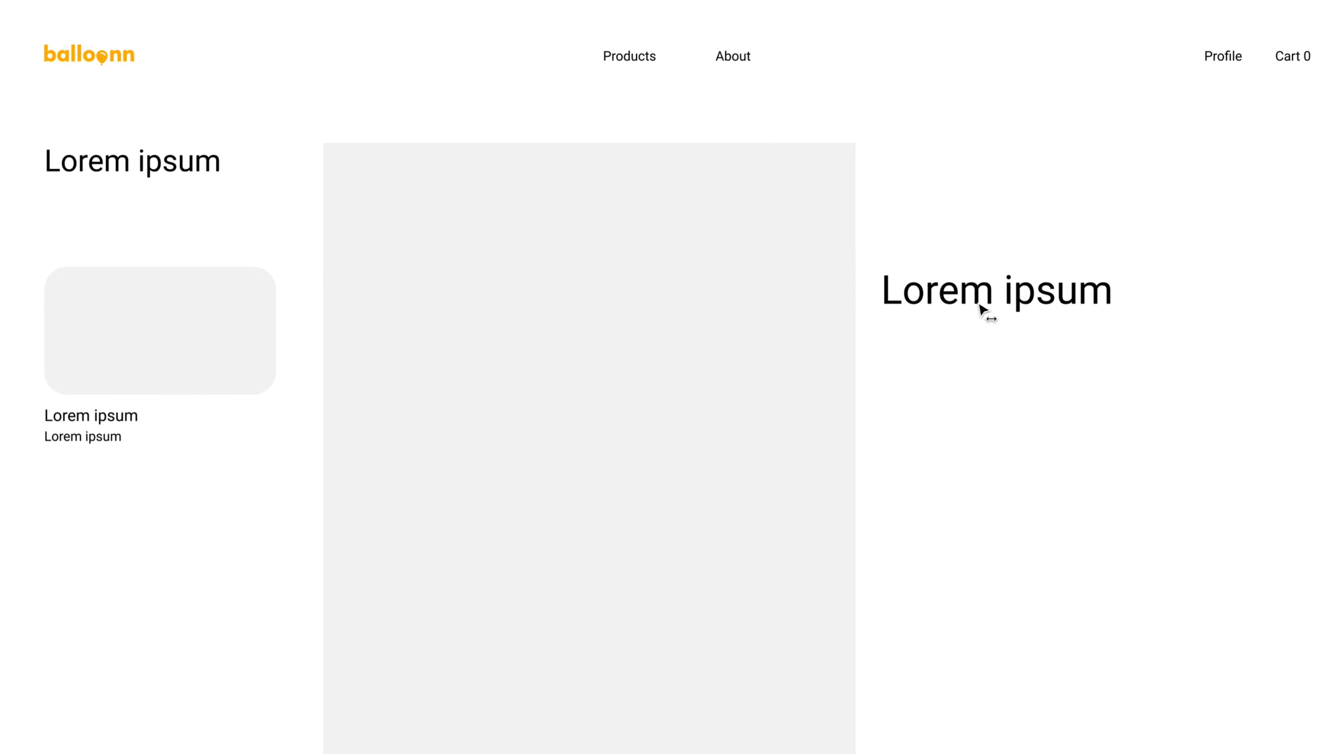
Step: Shift the large text farther from the tall rectangle and duplicate the card with its two captions below the first one
left_click_drag(984, 309, 1008, 306)
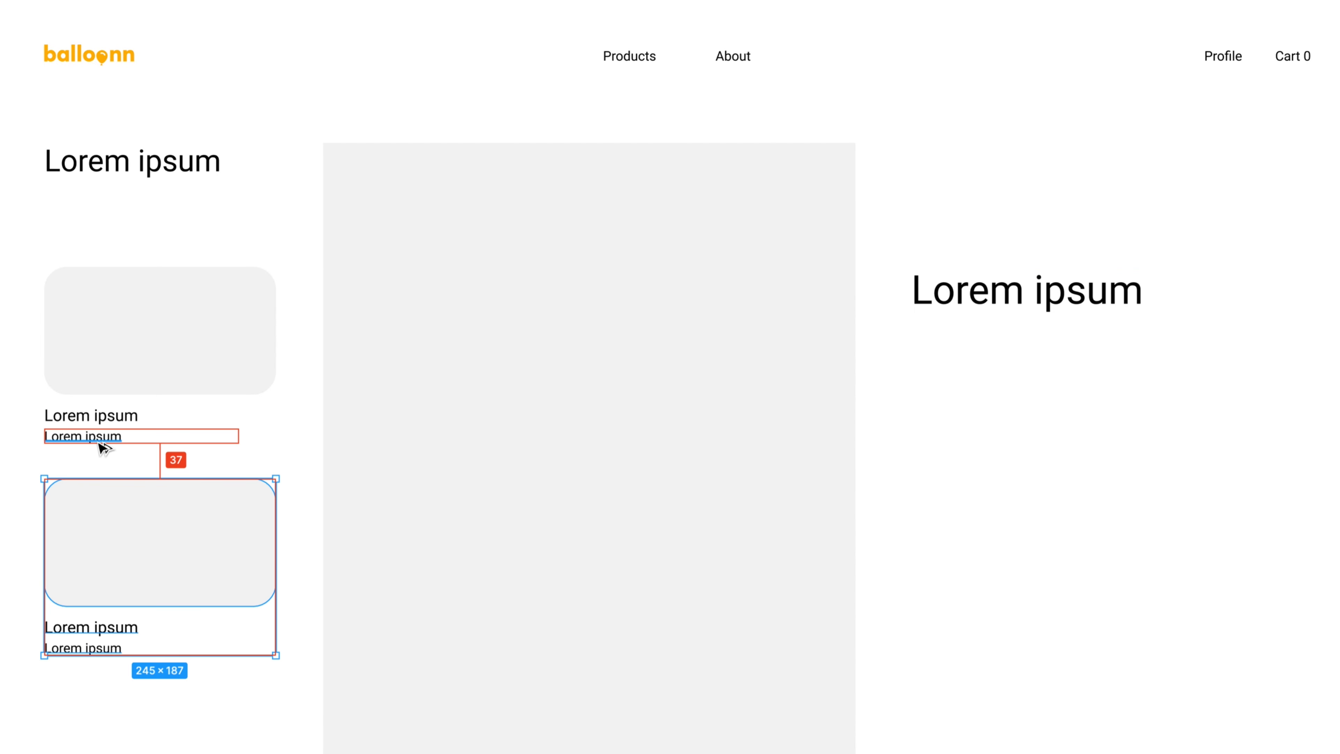
key("Escape")
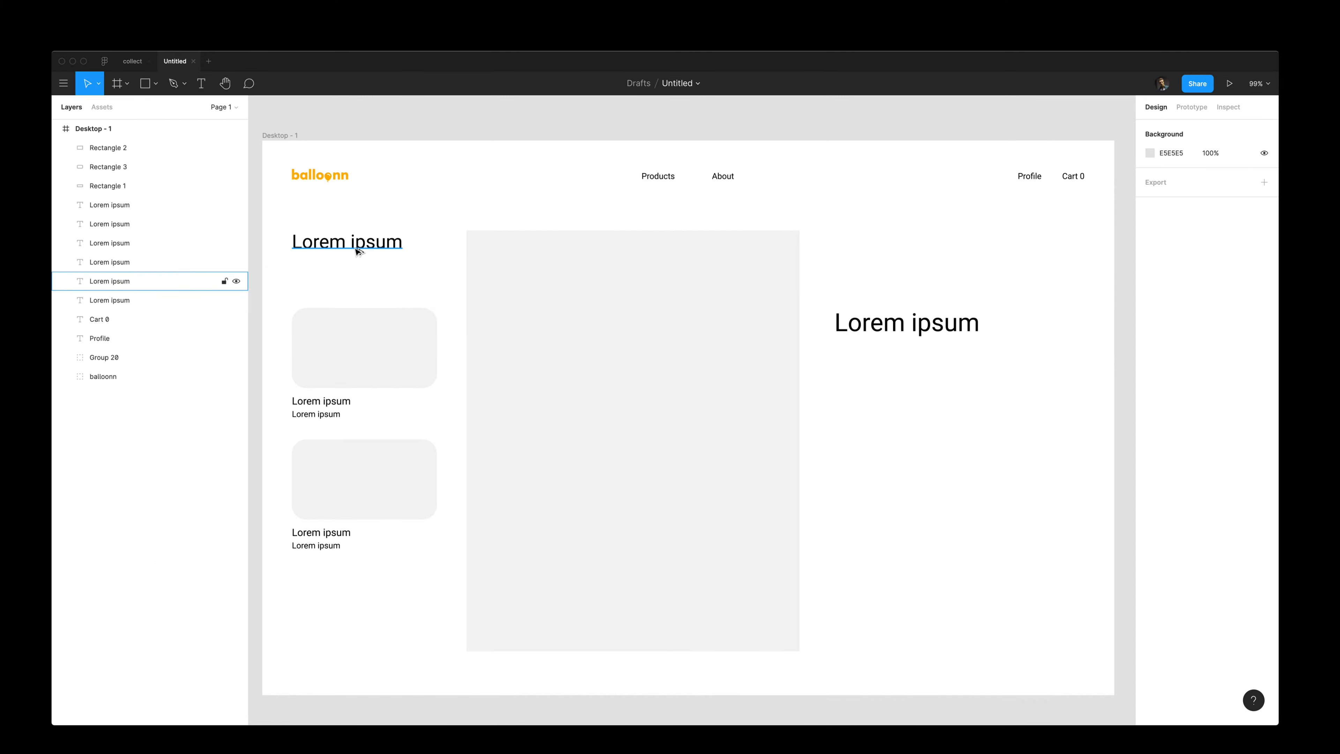
Step: Duplicate the left heading below itself, change its text to Popular, and place a second Popular copy beside it
left_click_drag(359, 252, 400, 286)
key("Return")
type("po")
left_click(372, 215)
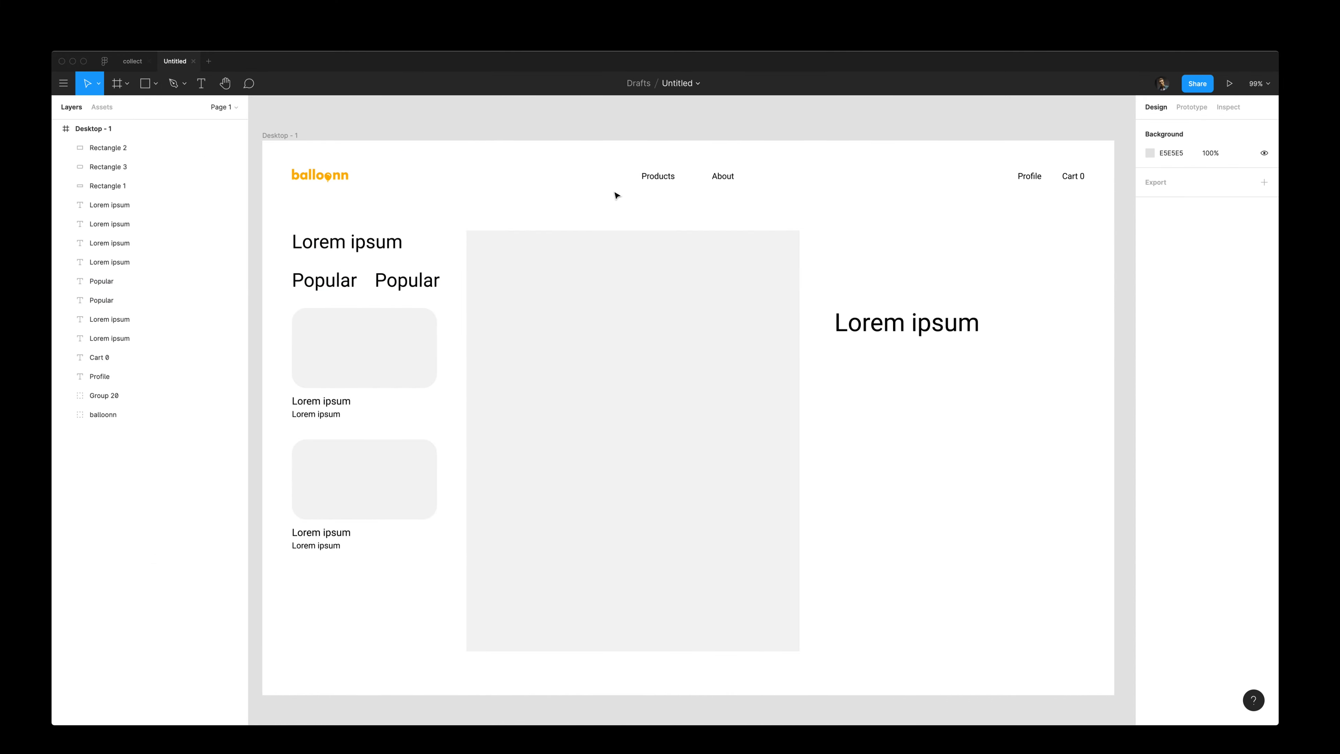
Step: Narrow the tall middle rectangle slightly from its right edge
left_click(737, 253)
left_click_drag(799, 269, 779, 269)
left_click(442, 236)
left_click(370, 242)
Step: Set both Popular labels to font size 14 and move the second one closer to the first
left_click(324, 280)
left_click(407, 280, "shift")
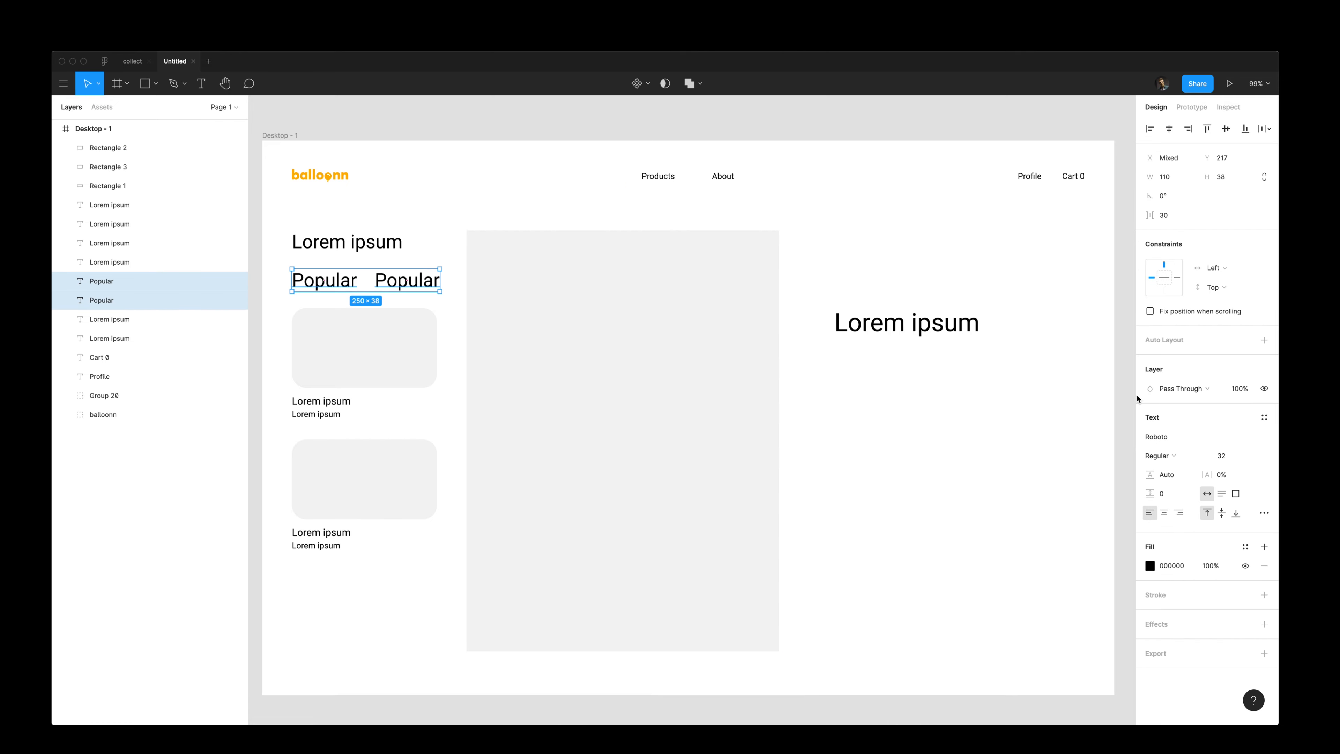
left_click_drag(385, 283, 285, 277)
left_click(393, 285)
key("shift+Left")
key("shift+Left")
left_click(385, 285)
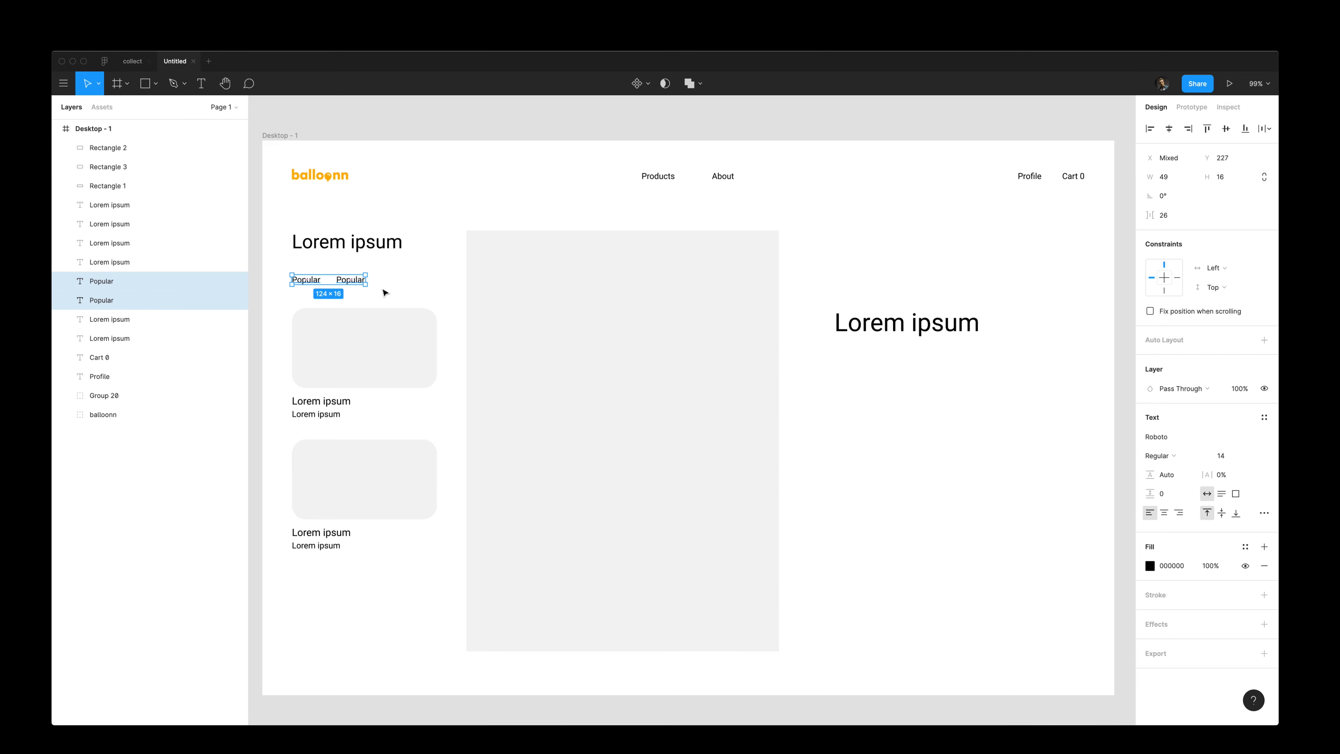
left_click(401, 215)
Step: Replace the large Lorem ipsum text with the title Party Balloons
double_click(941, 325)
type("Party ")
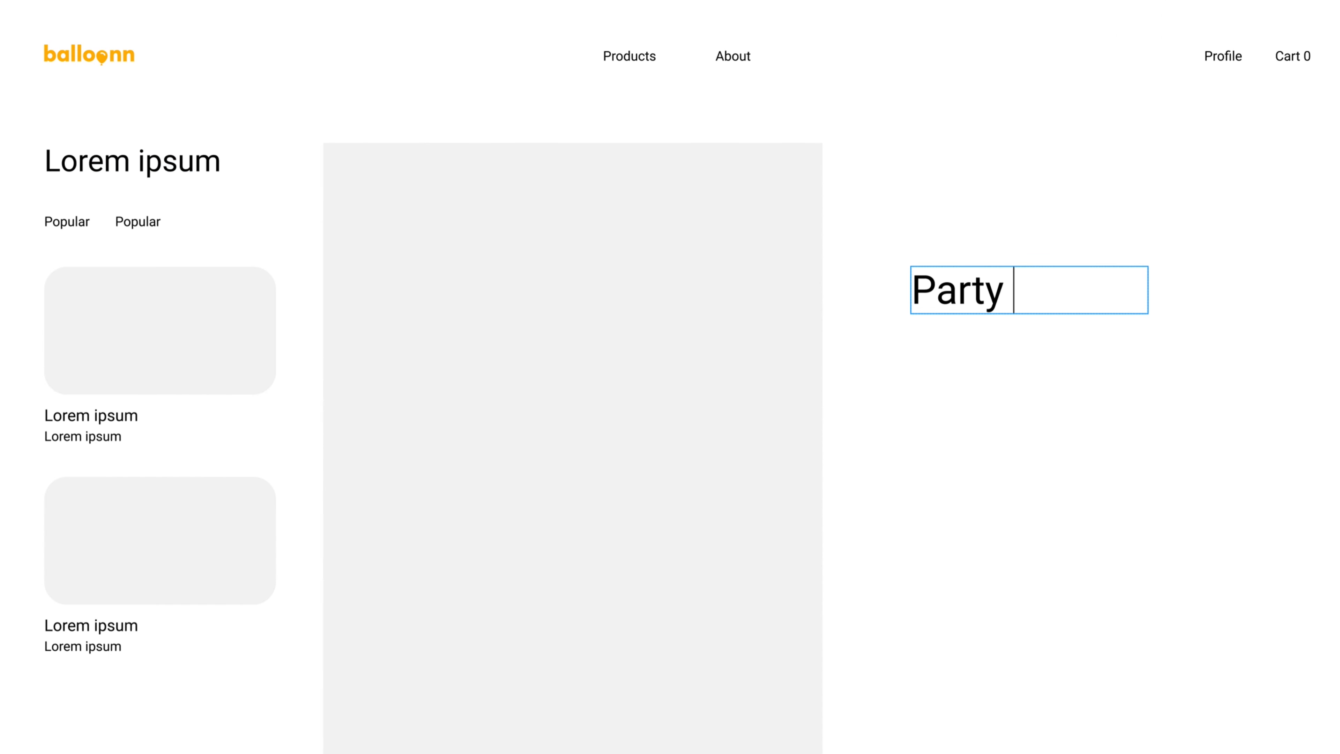
type("Balloons")
key("Escape")
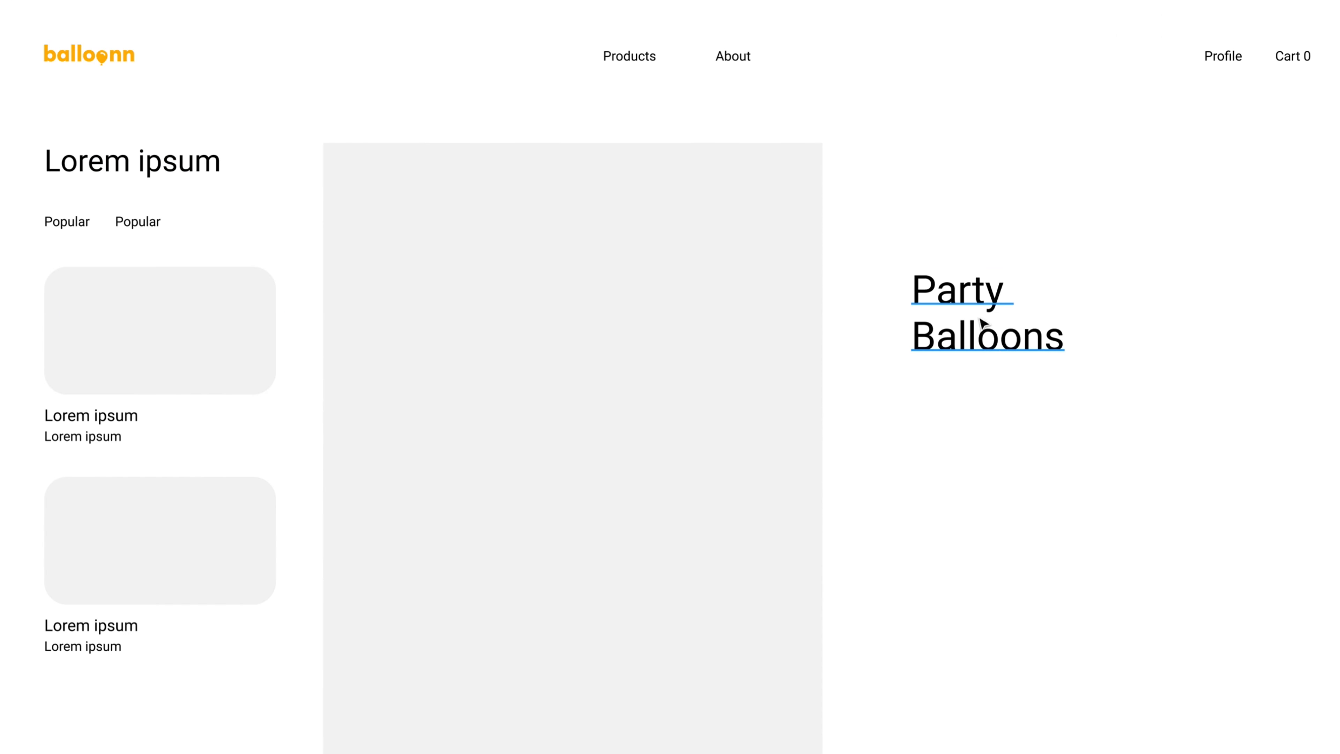
Step: Add a small "from $25" label beneath the Party Balloons title and nudge it down
left_click_drag(984, 329, 984, 420, "alt")
key("Return")
type("fr")
key("Escape")
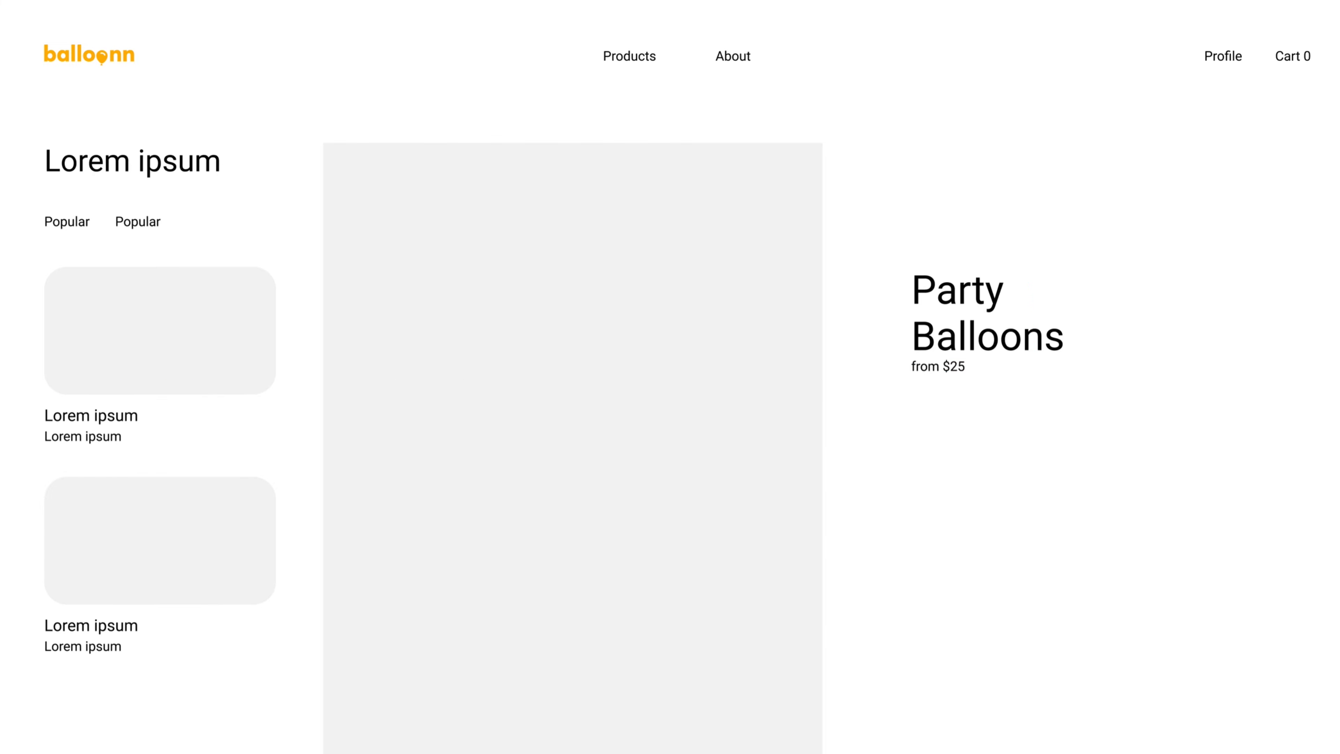
key("shift+Down")
Step: Duplicate the price label beside itself as "latex balloons" and below itself as "Quantity"
double_click(945, 382)
left_click_drag(942, 377, 940, 452, "alt")
type("latex balloons")
key("Escape")
key("Return")
type("Quan")
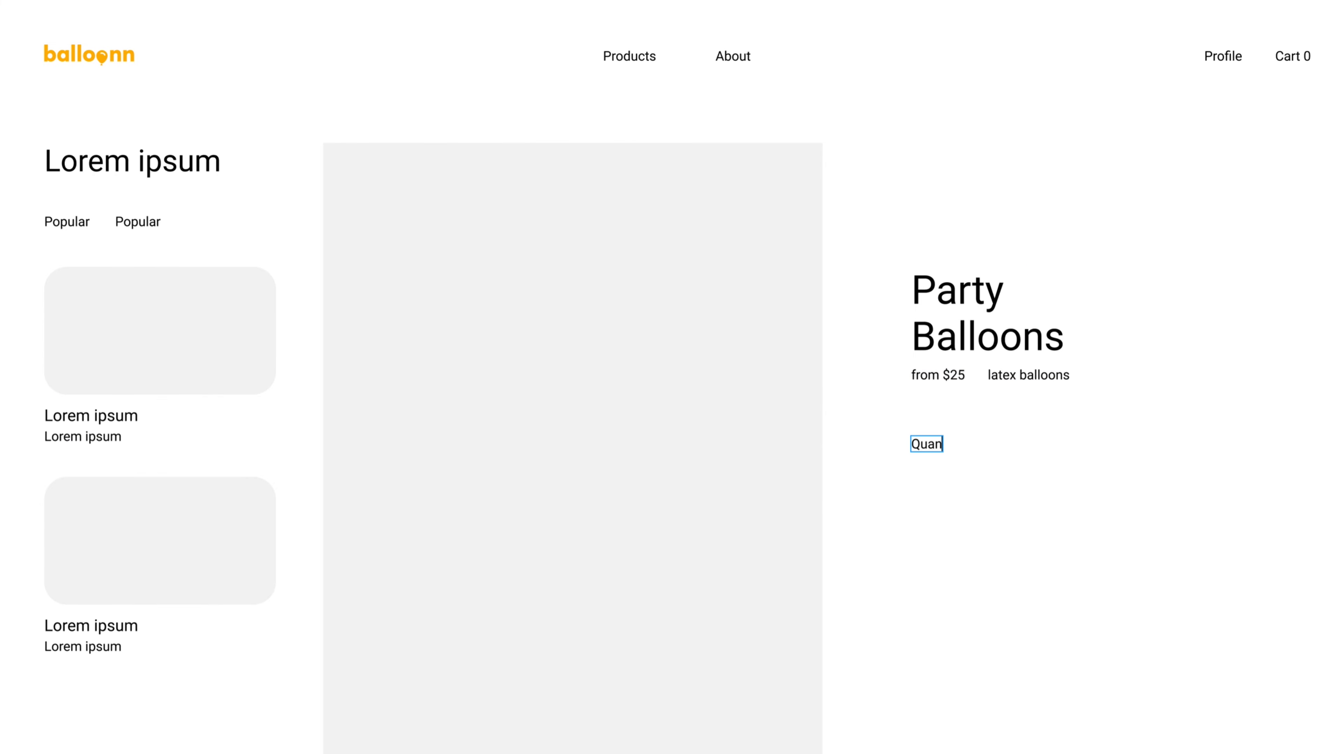
type("tity")
key("Escape")
Step: Draw a thin horizontal bar below the Quantity label and a 26 × 26 square on top of it near its middle
key("r")
left_click_drag(914, 517, 1174, 519)
scroll(1058, 538, "up", 3)
key("r")
left_click_drag(992, 475, 1042, 525)
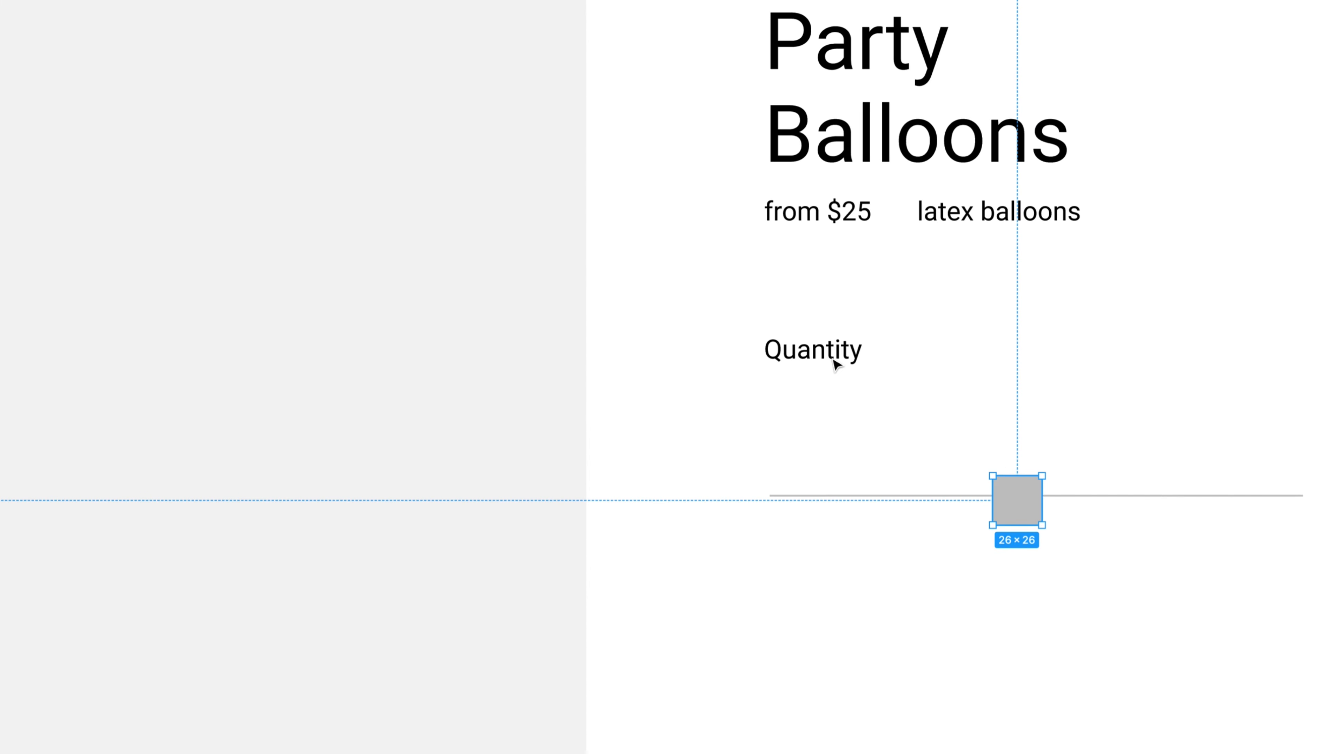
Step: Duplicate the Quantity label beside itself and change the copy's text to 30
left_click_drag(836, 364, 959, 365, "alt")
key("Return")
type("30")
Step: Centre the square on the slider bar, round its corners to 10 and thicken its black inside stroke
left_click_drag(1020, 471, 1015, 465)
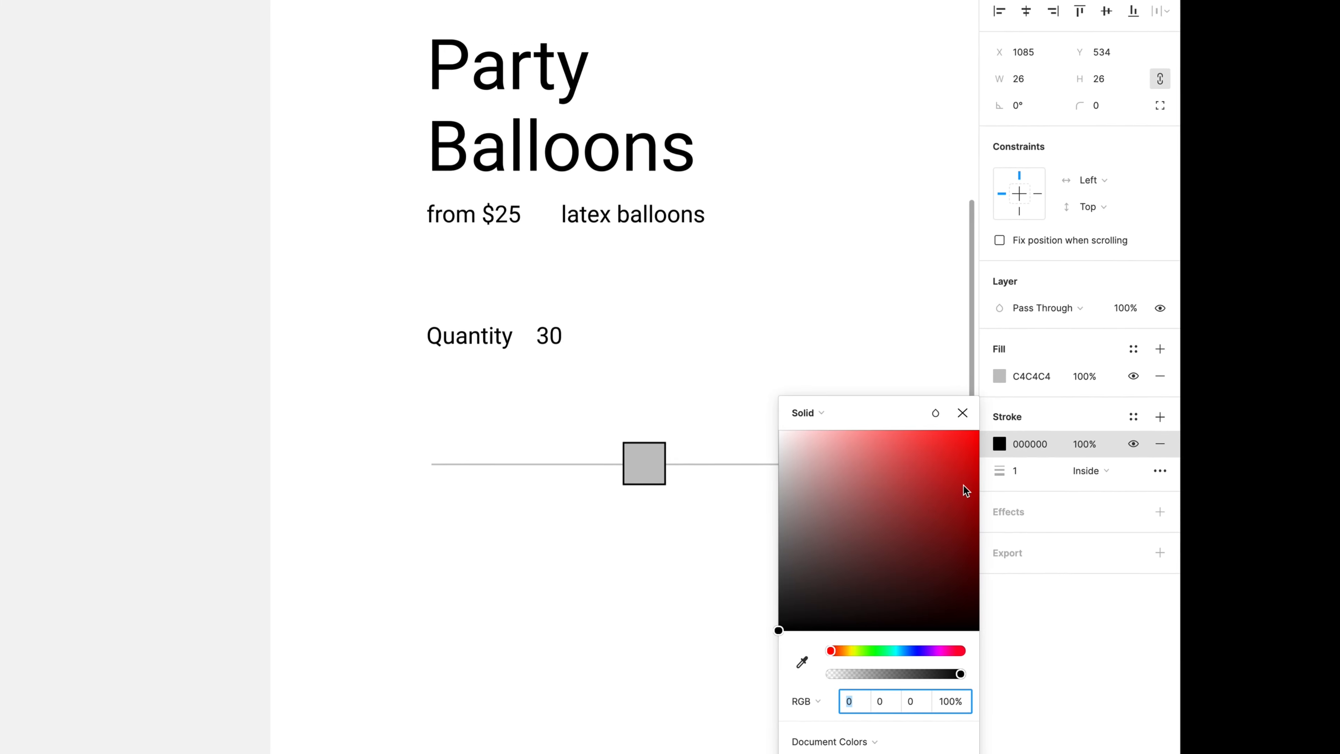
left_click(1062, 106)
type("10")
key("Return")
left_click(983, 469)
type("11")
key("Return")
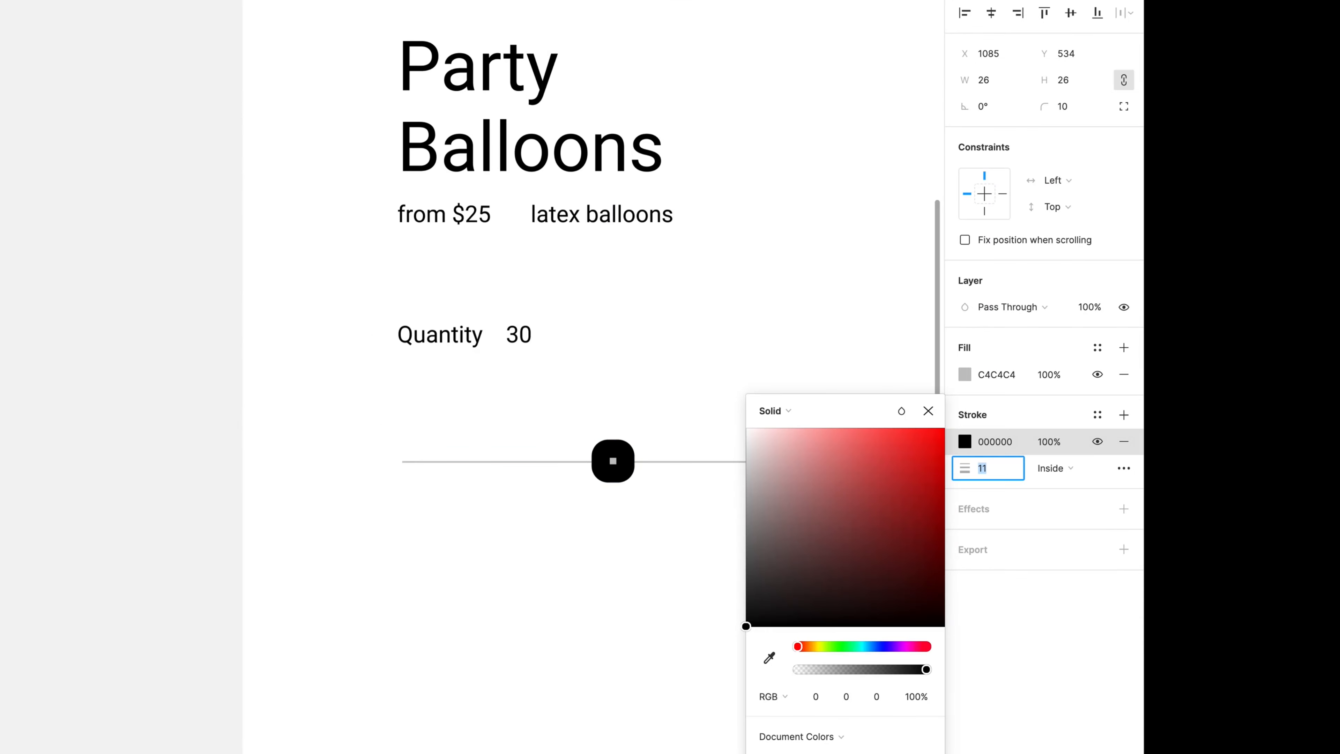
left_click(928, 411)
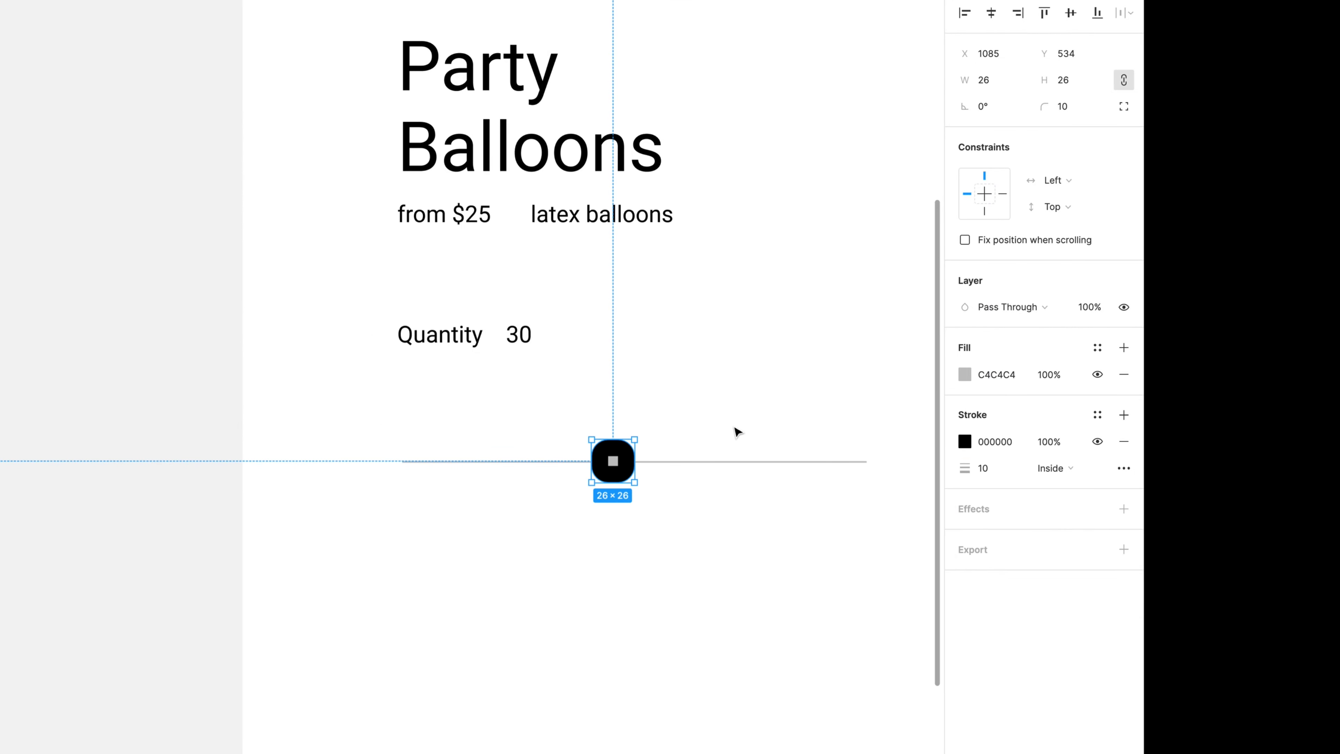
left_click_drag(634, 439, 630, 448, "alt")
key("super+z")
key("alt")
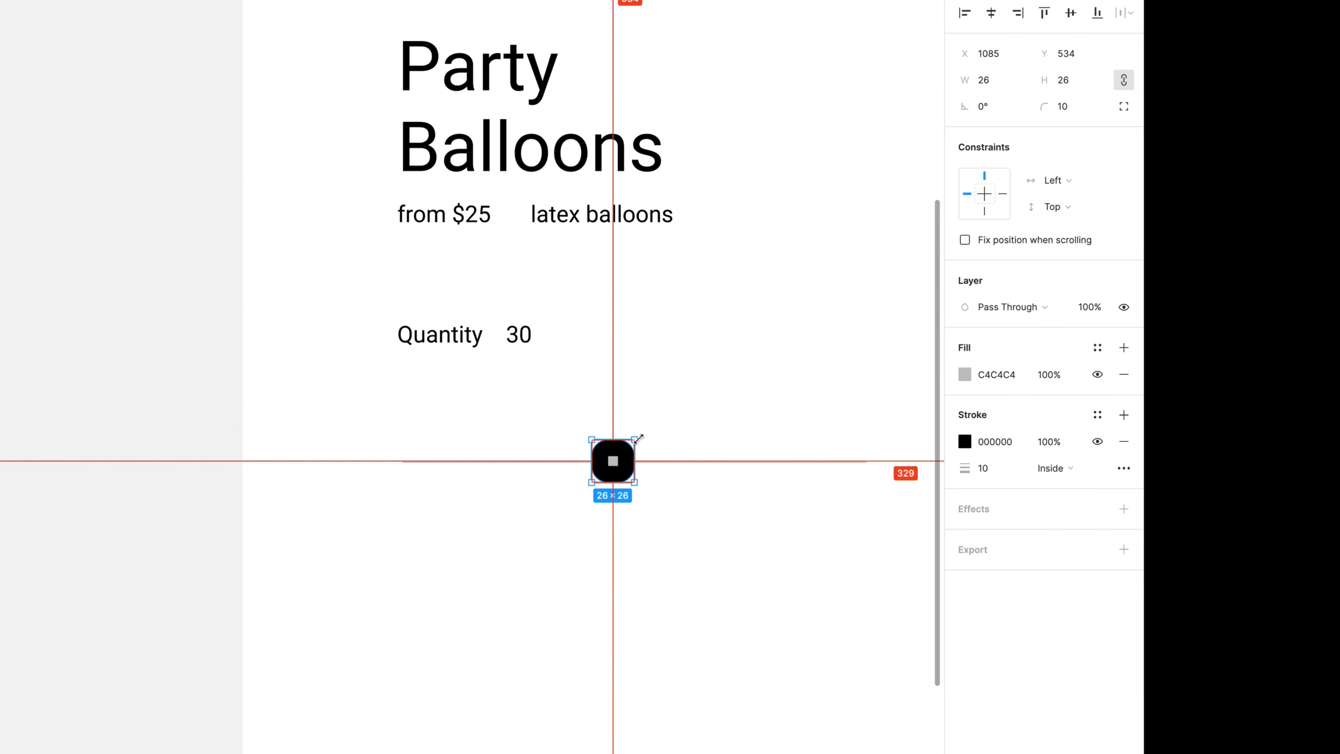
Step: Set the slider handle's stroke thickness to 8
left_click(982, 468)
key("Down")
key("Down")
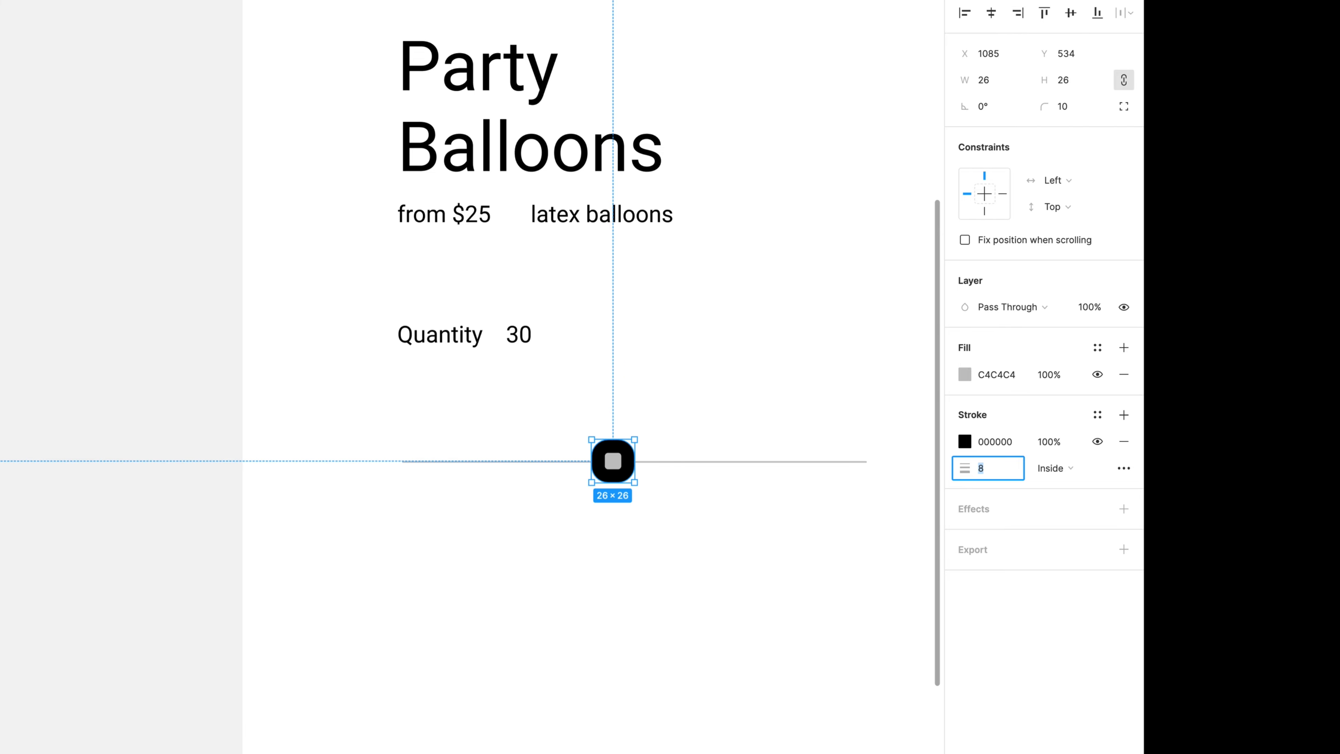
left_click(526, 392)
Step: Duplicate the Quantity label well below the slider and draw a rectangle about 93 × 55 behind the copy
scroll(526, 392, "down", 3)
scroll(526, 392, "right", 2)
mouse_move(340, 201)
left_mouse_down("alt")
mouse_move(521, 585)
mouse_move(698, 681)
left_mouse_up("alt")
key("r")
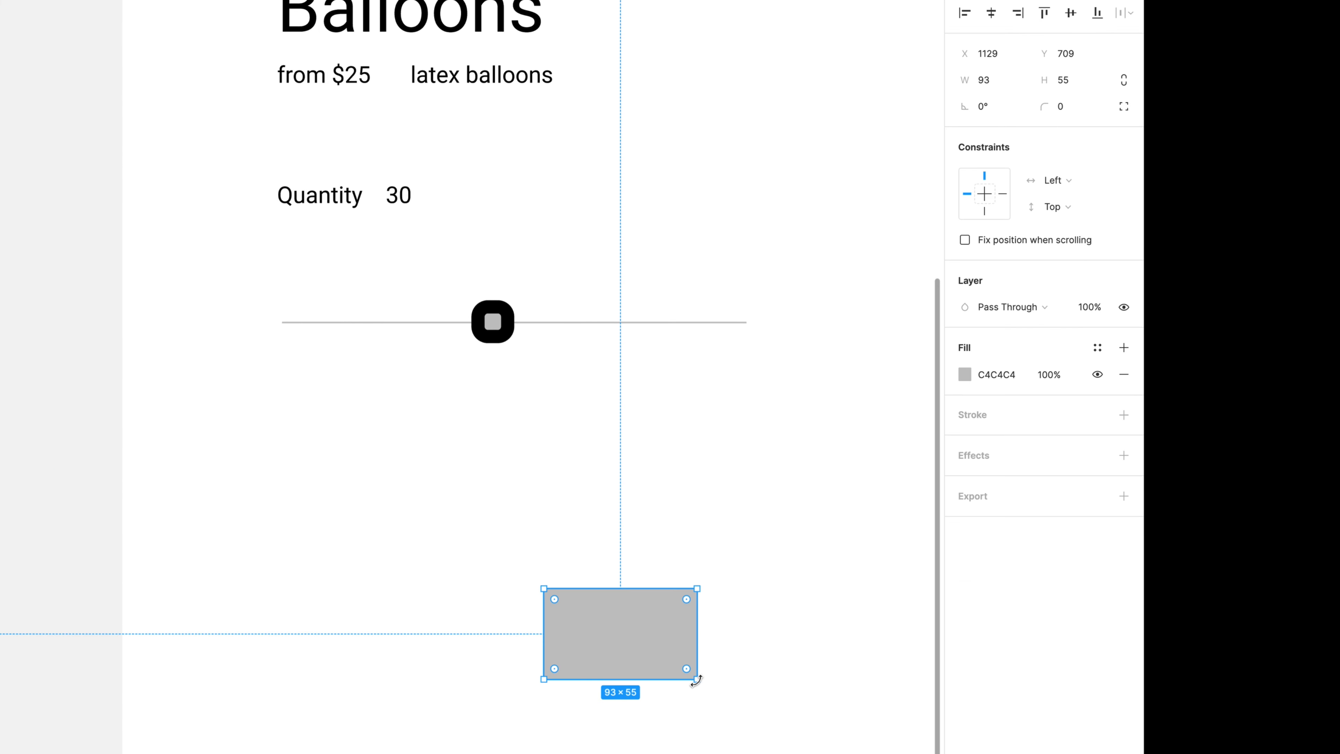
key("super+[")
Step: Resize the button rectangle to 83 × 43 around its label and round its corners to 10
left_click_drag(698, 587, 689, 598, "alt")
left_click_drag(666, 632, 658, 632)
left_click(1079, 104)
type("8")
key("Return")
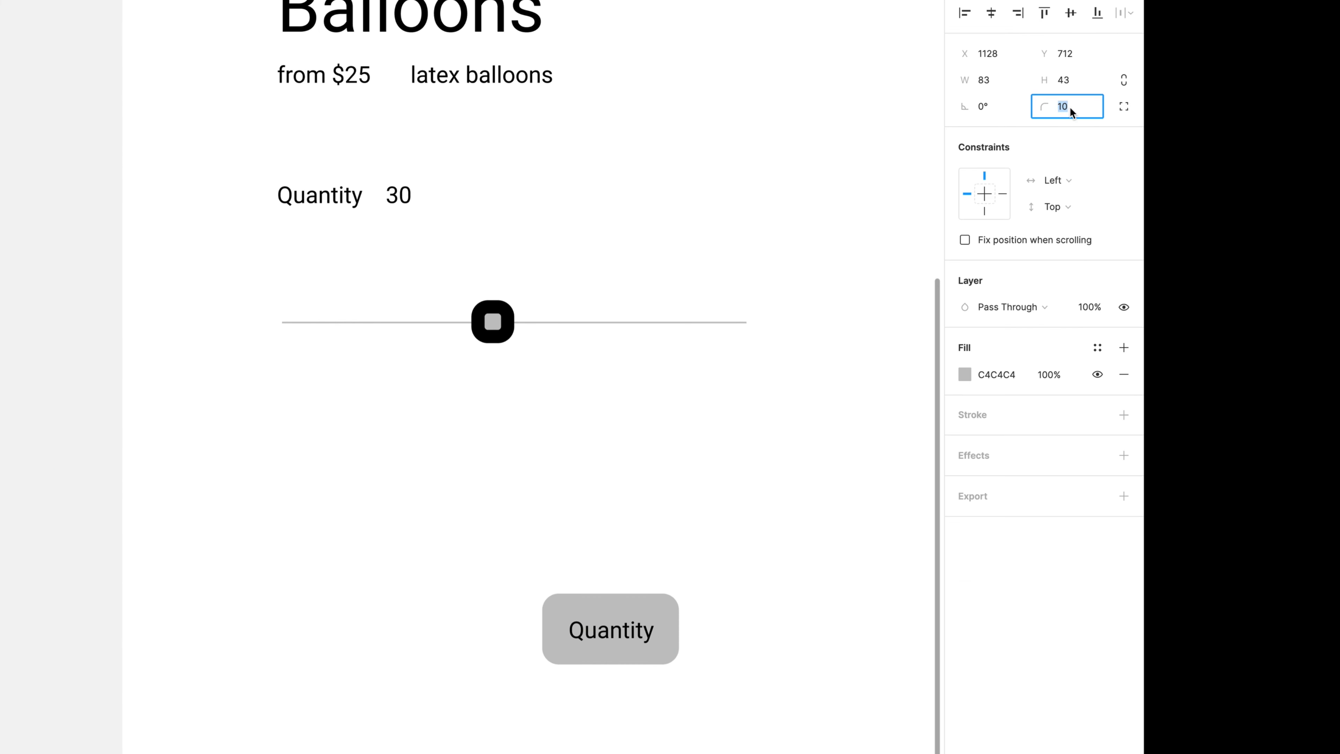
Step: Change the button label to Buy
double_click(611, 630)
type("Buy")
left_click(720, 628)
Step: Fill the button rectangle with black 000000 and make the Buy label white
left_click(659, 628)
key("i")
left_click(588, 630)
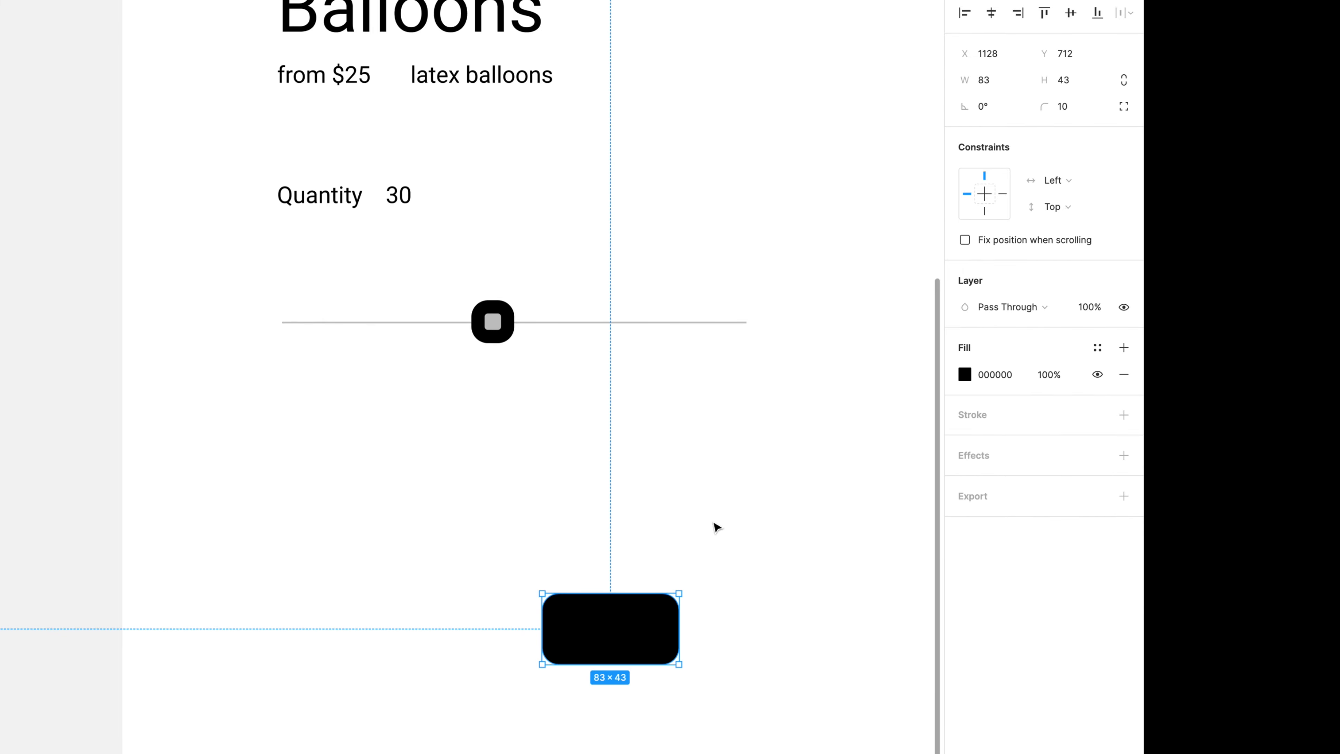
left_click(587, 630)
key("i")
left_click(596, 534)
left_click(596, 547)
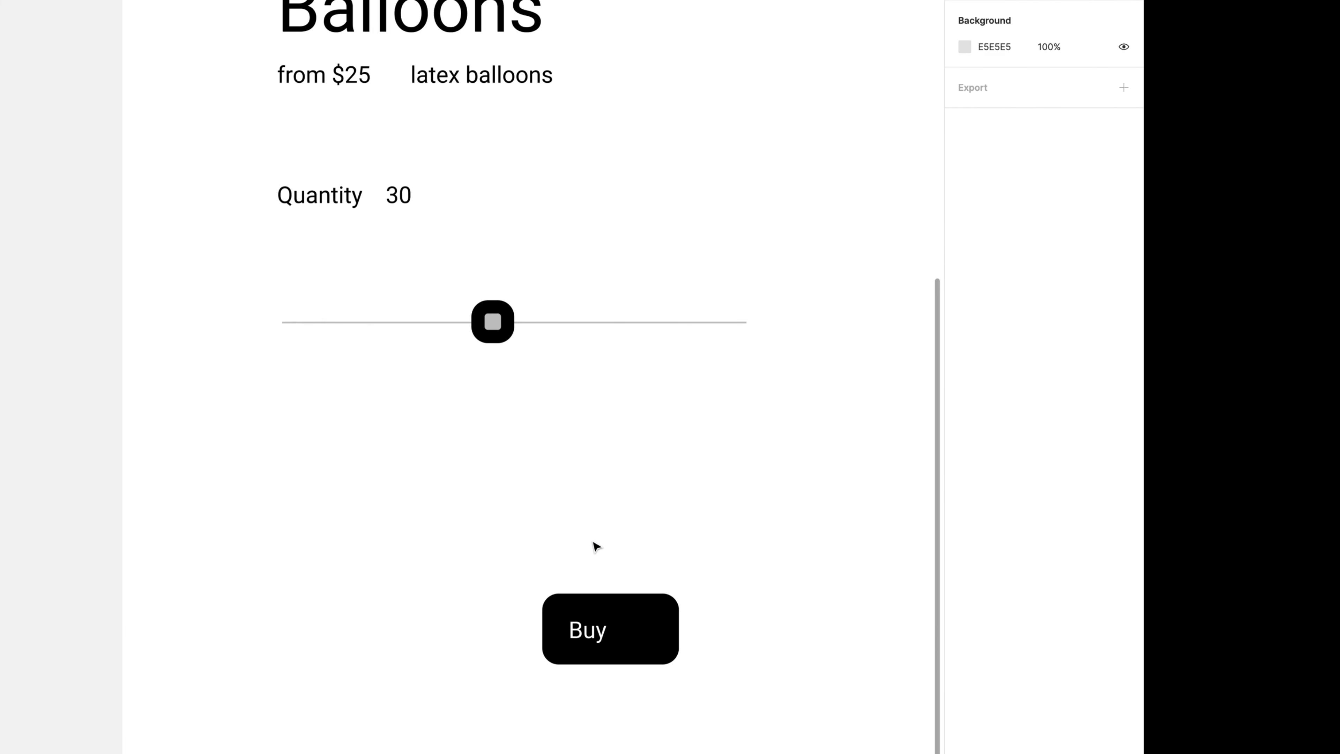
Step: Add a row below the slider from copies of the Quantity label, reading Delivery and $0.00 at opposite ends
left_click_drag(328, 203, 682, 454, "alt")
double_click(331, 458)
type("Delivery")
key("Escape")
double_click(665, 455)
type("$0>")
key("BackSpace")
type(".00")
key("Escape")
Step: Duplicate the delivery row below itself and change the copied row's label to Total
left_click_drag(319, 451, 701, 533, "alt")
double_click(332, 613)
type("Total")
key("Escape")
Step: Right-align the two amount texts and set the total amount to $25
left_click(709, 451, "shift")
left_click(1017, 13)
double_click(731, 537)
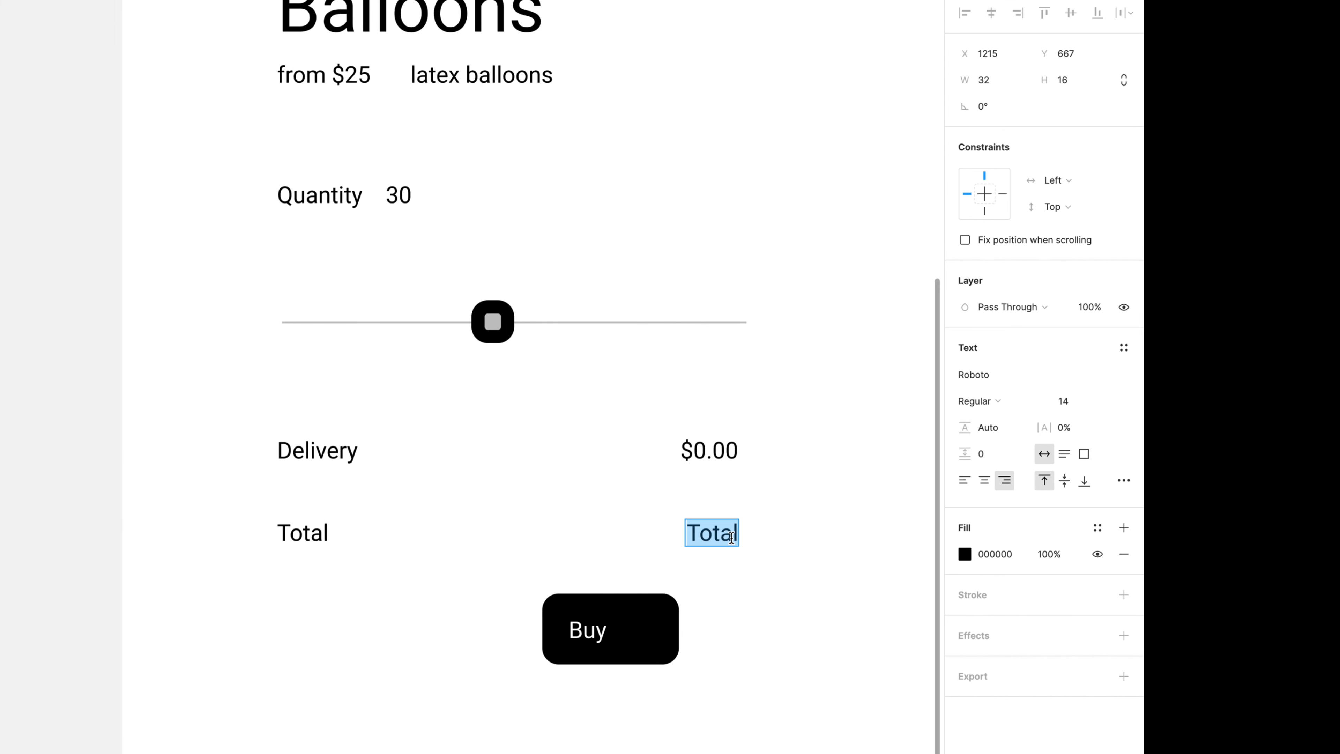
type("$25%")
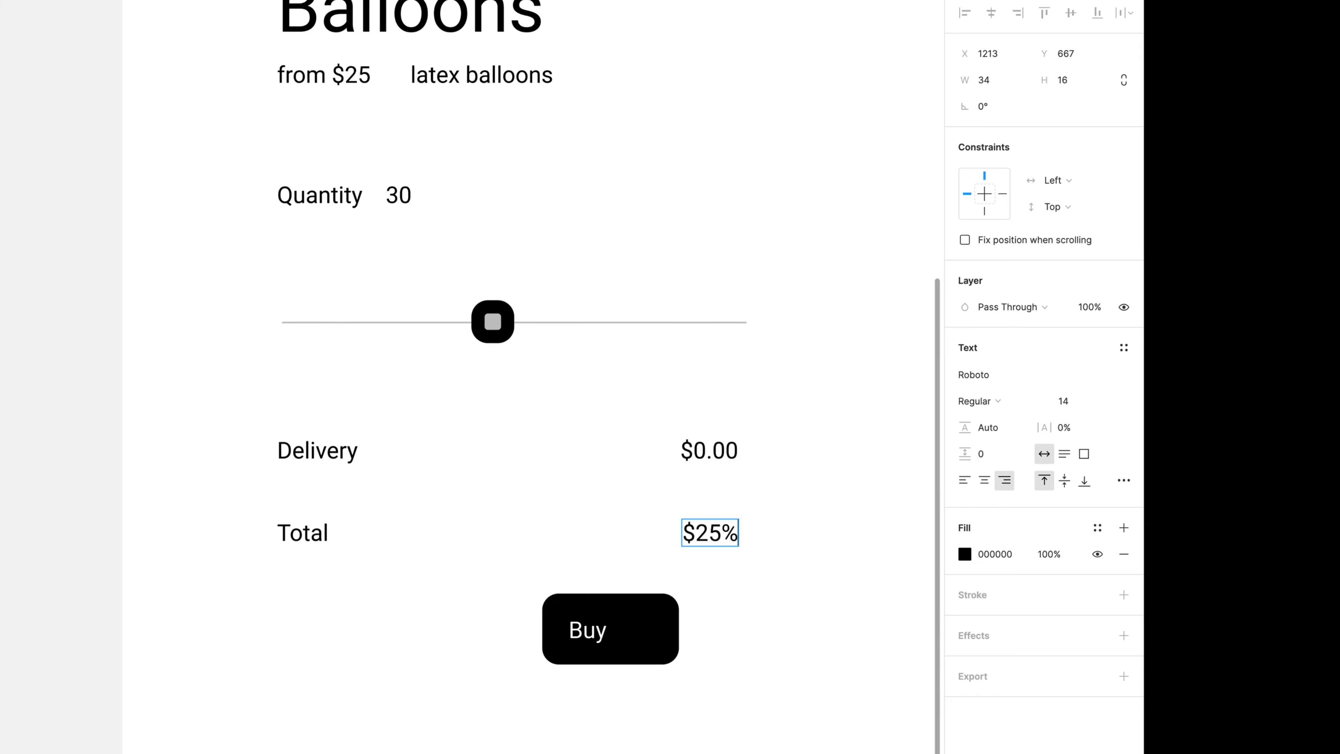
key("BackSpace")
key("Escape")
Step: Replace the Buy label with "Add to cart" and widen the black button to fit it
left_click(590, 636)
double_click(648, 631)
mouse_move(589, 636)
left_mouse_down()
mouse_move(648, 637)
mouse_move(561, 629)
left_mouse_up()
type("Add to cart")
key("Escape")
mouse_move(647, 633)
left_mouse_down()
mouse_move(626, 632)
mouse_move(647, 633)
left_mouse_up()
left_click_drag(686, 633, 644, 633)
Step: Move the Add to cart button and its label down, farther below the Total row
scroll(645, 634, "down", 3)
left_click_drag(732, 623, 594, 665)
left_click_drag(637, 647, 638, 676)
left_click(637, 658)
left_click(631, 720)
scroll(630, 720, "left", 2)
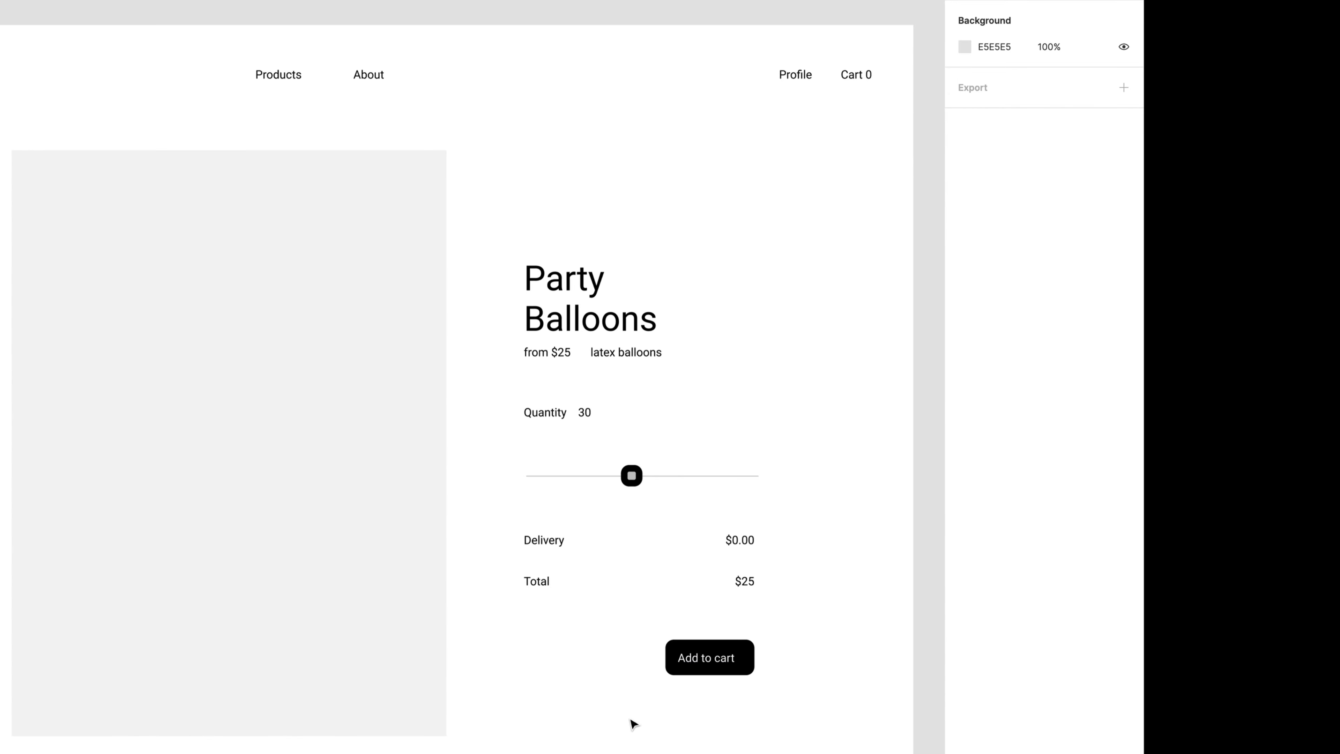
Step: Duplicate the lowest product card with its texts below itself to form a third card
left_click_drag(273, 443, 364, 538)
left_click_drag(353, 475, 353, 600, "alt")
key("Down")
Step: Duplicate the large grey image rectangle directly beneath itself, leaving a gap of about 17
left_click_drag(604, 321, 622, 616, "alt")
scroll(622, 616, "down", 2)
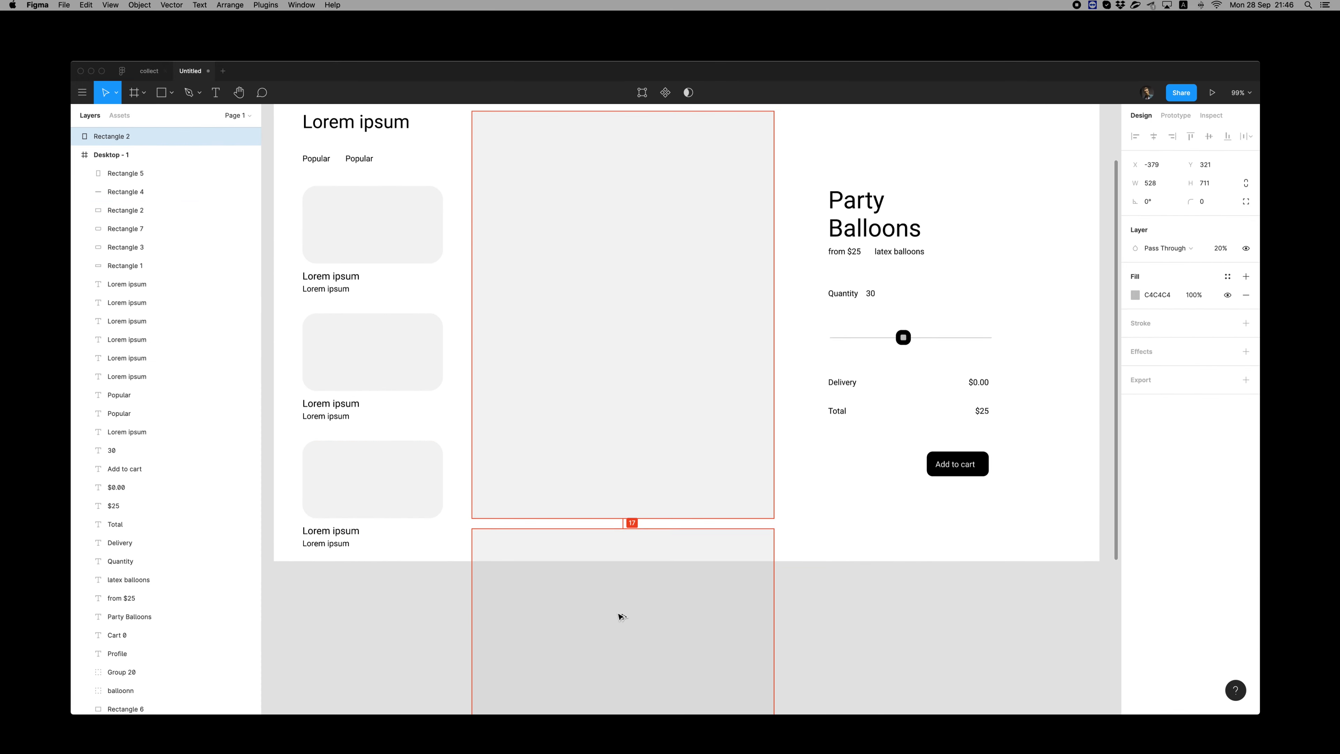
left_click(819, 533)
Step: Extend the upper image rectangle upwards behind the header, almost to the frame's top edge
scroll(820, 533, "up", 3)
left_click(731, 654)
left_click_drag(640, 270, 640, 193)
left_click(719, 700, "shift")
mouse_move(686, 479)
left_mouse_down("shift")
mouse_move(686, 502)
mouse_move(685, 485)
left_mouse_up("shift")
key("Escape")
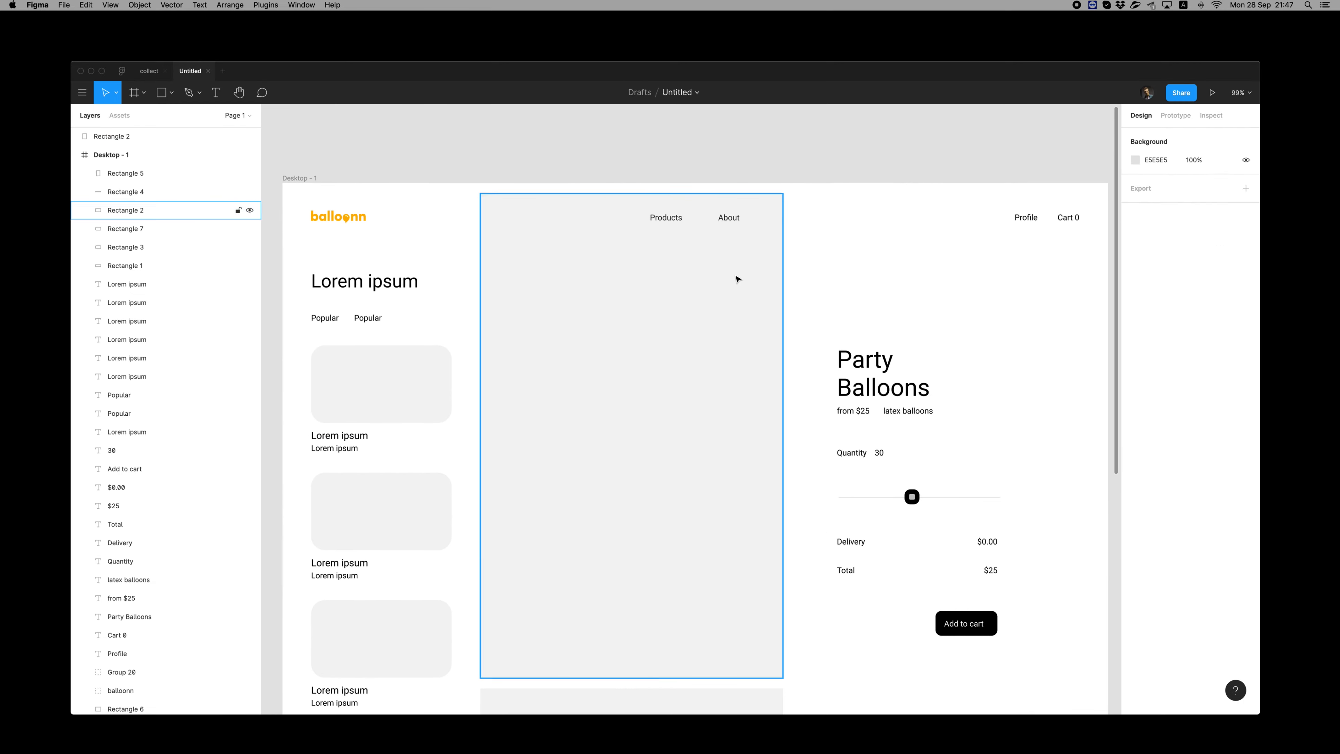
Step: Place the duplicated image rectangle inside the Desktop - 1 frame and send both image rectangles to the back
left_click(663, 641)
left_click(676, 690, "shift")
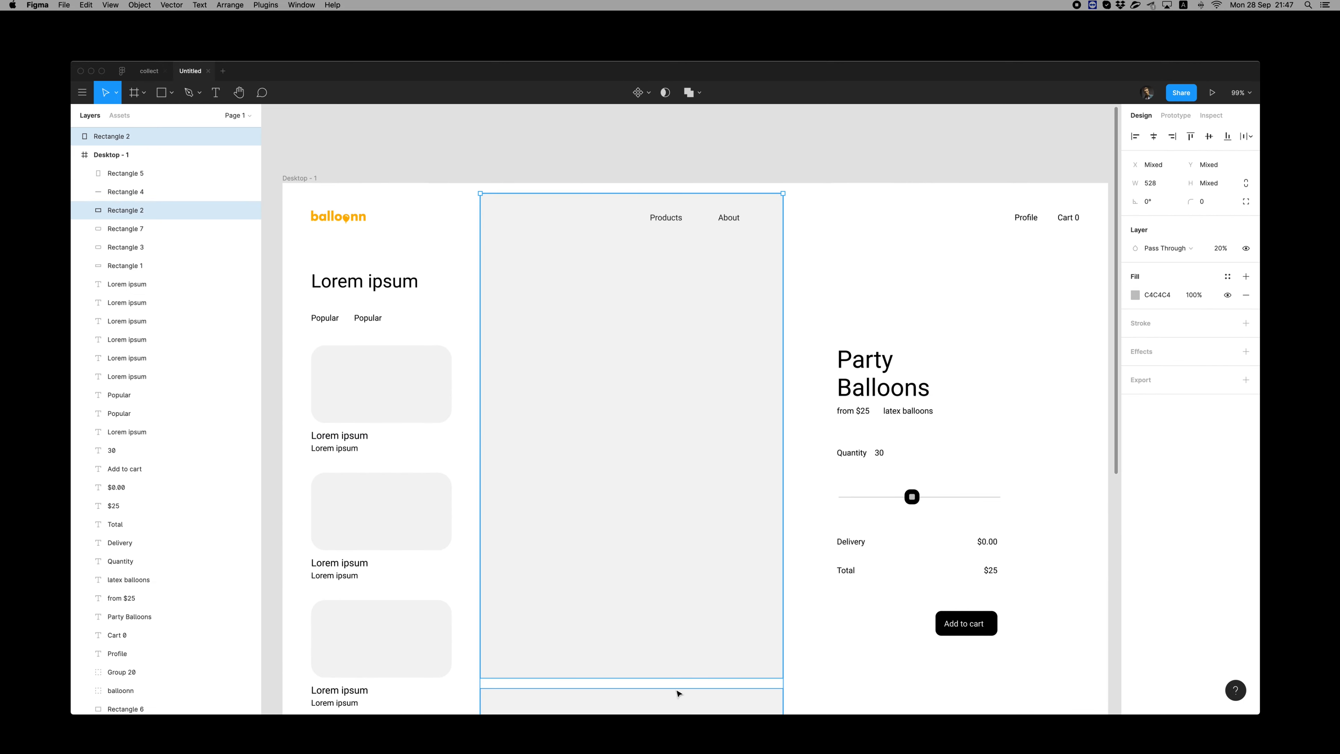
left_click_drag(127, 136, 117, 200)
key("alt+super+[")
Step: Draw a black rectangle about 200 × 43 with corner radius 10 behind the Products and About links
left_click(667, 218)
key("r")
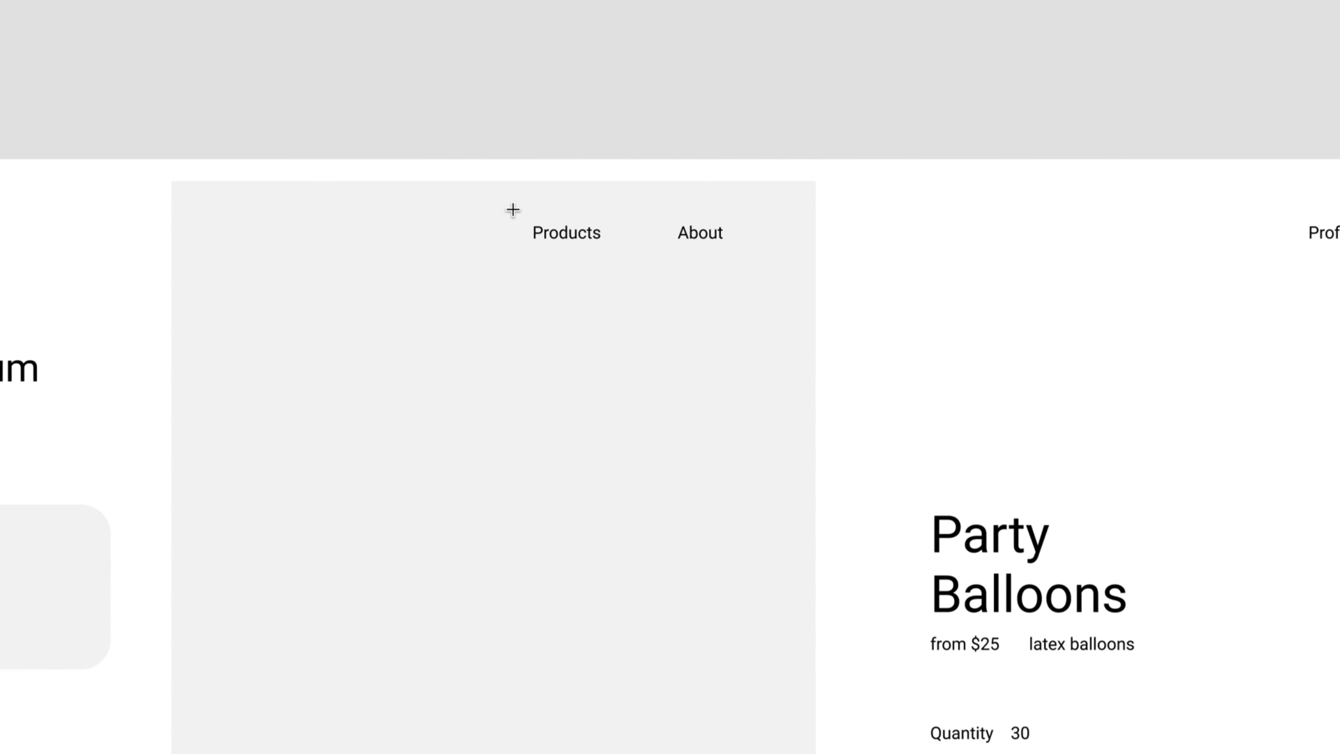
left_click_drag(640, 205, 754, 230)
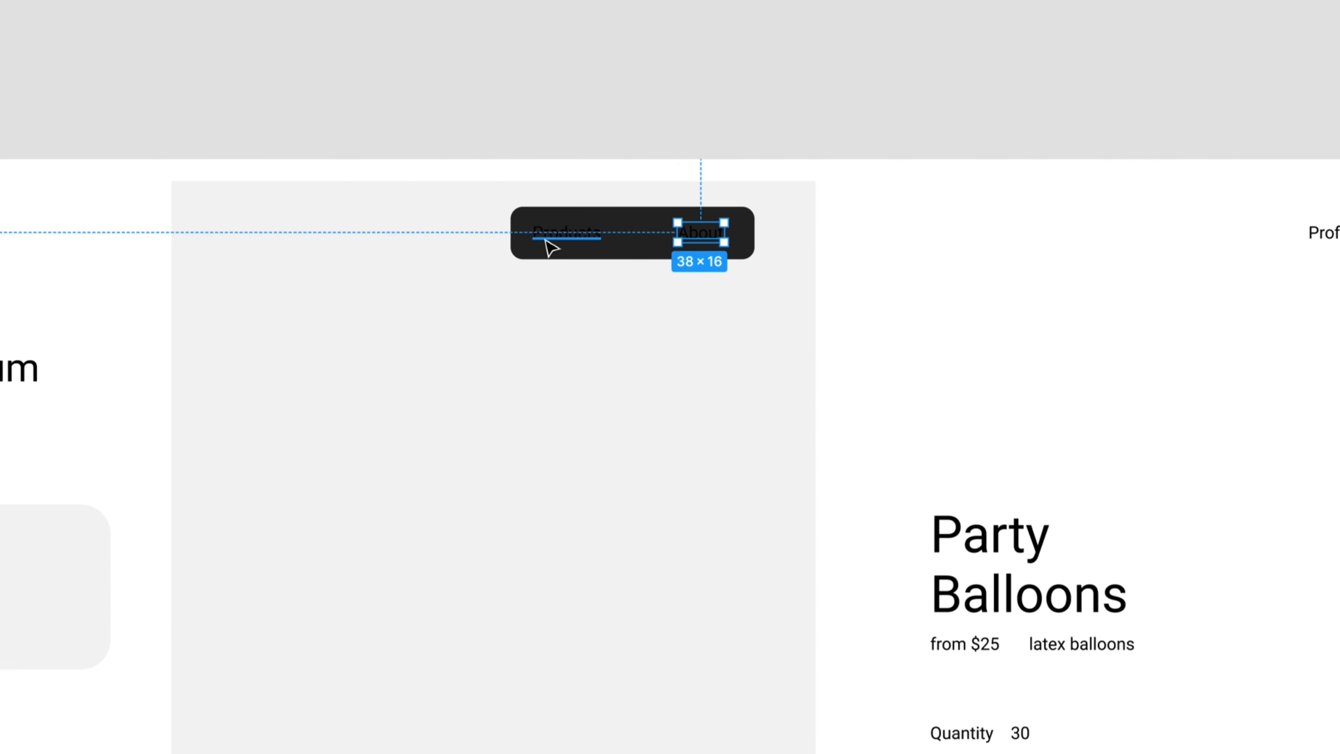
Step: Make the Products and About links white, closer together on the black rectangle, and group all three
left_click(583, 240, "shift")
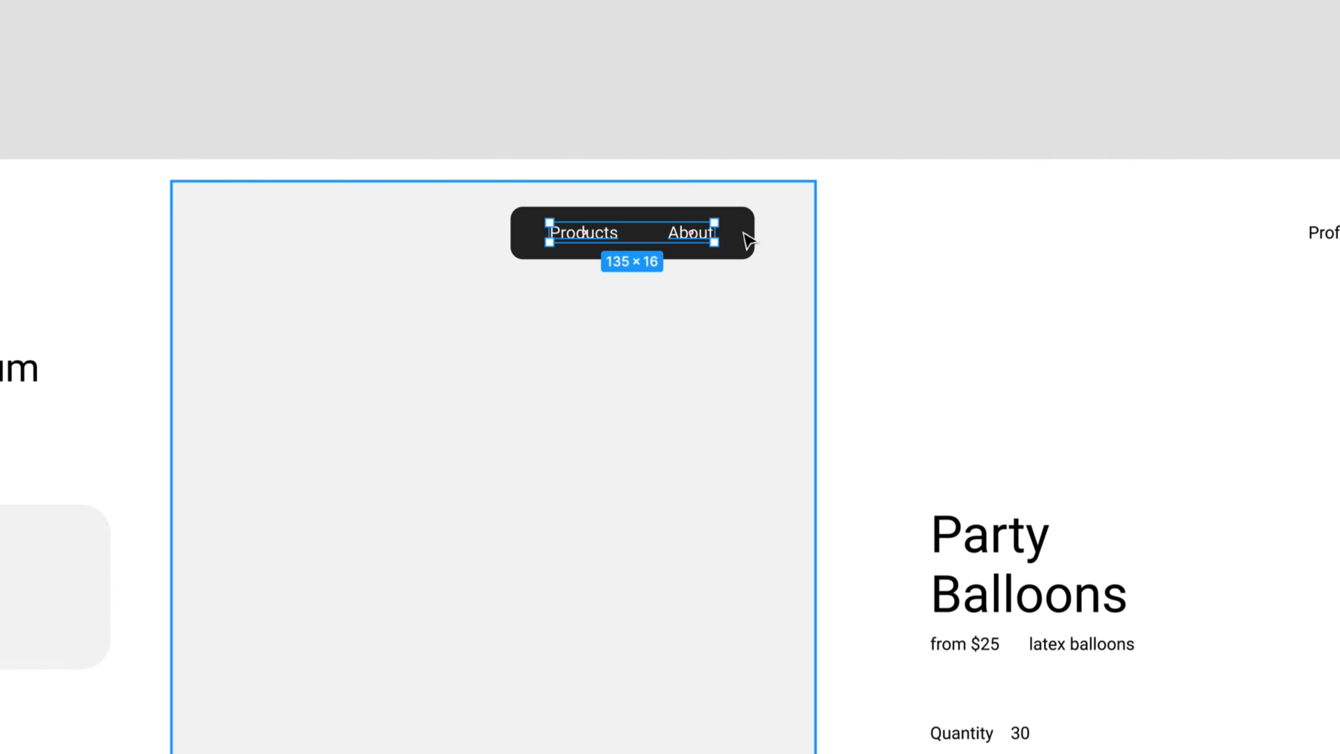
left_click(760, 323)
key("alt+super+[")
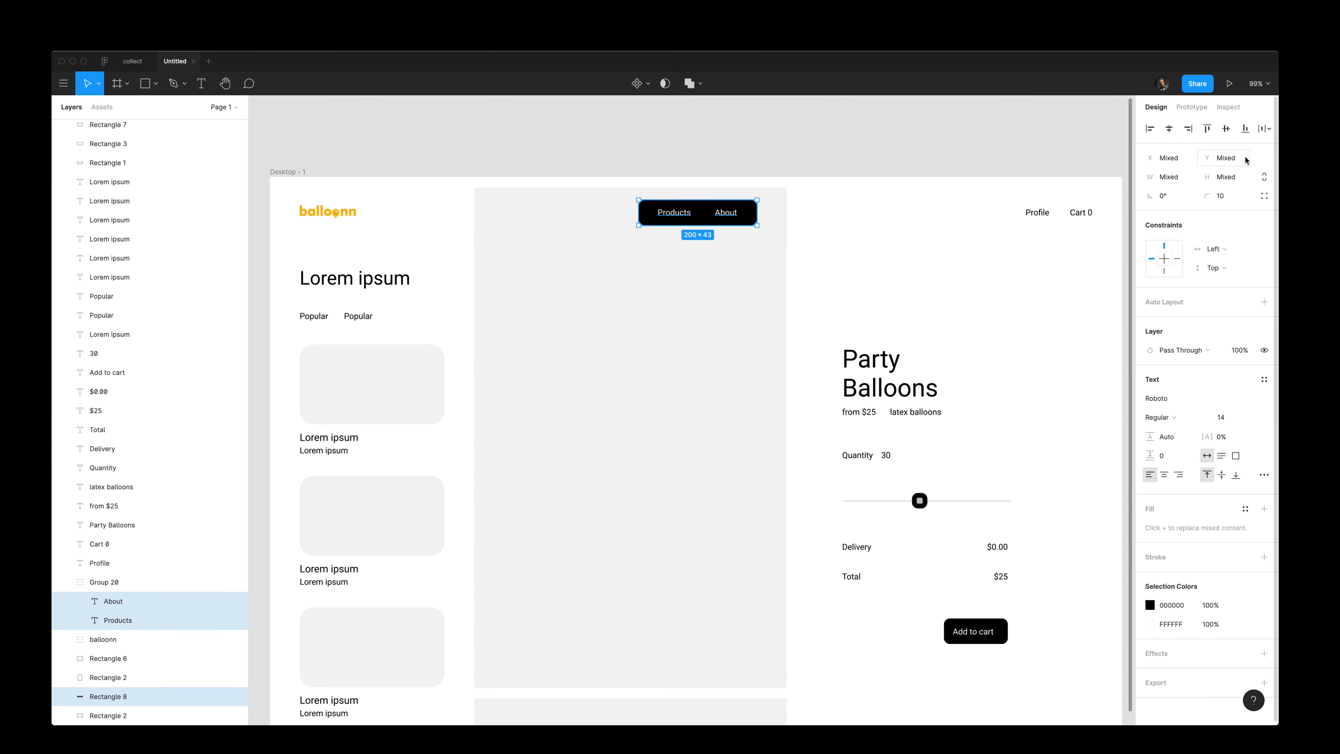
key("super+g")
Step: Move the Add to cart button lower and enlarge its rectangle to 118 × 47
left_click(925, 267)
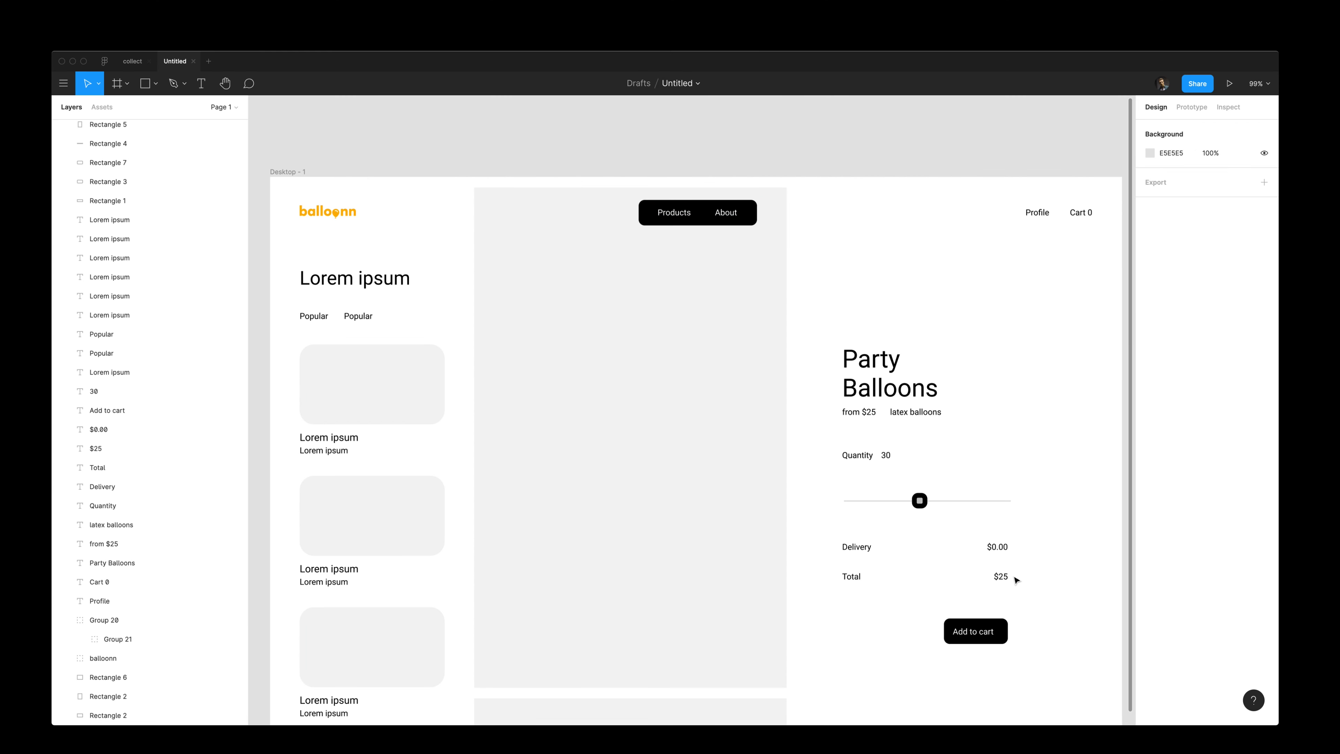
left_click_drag(999, 634, 999, 650)
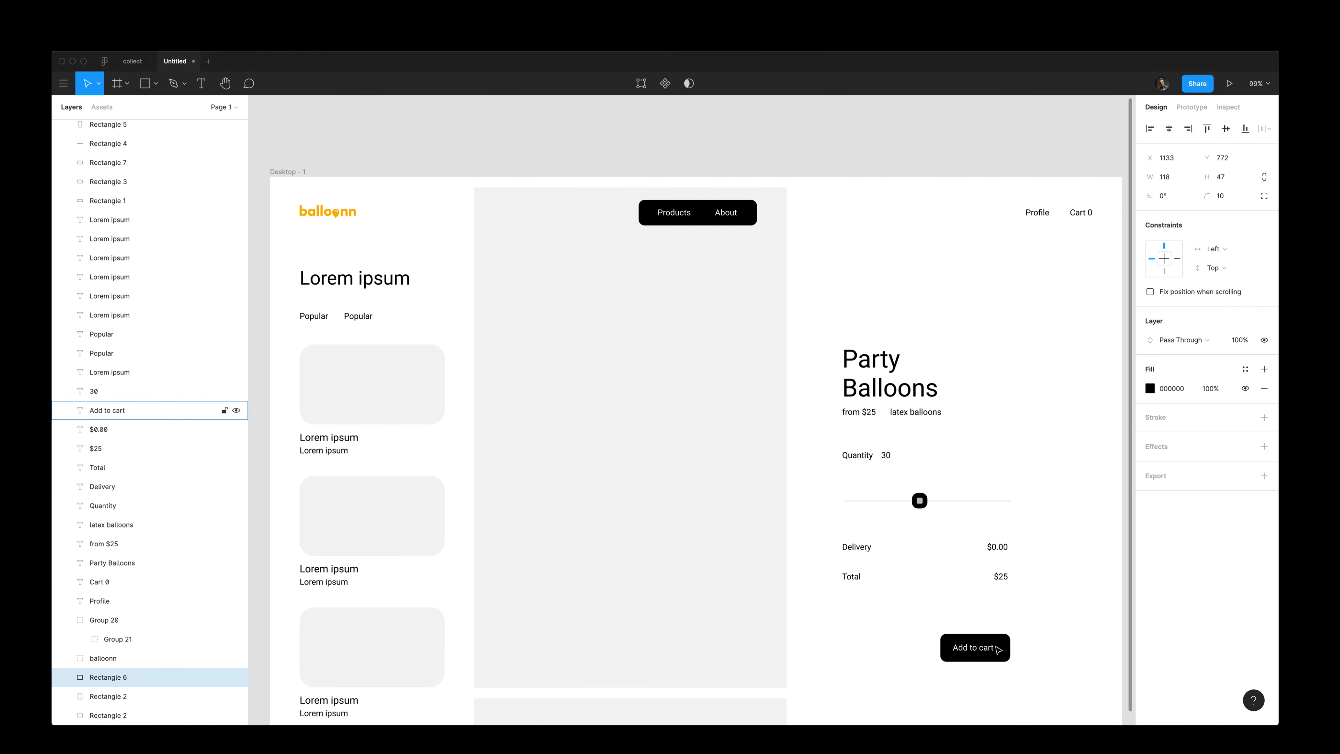
Step: Change the Lorem ipsum heading to Balloons and draw a 17 × 8 downward chevron with stroke 2 beside it
double_click(364, 278)
type("Balo")
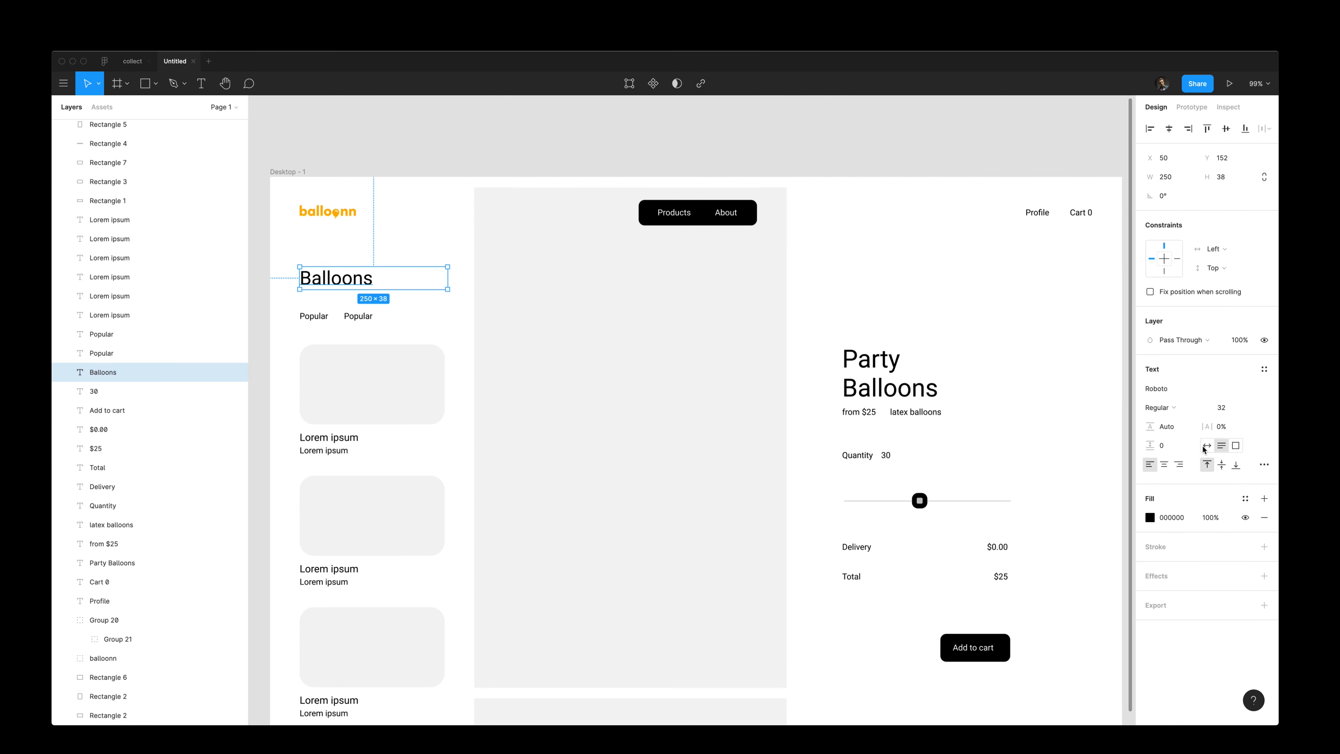
scroll(368, 269, "up", 8)
key("p")
left_click(810, 303)
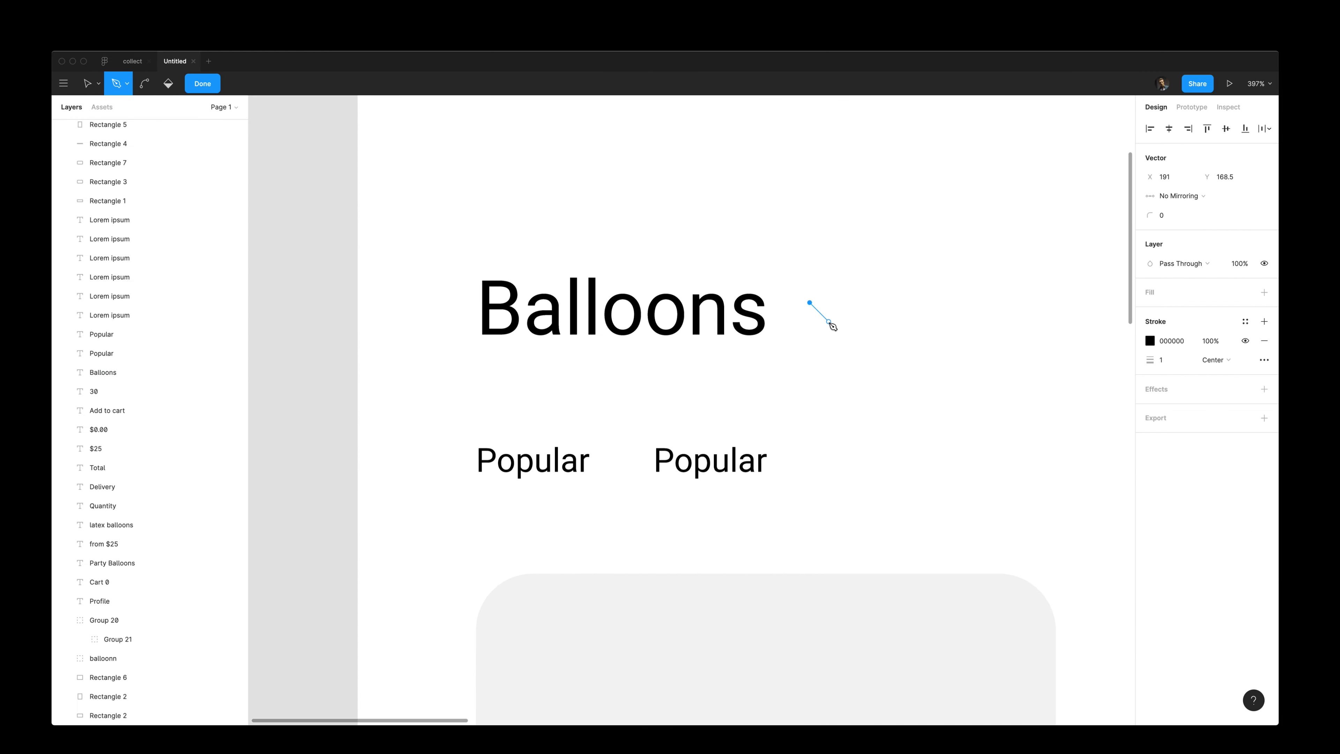
key("Escape")
scroll(835, 317, "up", 3)
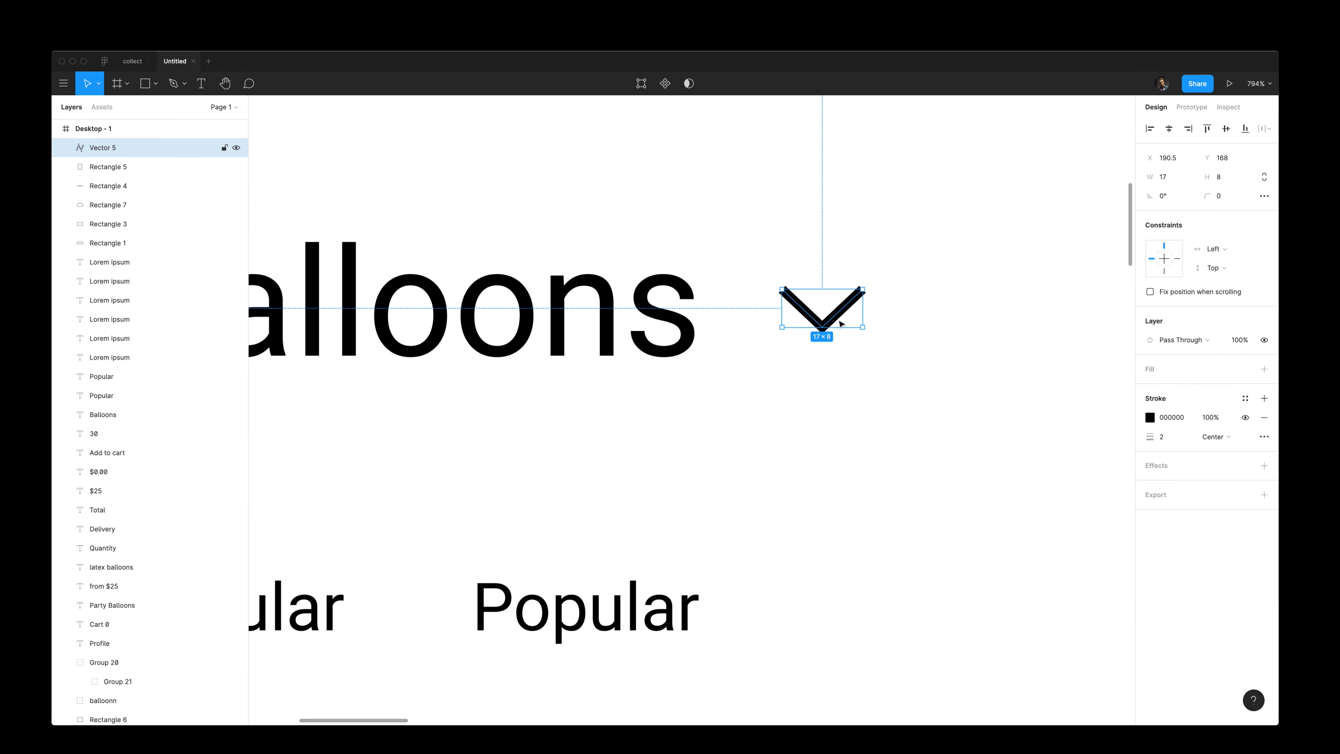
Step: Rename the two Popular labels below the Balloons heading as "by Popular" and "by Date"
scroll(842, 320, "down", 9)
double_click(737, 374)
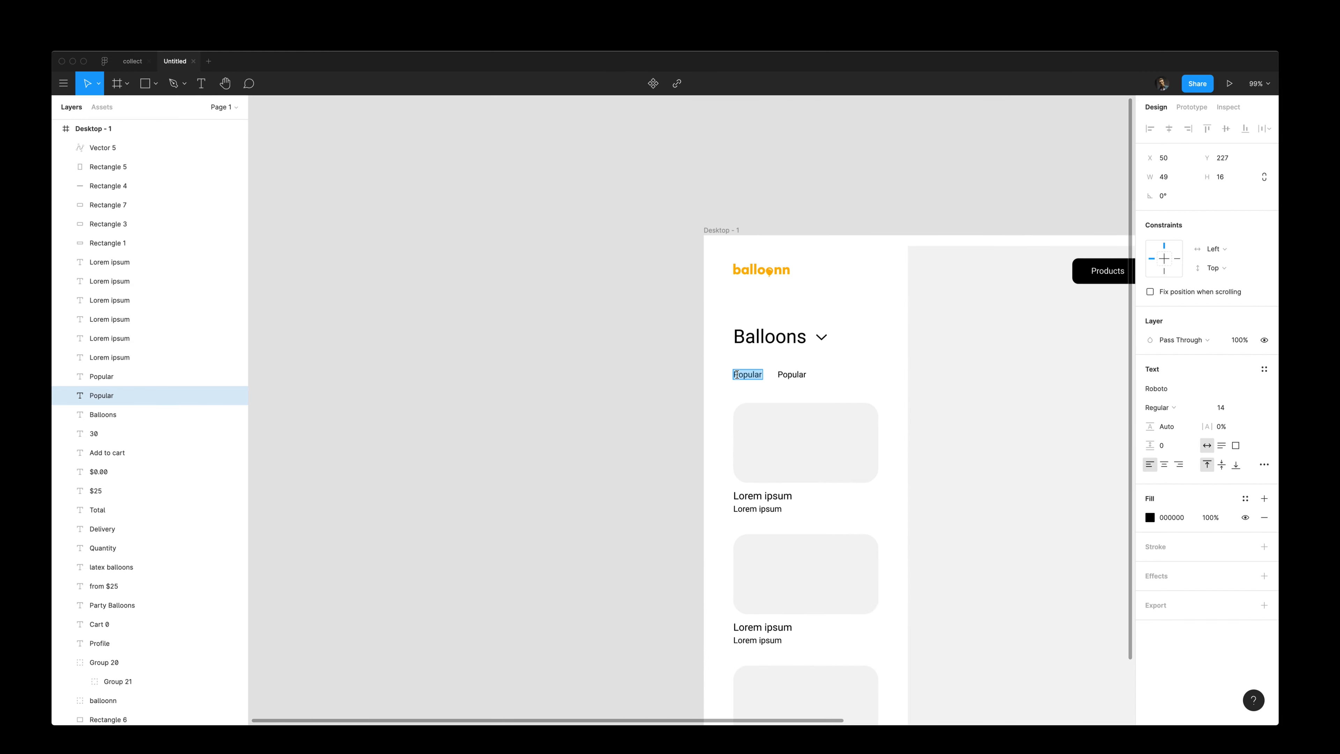
double_click(791, 374)
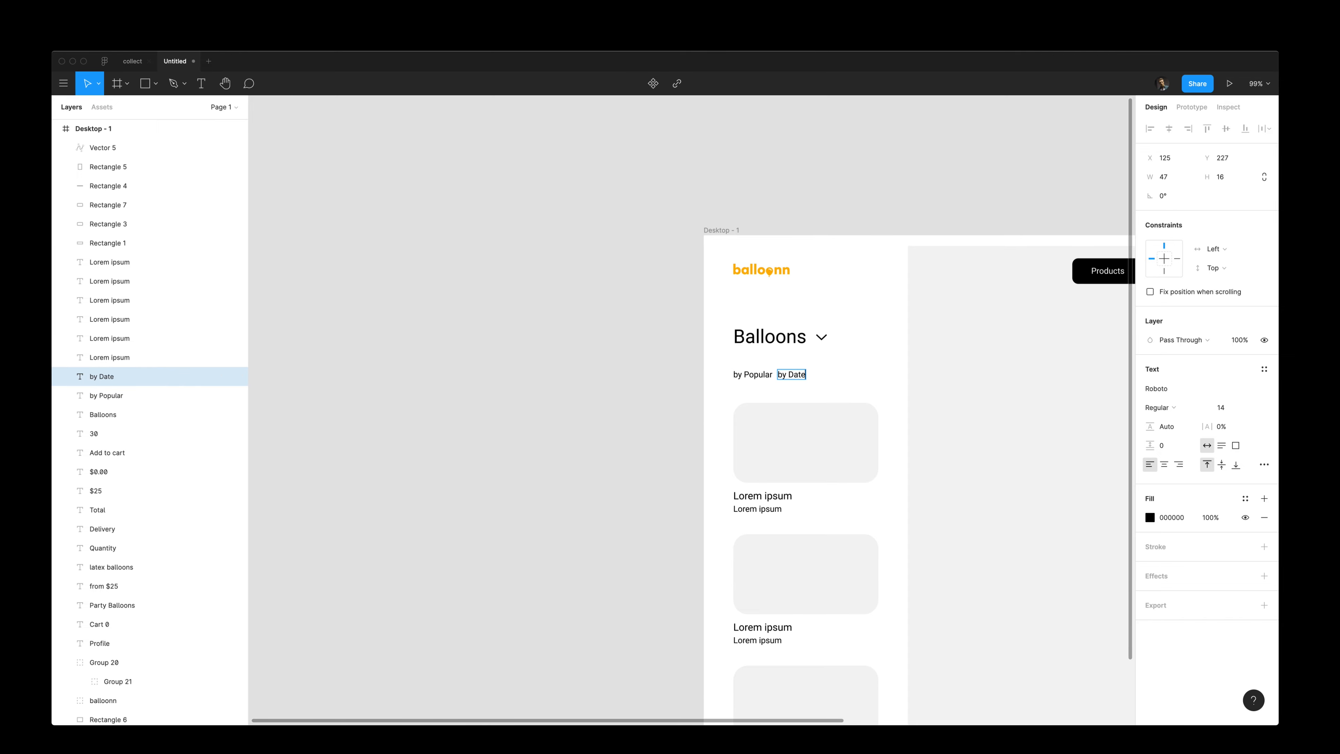
key("Escape")
Step: Shift the "by Date" label away from "by Popular" and draw a thin black underline beneath "by Popular"
left_click(754, 391)
mouse_move(791, 374)
left_mouse_down()
mouse_move(754, 389)
mouse_move(771, 388)
left_mouse_up()
key("r")
key("Escape")
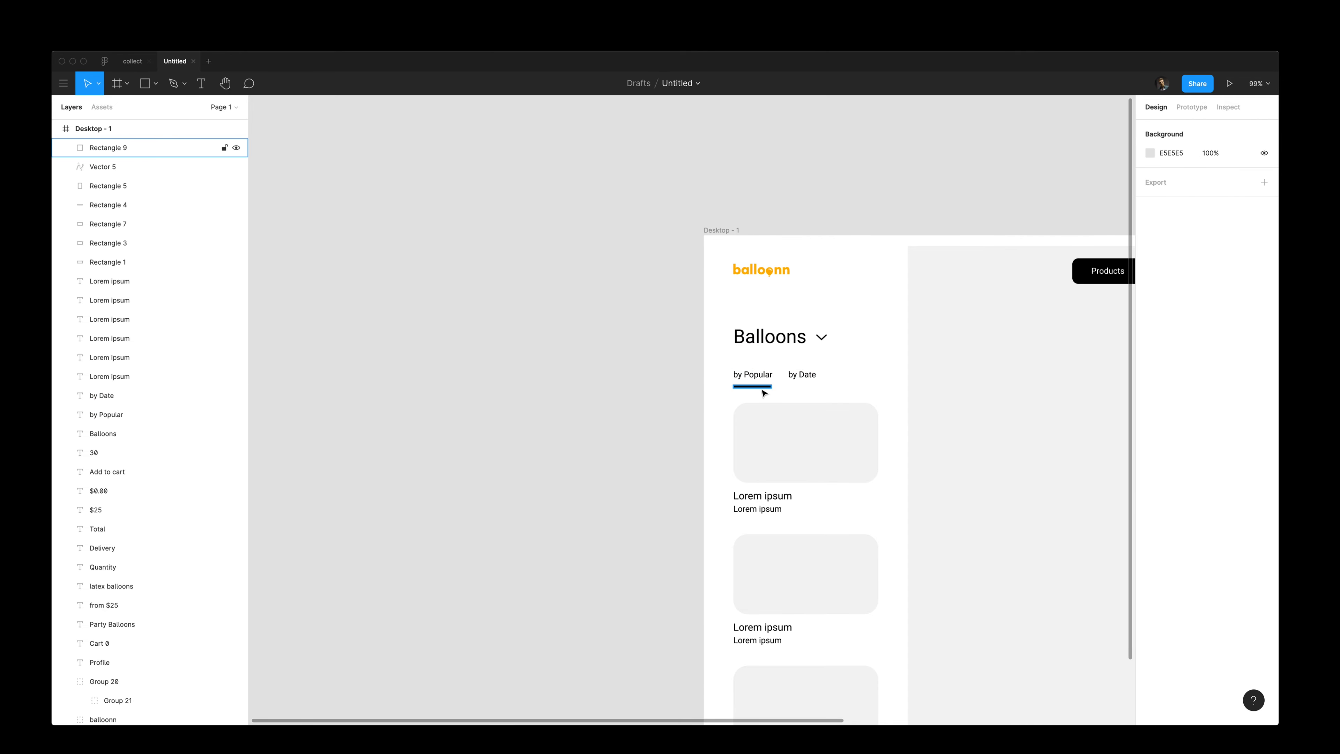
left_click(762, 389)
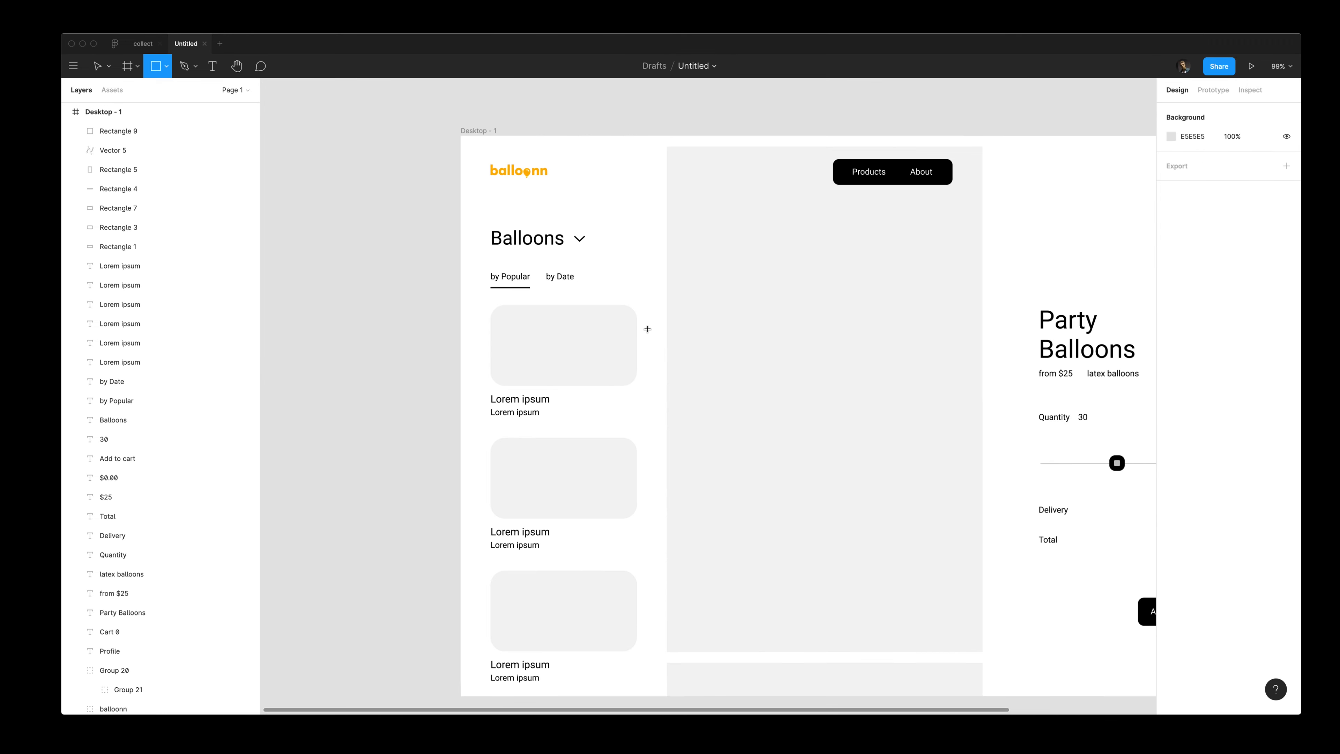
Step: Draw a black vertical scroll bar about 2 × 76 beside the first product card
key("r")
left_click_drag(648, 328, 649, 373)
scroll(843, 181, "right", 5)
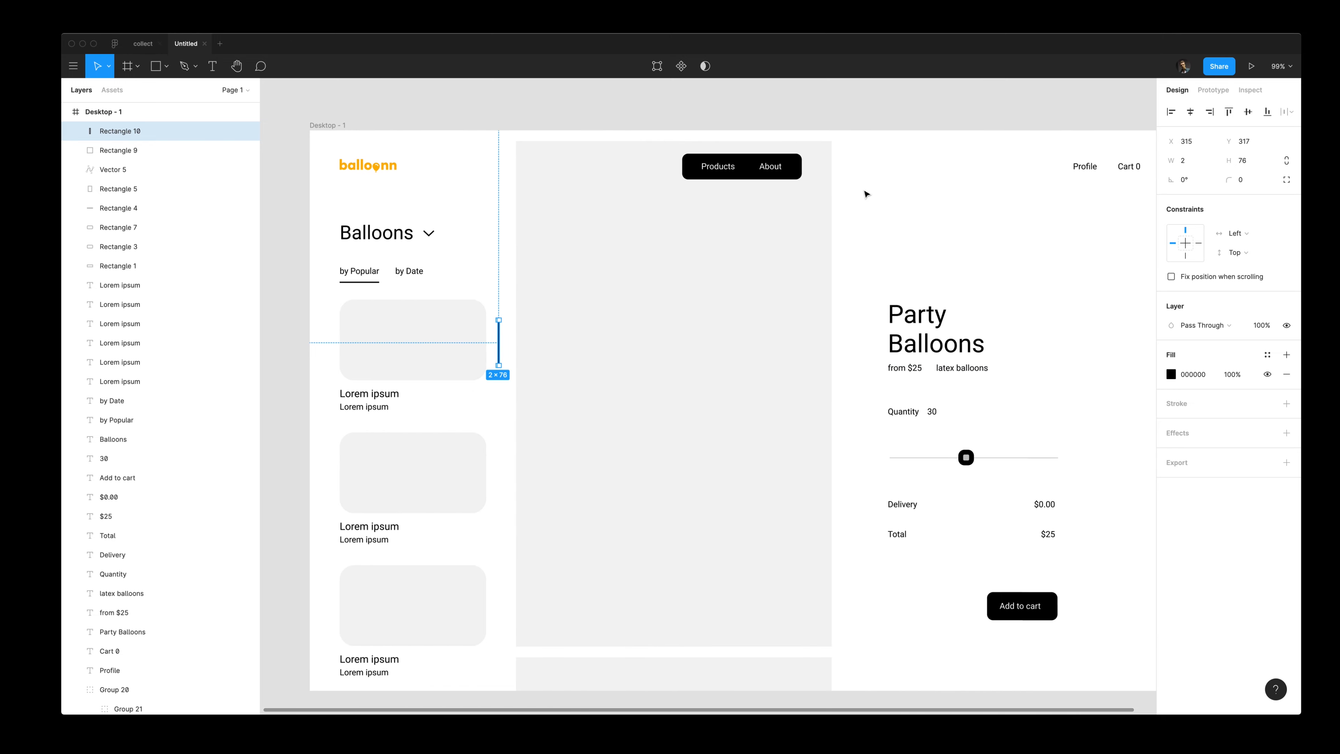
key("Escape")
Step: Change the large product title to "AULE Party Balloons"
double_click(872, 317)
type("A")
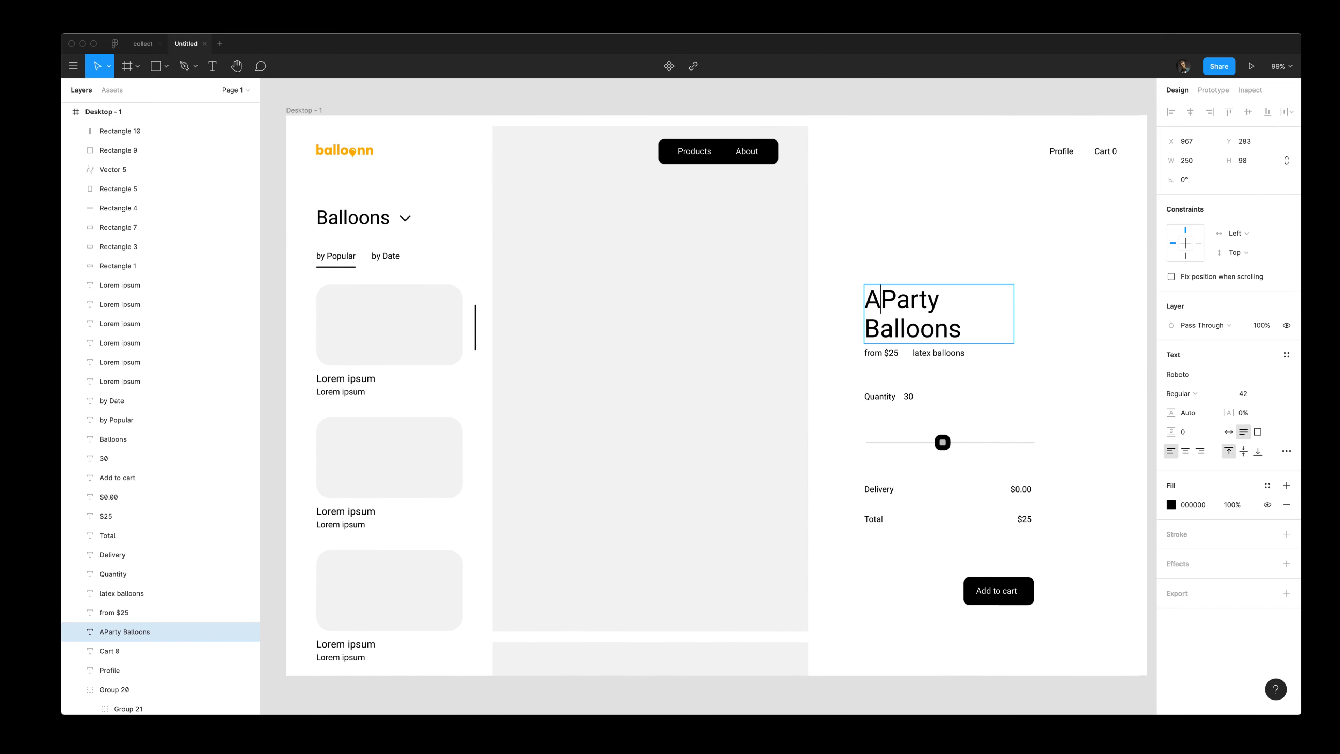
type("ULE")
Step: Set the first product card's texts to "AULE Party Balloons" and "from $25"
double_click(348, 379)
type("AU")
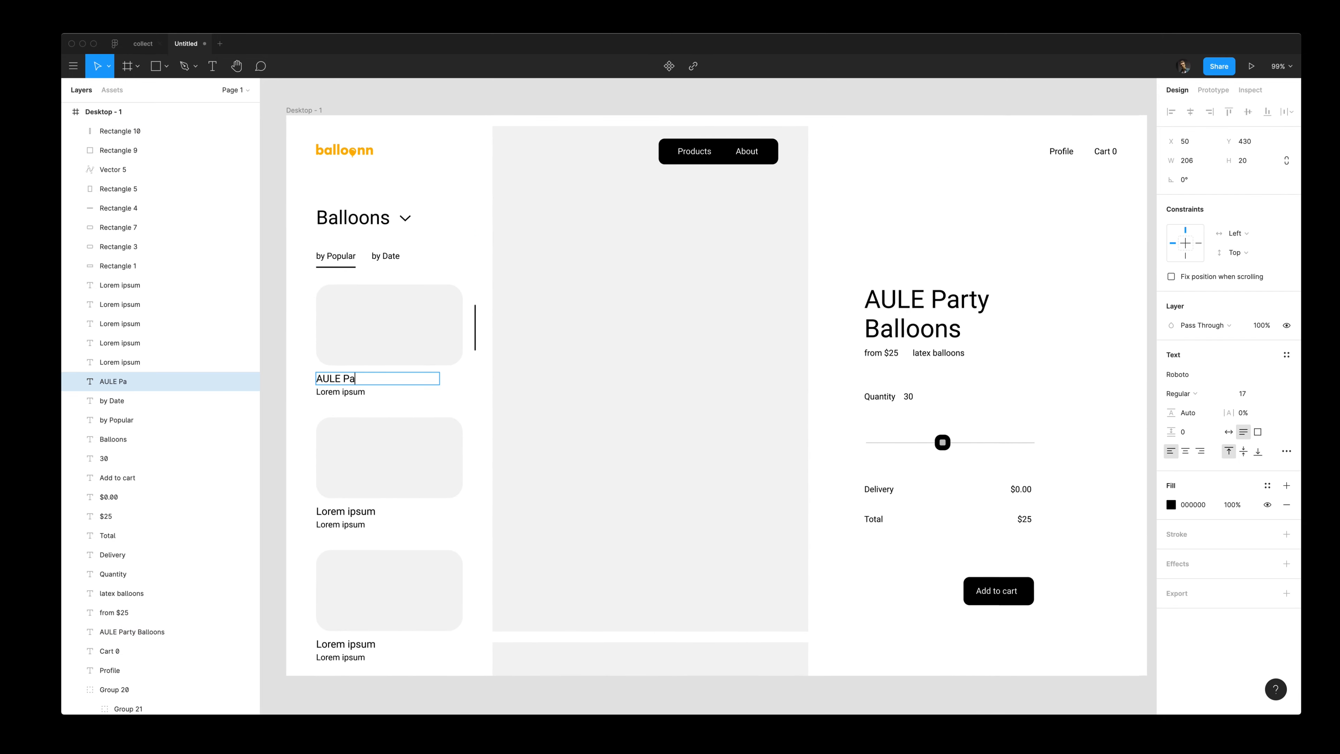
double_click(362, 391)
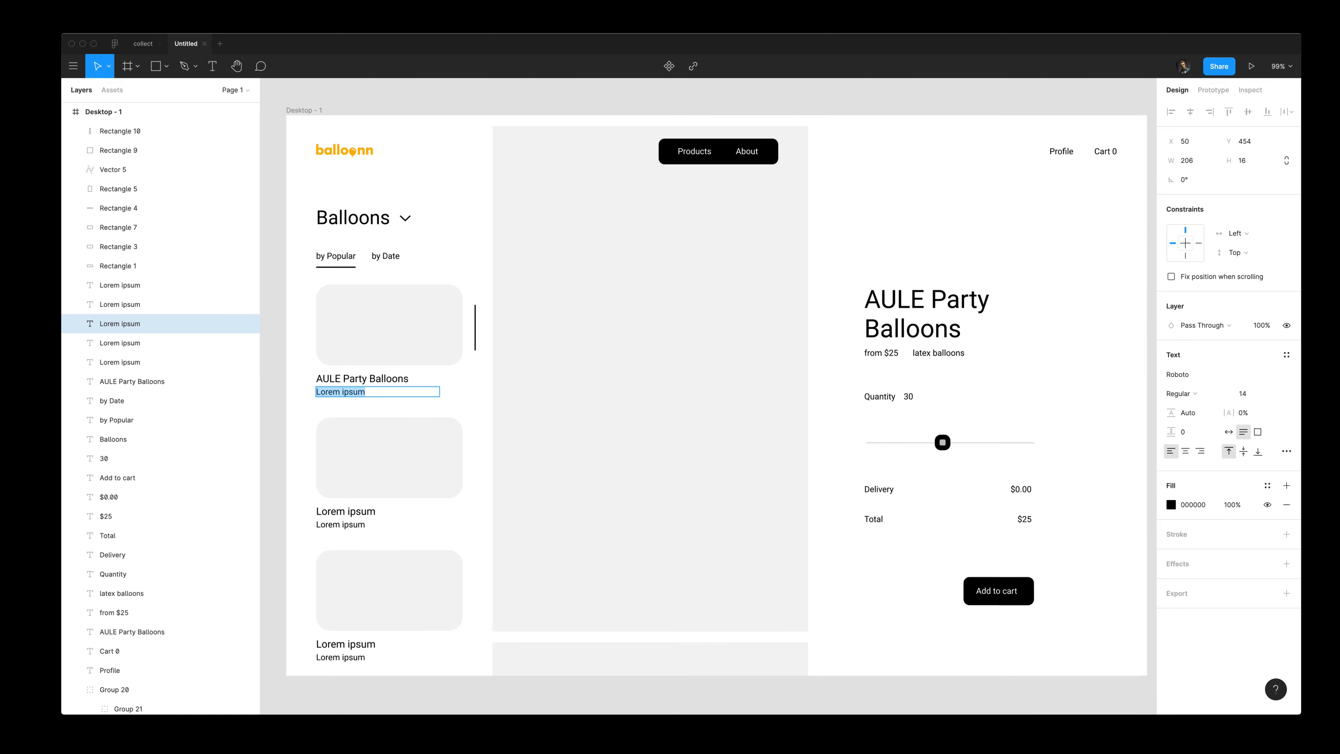
left_click(463, 395)
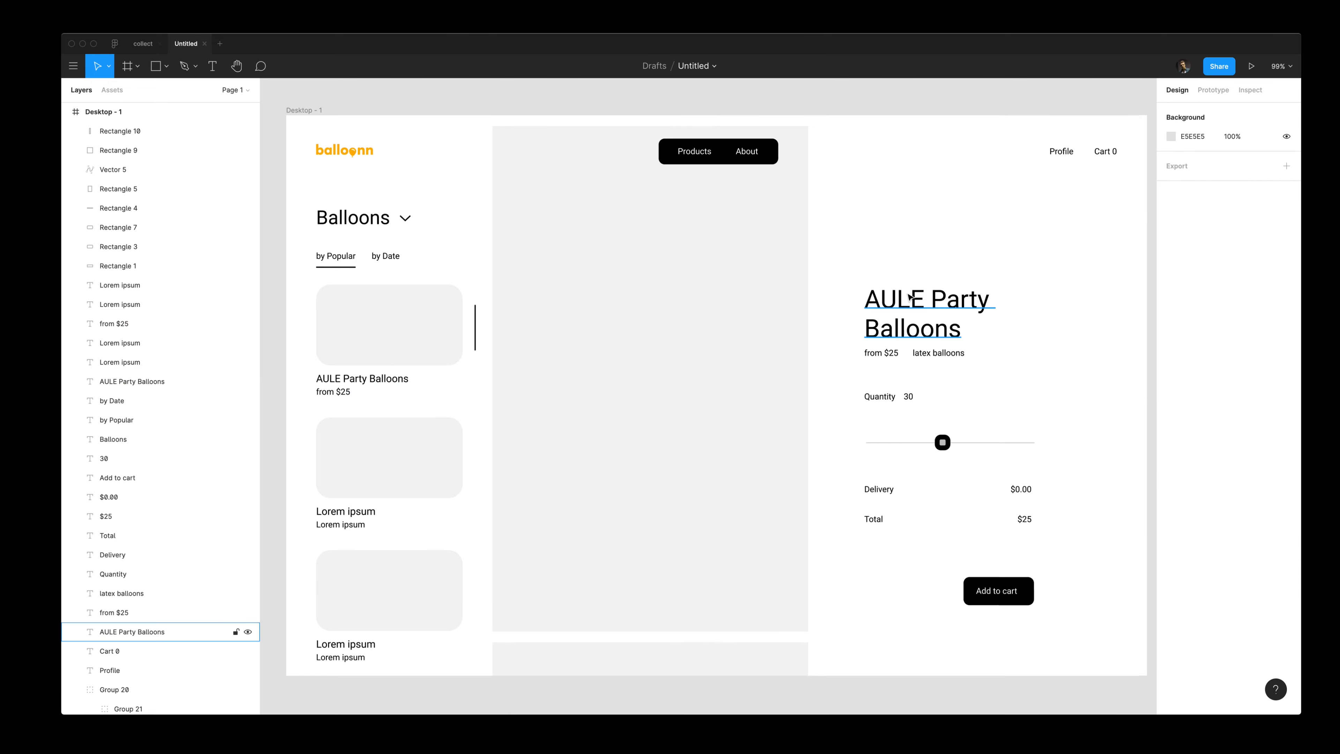
Step: Widen both image rectangles to 555
left_click(729, 301)
left_click_drag(815, 504, 826, 501)
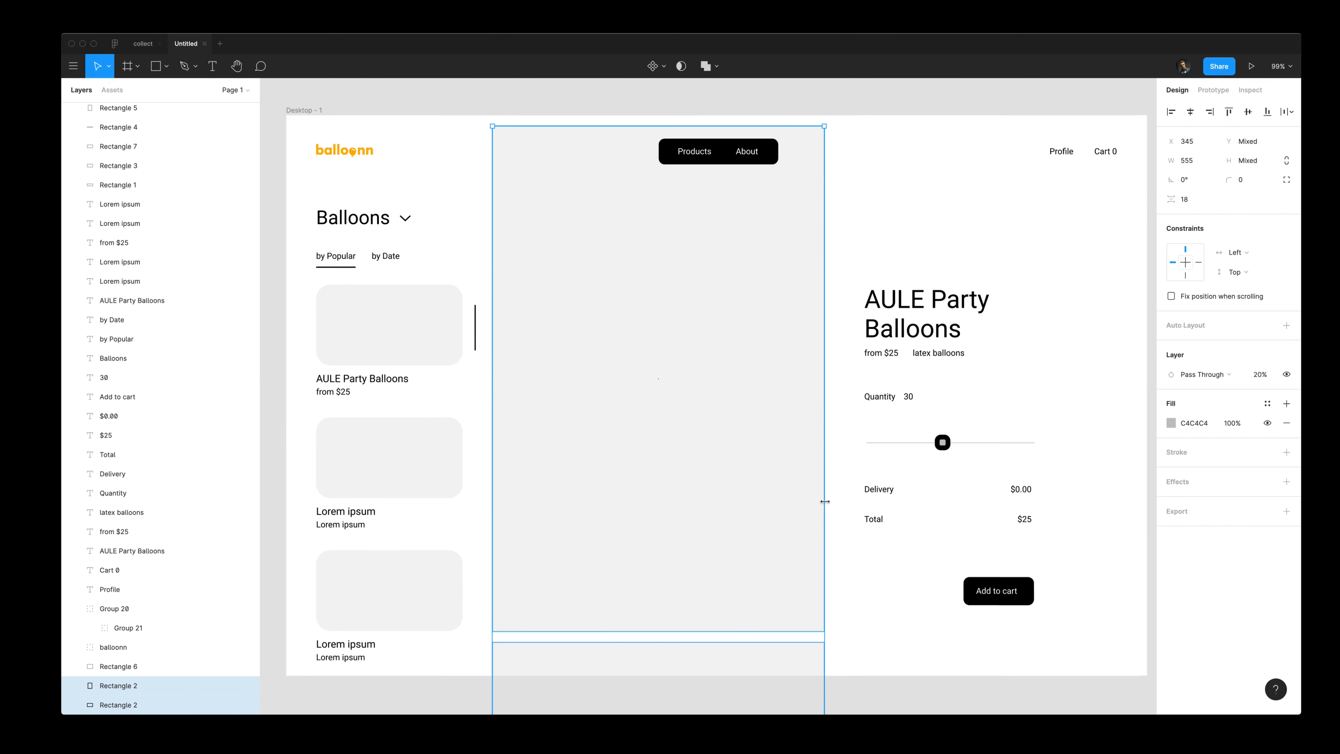
Step: Move the product details slightly right and place a copy of the "from $25" text above the product title, reworded as "Top Seller"
left_click_drag(844, 280, 1048, 614)
left_click_drag(927, 351, 883, 253)
key("alt")
key("Left")
left_click(875, 216)
scroll(874, 216, "right", 1)
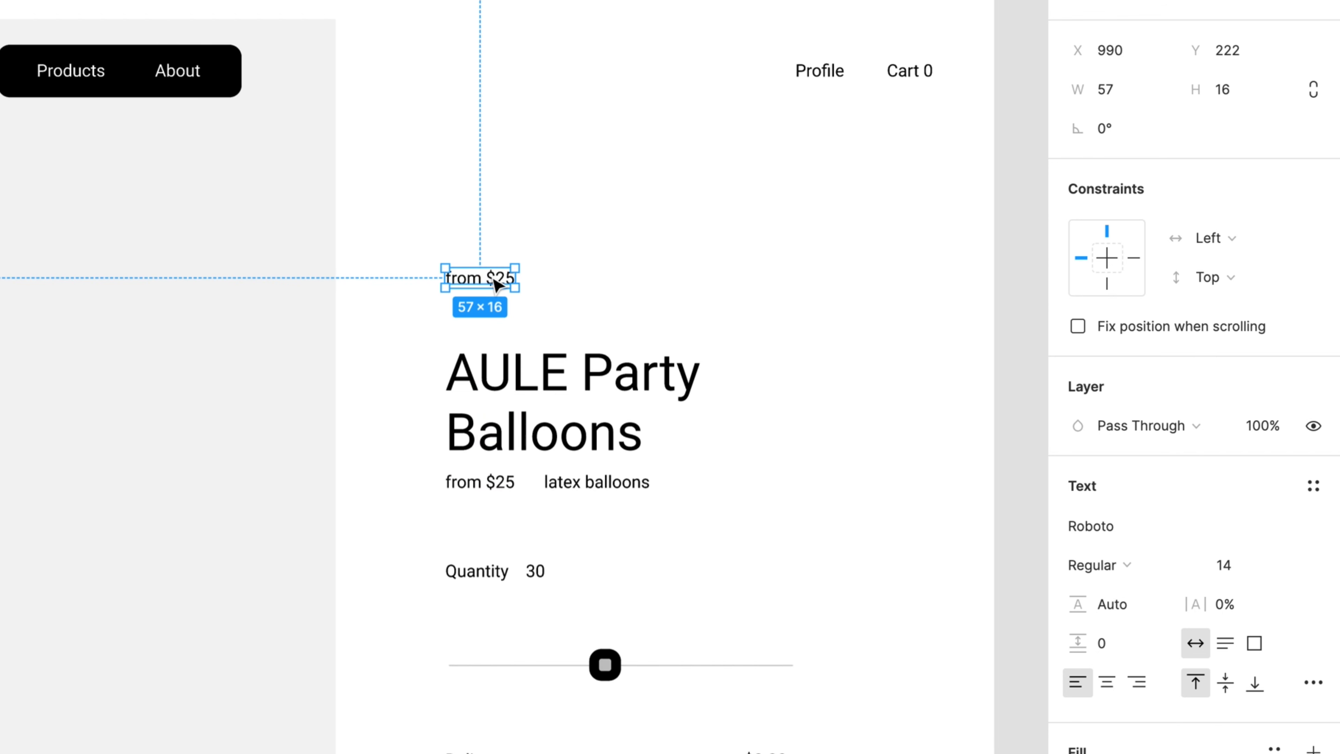
double_click(515, 275)
left_click_drag(496, 284, 518, 285)
type("Top Seller")
key("Escape")
Step: Draw a 41 × 41 grey square before the "Top Seller" label with corner radius 10 and 40% opacity
key("r")
mouse_move(431, 245)
left_mouse_down()
mouse_move(487, 306)
mouse_move(480, 295)
left_mouse_up()
left_click_drag(461, 283, 470, 291)
left_click(535, 278, "shift")
left_click(470, 288)
left_click(1251, 126)
type("10")
key("Return")
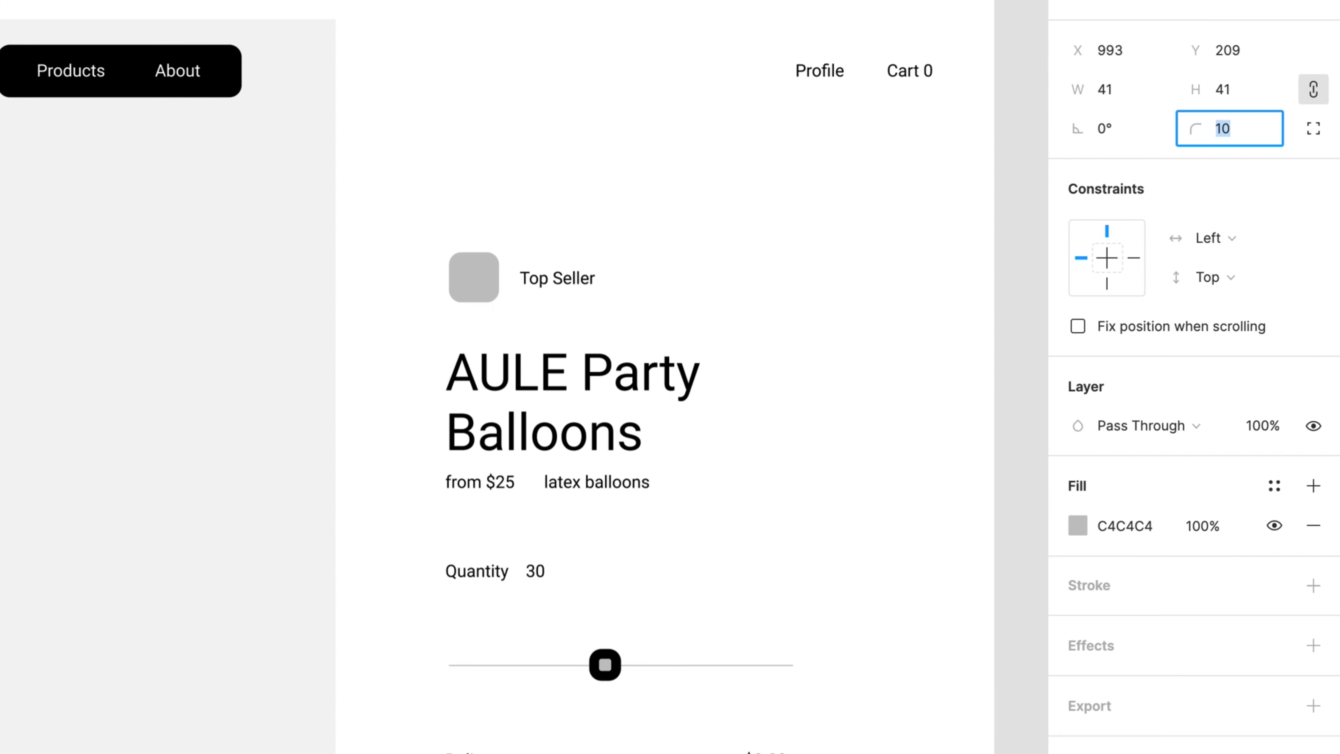
key("Escape")
left_click(883, 252)
key("4")
Step: Copy the rounded square into the first product card's upper-right corner and make it white (FFFFFF) at 100% opacity
left_click_drag(883, 252, 432, 305)
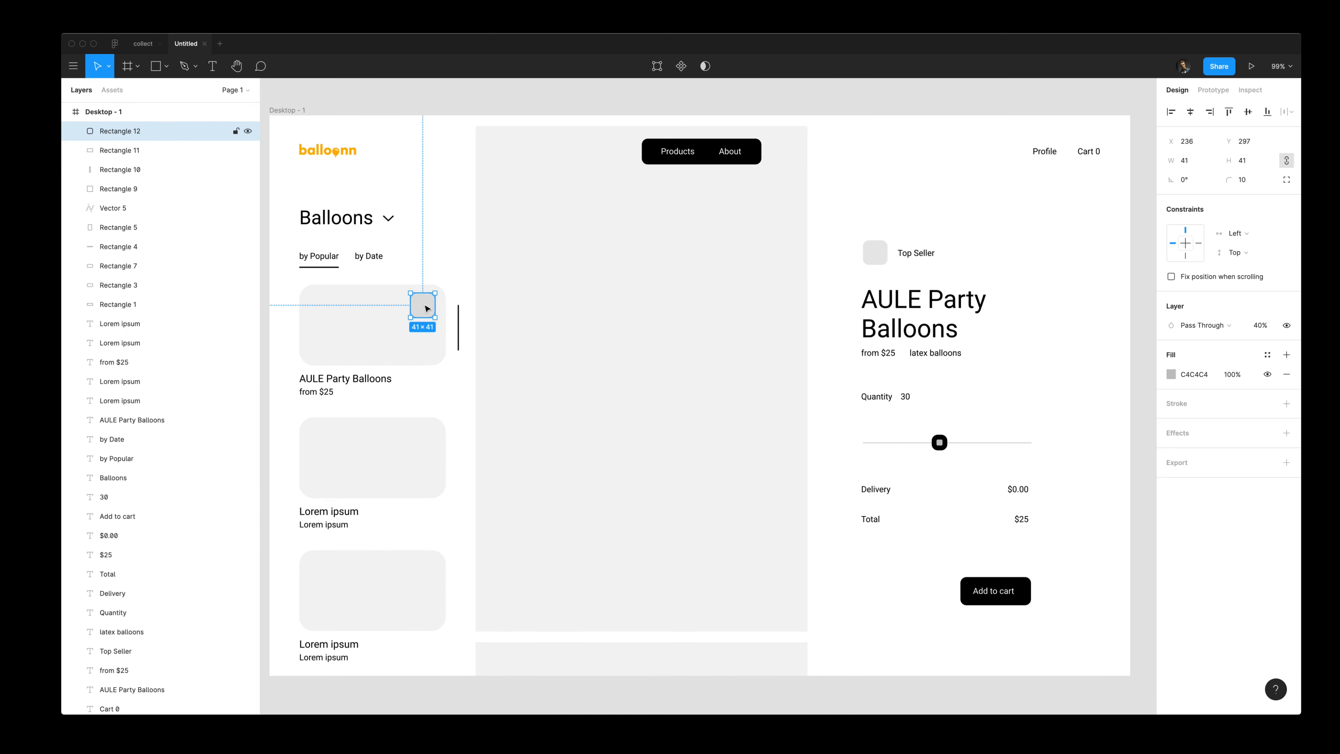
key("0")
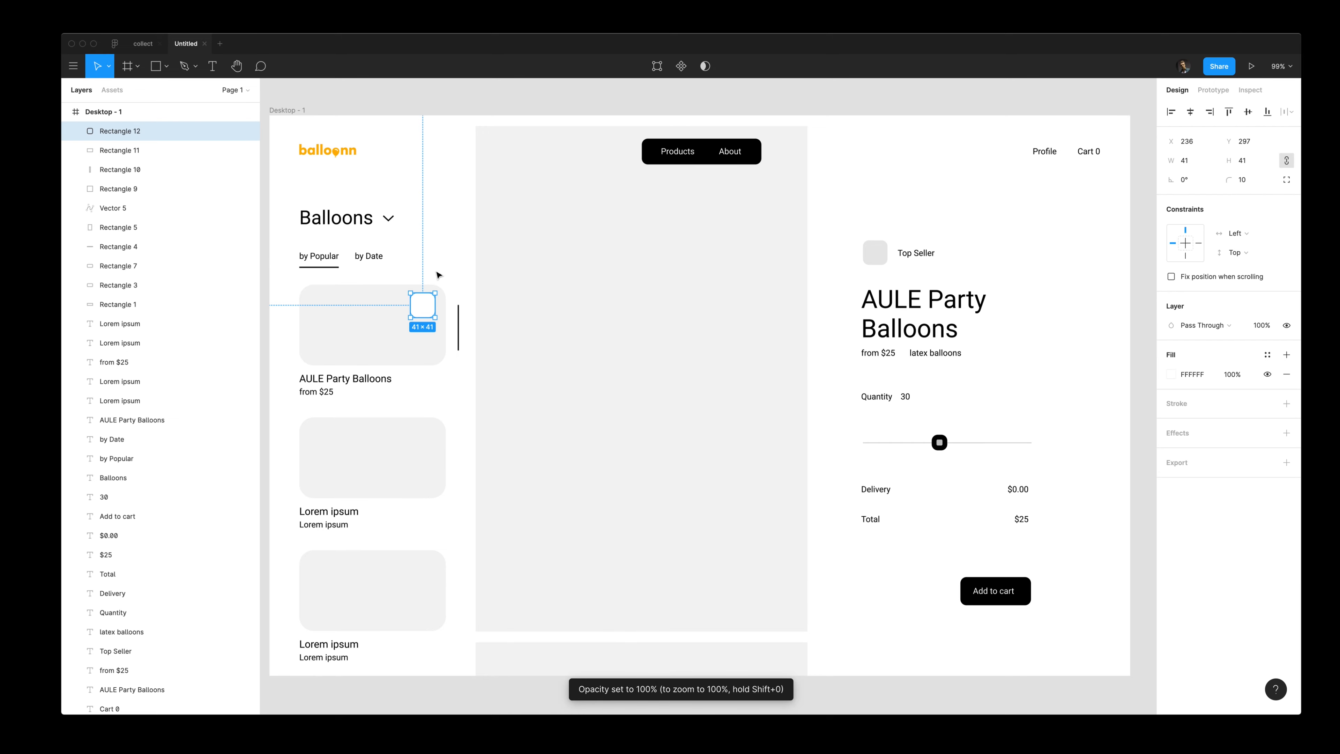
key("Escape")
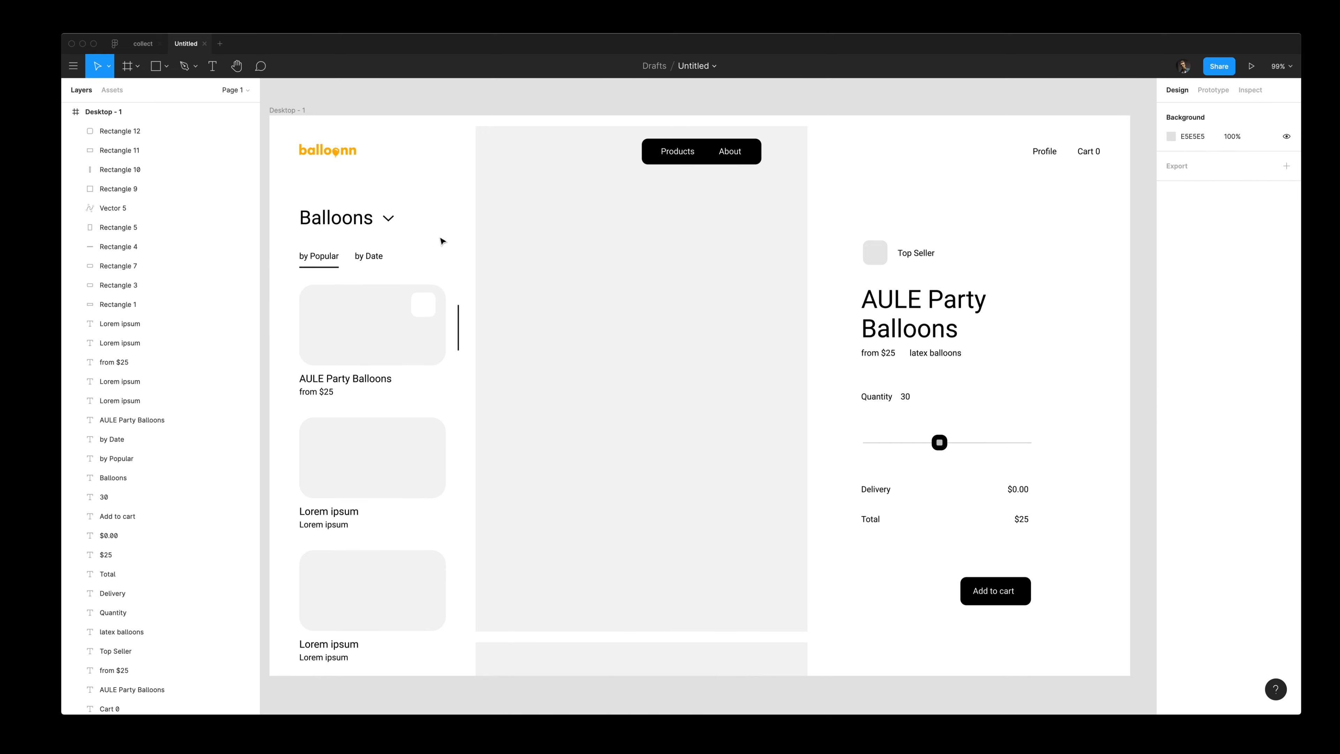
Step: Narrow the three product card rectangles to 235 and shift the white square left to match
left_click(402, 314)
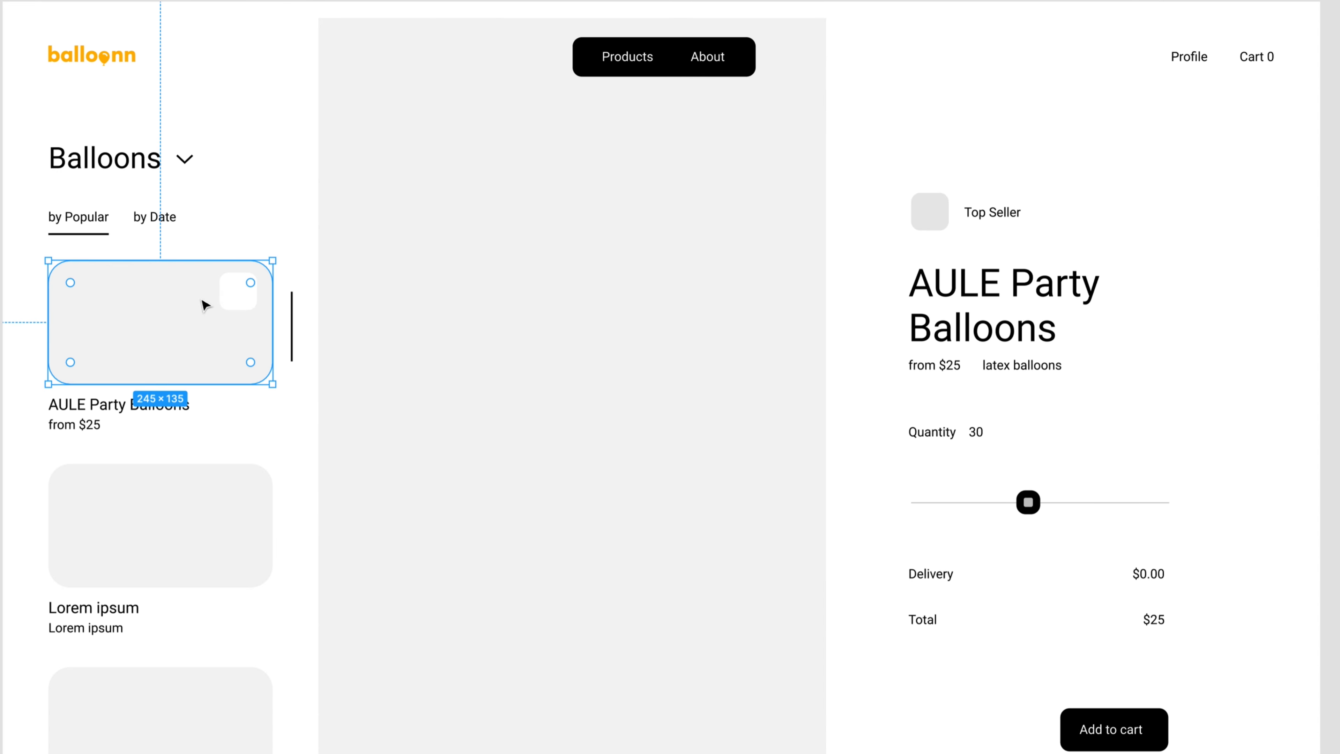
key("ctrl+shift+Left")
left_click(249, 307)
key("shift+Left")
left_click(242, 528)
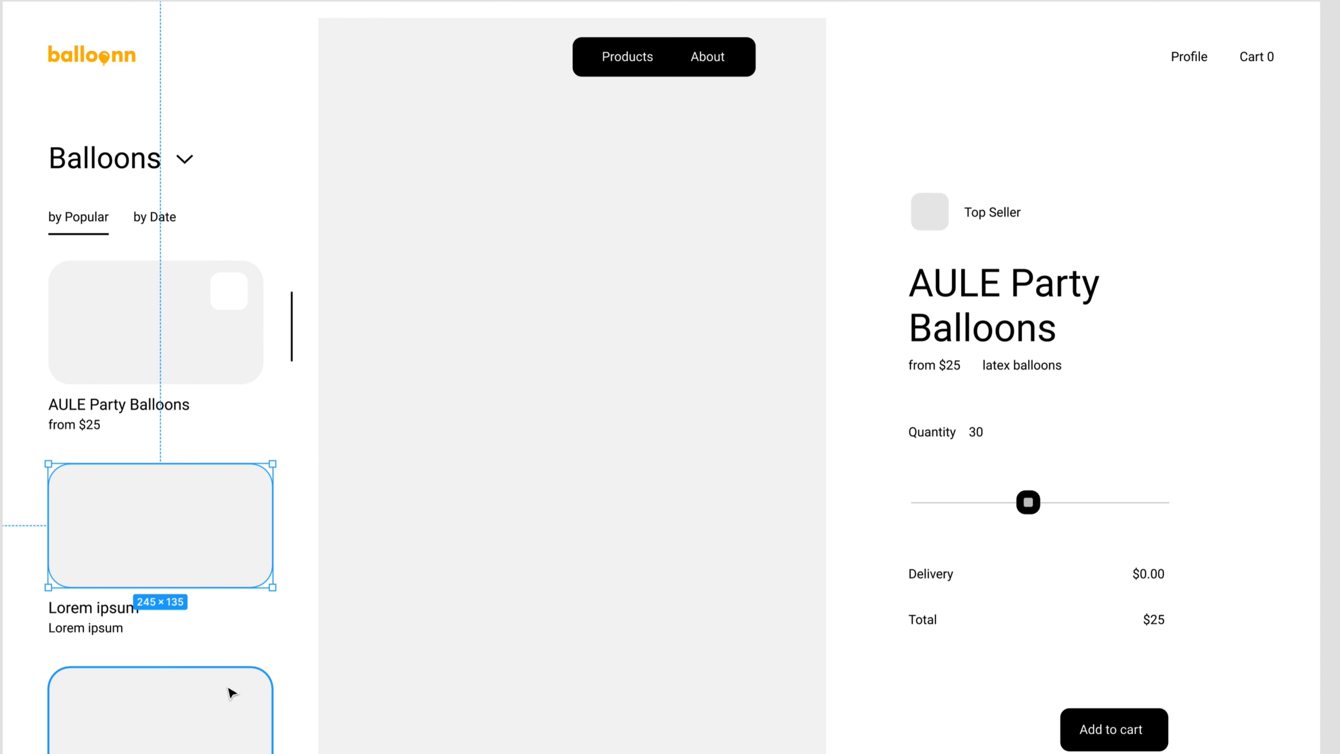
left_click(230, 689, "shift")
key("ctrl+shift+Left")
left_click(194, 342)
Step: Nudge the first card's product name and price slightly down, away from the card rectangle
left_click_drag(22, 403, 87, 425)
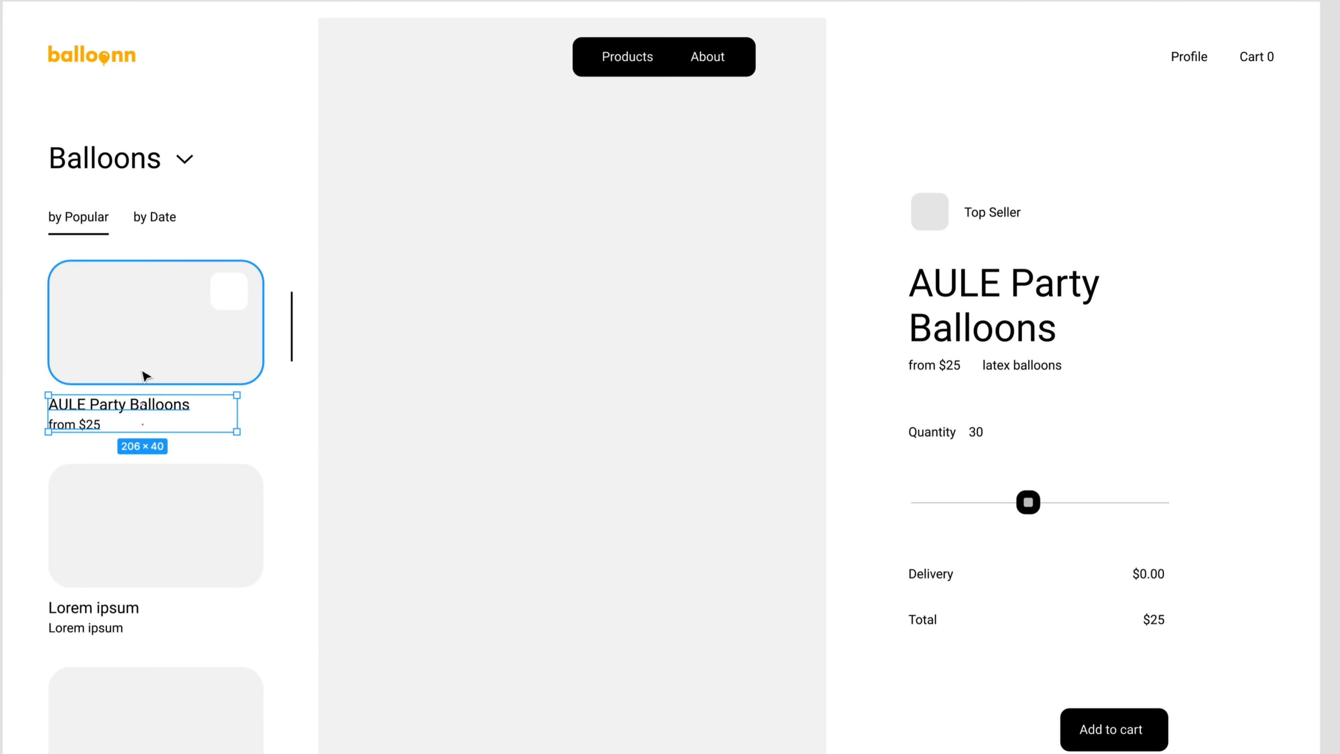
key("alt+Down")
key("alt+Down")
key("alt+Down")
key("alt+Down")
key("alt+Down")
left_click(142, 409)
Step: Change the font of all page texts to Averta CY Semibold
left_click_drag(274, 201, 470, 685)
left_click_drag(839, 235, 1068, 623)
left_click_drag(1117, 181, 1028, 147)
left_click(748, 162, "shift")
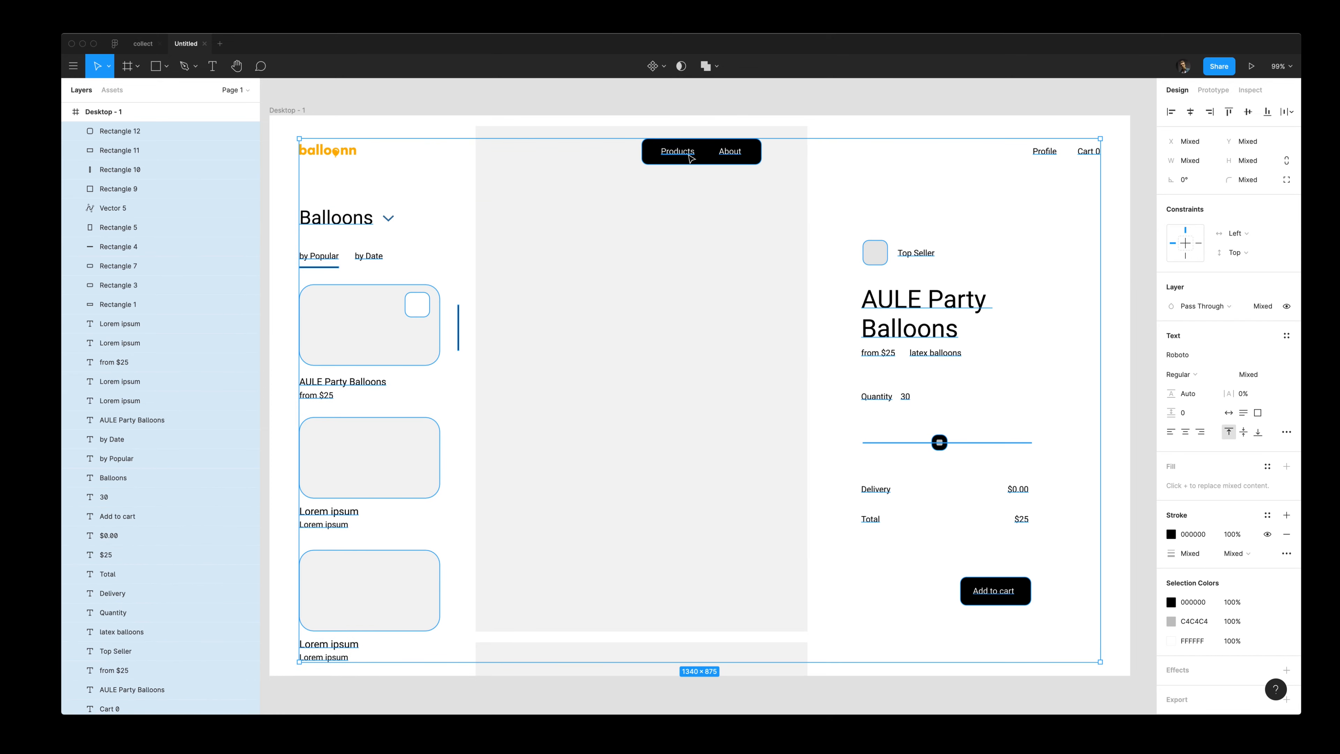
key("Return")
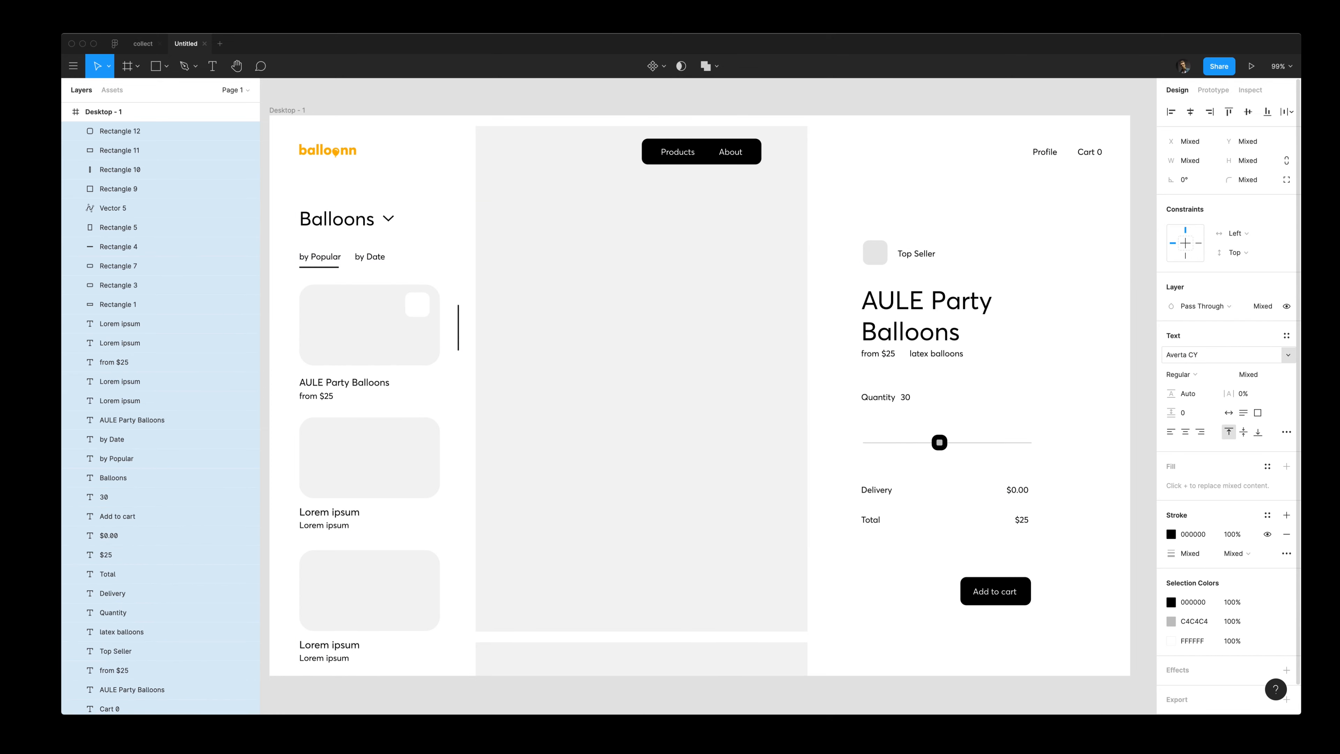
left_click(1181, 374)
left_click(1181, 388)
left_click(1132, 386)
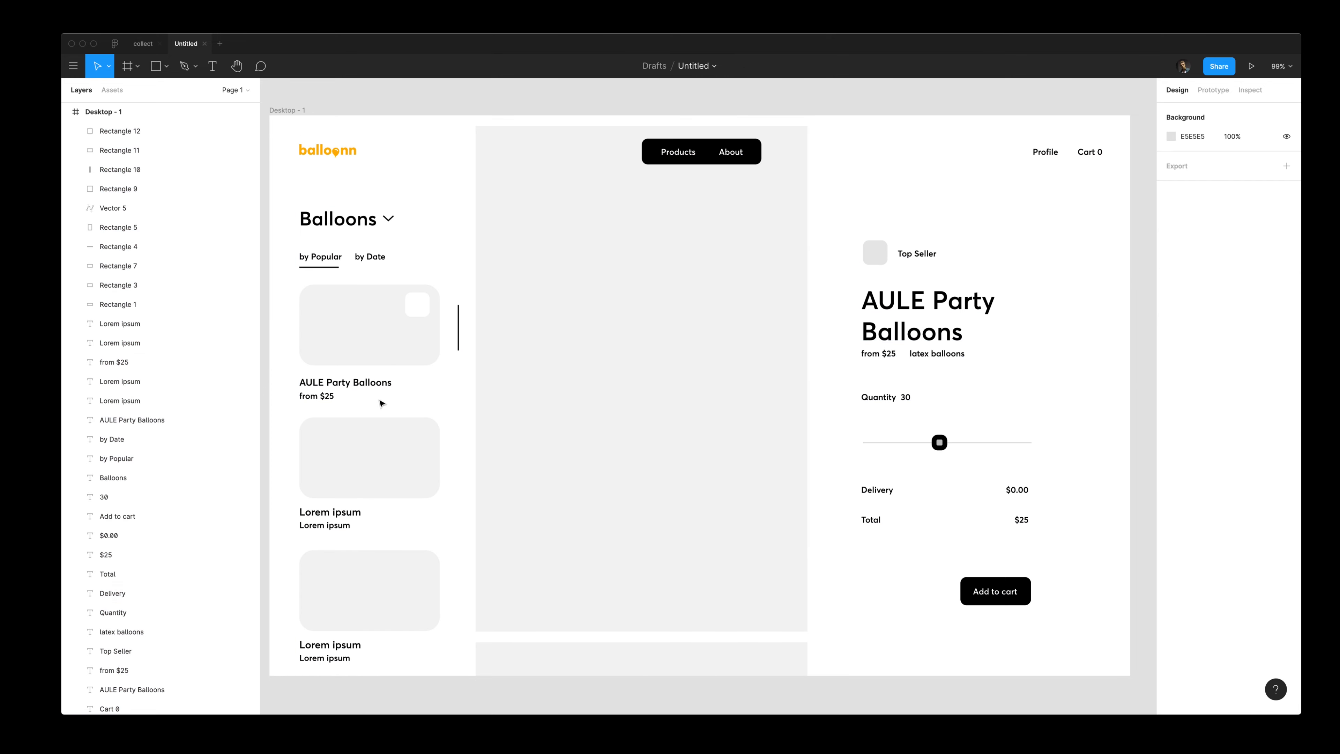
Step: Set the letter spacing of all page texts to -1%
left_click_drag(1114, 138, 363, 695)
left_click(1253, 414)
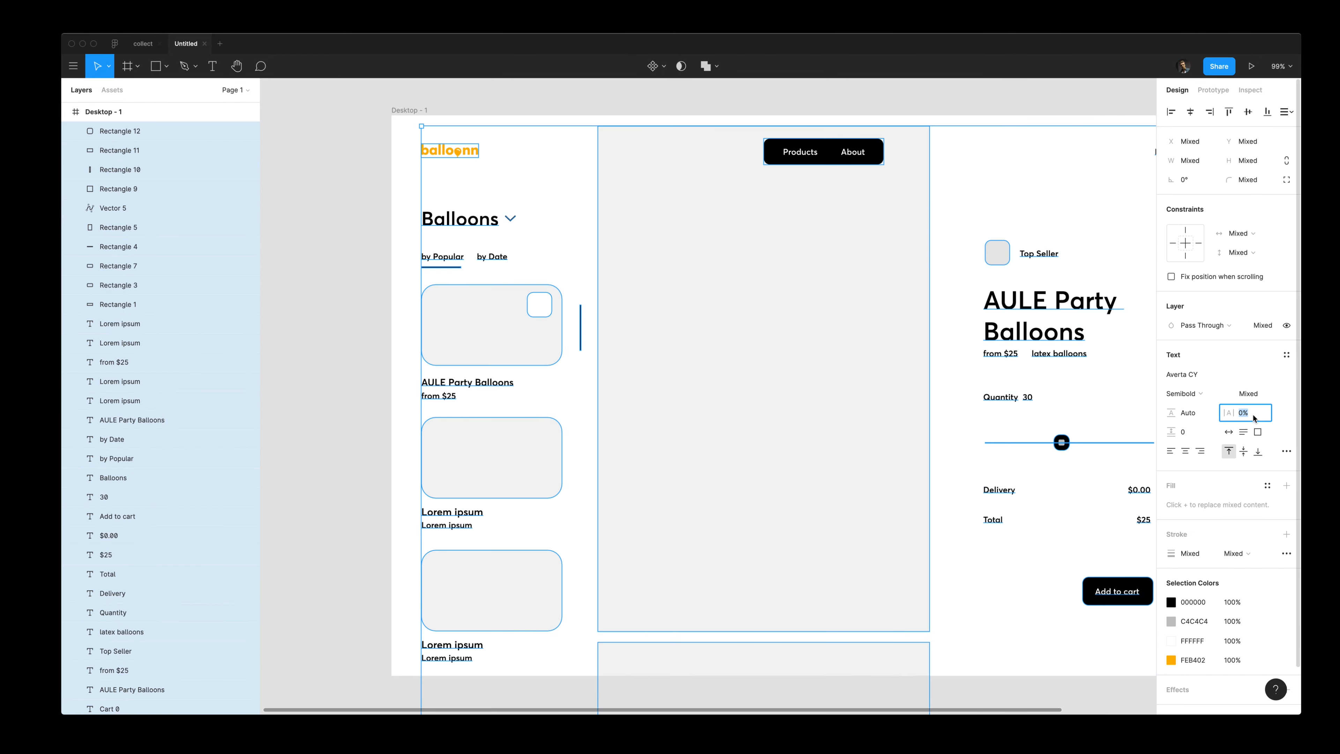
key("Down")
key("Down")
key("Up")
left_click(1118, 375)
scroll(948, 324, "right", 2)
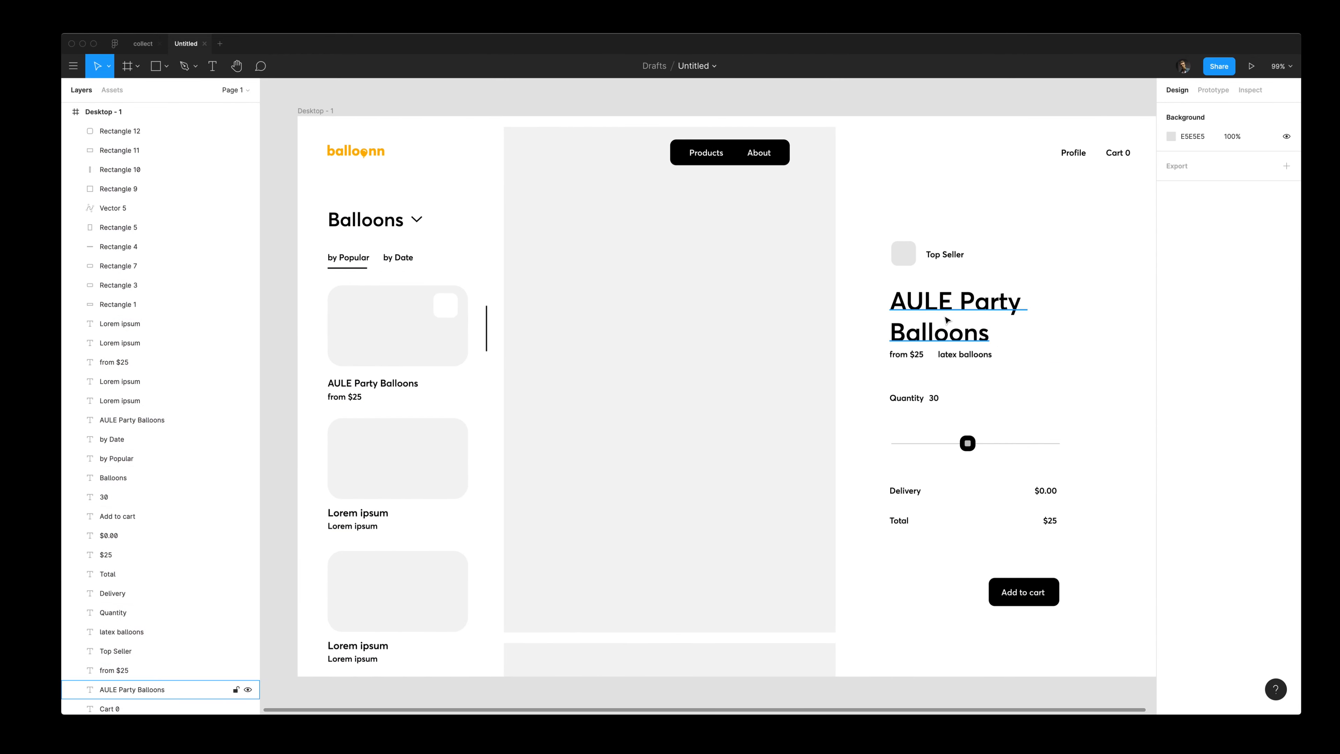
Step: Tighten the letter spacing of the large product title and the "Balloons" heading a little further
left_click(948, 323)
left_click(365, 219, "shift")
left_click(1244, 412)
key("Down")
Step: Enlarge the "Add to cart" button to about 121 × 50 with corner radius 14, and centre its label horizontally
left_click(1029, 593)
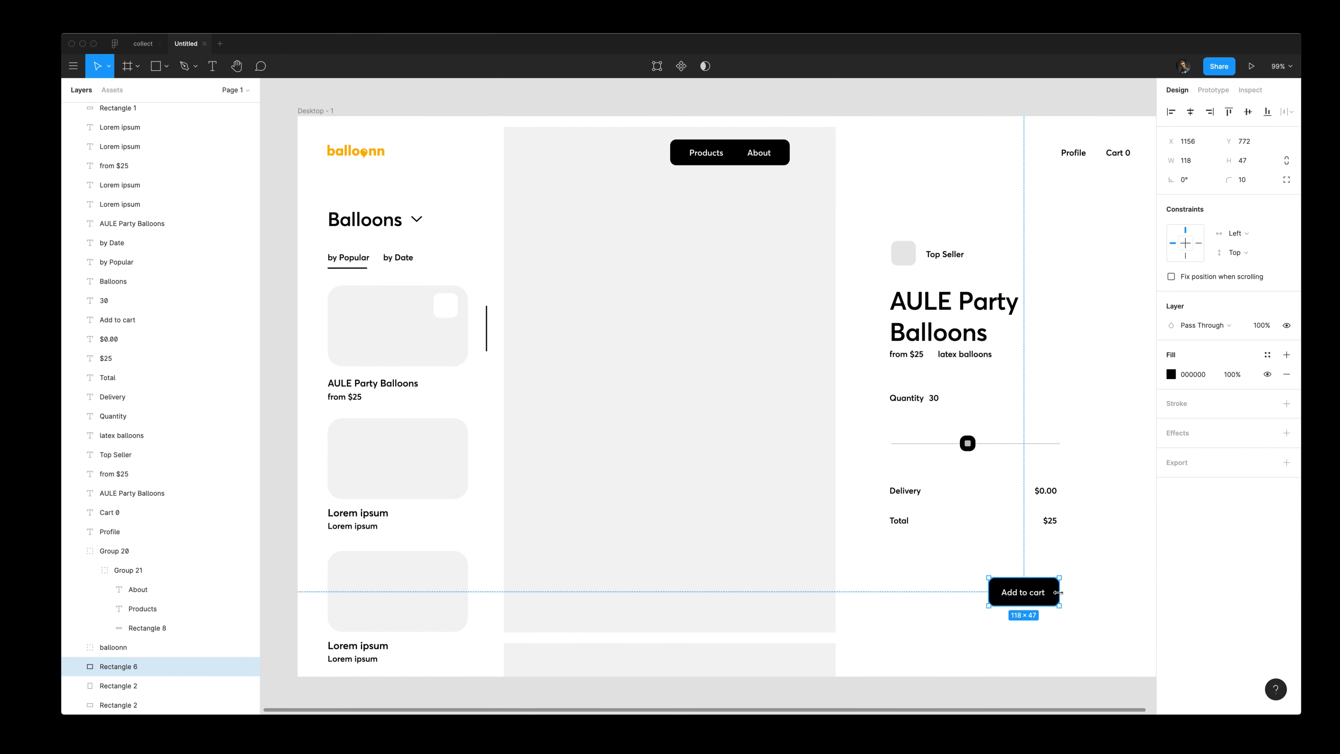
left_click(1248, 180)
key("Up")
key("Up")
left_click(1022, 592, "shift")
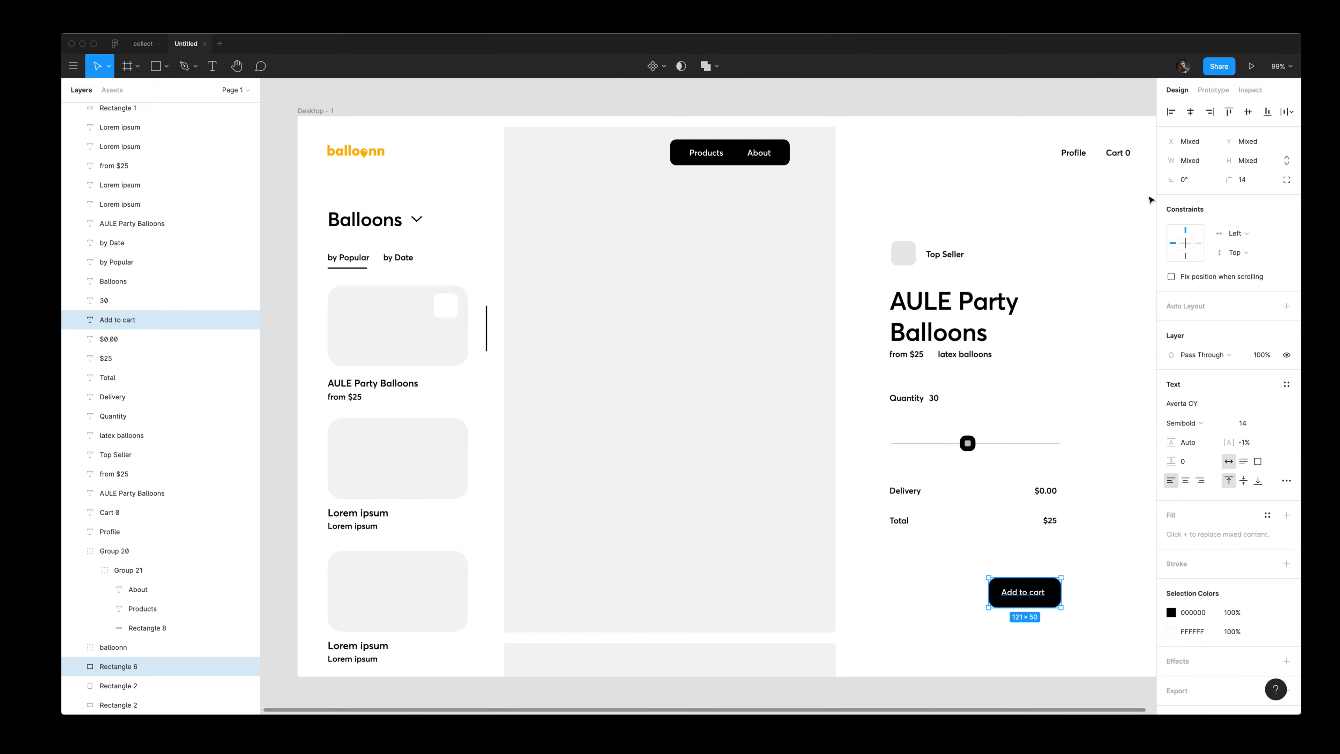
left_click(1190, 112)
left_click(1089, 257)
Step: Delete the lower image rectangle in the middle column
left_click(802, 591)
left_click(770, 655, "shift")
left_click(815, 651)
key("BackSpace")
scroll(783, 542, "right", 1)
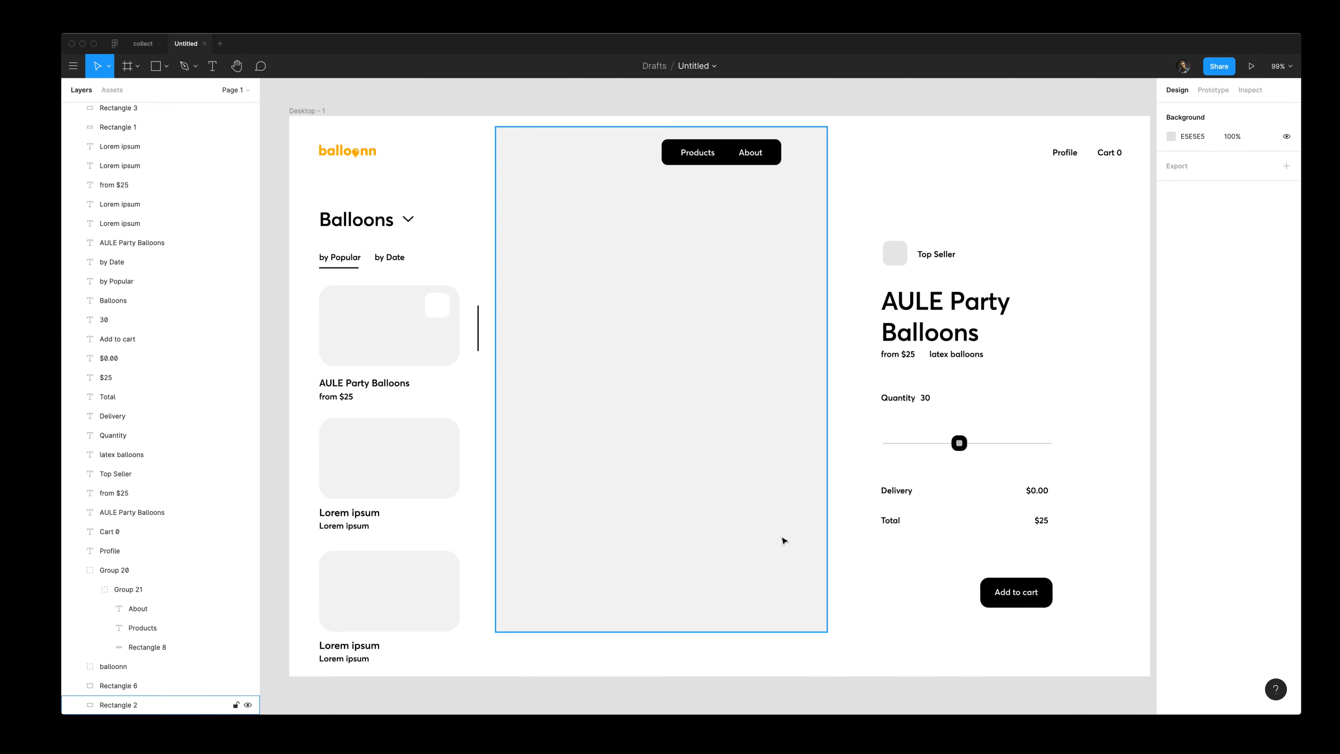
Step: Stretch the remaining image rectangle to the frame's full height of 937 and fill it with green 9FD29E
left_click(784, 541)
left_click_drag(694, 127, 694, 116)
left_click_drag(692, 632, 692, 676)
left_click(1171, 374)
left_click(1081, 548)
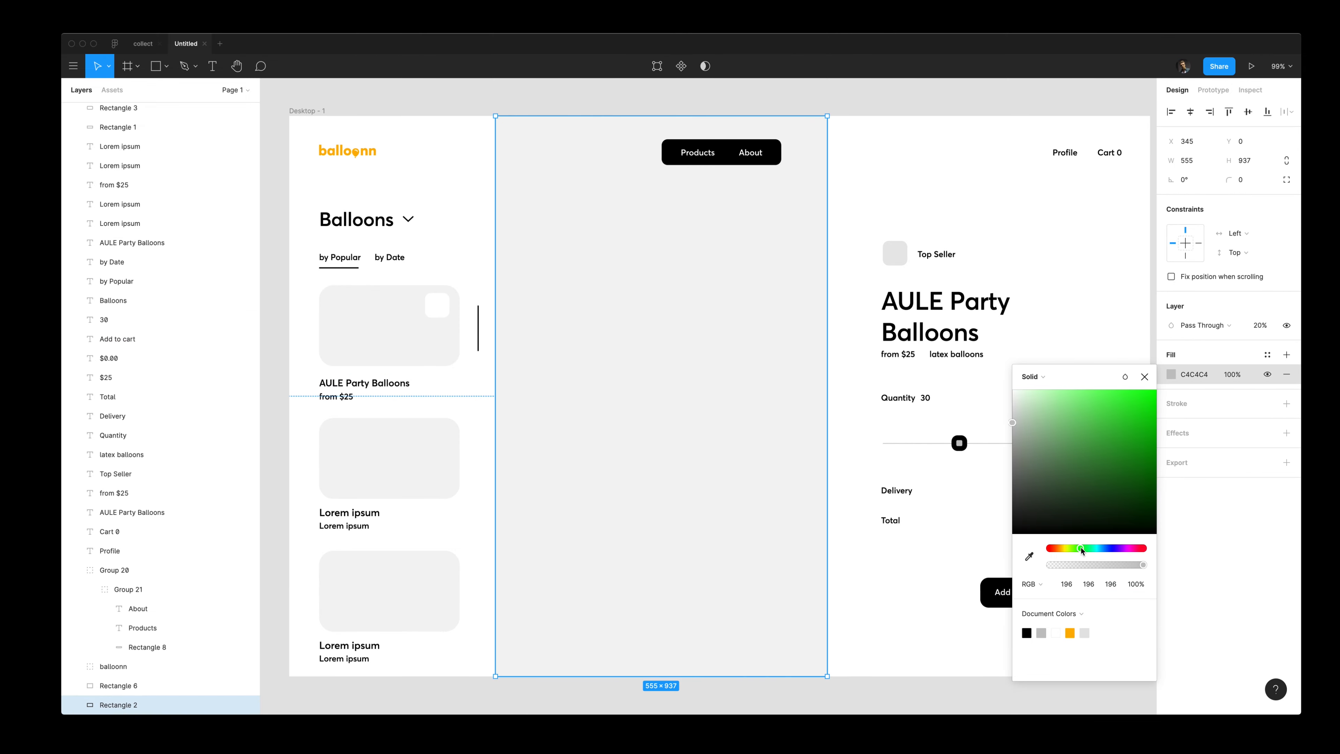
mouse_move(1032, 406)
left_mouse_down()
mouse_move(1046, 416)
mouse_move(1010, 407)
left_mouse_up()
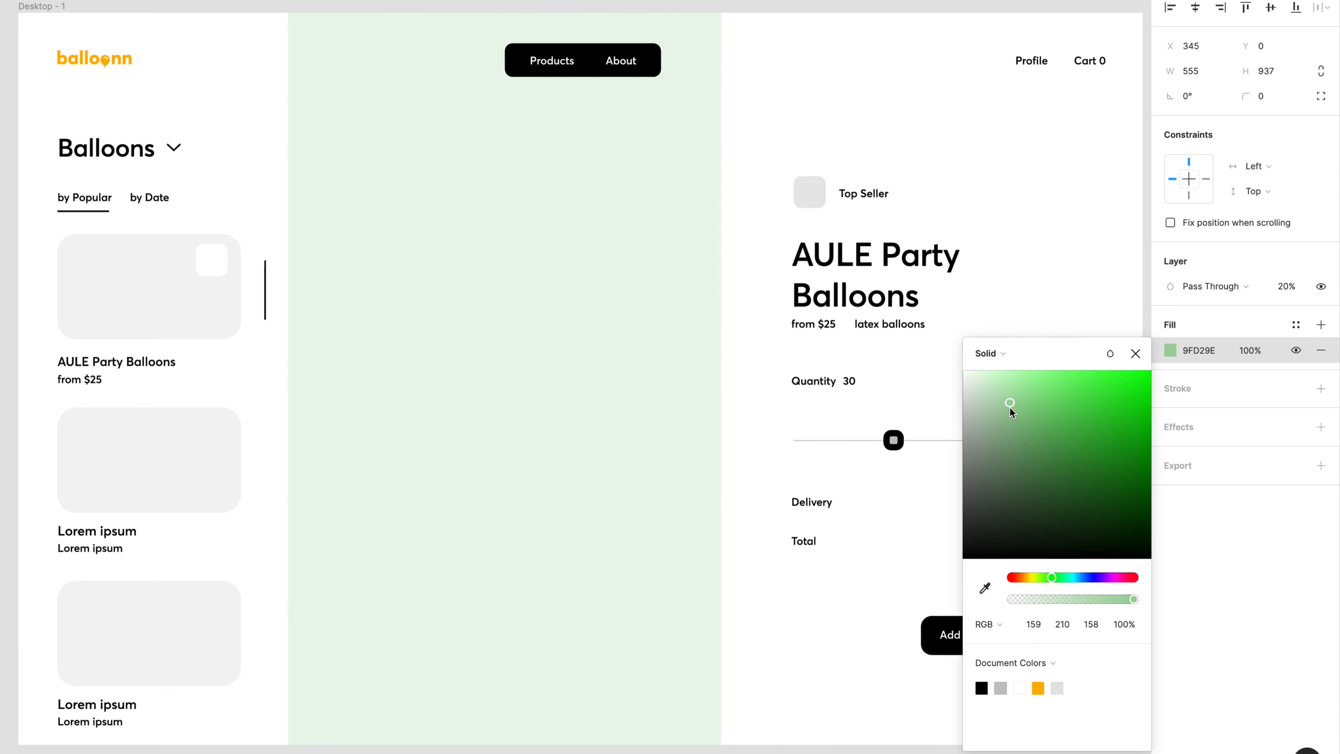
Step: Align the logo and the Products, About, Profile and Cart 0 texts on a common vertical centre
left_click(625, 62)
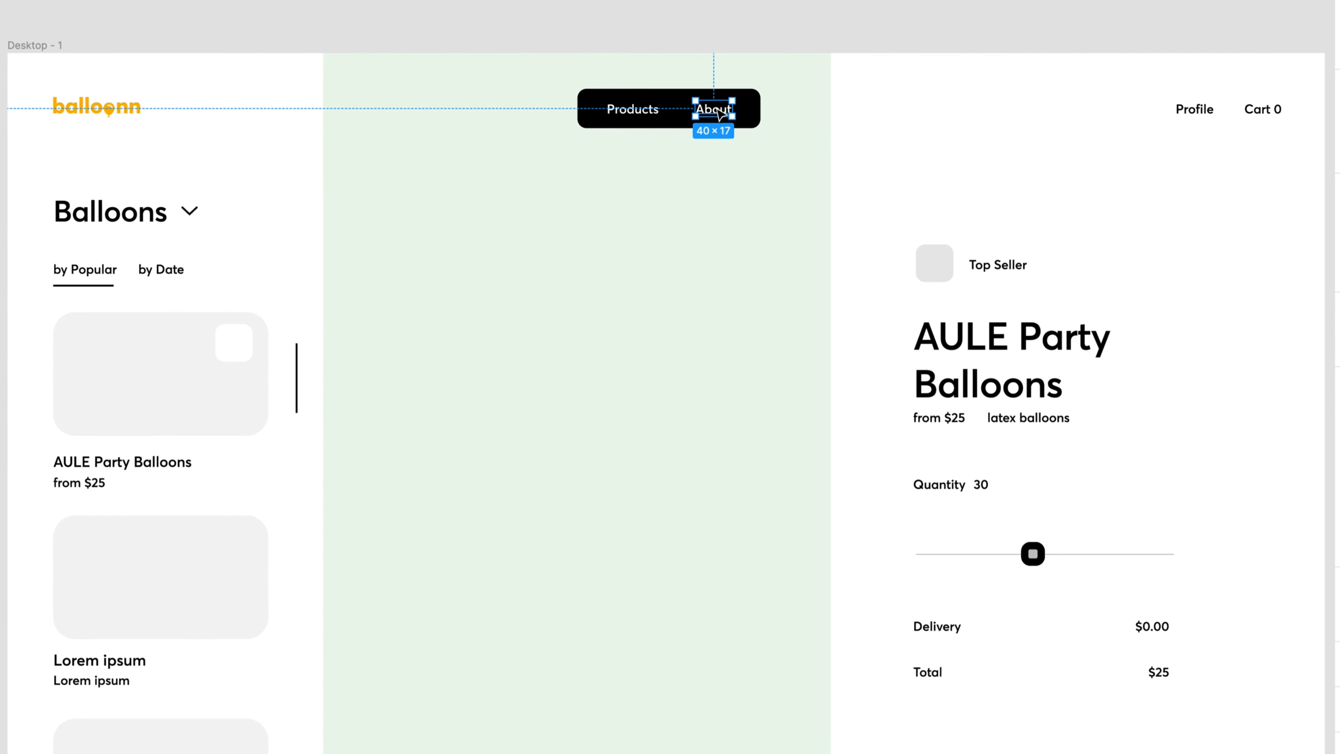
left_click(653, 111, "shift")
left_click(1194, 111, "shift")
left_click(1261, 110, "shift")
left_click(128, 109, "shift")
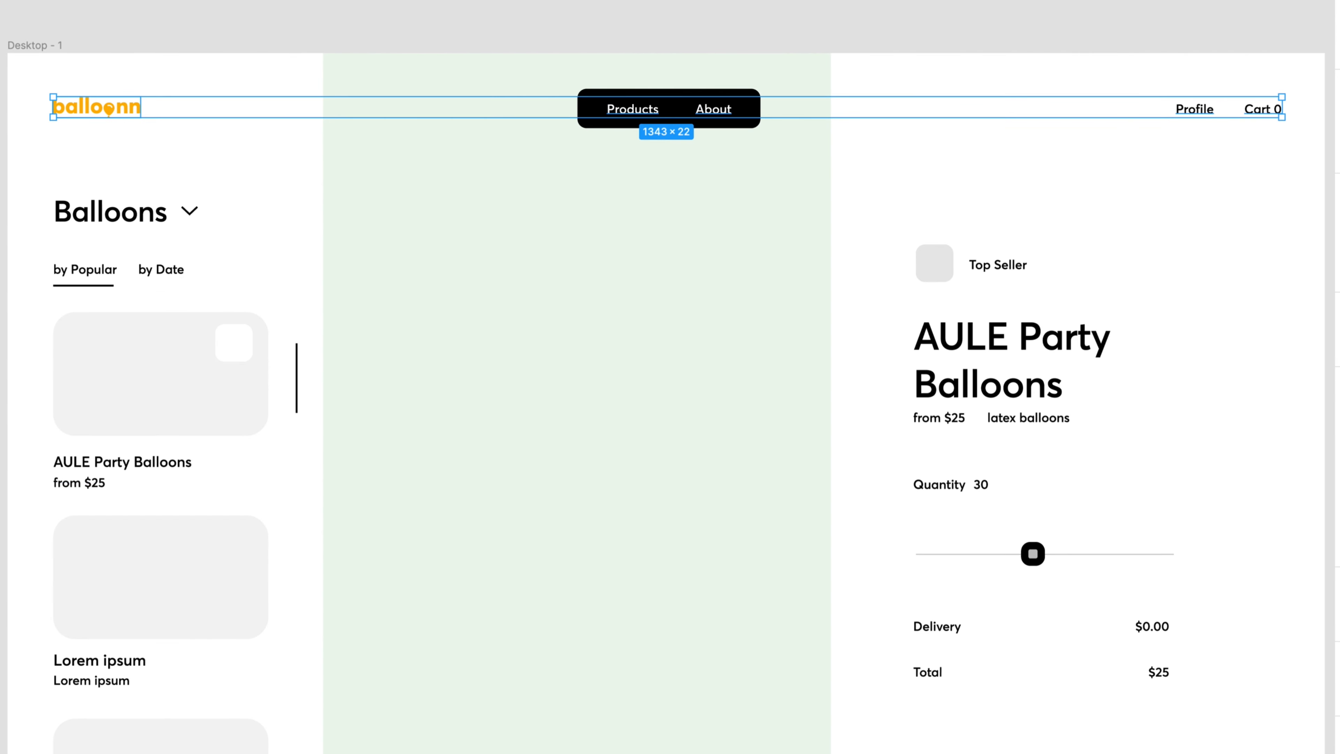
key("alt+v")
key("Escape")
Step: Move "About" closer to "Products" and narrow the black navigation bar behind them
left_click(722, 110)
key("shift+Left")
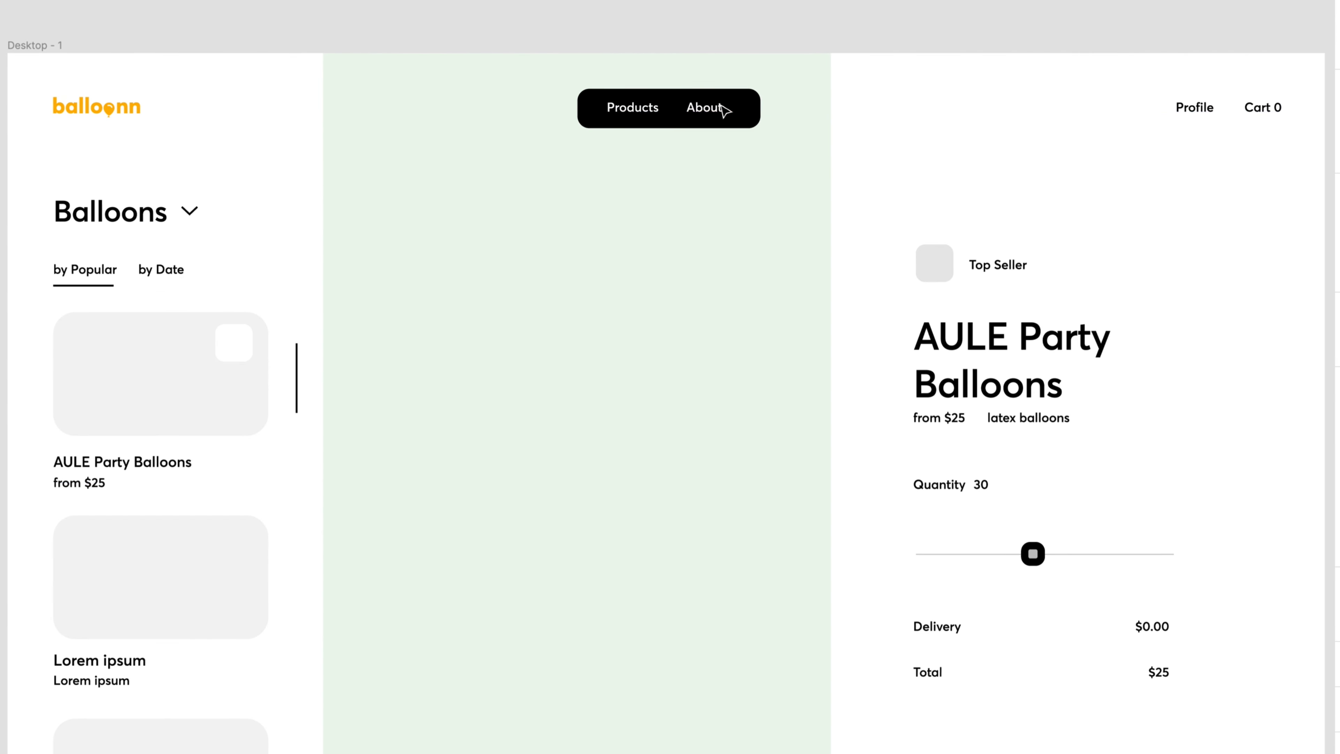
left_click(741, 99)
key("super+shift+Left")
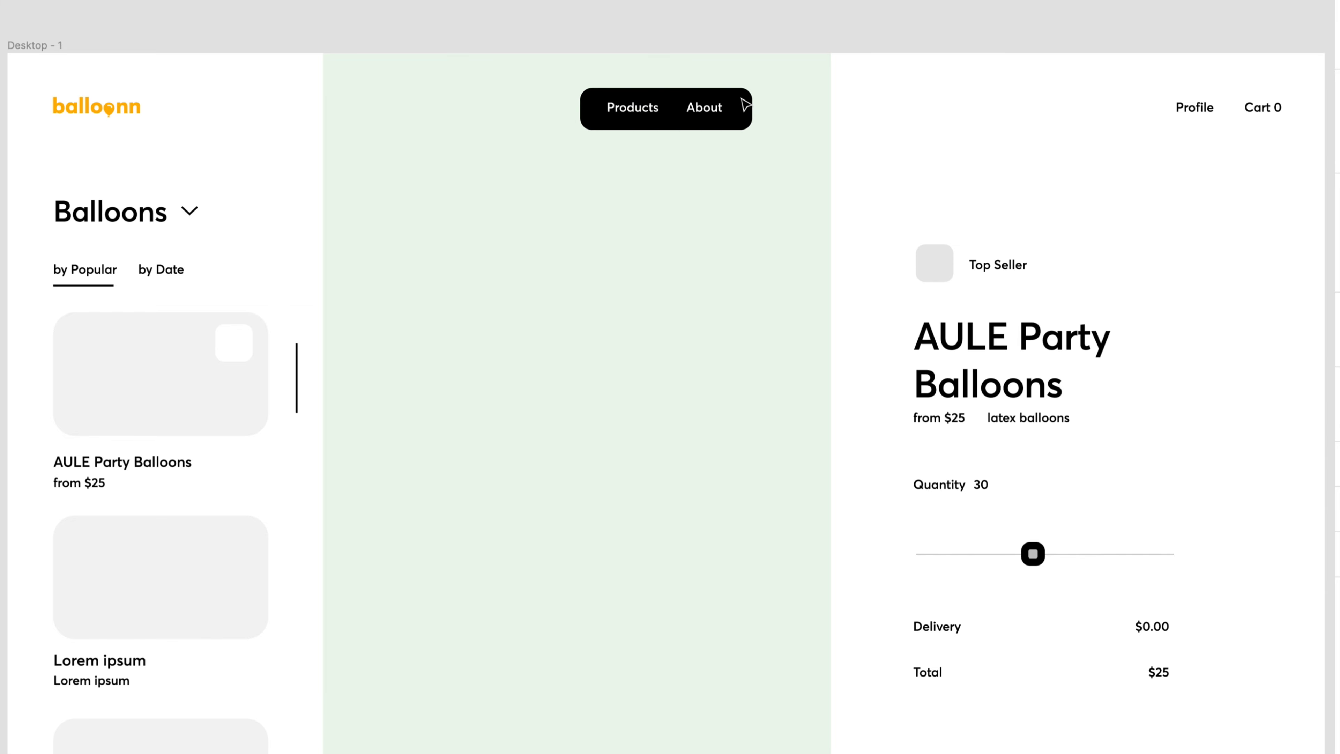
Step: Shrink the chevron beside the "Balloons" heading to 13 × 6 and nudge it down
left_click(158, 214)
left_click(190, 213)
scroll(191, 217, "up", 5)
left_click_drag(349, 236, 333, 244)
key("Down")
key("Down")
key("Down")
key("alt+z")
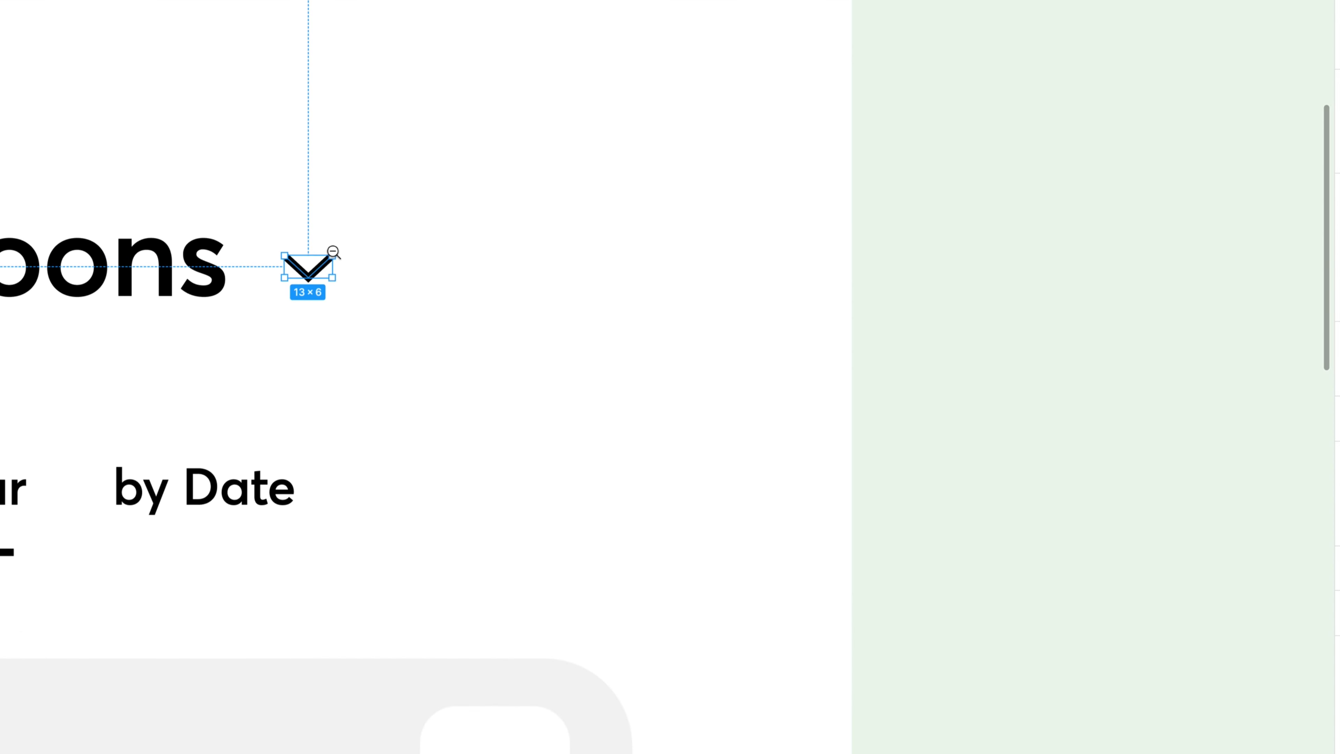
Step: Delete the second and third product cards together with their placeholder texts
scroll(333, 251, "down", 5)
left_click(247, 328)
left_click_drag(141, 593, 380, 753)
key("BackSpace")
Step: Fade the first card's price to 50% opacity and give its name and price a lighter, regular font weight
left_click(232, 527)
key("5")
double_click(380, 522)
left_click(261, 502)
key("super+alt+comma")
left_click(226, 547)
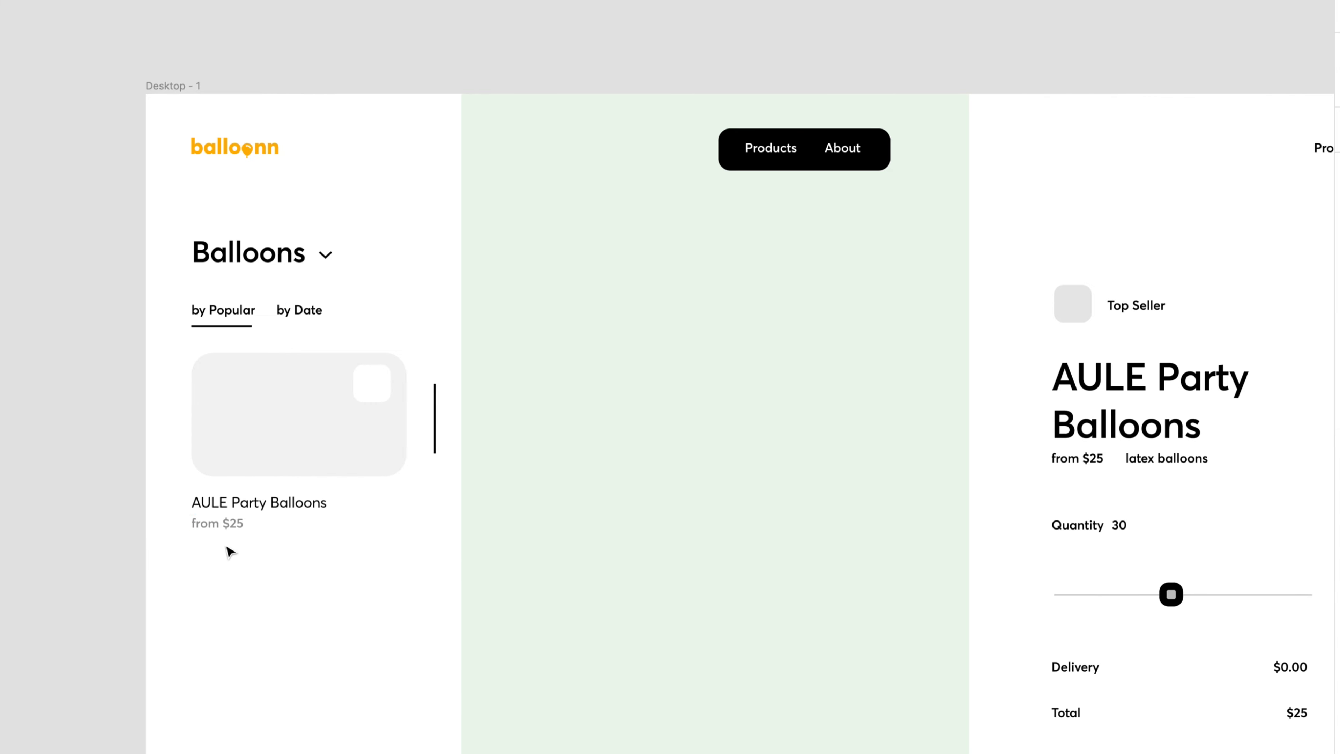
left_click(222, 523)
left_click(1338, 486)
left_click(248, 503)
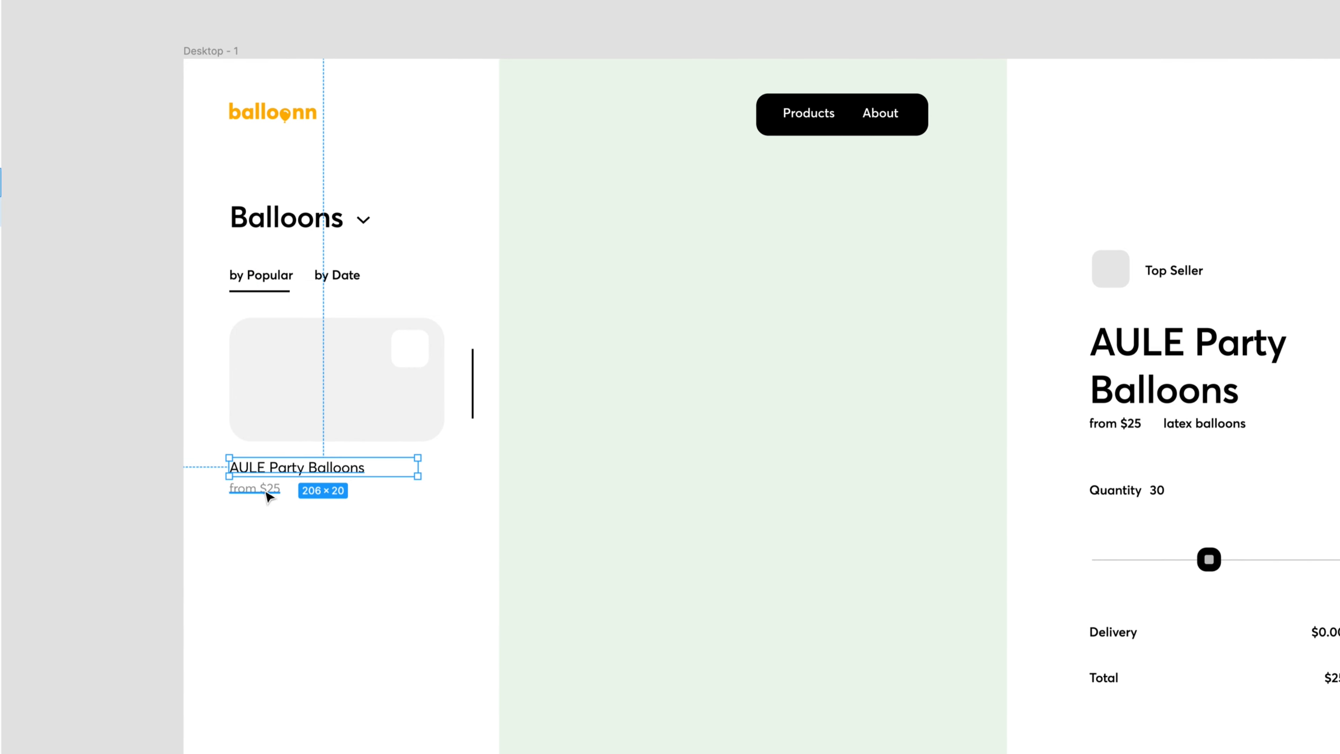
left_click(229, 525)
left_click(267, 505, "shift")
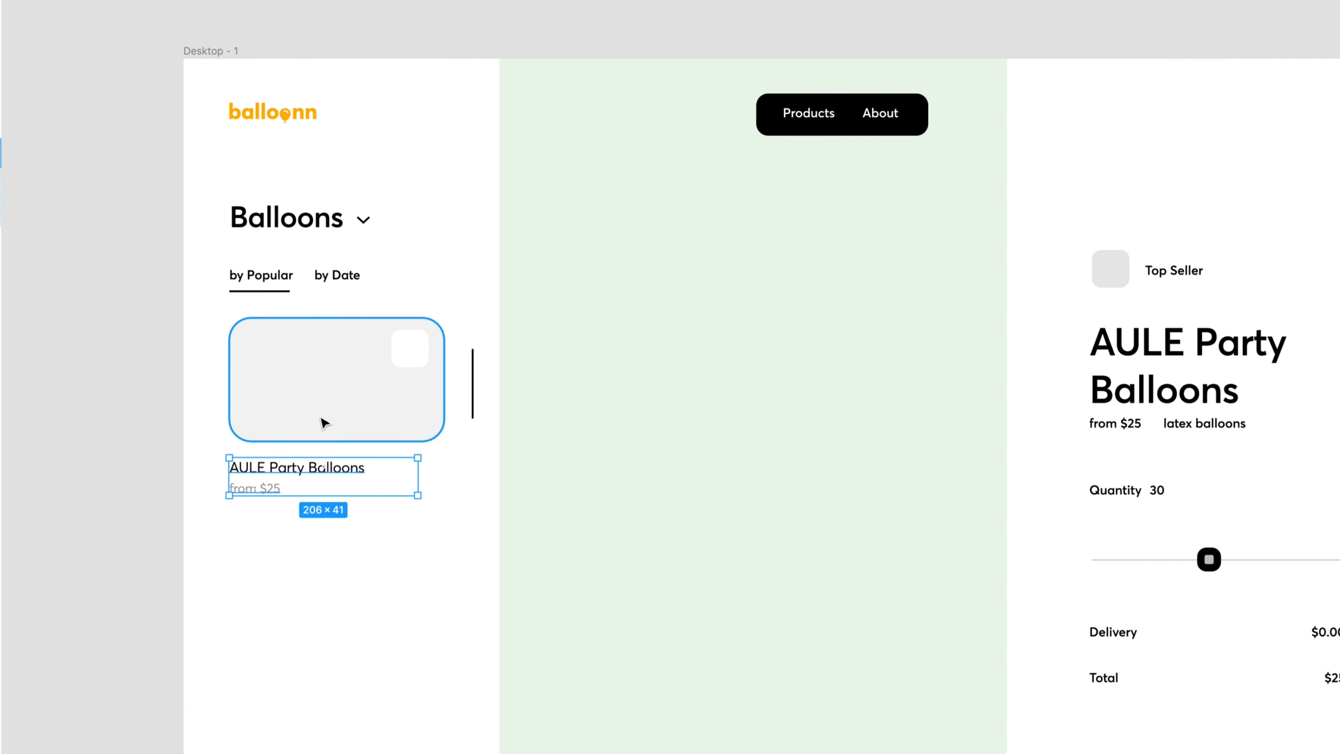
Step: Change the first product card's fill to F7F7F7 and its opacity to 100%
left_click(321, 418)
left_click(1337, 457)
left_click_drag(1160, 464, 1138, 466)
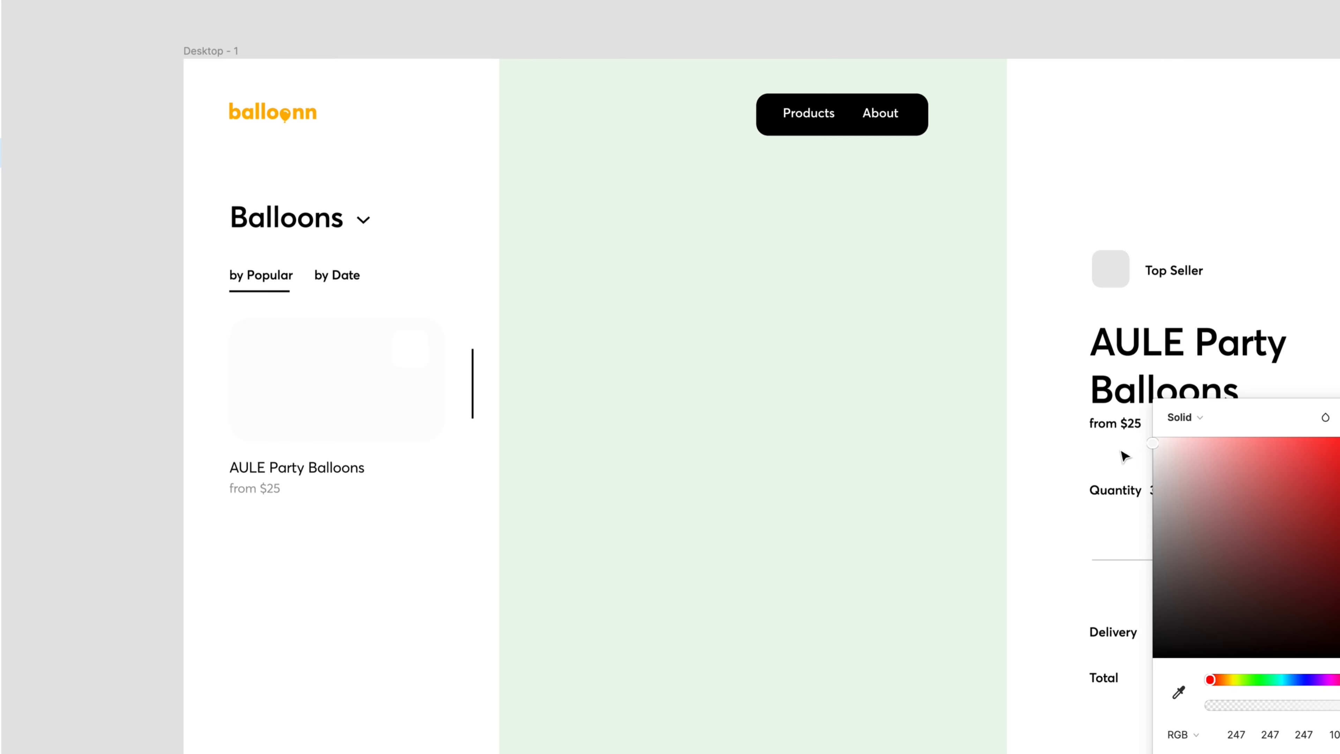
left_click(232, 478)
left_click(249, 412)
key("0")
Step: Try a yellow hue for the first product card's fill
left_click(1338, 457)
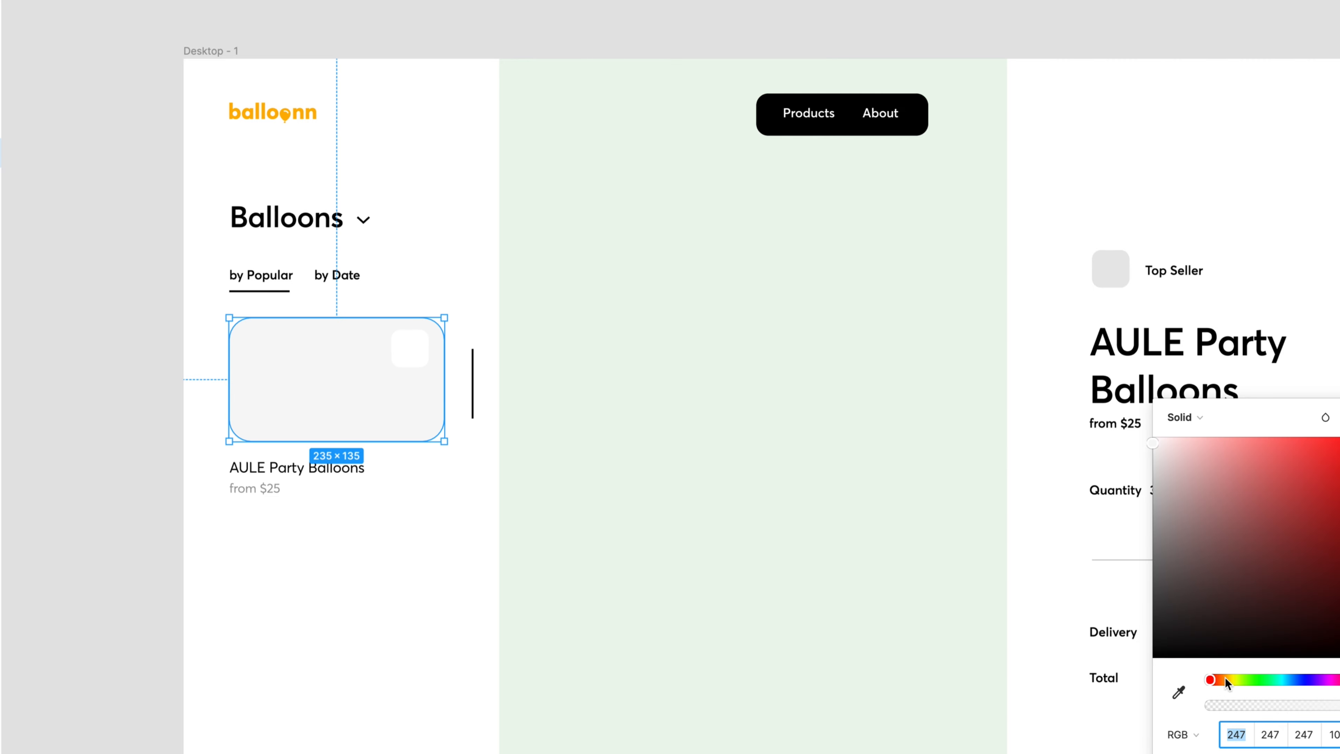
left_click_drag(1225, 681, 1230, 680)
left_click(1157, 443)
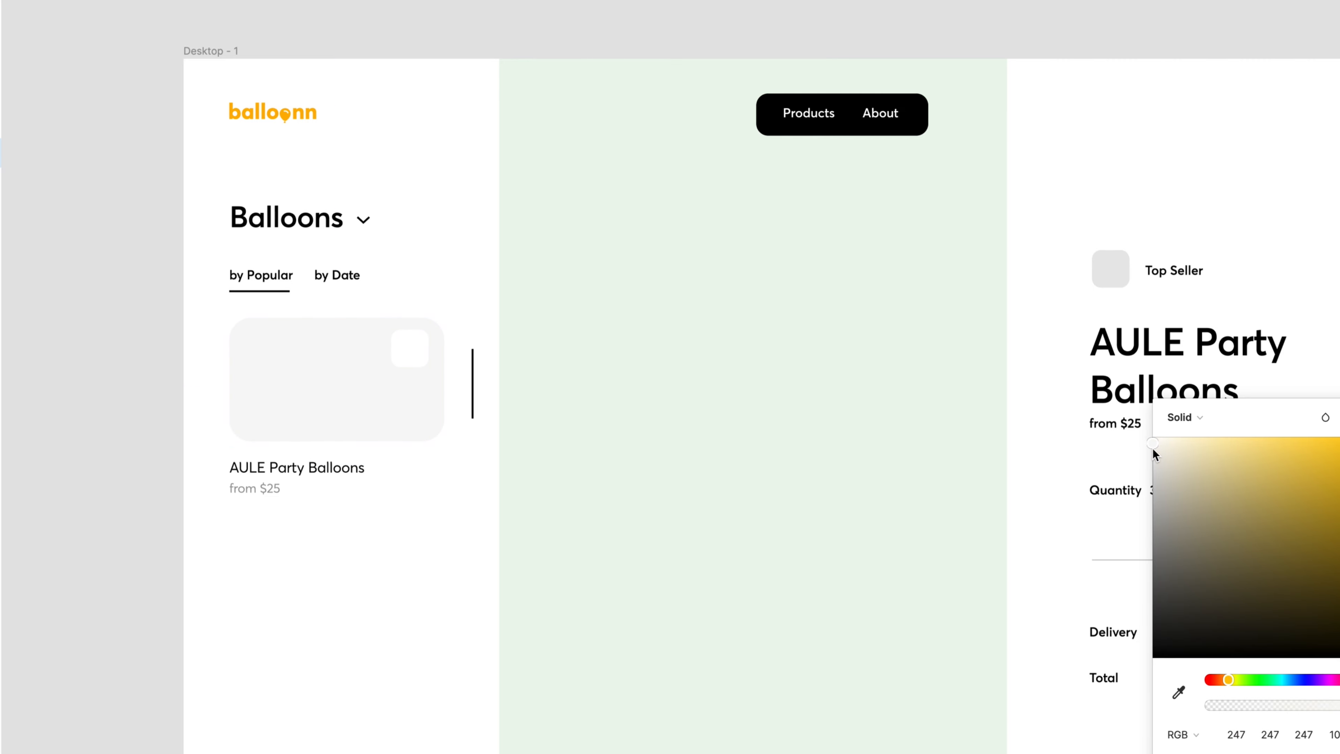
left_click(1118, 457)
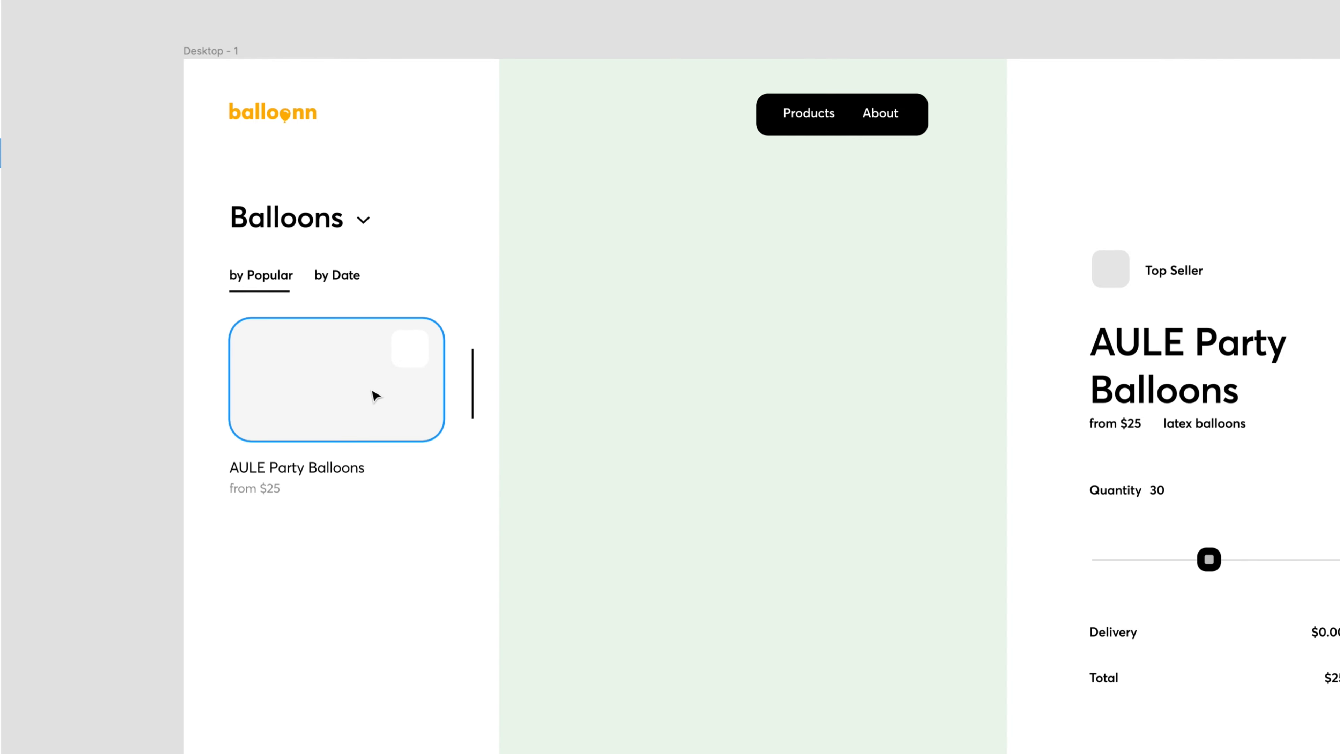
Step: Lighten the rounded square beside the "Top Seller" label to the same pale grey as the product card
left_click(1116, 262)
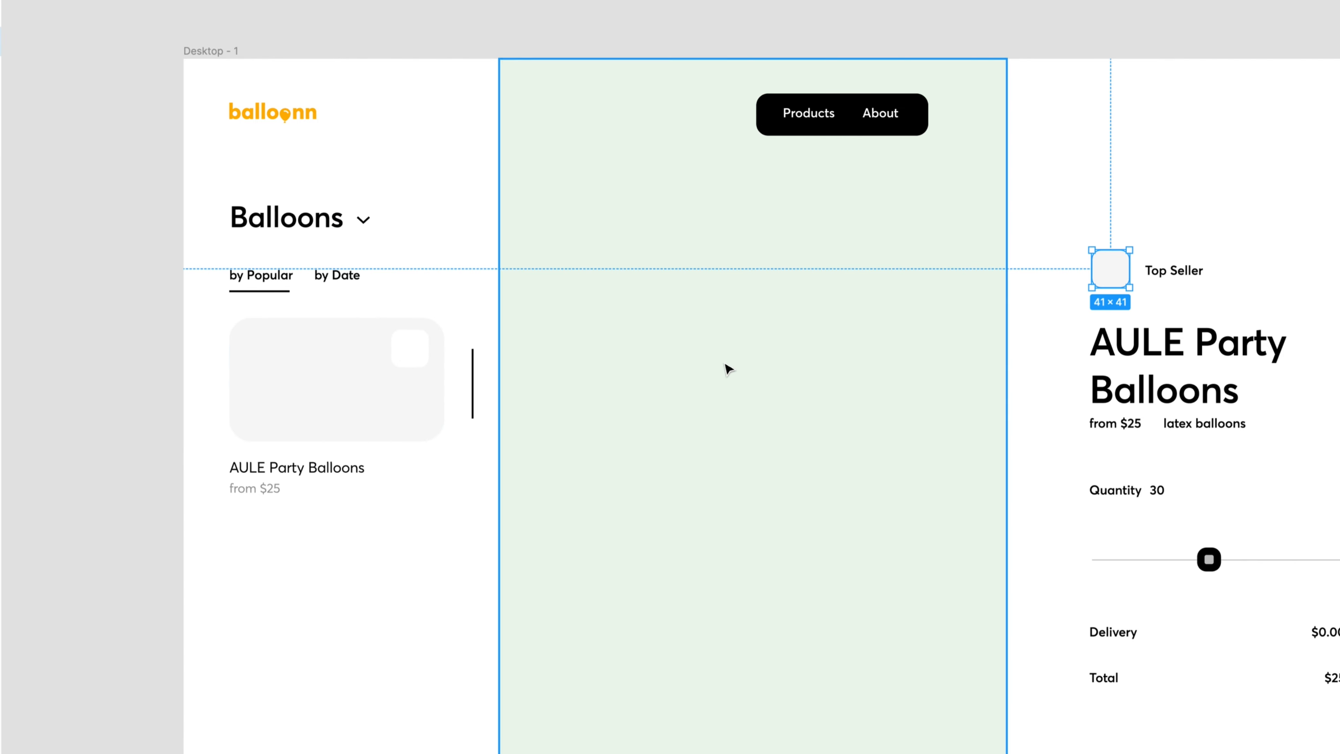
left_click(290, 400)
key("Escape")
Step: Turn the underline beneath "by Popular" into a small black dot and thicken the vertical scroll bar
left_click(298, 401)
left_click(267, 292)
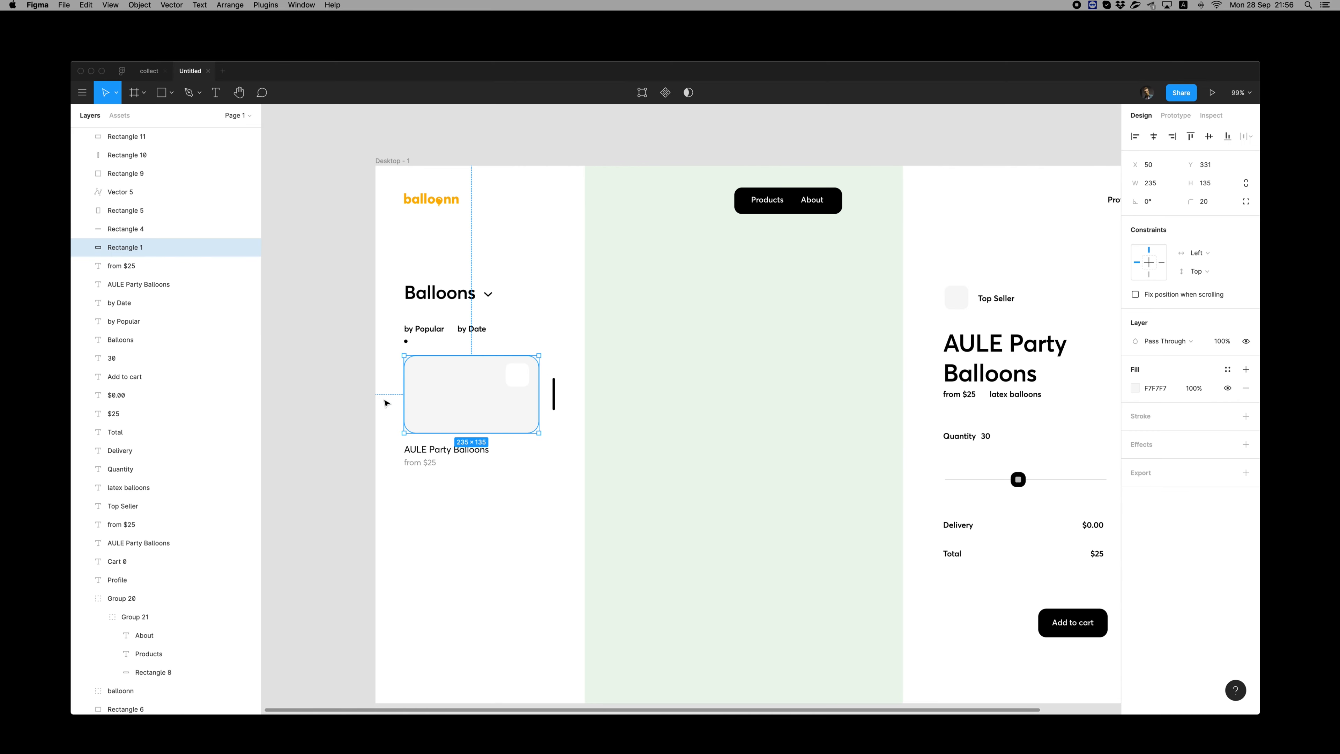
left_click(202, 395)
Step: Set the "from $25" and "latex balloons" texts under the product title to Regular weight
scroll(651, 275, "right", 2)
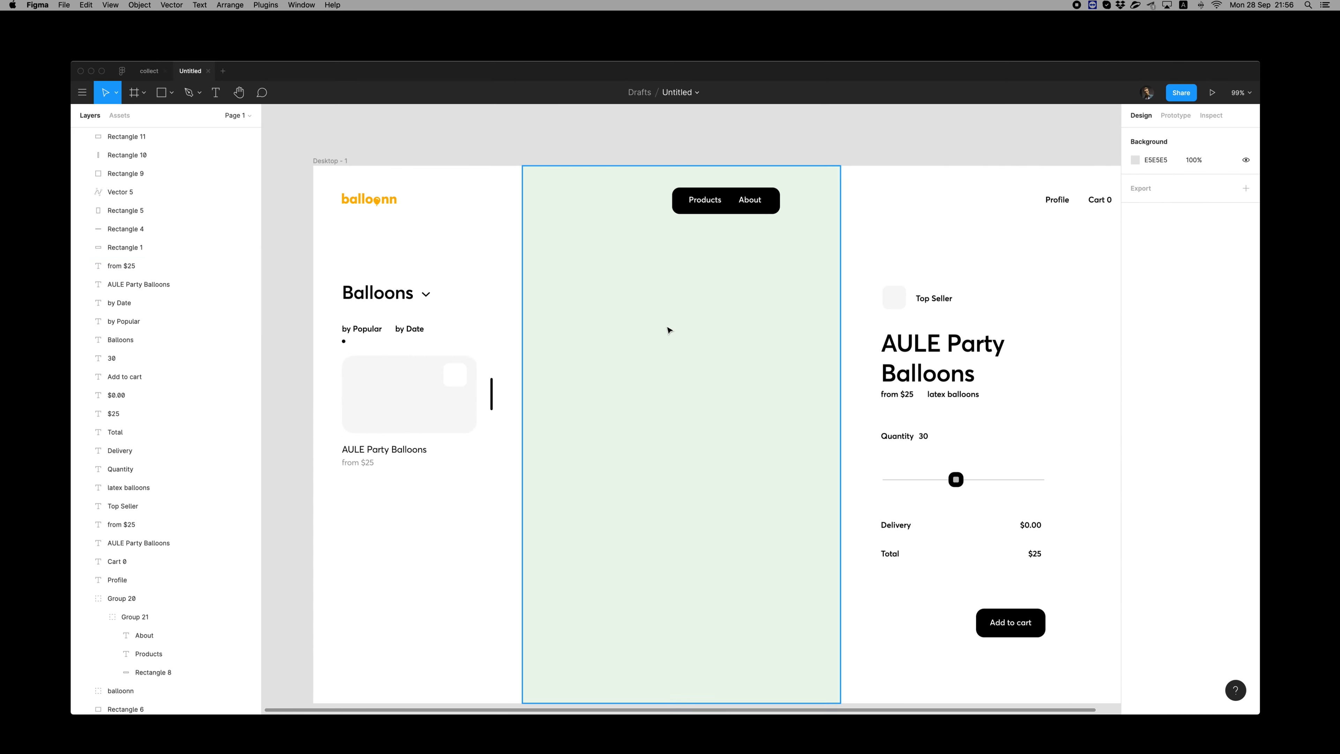
left_click(885, 346)
left_click(897, 394)
left_click(953, 393, "shift")
left_click(966, 408)
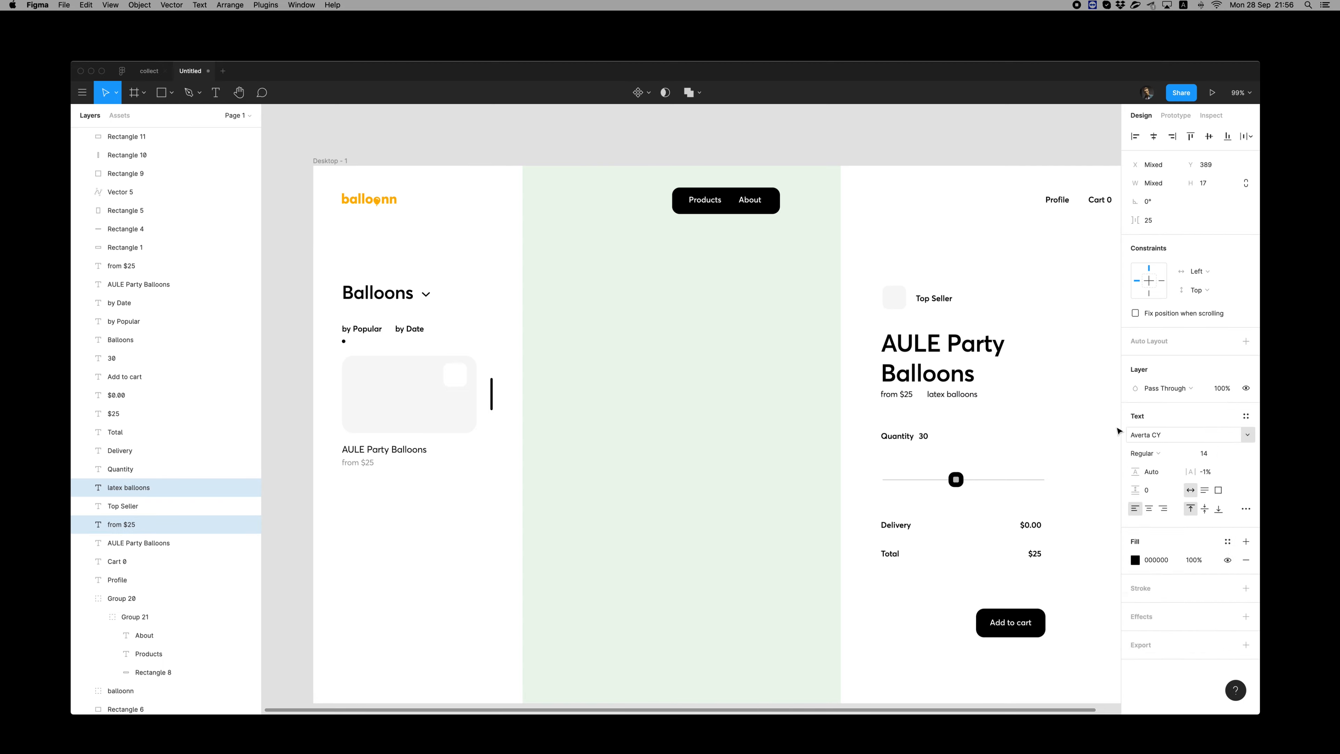
Step: Draw a small grey dot between "from $25" and "latex balloons" as a square with corner radius 20
scroll(917, 392, "up", 5)
key("r")
left_click_drag(926, 397, 937, 409)
left_click(1202, 202)
type("20")
left_click(928, 457)
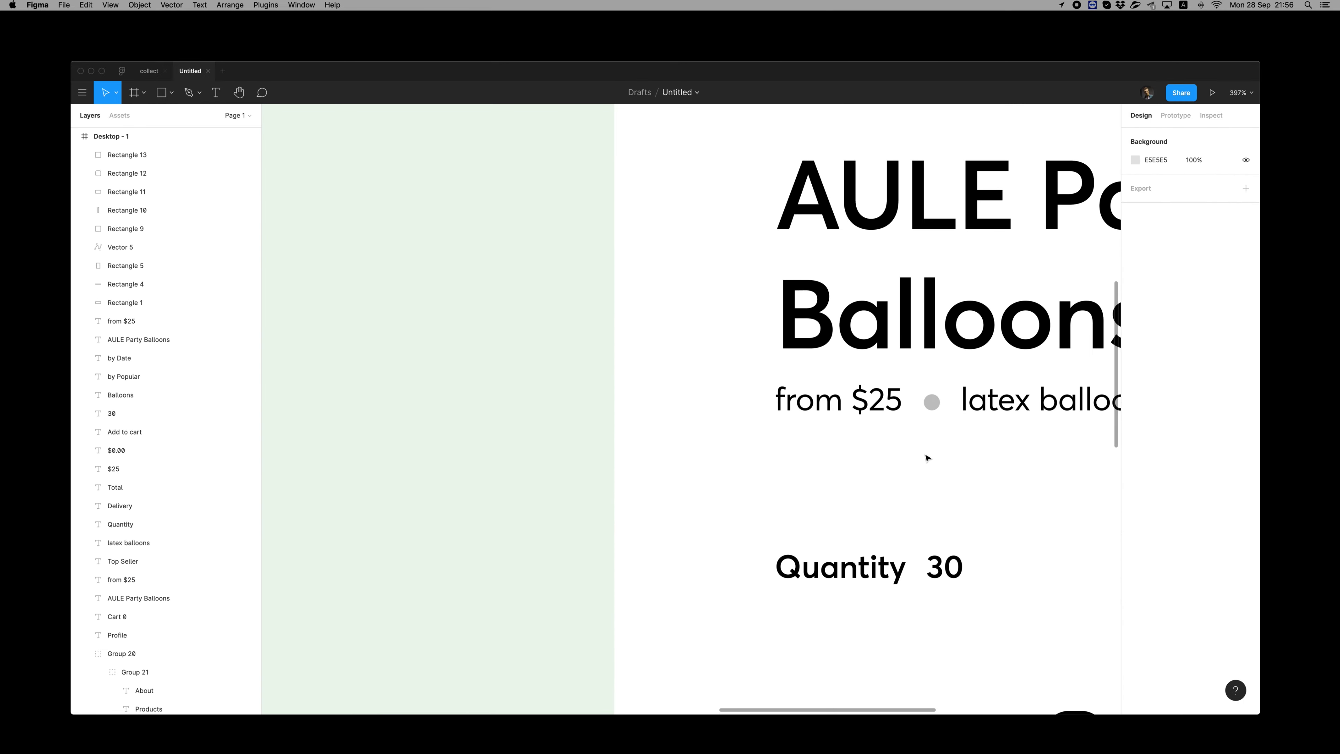
Step: Nudge the dot between "from $25" and "latex balloons" up and right, and colour it black to match the product title
left_click(931, 402)
key("Up")
key("Right")
key("Right")
key("i")
left_click(1057, 168)
Step: Adjust the font weight of the "Quantity" and "30" texts
left_click(886, 401)
left_click(976, 401, "shift")
left_click(934, 413)
left_click(876, 567)
left_click(944, 568, "shift")
left_click(1147, 453)
left_click(1158, 470)
left_click(996, 514)
Step: Fill the quantity slider's knob with white and set its corner radius to 8
scroll(996, 515, "down", 6)
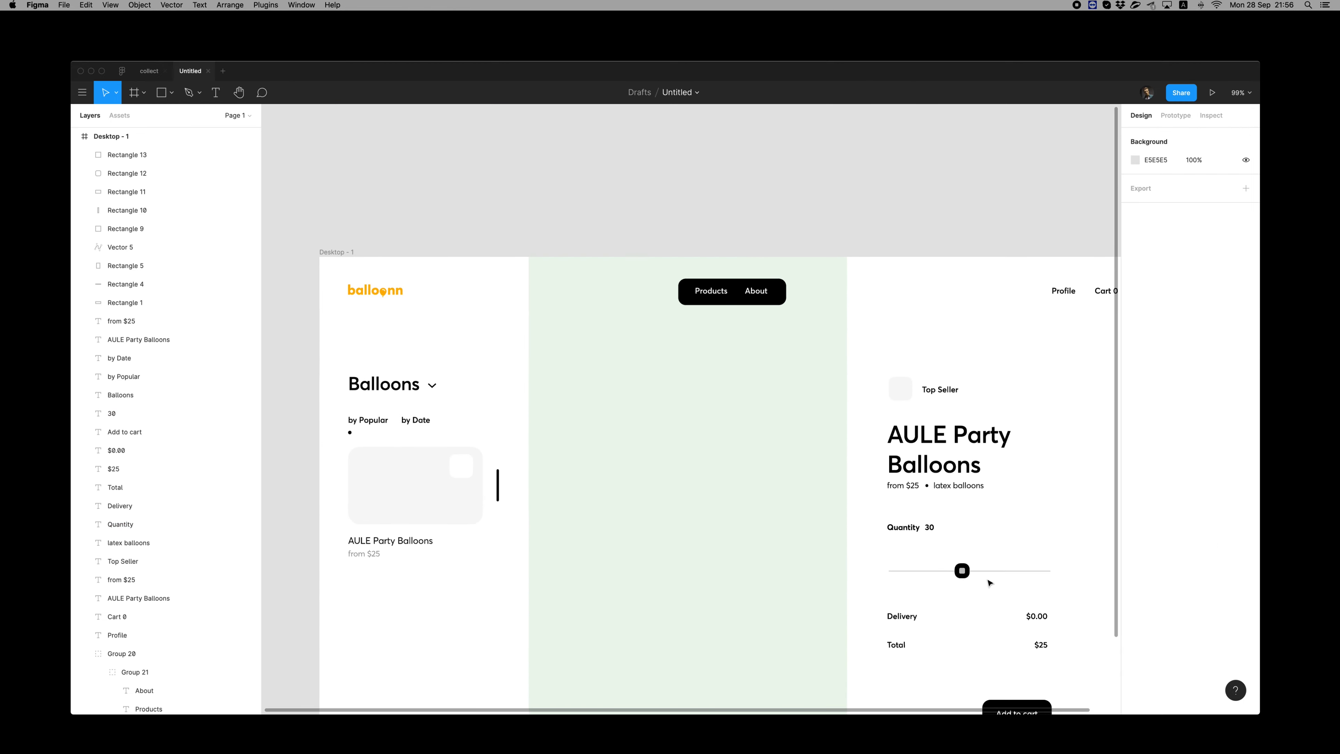
left_click(962, 570)
key("i")
key("Escape")
left_click(986, 608)
scroll(974, 584, "up", 4)
left_click(981, 557)
scroll(981, 557, "right", 2)
key("alt")
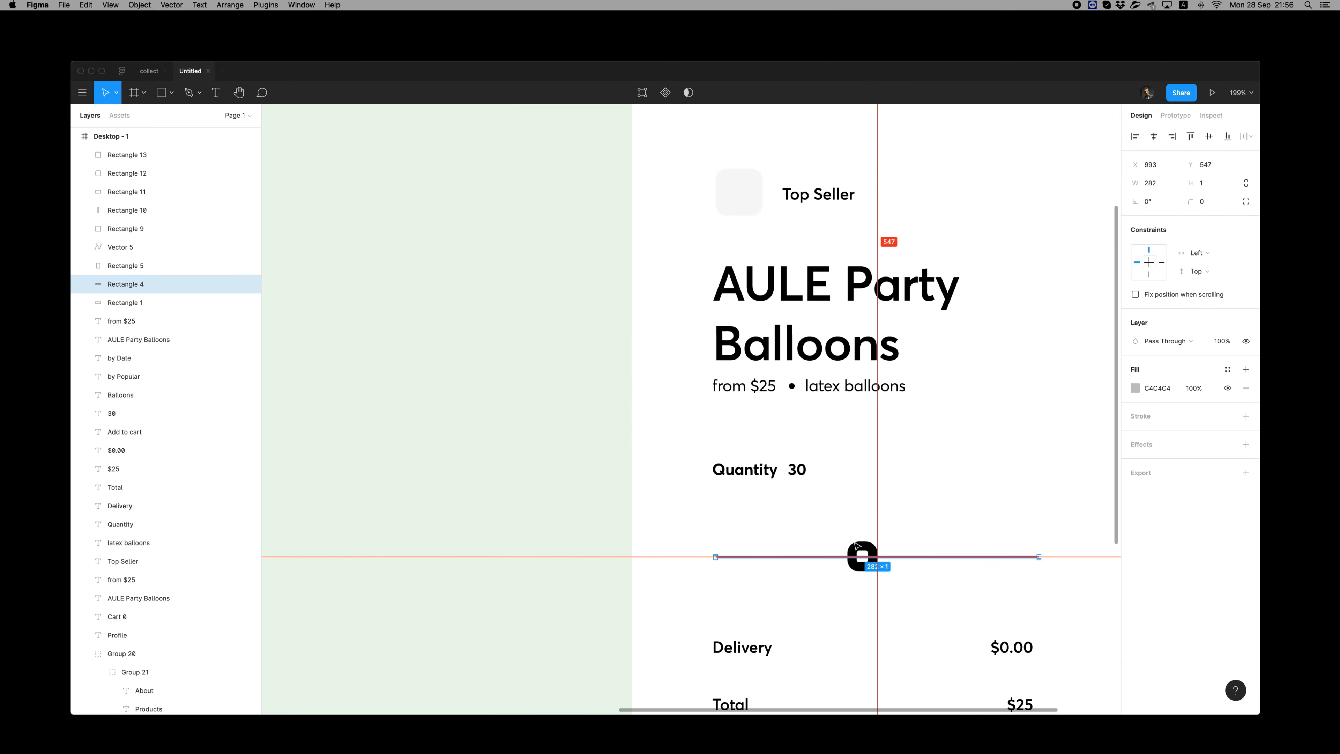
left_click(665, 499, "alt")
left_click(764, 526)
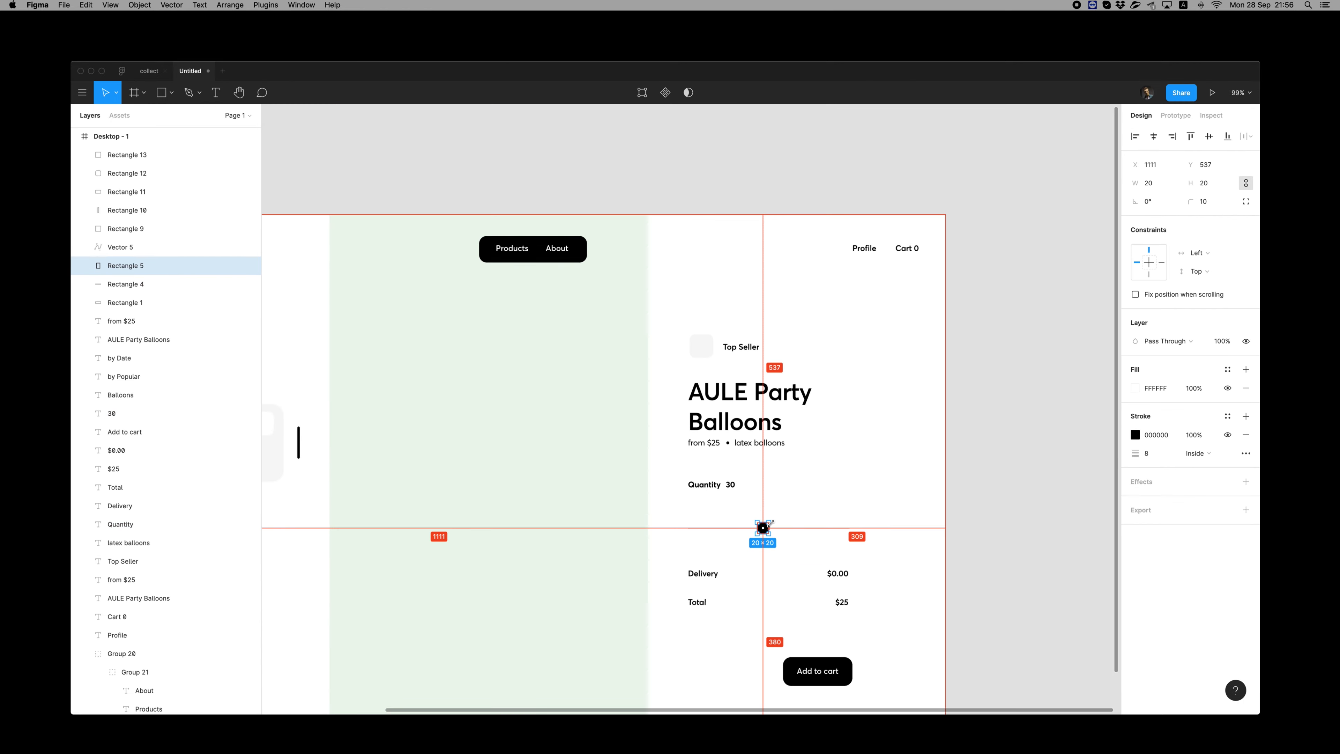
left_click_drag(771, 521, 768, 522)
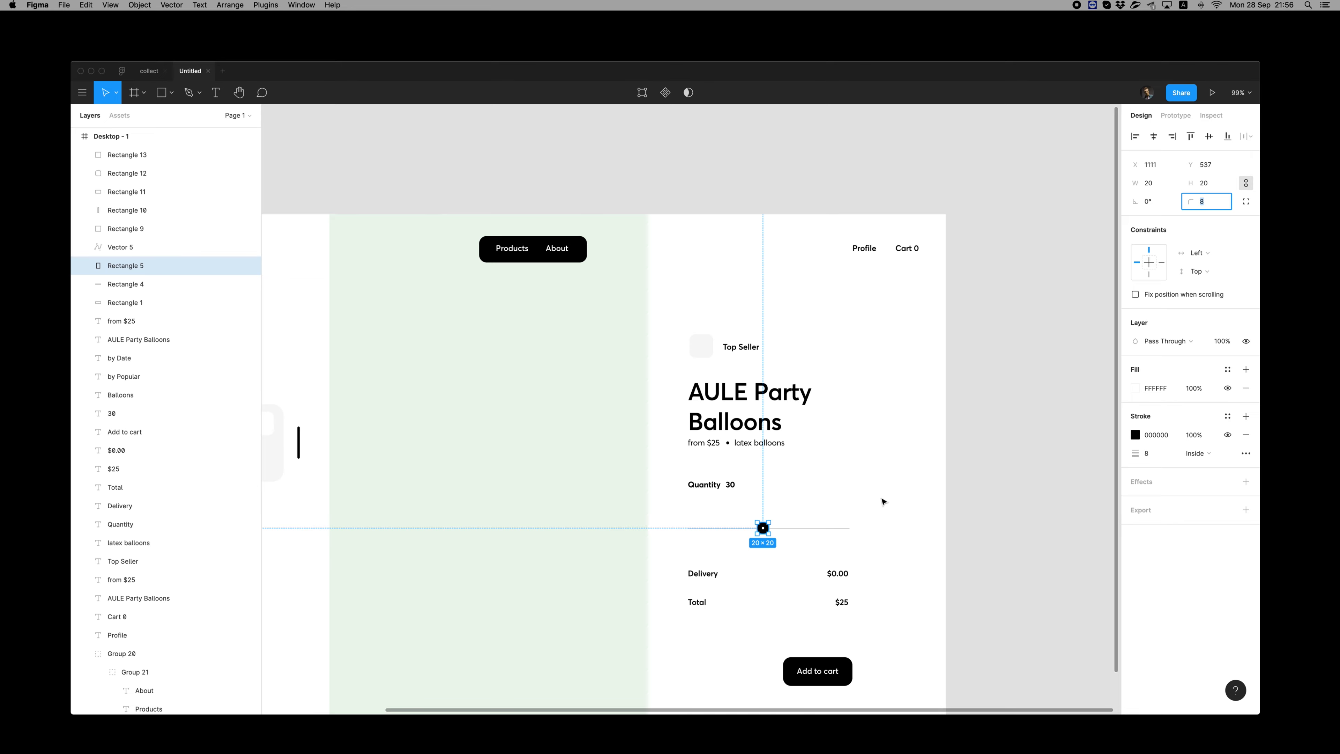
Step: Set the "Total" label to Regular weight and enlarge the "$25" total price
left_click(707, 574)
left_click(700, 601)
left_click(1159, 406)
left_click(1169, 392)
left_click(843, 602)
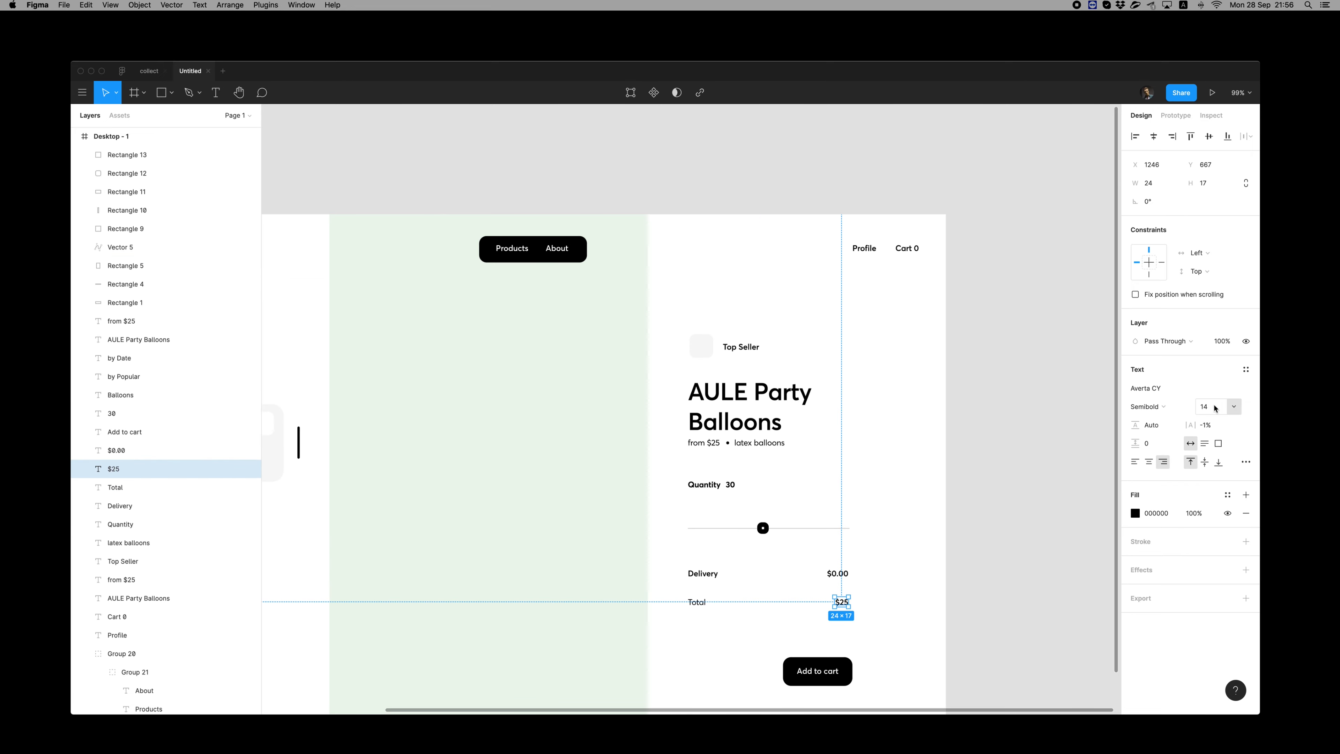
Step: Move the "Total" label slightly down beside the enlarged price and left-align it with "Delivery"
left_click(705, 605)
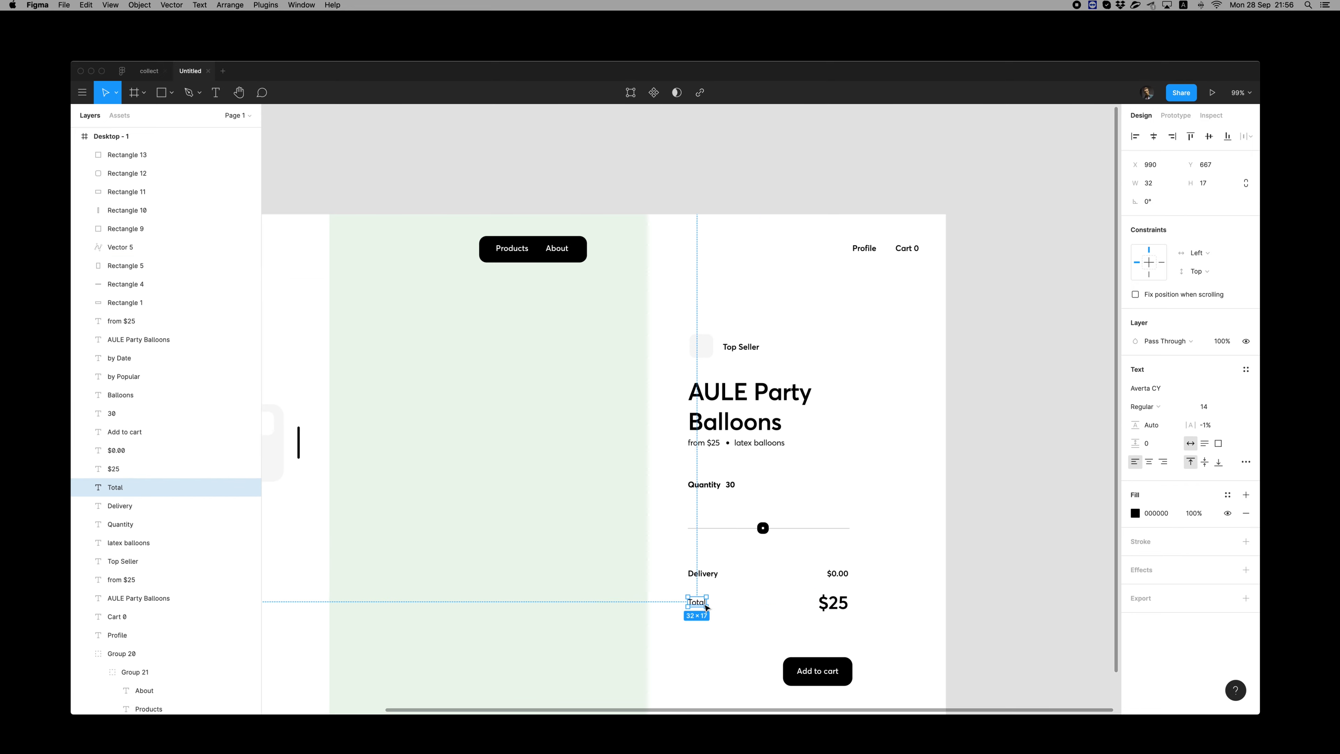
left_click(707, 574, "shift")
left_click(1135, 136)
left_click(759, 578)
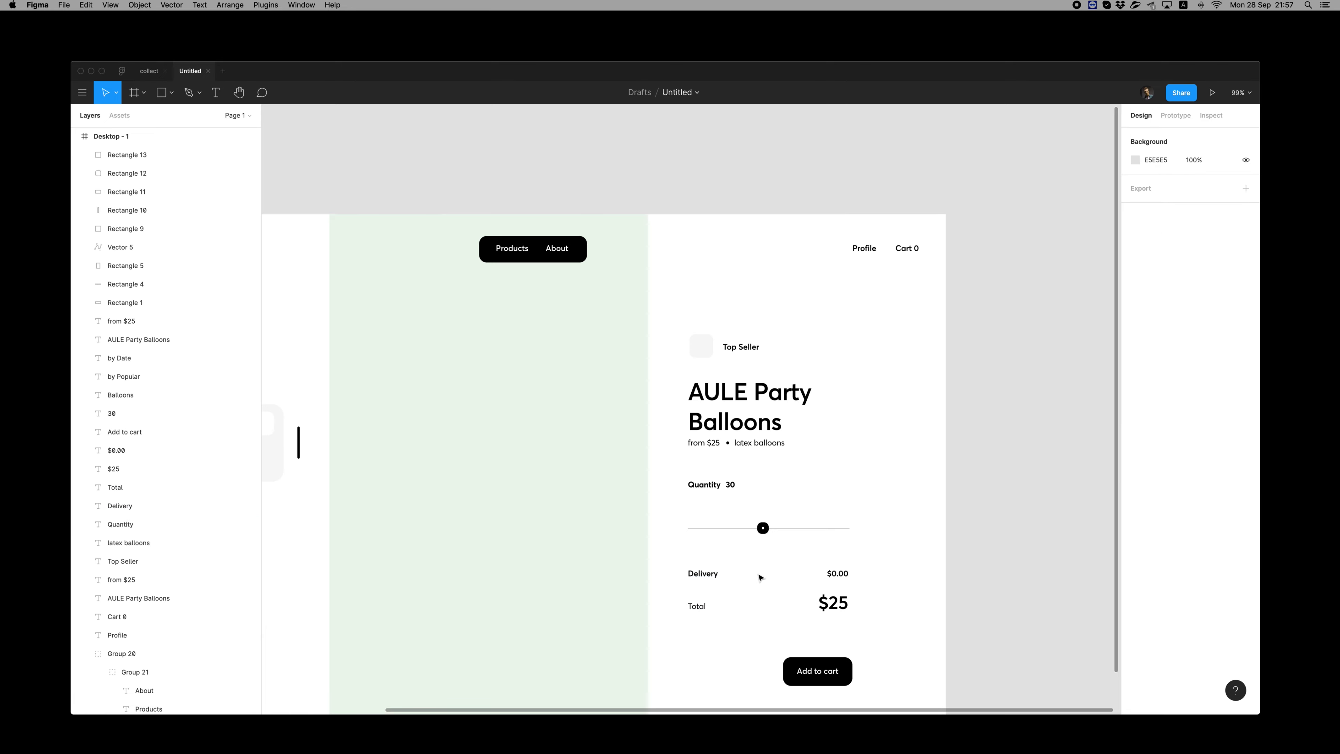
Step: Set the "Delivery" label to Regular weight and fade the "$0.00" price to 30% opacity
left_click(708, 573)
left_click(1154, 407)
left_click(1154, 393)
left_click(844, 573)
key("3")
left_click(759, 577)
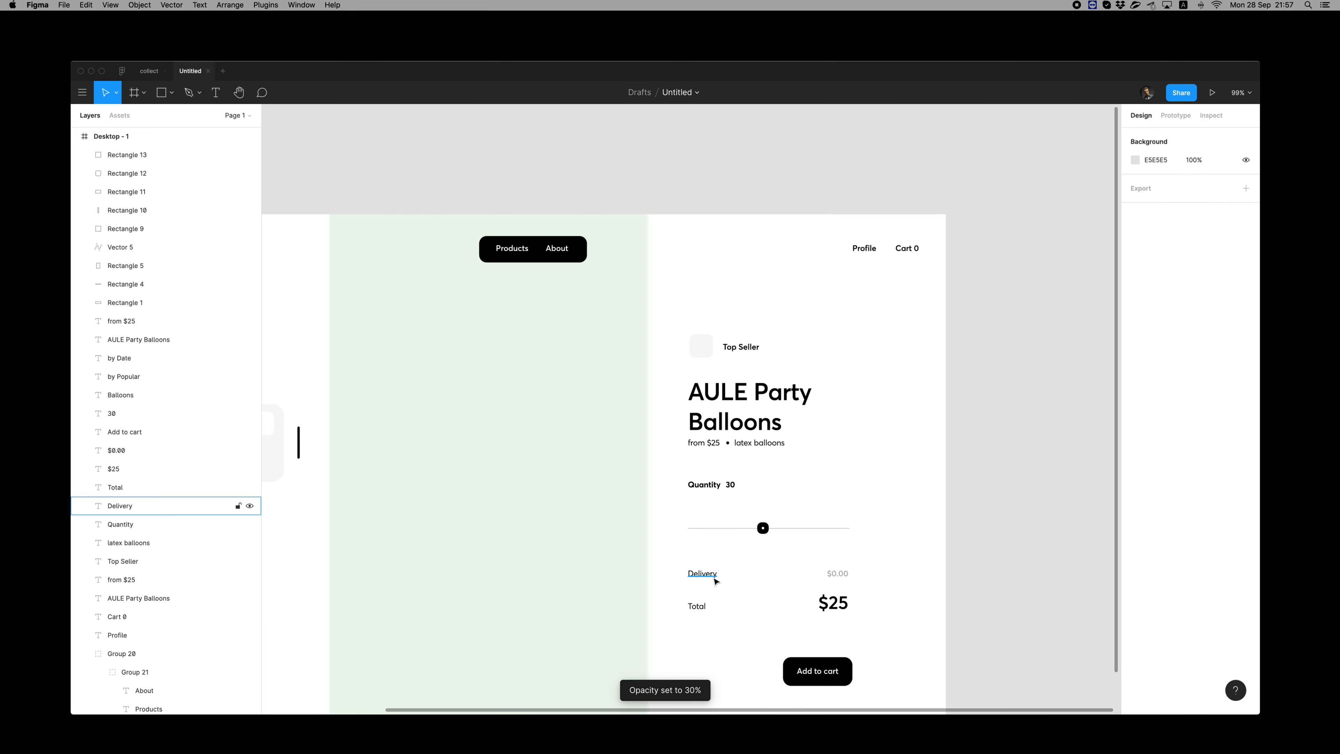
Step: Set the line height of the large "AULE Party Balloons" title to 100%
left_click(759, 396)
type("100")
key("Return")
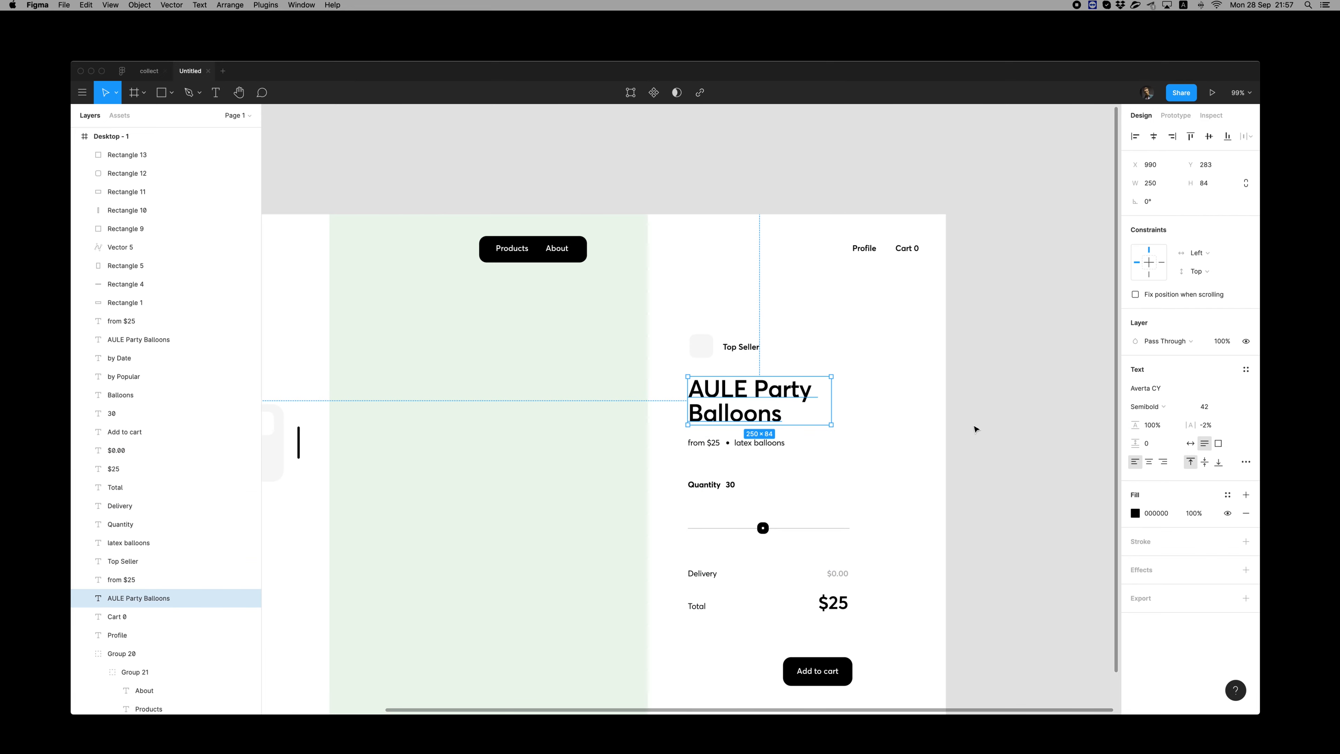
Step: Fade the separator dot under the title to 20% opacity and the "latex balloons" text to 30%
left_click(728, 443)
key("2")
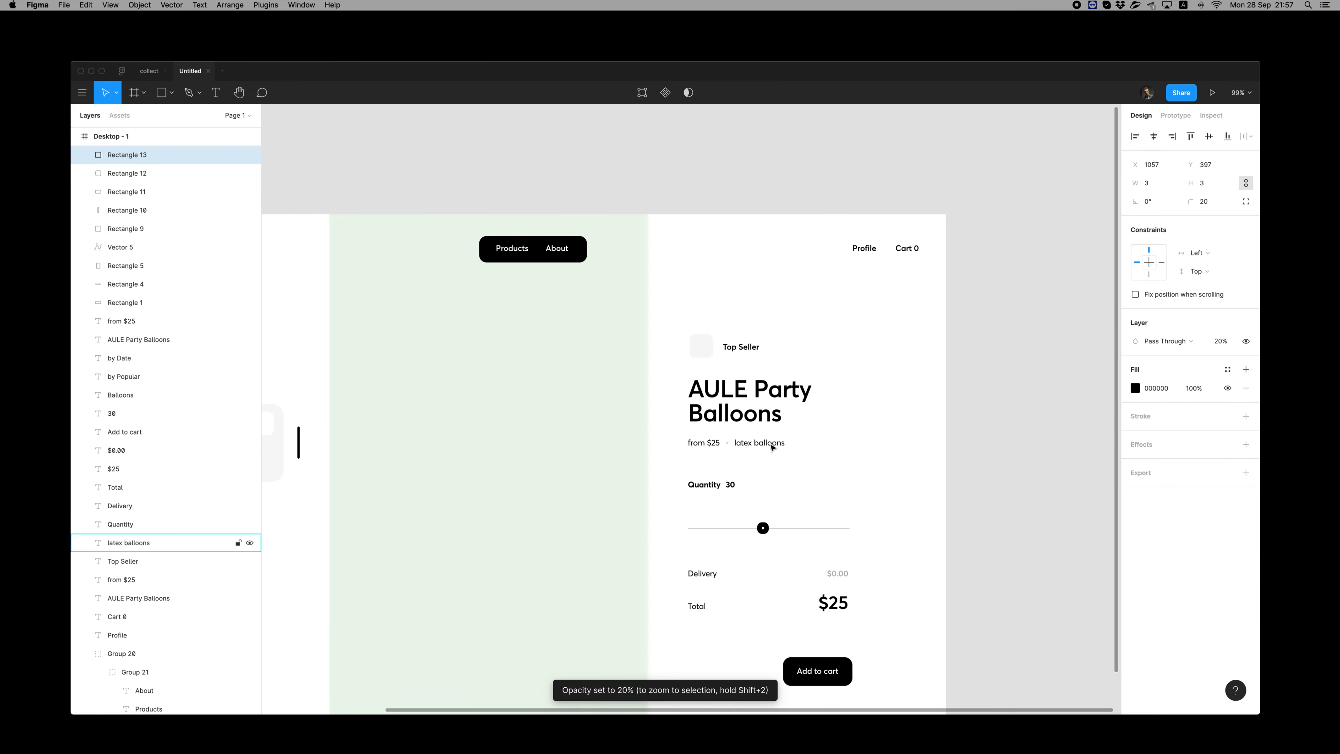
left_click(757, 445)
key("3")
Step: Nudge the row with "from $25", the dot and "latex balloons" up 2 px towards the title
left_click_drag(682, 434, 776, 456)
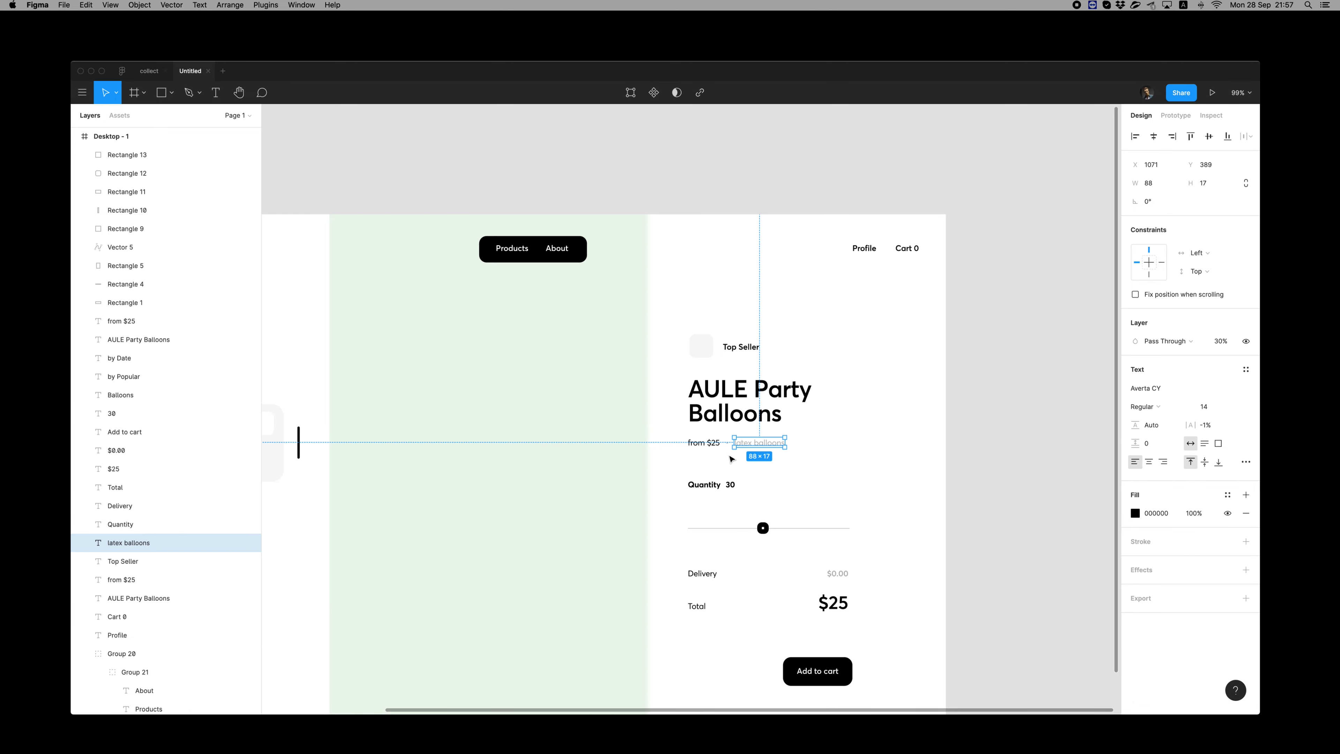
key("Up")
key("Up")
left_click(715, 402, "shift")
Step: Move the grey rounded square and the "Top Seller" label 3 px left to line up with the title
left_click(705, 344)
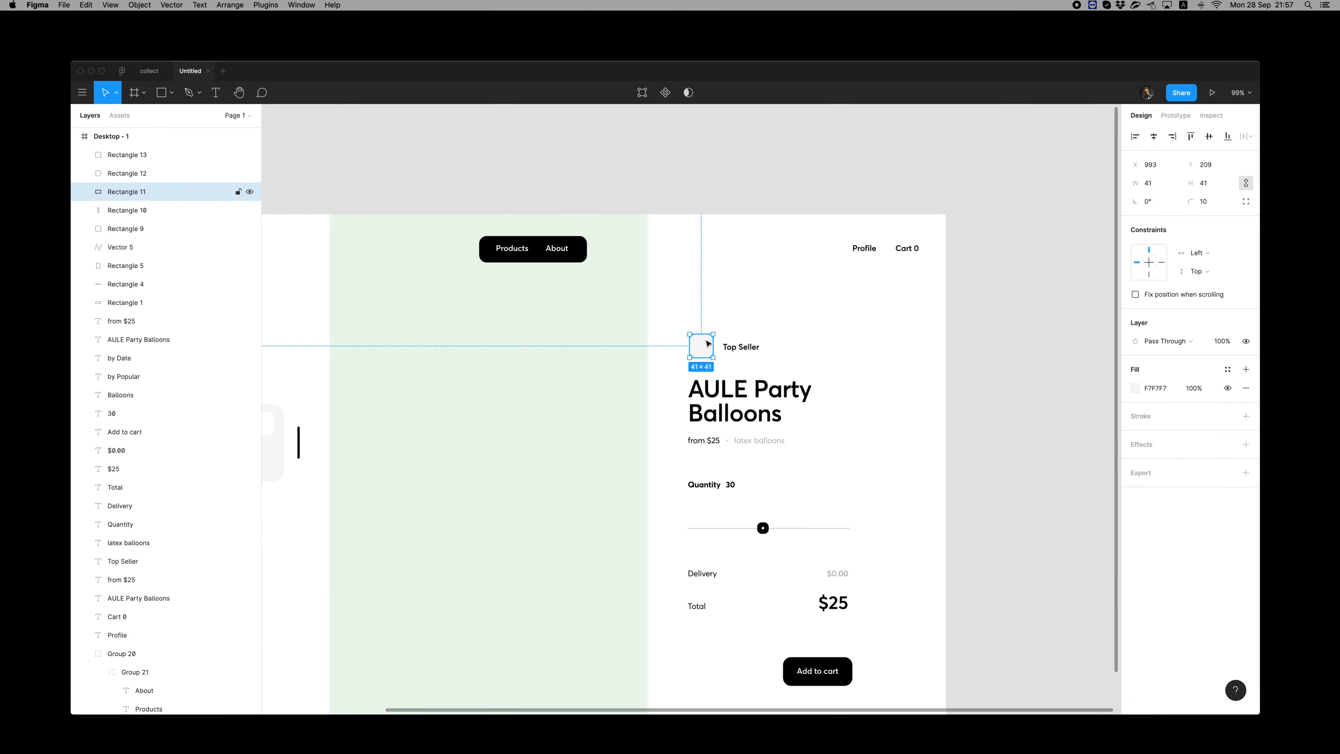
left_click(698, 396)
left_click_drag(673, 337, 754, 366)
key("Left")
key("Left")
key("Left")
Step: Shift the product details block 20 px right and line up the "Add to cart" button with its right edge
left_click_drag(668, 309, 851, 632)
key("shift+Right")
key("shift+Right")
left_click_drag(760, 627, 829, 683)
left_click_drag(828, 676, 836, 676)
left_click(774, 528)
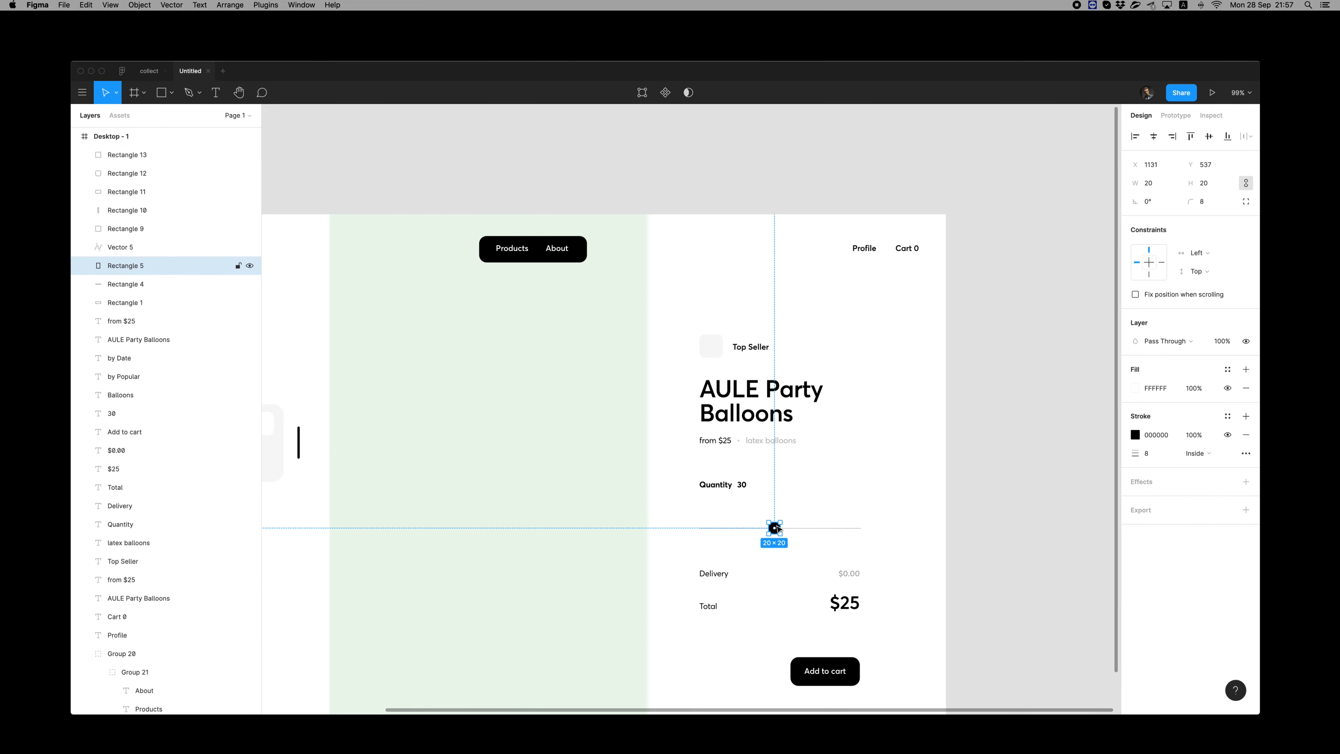
left_click(842, 464)
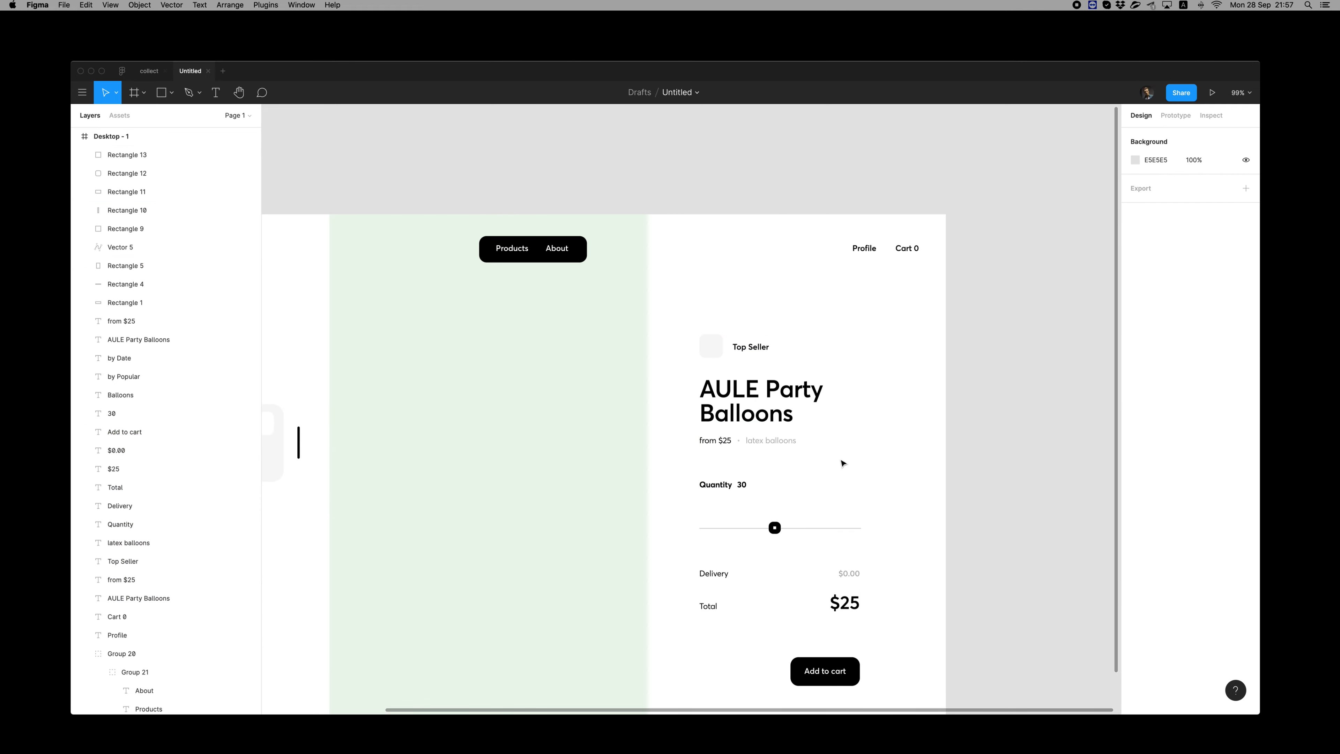
Step: Switch to Chrome, open emojipedia.org/high-voltage/ and copy the Apple lightning bolt image
key("super+space")
key("Return")
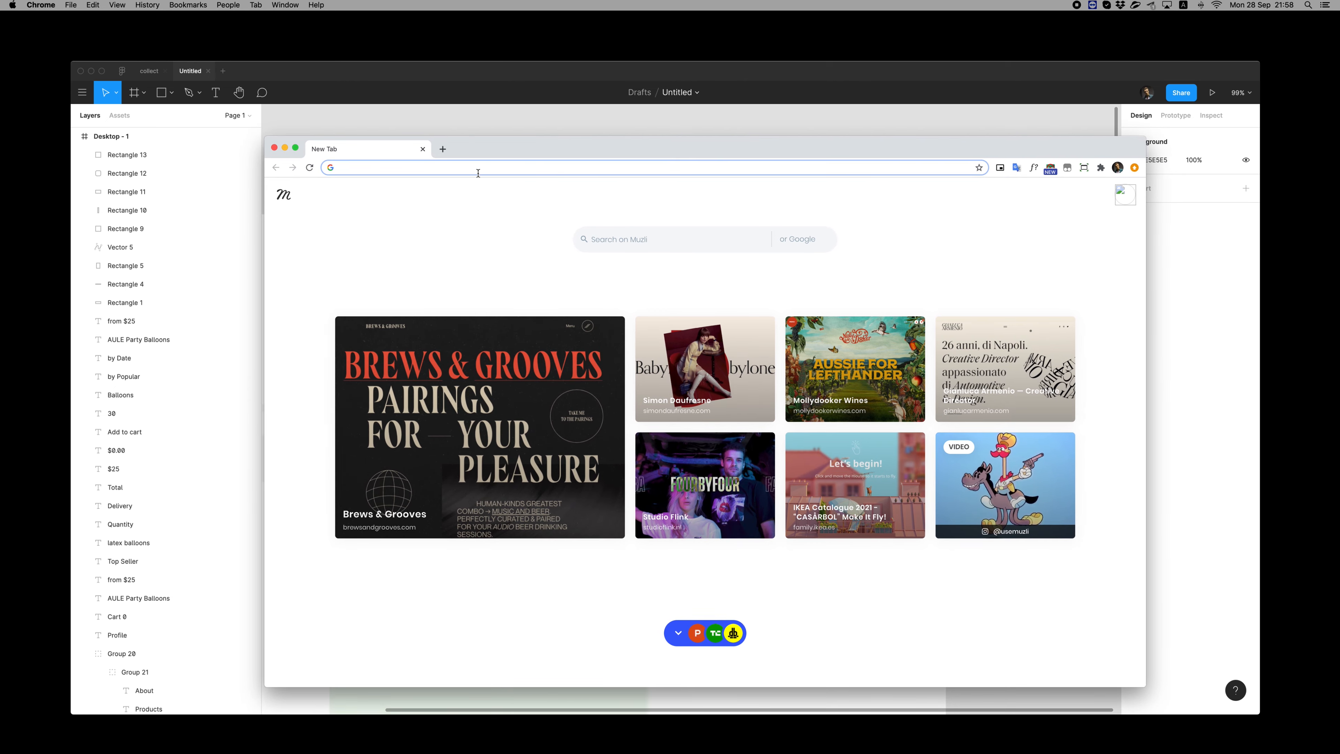
type("emojipedia.org/high-voltage/")
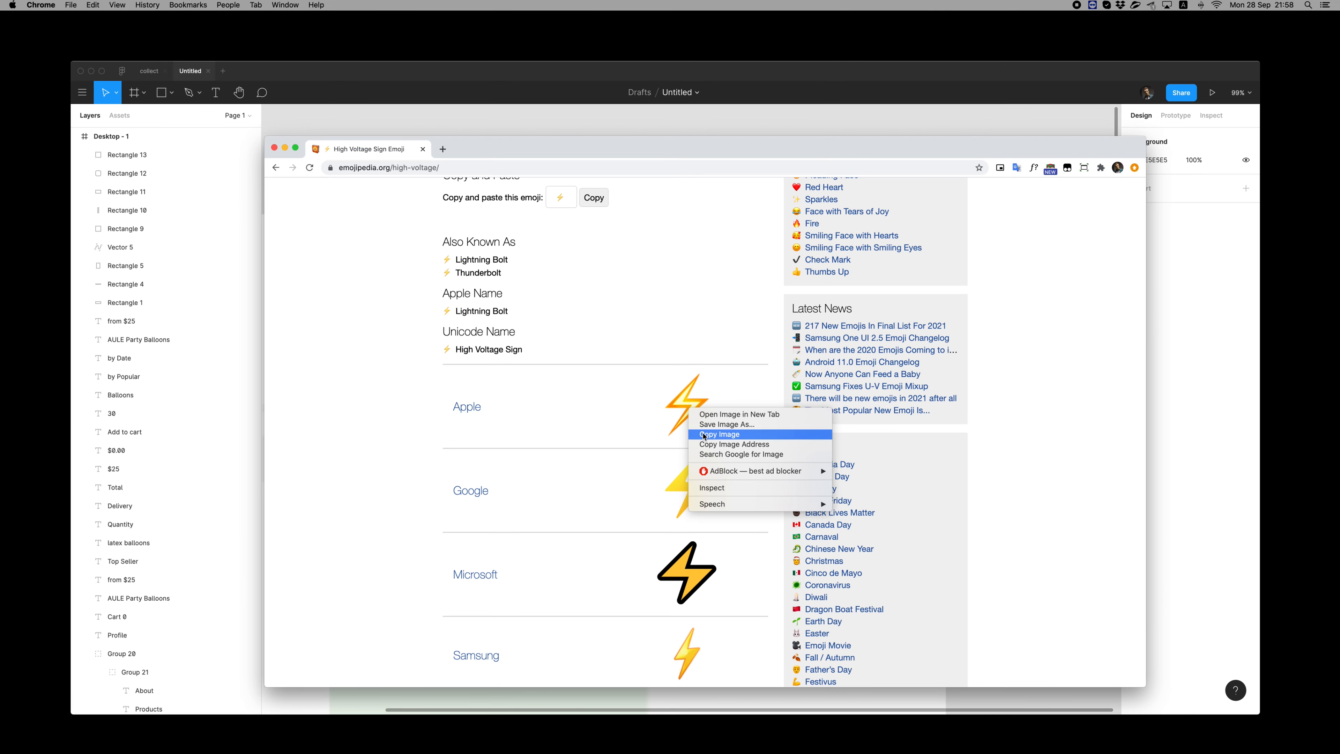
left_click(704, 434)
Step: Switch back to Figma, paste the lightning bolt at 18 × 18 onto the "Top Seller" square, and enlarge that square to 45 × 45
key("super+Tab")
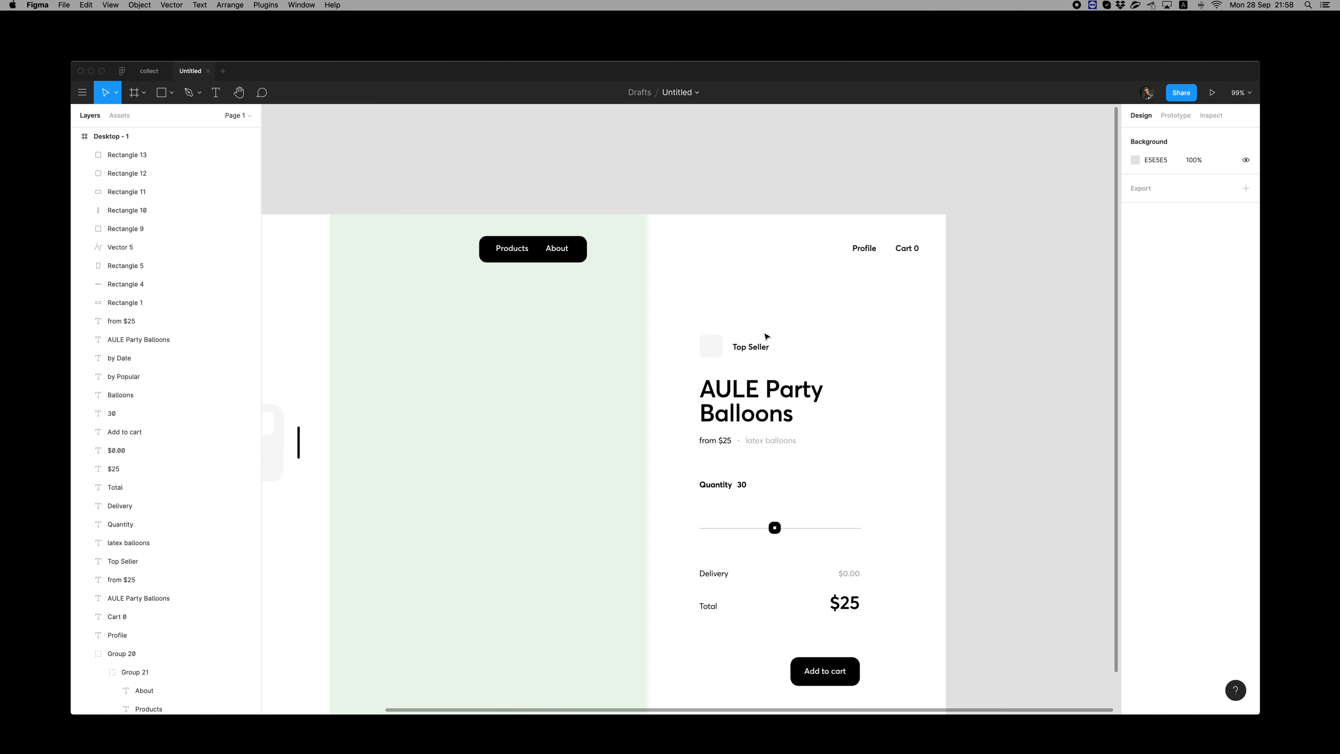
key("super+v")
left_click_drag(737, 364, 717, 302)
key("super+=")
left_click_drag(733, 285, 725, 295)
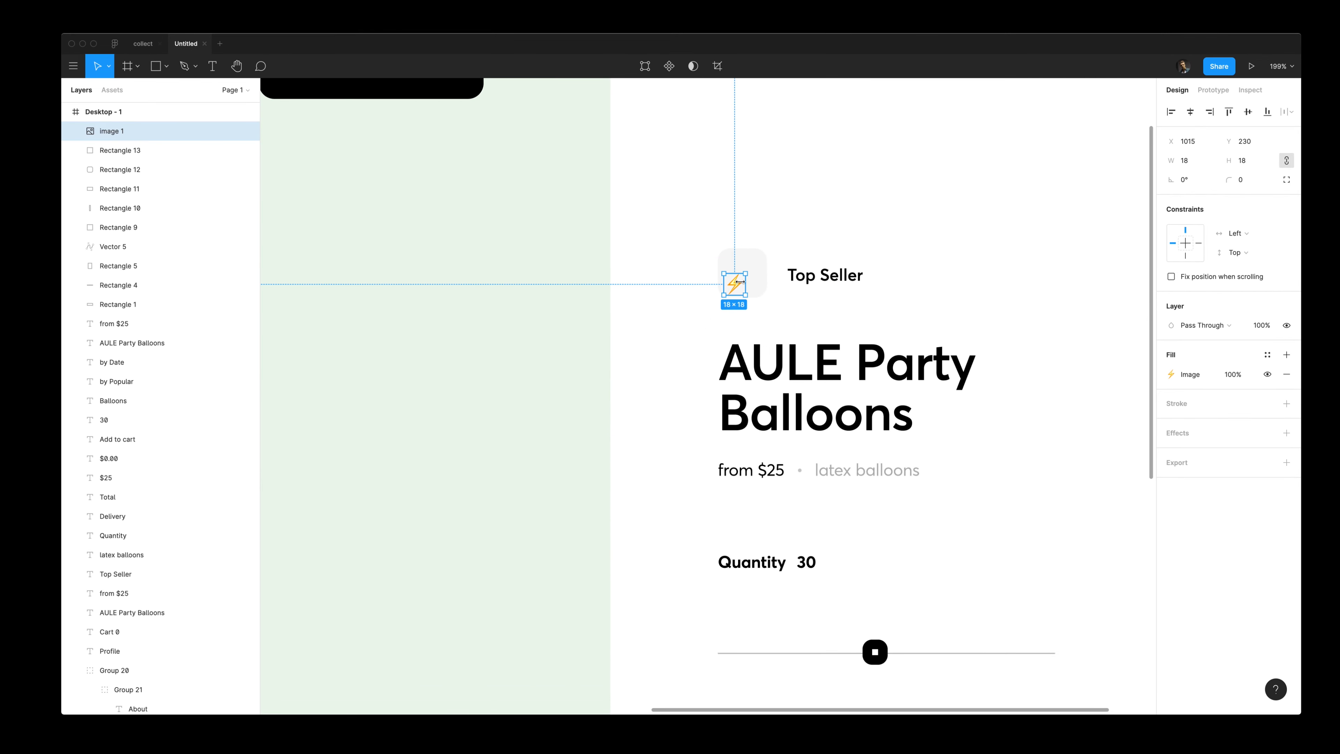
left_click(739, 255, "shift")
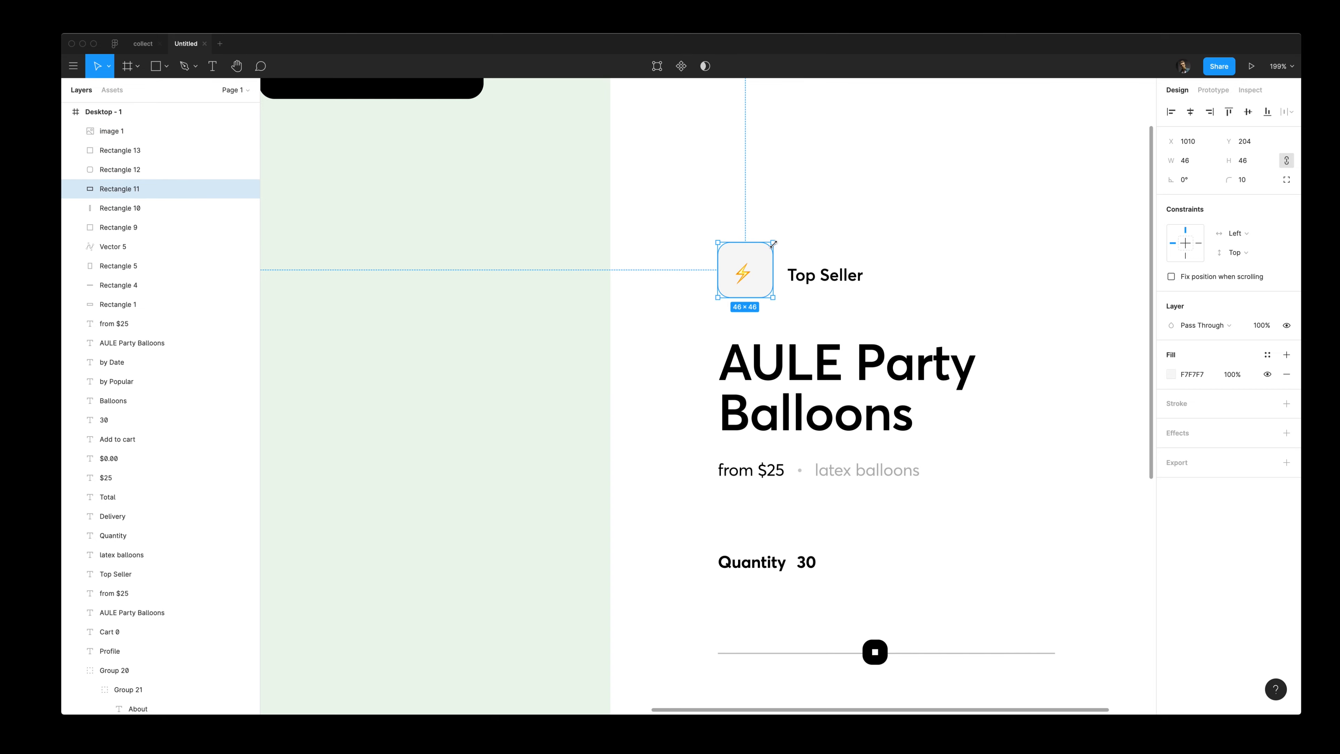
key("alt")
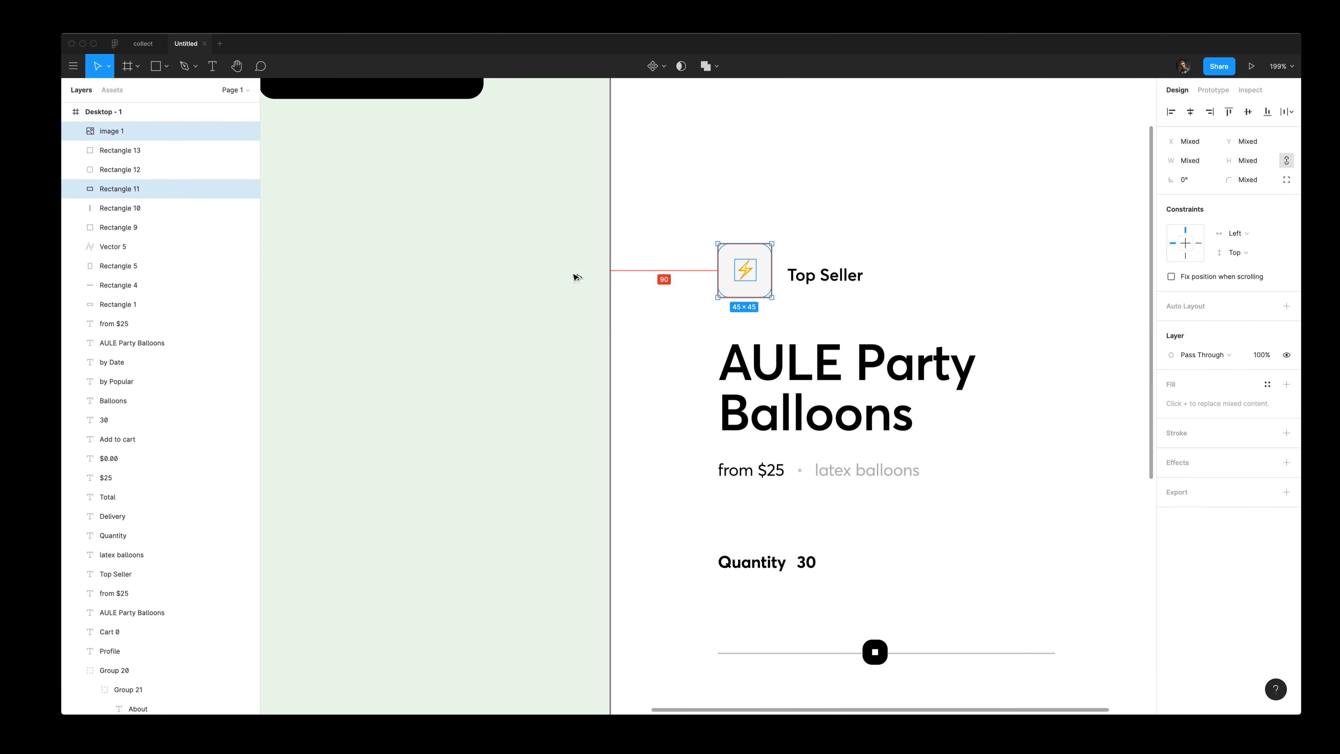
Step: Reposition the "Top Seller" label beside the icon, set it to Regular weight and fade it to 30% opacity
left_click_drag(820, 283, 825, 280)
left_click(1193, 393)
left_click(1185, 375)
left_click(829, 272)
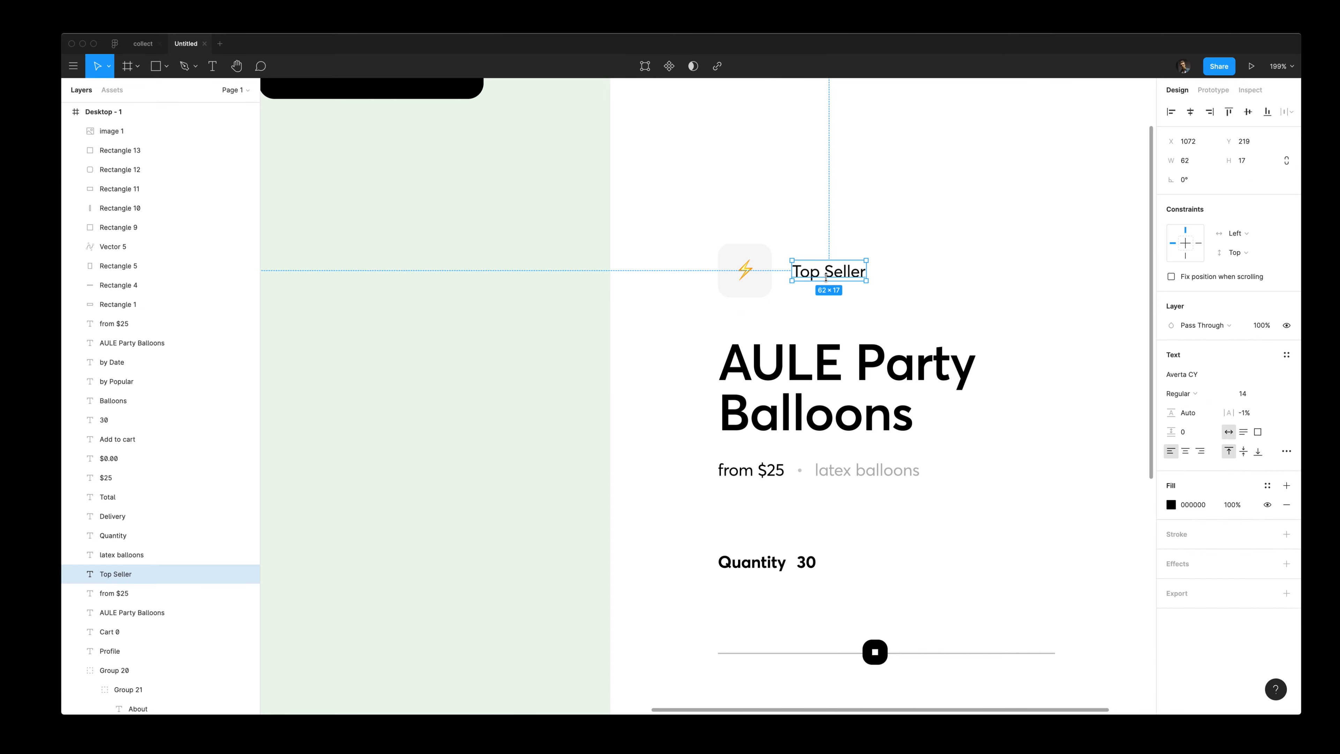
key("3")
left_click(868, 476)
left_click(844, 273)
key("alt")
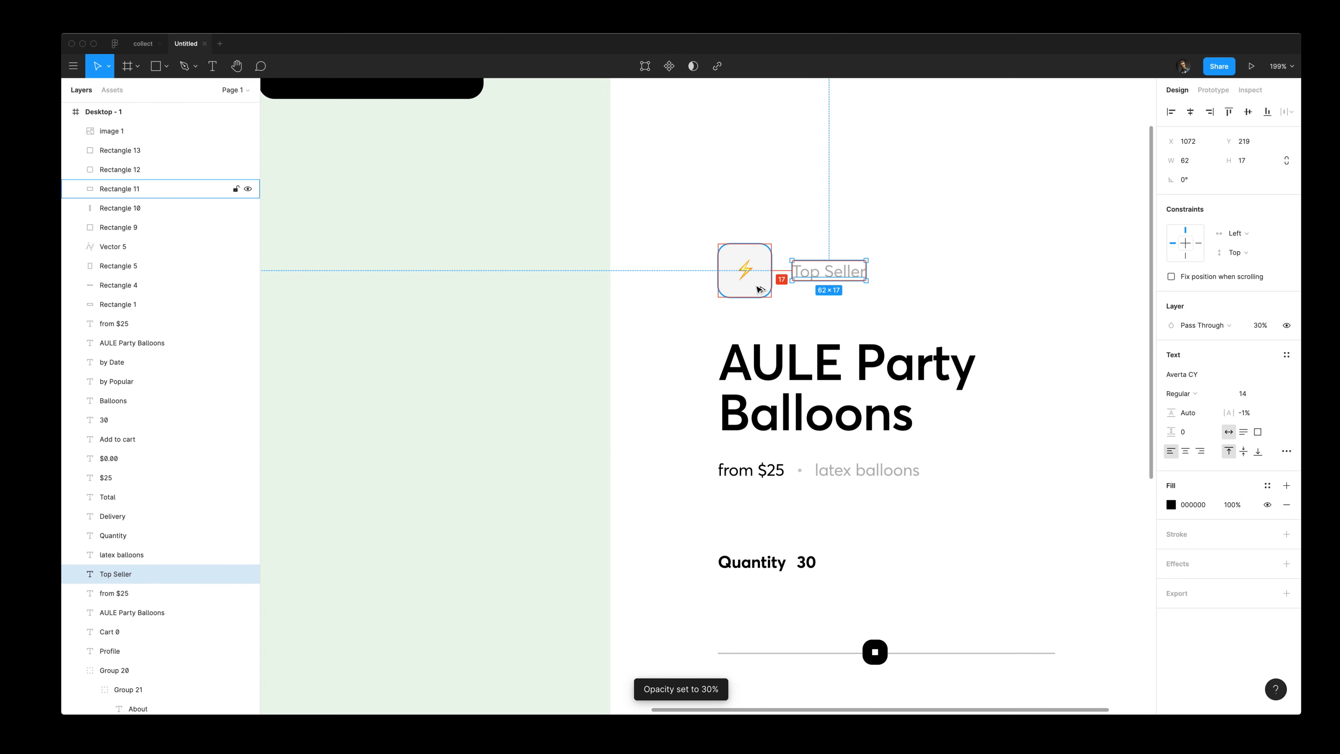
Step: Centre the lightning bolt on its grey rounded square
left_click(752, 277)
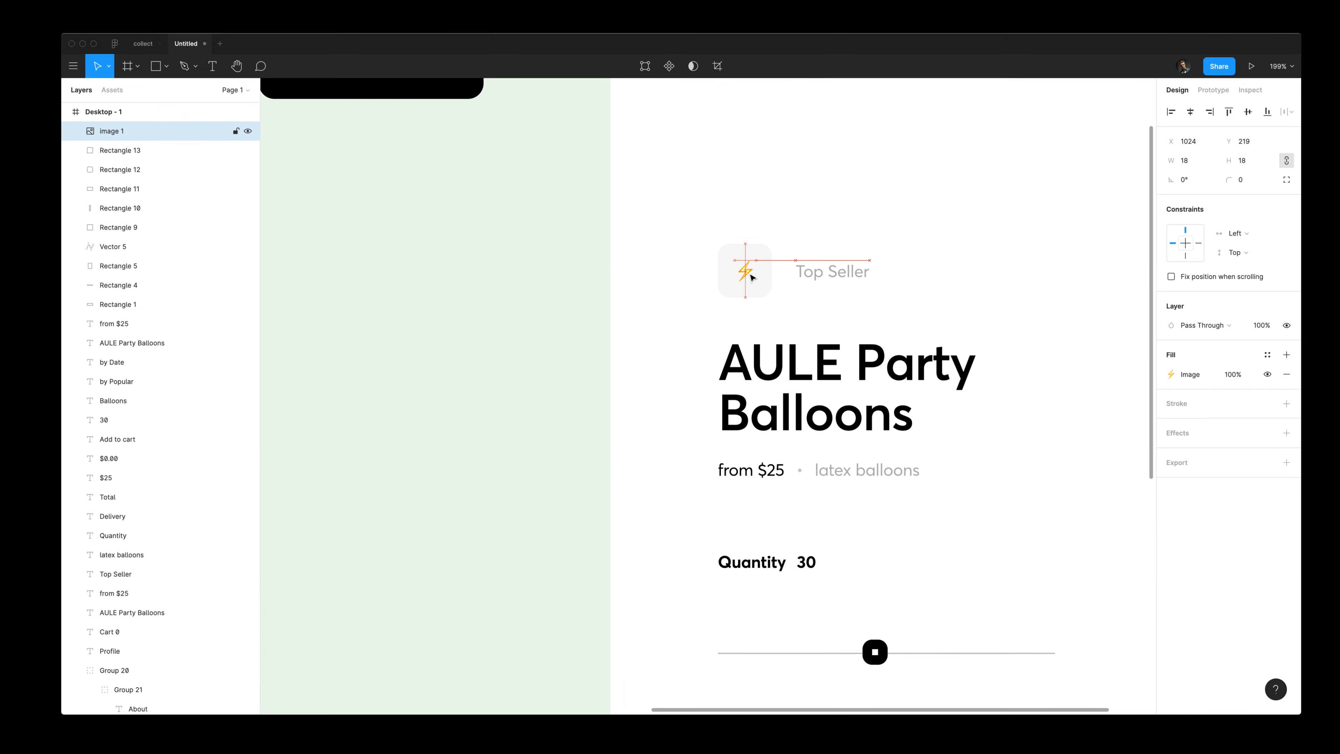
left_click(751, 253, "shift")
left_click(919, 257)
key("z")
left_click(921, 250, "alt")
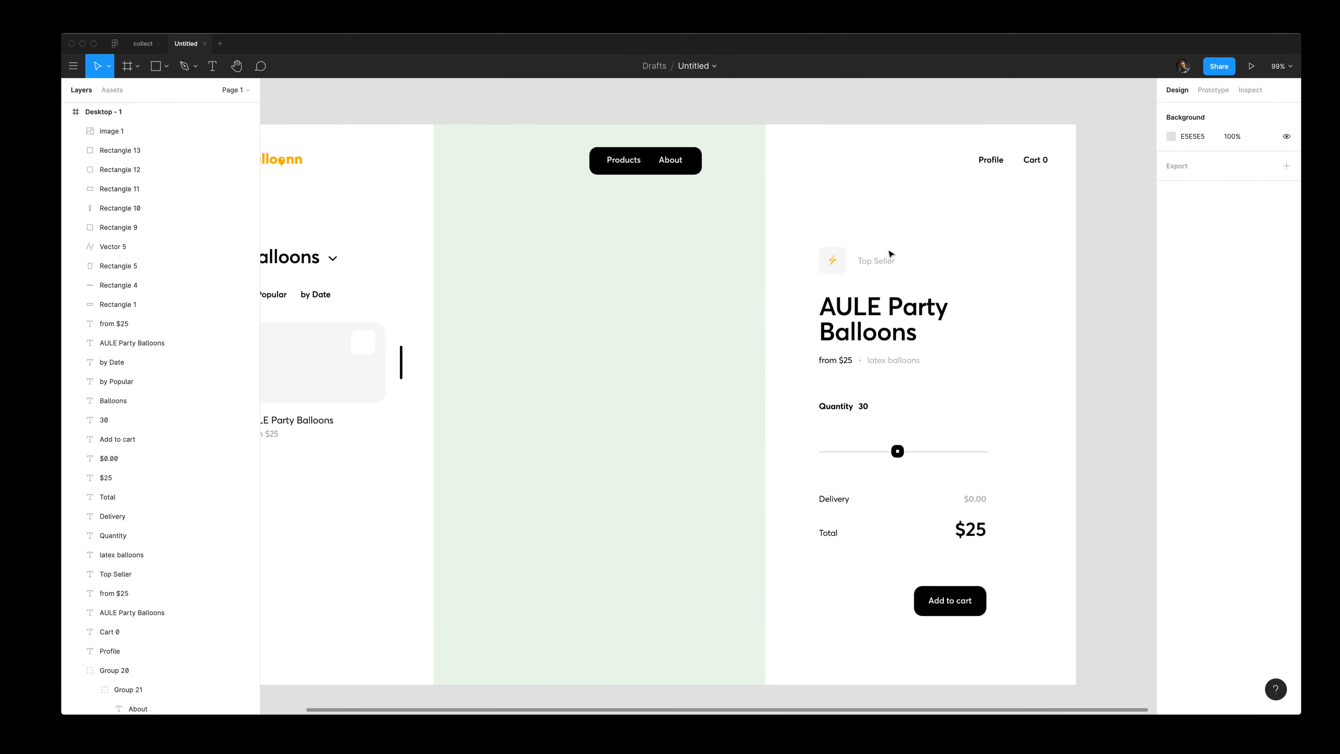
Step: Set the corner radius of the grey square behind the lightning bolt to 14
left_click(841, 255)
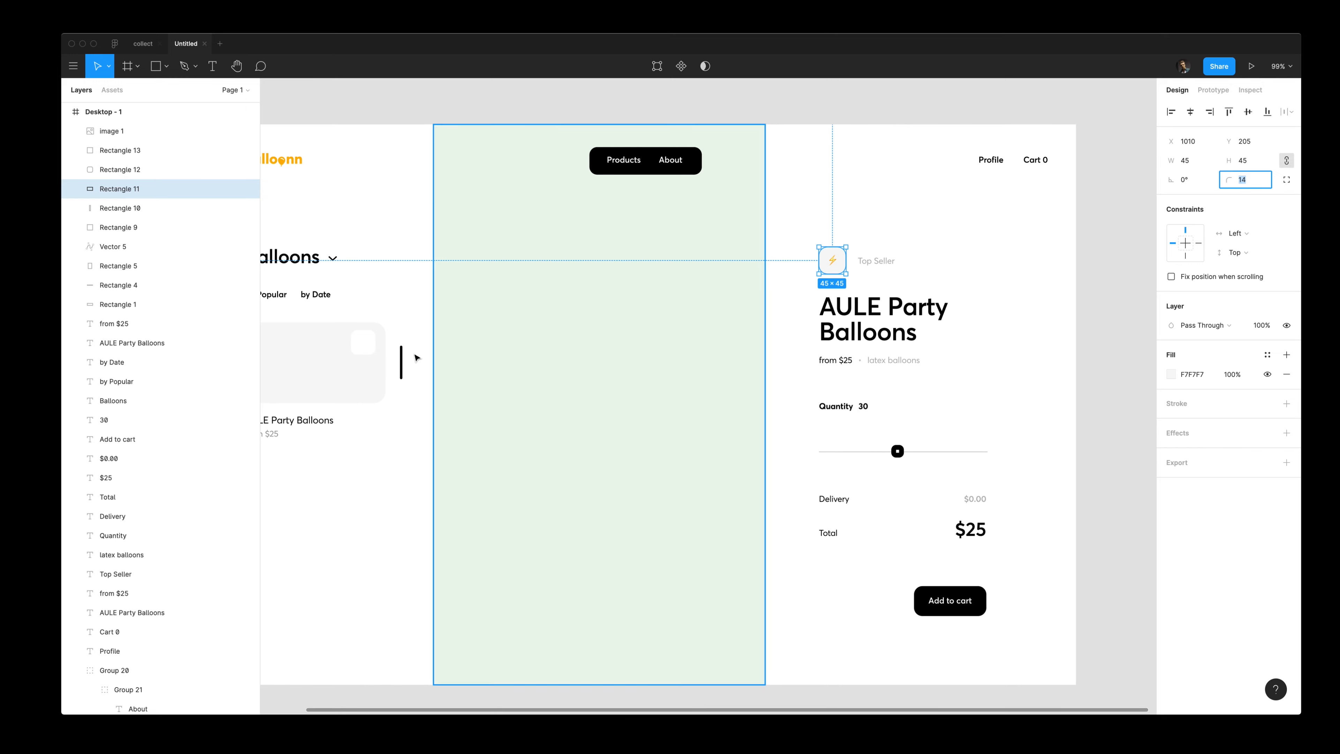
left_click(345, 369)
scroll(345, 372, "left", 3)
left_click(484, 449)
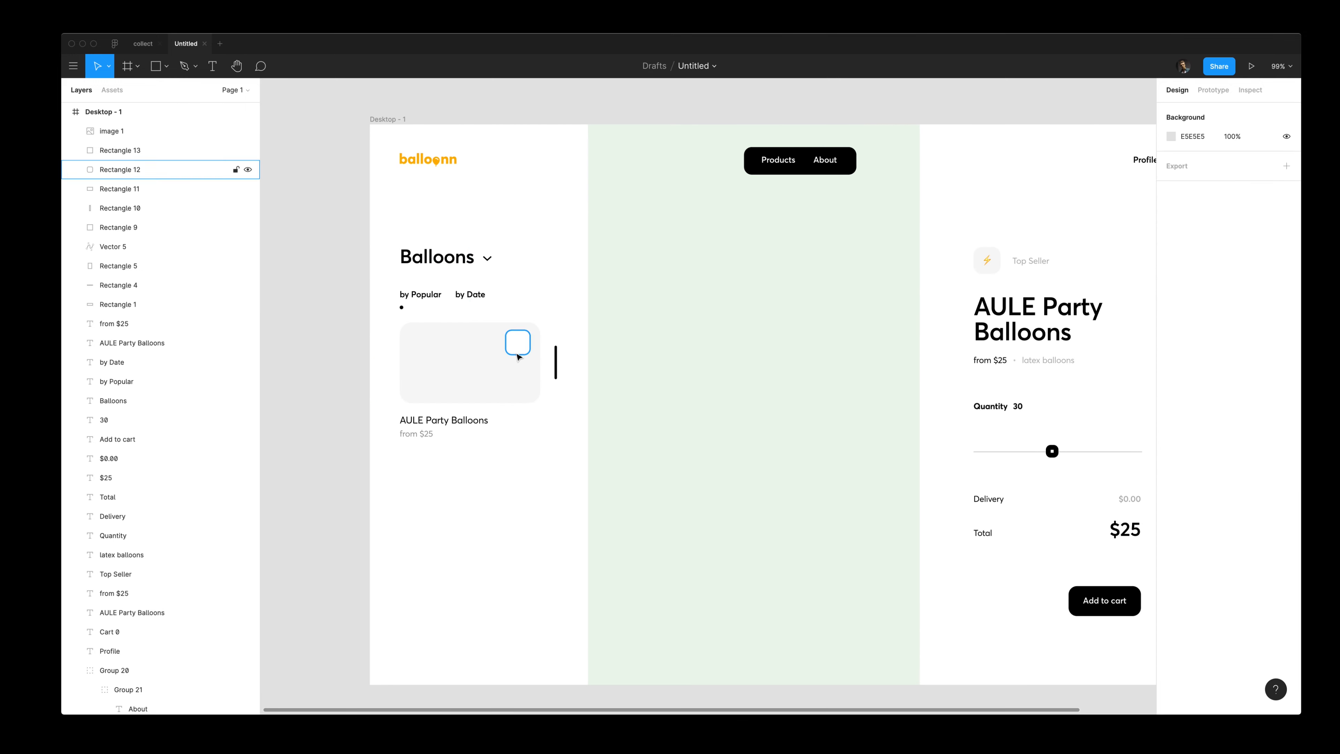
Step: Enlarge the lightning bolt image to 20 × 20
left_click(984, 267)
scroll(981, 264, "up", 5)
scroll(973, 254, "down", 2)
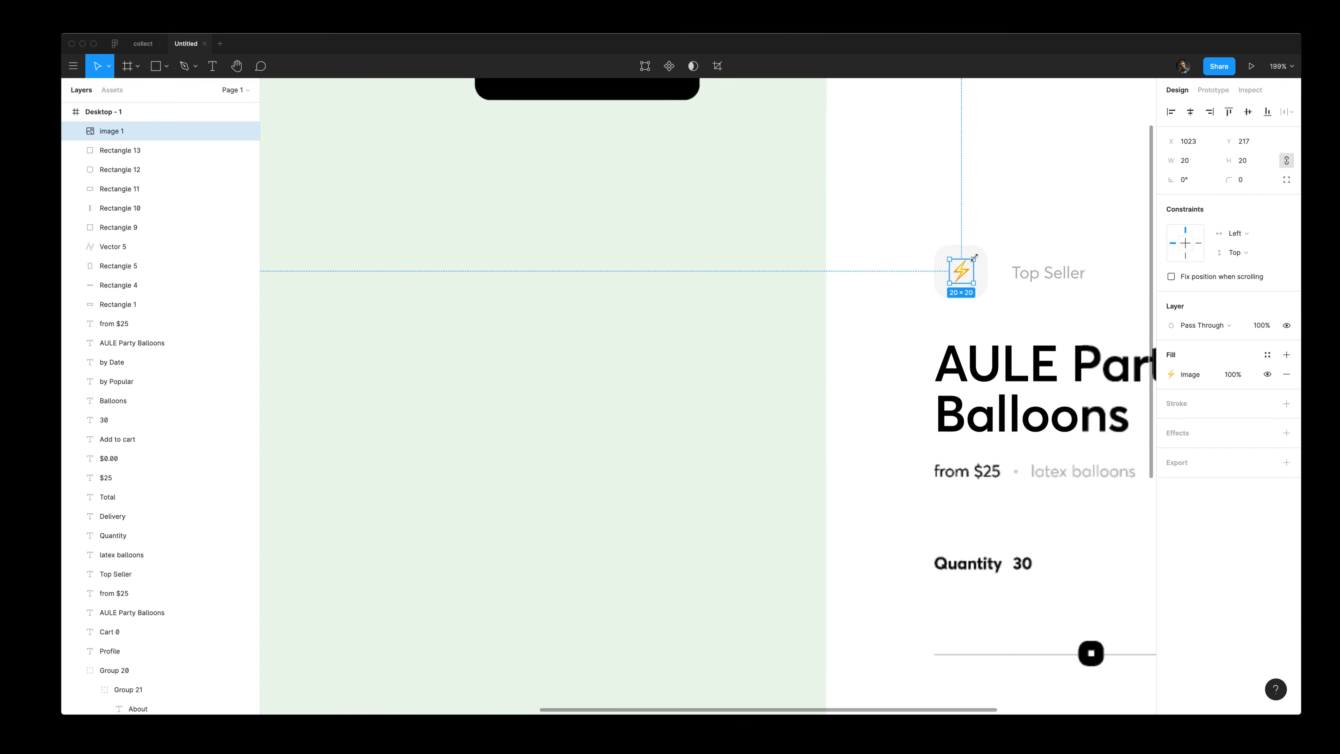
left_click(971, 247, "shift")
scroll(970, 248, "down", 5)
left_click(996, 240)
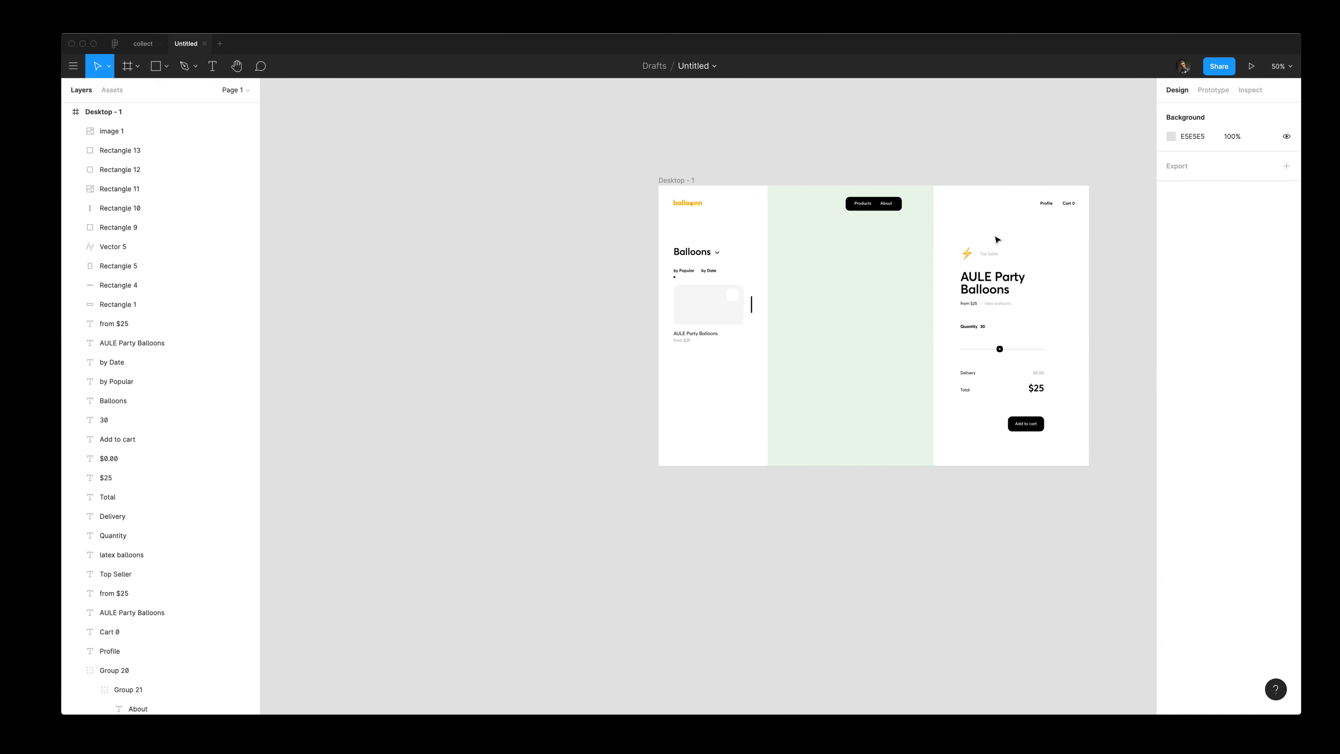
key("super+z")
key("super+z")
Step: Lighten the canvas background to the pale grey F7F7F7
left_click(995, 239)
scroll(996, 243, "right", 2)
scroll(996, 242, "up", 2)
scroll(915, 281, "up", 2)
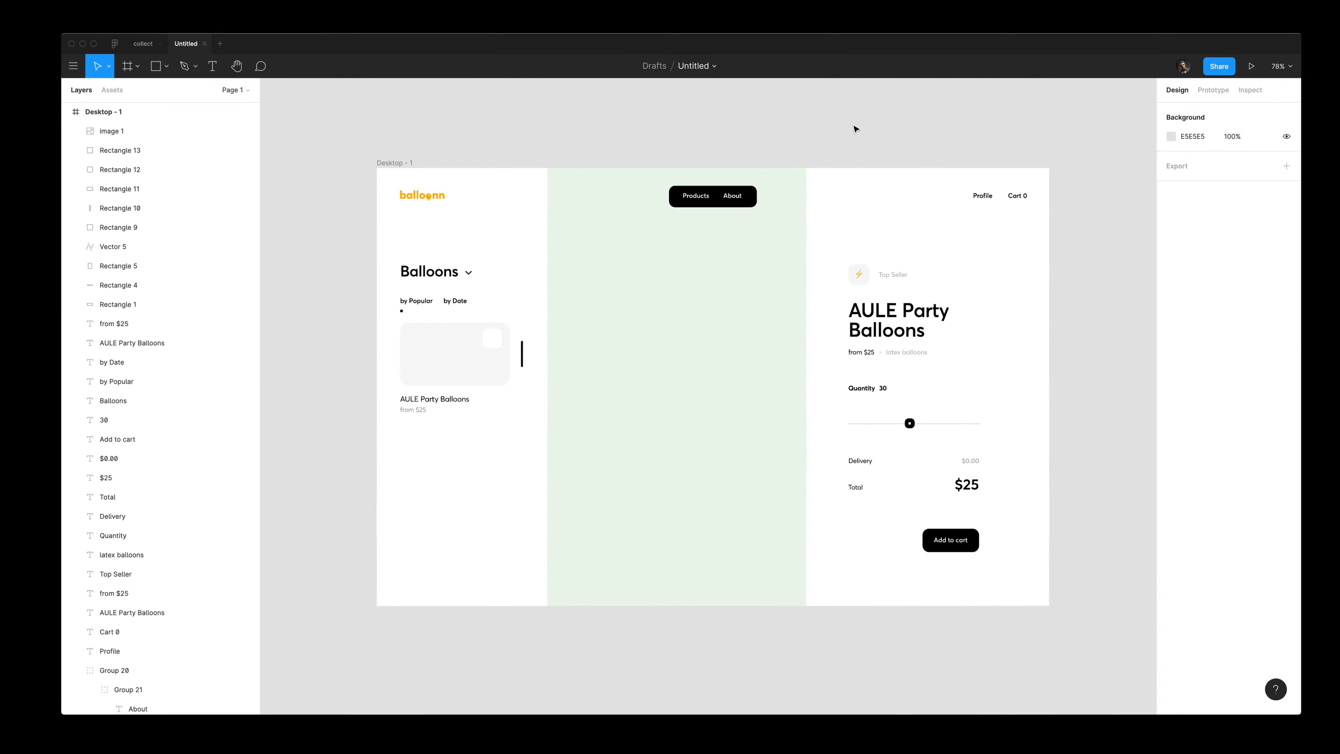
left_click(1171, 136)
left_click_drag(999, 167, 998, 163)
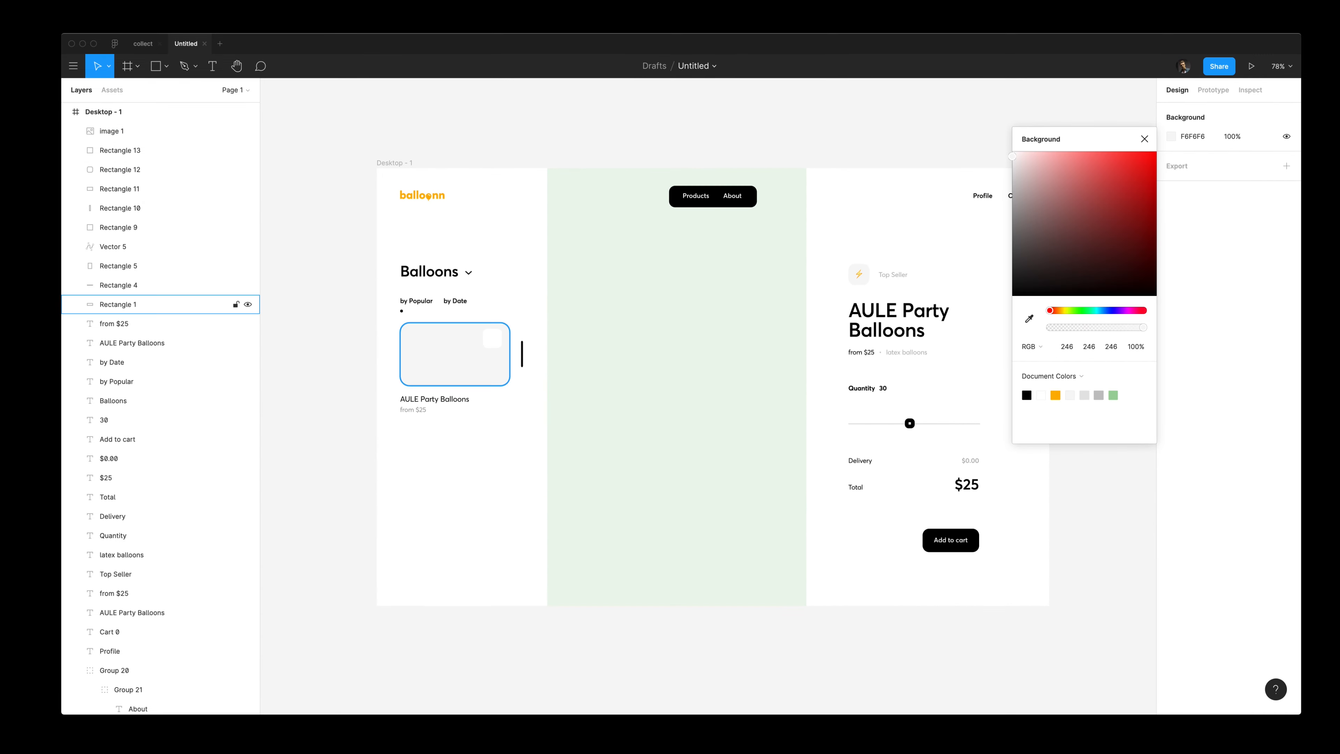
left_click(432, 352)
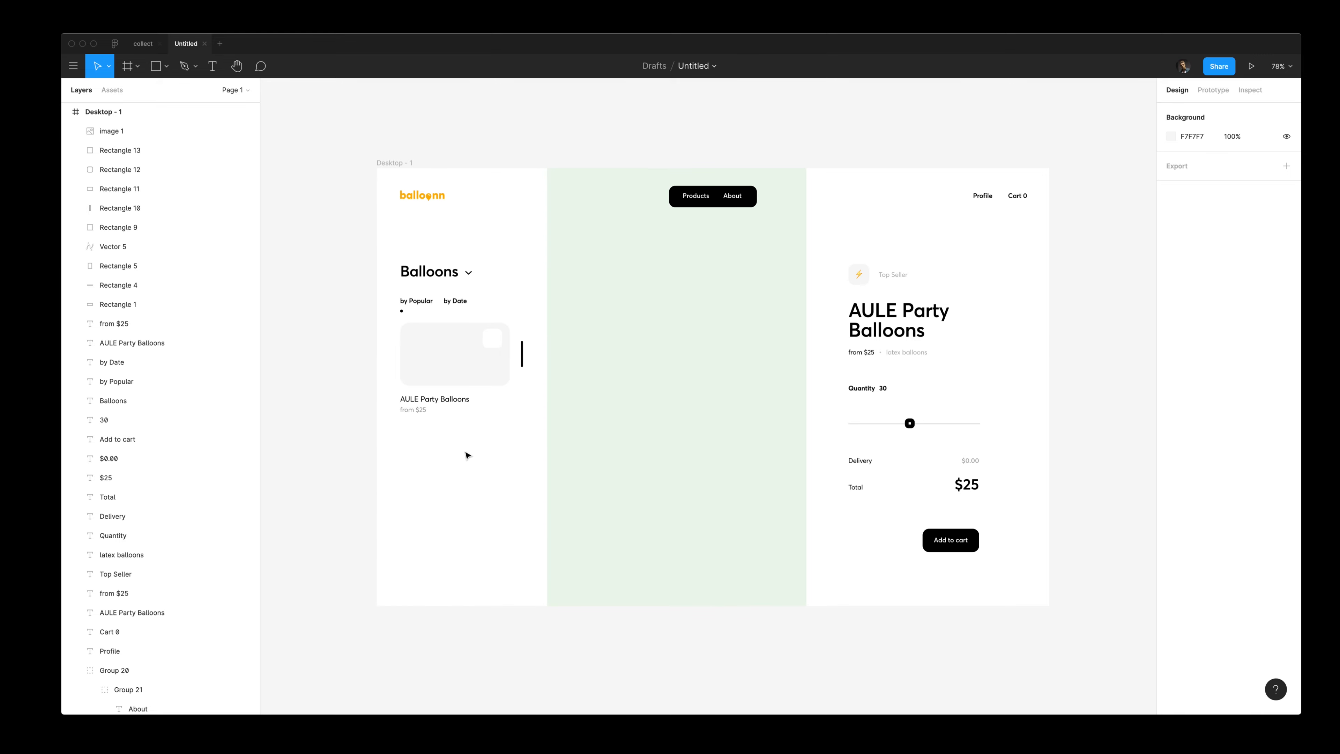
Step: Duplicate the product card with its title and price twice, spaced evenly down the Balloons column
left_click_drag(464, 450, 455, 562)
key("alt+Up")
Step: Fade the "by Date" sorting label to 30% opacity
left_click(522, 354)
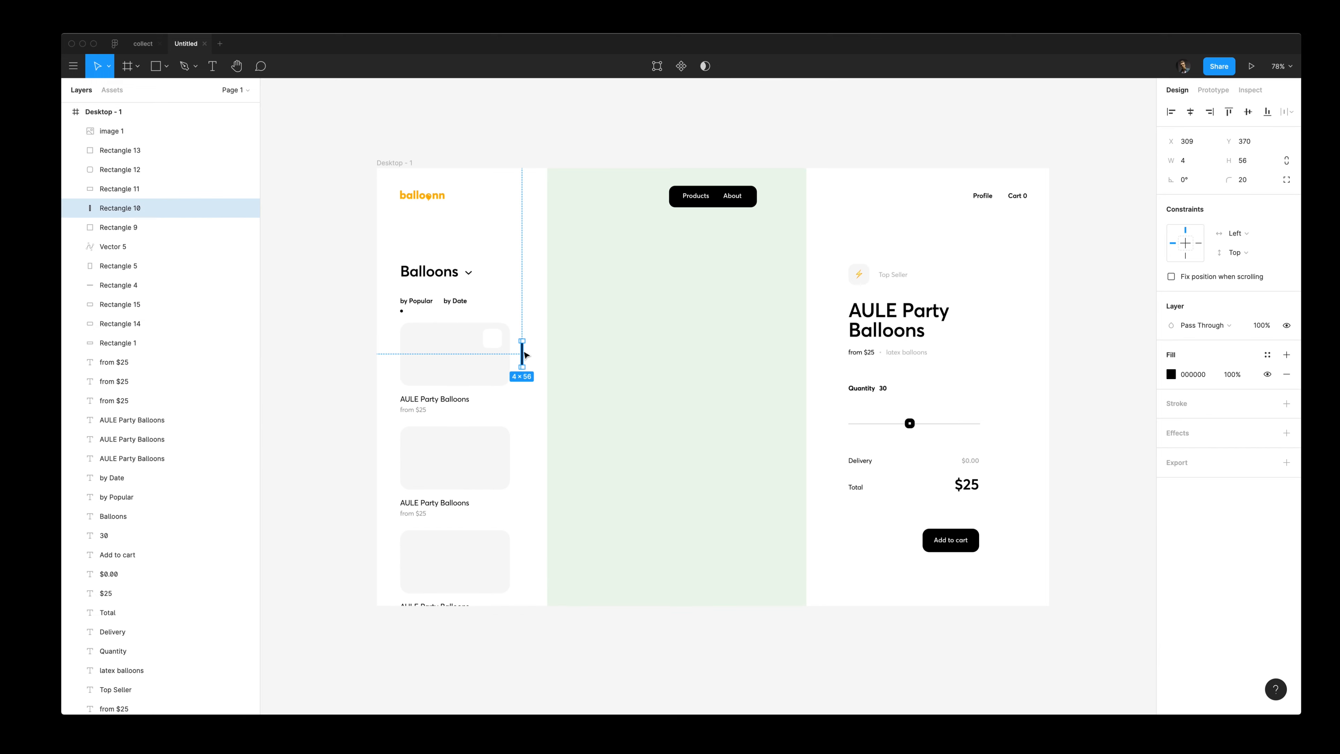
key("3")
key("Escape")
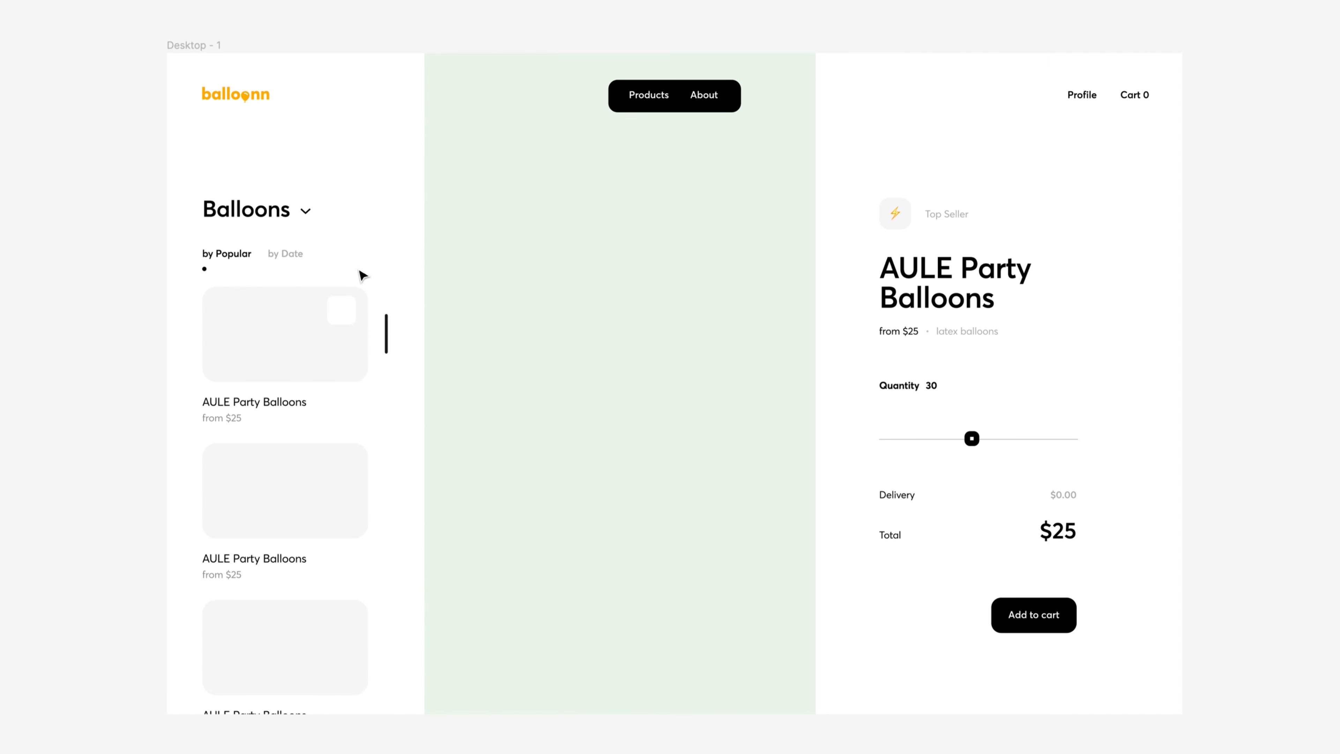
Step: Paste the balloon bunch photo into the green middle column and fit it to the full column at 556 × 937
left_click(491, 263)
key("super+v")
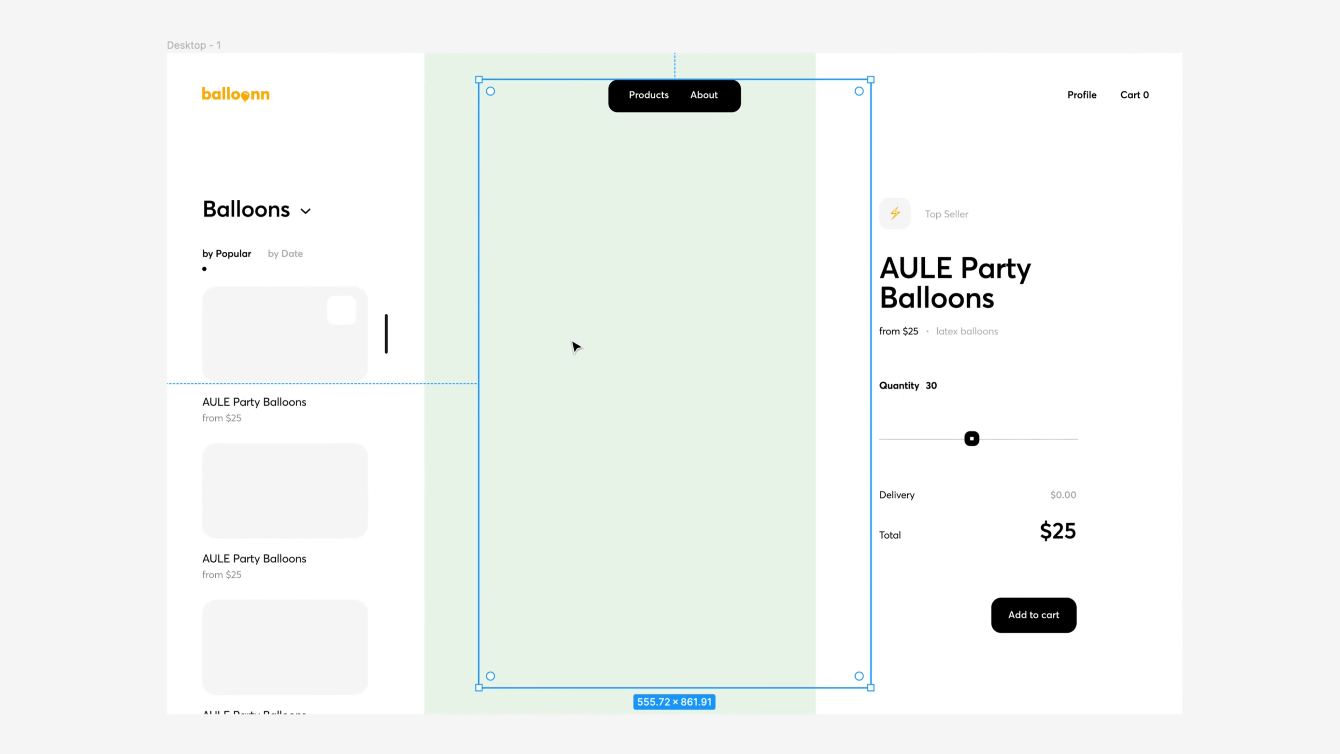
left_click_drag(572, 341, 521, 346)
left_click_drag(532, 81, 532, 55)
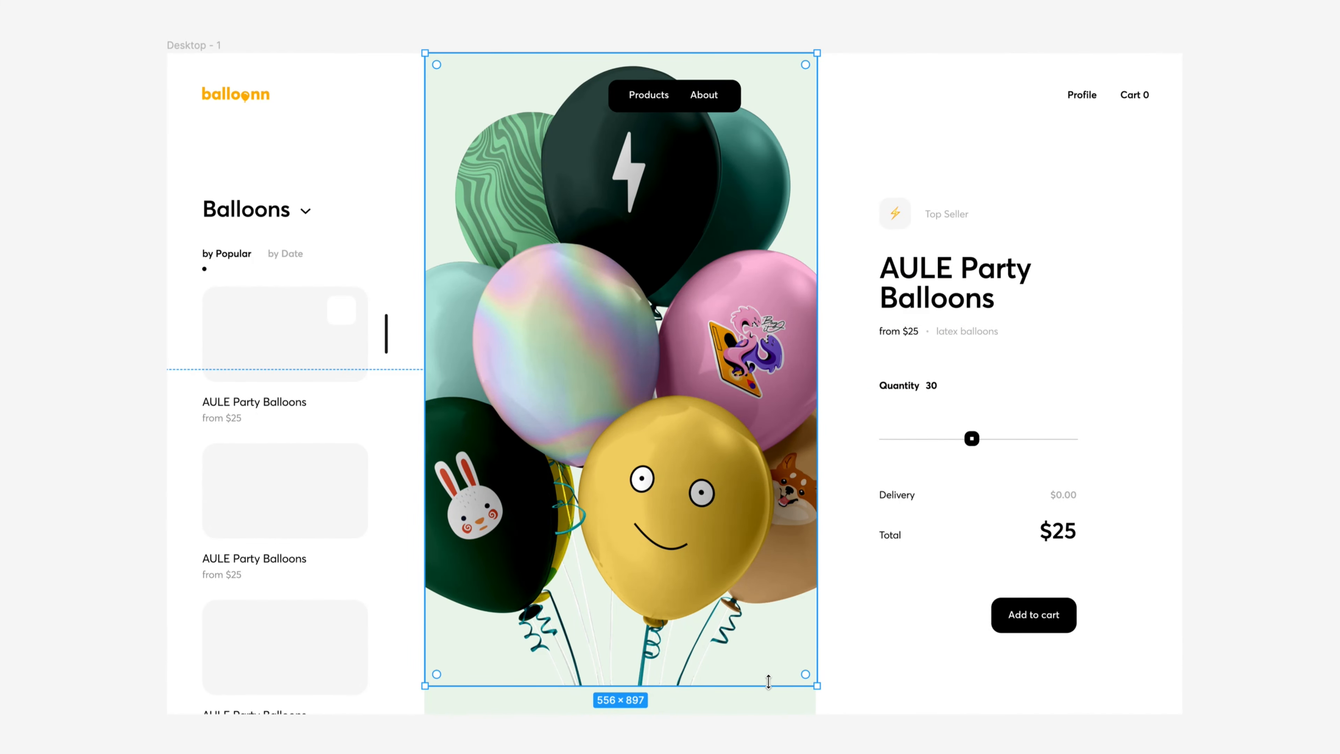
left_click_drag(768, 686, 768, 715)
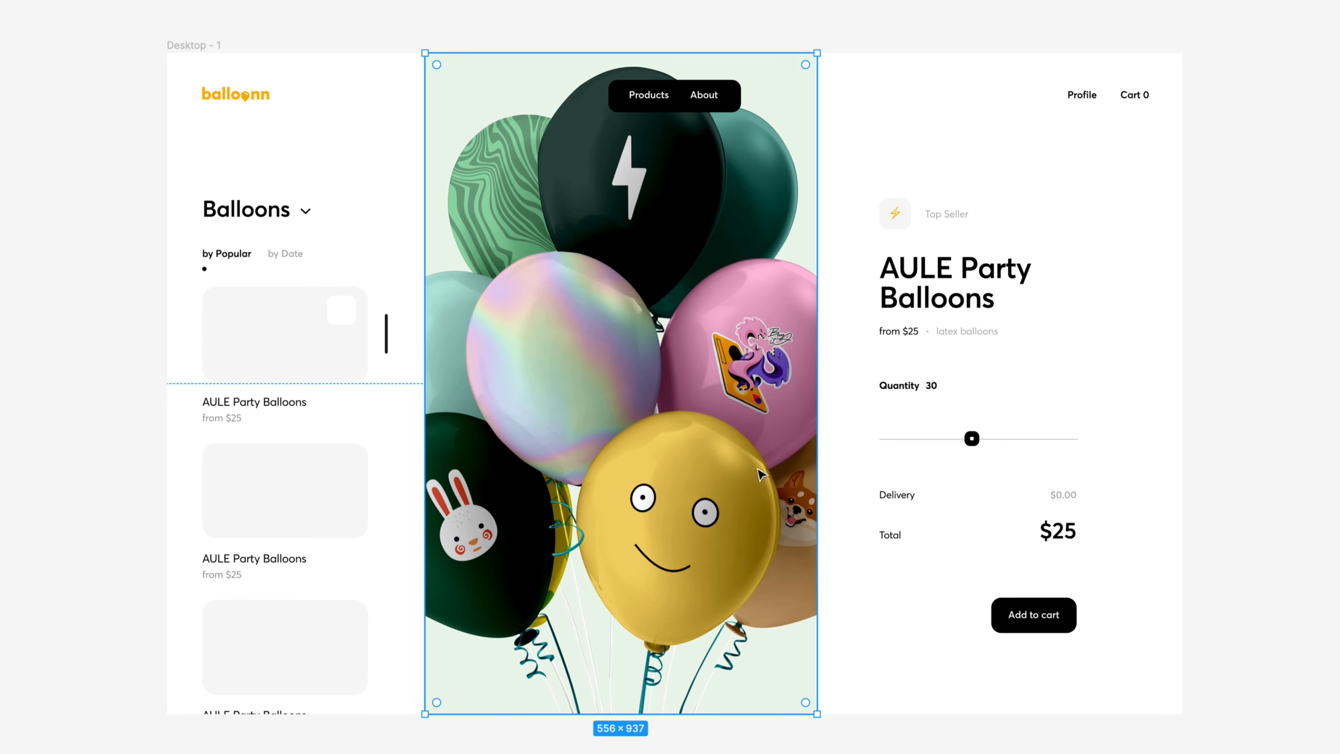
Step: Nudge the Products and About labels down slightly to centre them vertically in the navigation bar
left_click(699, 100)
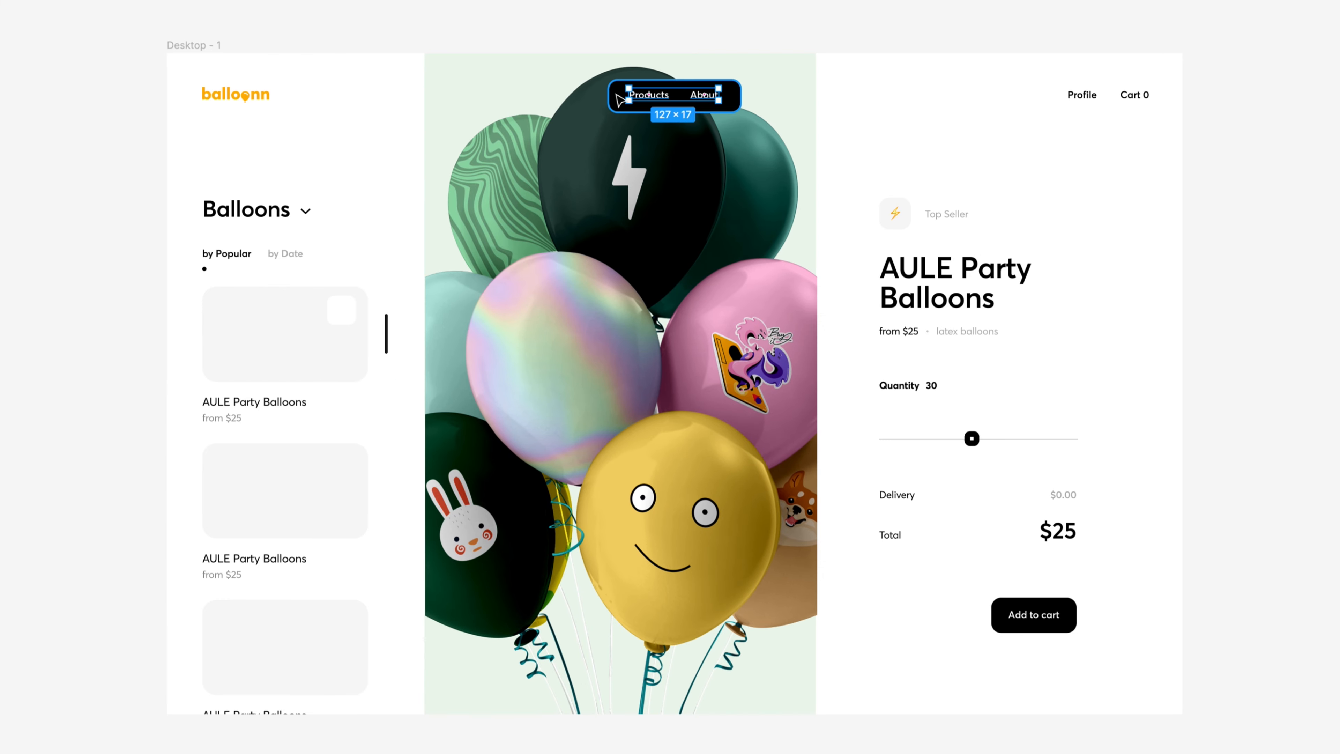
key("alt")
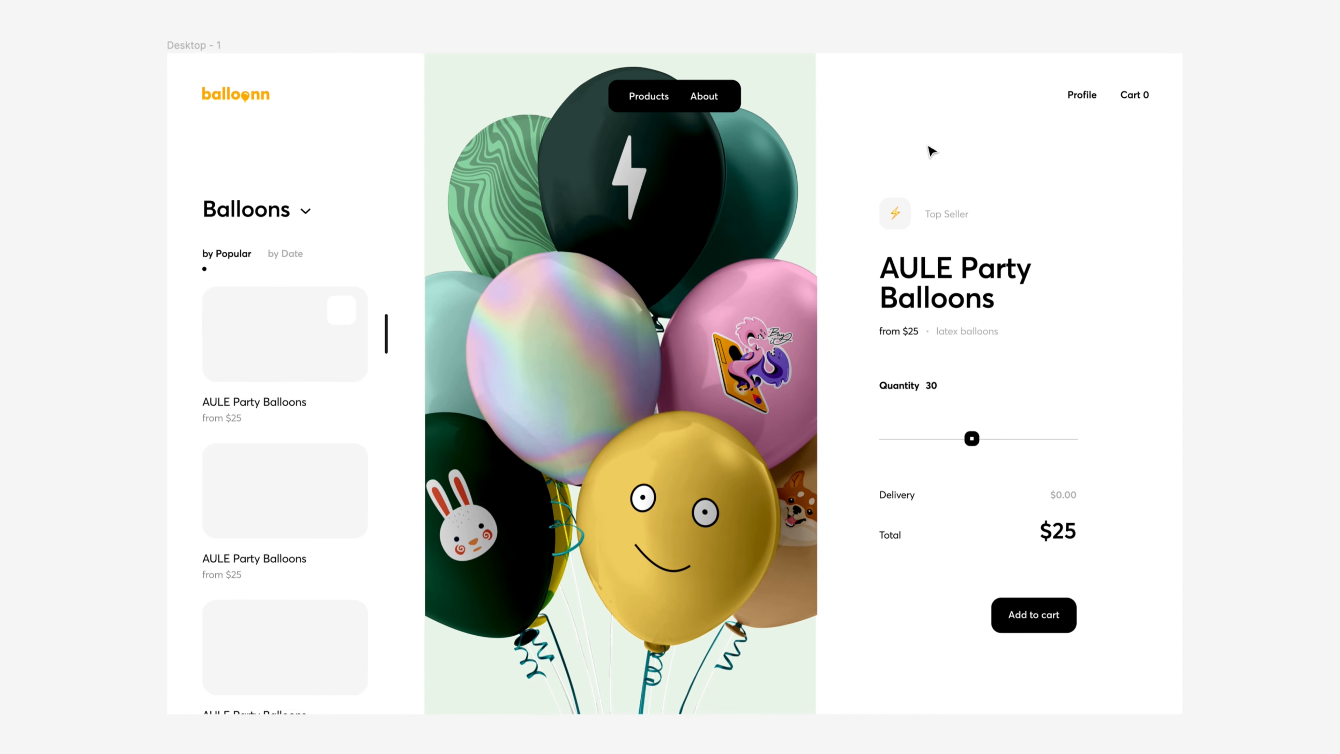
left_click(734, 104)
left_click(1013, 162)
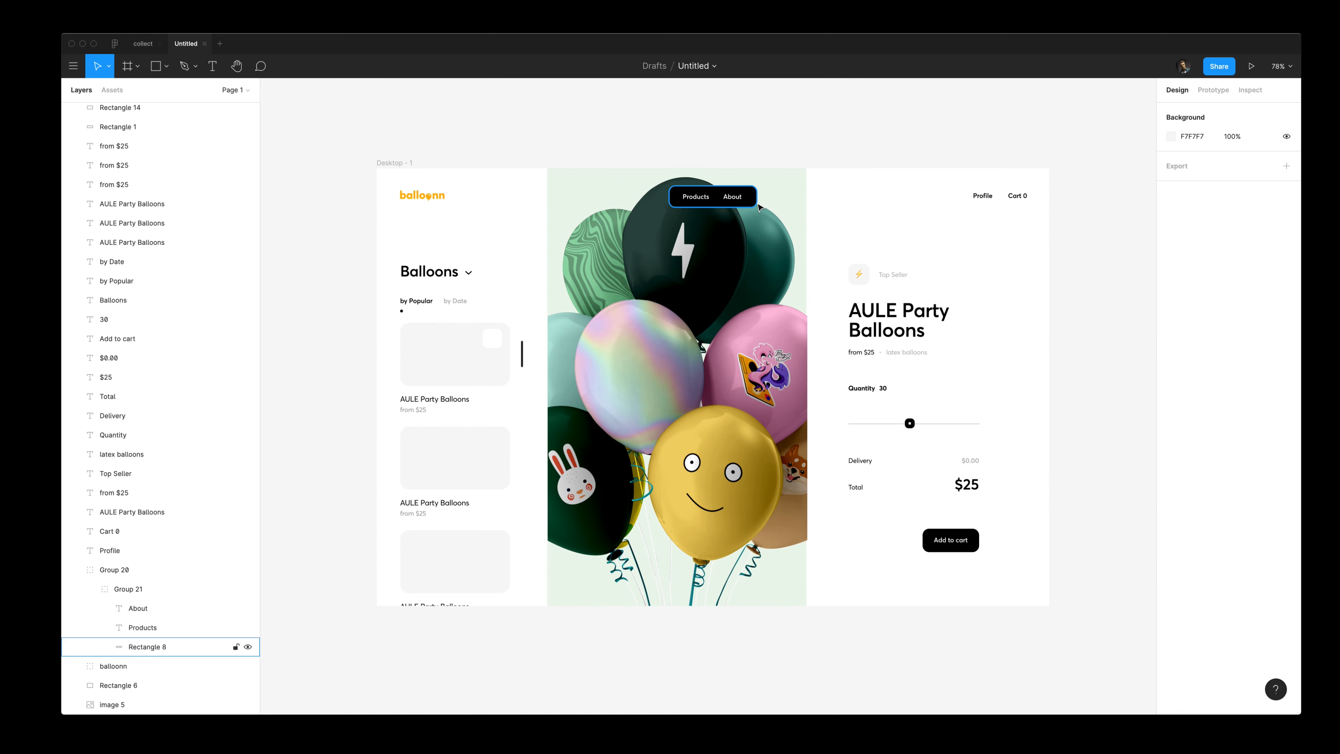
Step: Recolour the navigation bar's black rectangle with the logo's orange and lighten it to FFC83E
left_click(752, 202, "super")
key("i")
left_click(437, 195)
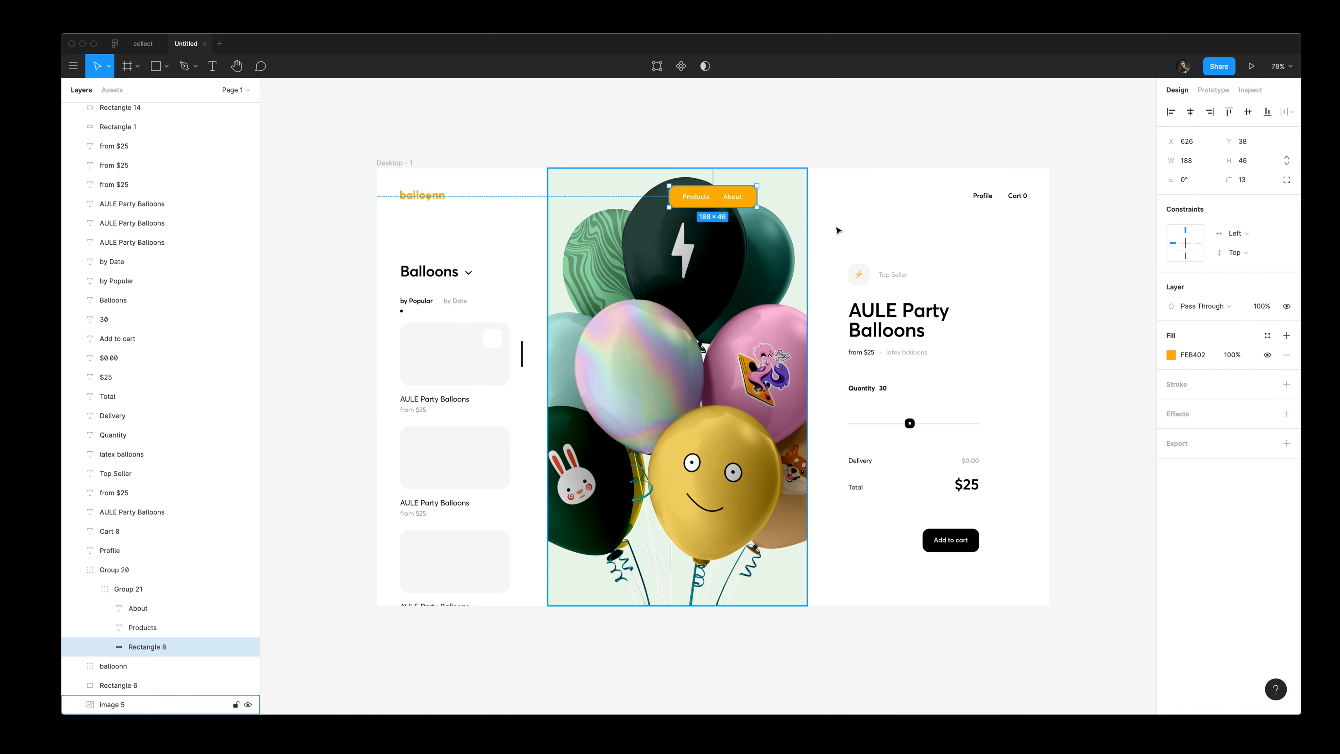
left_click(1170, 354)
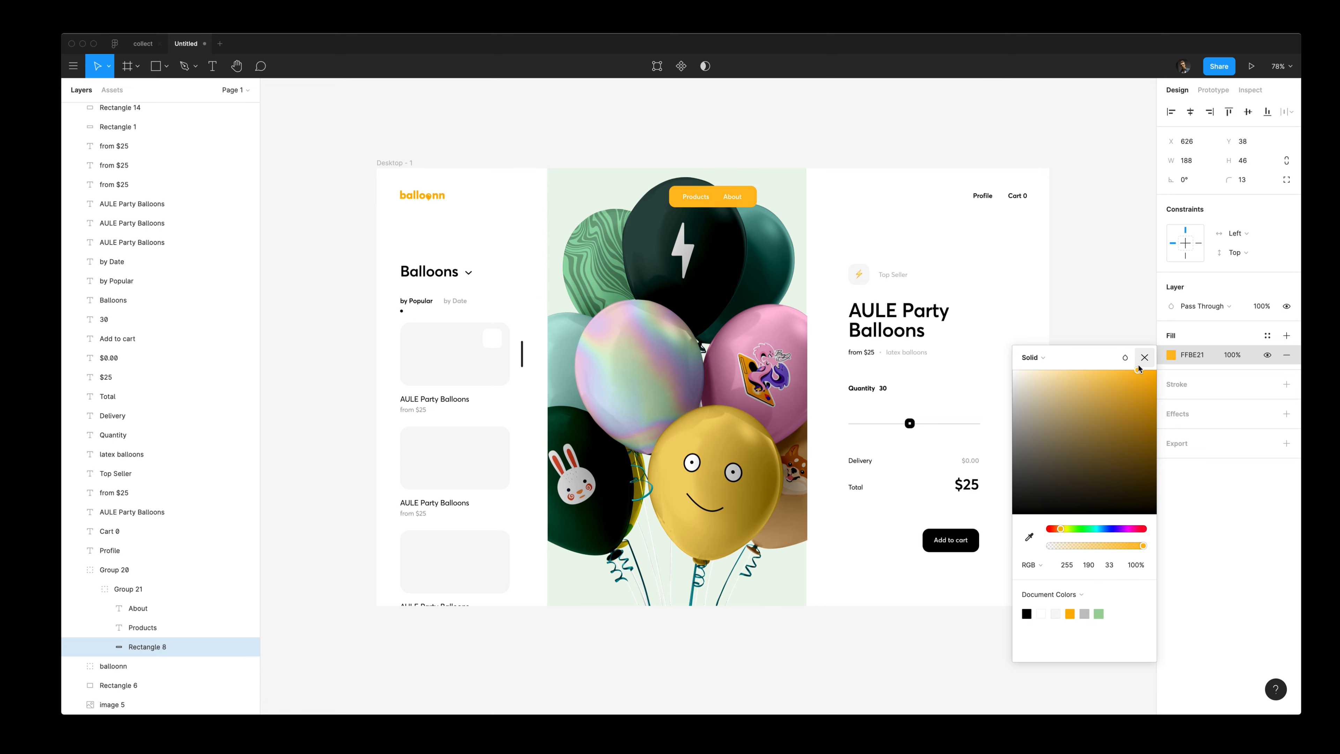
Step: Recolour the Products and About labels black, sampled from the Add to cart button
left_click(727, 196)
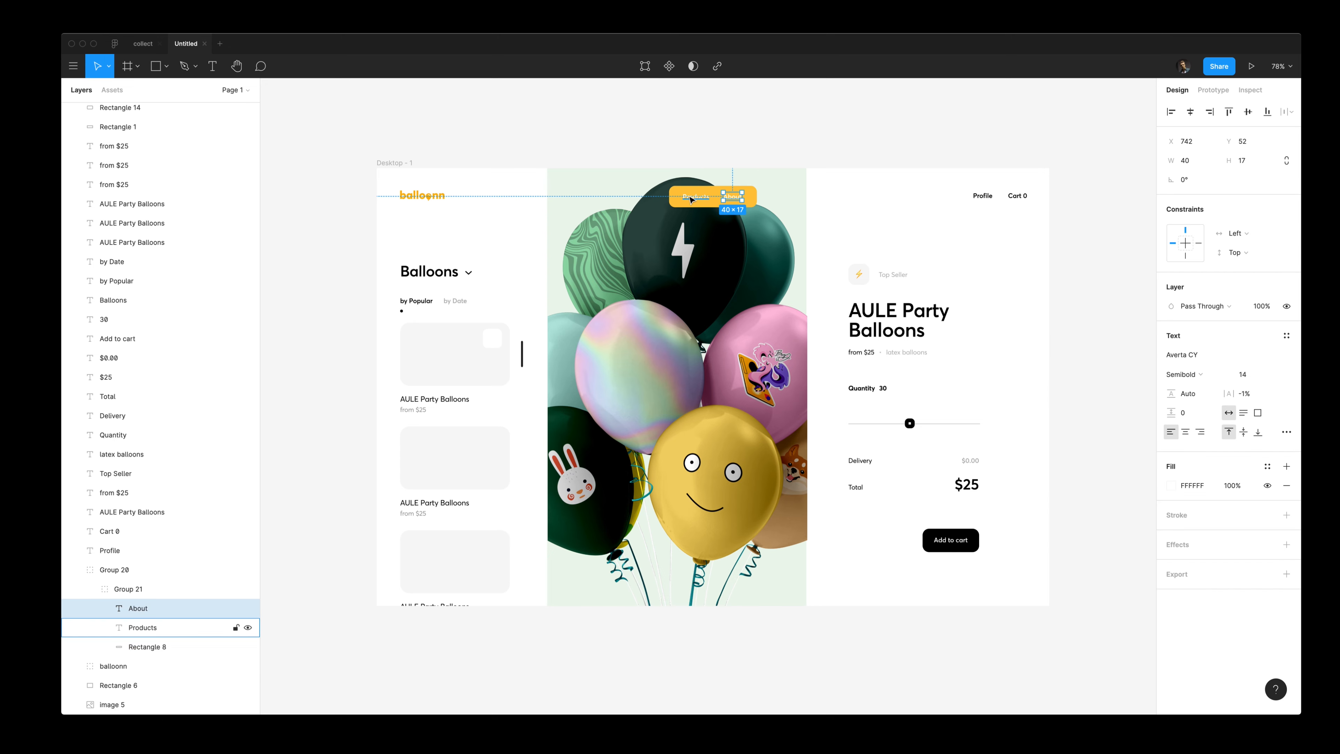
left_click(692, 198, "shift")
key("i")
left_click(933, 534)
left_click(837, 245)
Step: Lighten the navigation bar's fill to FFCE59 and apply the same yellow to the Add to cart button
left_click(751, 203, "super")
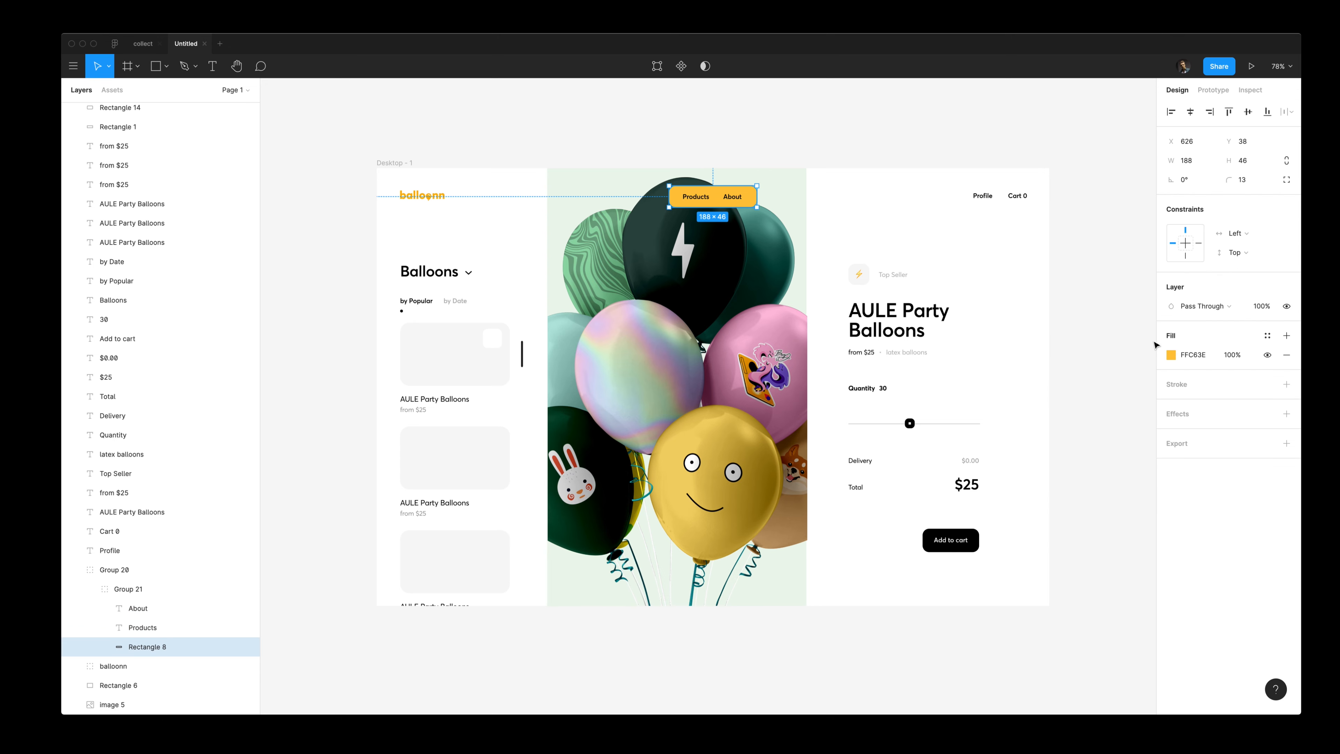
left_click(1171, 354)
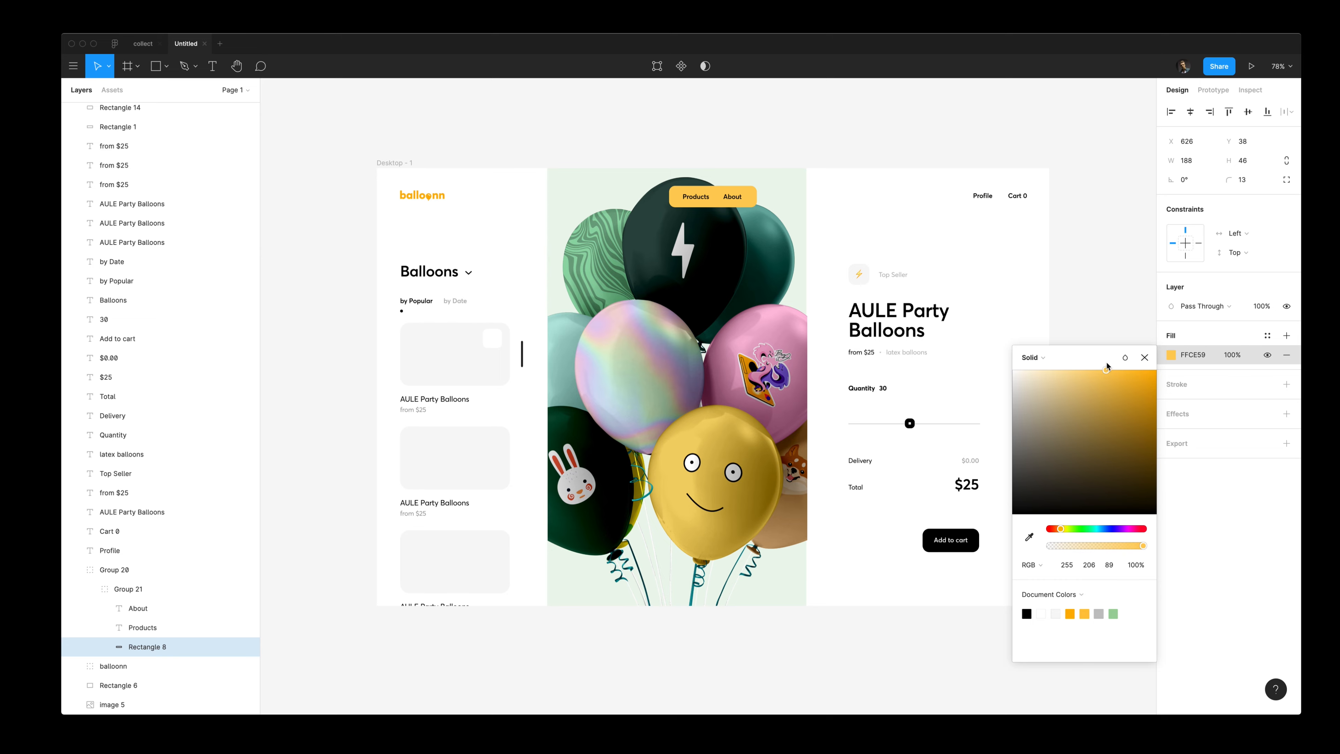
left_click(976, 531)
key("i")
left_click(751, 193)
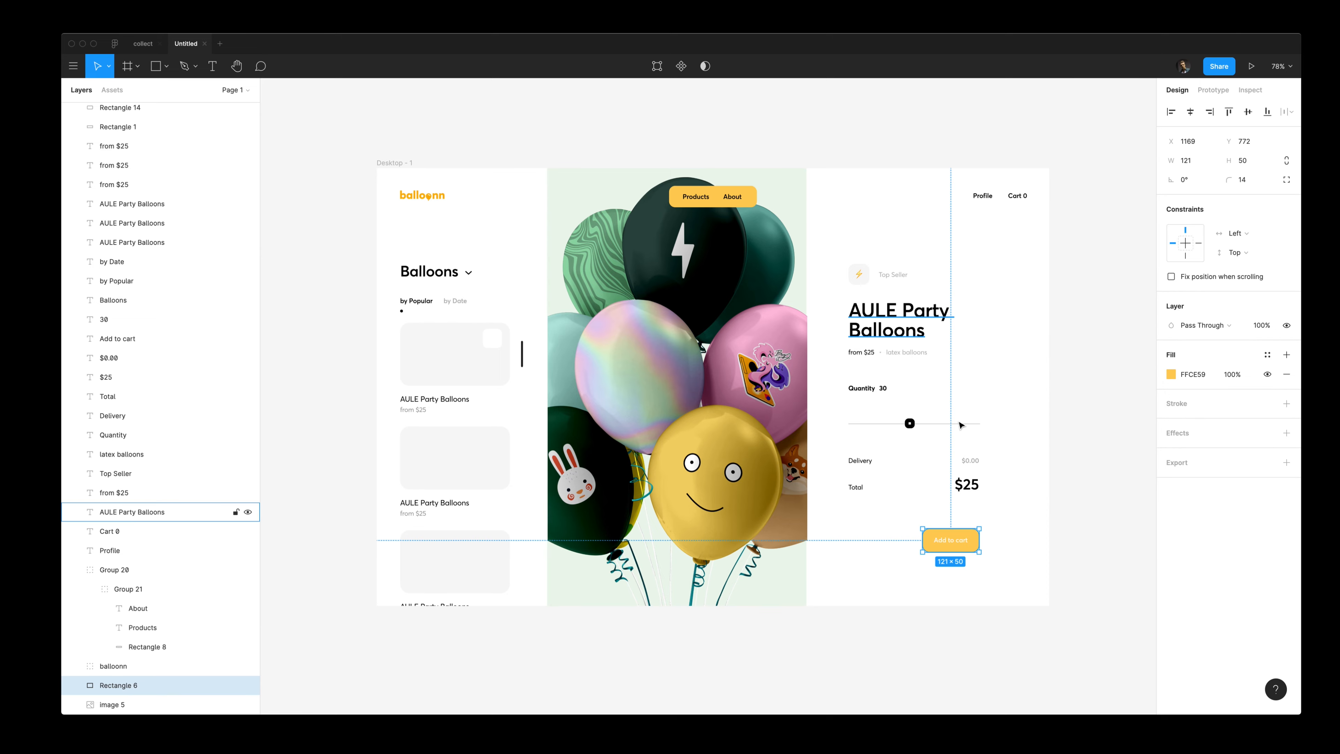
Step: Recolour the Add to cart label black, sampled from the product title
left_click(957, 540)
key("i")
left_click(906, 308)
left_click(1040, 328)
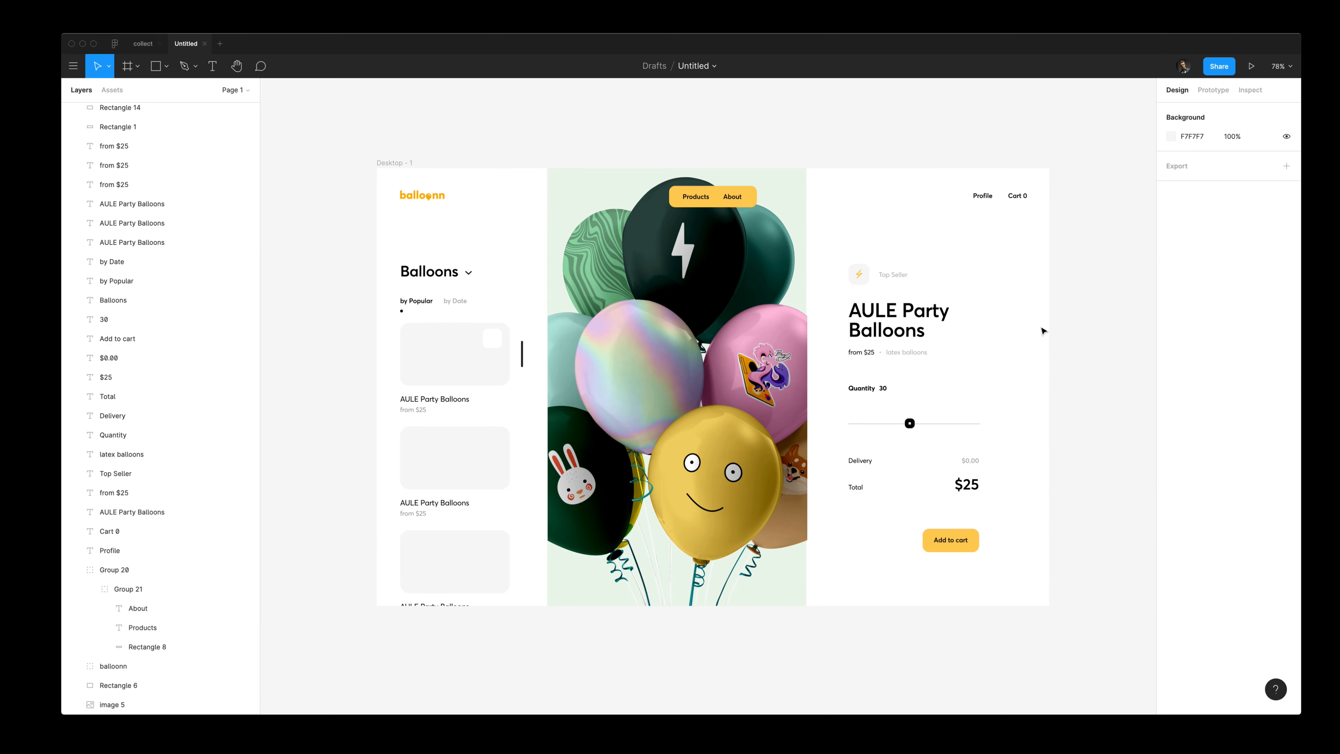
Step: Enlarge the lightning bolt and its grey tile to about 65 × 65 overall and shift the Top Seller label clear of it
scroll(906, 243, "up", 5)
left_click_drag(773, 329, 827, 280)
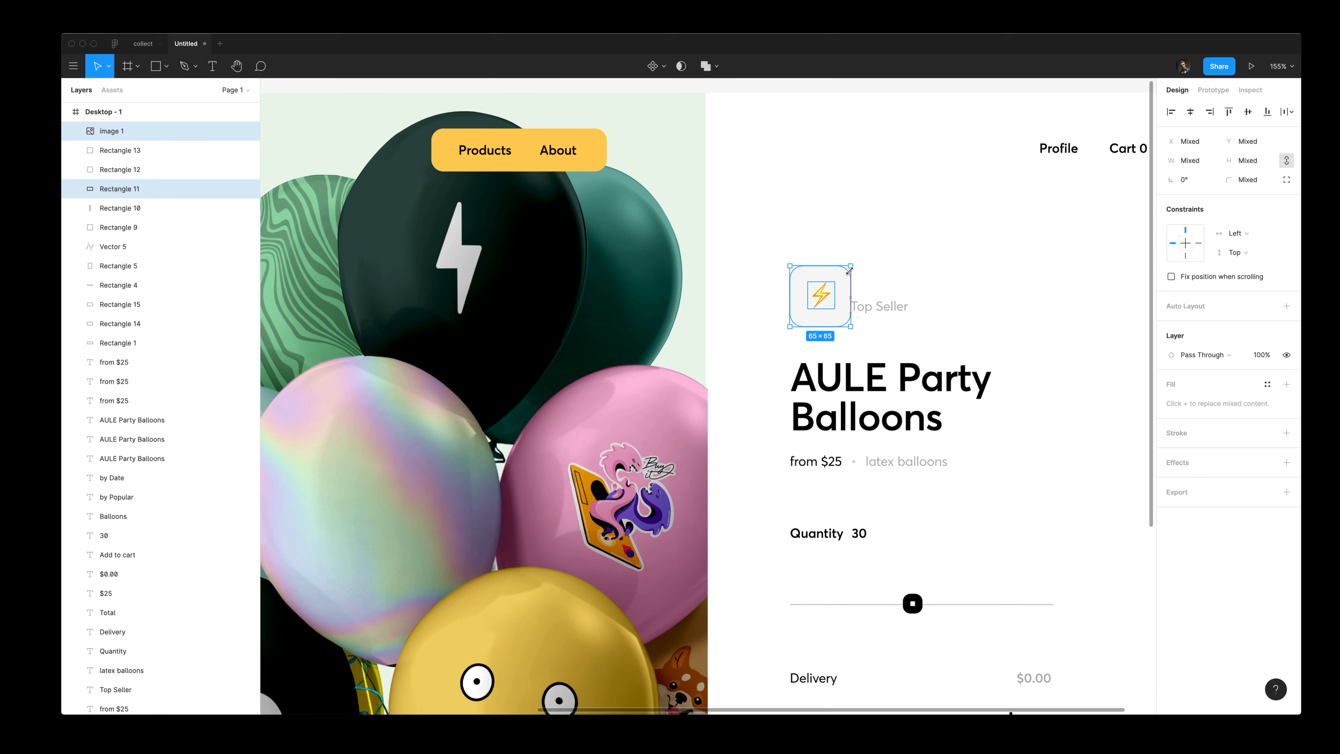
left_click_drag(881, 308, 895, 300)
key("minus")
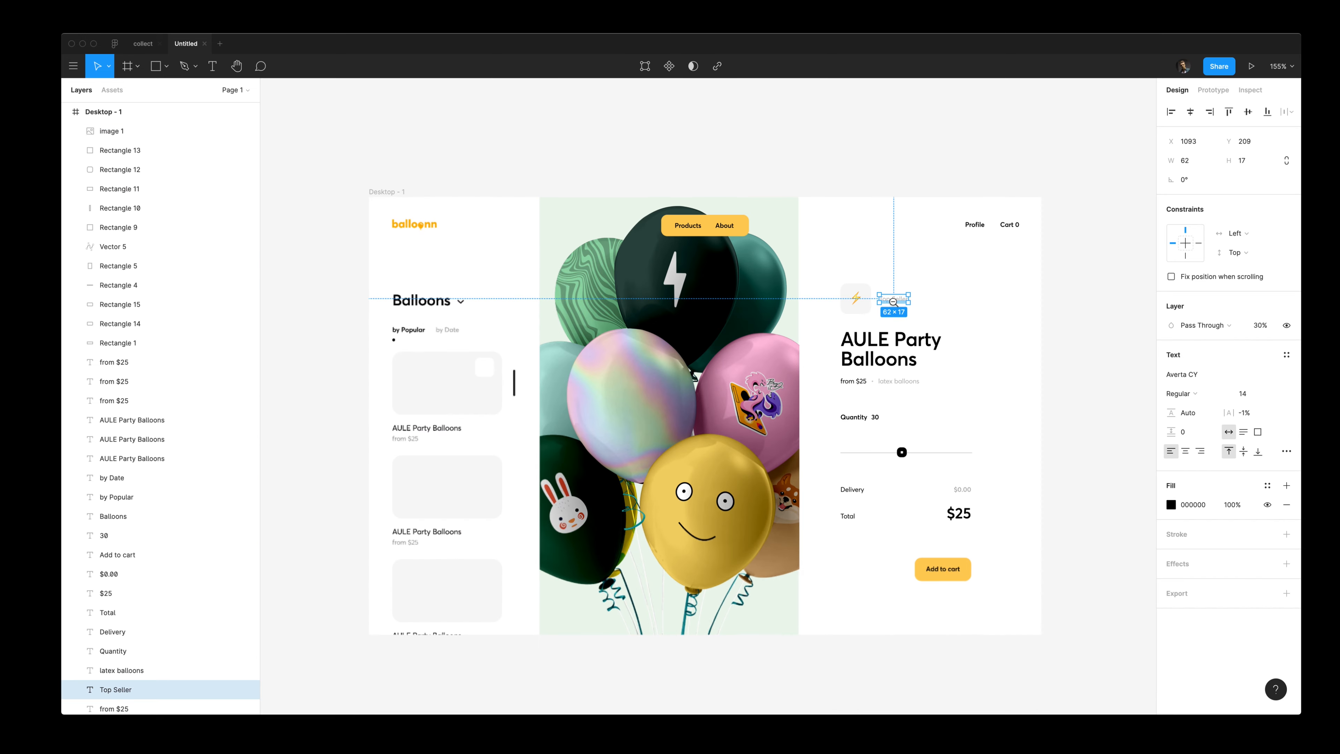
left_click(929, 309)
left_click(867, 290)
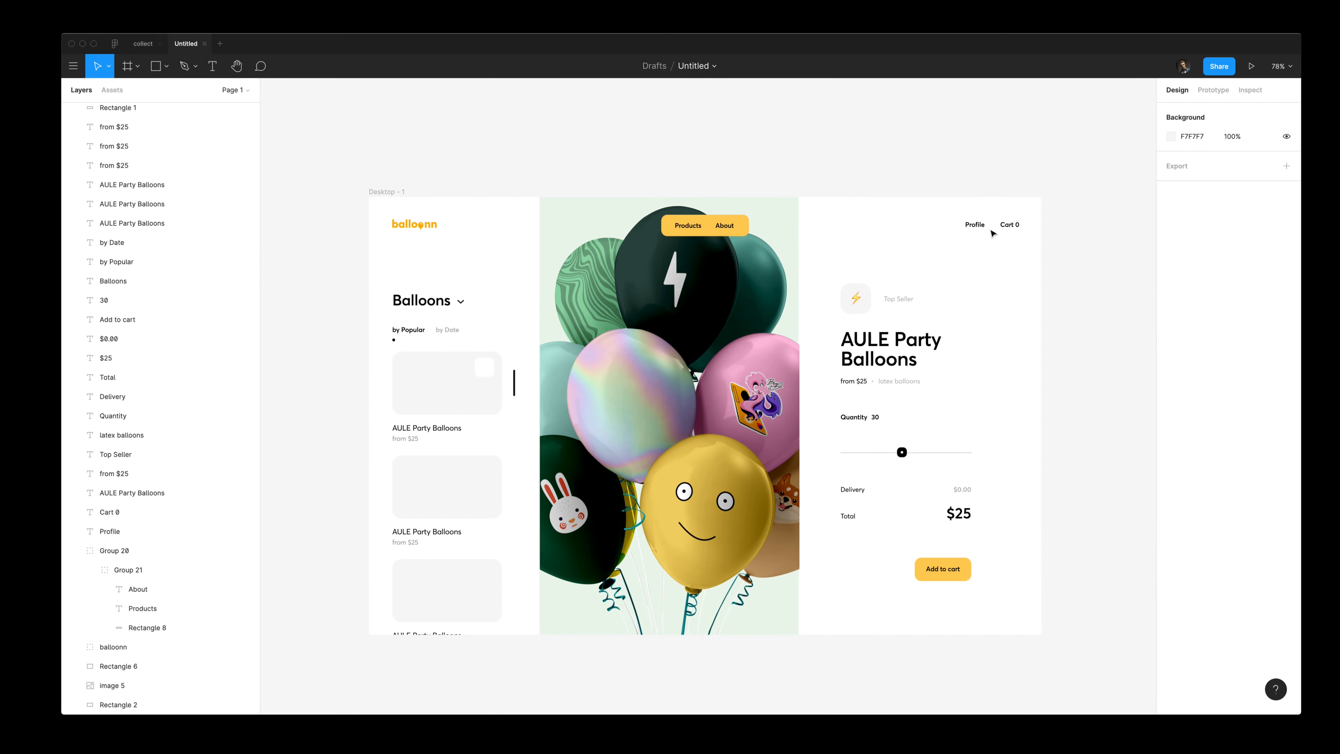
Step: Duplicate the navigation bar's yellow rectangle between Profile and the cart label and narrow it to about 35 × 46
scroll(990, 229, "up", 5)
left_click(496, 218)
left_click(495, 217, "super")
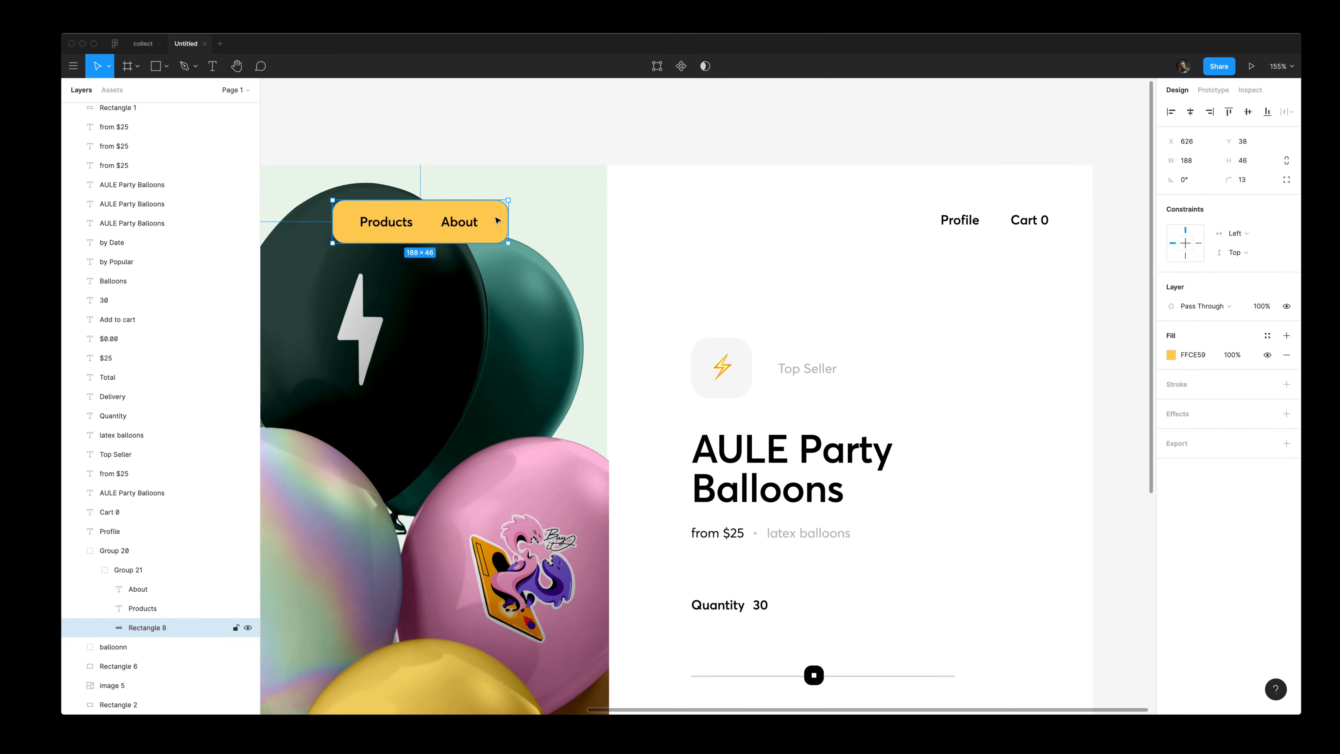
left_click_drag(497, 220, 1002, 221)
left_click_drag(838, 221, 969, 225)
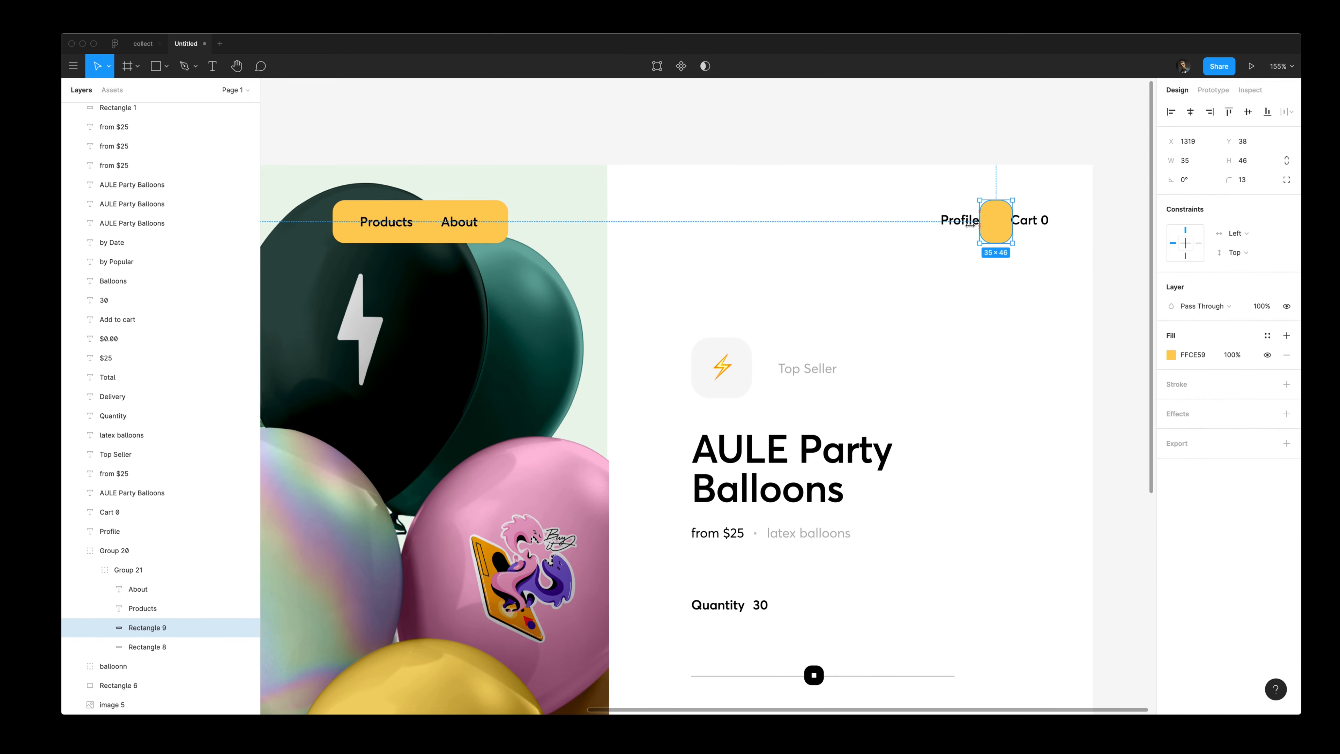
Step: Shorten the cart label to just "0"
left_click(1021, 220)
scroll(1002, 227, "left", 5)
scroll(1002, 227, "up", 2)
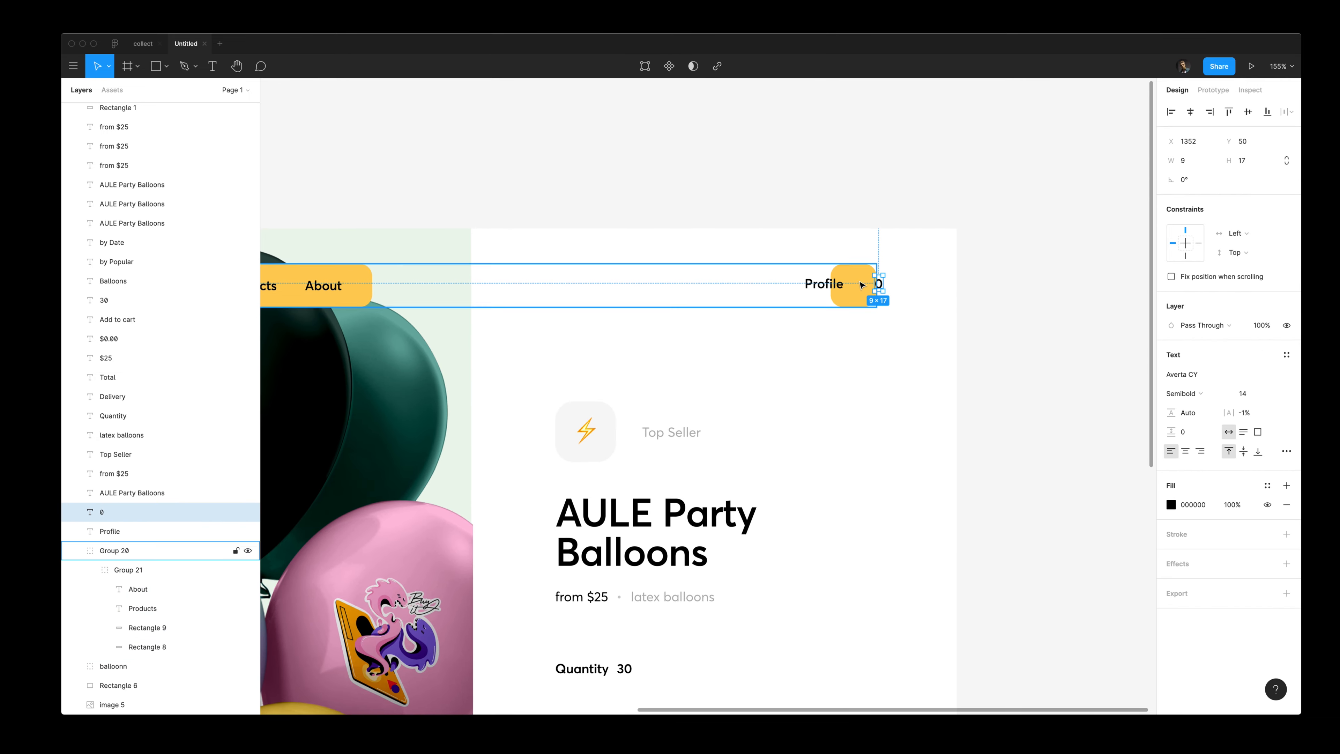
Step: Take the small yellow tile out of the navigation group, place it behind the "0" and centre the two on each other
left_click(879, 284, "shift")
left_click_drag(135, 506, 136, 504)
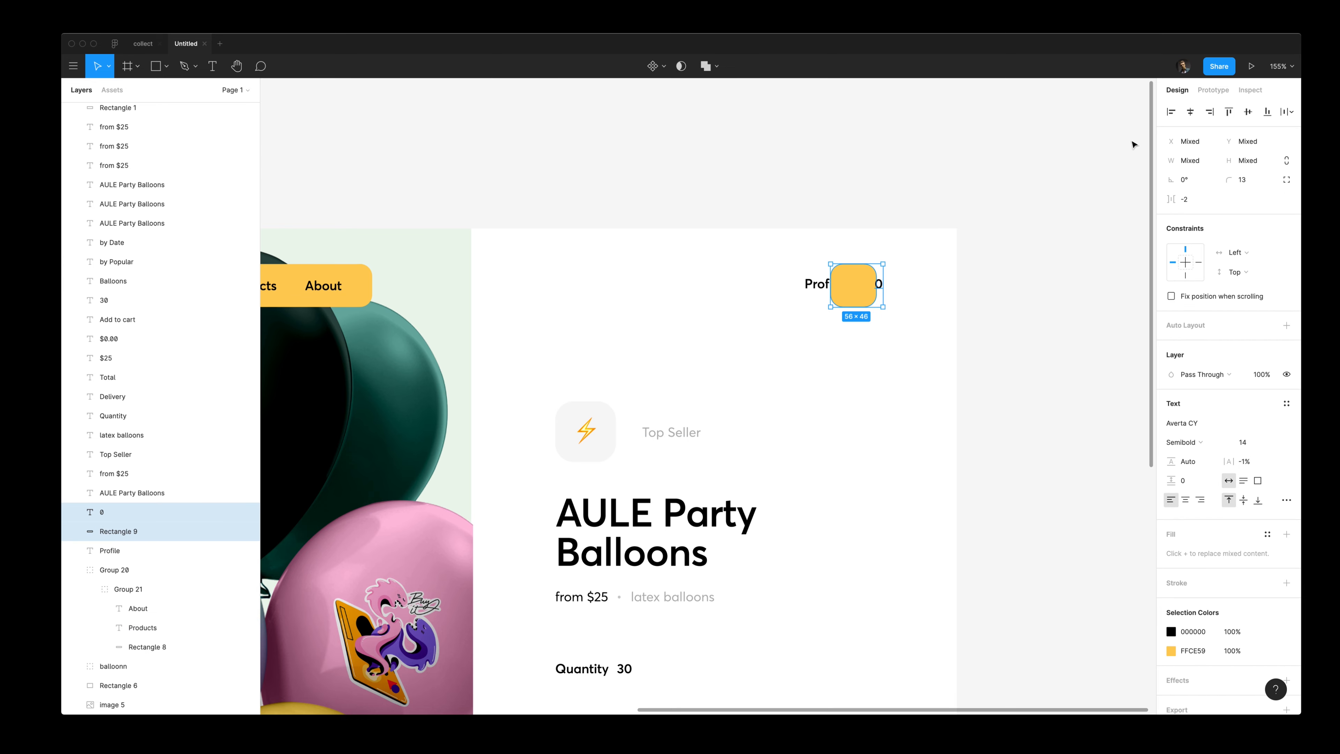
left_click(1191, 112)
left_click(1247, 111)
left_click(978, 276)
Step: Resize the yellow cart tile to 46 × 46 with the "0" centred on it
left_click(866, 288)
left_click(860, 286)
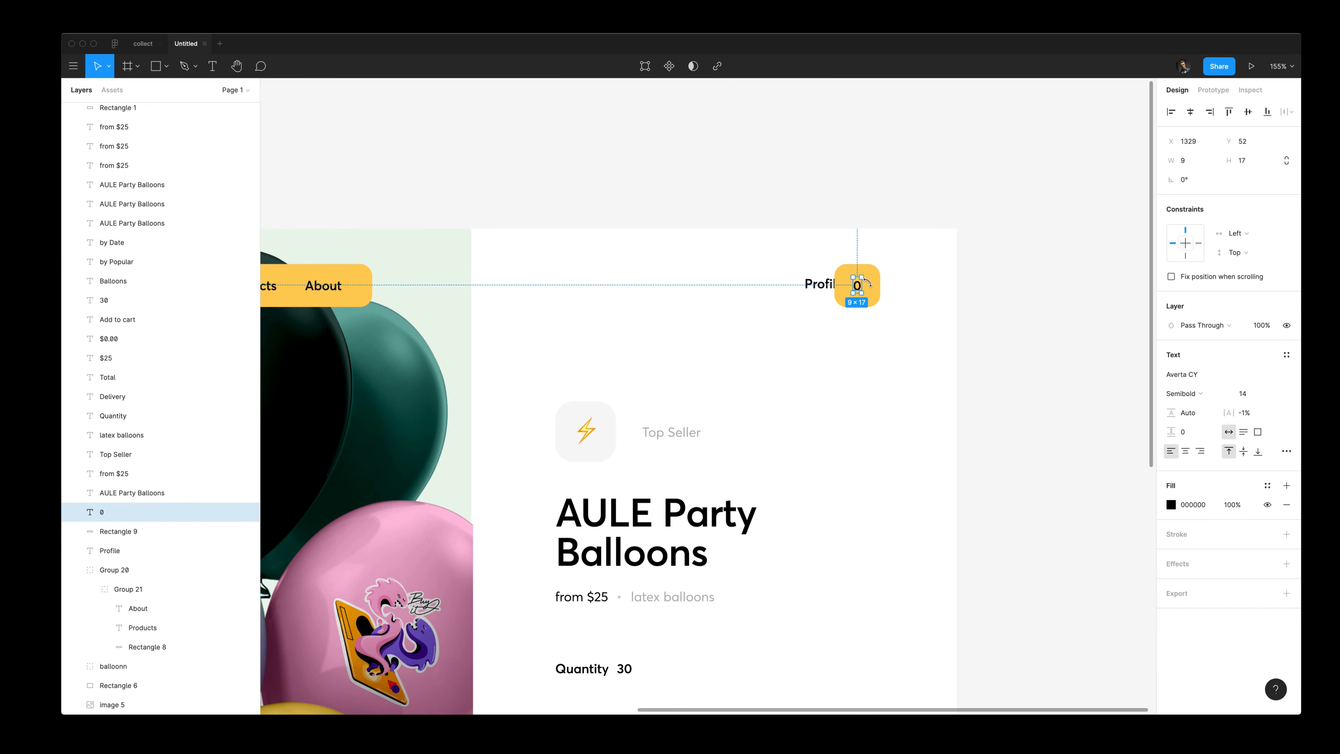
left_click(869, 285)
key("Right")
key("Right")
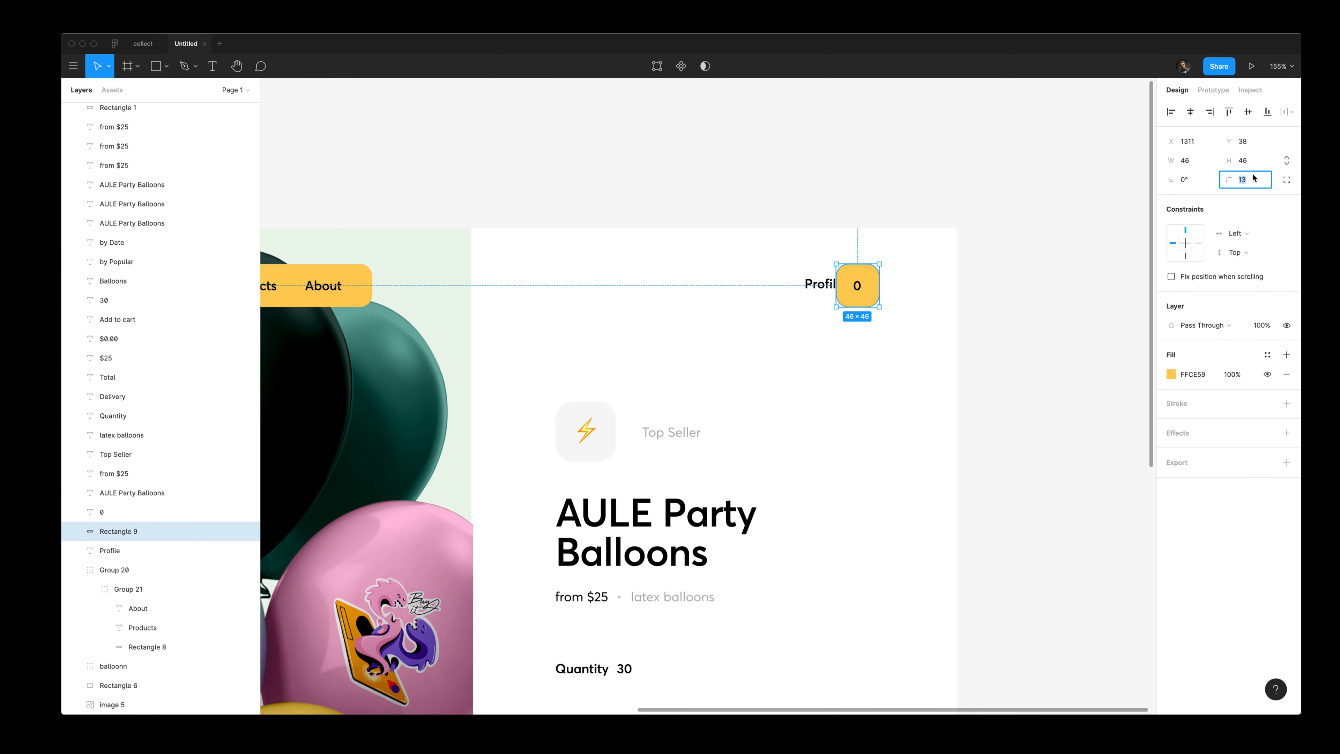
Step: Move the yellow cart tile together with its "0" to the right, clear of the Profile label
left_click(856, 286, "shift")
left_click_drag(857, 286, 890, 287)
key("Left")
key("Left")
key("Left")
left_click(876, 345)
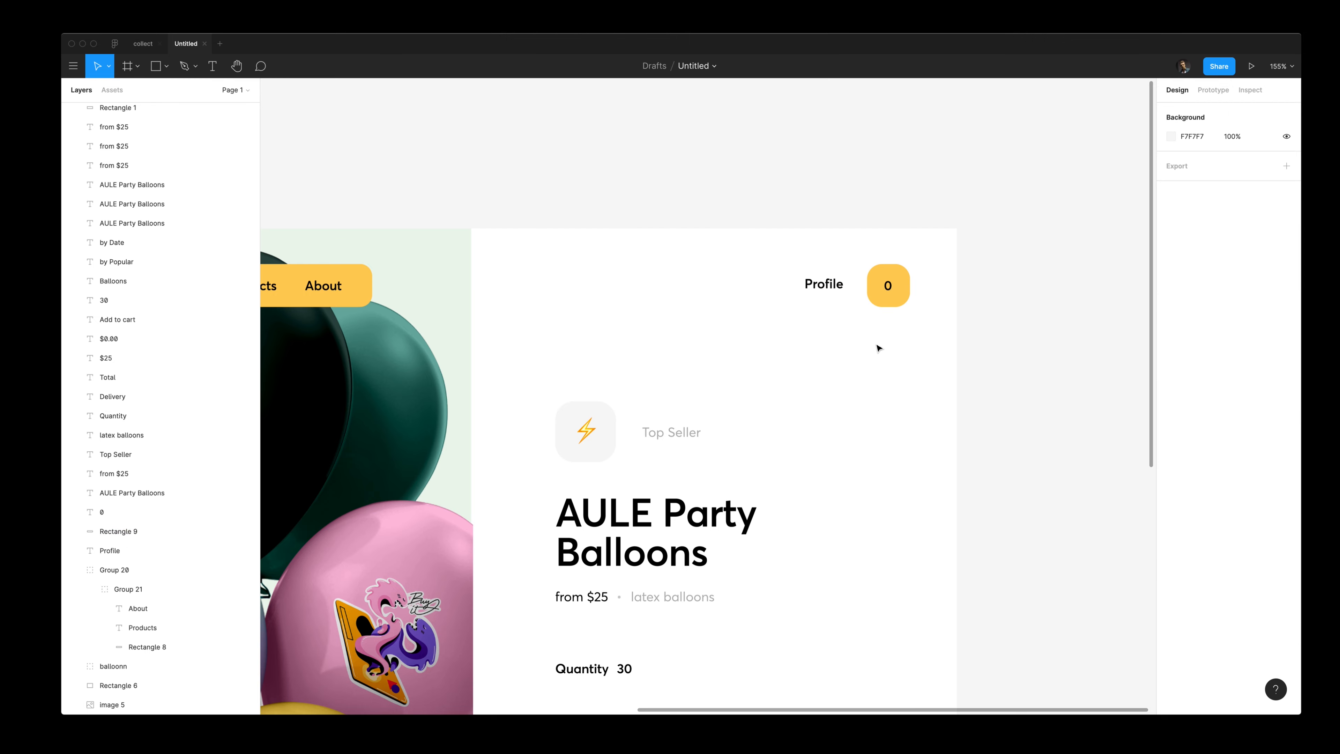
Step: Draw a 30 × 30 circle below the Profile label with no fill and a centred black stroke of weight 2
key("o")
left_click_drag(799, 338, 826, 364)
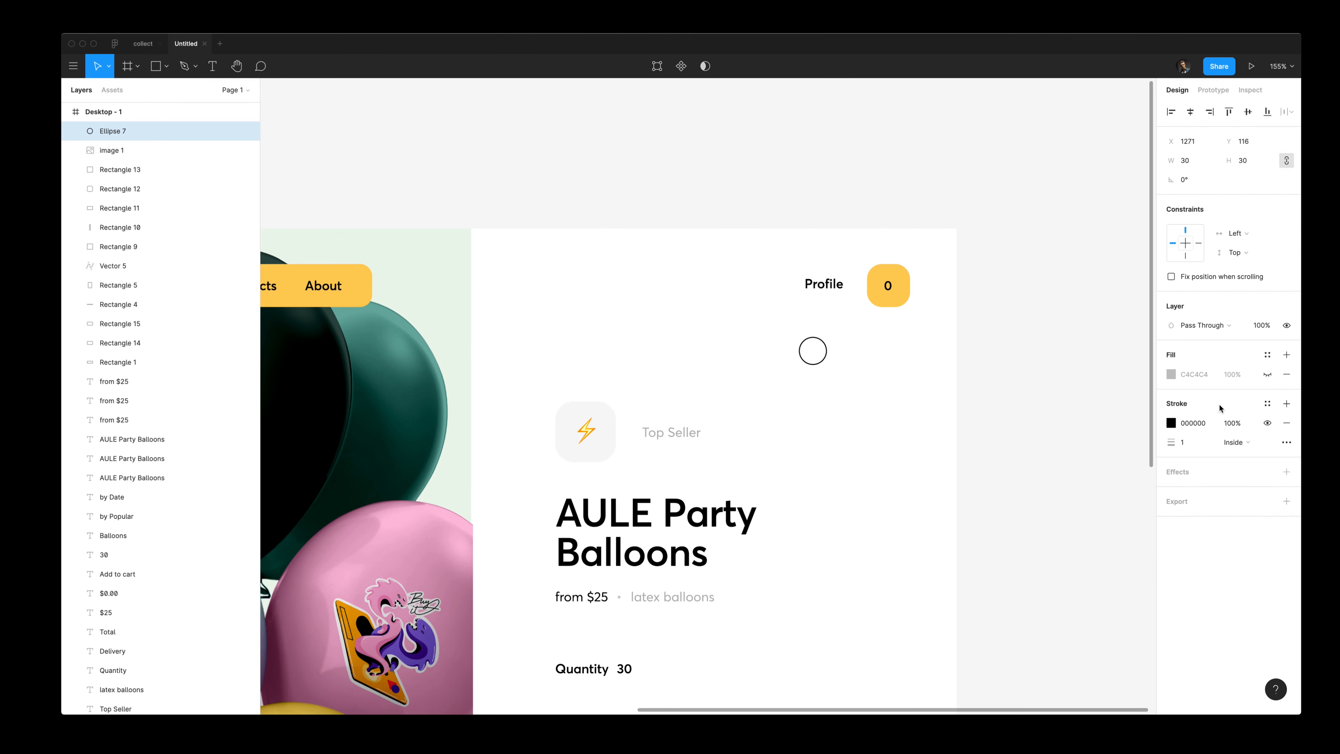
key("Up")
left_click(1235, 442)
left_click(1240, 426)
left_click(879, 418)
key("z")
left_click(832, 337)
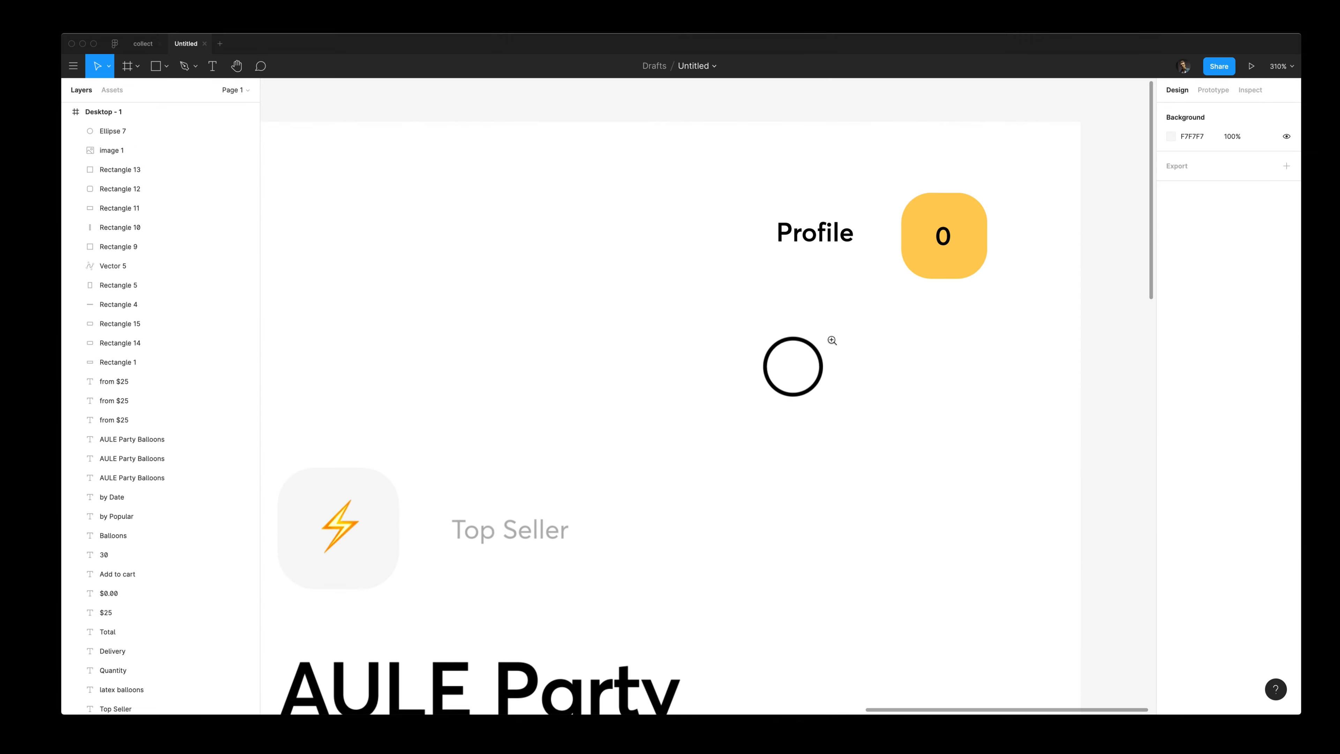
Step: Build a figure beside the Profile label from a circle of about 18 × 18 and a duplicated 26 × 26 circle directly beneath it
scroll(832, 341, "up", 3)
mouse_move(763, 454)
left_mouse_down()
mouse_move(722, 312)
mouse_move(705, 326)
mouse_move(713, 396)
mouse_move(733, 363)
left_mouse_up()
key("z")
left_click(697, 336)
key("Down")
key("Down")
key("Down")
key("Down")
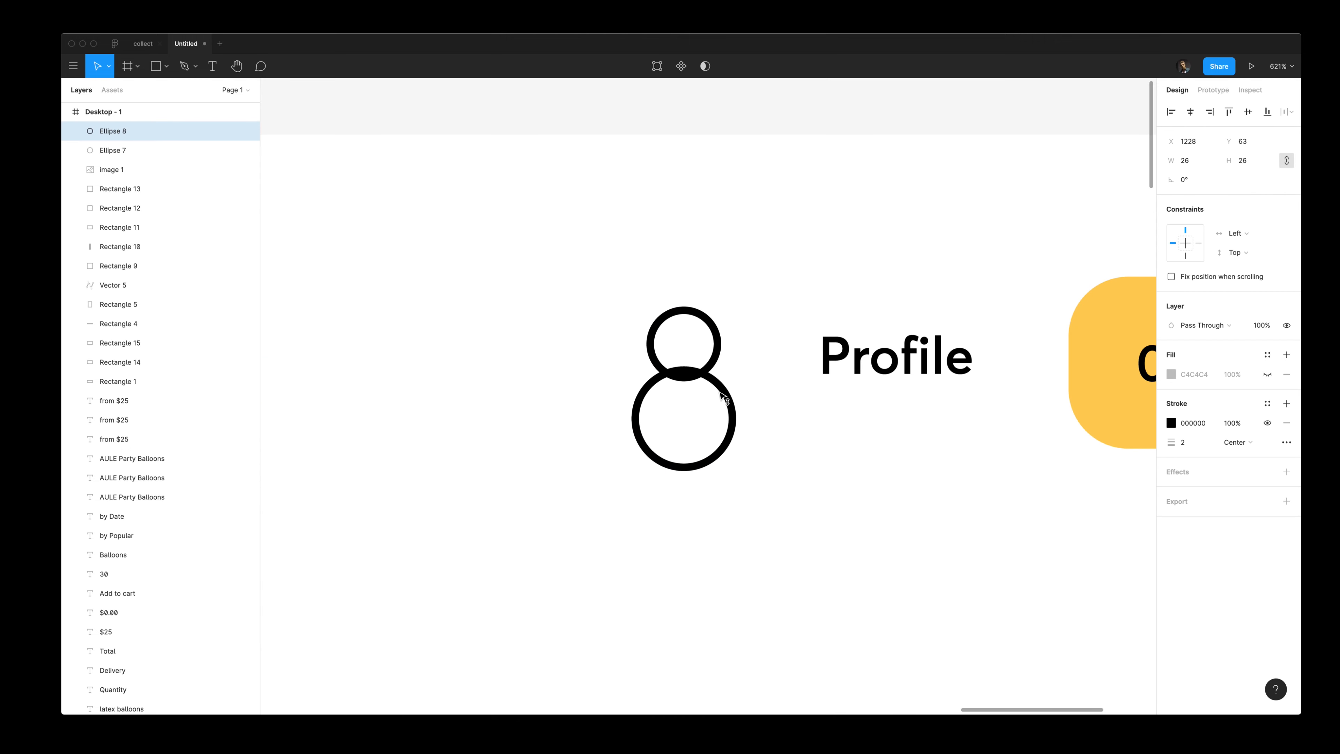
Step: Cut the figure's lower circle down to its upper half and enlarge the resulting arc to 32 × 16
key("Return")
left_click(684, 475)
key("BackSpace")
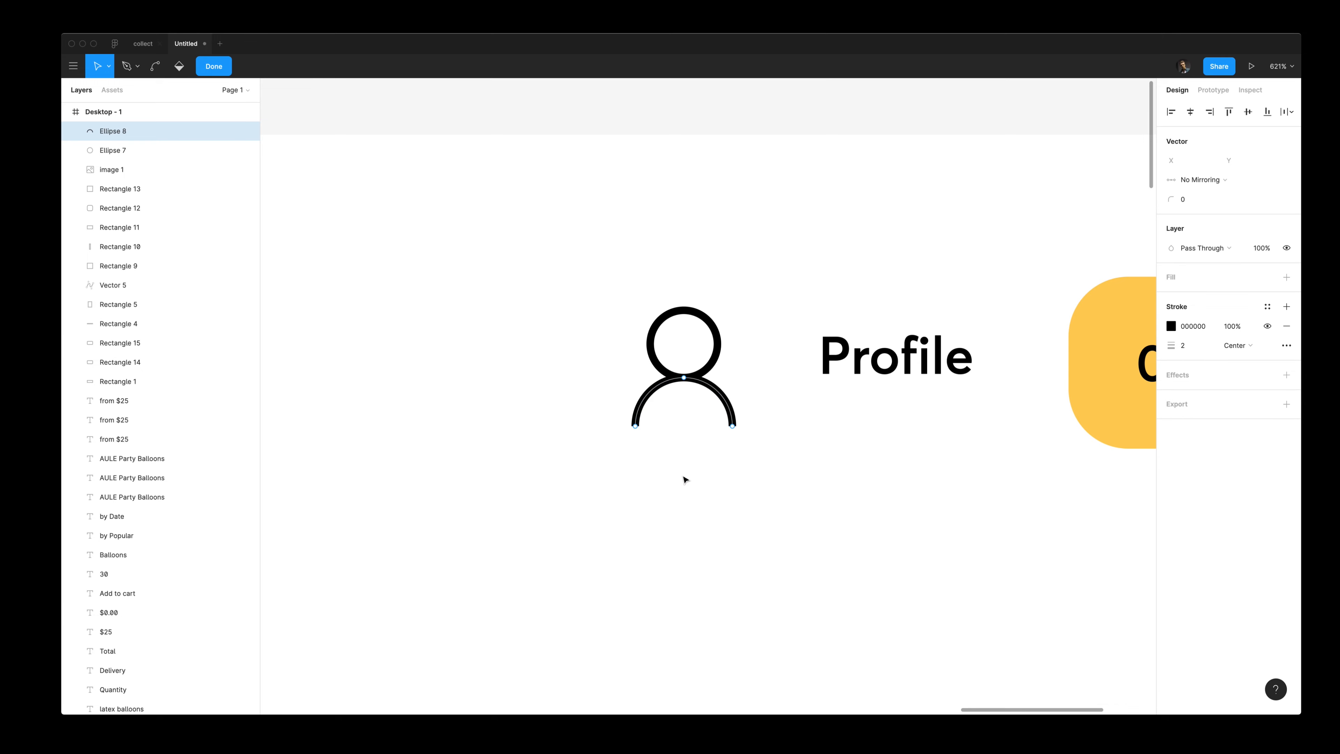
key("Return")
left_click_drag(732, 378, 743, 371)
key("Down")
key("Down")
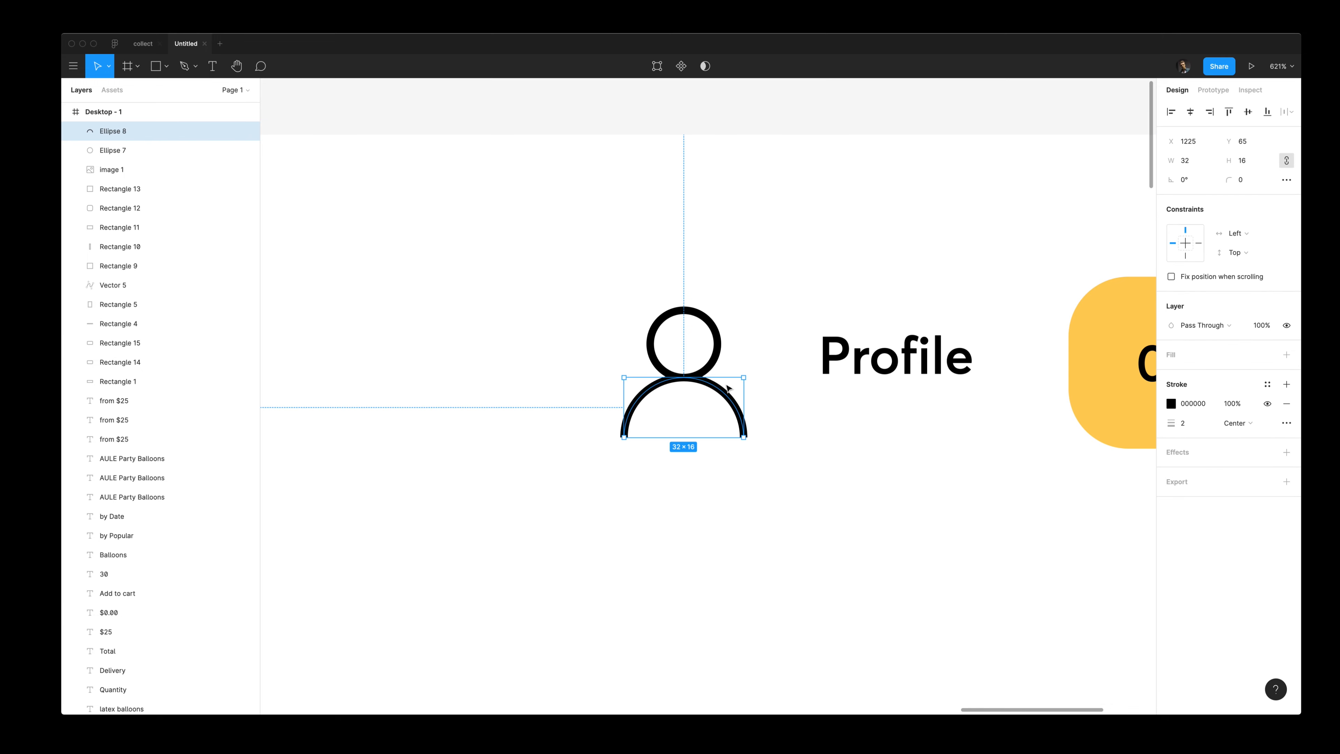
Step: Give the shoulder arc's stroke round end caps
left_click(1285, 423)
left_click(1076, 471)
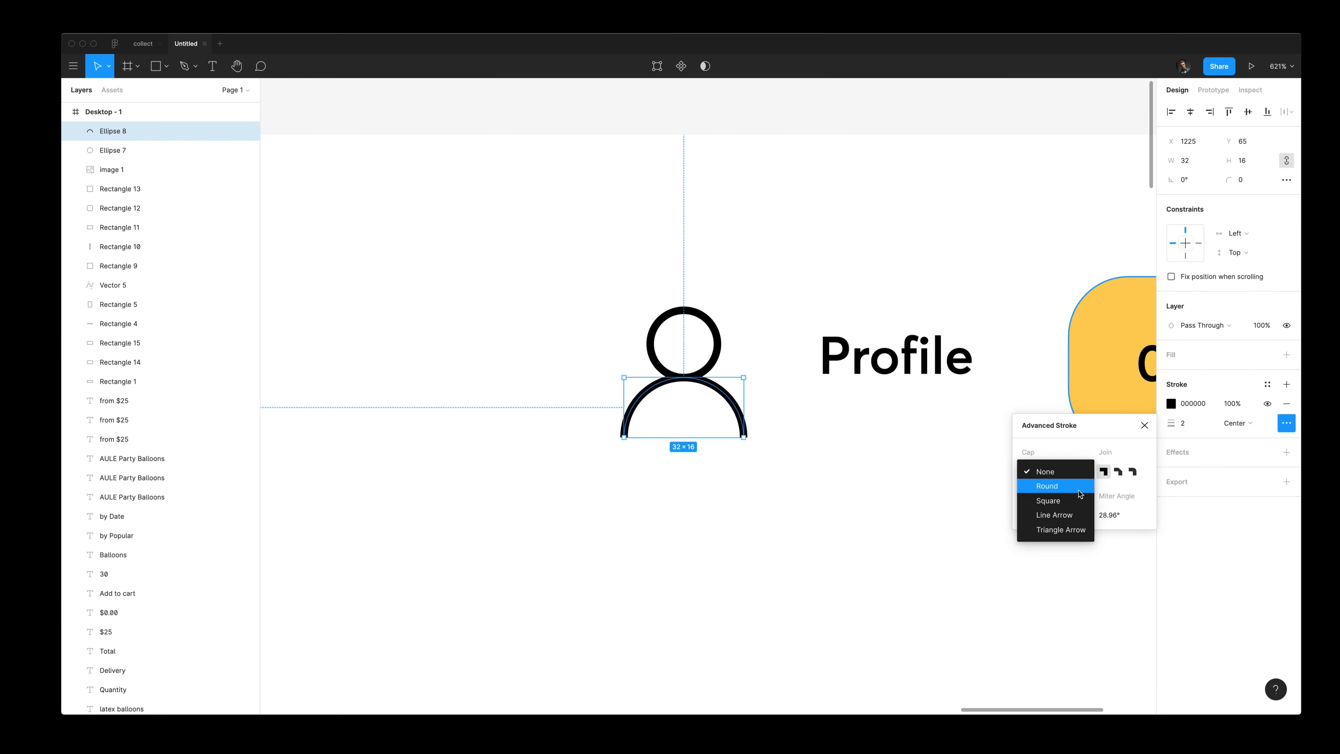
left_click(1078, 488)
left_click(828, 452)
Step: Group the head circle with the shoulder arc and scale the profile icon down to 16 × 17
left_click(717, 355)
left_click(732, 404, "shift")
key("super+g")
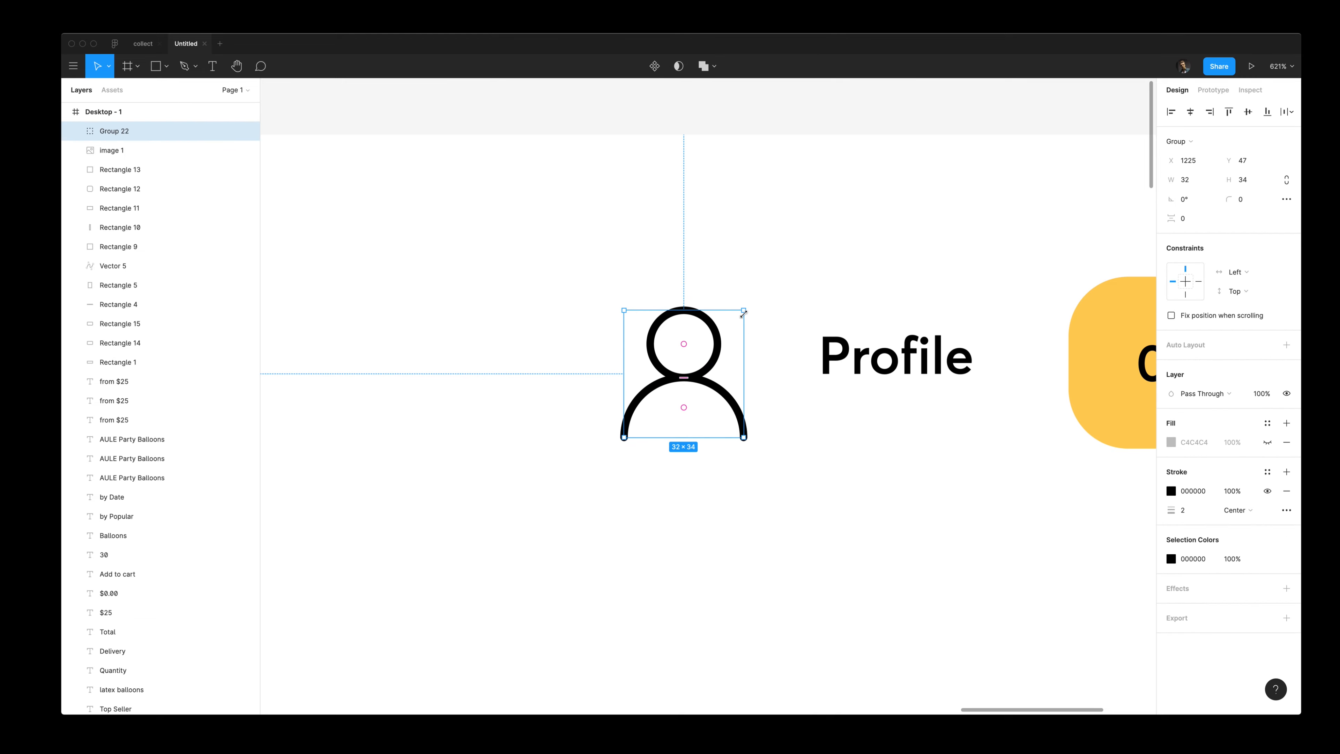
left_click_drag(744, 311, 700, 380)
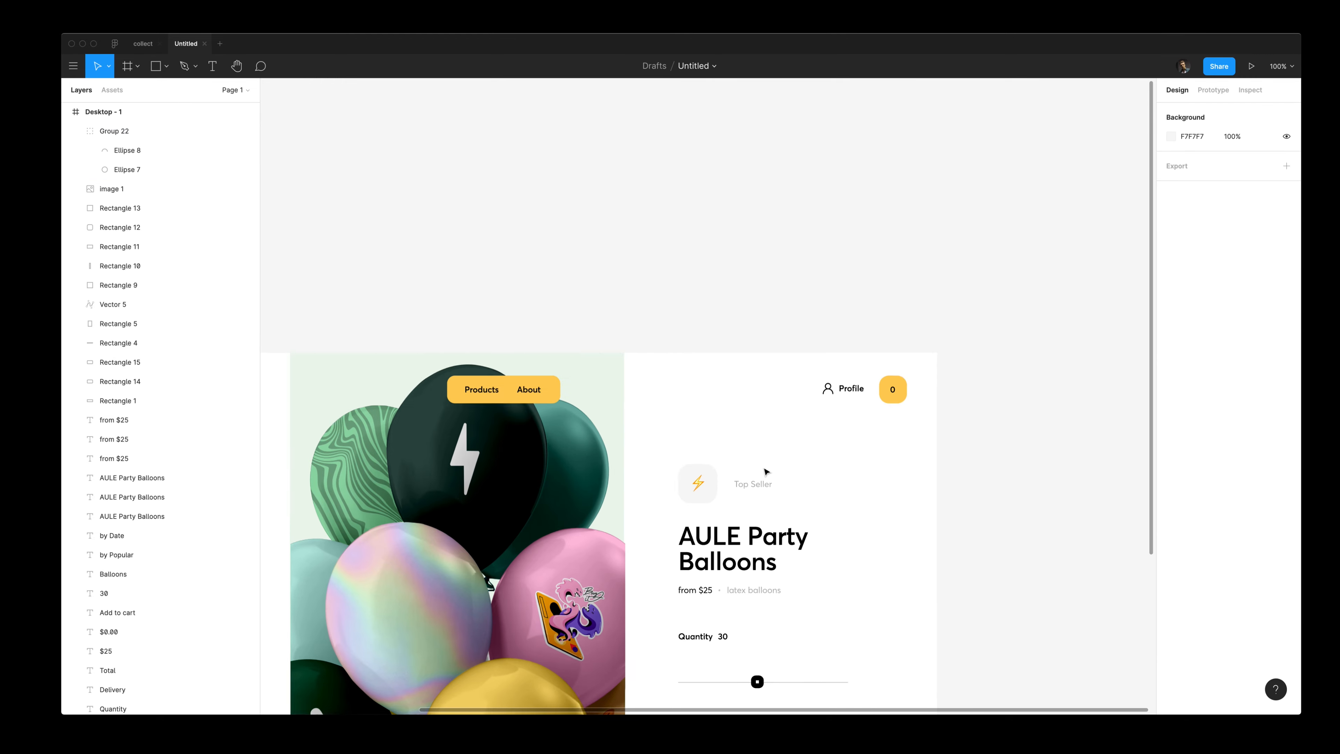
Step: Delete the Profile text label beside the new profile icon
scroll(766, 470, "down", 2)
left_click(883, 318)
key("BackSpace")
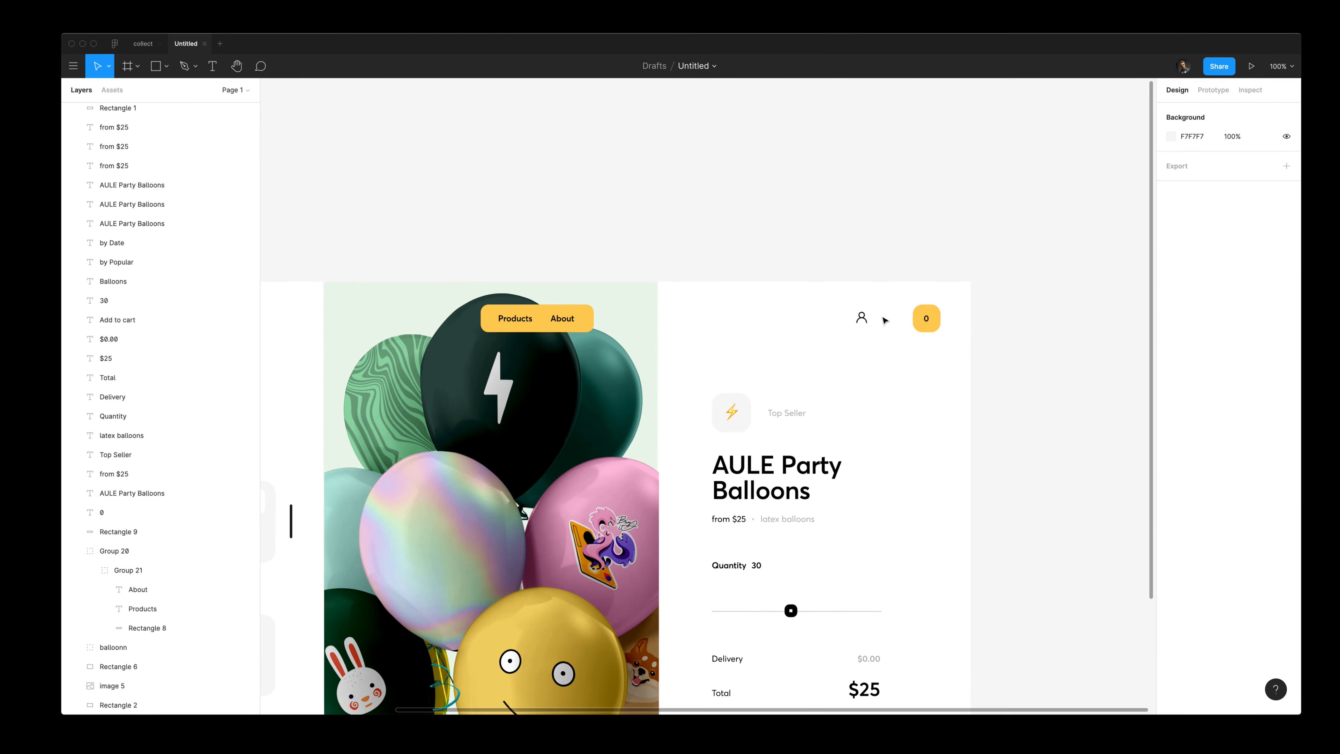
Step: Try a thicker stroke on the profile icon and undo the change
left_click(861, 317)
key("Return")
left_click(882, 368)
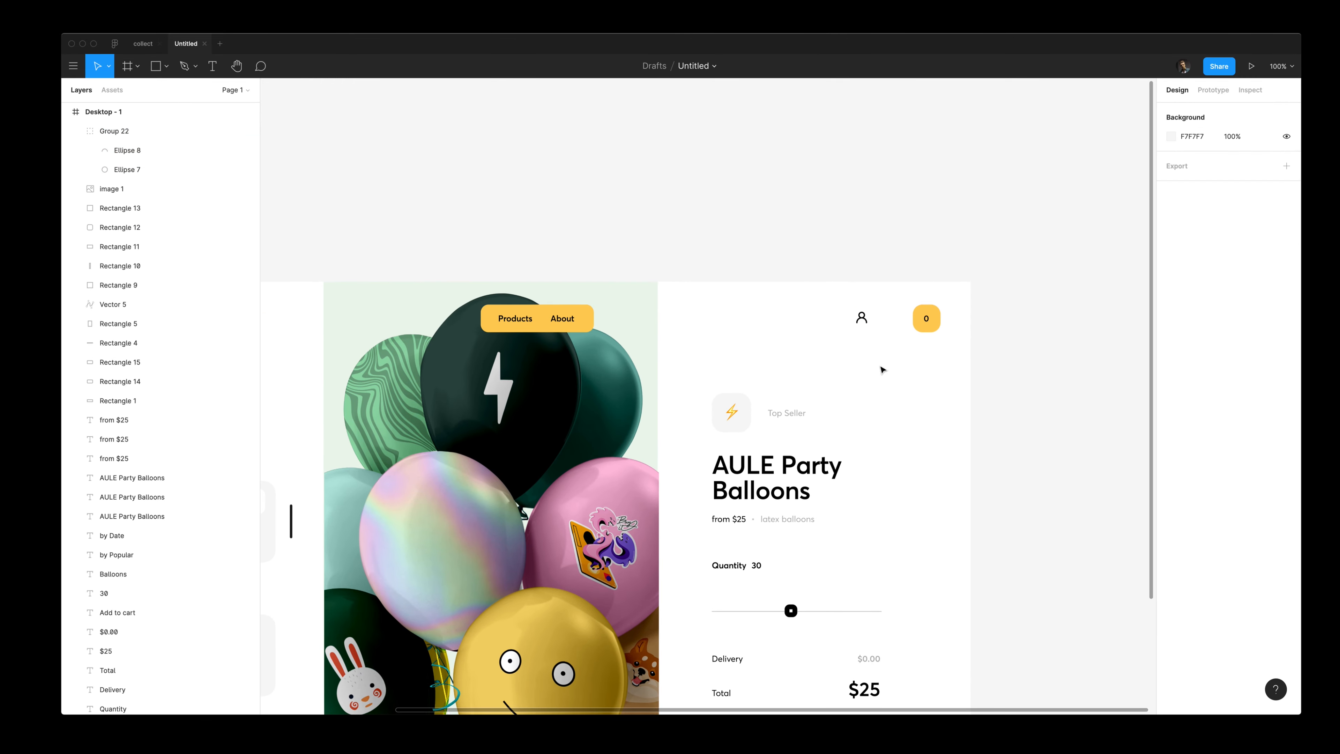
key("super+z")
key("super+z")
Step: Move the profile icon right towards the yellow cart tile and level it with the "0"
left_click_drag(882, 342, 836, 304)
key("shift+Right")
key("shift+Right")
key("shift+Right")
key("shift+Right")
key("Down")
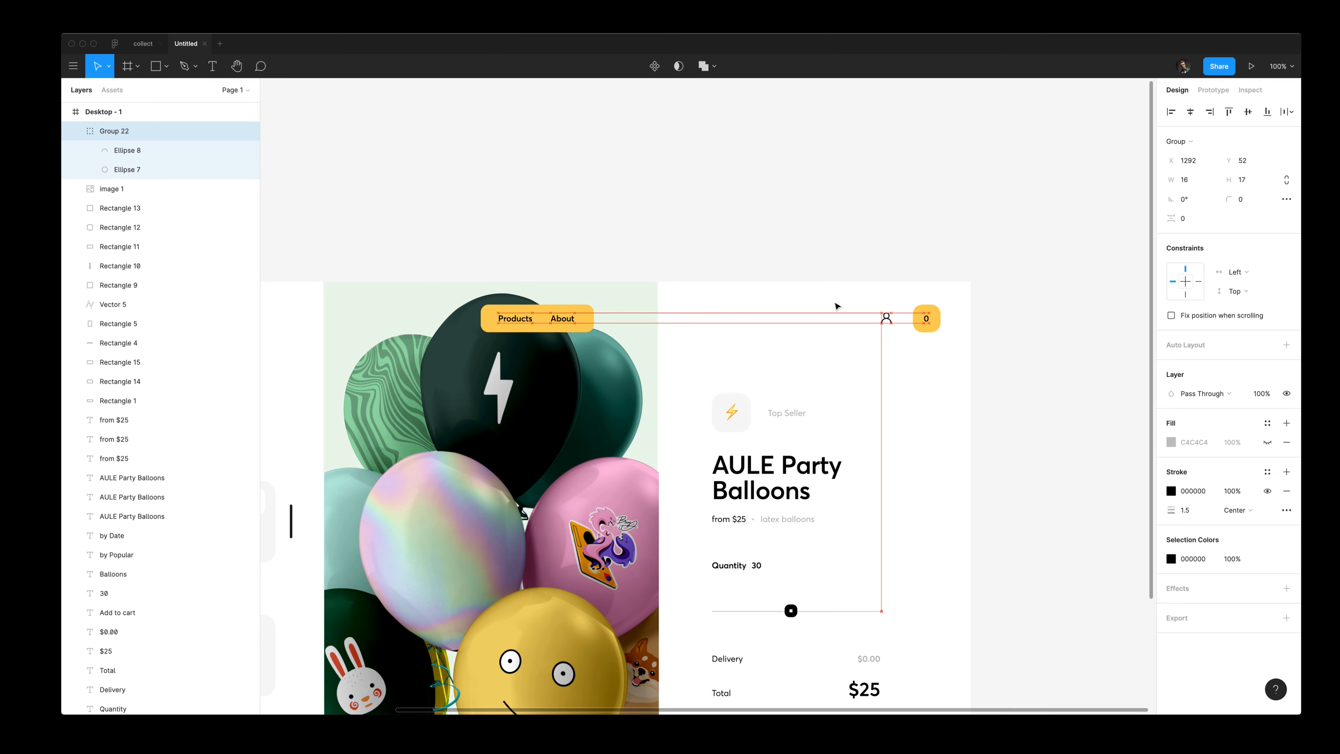
key("Right")
key("Right")
scroll(835, 305, "down", 3)
left_click(802, 260)
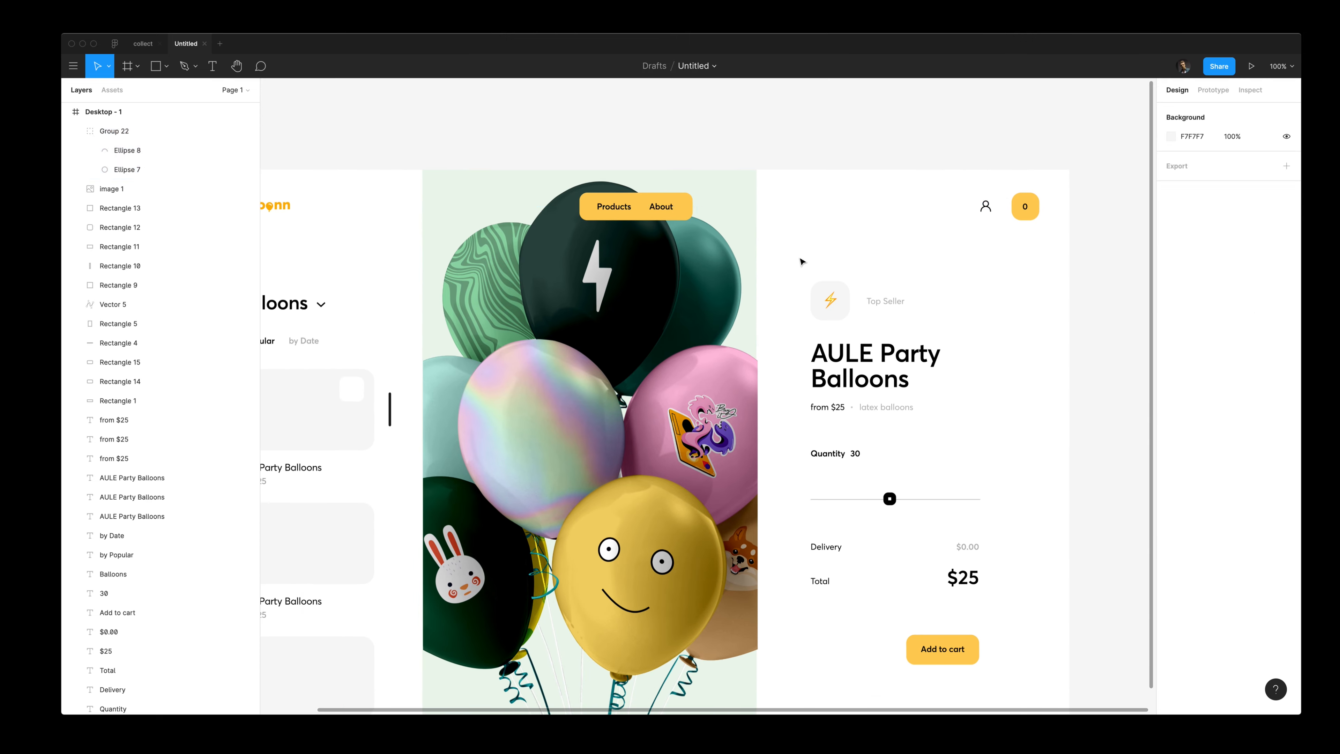
Step: Right-align the delivery price, the total price and the Add to cart button with the quantity slider line
scroll(802, 260, "down", 2)
left_click_drag(882, 454, 917, 516)
key("alt")
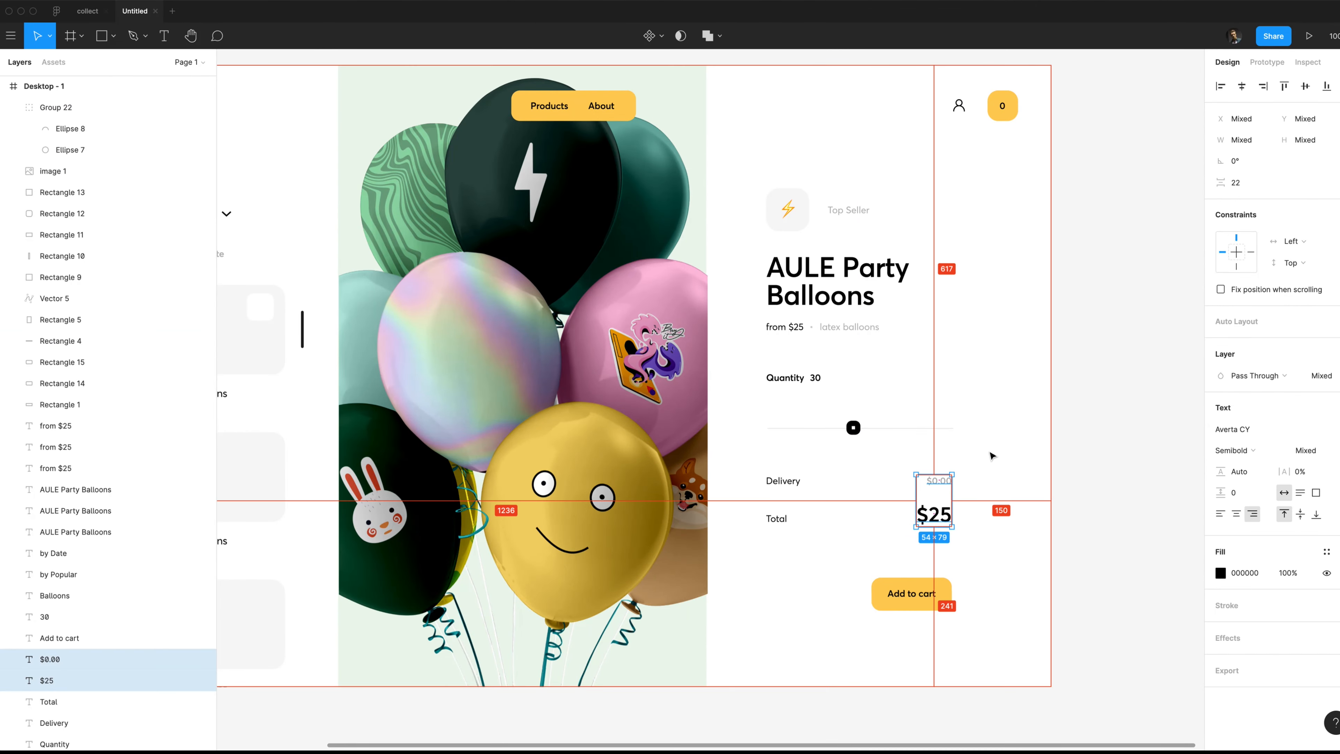
left_click(947, 428, "shift")
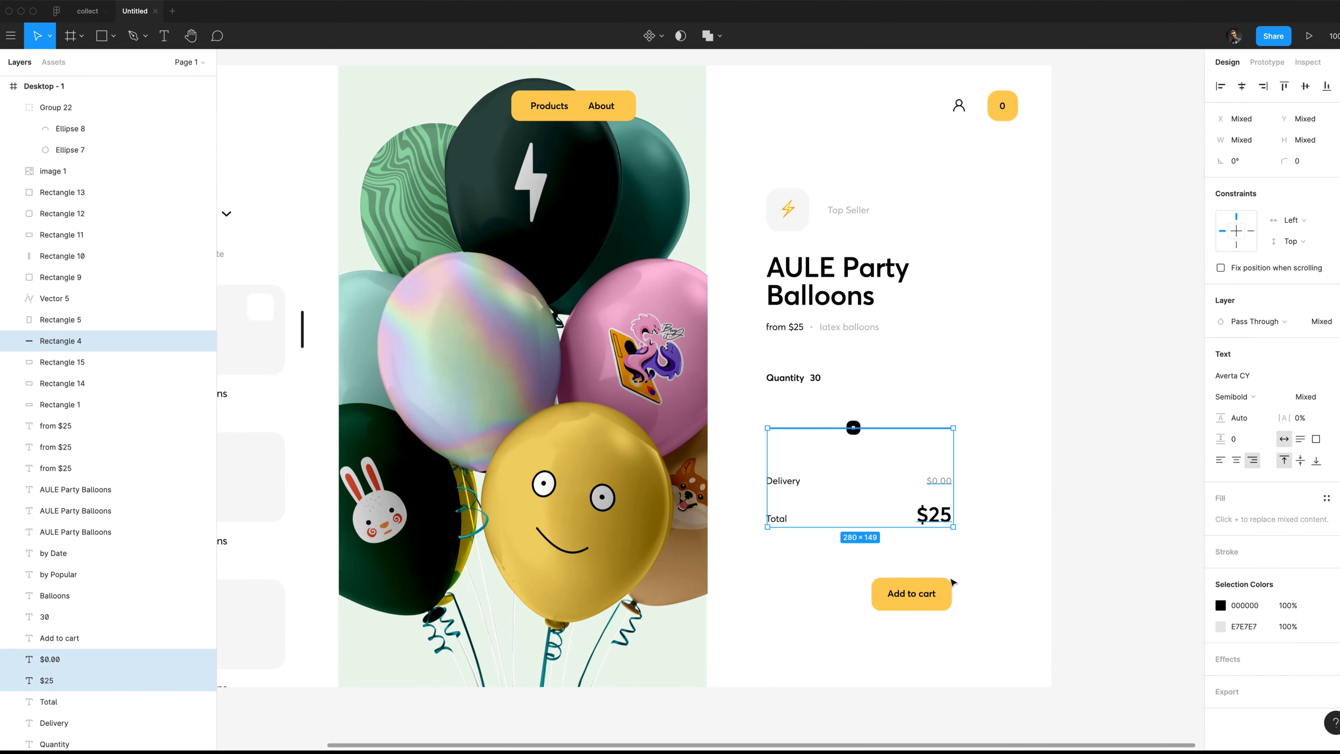
left_click(944, 586, "shift")
left_click(1263, 86)
left_click(912, 593)
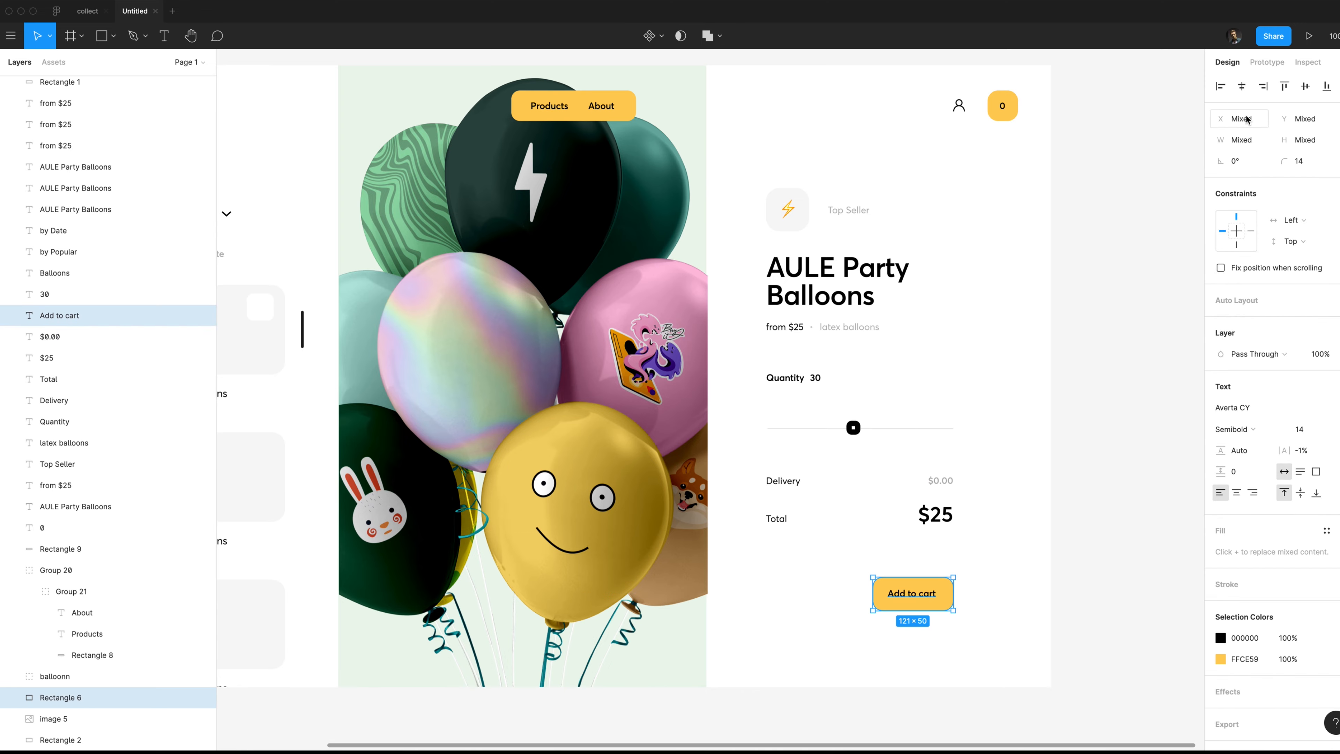
left_click(1159, 321)
Step: Shift the Delivery label right and draw a 42 × 32 rectangle with corner radius 10 in front of it
scroll(1037, 464, "down", 5)
scroll(1005, 596, "up", 5)
left_click(829, 314)
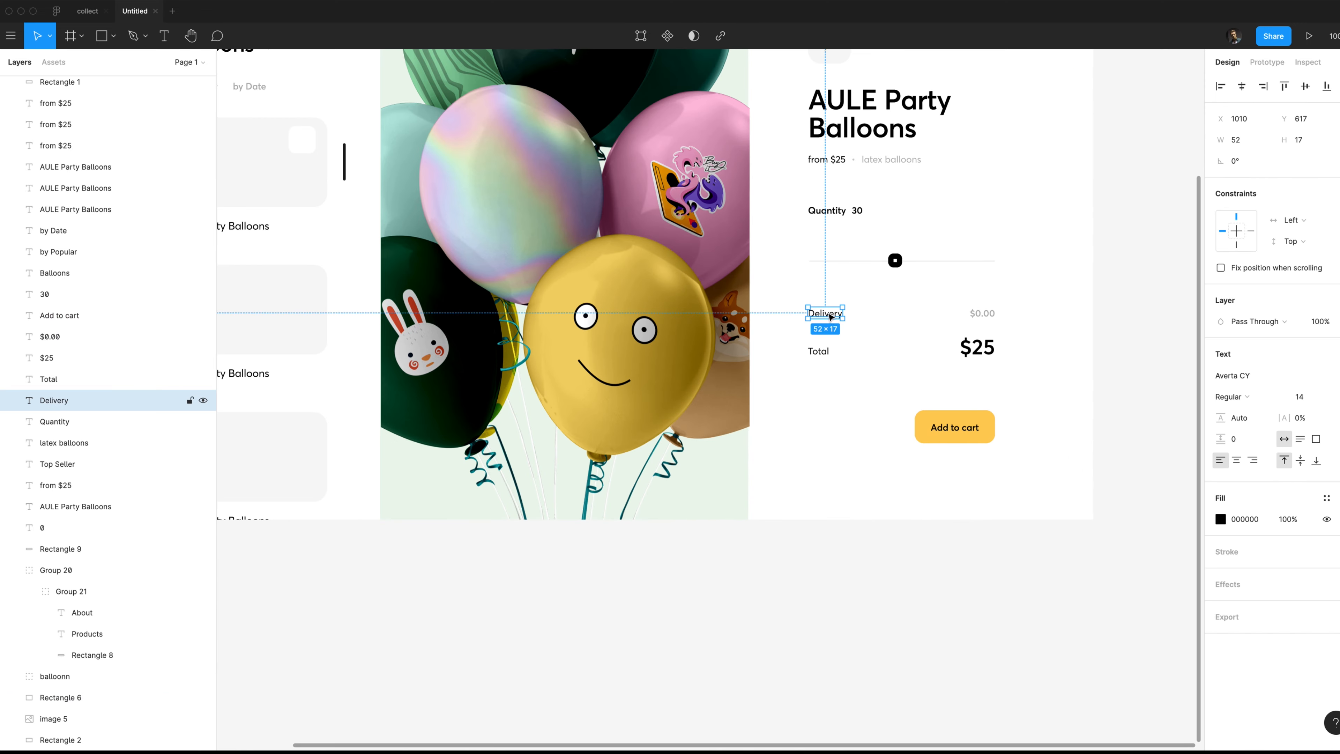
scroll(831, 319, "up", 5)
key("Escape")
key("r")
mouse_move(764, 301)
left_mouse_down()
mouse_move(827, 342)
mouse_move(892, 323)
left_mouse_up()
left_click(806, 323)
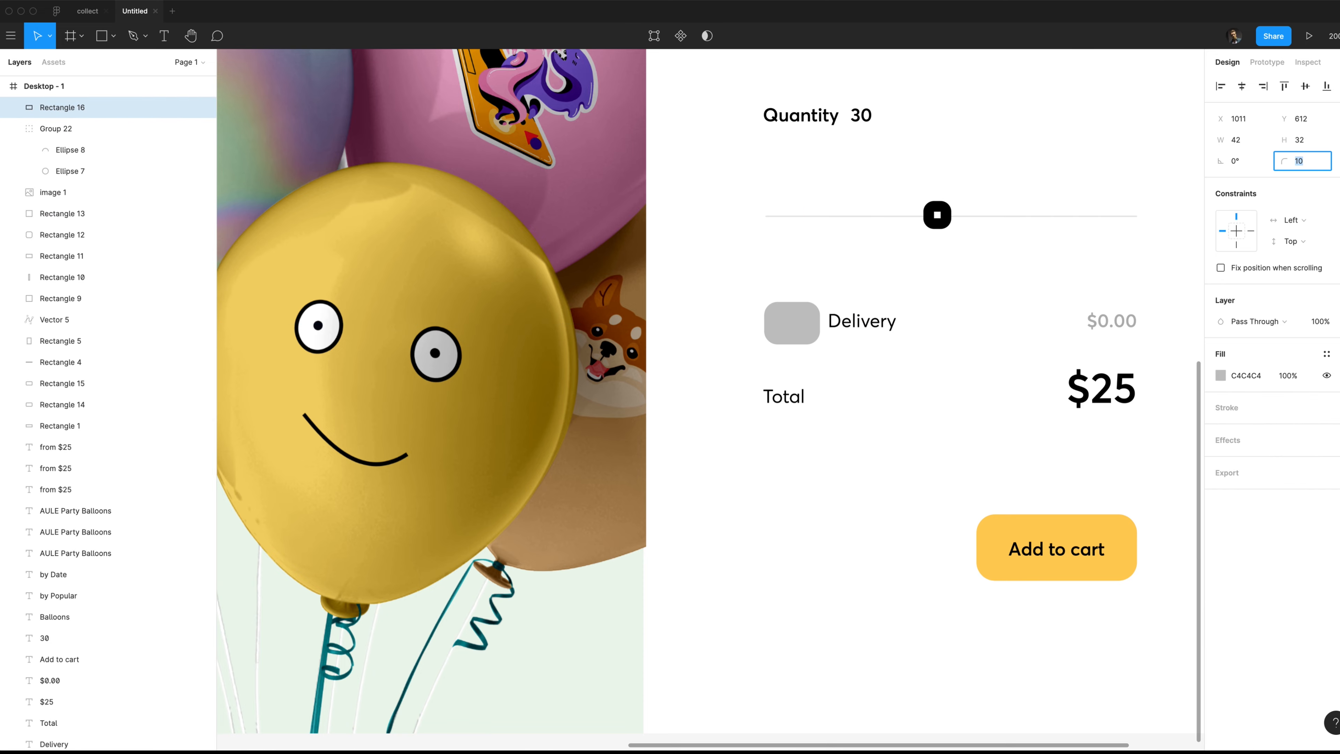
left_click(928, 298)
Step: Fill the new delivery tile with F7F7F7 sampled from the lightning tile above the product title
scroll(929, 298, "up", 6)
left_click(772, 714)
key("i")
left_click(810, 161)
scroll(881, 480, "down", 6)
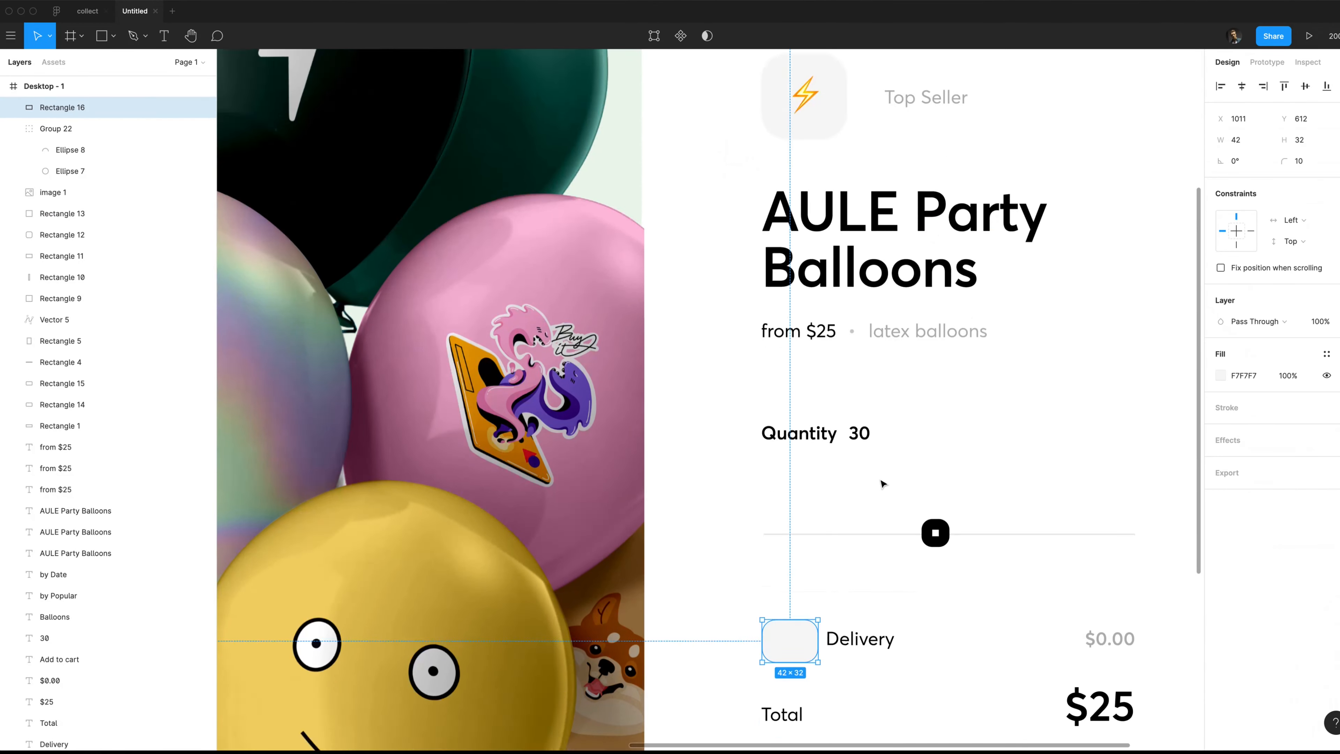
Step: Enlarge the delivery tile to 60 × 40 and nudge it up to Y 609
scroll(855, 327, "up", 5)
scroll(835, 427, "up", 2)
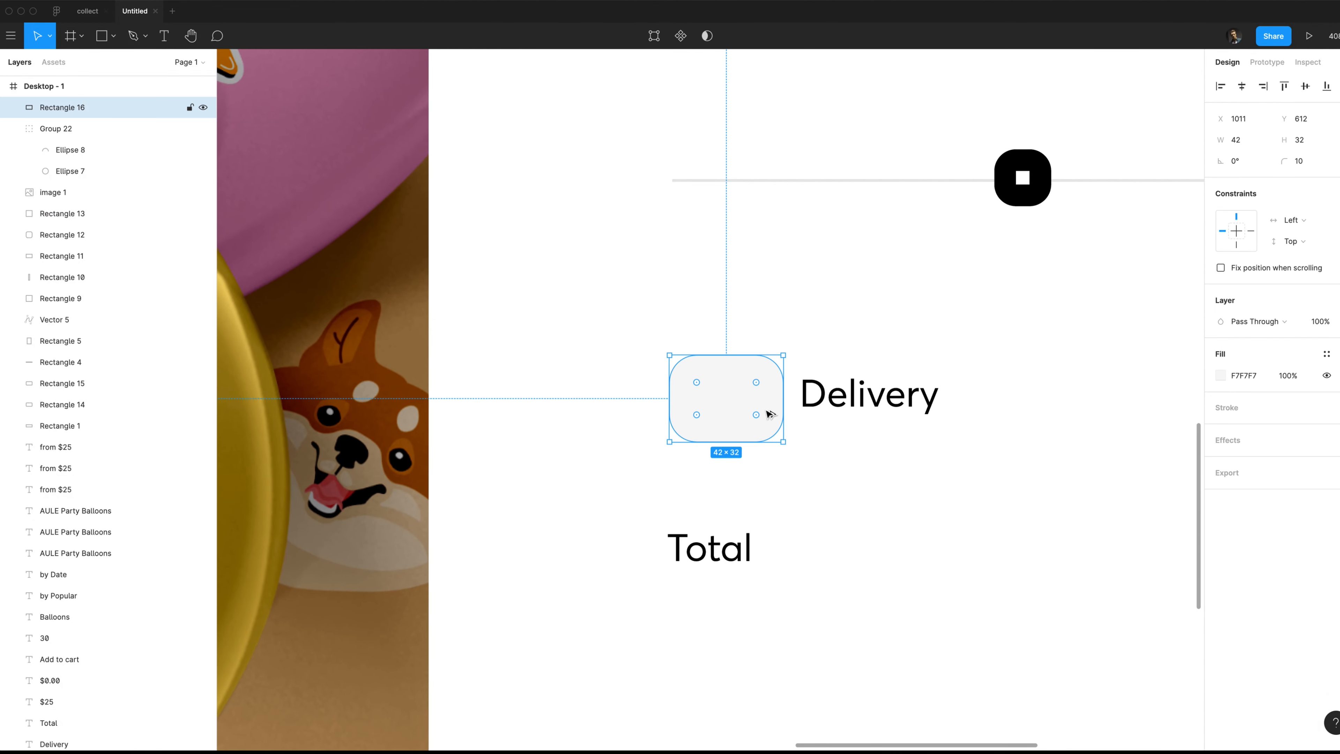
key("super+shift+Right")
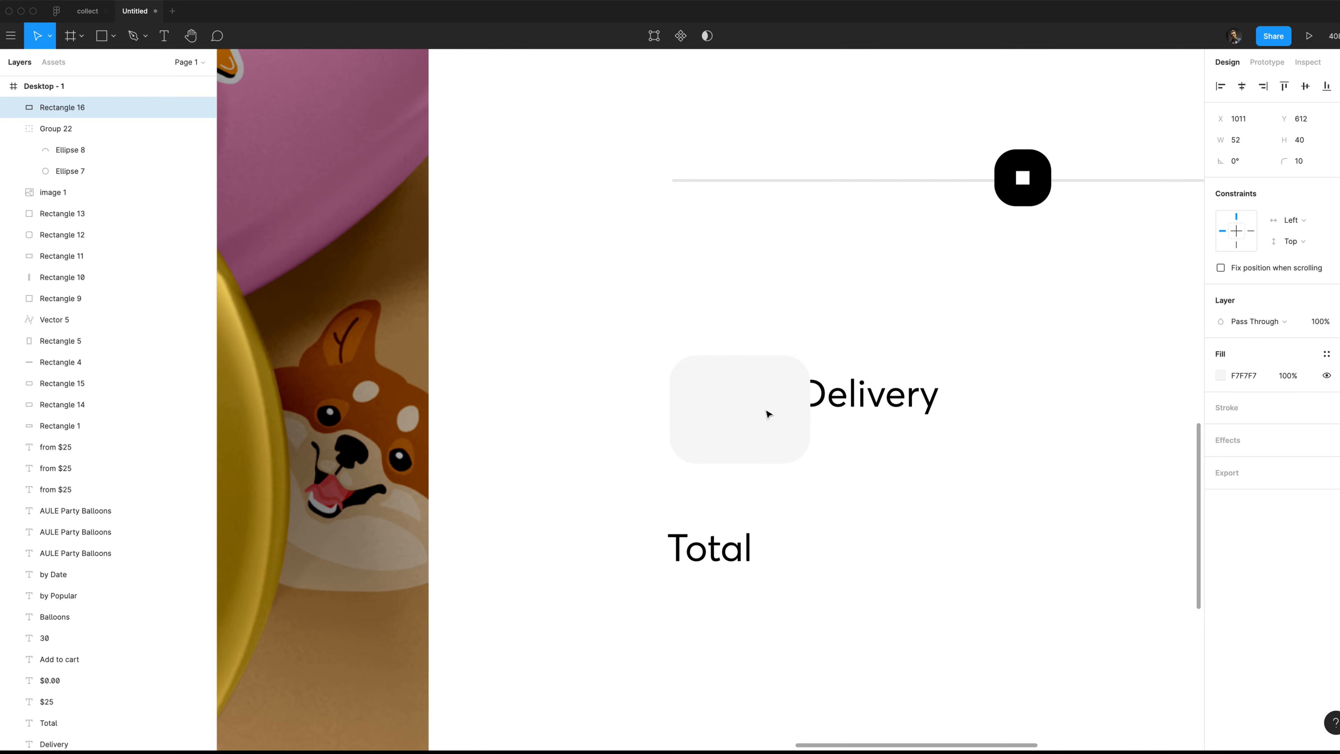
key("Up")
key("Up")
key("Up")
key("Up")
key("Up")
key("Up")
key("Up")
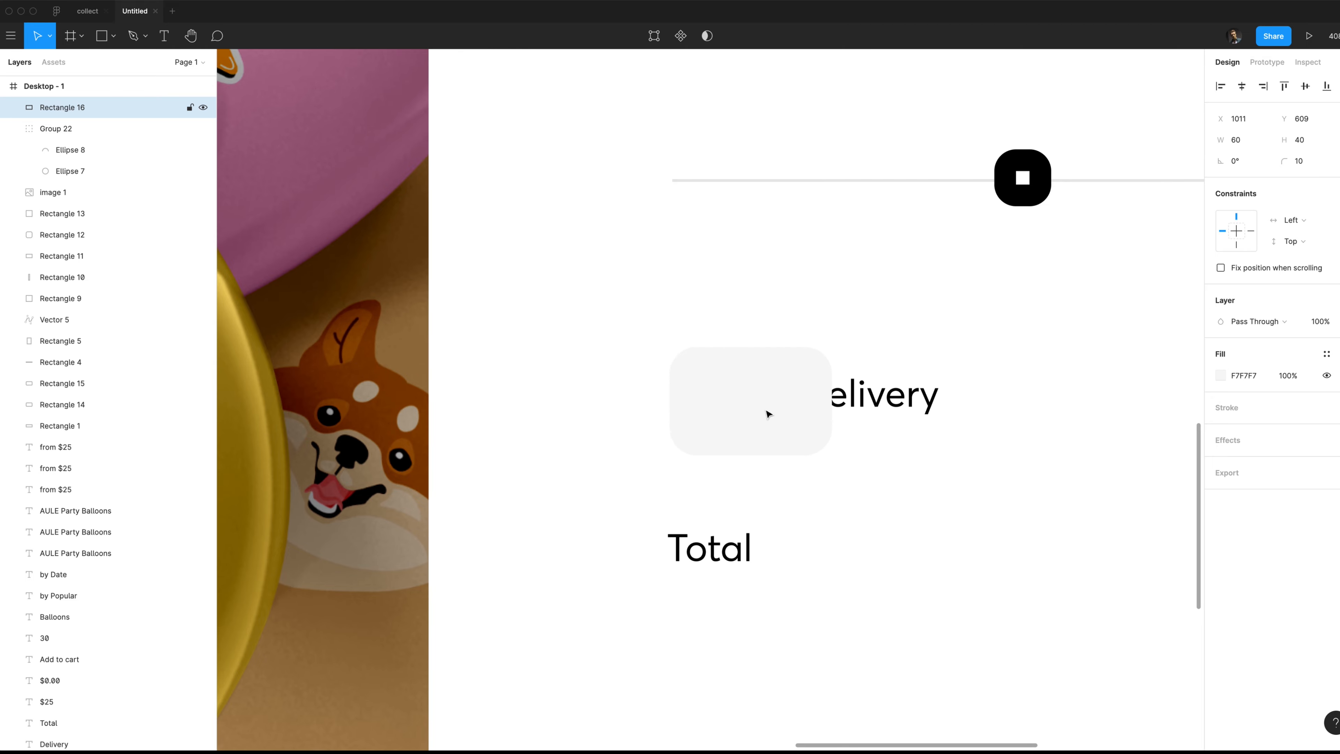
Step: Move the Delivery label right to X 1090, clear of the enlarged tile
scroll(767, 414, "down", 6)
left_click(815, 407)
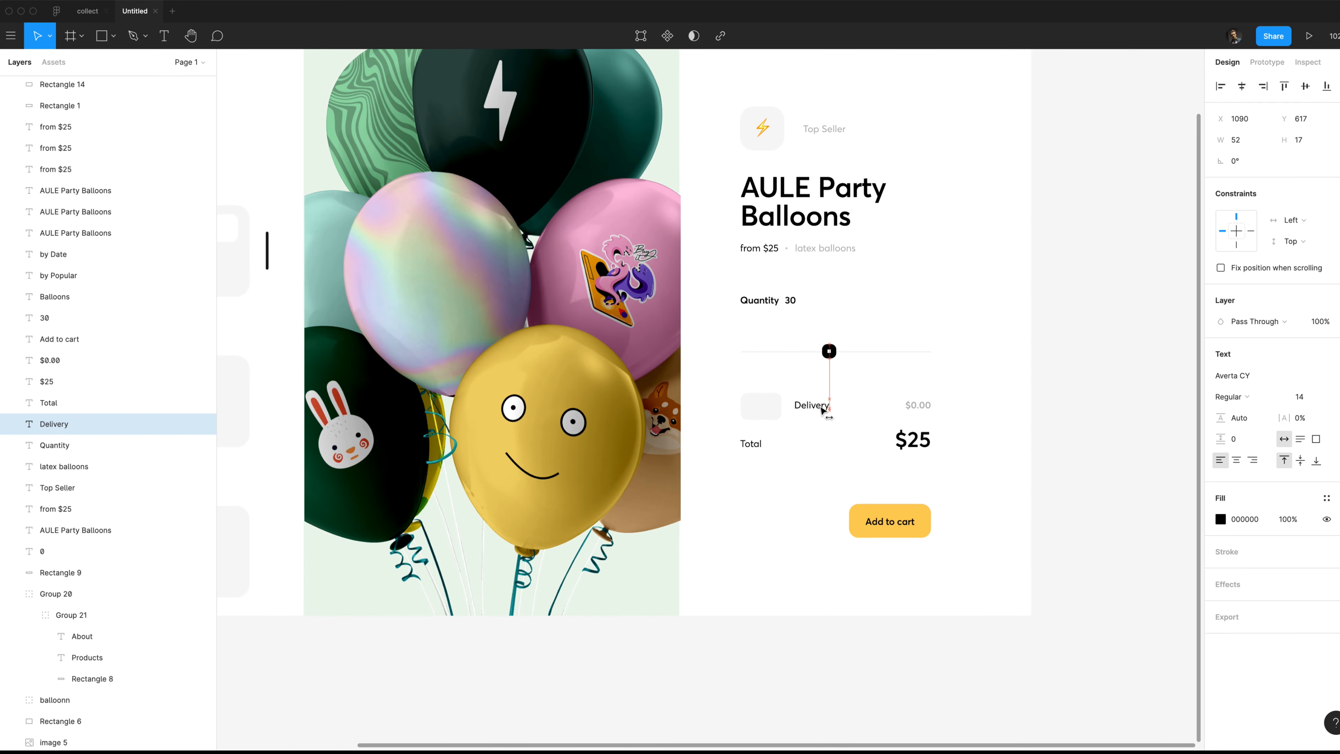
left_click(829, 429)
Step: Paste the delivery truck icon and place it on the grey delivery tile at 30% opacity
scroll(783, 426, "up", 6)
key("super+v")
left_click_drag(715, 373, 714, 339)
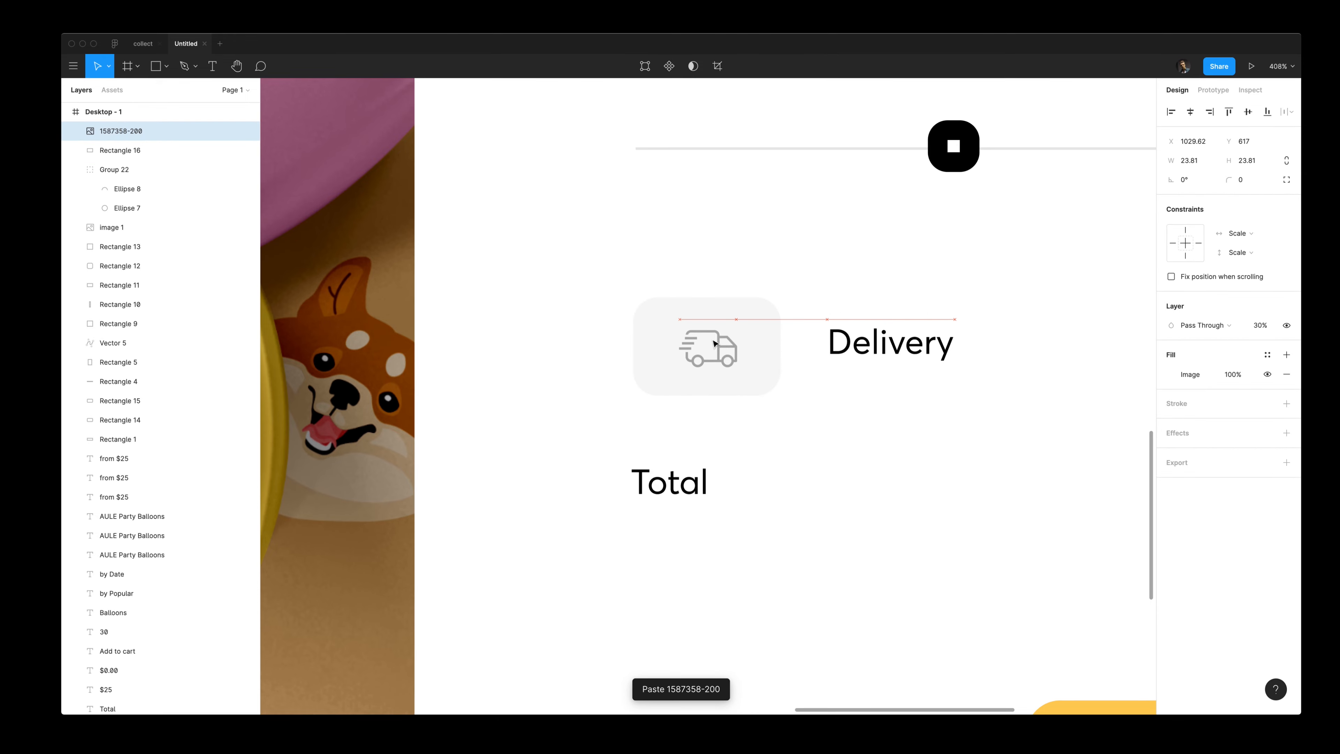
Step: Make the delivery tile 60 × 45 and centre the truck icon on it
left_click(695, 309)
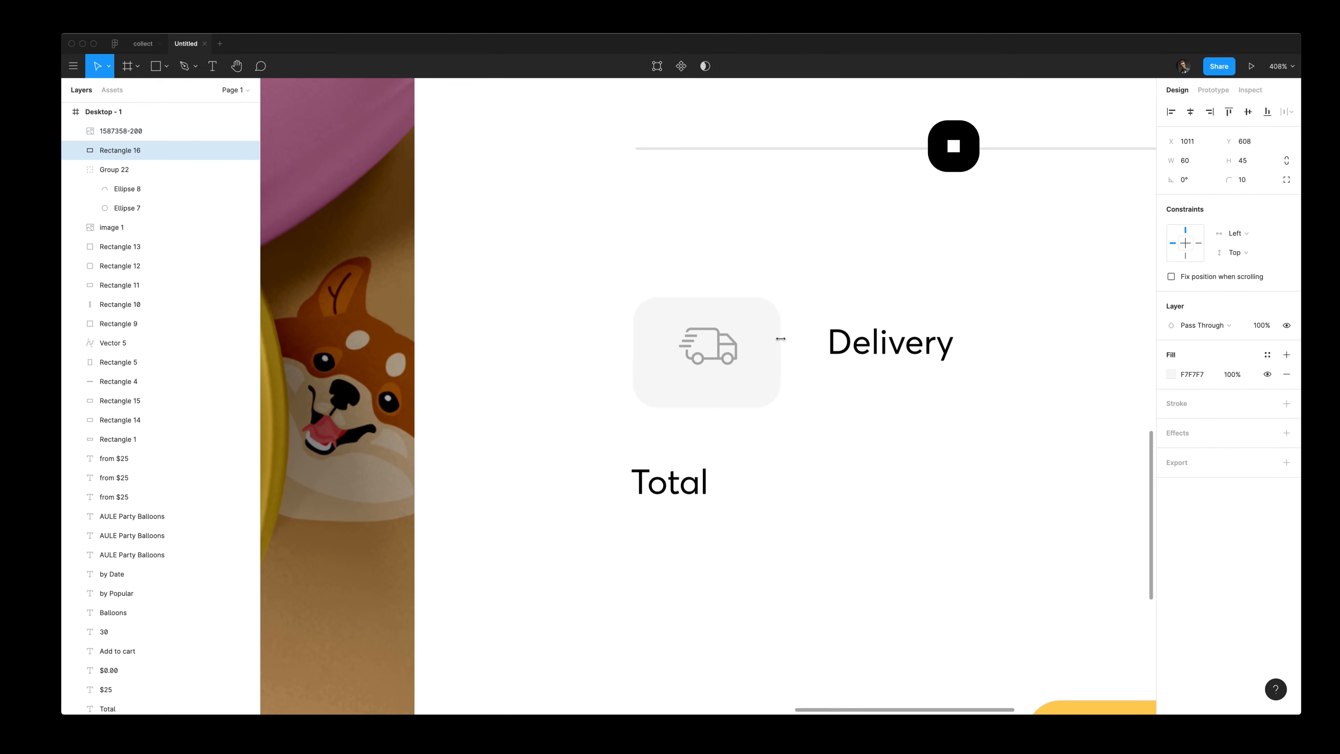
left_click(708, 346, "shift")
left_click(1191, 112)
key("minus")
key("minus")
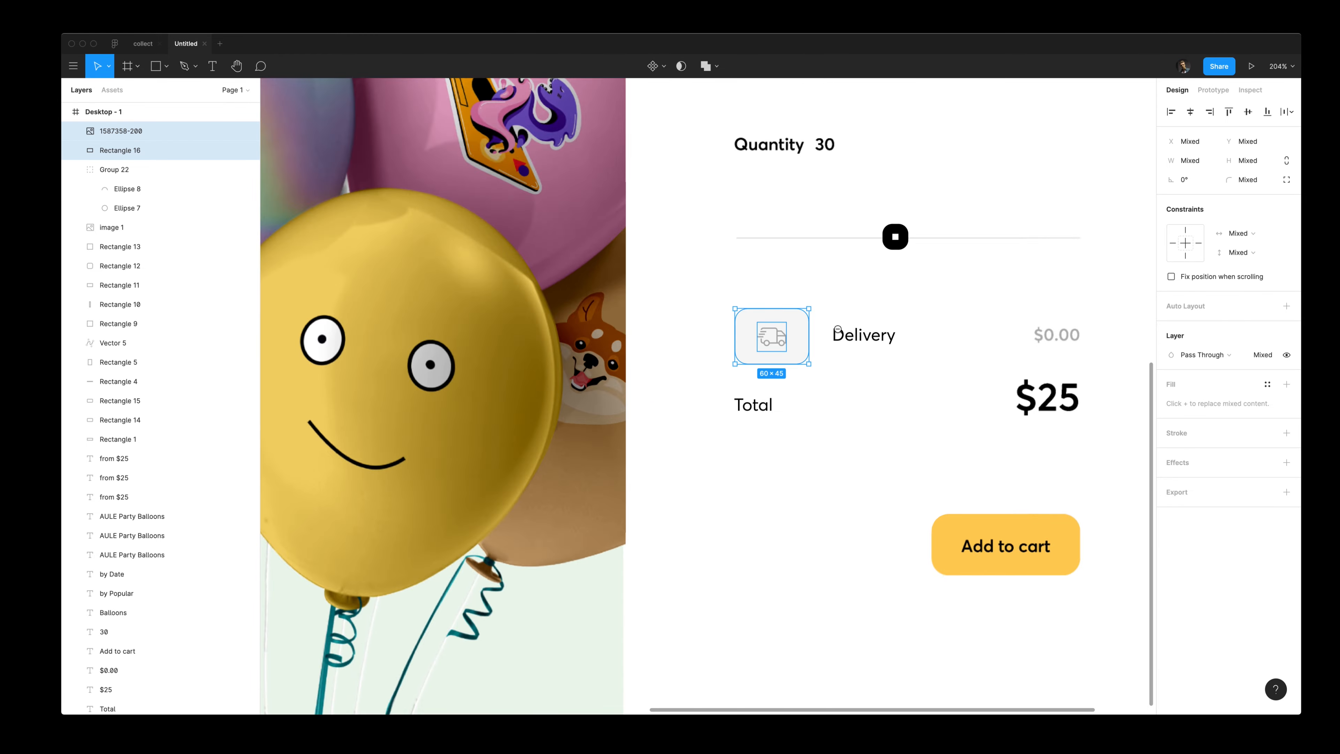
Step: Set the Total label to font size 20 and 30% opacity, level with the $25 price
left_click(818, 361)
left_click(794, 366)
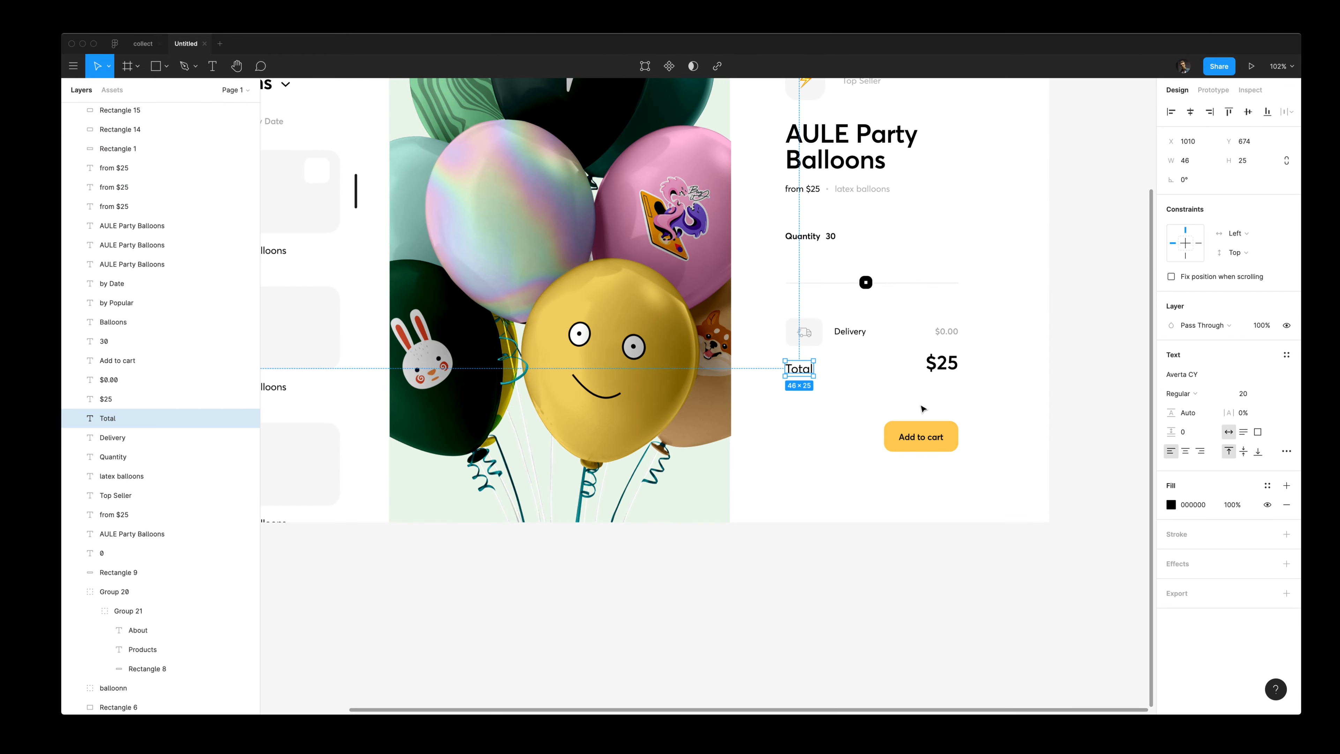
left_click_drag(964, 371, 956, 368)
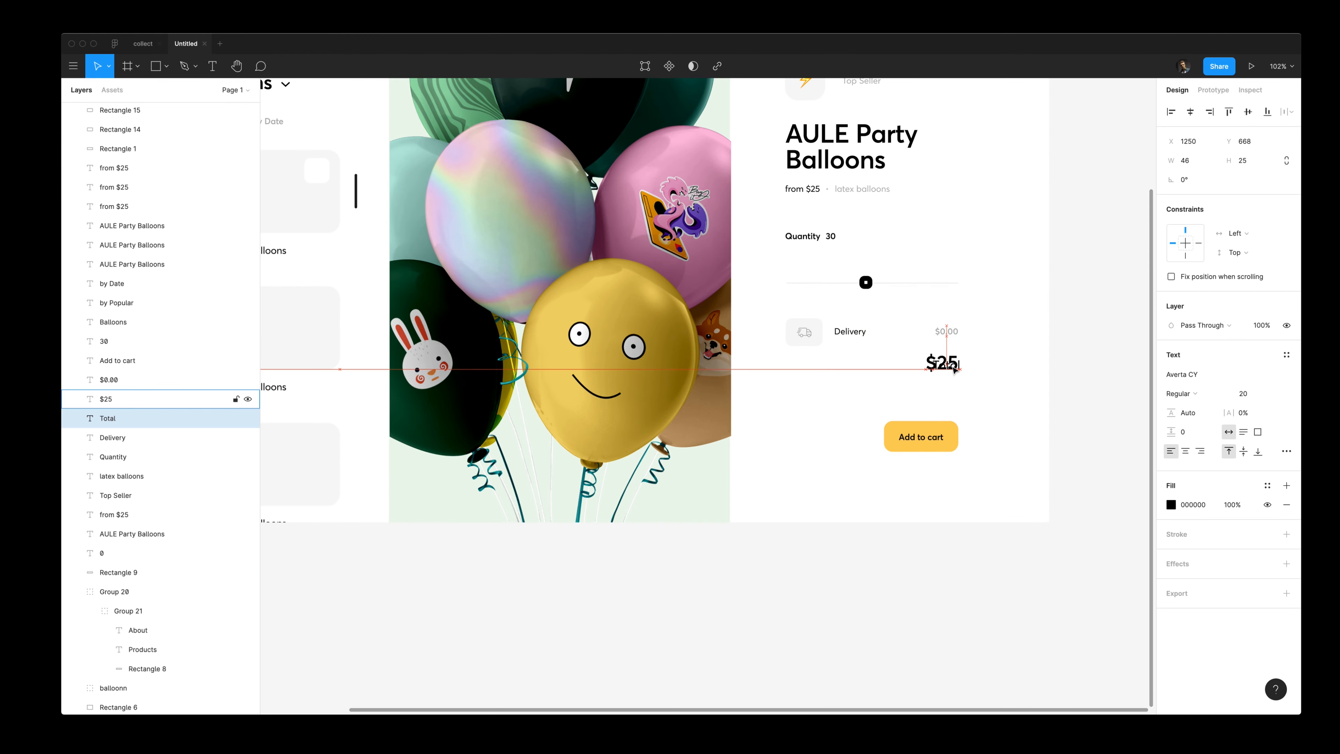
key("ctrl+z")
key("4")
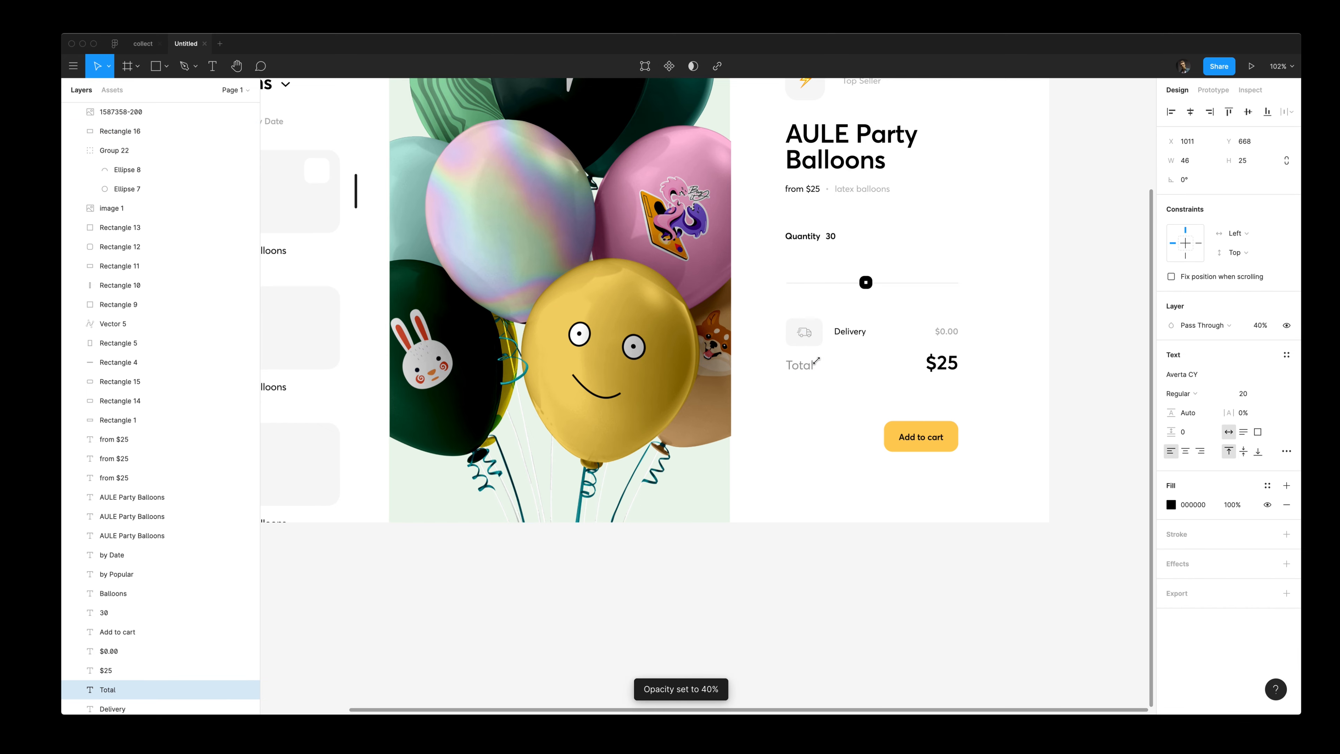
key("3")
left_click(812, 341)
left_click(877, 385)
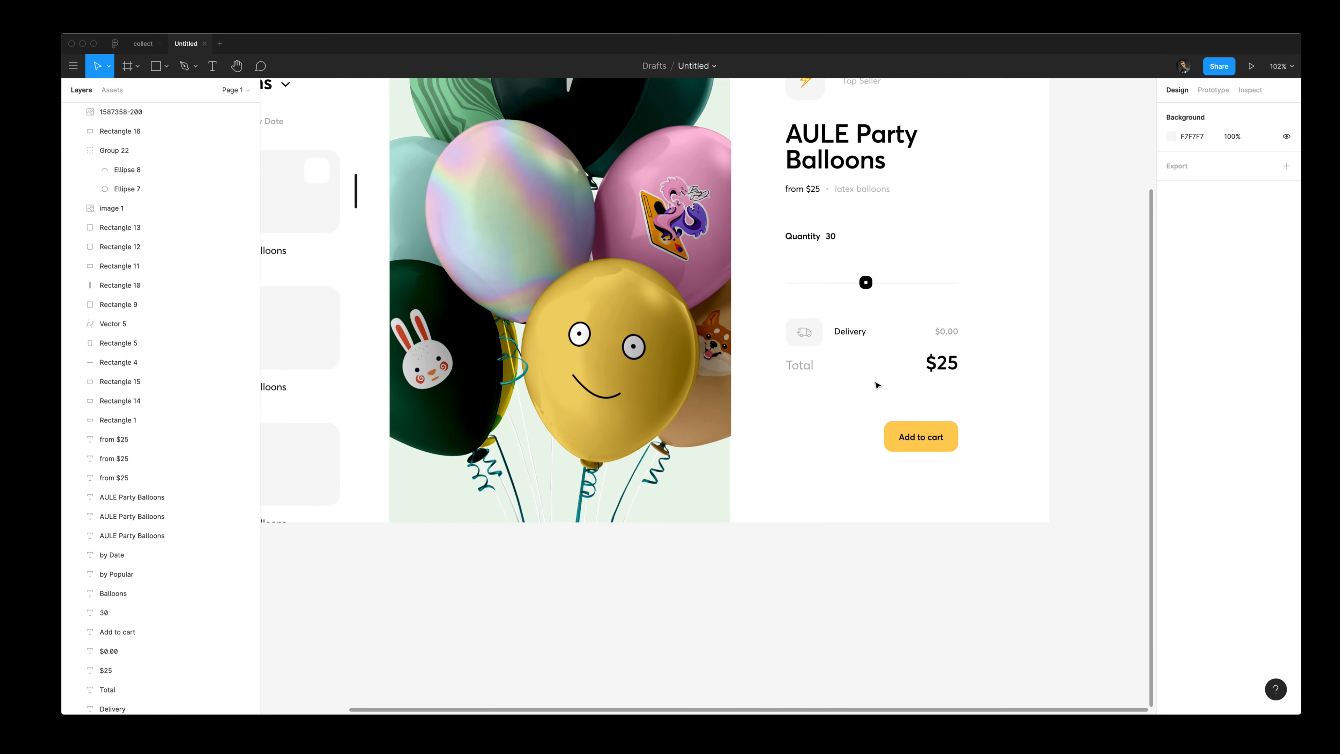
Step: Move the Total label and the $25 price down, away from the delivery row
left_click_drag(843, 365, 960, 377)
left_click_drag(949, 373, 951, 391)
left_click(987, 348)
Step: Copy the Quantity label below the Add to cart button and change its text to "Product details"
left_click(807, 236)
left_click(844, 226)
scroll(851, 231, "up", 3)
scroll(850, 231, "left", 2)
left_click_drag(841, 322, 849, 567)
double_click(846, 564)
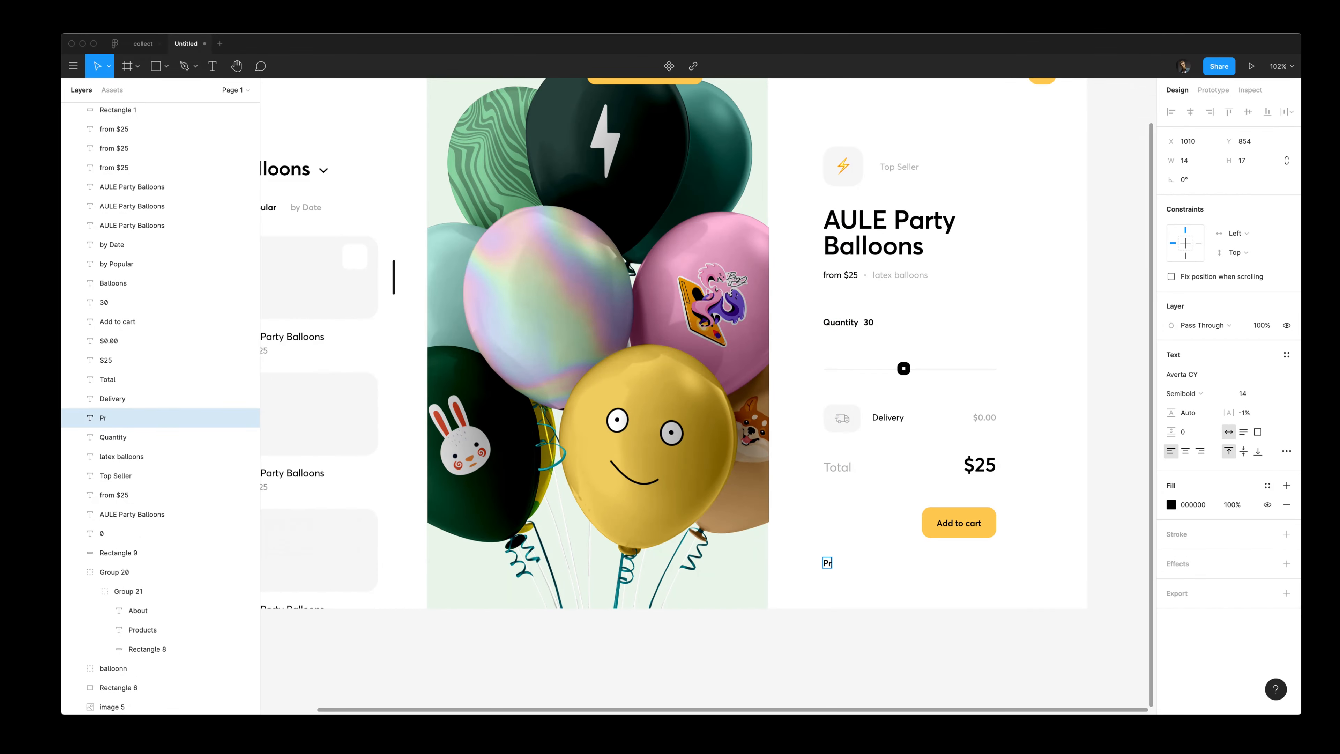
Step: Add a text block below the Product details heading, paste the latex balloons description and make it 334 wide
left_click_drag(852, 563, 856, 591)
double_click(862, 589)
key("super+v")
key("Escape")
scroll(867, 589, "right", 3)
scroll(906, 590, "down", 6)
left_click_drag(1092, 590, 823, 590)
Step: Set the product description's opacity to 40% and move it up to Y 884, closer to its heading
scroll(790, 593, "up", 10)
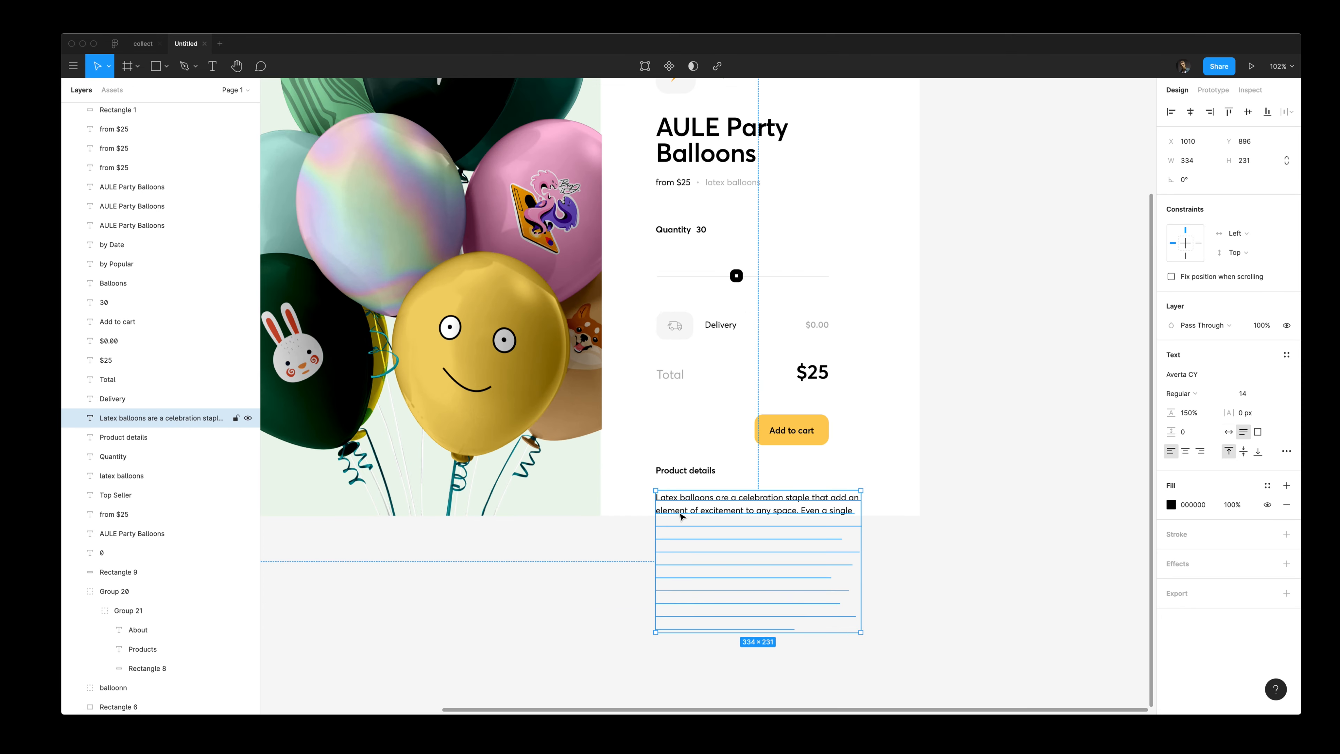
key("4")
left_click_drag(682, 511, 682, 504)
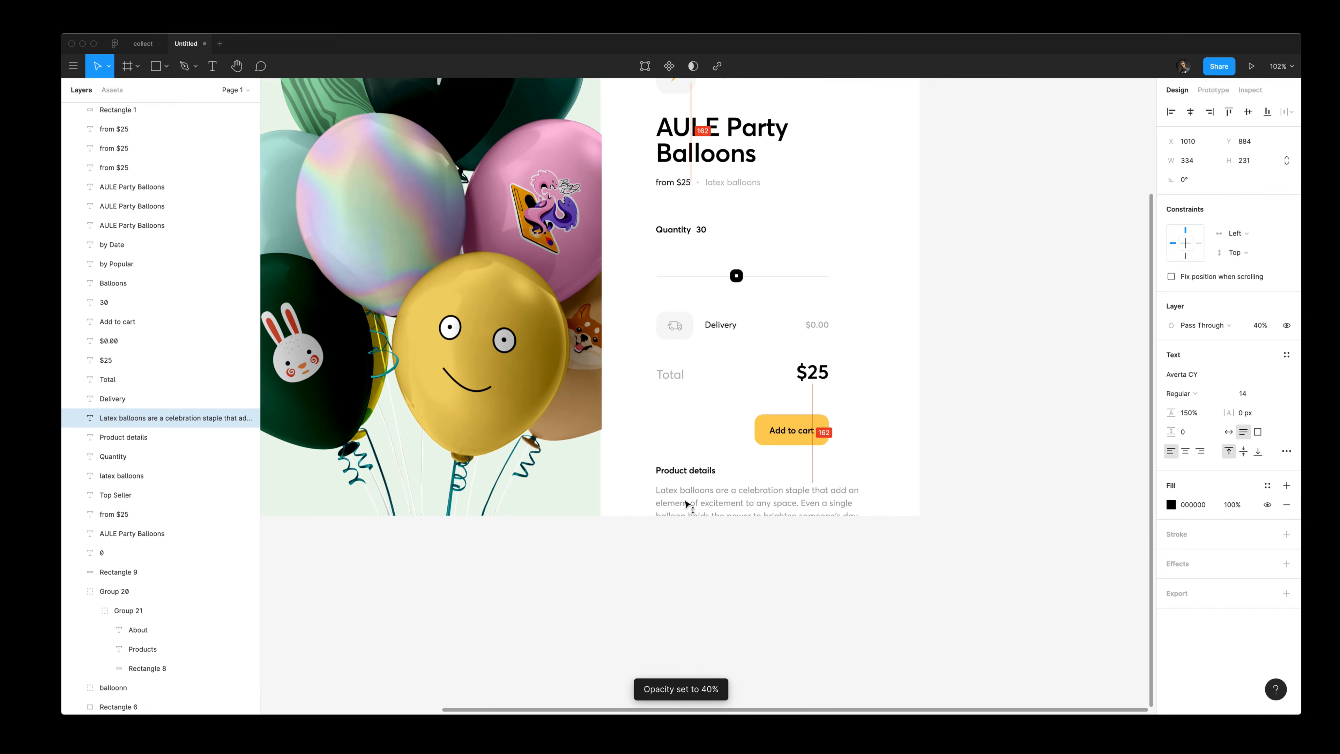
Step: Set the font weight of the $0.00 delivery price to Regular
left_click(721, 325)
left_click(819, 329)
left_click(1194, 395)
left_click(1196, 380)
left_click(722, 328, "shift")
left_click(979, 422)
Step: Set the opacity of the "from $25" captions under the first two product cards to 30%
scroll(978, 422, "up", 3)
scroll(978, 422, "left", 4)
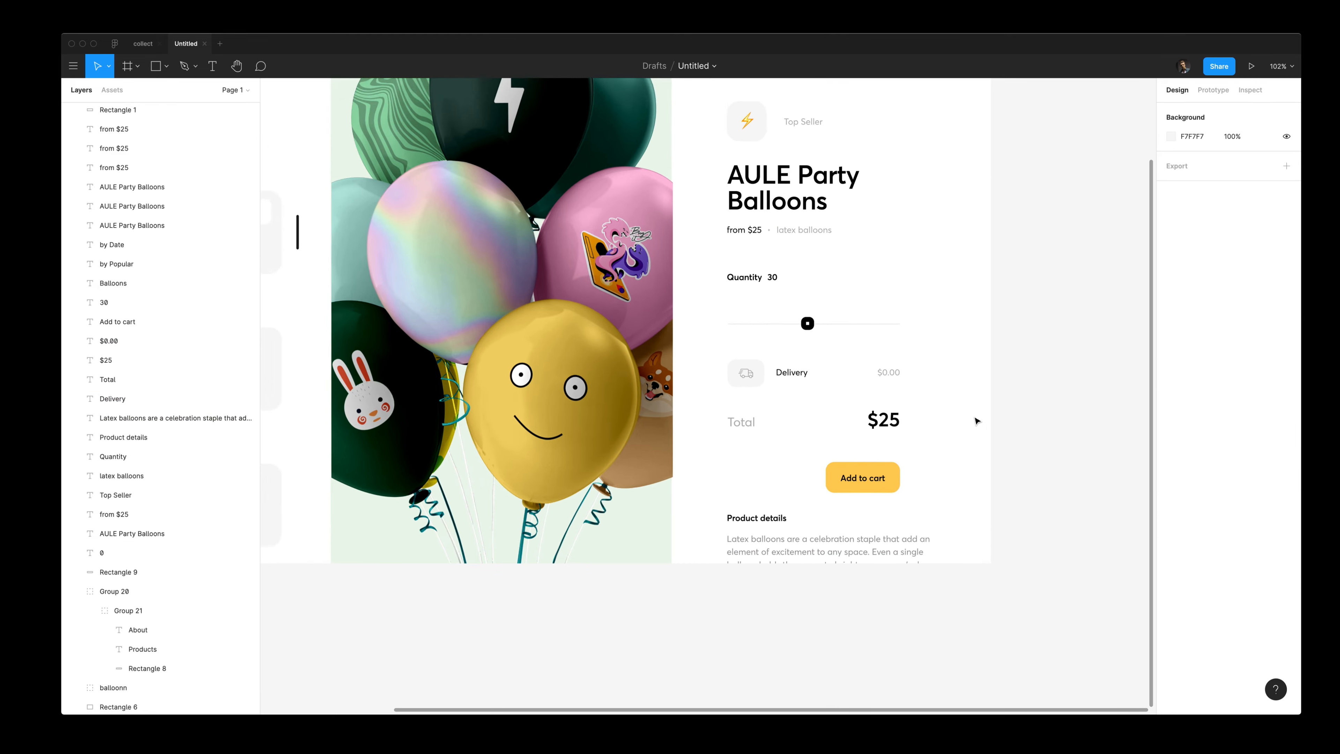
scroll(966, 457, "up", 1)
scroll(966, 457, "left", 2)
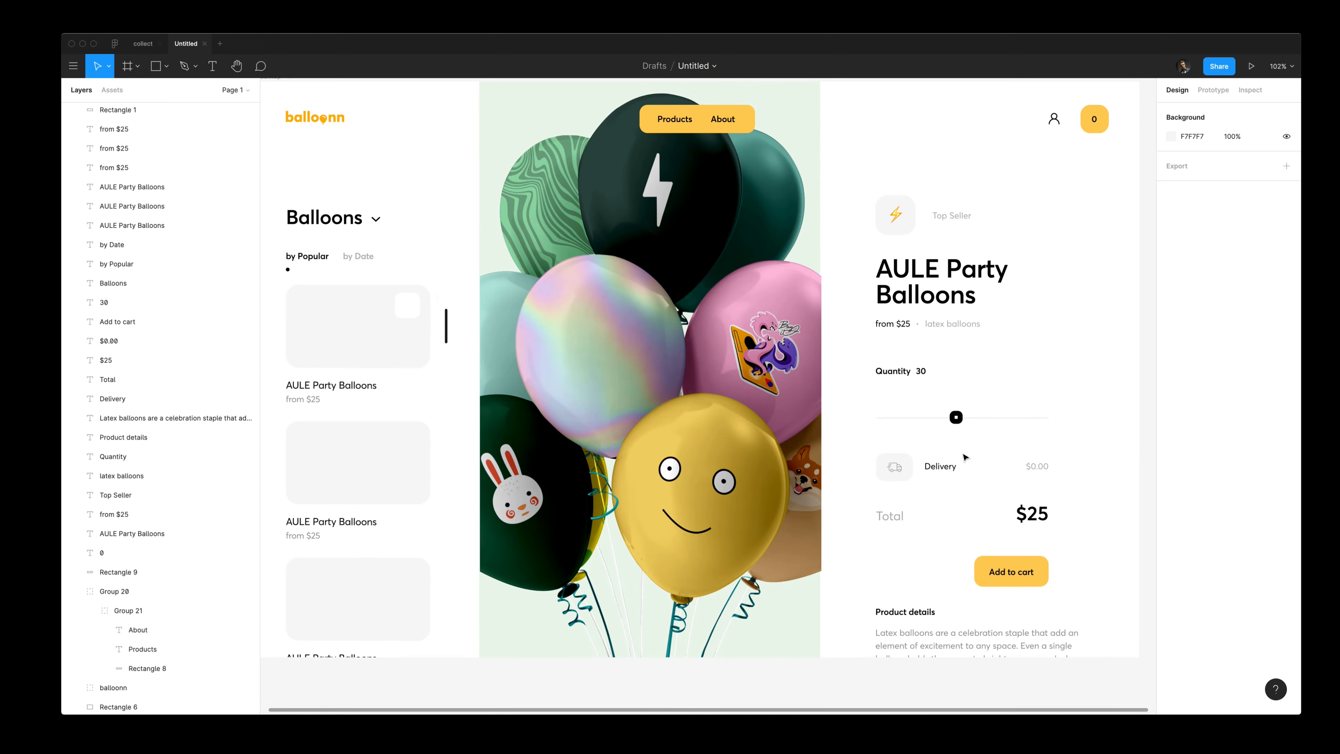
left_click(327, 400)
left_click(340, 535, "shift")
key("3")
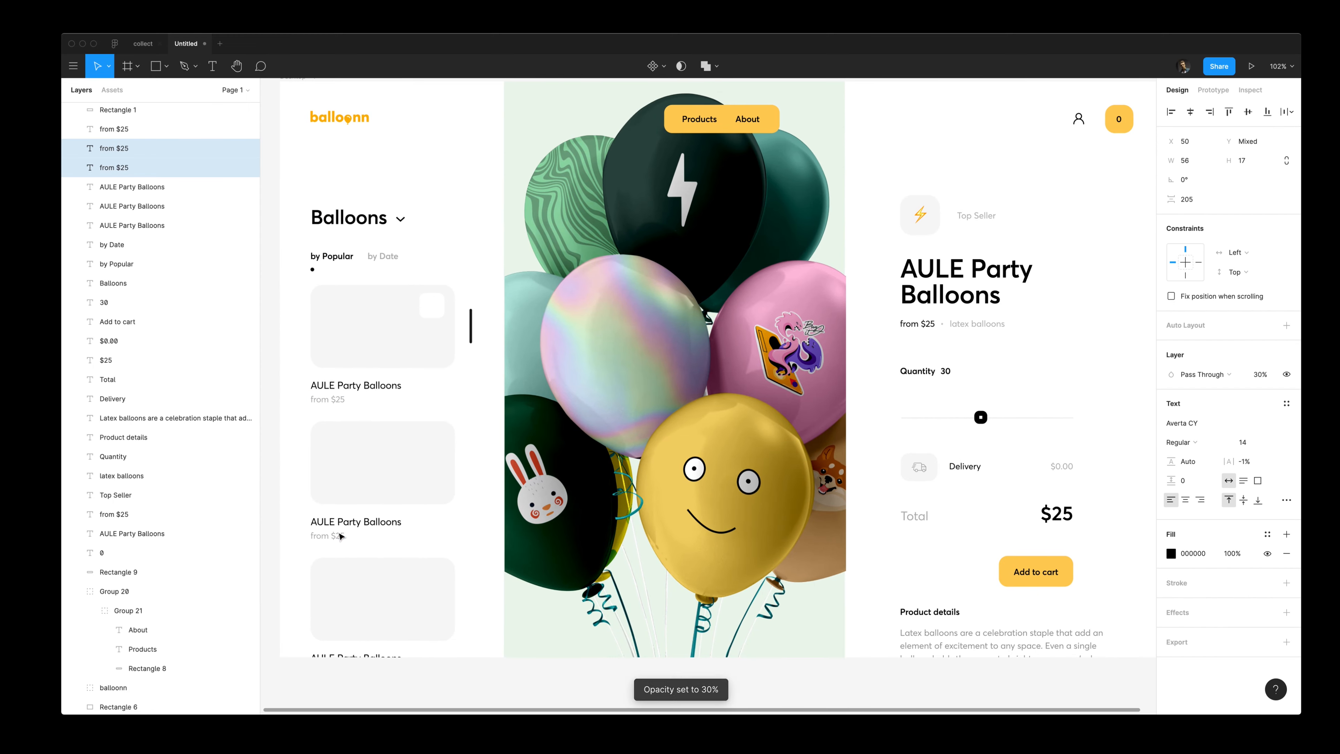
left_click(1062, 467)
left_click(922, 515)
left_click(1120, 473)
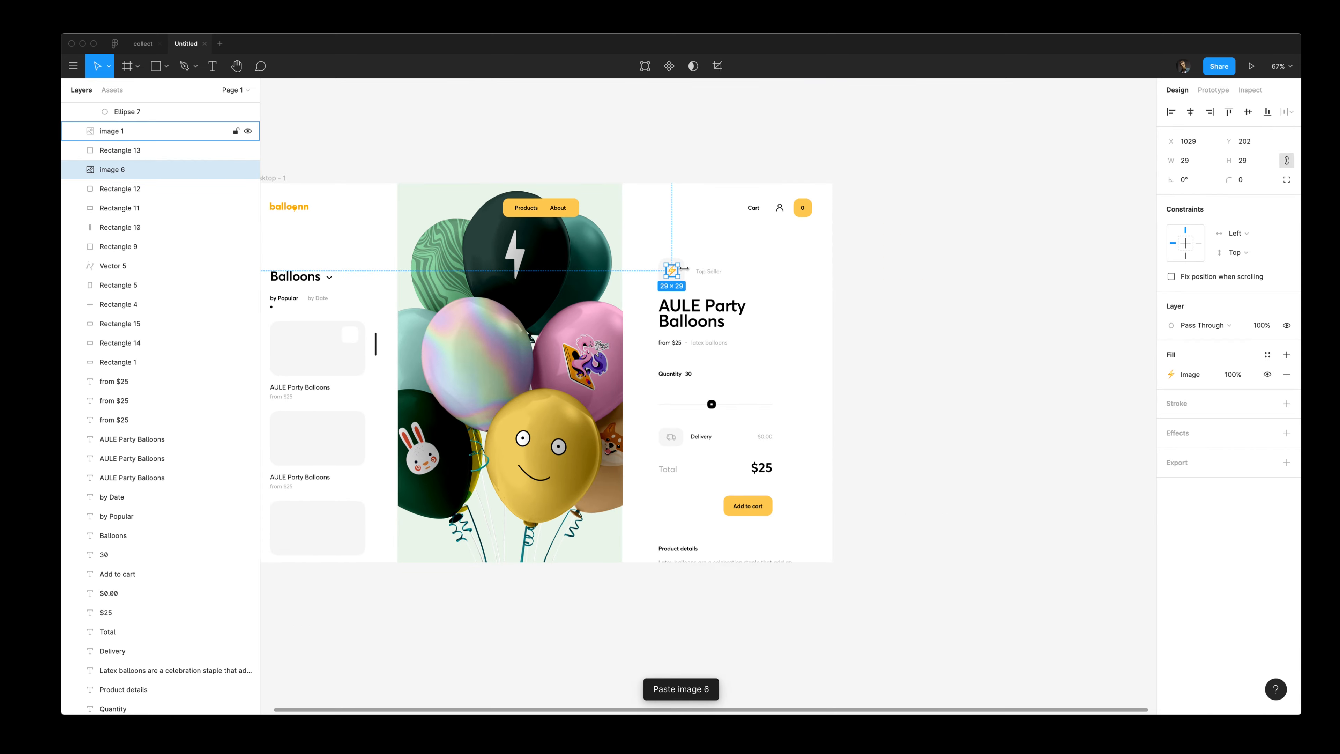
Step: Place the lightning icon copy on the small white tile of the first product card
left_click_drag(674, 271, 592, 299)
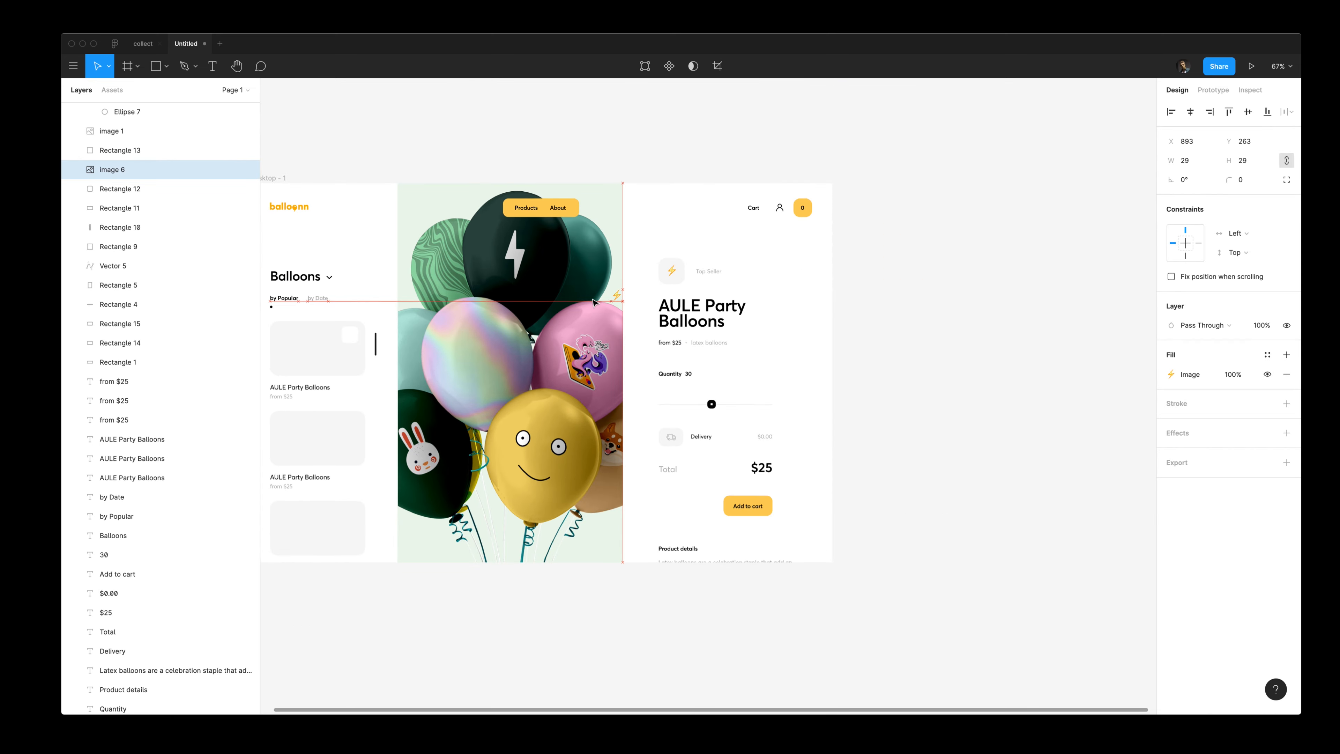
scroll(338, 335, "up", 8)
key("super+z")
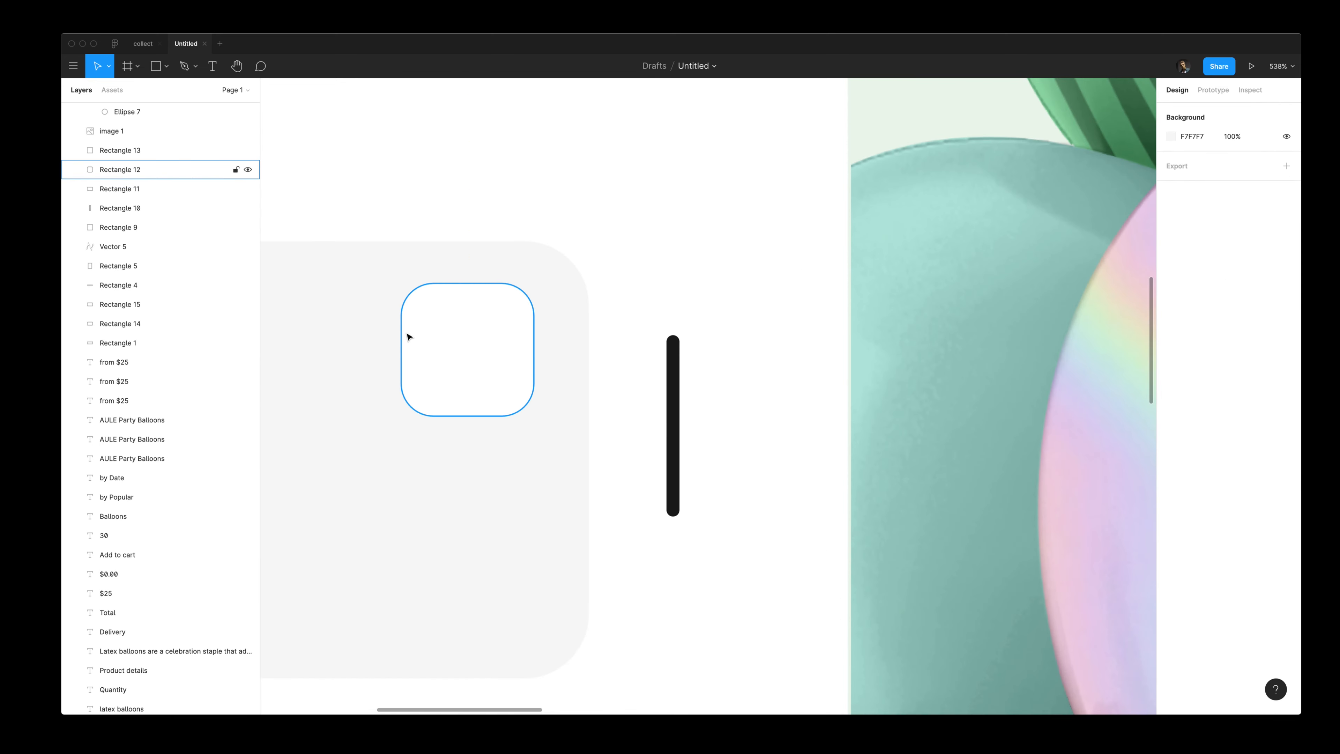
key("super+shift+z")
left_click_drag(511, 315, 504, 324)
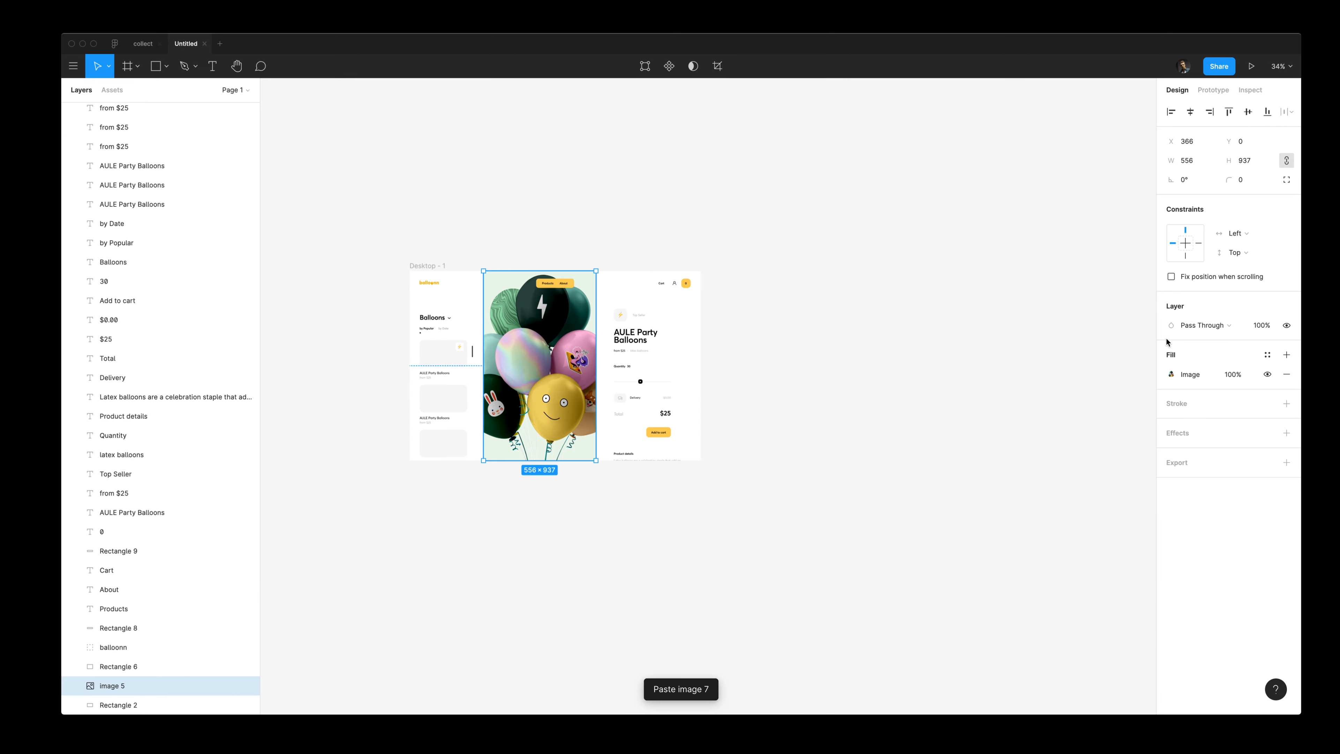
Step: Copy the main balloon photo's image fill and paste it onto the first product card
left_click(1250, 378)
key("super+c")
left_click(453, 354)
key("super+v")
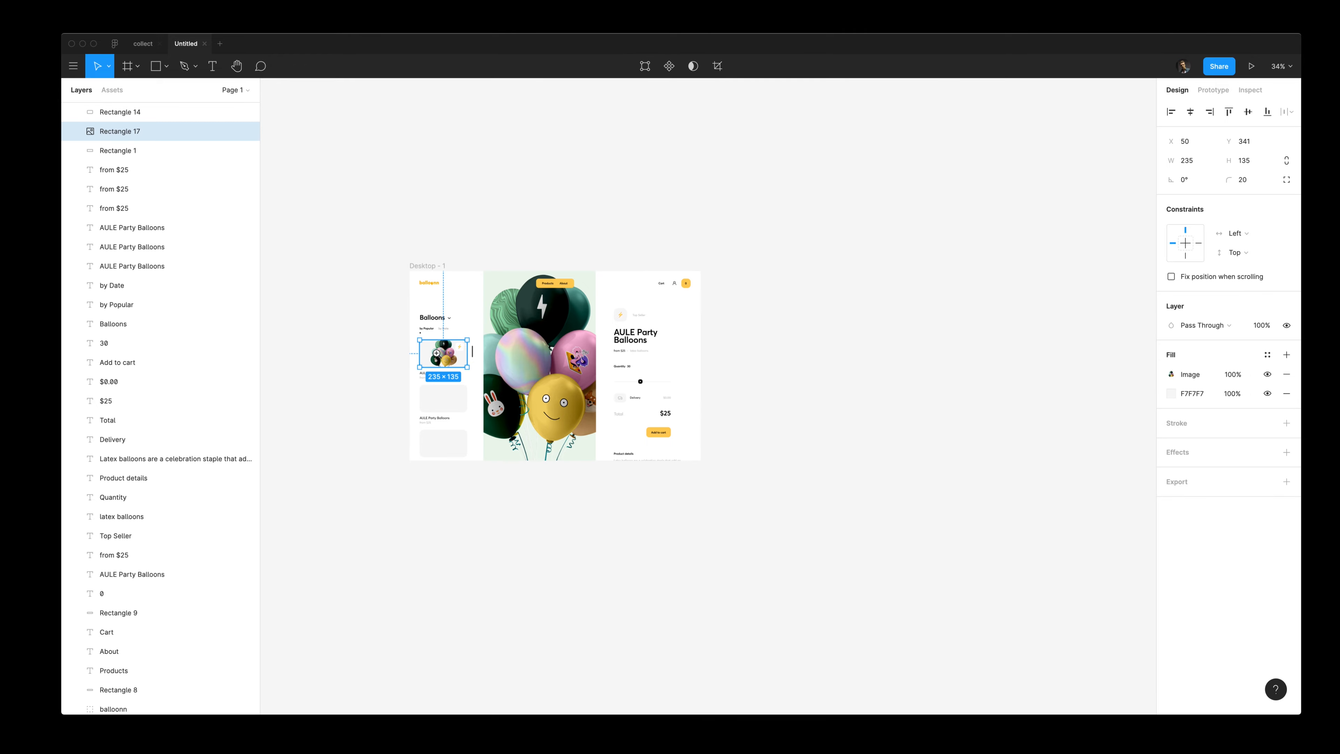
scroll(439, 353, "up", 10)
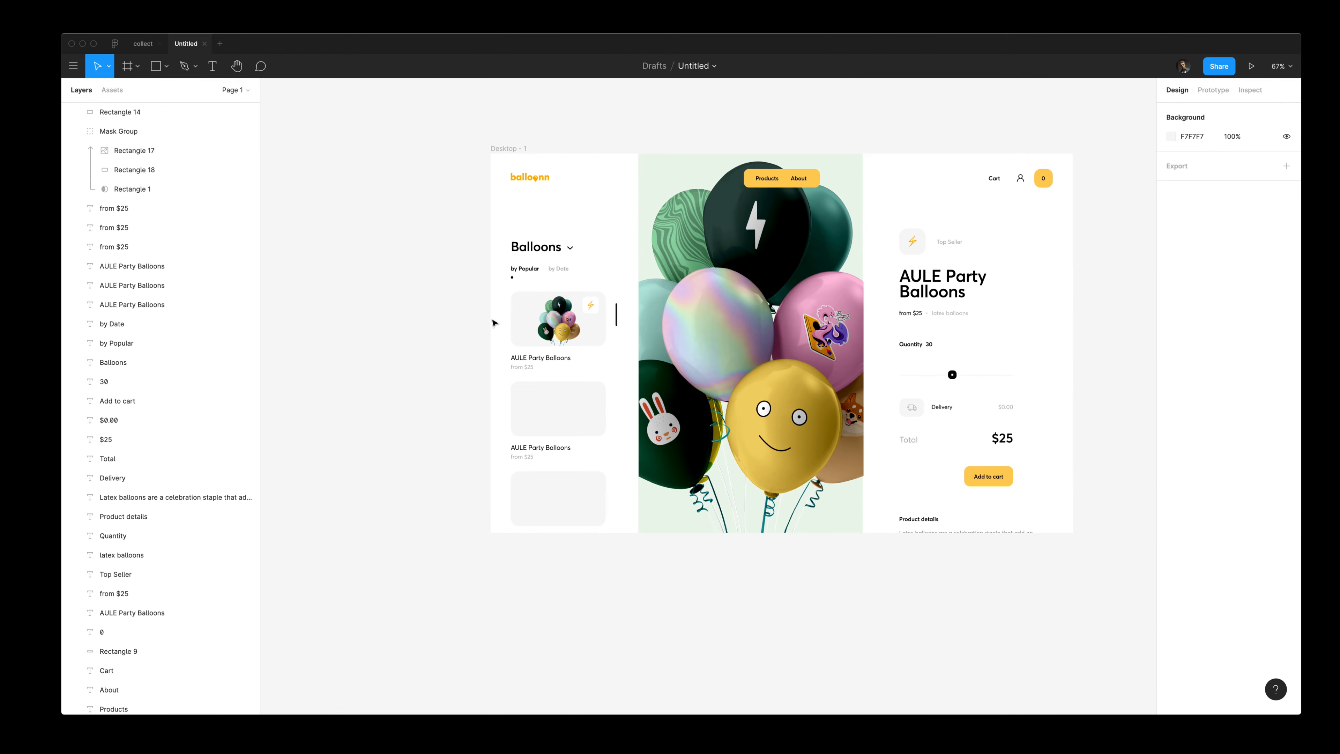
Step: Replace the second and third grey card placeholders with duplicates of the first card's balloon picture
left_click_drag(495, 385, 593, 564)
key("Delete")
left_click_drag(508, 388, 595, 315)
left_click_drag(574, 330, 573, 419, "alt")
key("super+d")
left_click(471, 375)
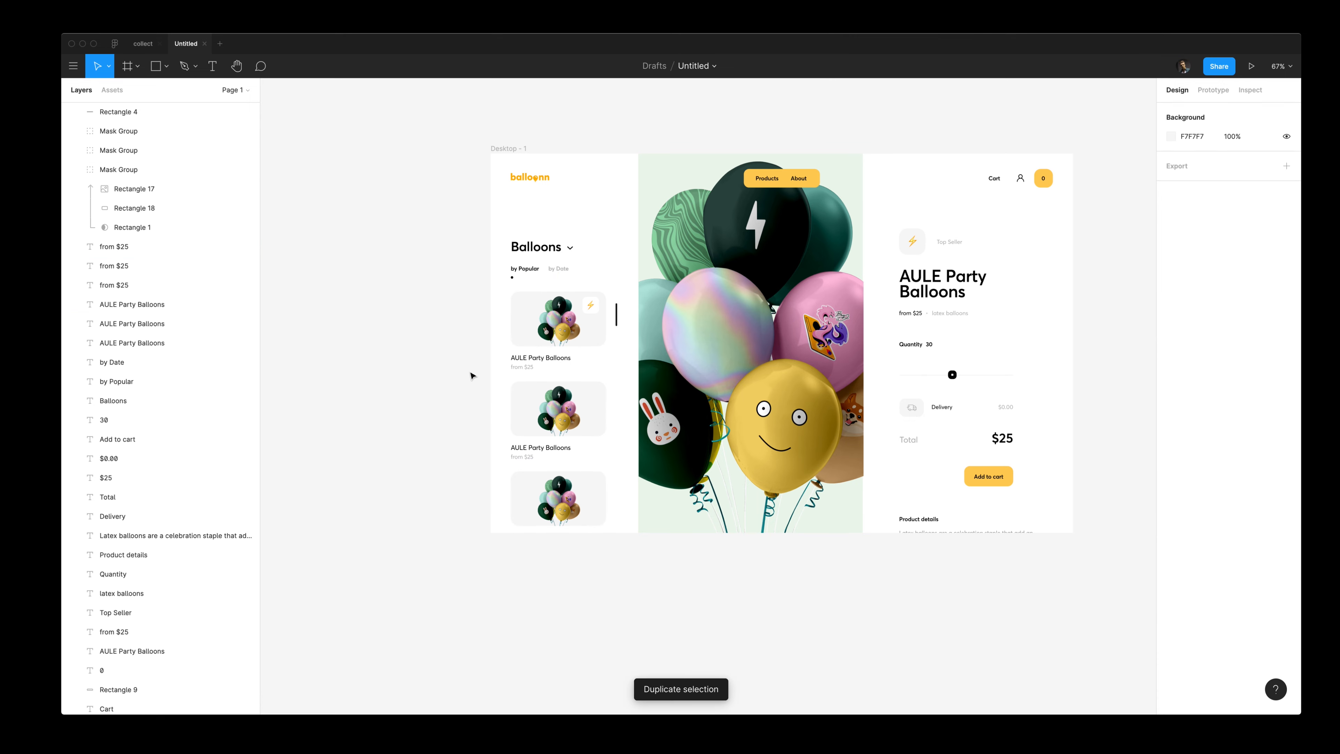
Step: Set the corner radius of the three product card backgrounds to 14
left_click(988, 476)
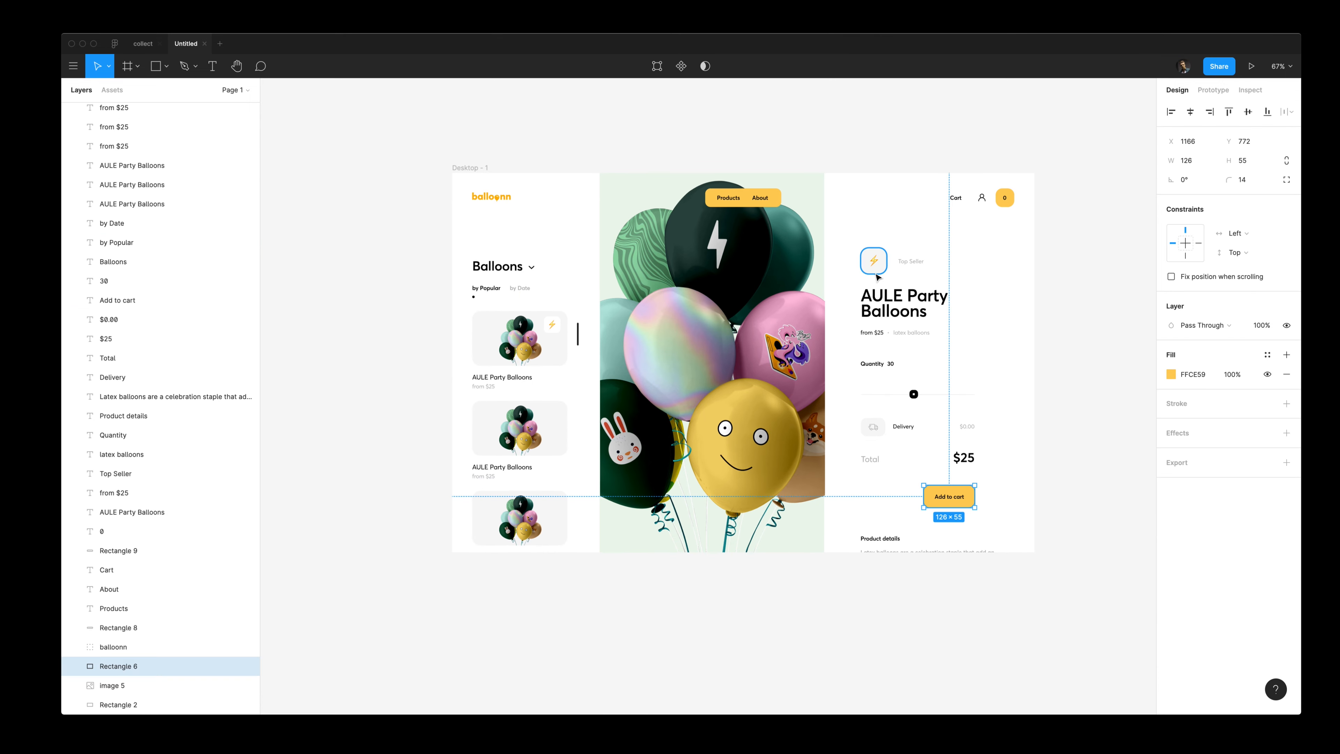
left_click(875, 273)
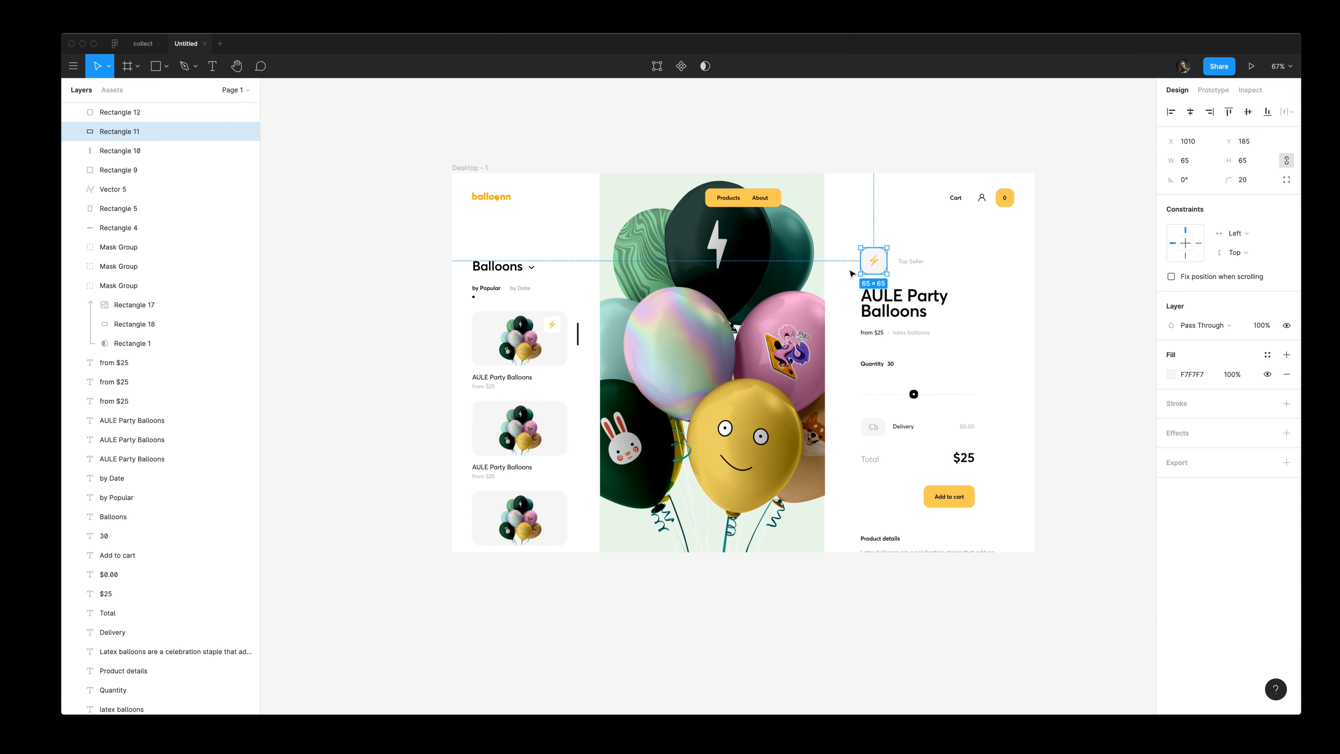
left_click(560, 355, "super")
left_click(560, 438, "shift+super")
left_click(558, 507, "shift+super")
type("20")
key("Return")
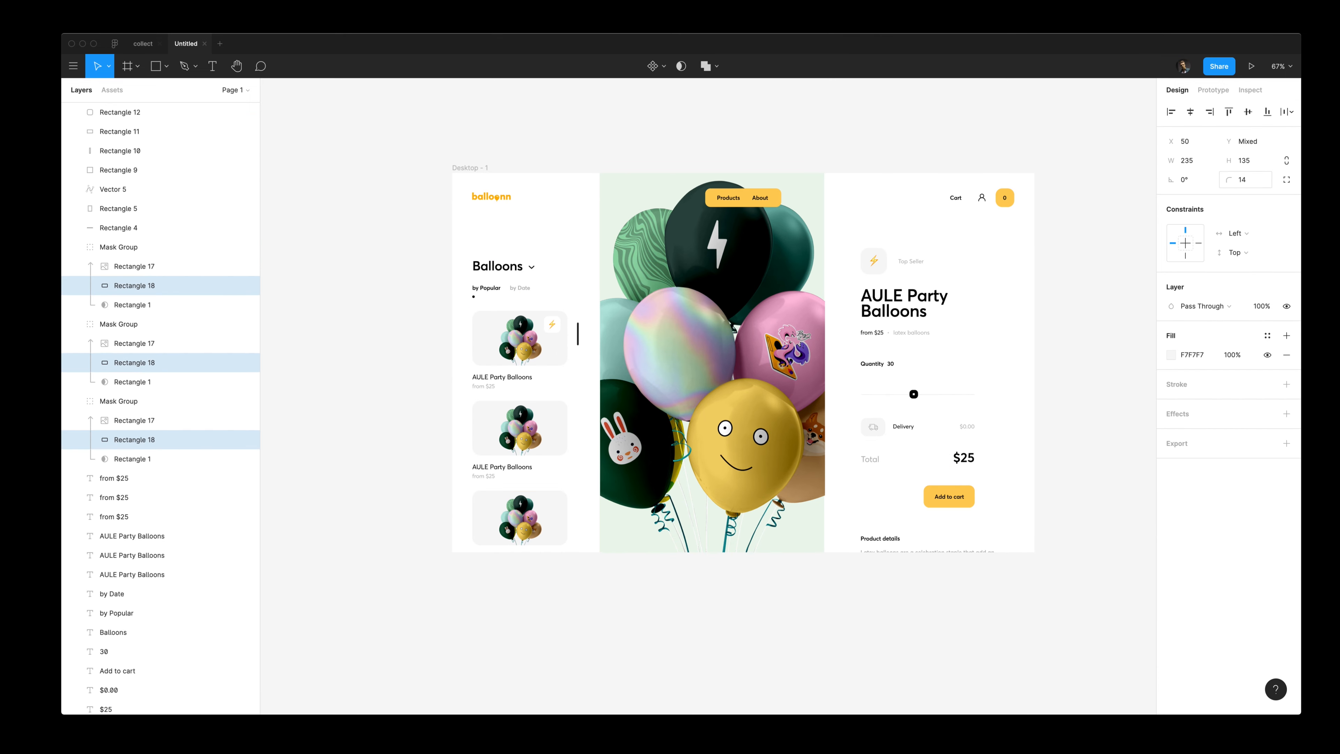
Step: Enlarge the white lightning tile on the first product card
key("Escape")
key("z")
left_click(544, 330)
left_click(558, 312)
key("z")
left_click(558, 310)
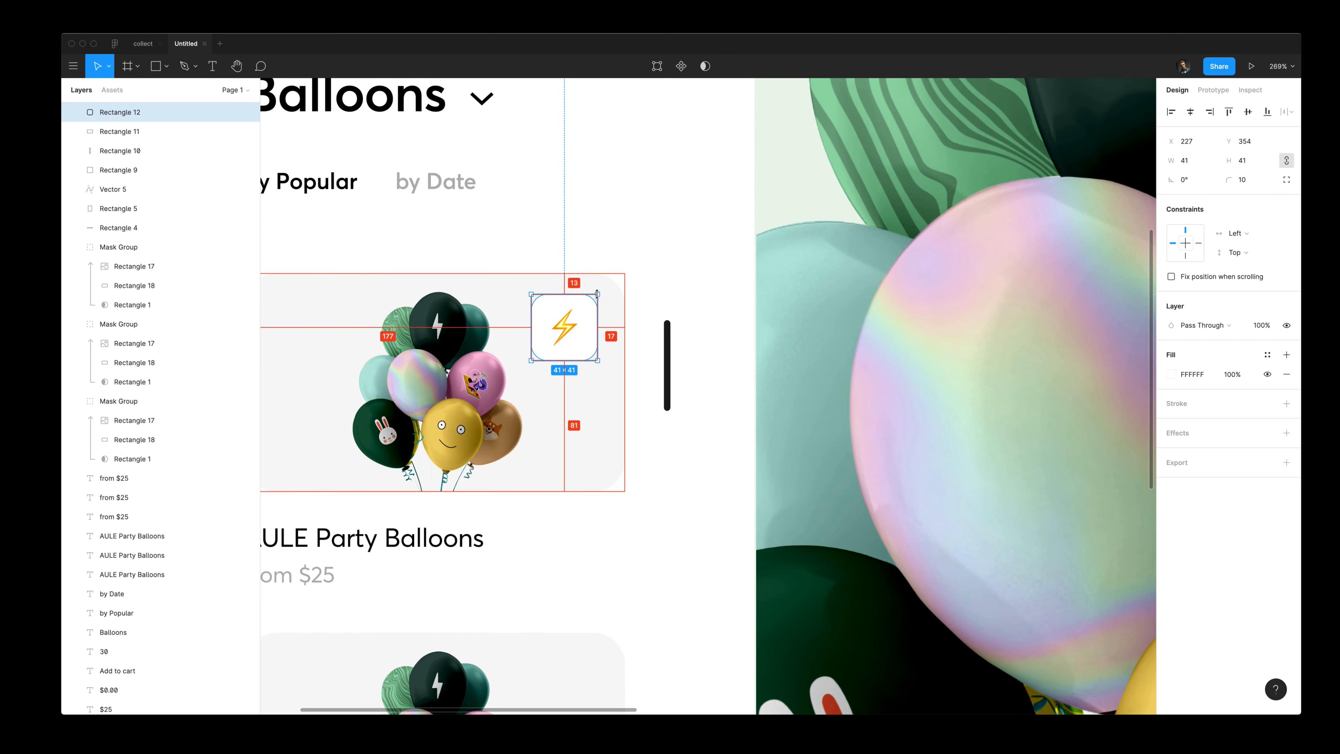
left_click_drag(600, 292, 575, 323)
Step: Give the white tile a corner radius of 15 and place it with its lightning icon 7 px from the card's edges
left_click(1257, 179)
type("15")
key("Return")
left_click(567, 327, "shift")
key("alt")
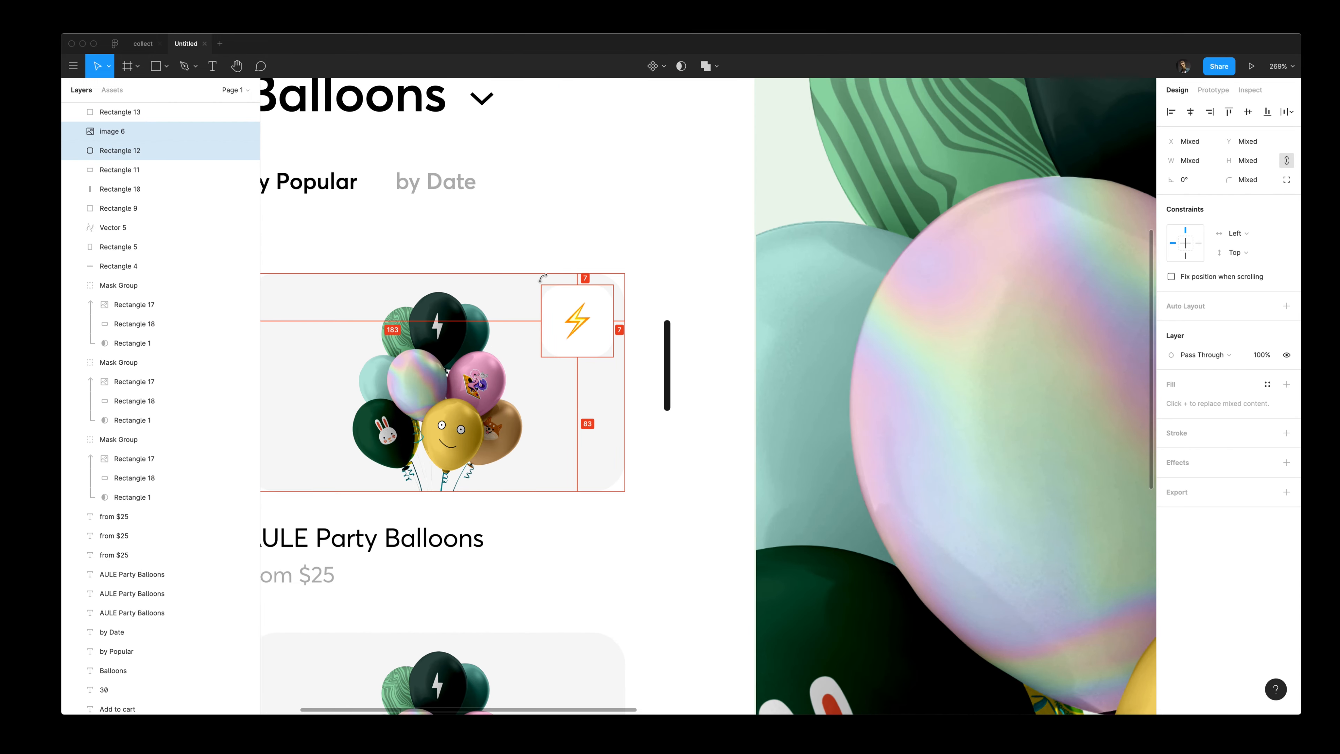
Step: Shift the delivery price, the $25 total and the Add to cart button with its label about 20 px to the right
key("shift+1")
key("Escape")
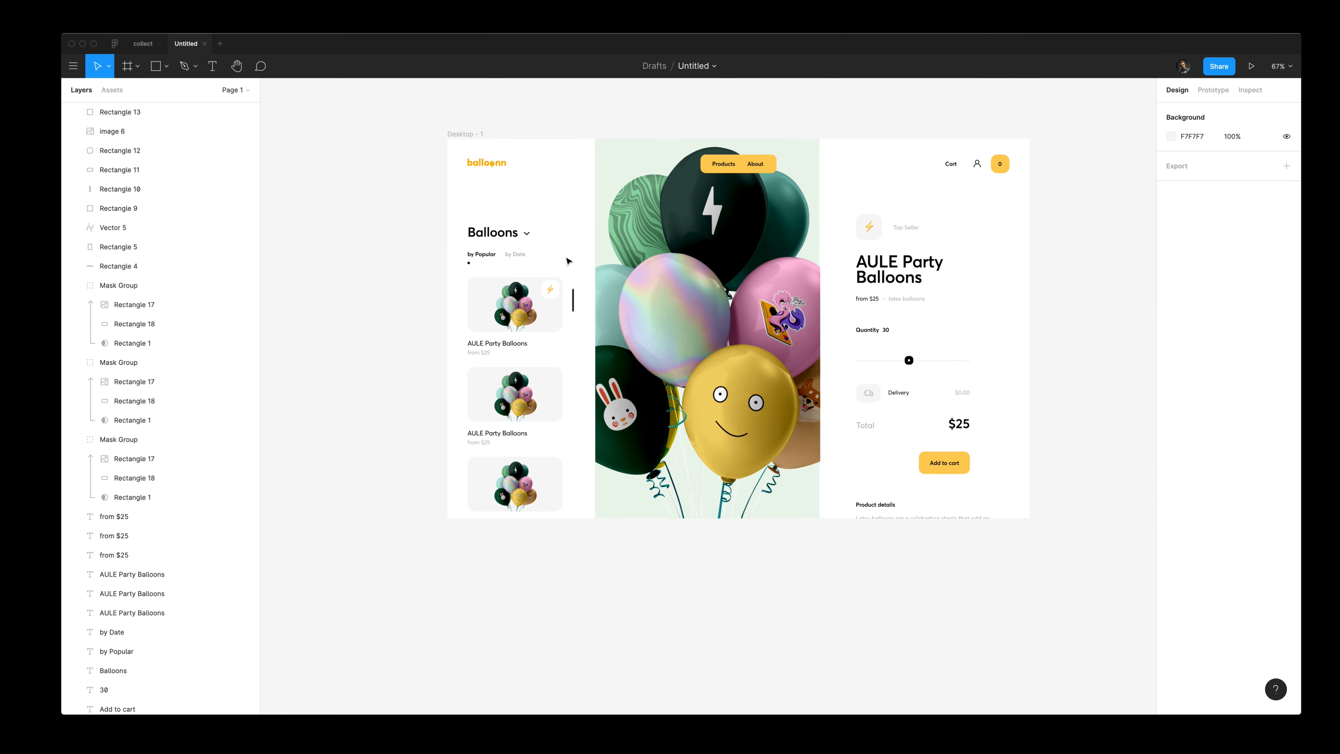
left_click(942, 465)
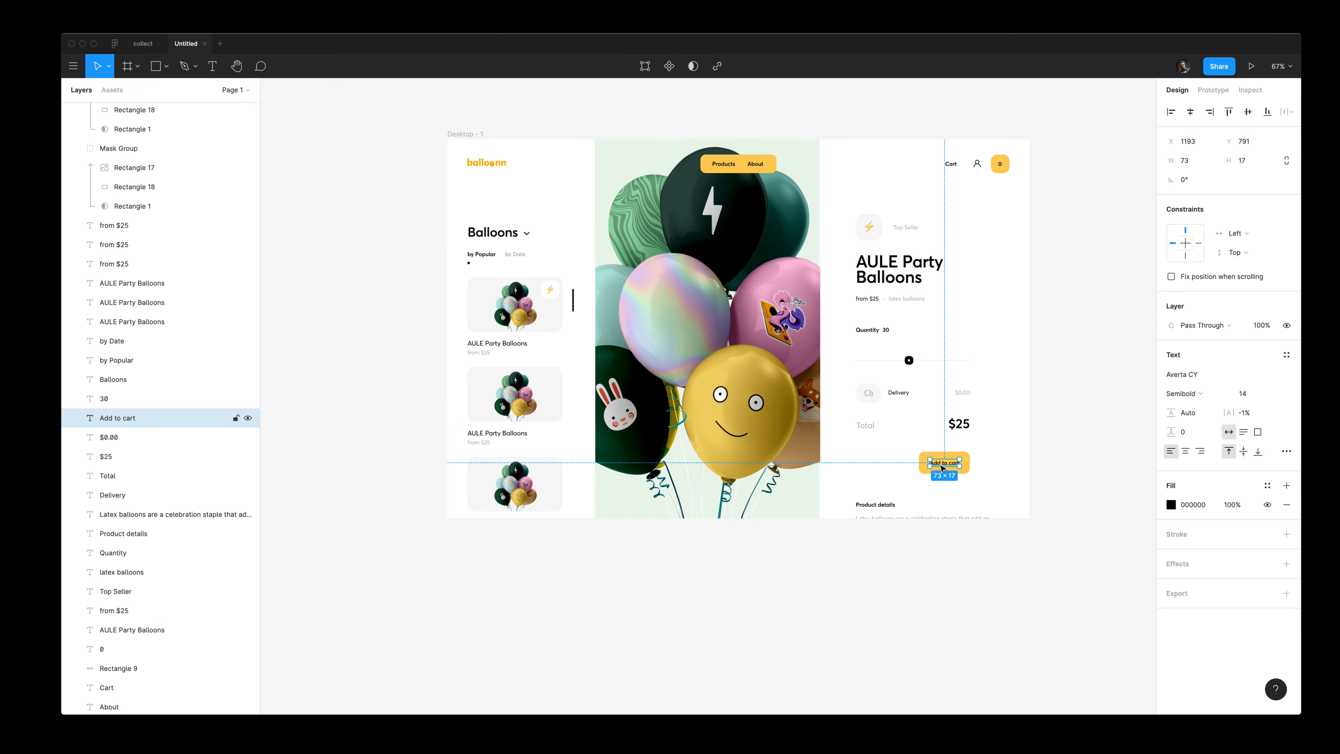
key("alt")
scroll(968, 479, "up", 5)
left_click(965, 467)
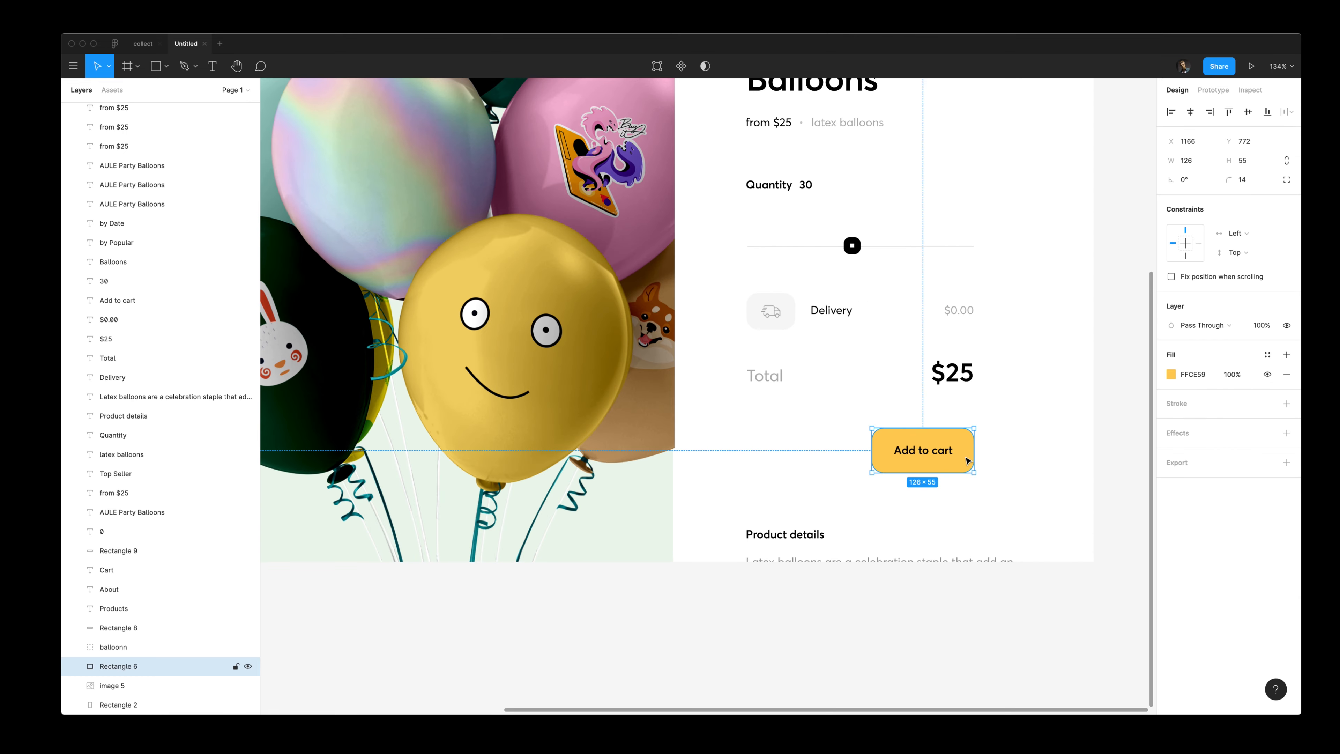
left_click_drag(976, 283, 960, 470)
scroll(1014, 390, "down", 5)
left_click(992, 419, "shift")
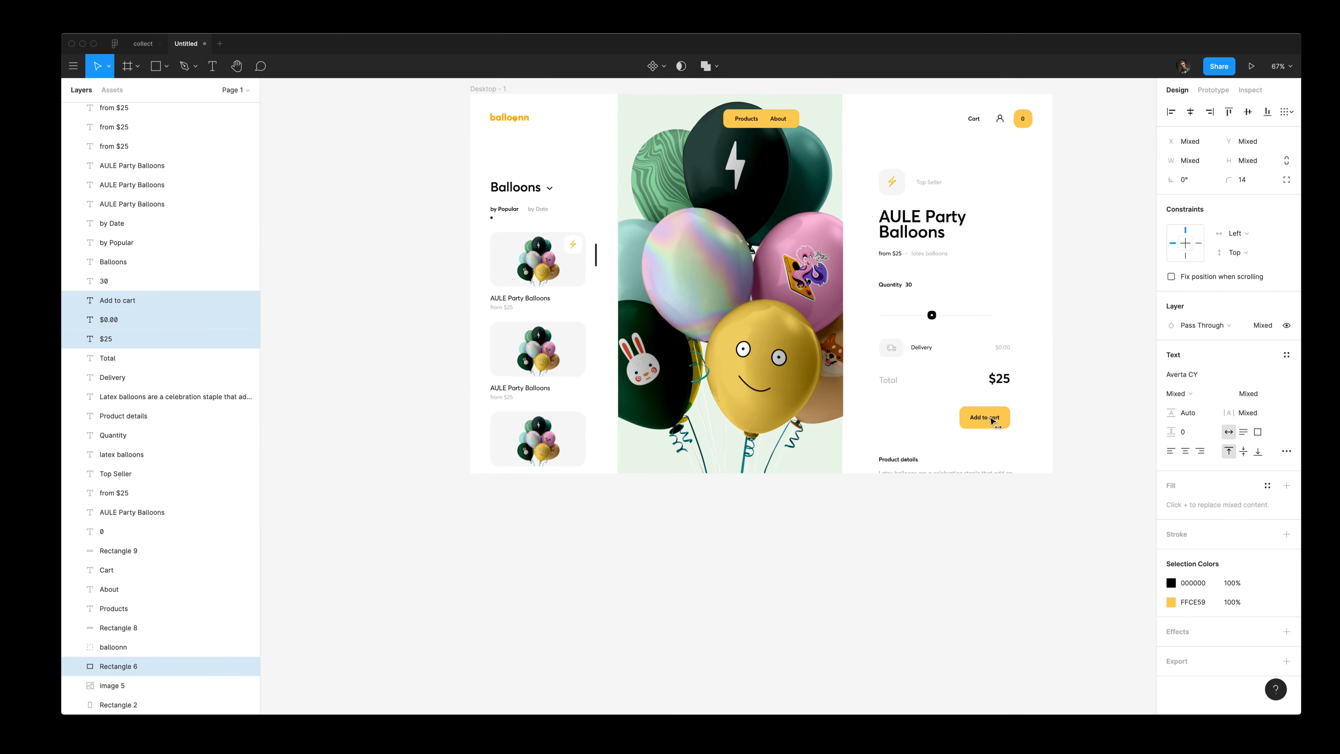
key("shift+Left")
key("shift+Left")
key("shift+Left")
key("shift+Left")
key("shift+Right")
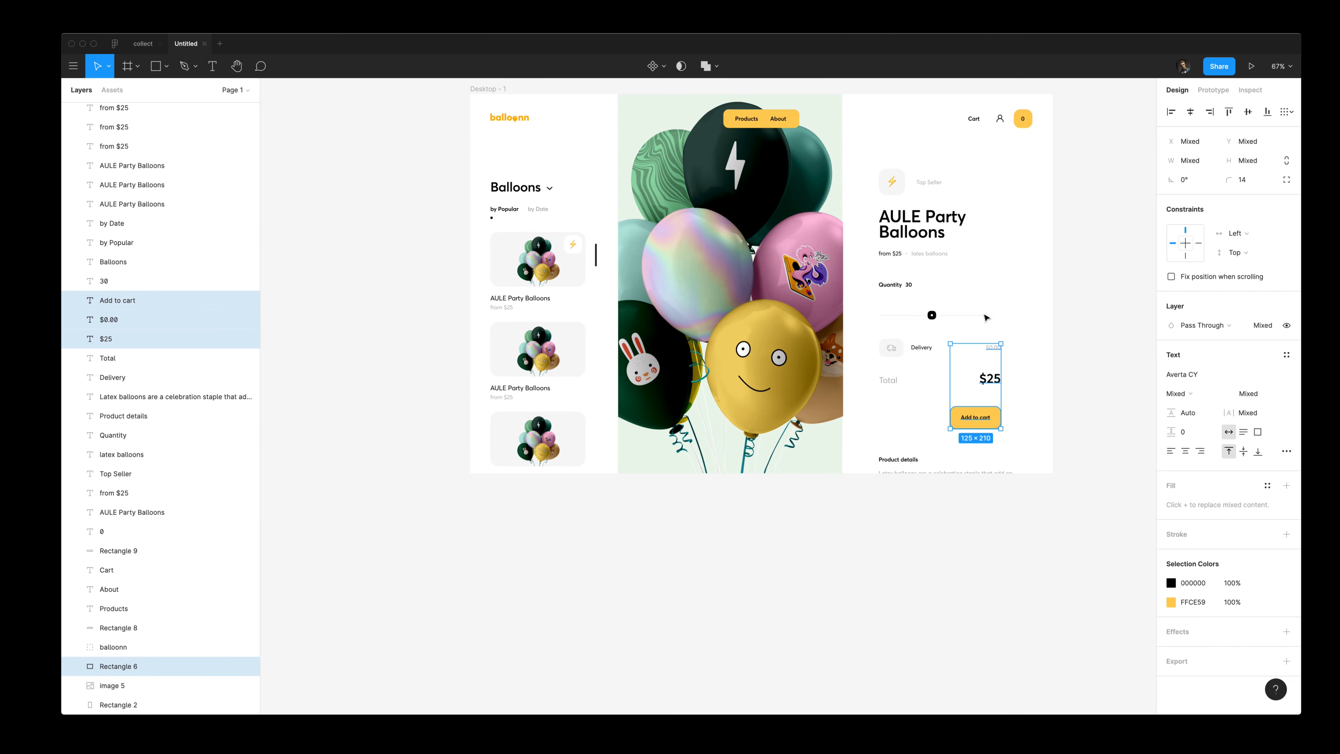
Step: Extend the quantity slider line to the Add to cart button's right edge and raise the "from $25 • latex balloons" row 10 px
left_click(982, 315)
left_click(988, 278)
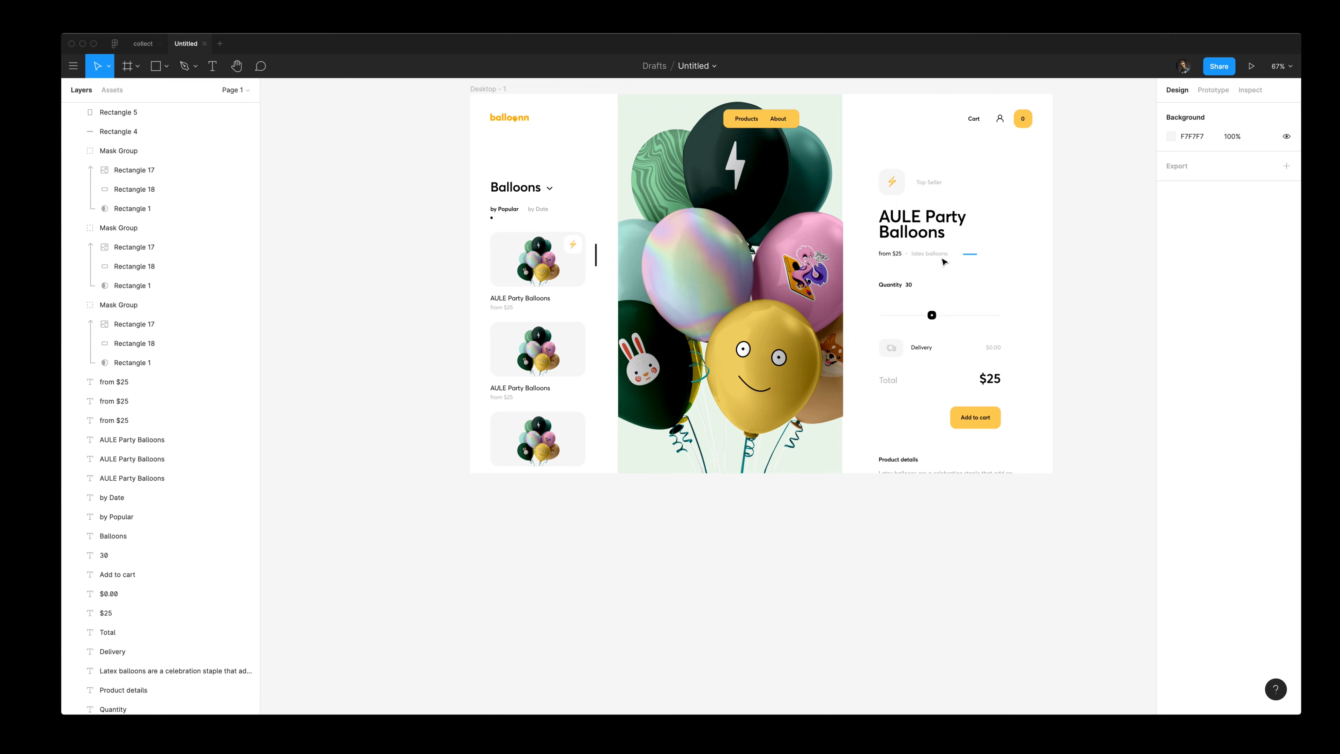
left_click_drag(942, 259, 867, 269)
key("shift+Up")
Step: Widen the product list spacing by lowering the third card 6 px, then the second and third cards together another 6 px
left_click_drag(478, 414, 520, 493)
key("Down")
key("Down")
key("Down")
key("Down")
key("Down")
key("Down")
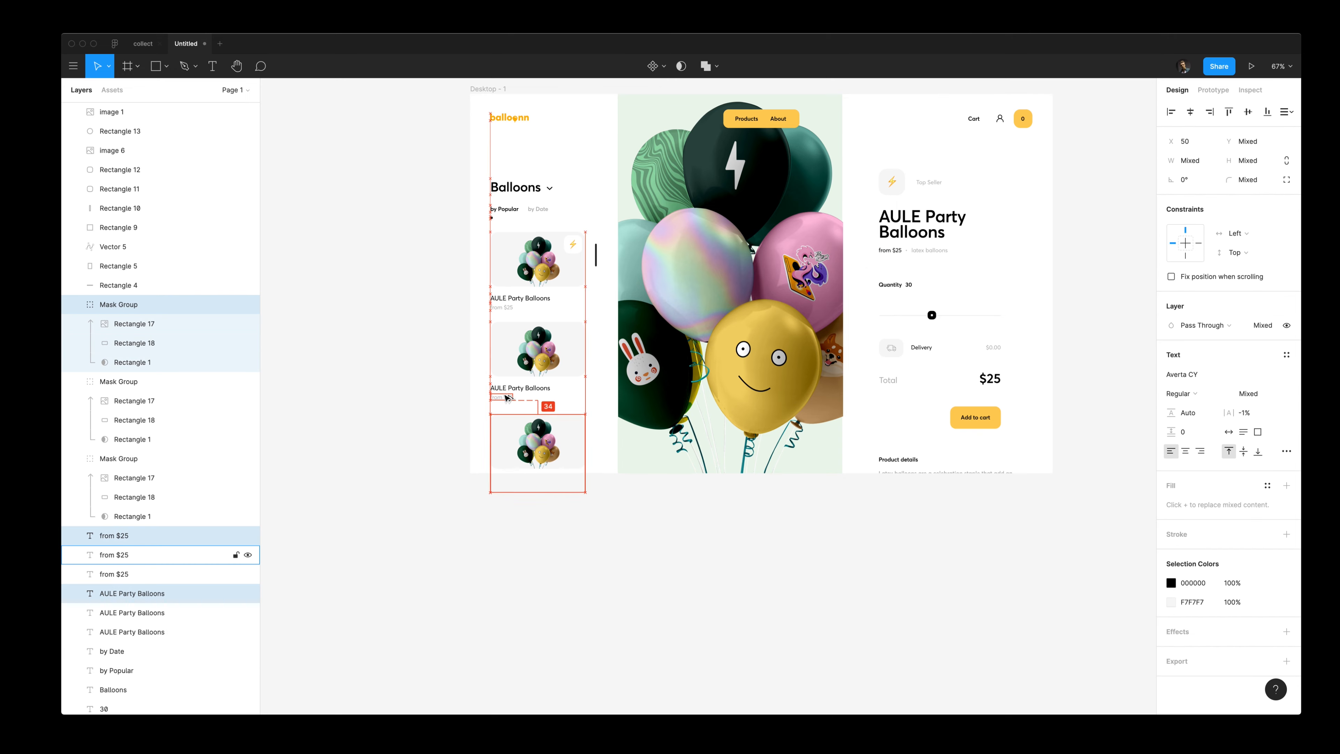
left_click_drag(458, 337, 538, 405)
mouse_move(479, 296)
left_mouse_down()
mouse_move(514, 311)
mouse_move(500, 307)
left_mouse_up()
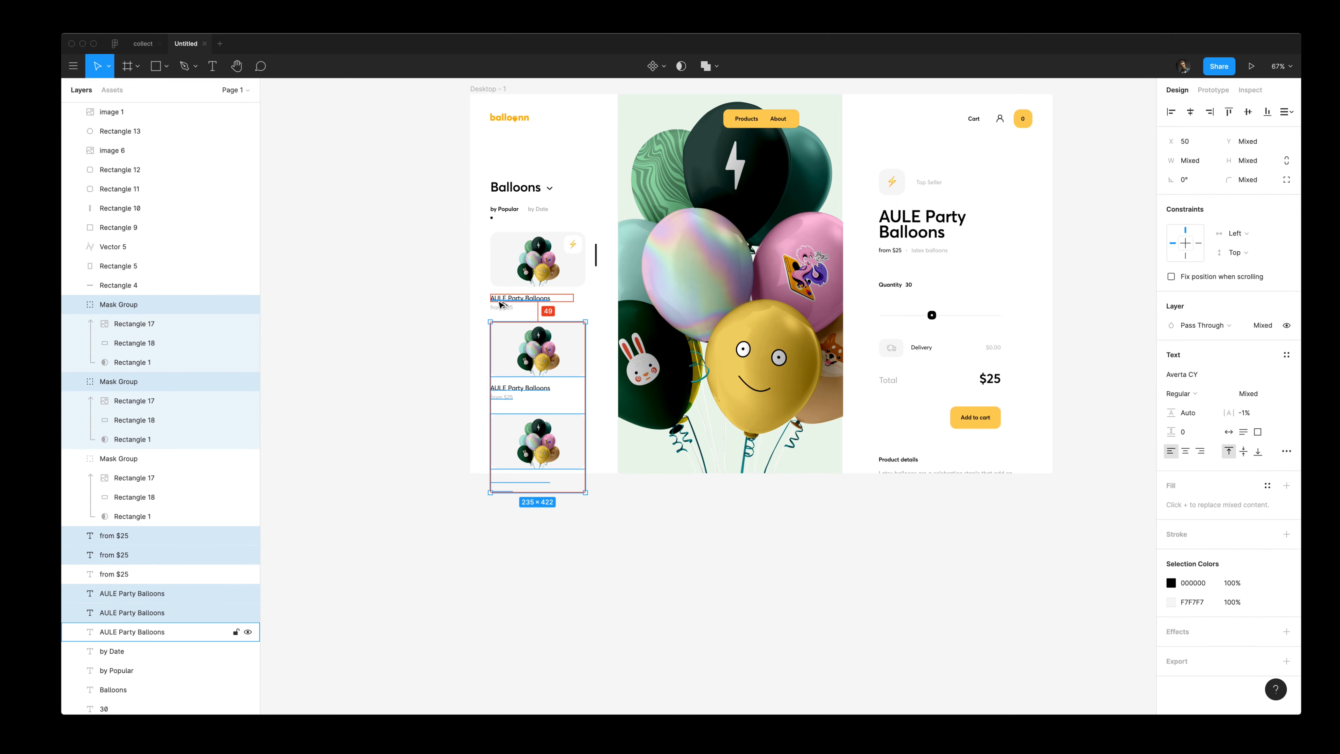
key("Down")
key("Down")
key("Down")
key("Down")
key("Down")
key("Down")
Step: Move the block from Quantity to Add to cart up 10 px, then everything below the Quantity label down 20 px
left_click(876, 417)
left_click_drag(881, 331, 1002, 430)
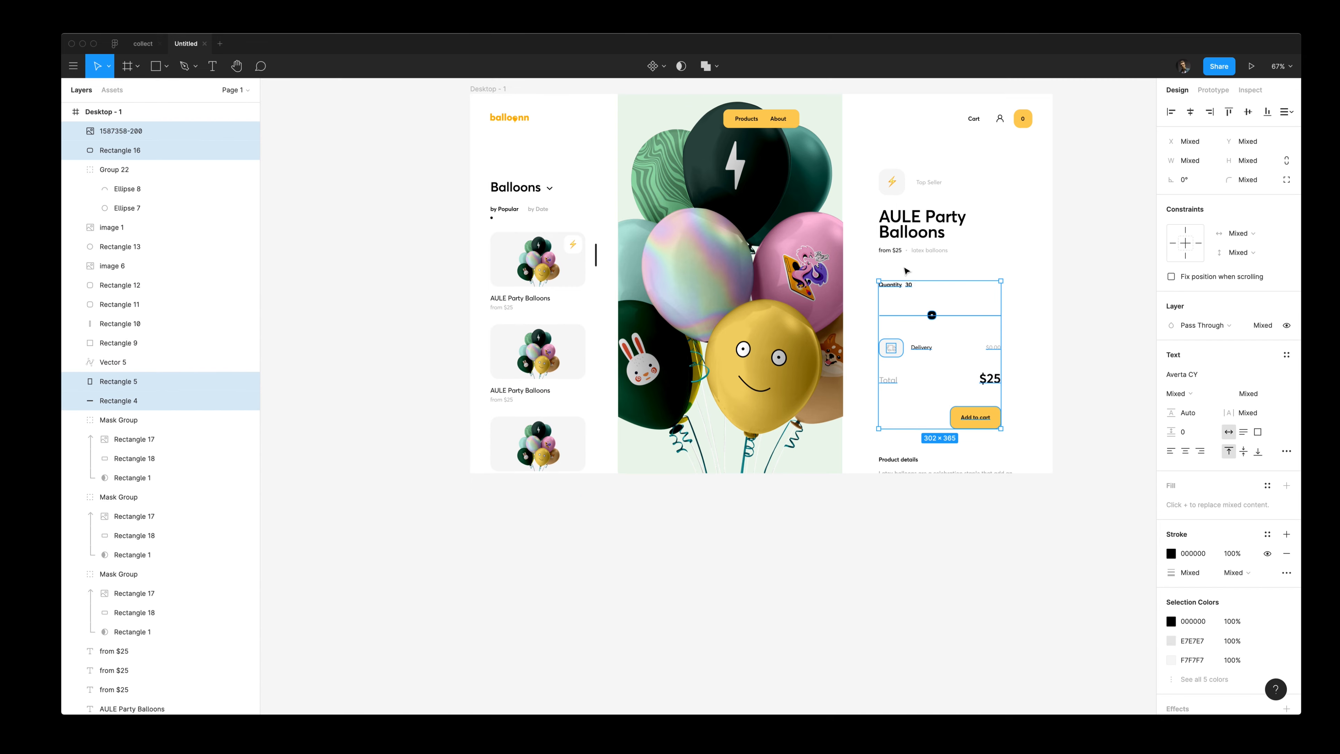
key("shift+Up")
left_click_drag(866, 291, 1001, 432)
key("shift+Down")
key("shift+Down")
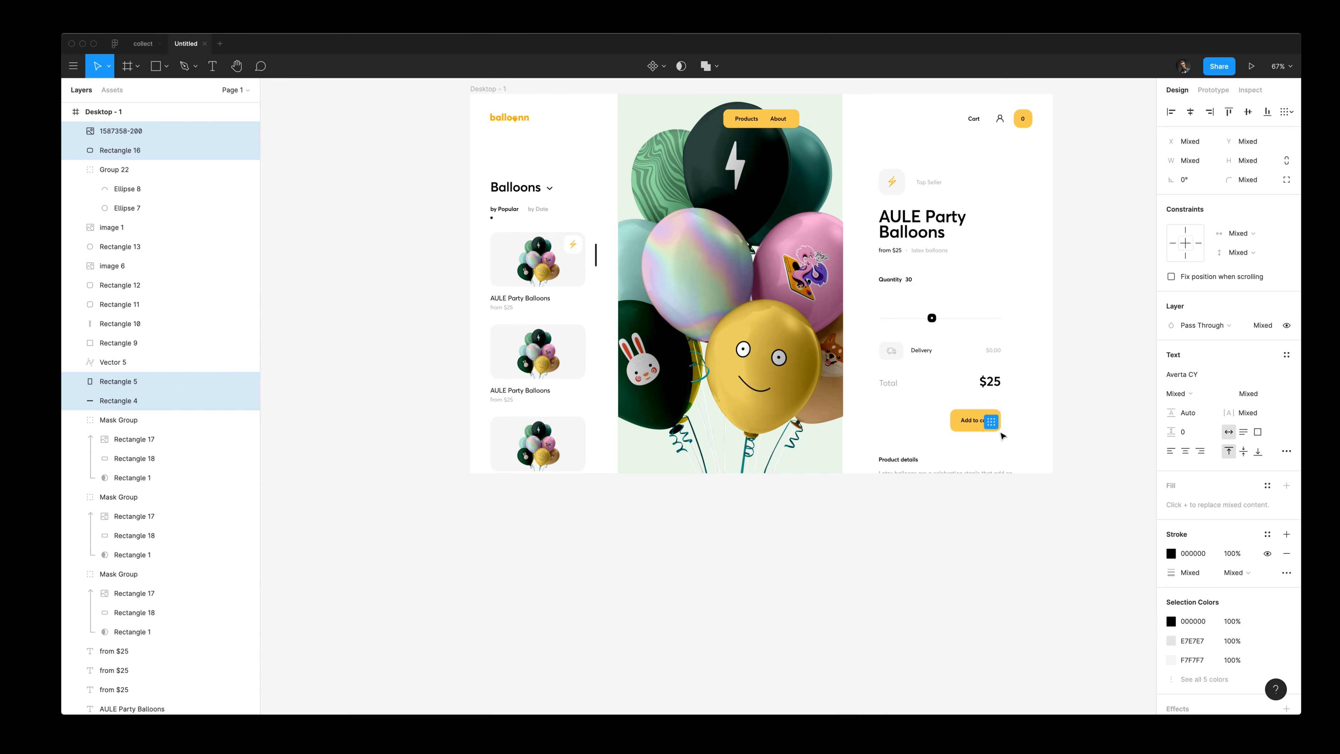
Step: Move the Product details heading and its description down 10 px
left_click_drag(867, 449, 929, 487)
key("shift+Down")
left_click(931, 490)
scroll(935, 365, "up", 3)
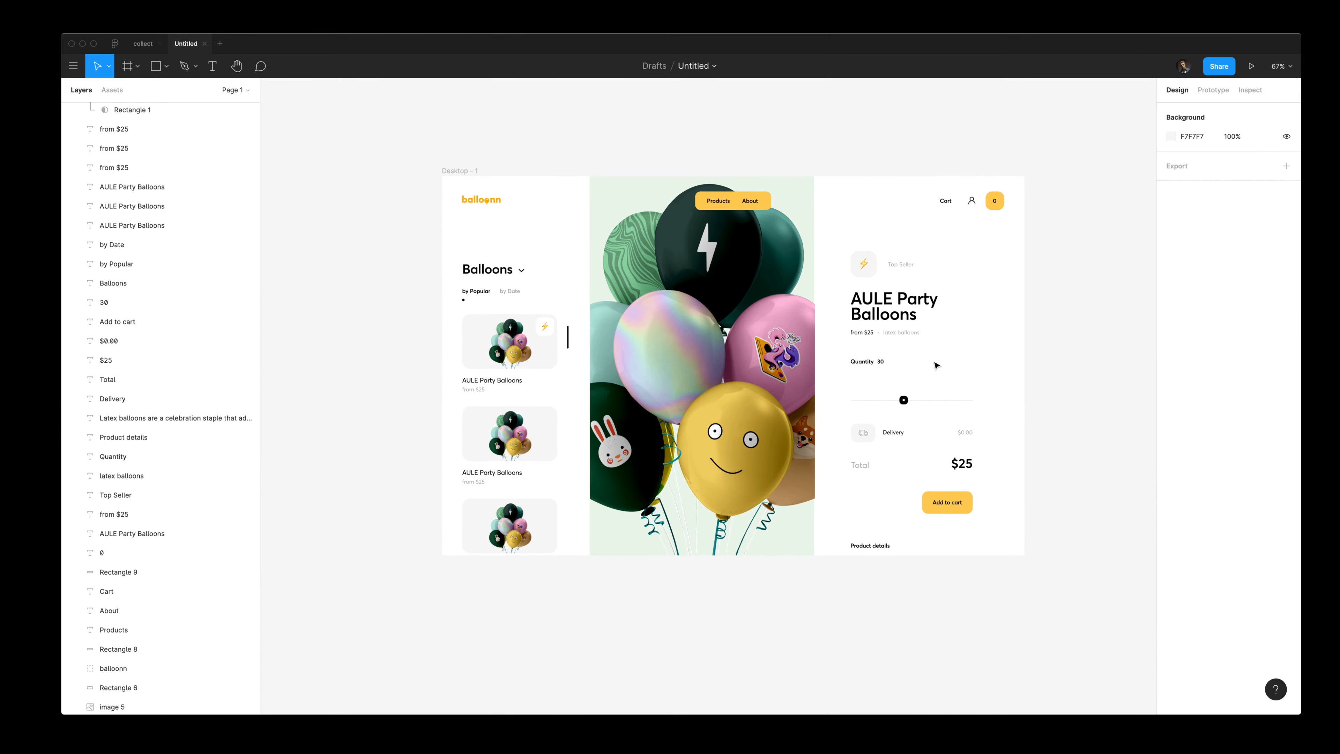
Step: Place a copy of the black slider handle outside the page frame, level with the slider line
double_click(919, 405)
left_click(872, 395, "alt")
left_click_drag(872, 393, 1134, 393)
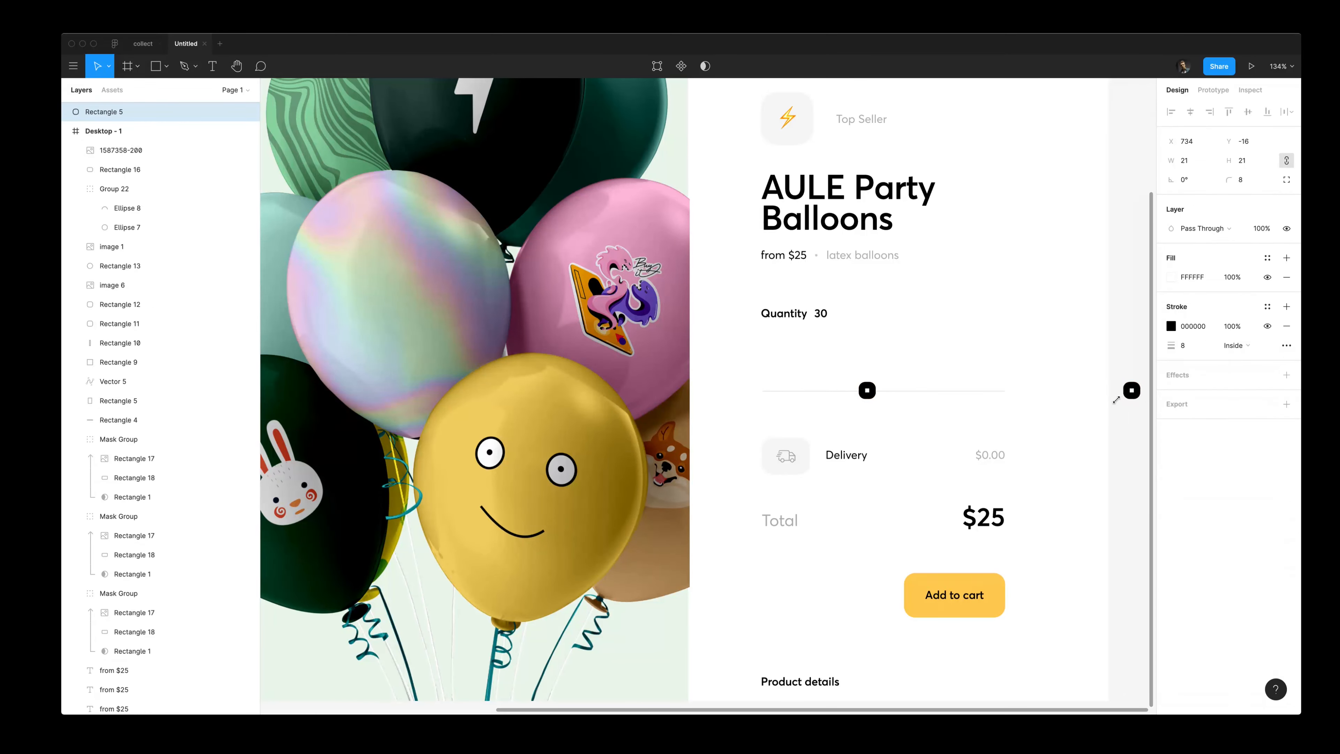
Step: Turn the slider handle into a ring with a stroke of 2 and a corner radius of 28
left_click(873, 387)
key("z")
left_click(882, 384)
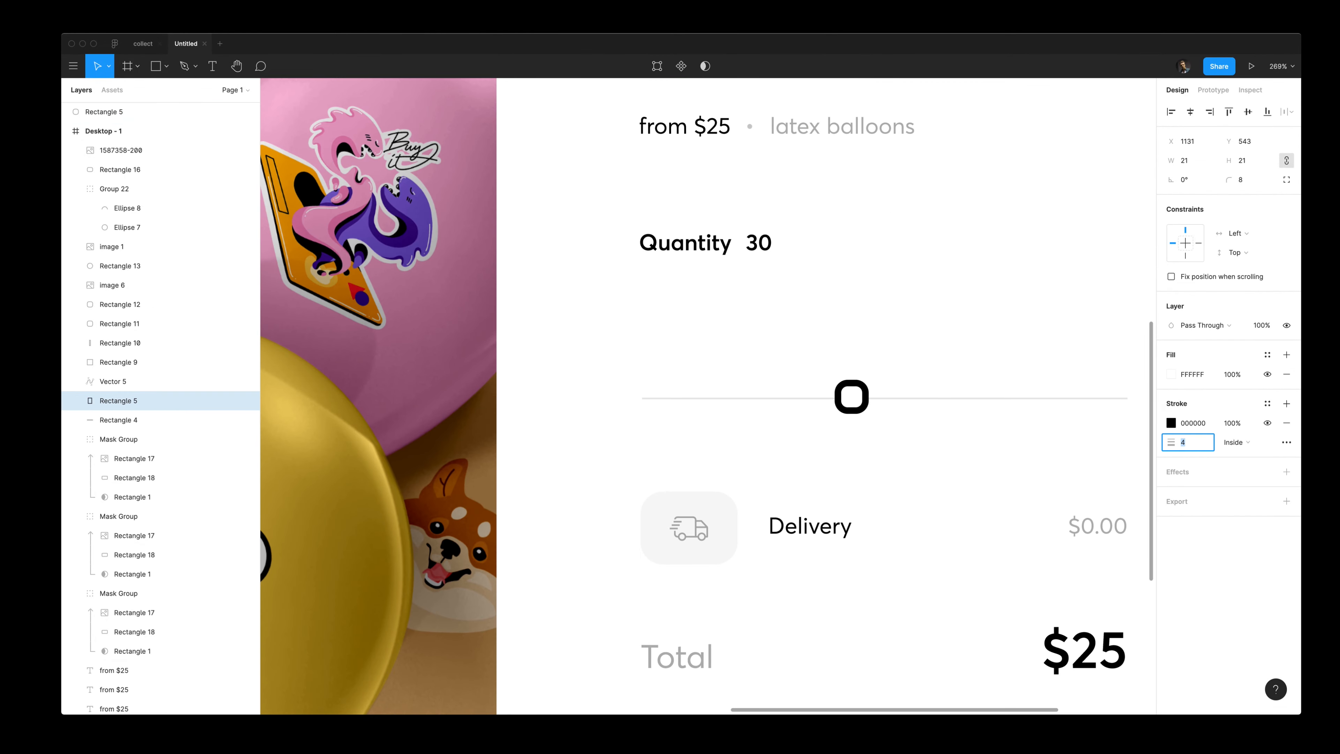
left_click(1244, 179)
key("shift+Up")
key("Down")
key("Down")
left_click(903, 371)
left_click(861, 390)
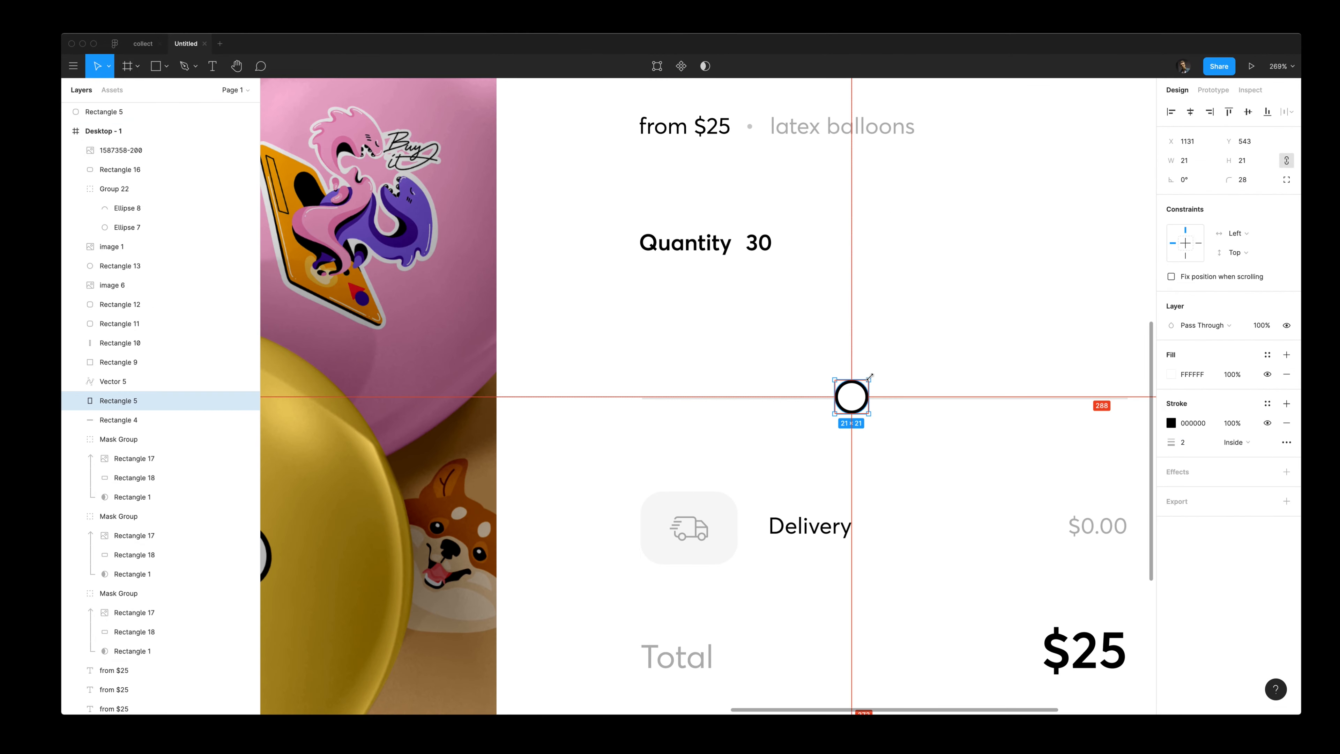
Step: Enlarge the slider handle to 27 × 27 and recolour its stroke to the yellow FFCE59
left_click_drag(868, 379, 873, 375)
left_click(867, 371)
left_click(862, 382)
key("z")
left_click(914, 370, "alt")
left_click(1171, 423)
left_click(1071, 658)
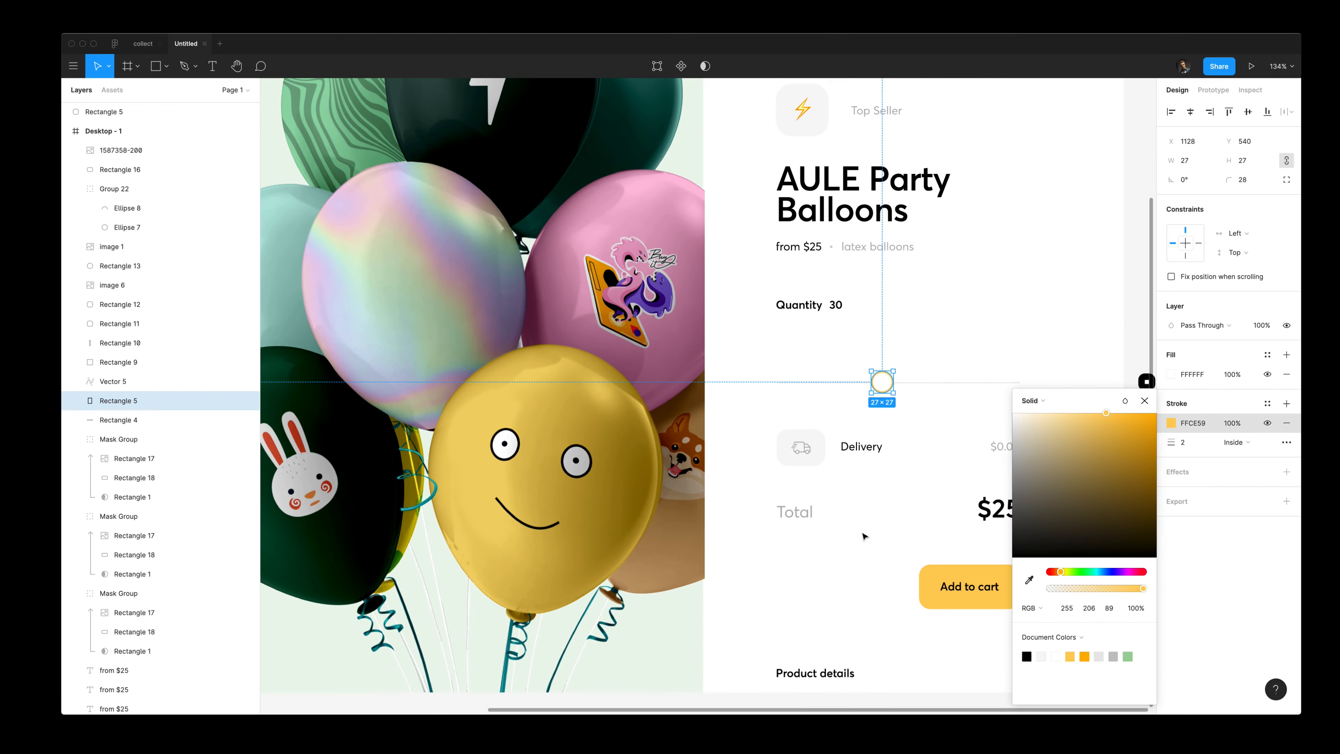
left_click(864, 535)
Step: Duplicate the quantity value 30 and place the copy just above the slider handle
scroll(864, 528, "up", 2)
left_click(839, 428)
key("z")
left_click(852, 404)
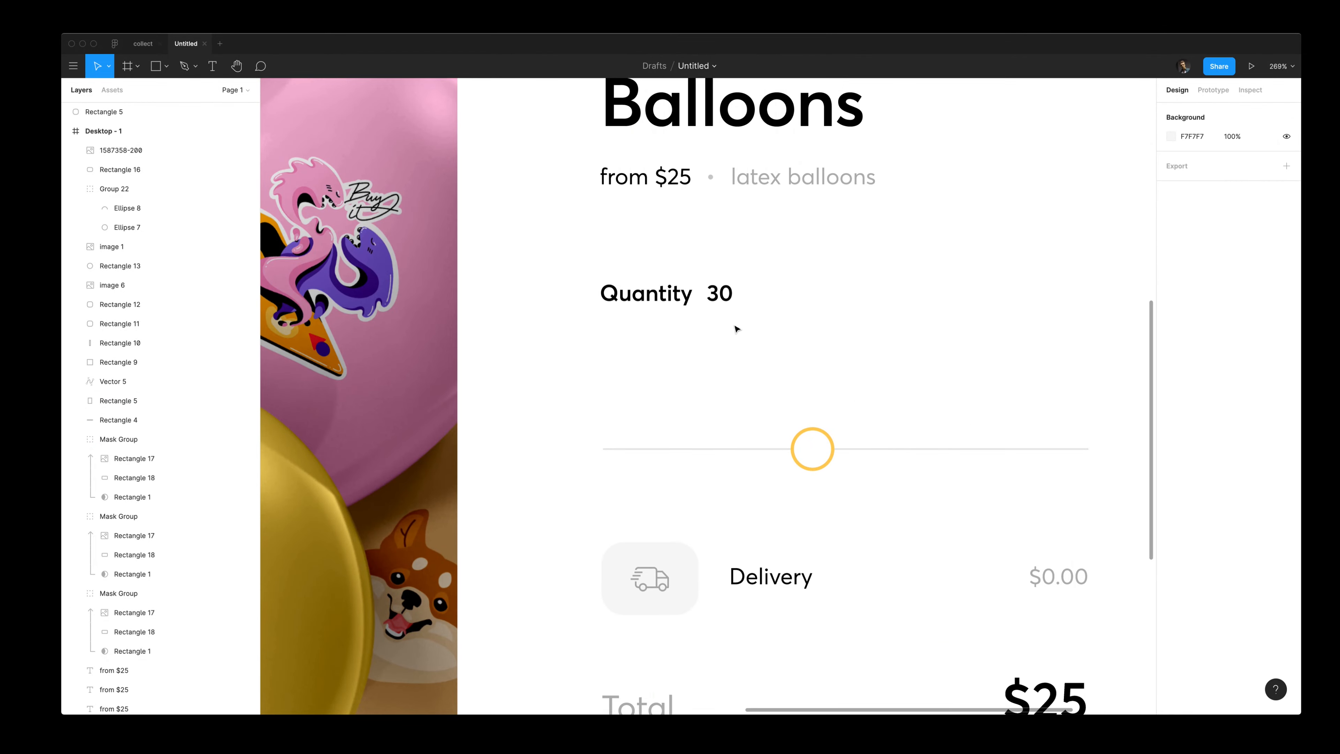
left_click_drag(719, 293, 818, 380)
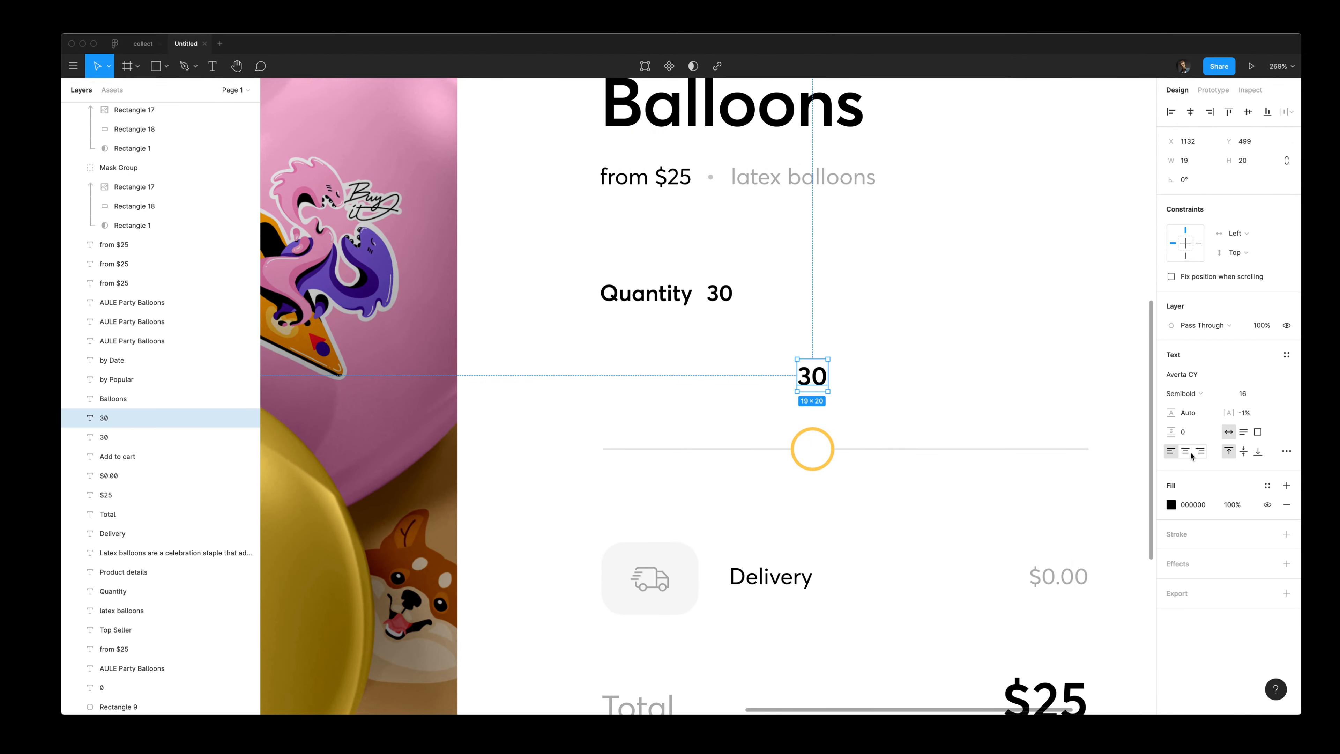
Step: Draw a circle about 38 px wide behind the copied 30, fill it with the handle's yellow and centre the two on each other
left_click_drag(784, 335, 846, 397)
key("alt+super+[")
key("i")
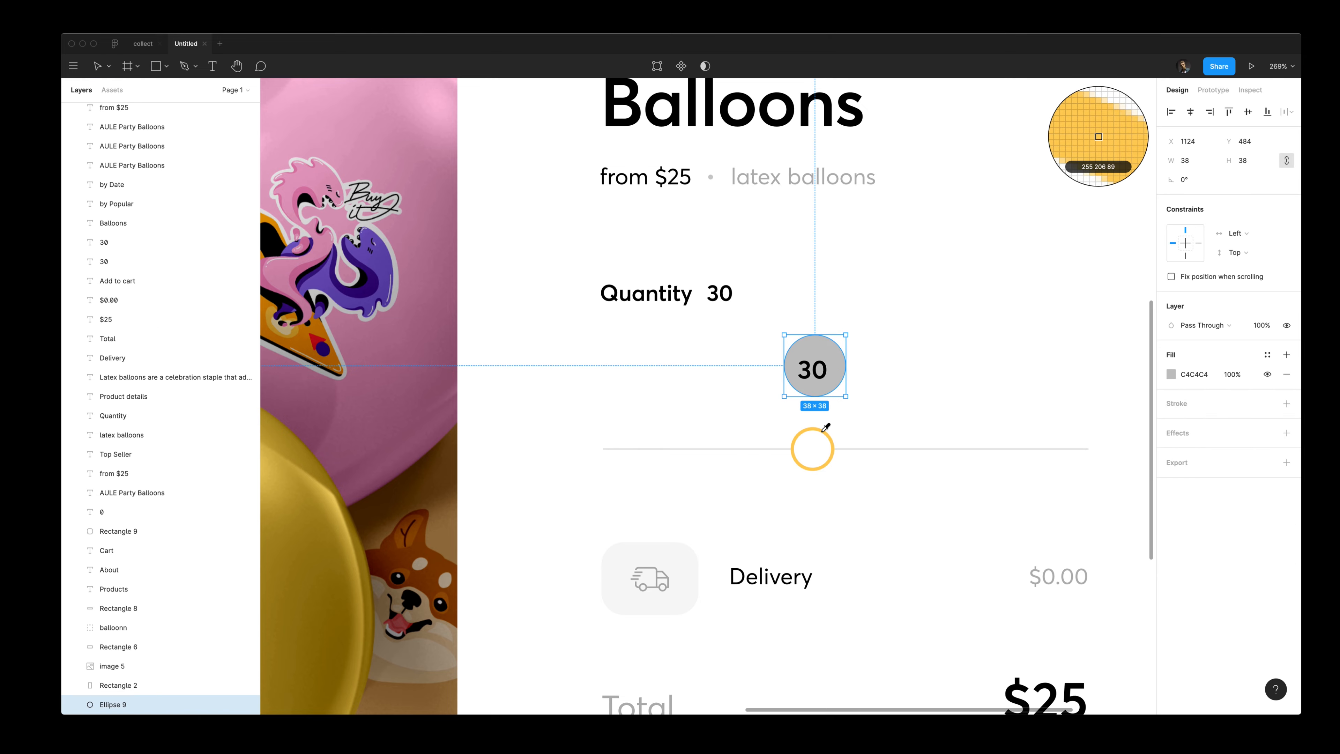
left_click(819, 429)
left_click(815, 370, "shift")
key("alt+h")
key("alt+v")
key("Escape")
Step: Enlarge the yellow circle around the 30 label to about 44 px wide
left_click(823, 343)
left_click_drag(846, 334, 823, 356)
left_click(822, 367, "shift")
left_click(835, 381)
Step: Pull the yellow circle's bottom point down into a narrow tip with handles mirrored in angle and length
scroll(835, 381, "up", 5)
double_click(815, 373)
left_click_drag(755, 406, 785, 467)
left_click(1208, 182)
left_click(1221, 209)
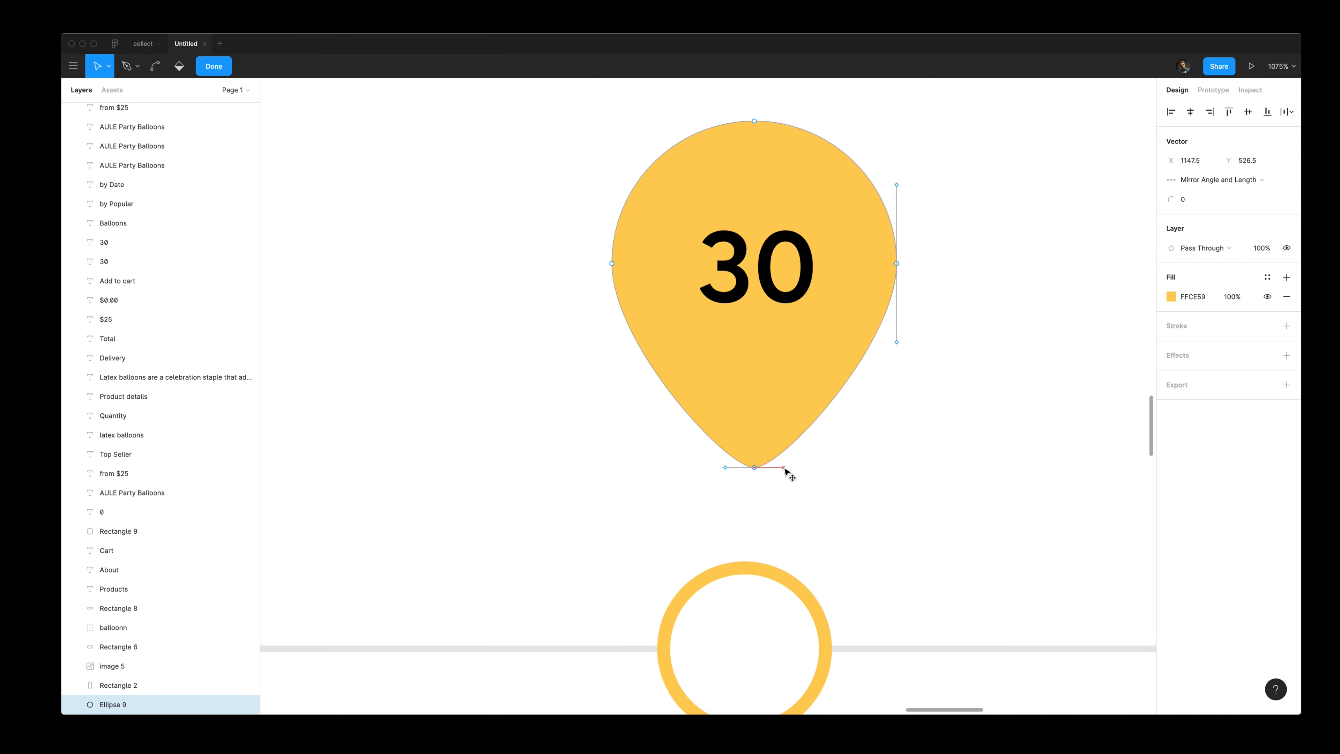
Step: Lengthen the lower curve handles of both side points and widen the tip's handles to round out the balloon shape
left_click_drag(897, 342, 896, 363)
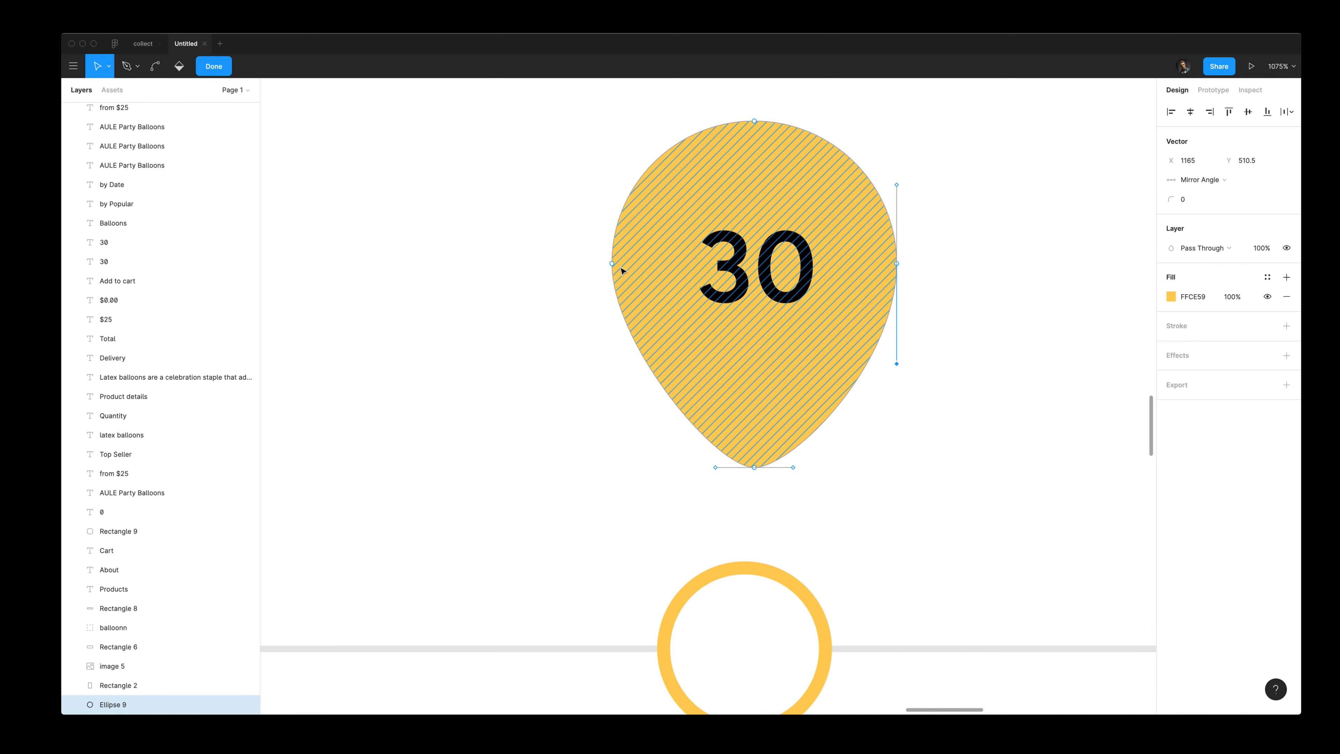
left_click(612, 263)
left_click_drag(612, 342, 612, 364)
left_click_drag(793, 467, 806, 467)
key("Escape")
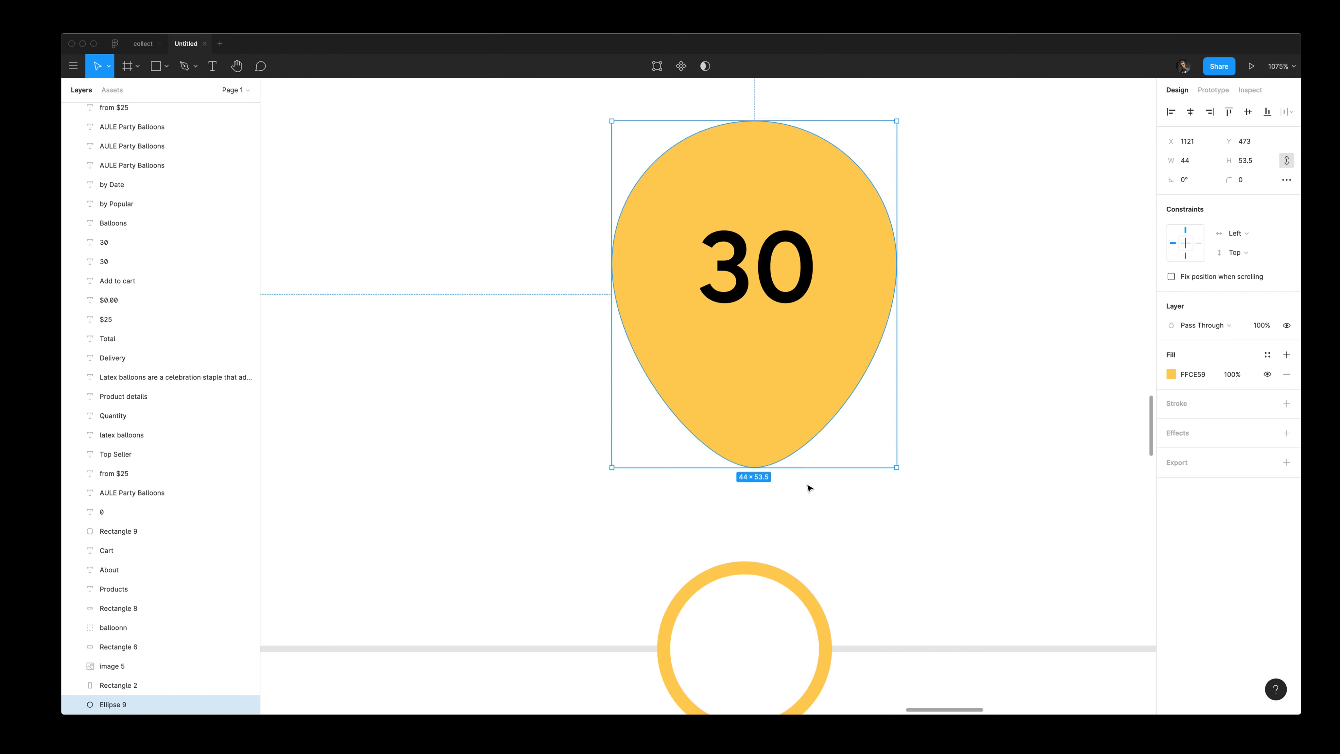
key("Escape")
Step: Draw a small closed triangle about 7 × 3.5 px just below the balloon's tip with the Pen tool
key("p")
left_click(751, 474)
left_click(729, 497)
left_click(751, 474)
key("Escape")
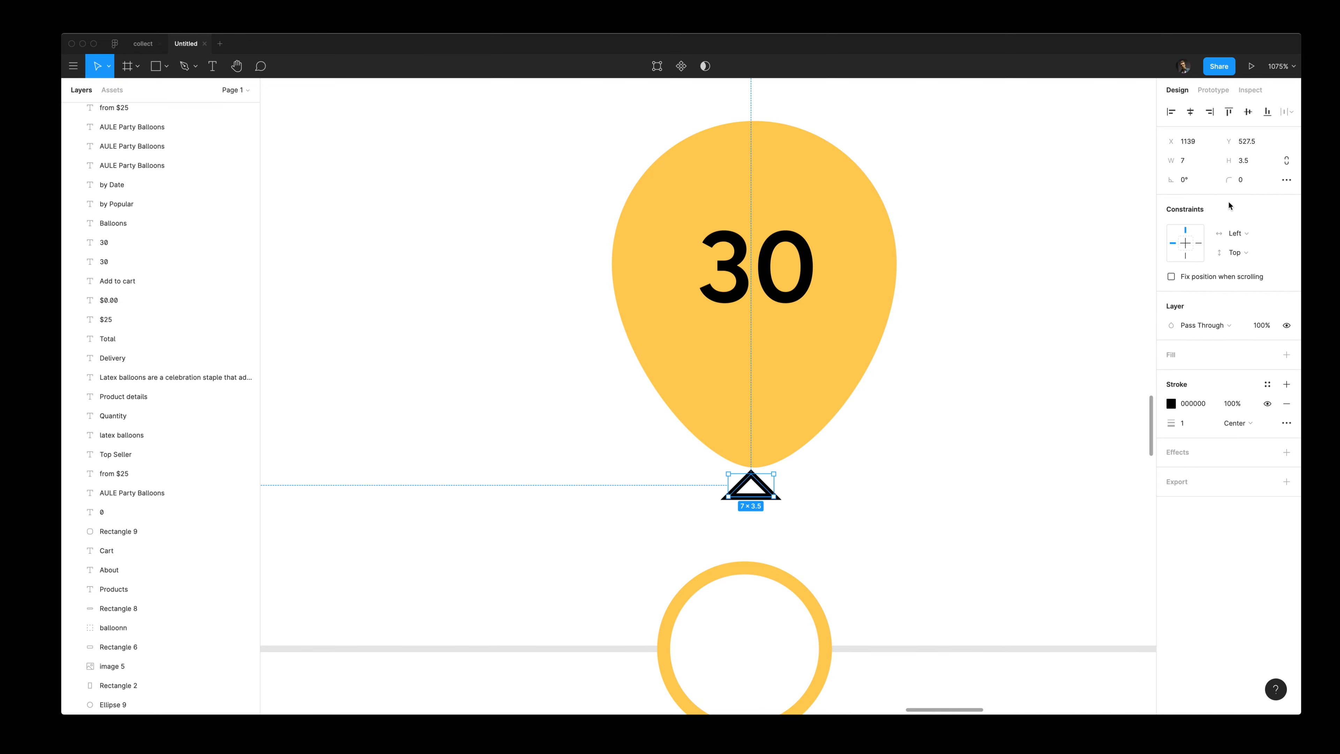
Step: Fill the triangle with the yellow FFCE59, hide its black stroke and give it a corner radius of 1
left_click(1267, 423)
left_click(1286, 354)
type("1")
key("Return")
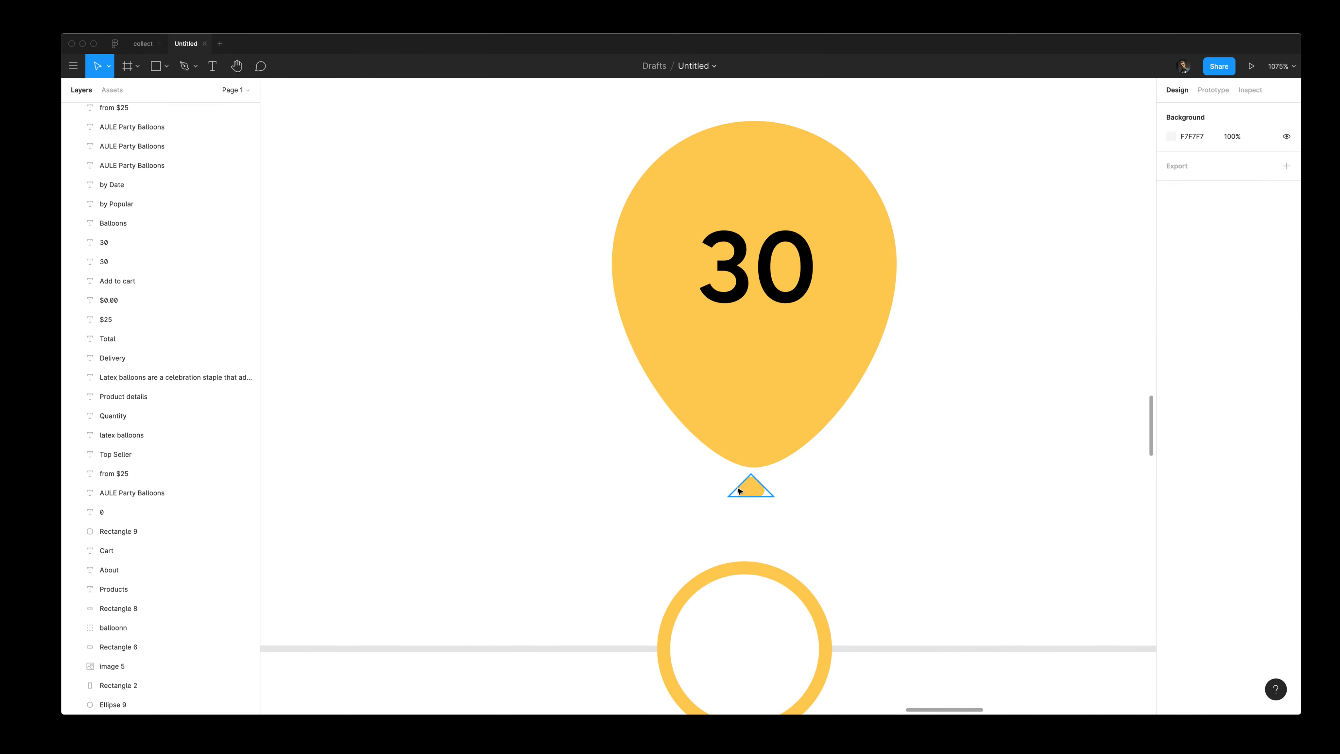
Step: Enlarge the triangle to 12 × 5 and position it centred under the balloon's tip as a knot
left_click_drag(770, 474, 769, 509)
key("Right")
key("Down")
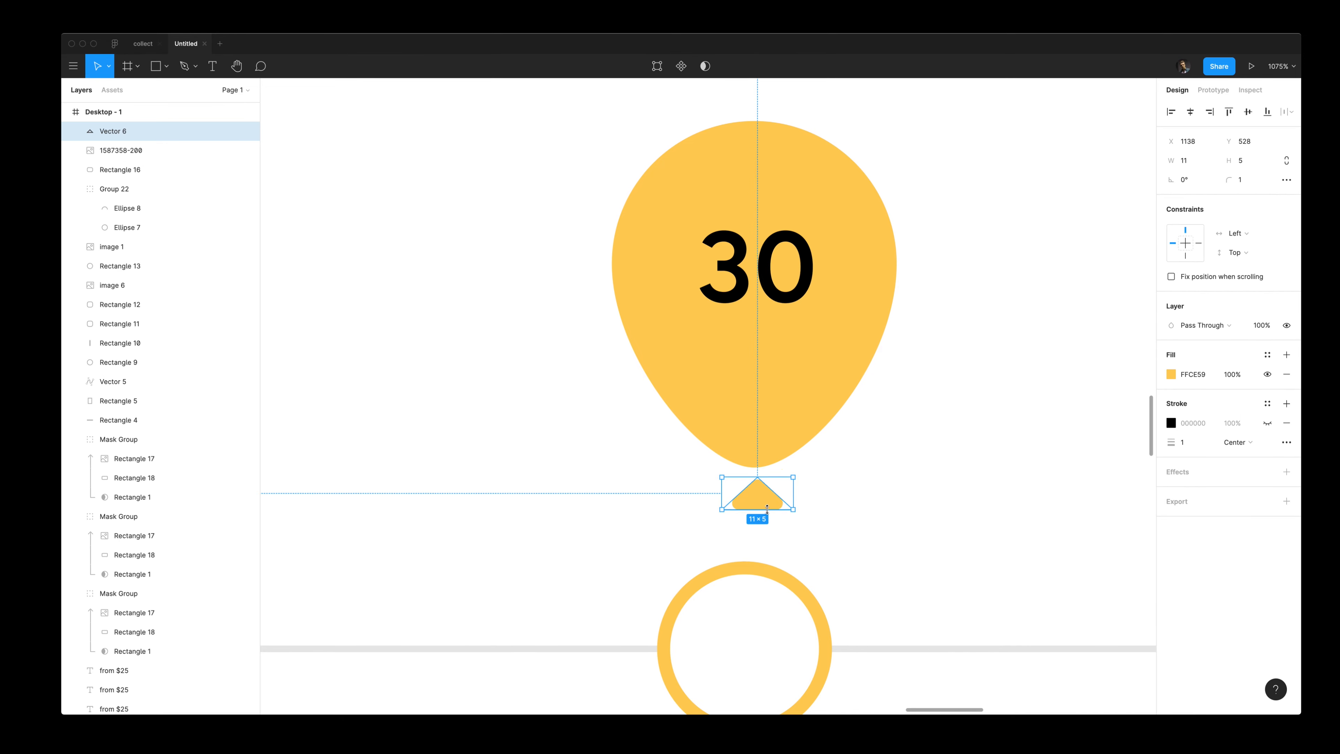
key("Up")
key("Left")
key("Up")
key("Down")
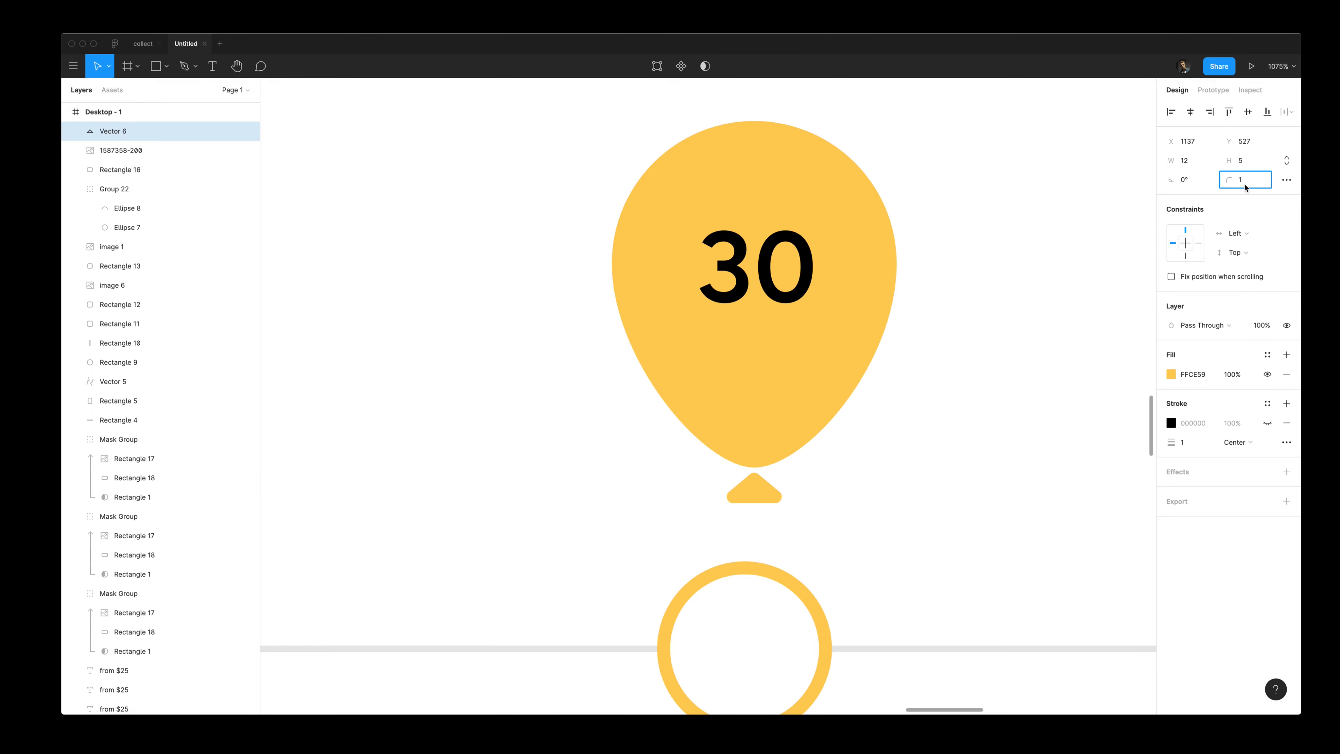
left_click(772, 449, "shift")
key("minus")
key("minus")
key("Escape")
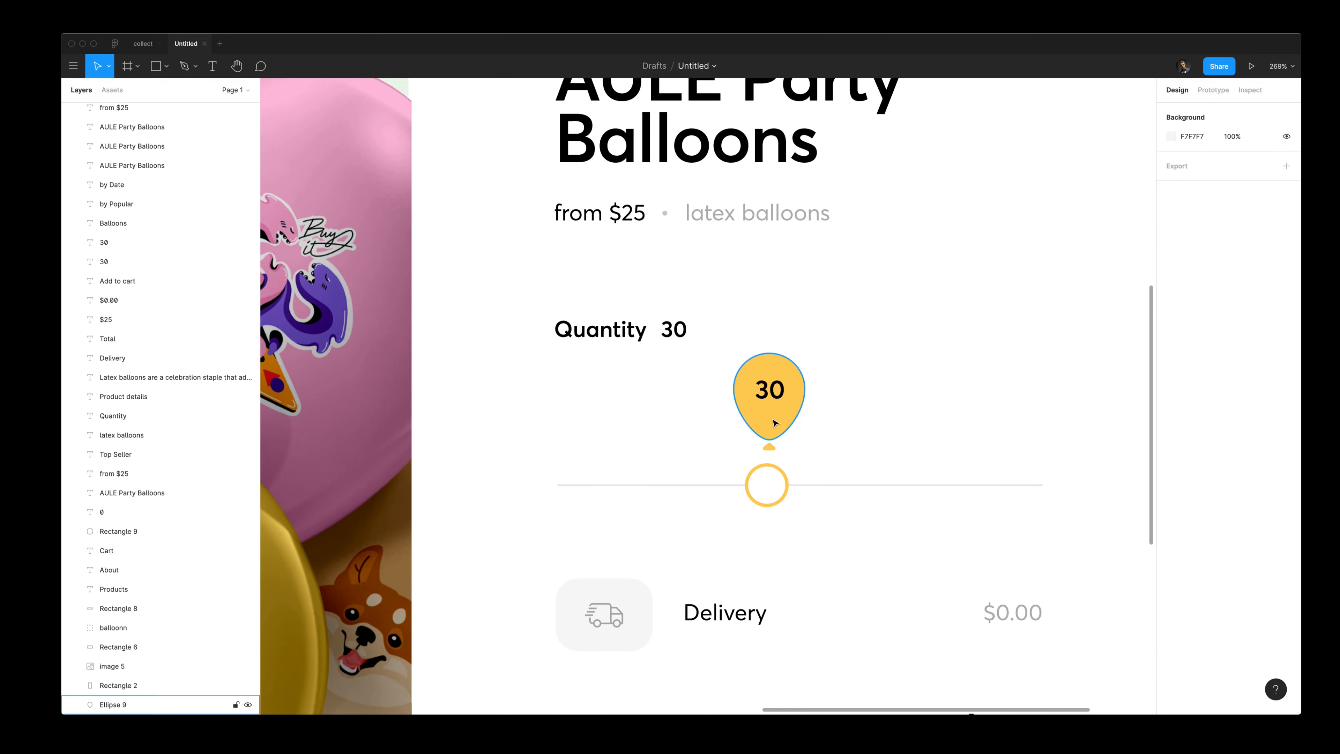
double_click(774, 424)
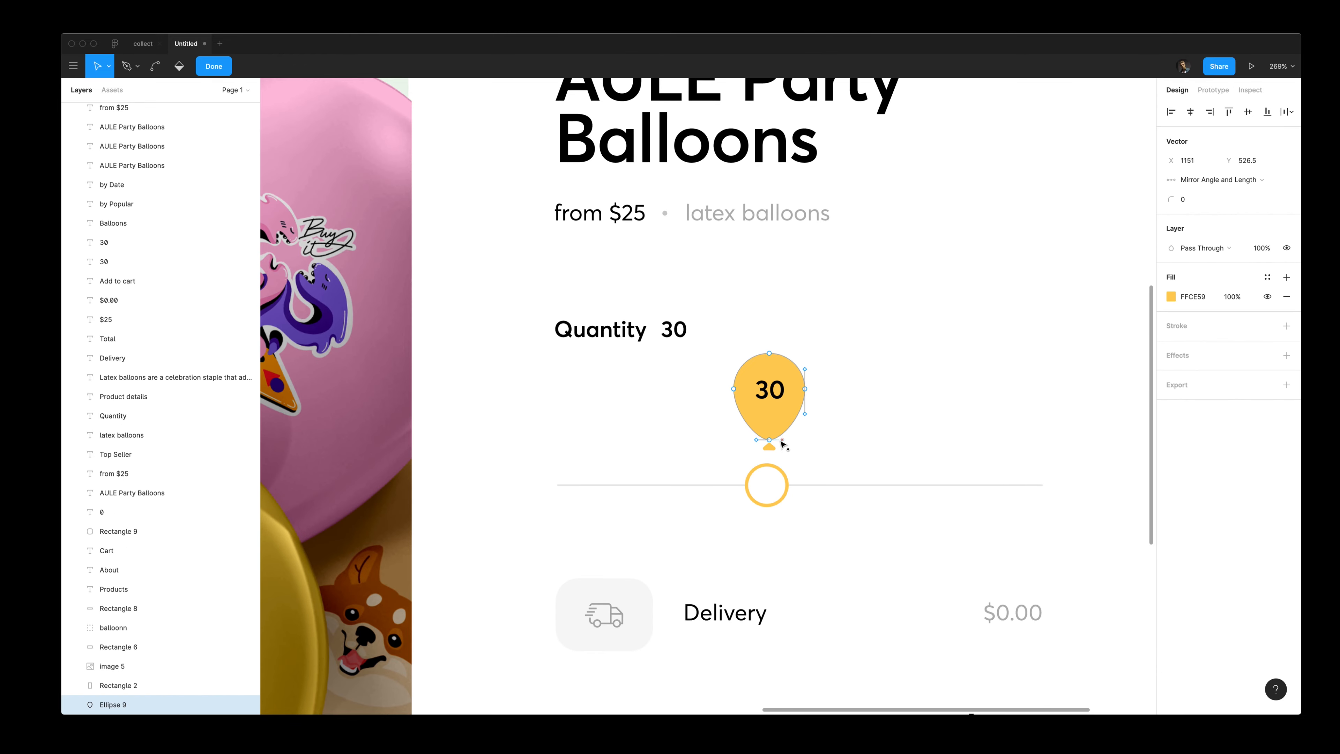
key("Escape")
key("Escape")
key("minus")
key("plus")
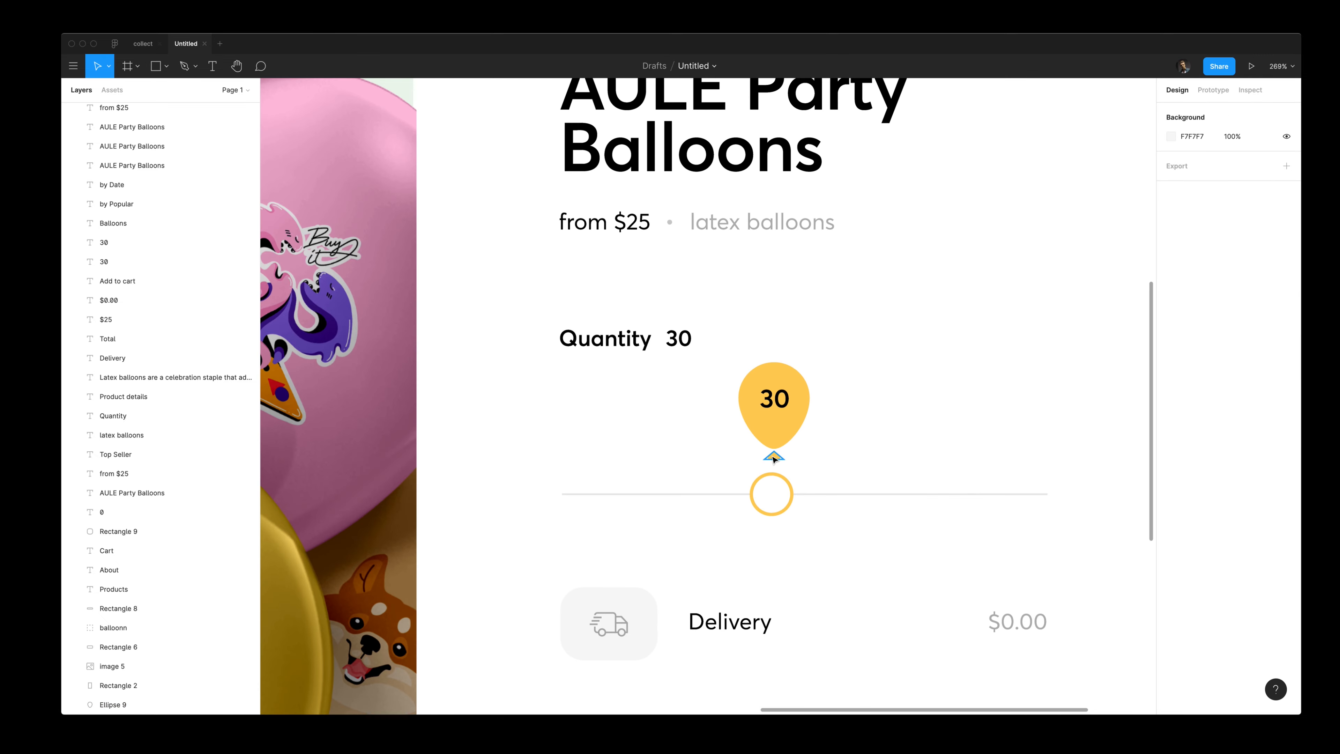
Step: Nudge the balloon shape and its knot so they sit centred above the slider handle
left_click(772, 455)
key("minus")
key("plus")
left_click(807, 391)
left_click_drag(808, 388, 800, 433)
key("plus")
key("alt")
key("Down")
key("Left")
left_click(762, 408)
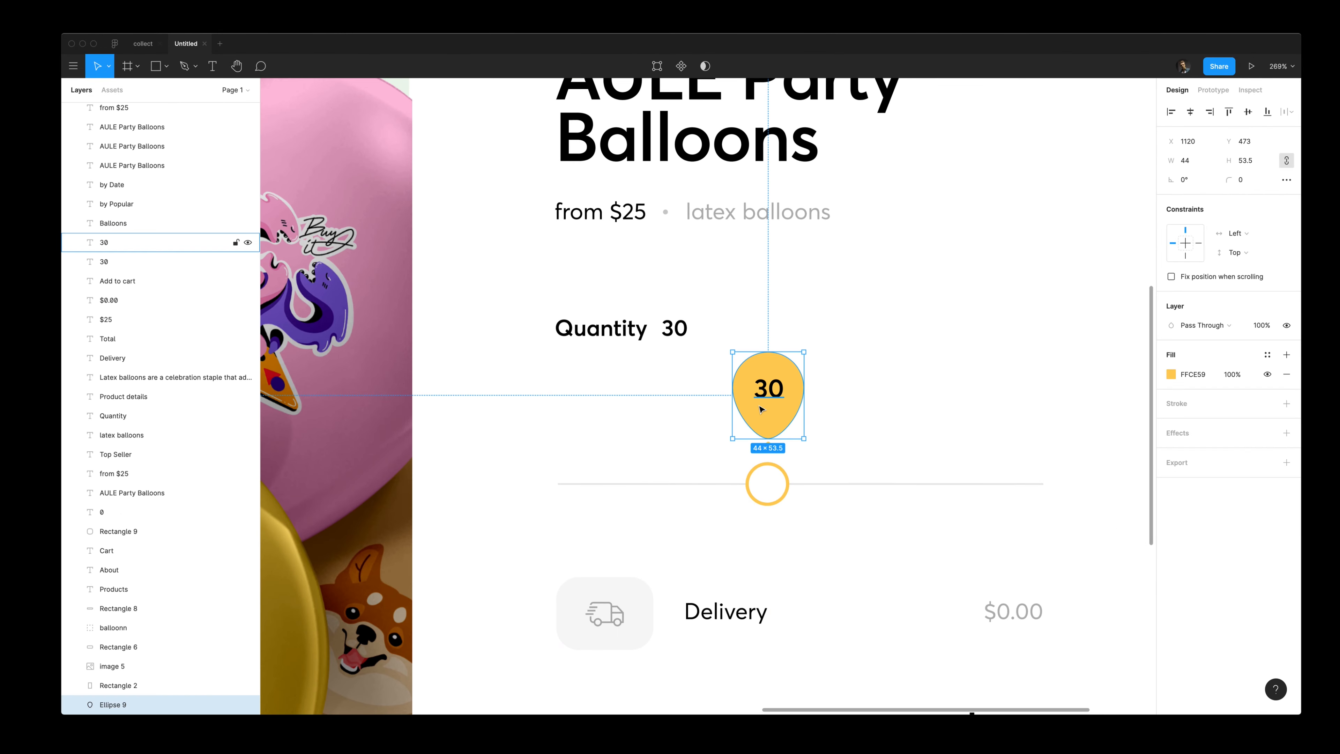
Step: Enlarge the balloon together with its knot to about 48 × 66 px around the 30 label
left_click(814, 405)
left_click(771, 446)
left_click(782, 409, "shift")
left_click_drag(803, 352, 809, 350)
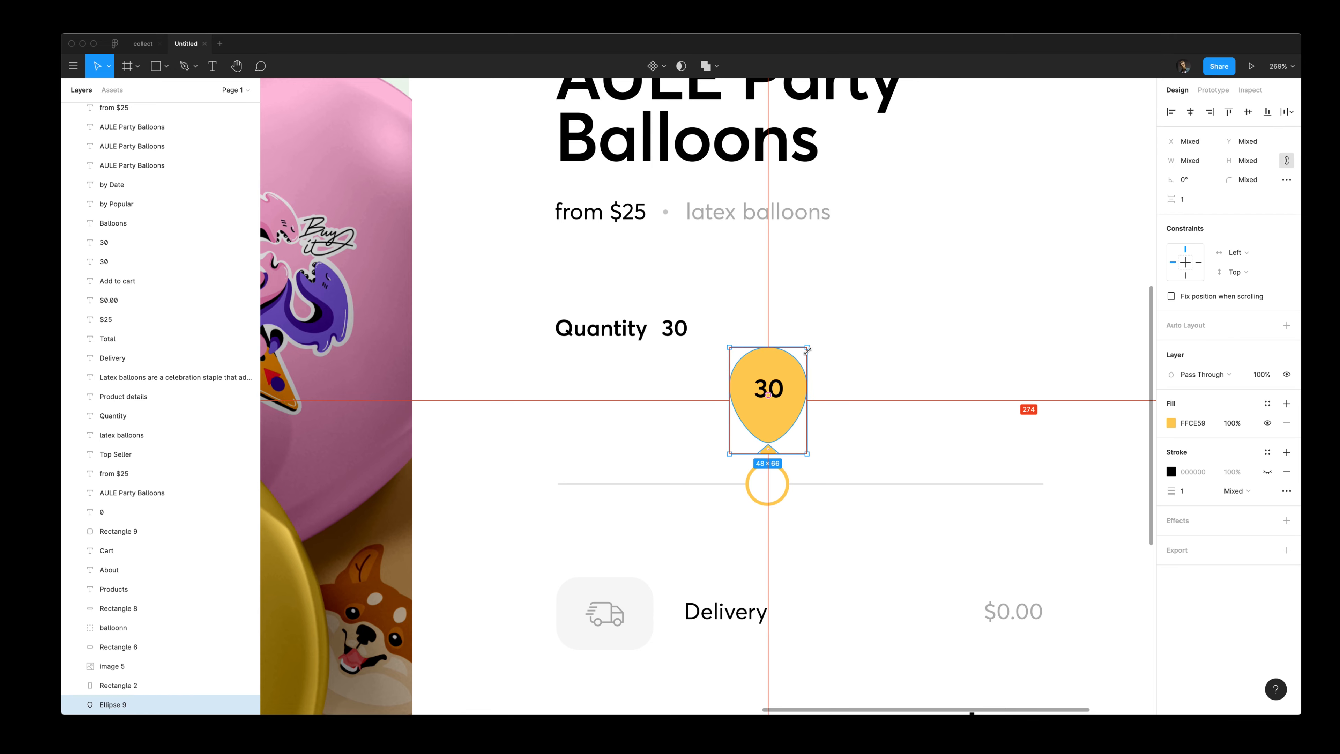
Step: Move the Balloons heading with its arrow and the sort options up 10 px
key("shift+1")
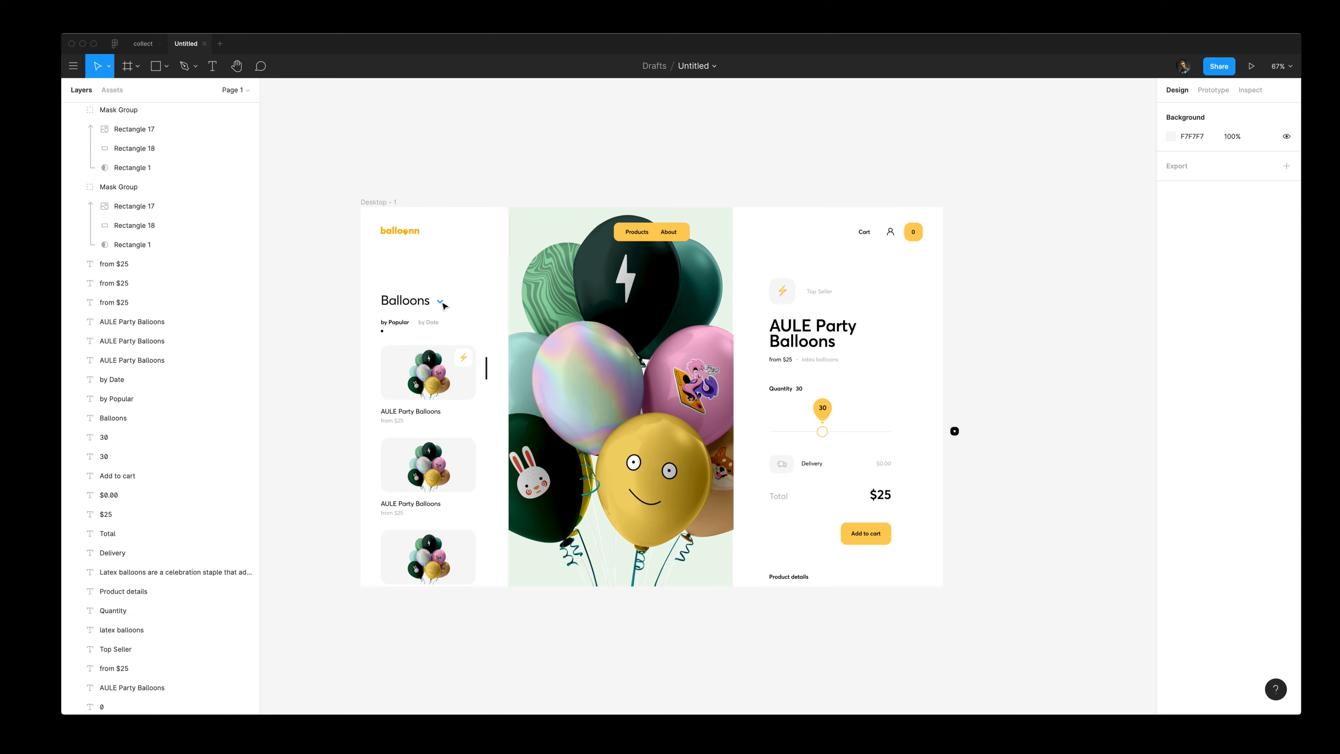
left_click(441, 302)
left_click_drag(359, 289, 464, 343)
key("shift+Up")
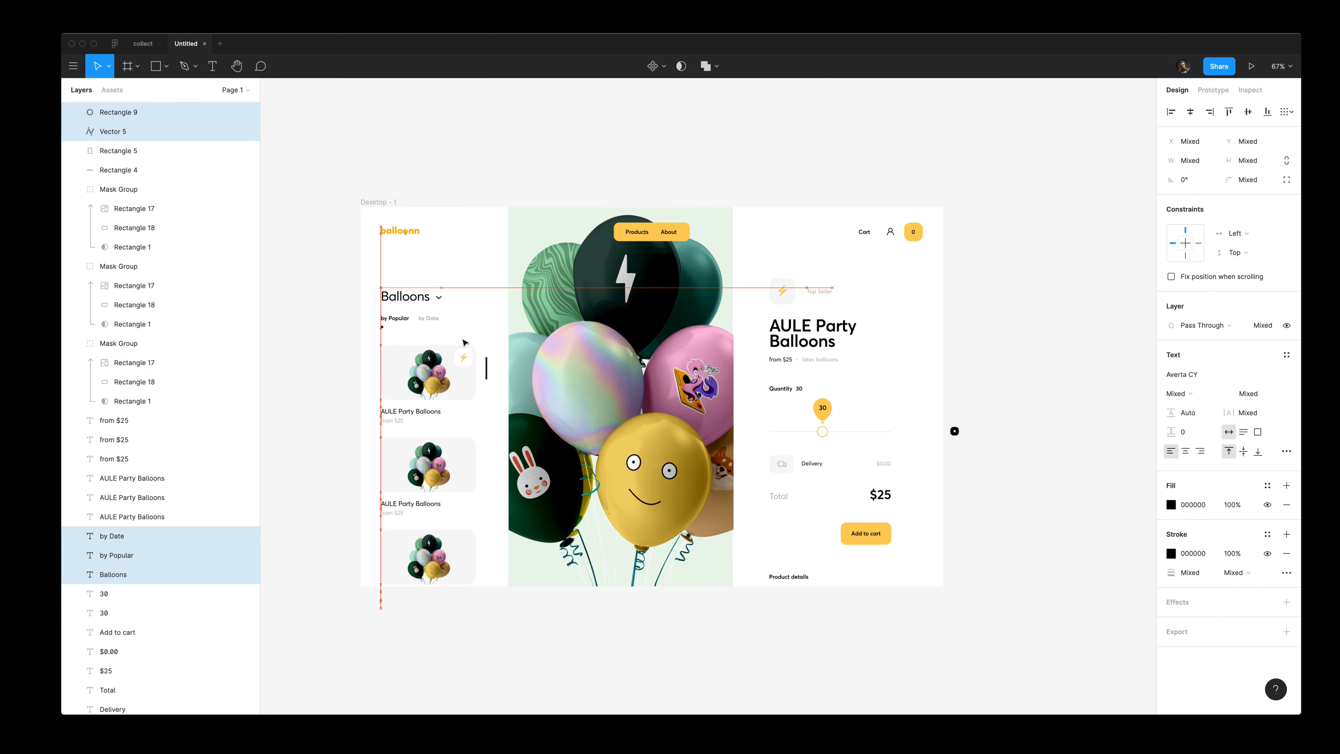
Step: Move the heading, sort options and all product cards up about 20 px, lining the Balloons heading up with the Top Seller row
left_click(467, 341)
left_click_drag(368, 283, 476, 628)
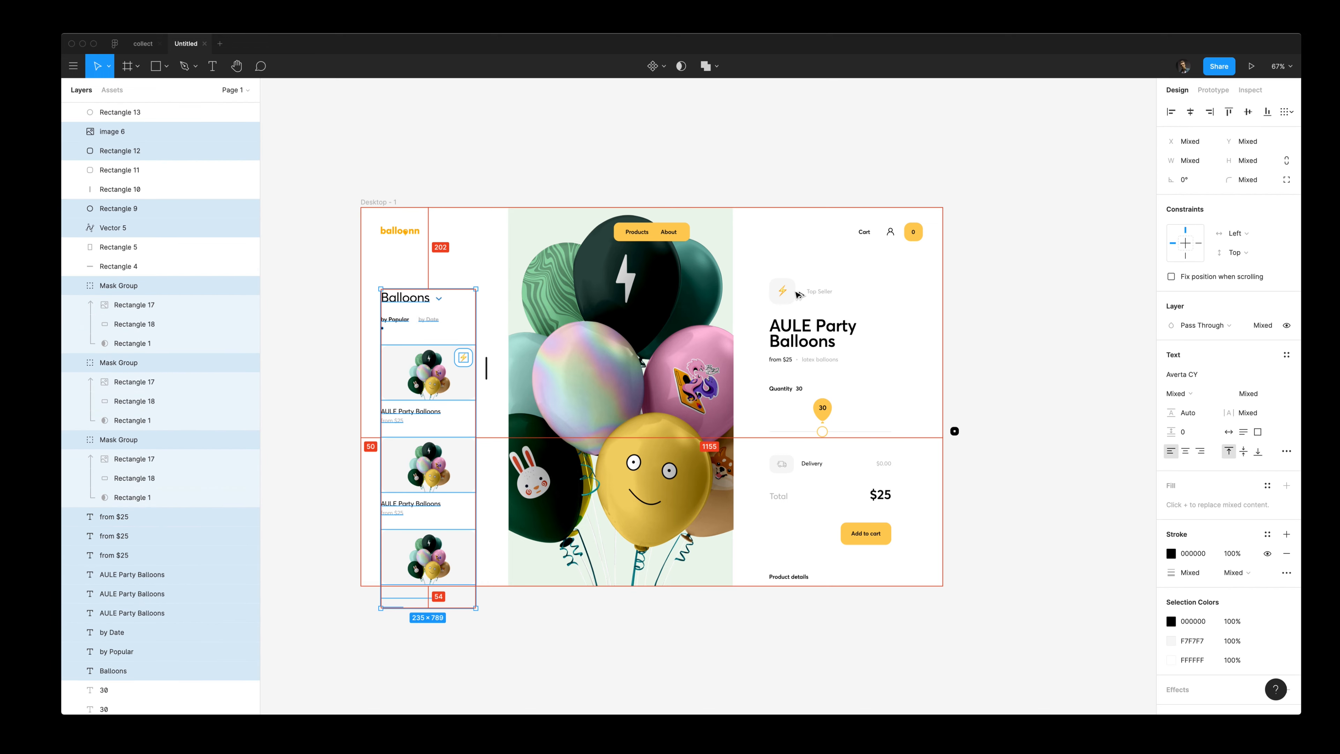
left_click(405, 297)
scroll(405, 297, "right", 1)
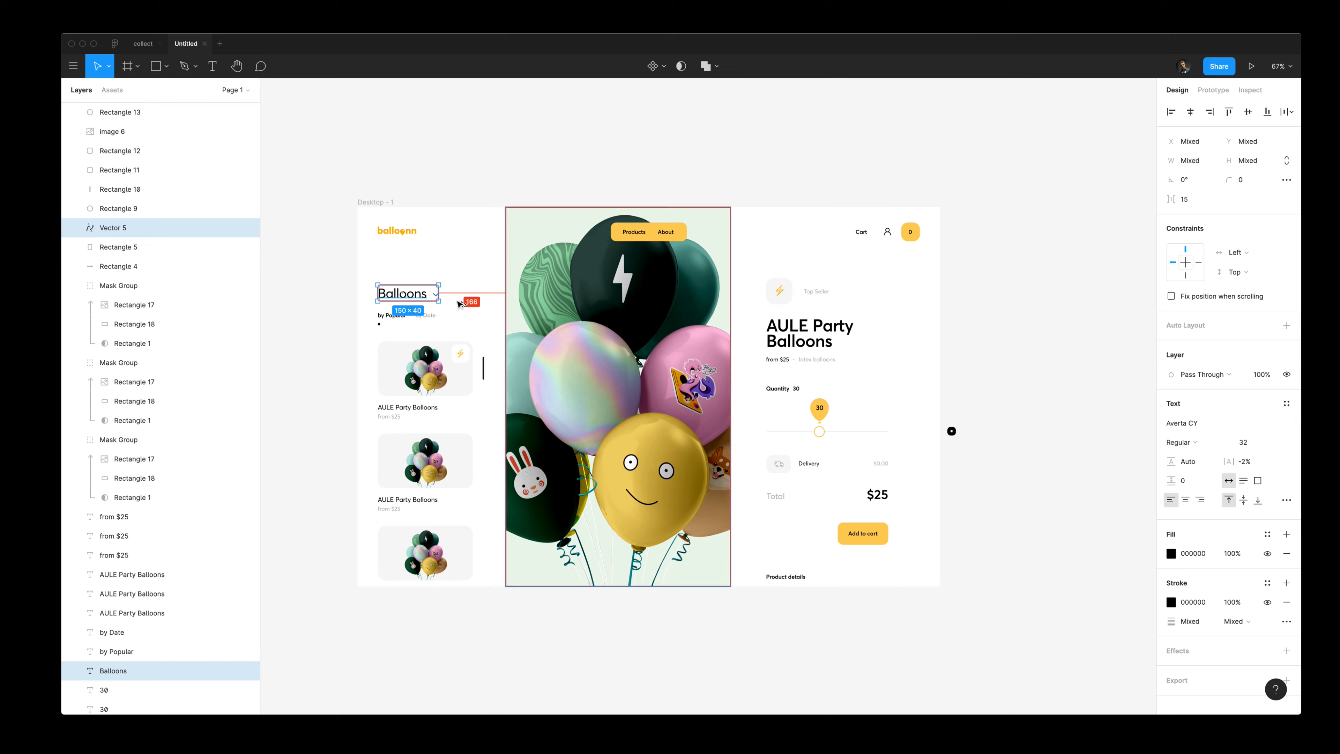
left_click_drag(351, 272, 484, 624)
key("shift+Up")
left_click(402, 291)
left_click(779, 291, "shift")
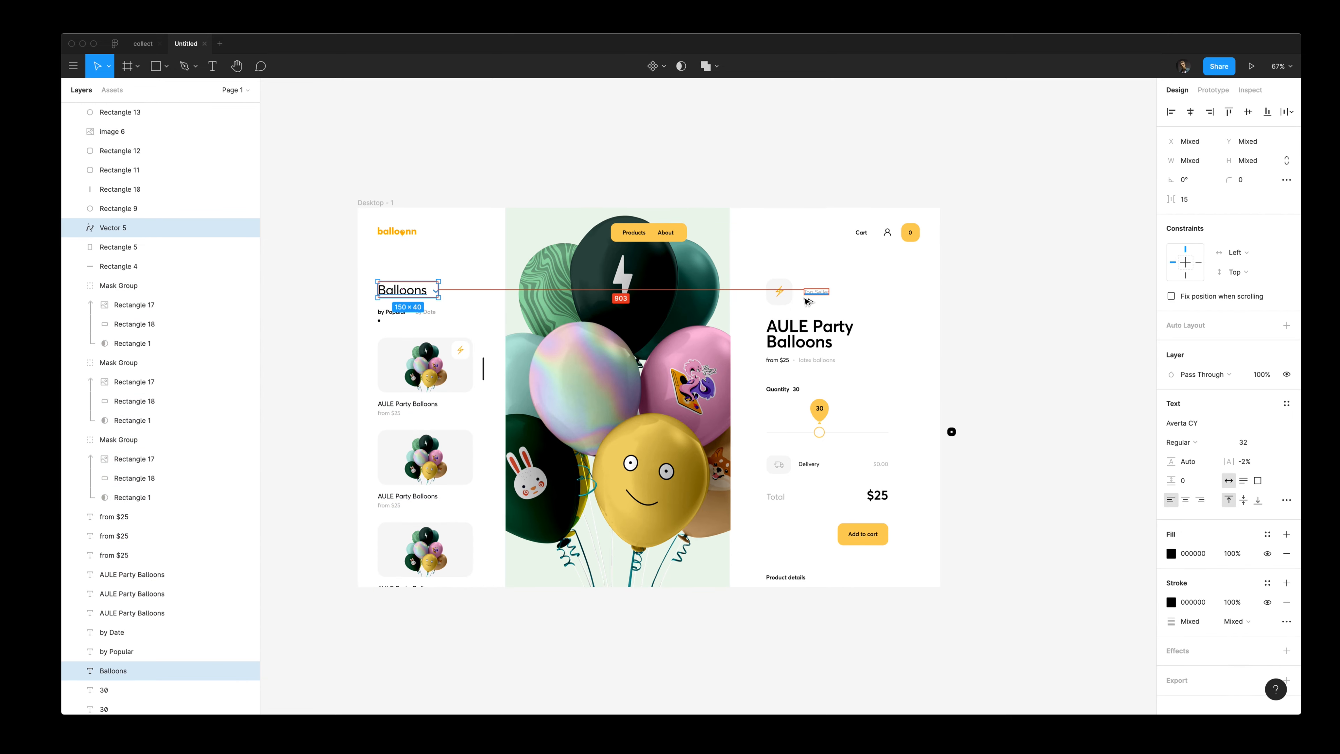
Step: Nudge the sort options and all product cards slightly down, away from the Balloons heading
left_click_drag(346, 317, 469, 694)
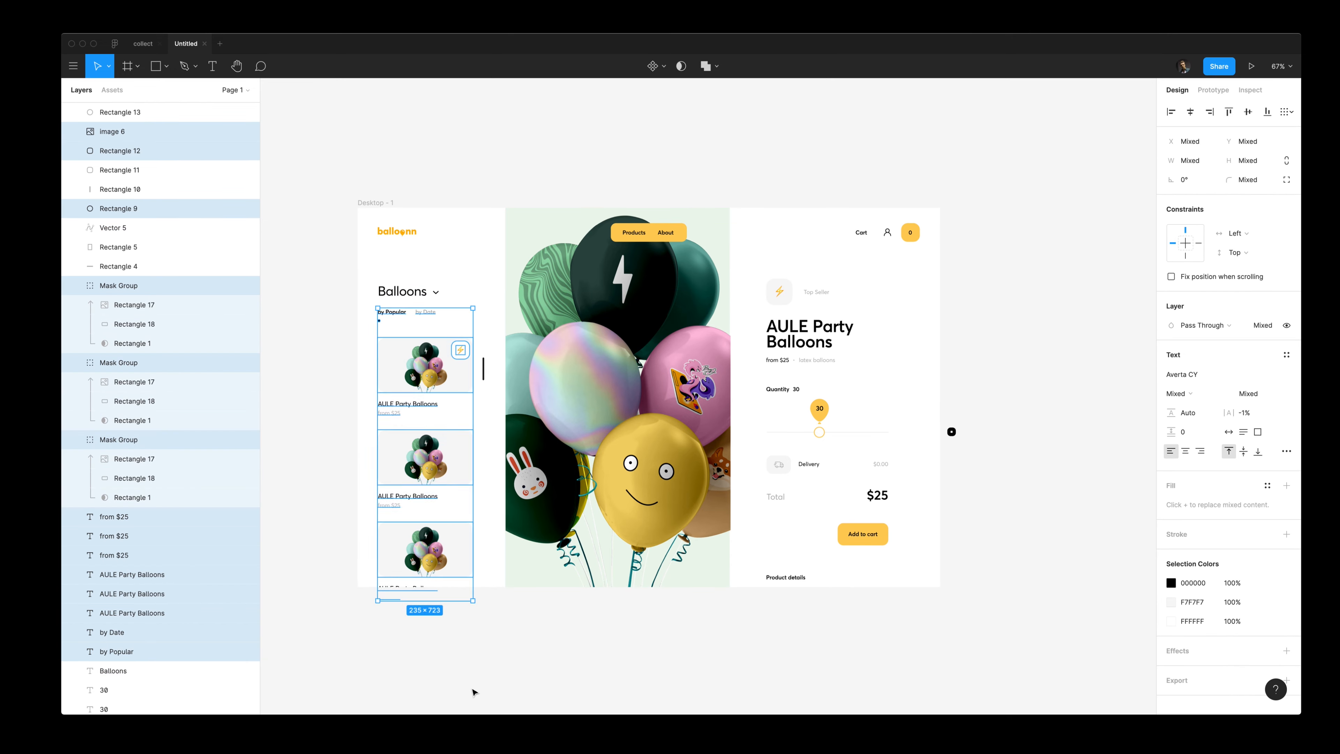
left_click(502, 692)
Step: Centre the black scrollbar vertically on the first product card and nudge it right to X 312
left_click(483, 368)
left_click(468, 375, "shift")
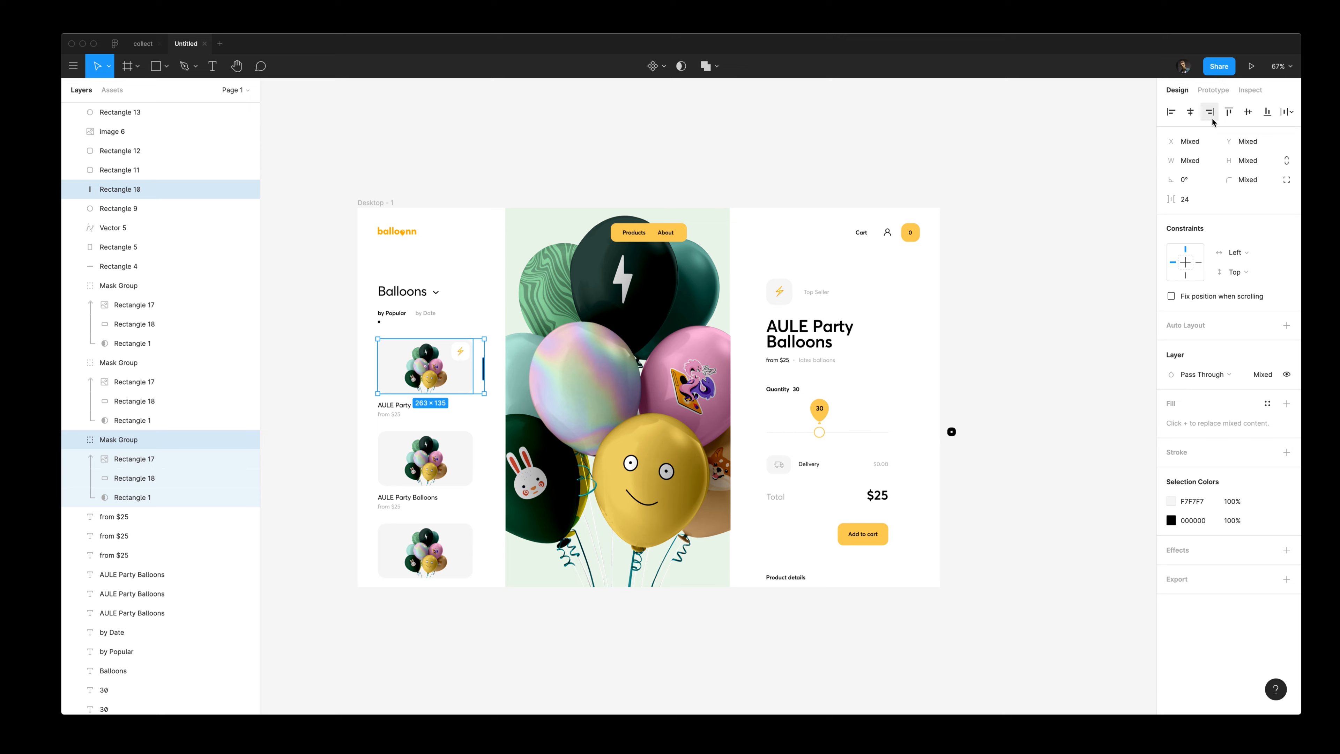
left_click(1248, 111)
left_click(494, 374)
left_click(484, 370)
key("Right")
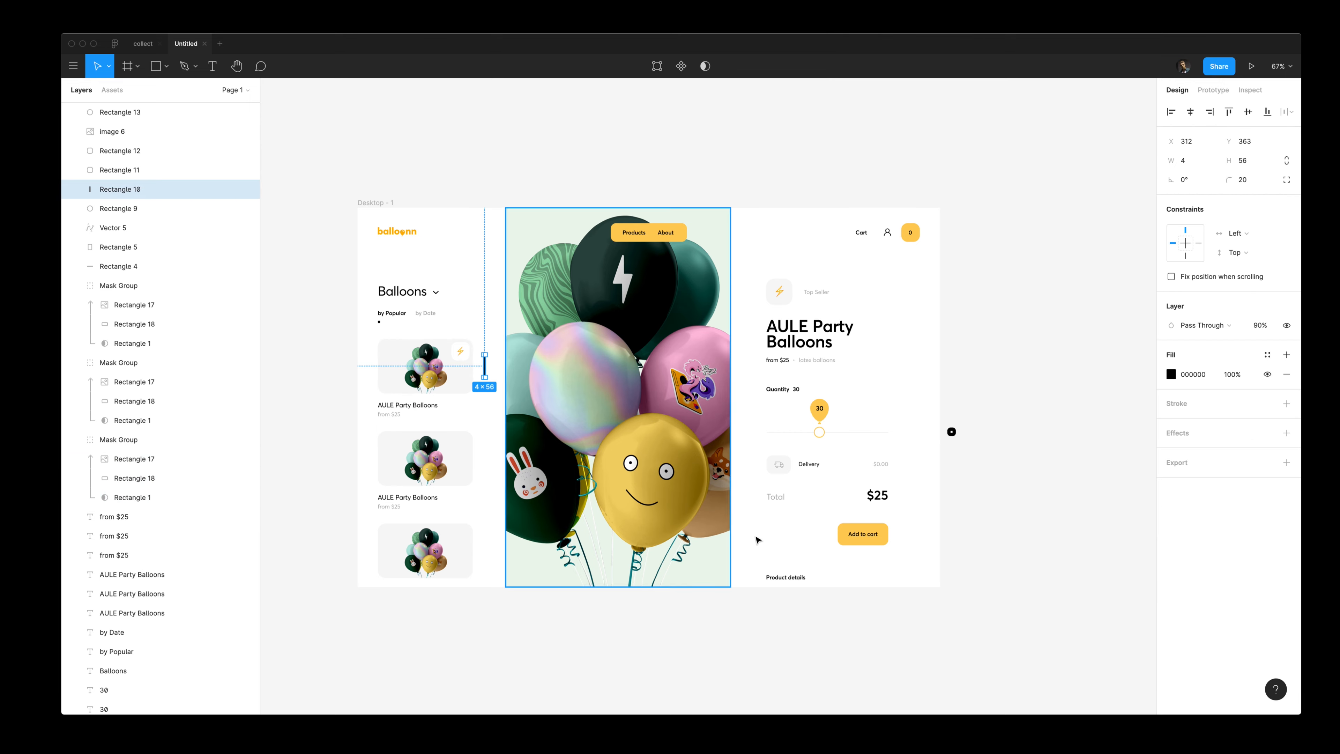
left_click(900, 408)
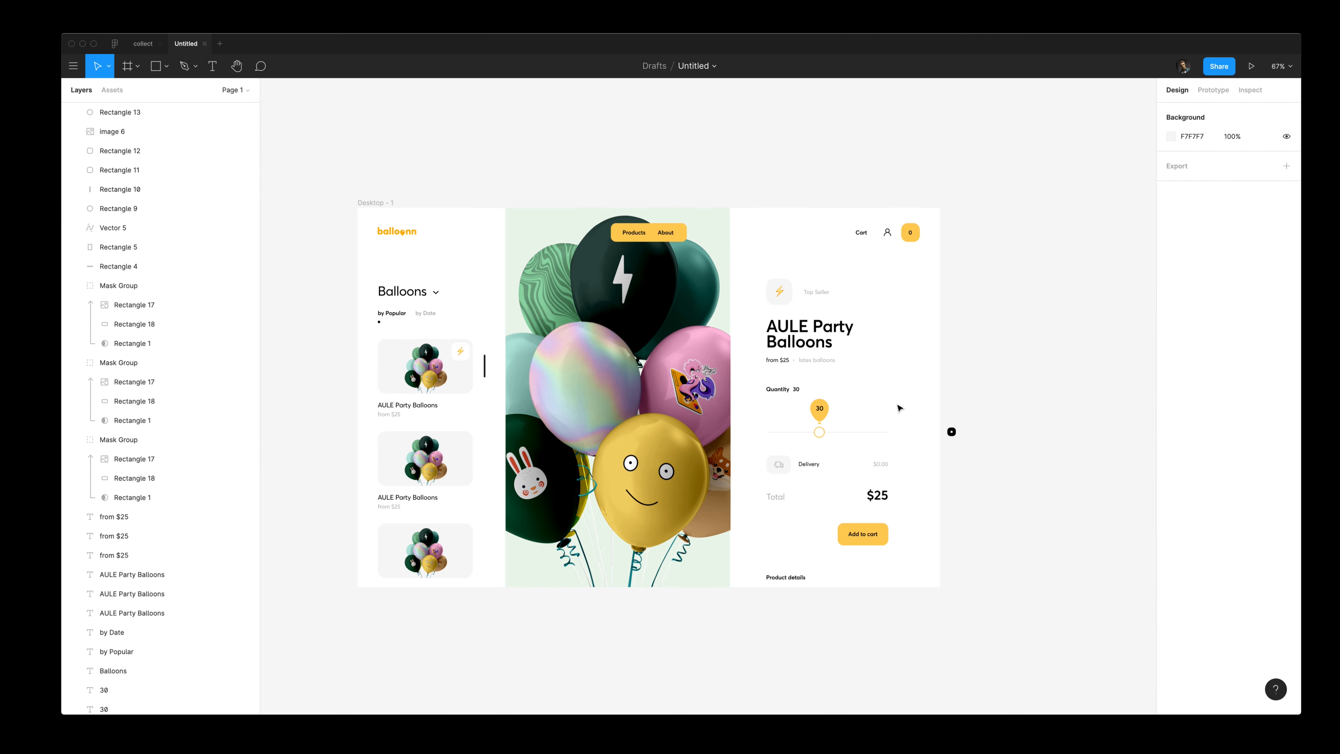
Step: Recolour the stroke of the small 21 × 21 px rounded shape beside the frame with the yellow sampled from the quantity balloon
left_click(952, 432)
scroll(947, 442, "up", 5)
key("i")
left_click(702, 381)
key("super+z")
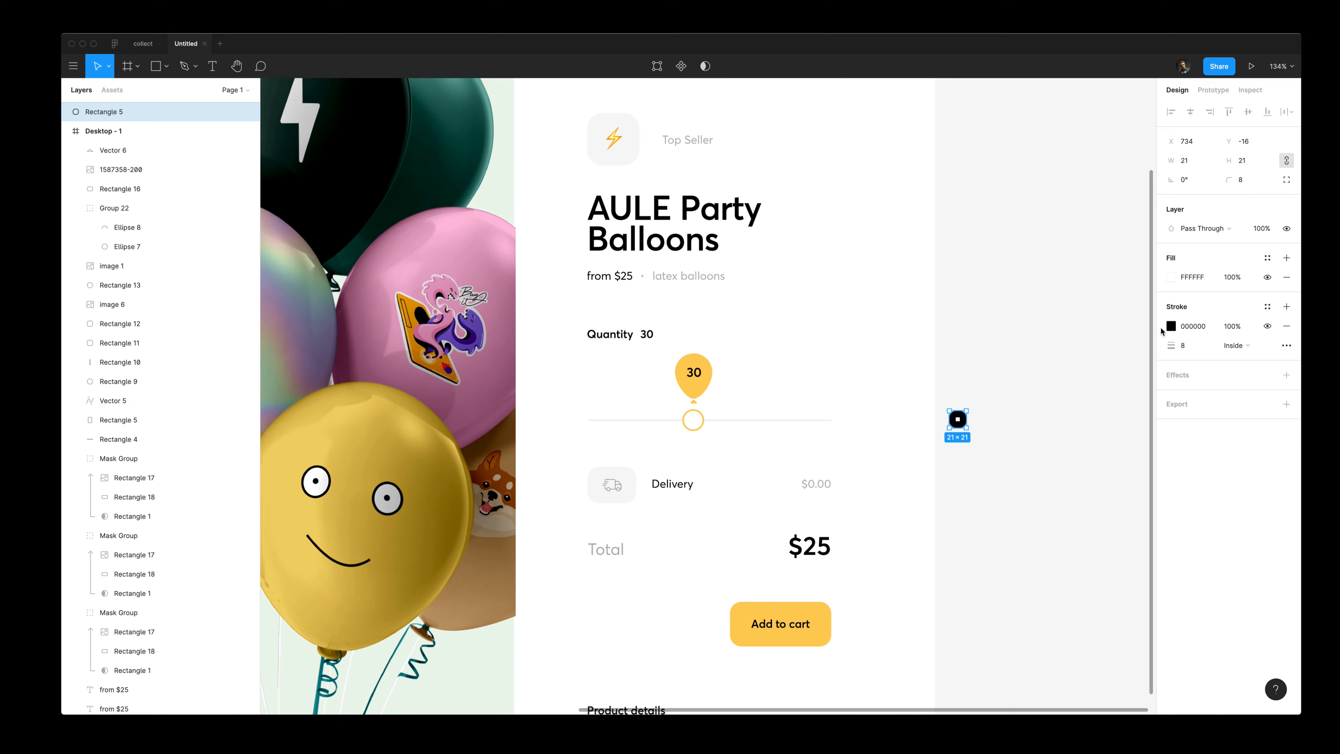
left_click(1171, 325)
key("i")
left_click(705, 382)
Step: Place the yellow rounded shape on the quantity slider as its handle, with the old outlined handle moved outside the frame
left_click_drag(958, 420, 697, 422)
left_click(744, 401)
scroll(744, 402, "down", 5)
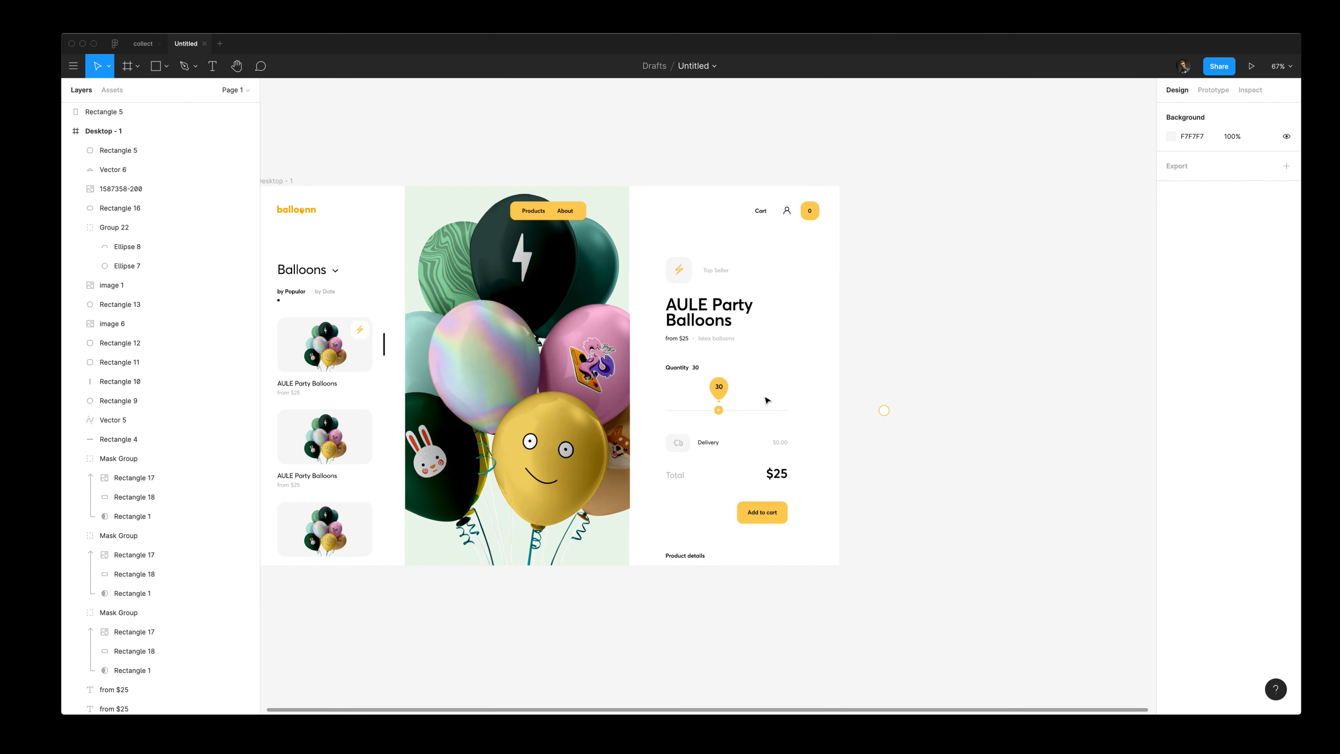
Step: Try to fit the white balloon picture in the second product card by enlarging its image rectangle to about 222 × 334 px
scroll(765, 399, "left", 1)
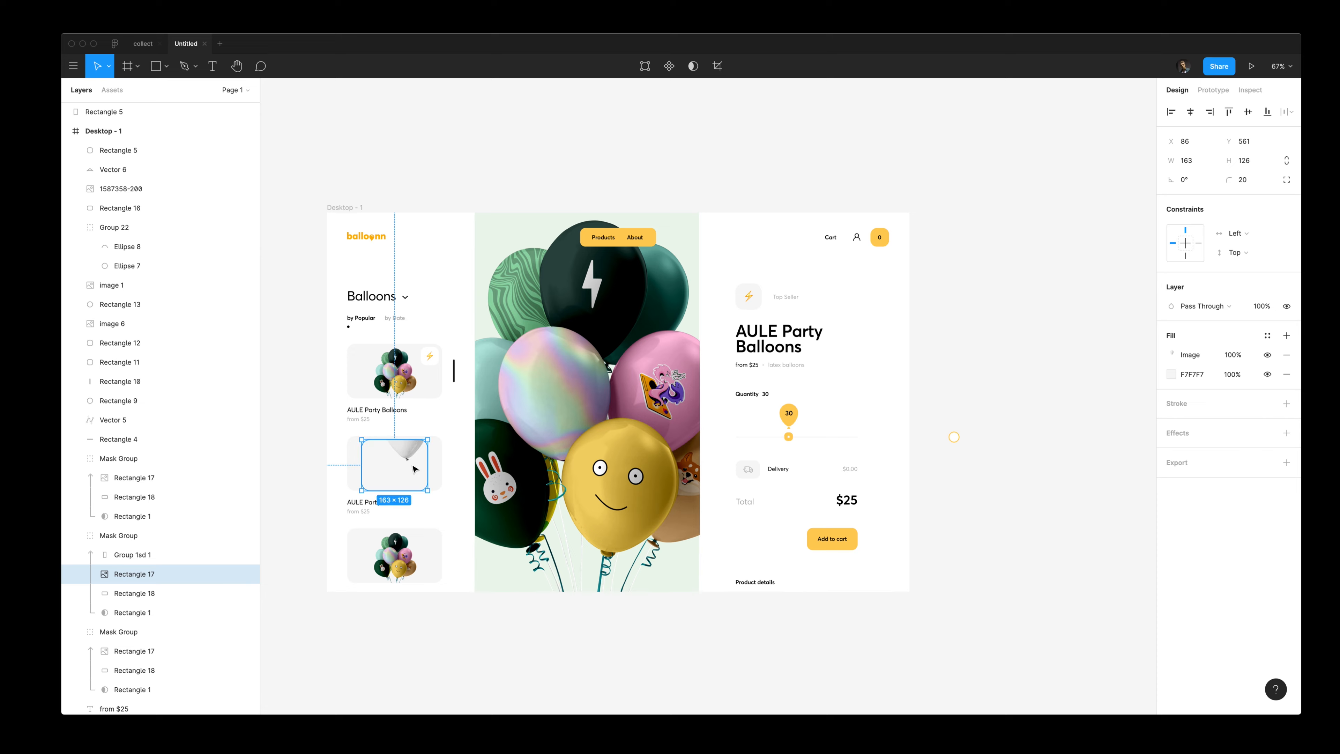
scroll(401, 460, "up", 5)
left_click_drag(497, 458, 455, 315)
left_click_drag(398, 458, 398, 553)
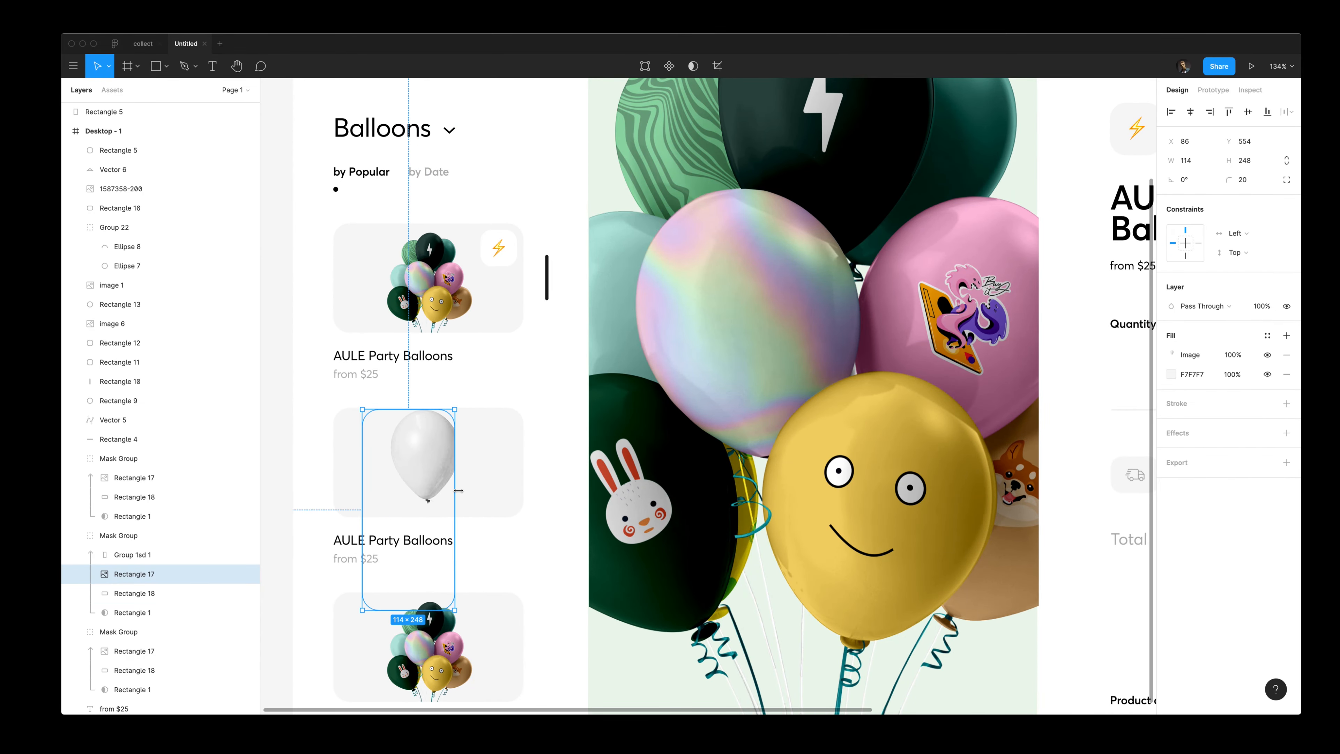
left_click_drag(454, 490, 527, 489)
left_click_drag(363, 609, 350, 681)
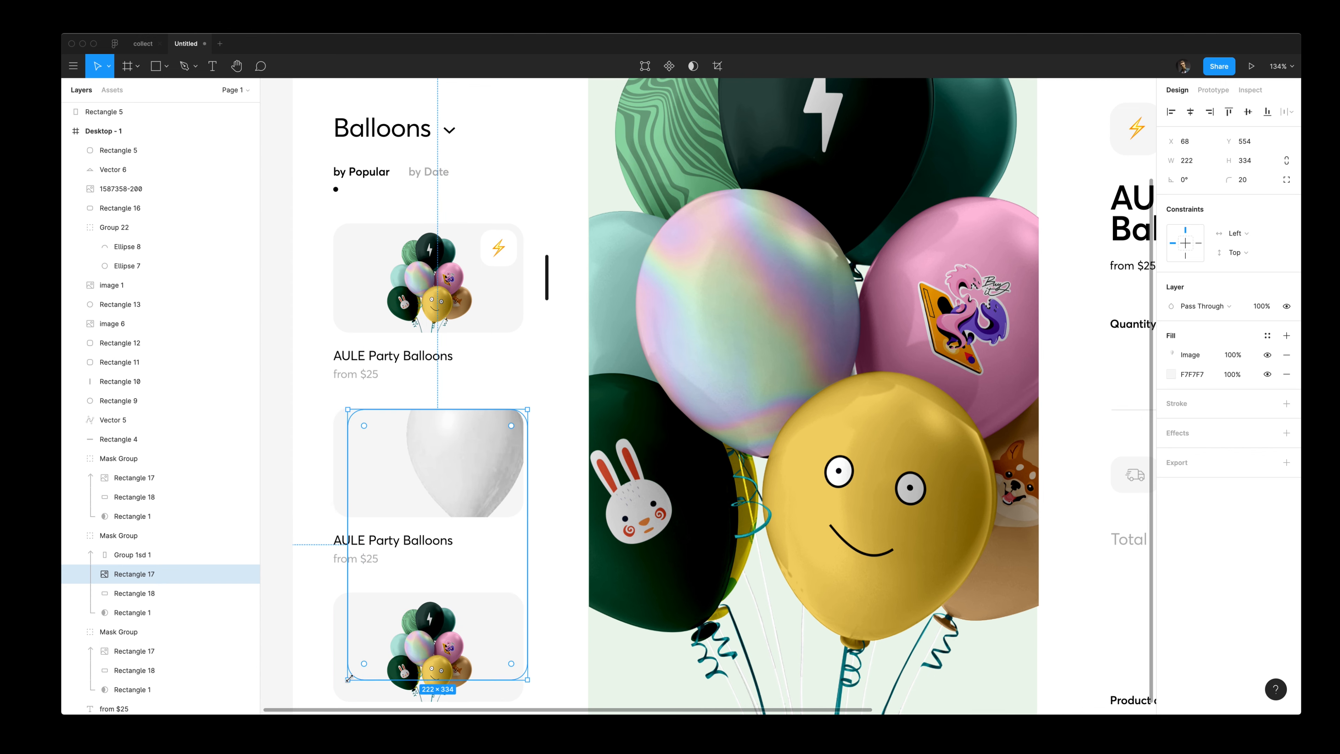
key("super+z")
key("super+z")
key("super+z")
Step: Replace the image rectangle in the second product card with the white balloon image copied from the collect file, centred in the card
key("BackSpace")
left_click(421, 475, "super")
key("super+v")
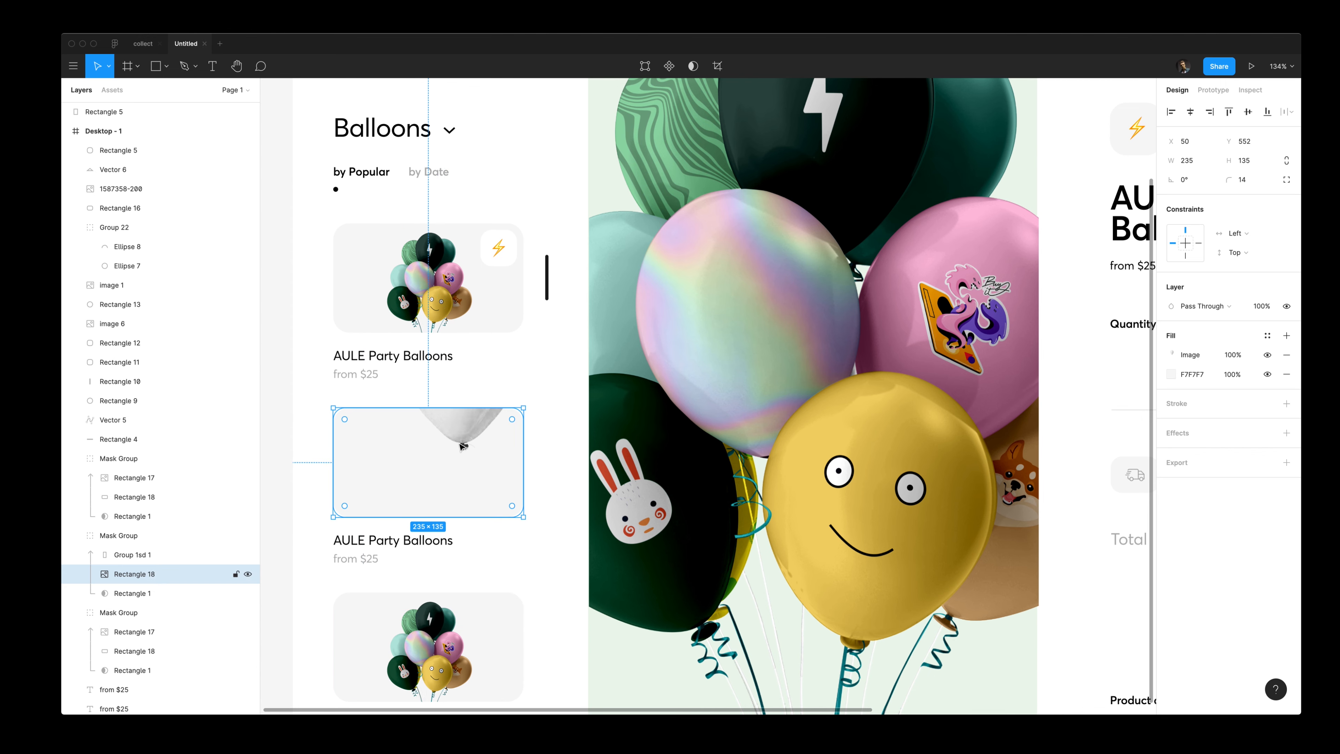
key("super+z")
left_click(143, 43)
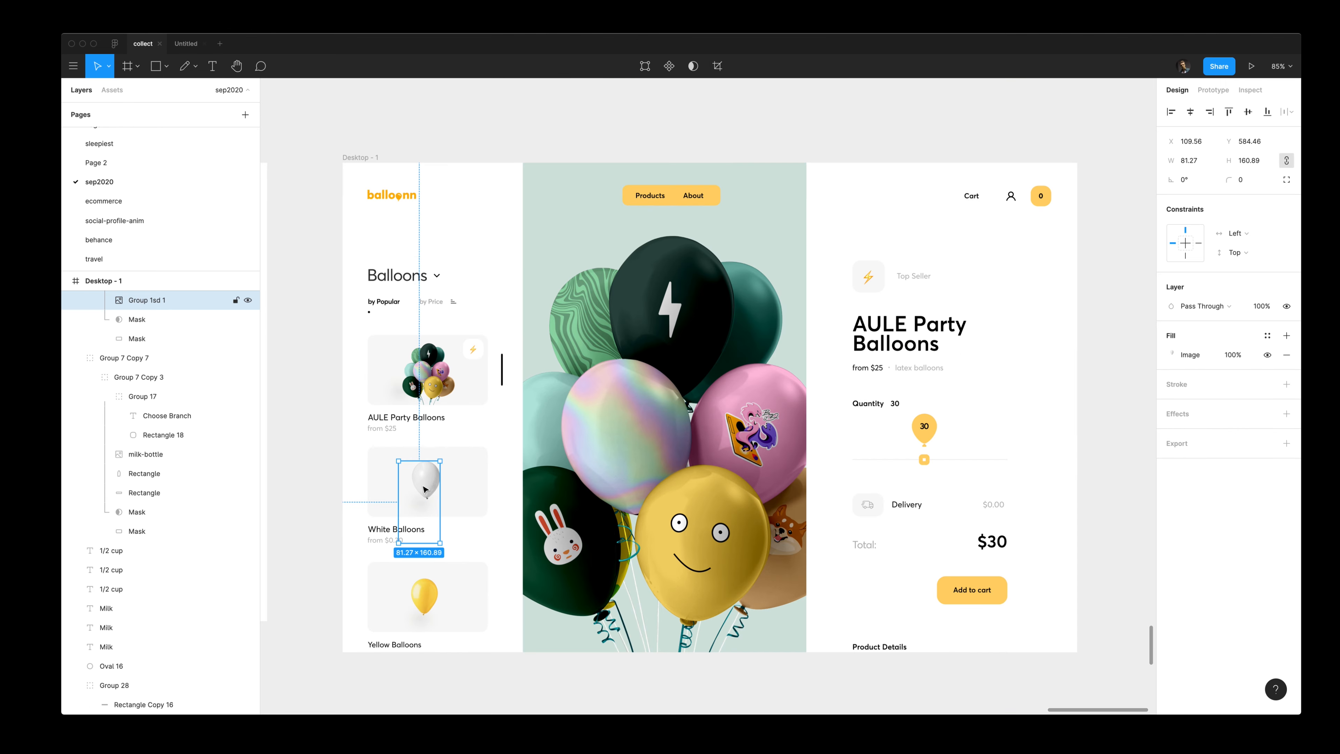
left_click(185, 43)
key("super+v")
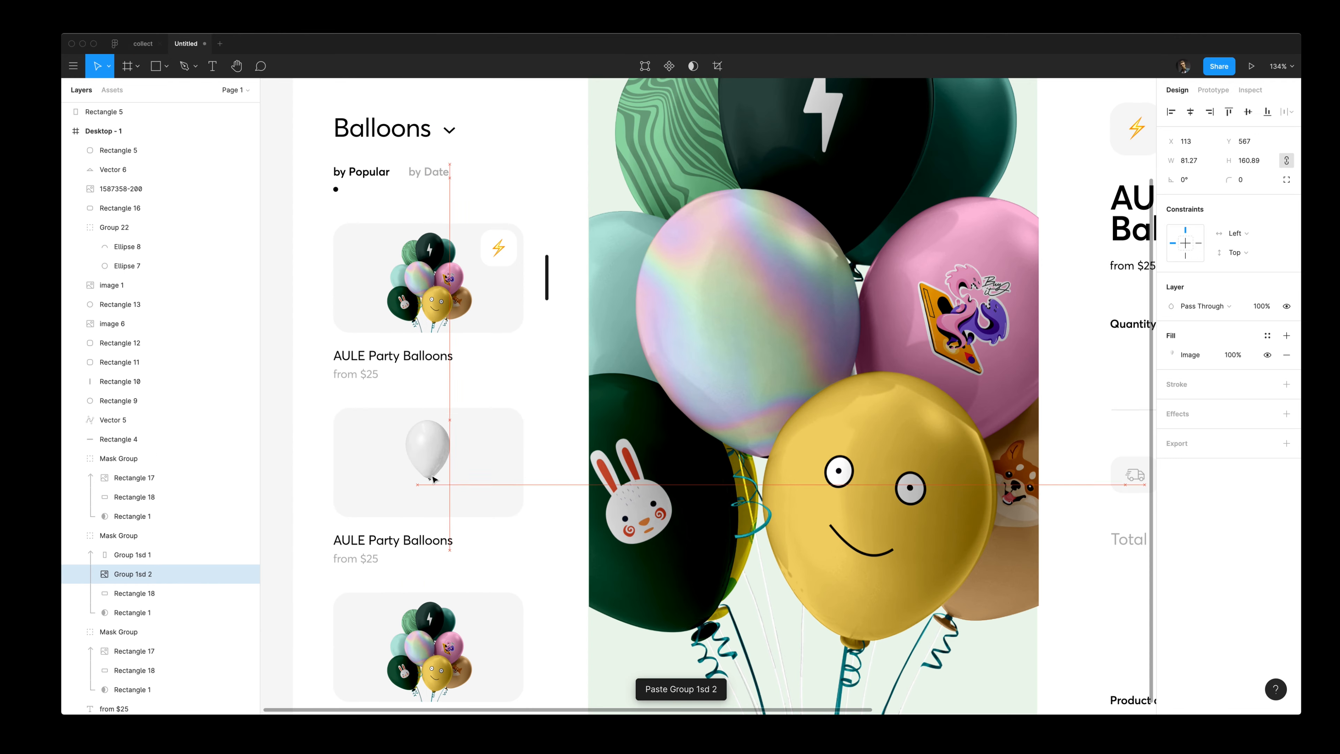
Step: Change the second product card's title to "White Balloons"
double_click(393, 539)
type("White")
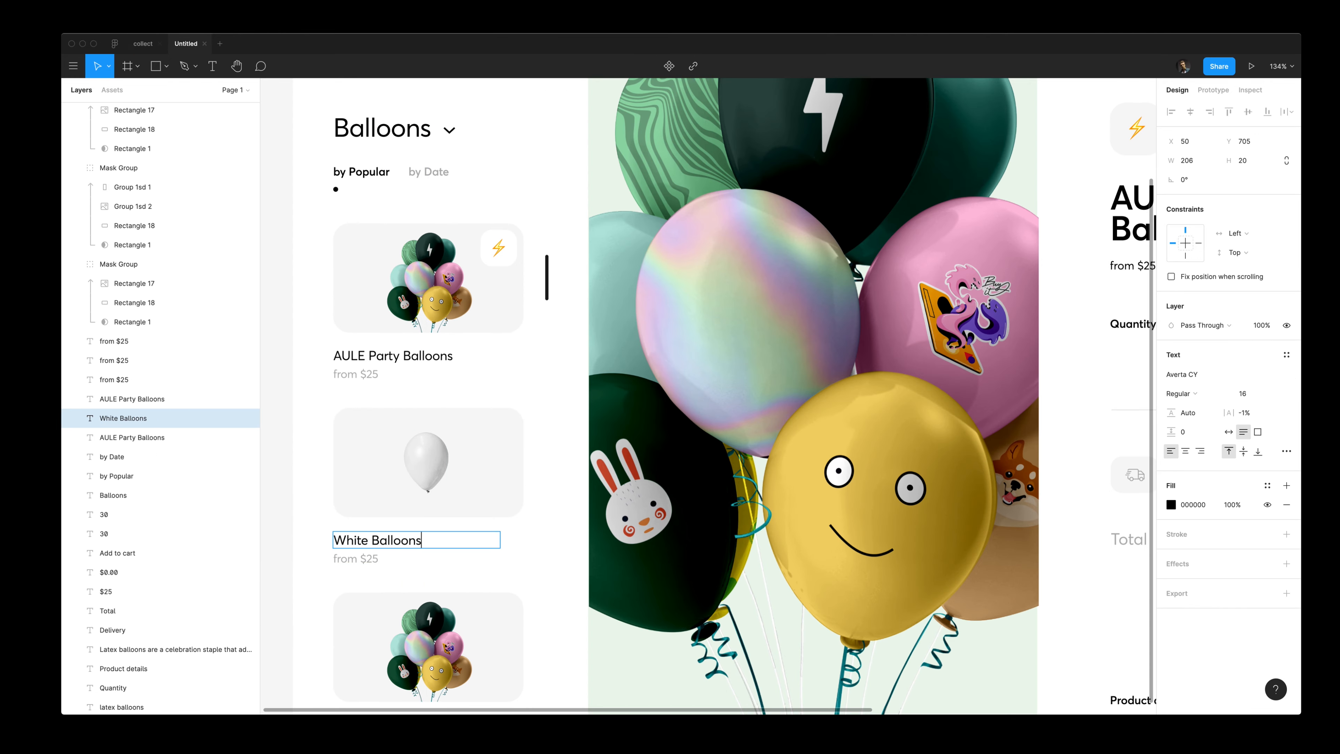
key("Escape")
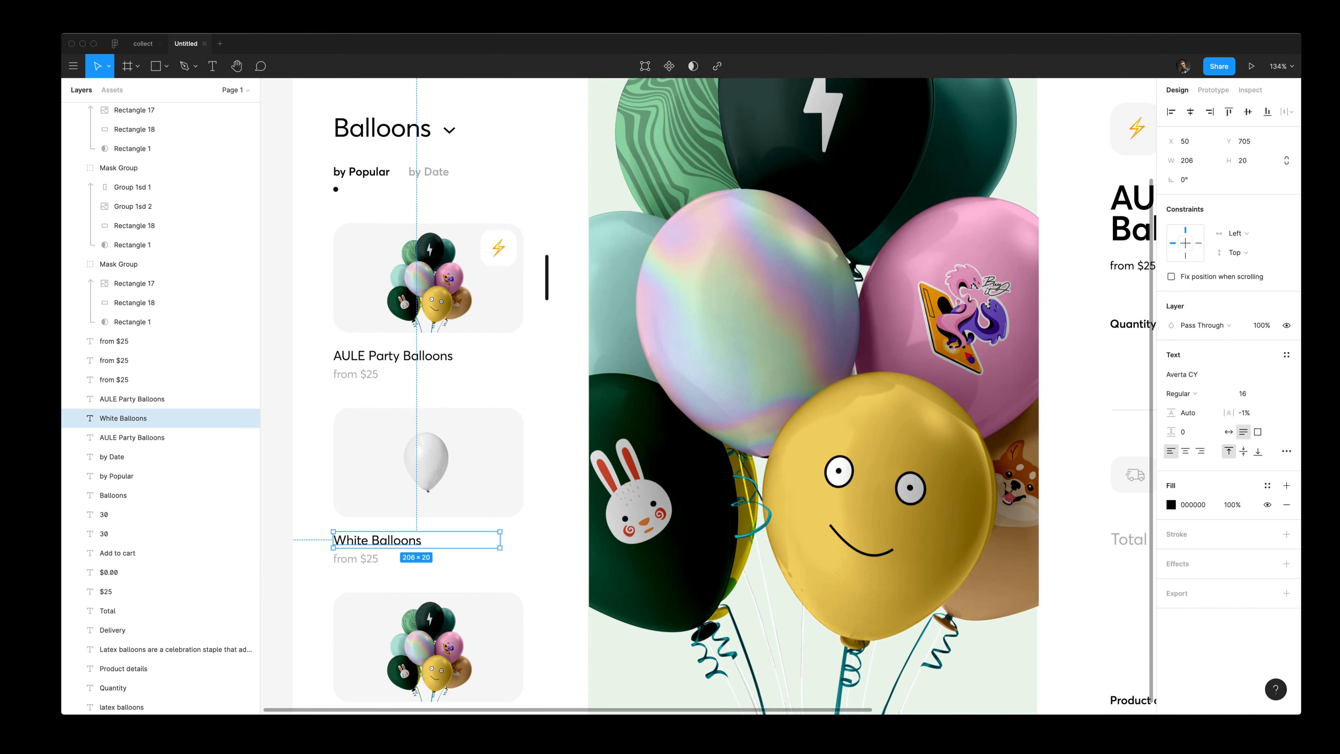
left_click(322, 349)
Step: Paste the copied single-balloon image into the mask group of the third product card
scroll(407, 553, "down", 4)
left_click(436, 486, "super")
key("super+v")
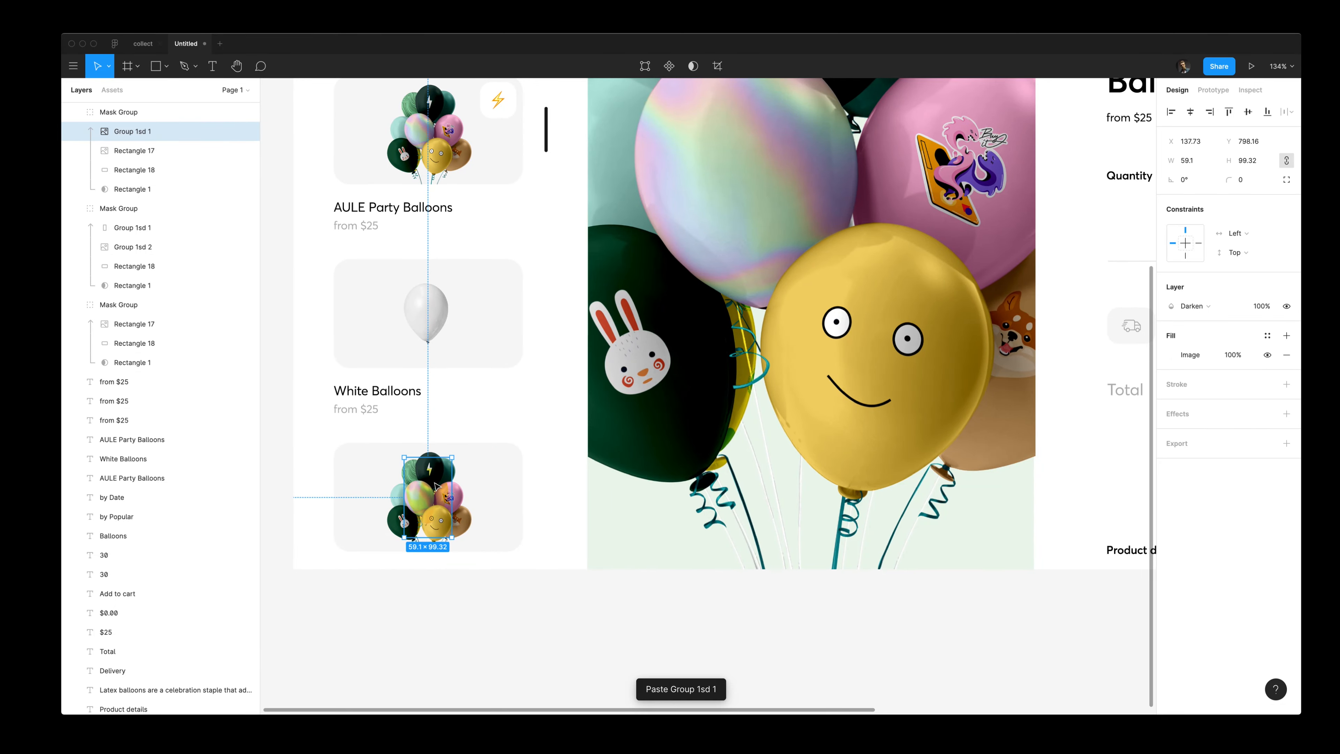
Step: Replace the balloon-bunch picture in the third product card with the copied yellow balloon image
key("BackSpace")
left_click(439, 484, "super")
key("BackSpace")
left_click(443, 480, "super")
key("super+v")
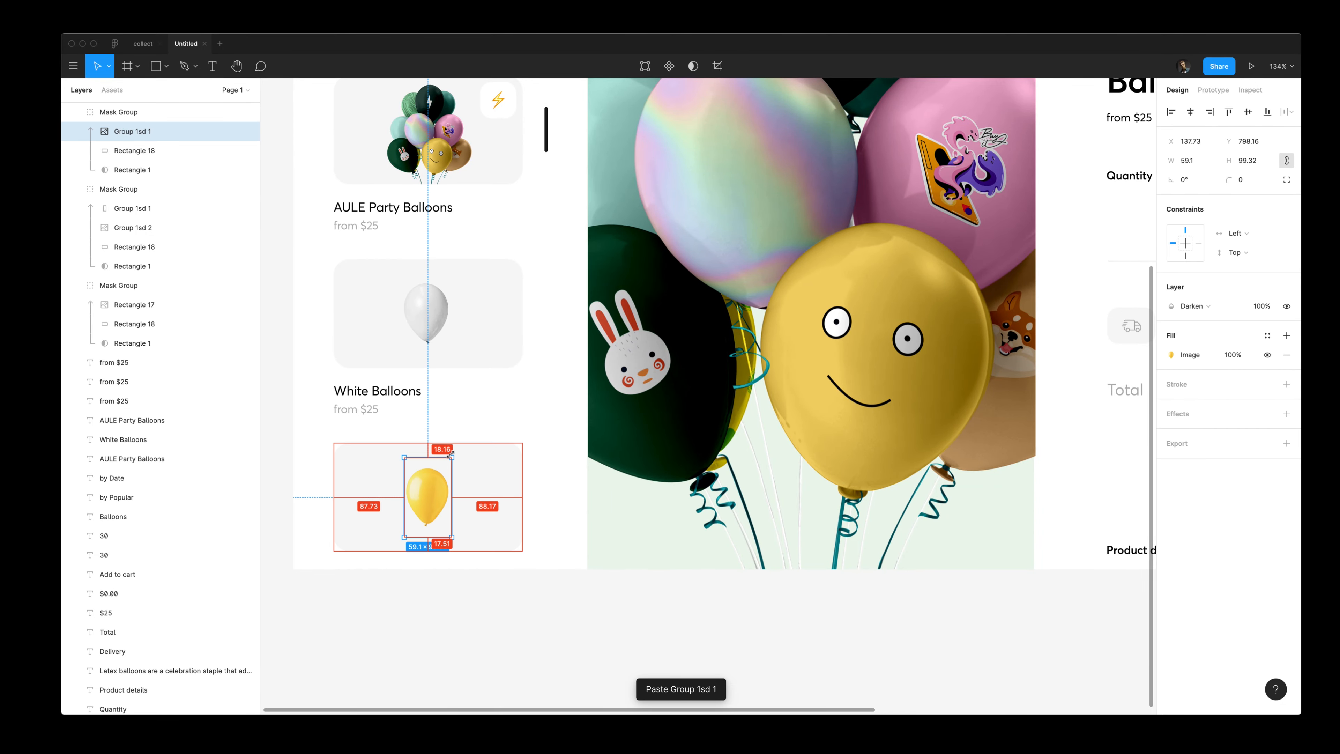
double_click(436, 305)
scroll(413, 428, "down", 5)
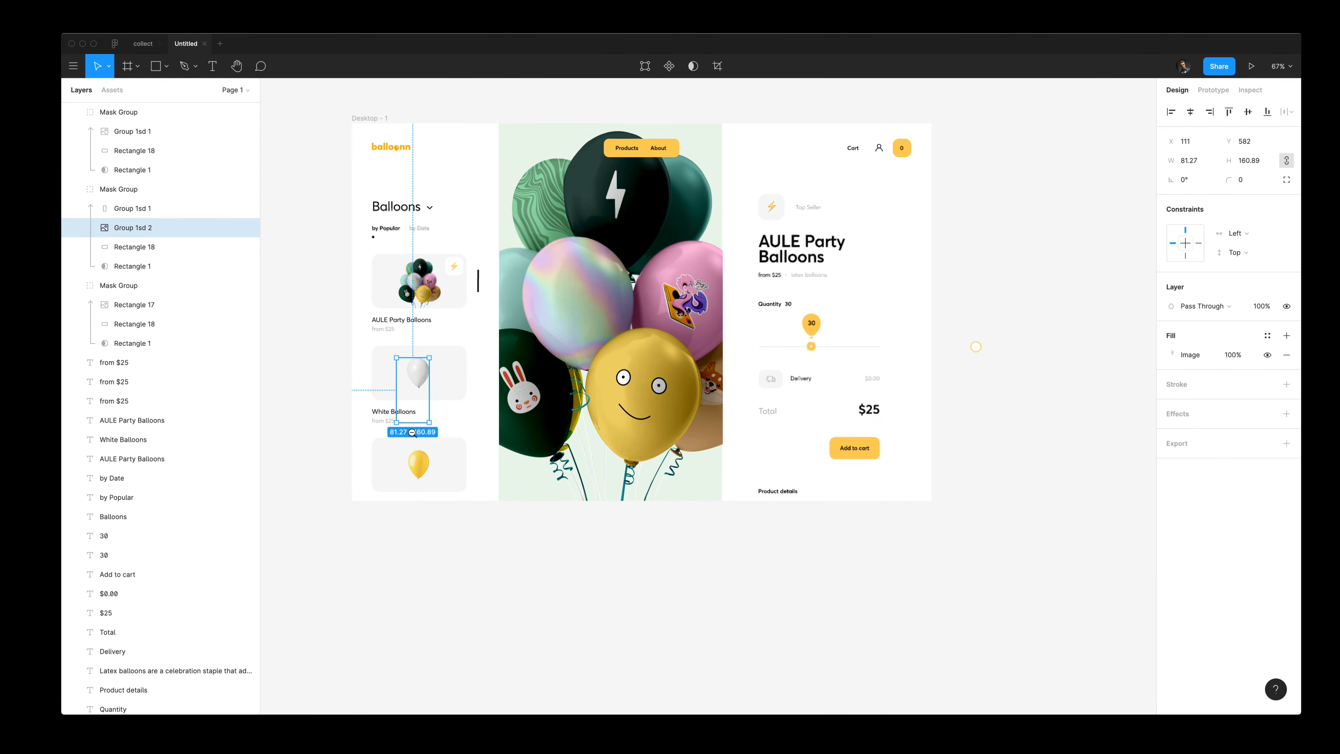
scroll(391, 449, "up", 2)
left_click(359, 472)
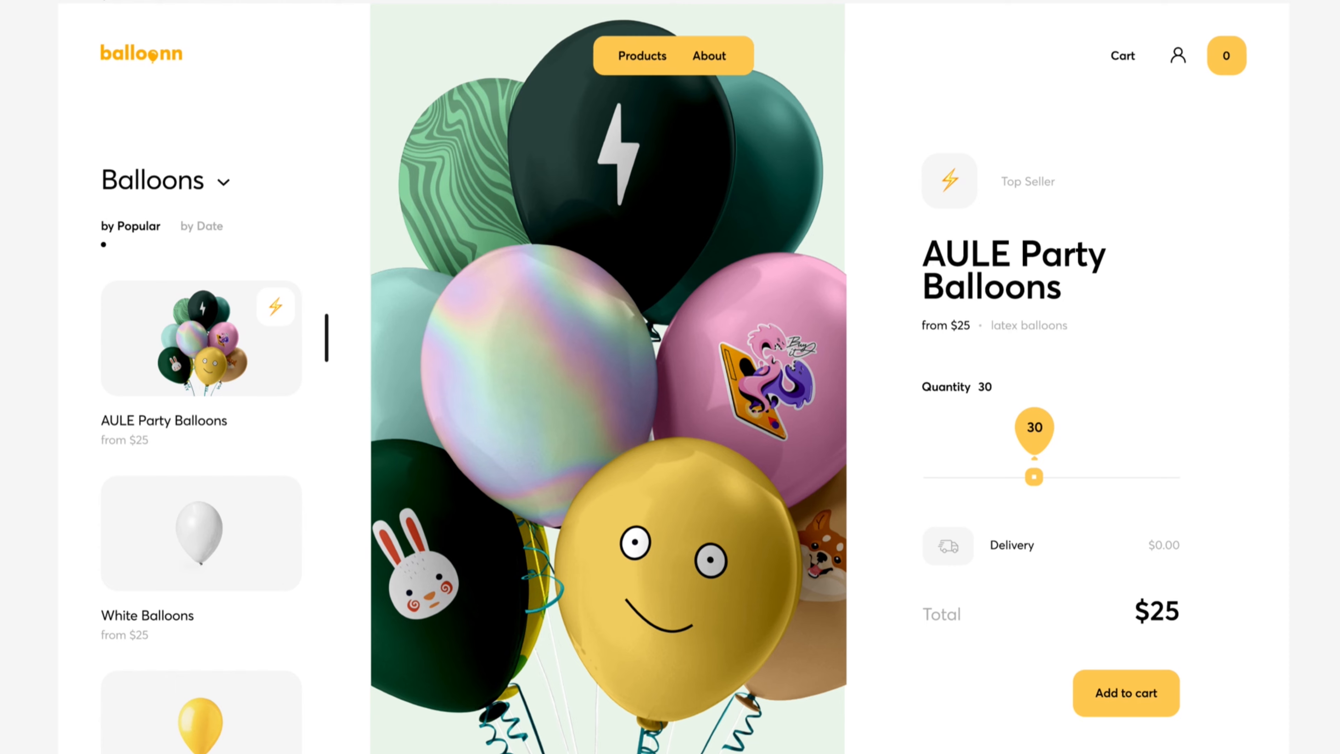
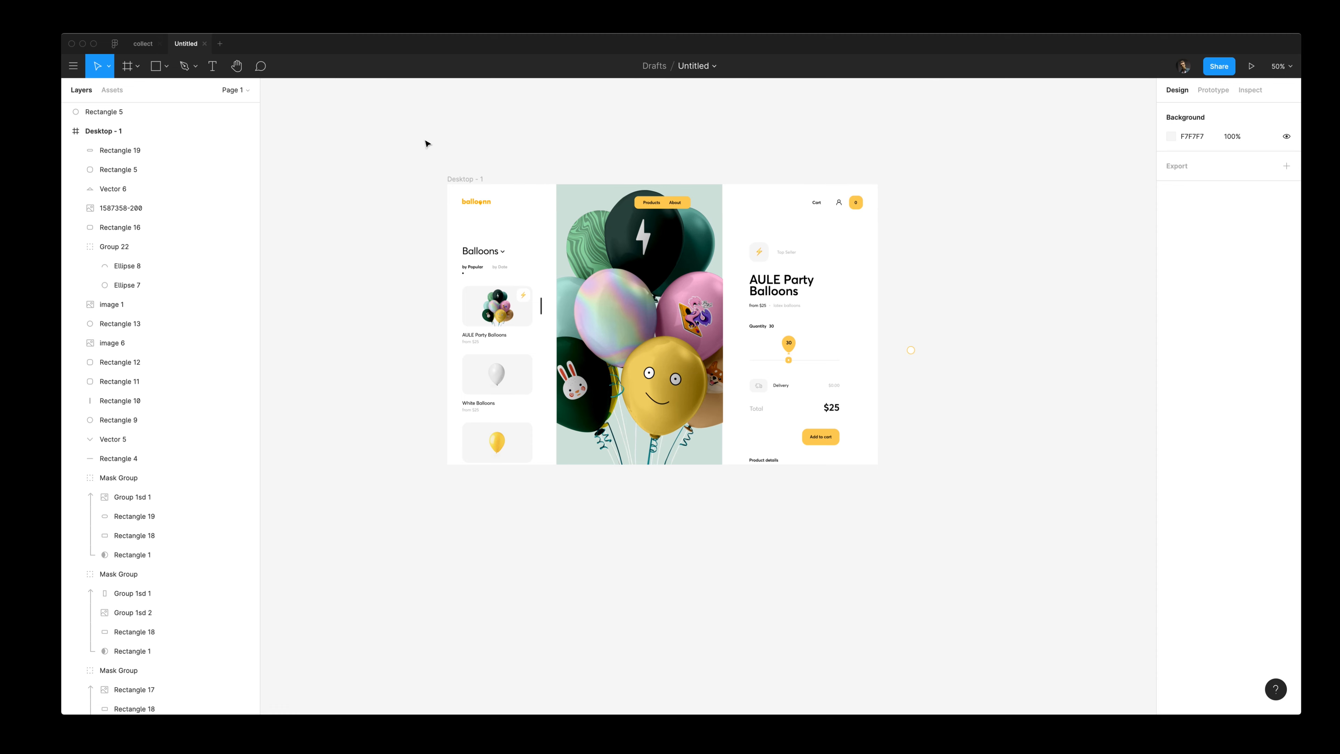
Step: Duplicate the Desktop - 1 frame, placing the copy directly below the original
left_click(459, 180)
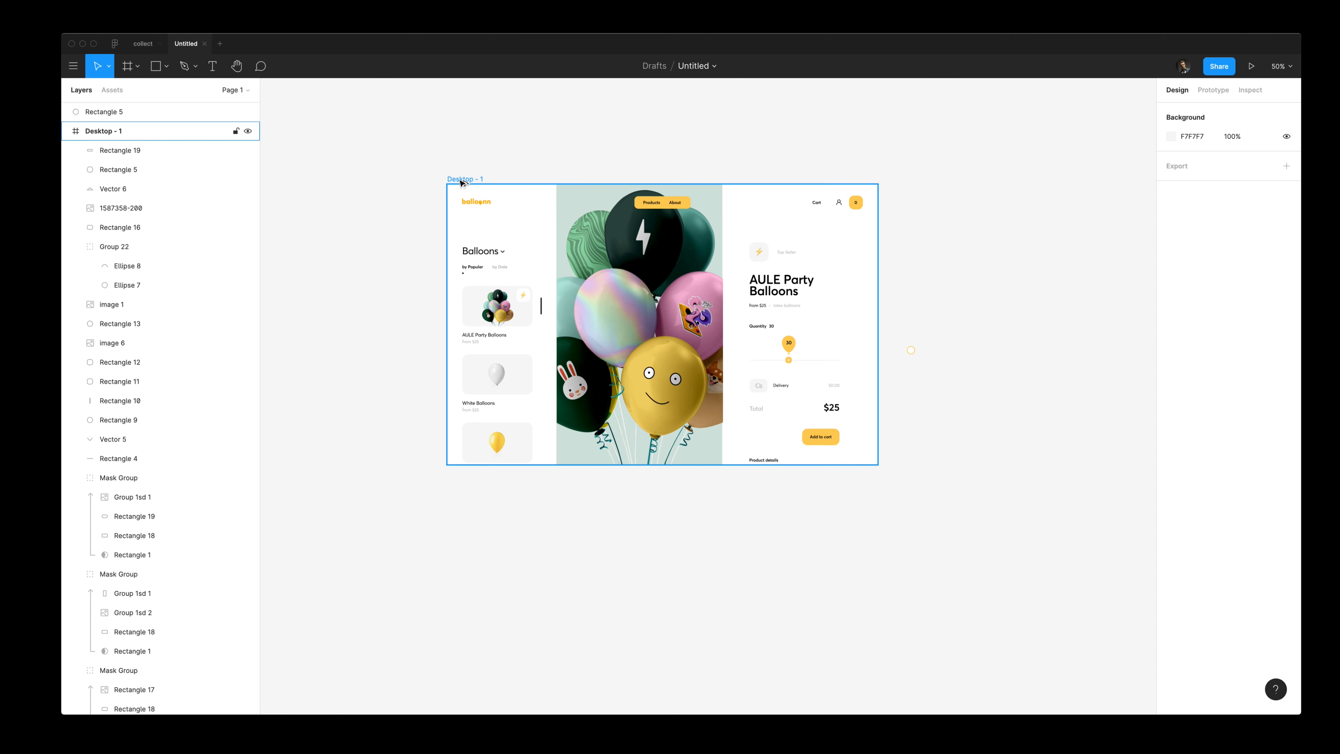
key("super+d")
scroll(411, 385, "down", 5)
left_click(926, 457)
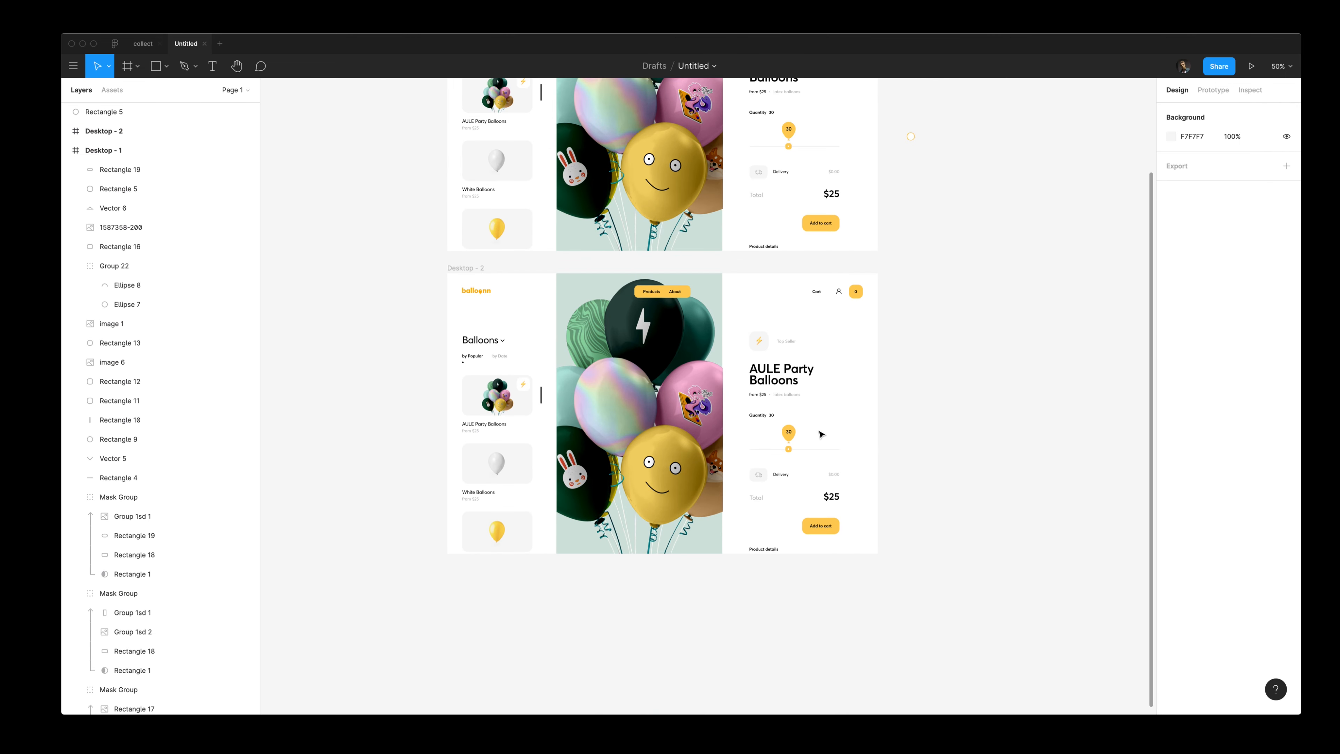
Step: Delete the quantity slider with its balloon marker, the quantity value 30 and the $25 total from the duplicated frame
left_click_drag(818, 430, 849, 499)
key("Delete")
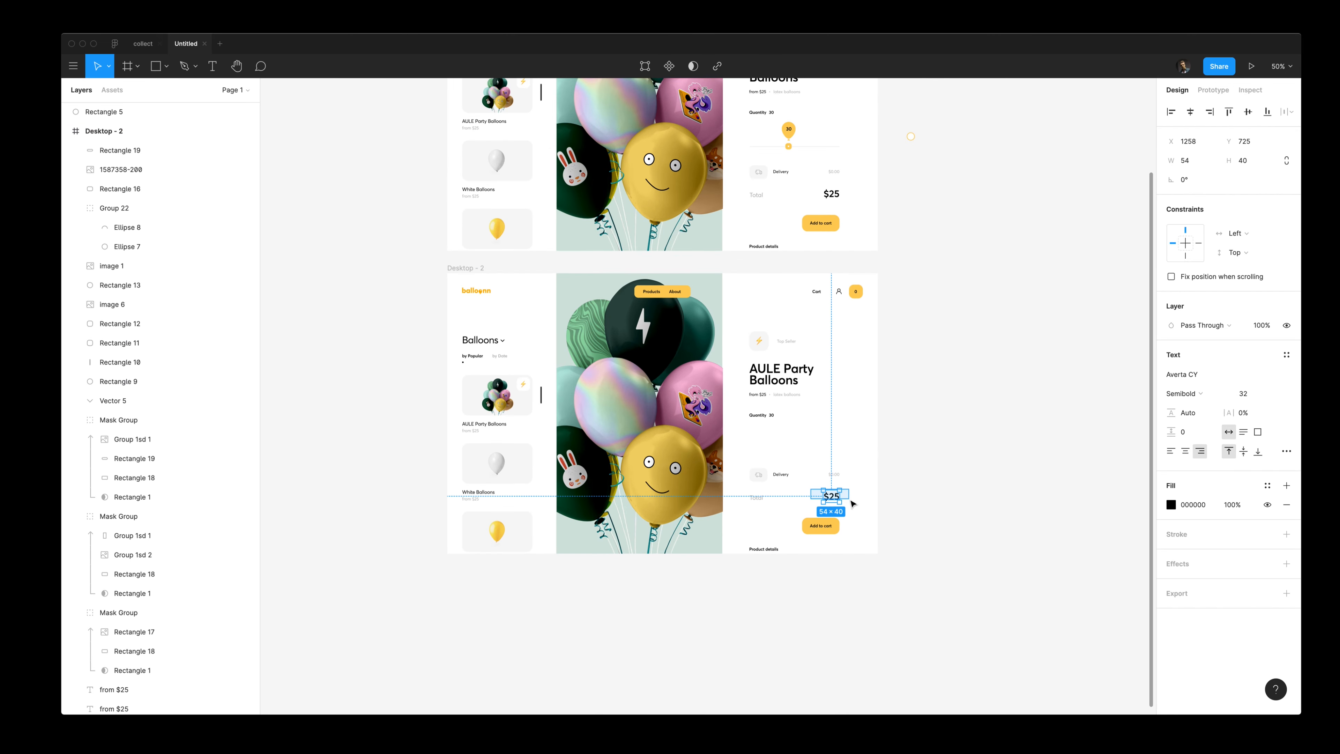
scroll(853, 504, "up", 1)
key("Delete")
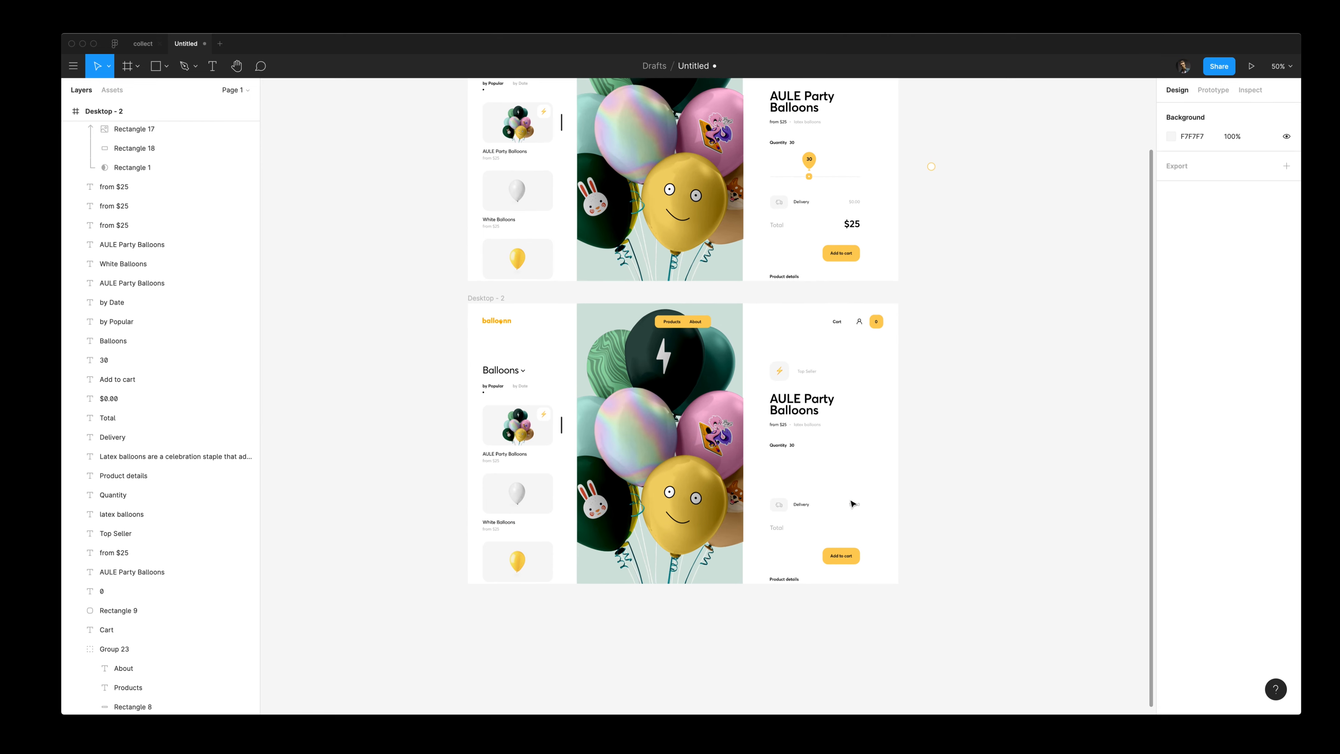
scroll(780, 457, "up", 5)
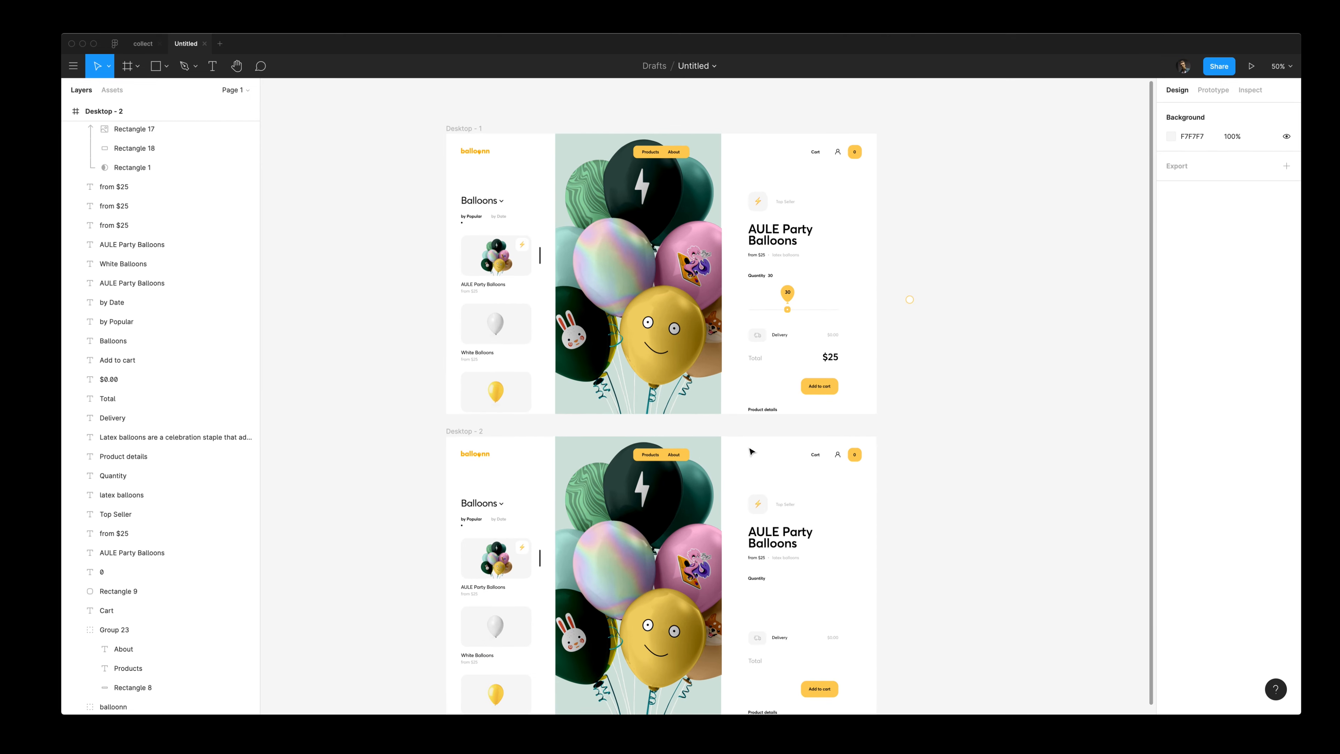
Step: Export the Desktop - 1 and Desktop - 2 frames as 2x PNG files into the balloons-animation folder
left_click(454, 130)
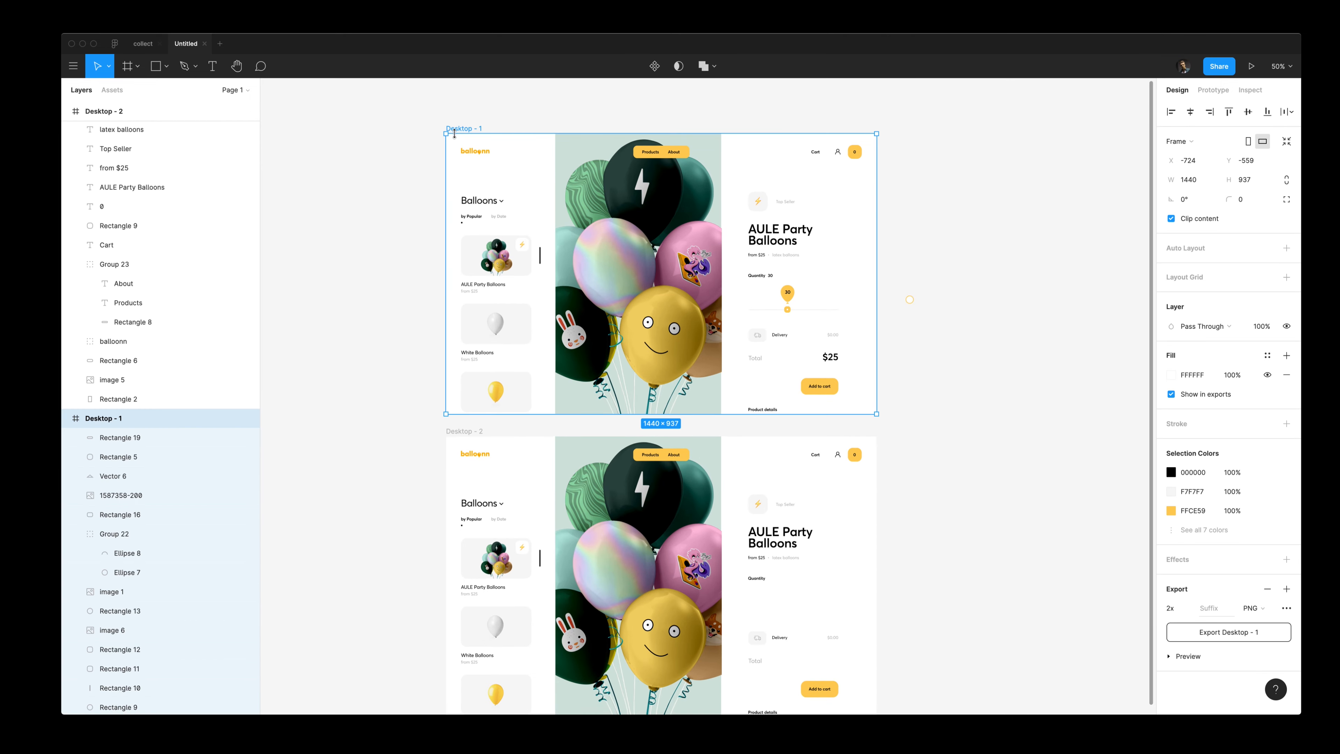
left_click(465, 431, "shift")
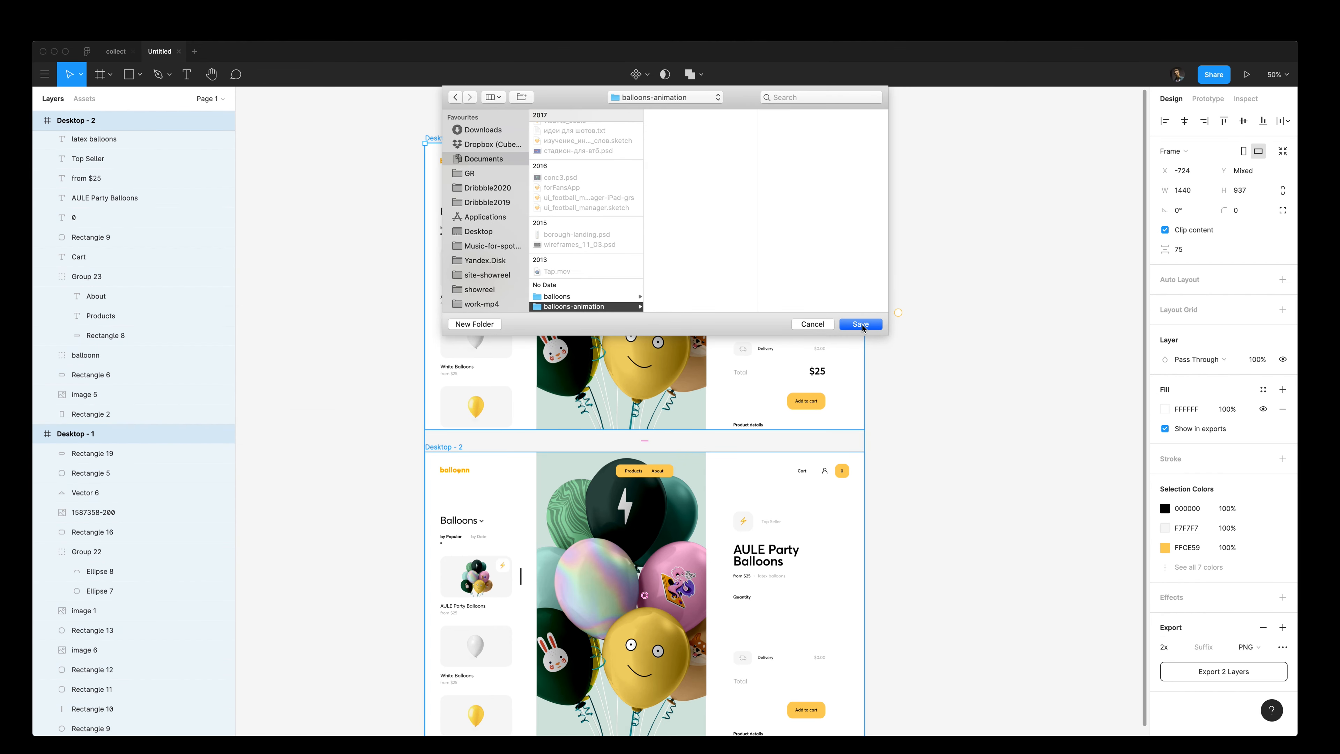
left_click(863, 326)
left_click(882, 346)
Step: Import Desktop - 1.png and Desktop - 2.png from the balloons-animation folder in Finder into the After Effects project
key("super+Tab")
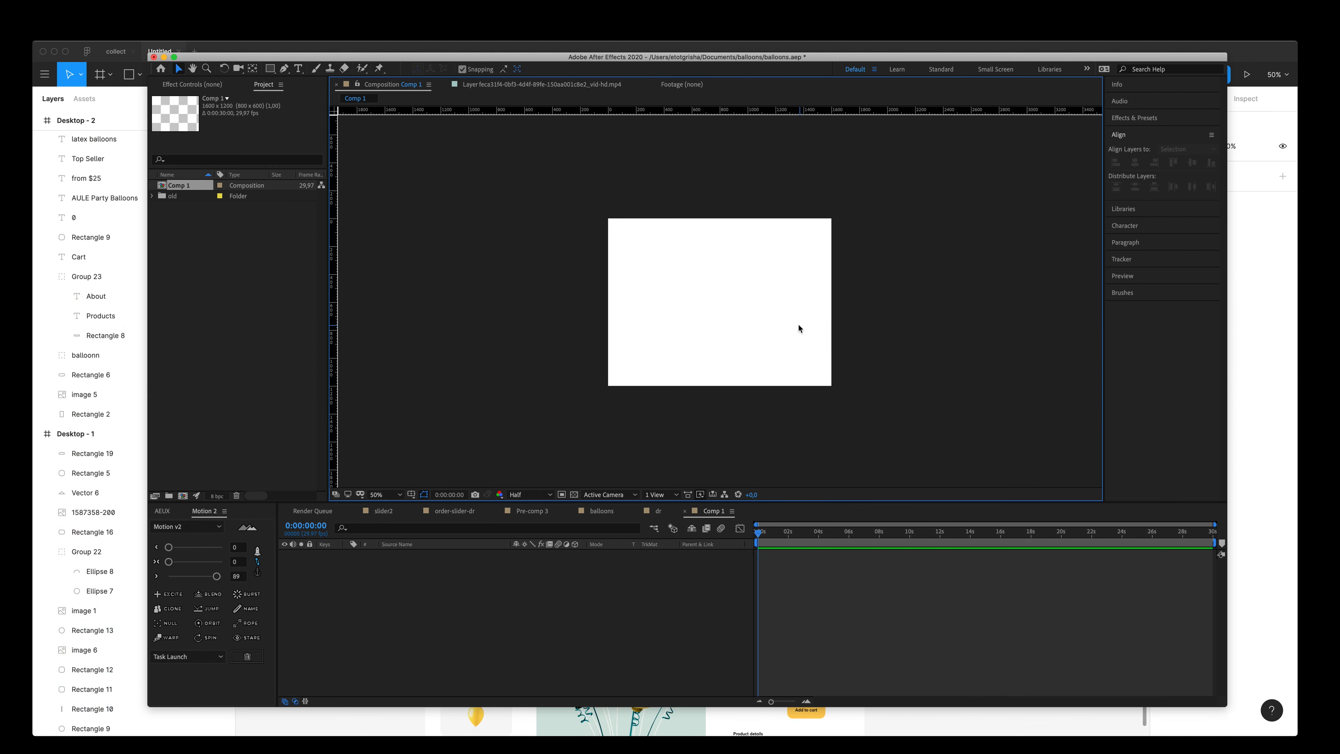
key("super+Tab")
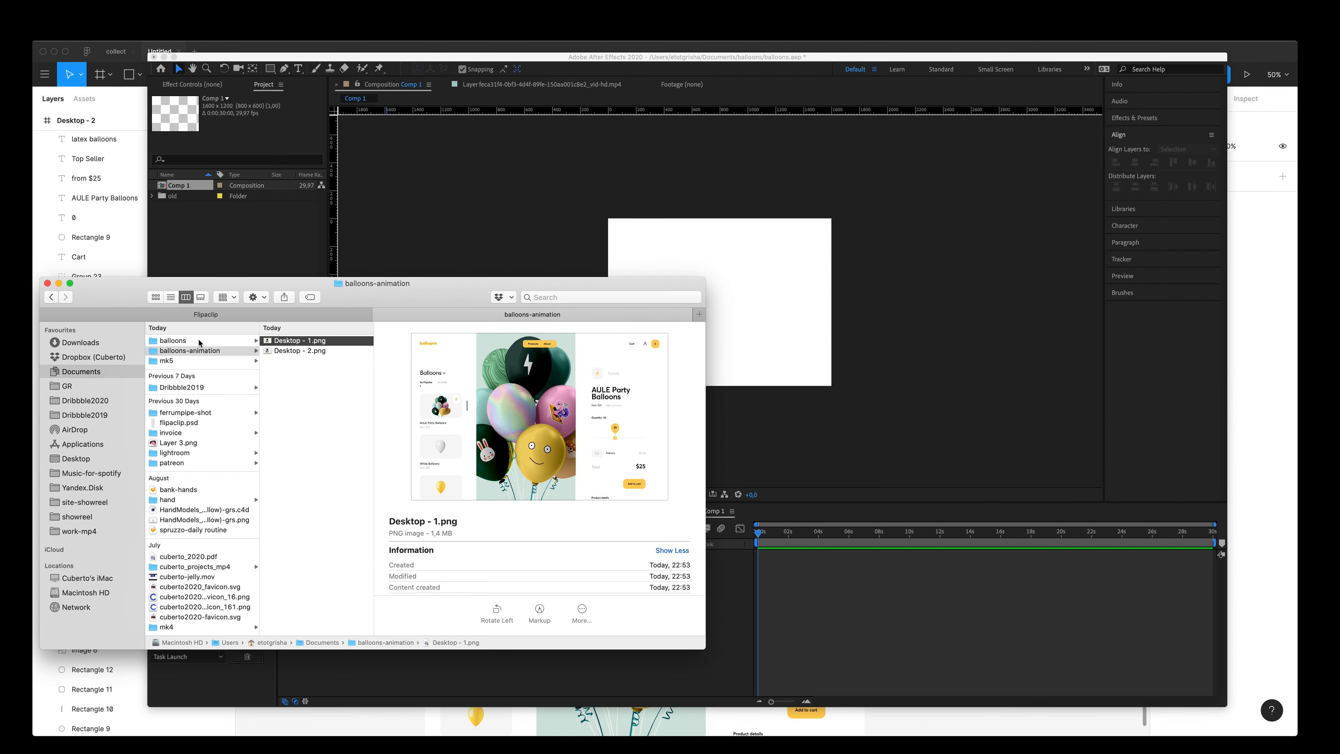
left_click(312, 352)
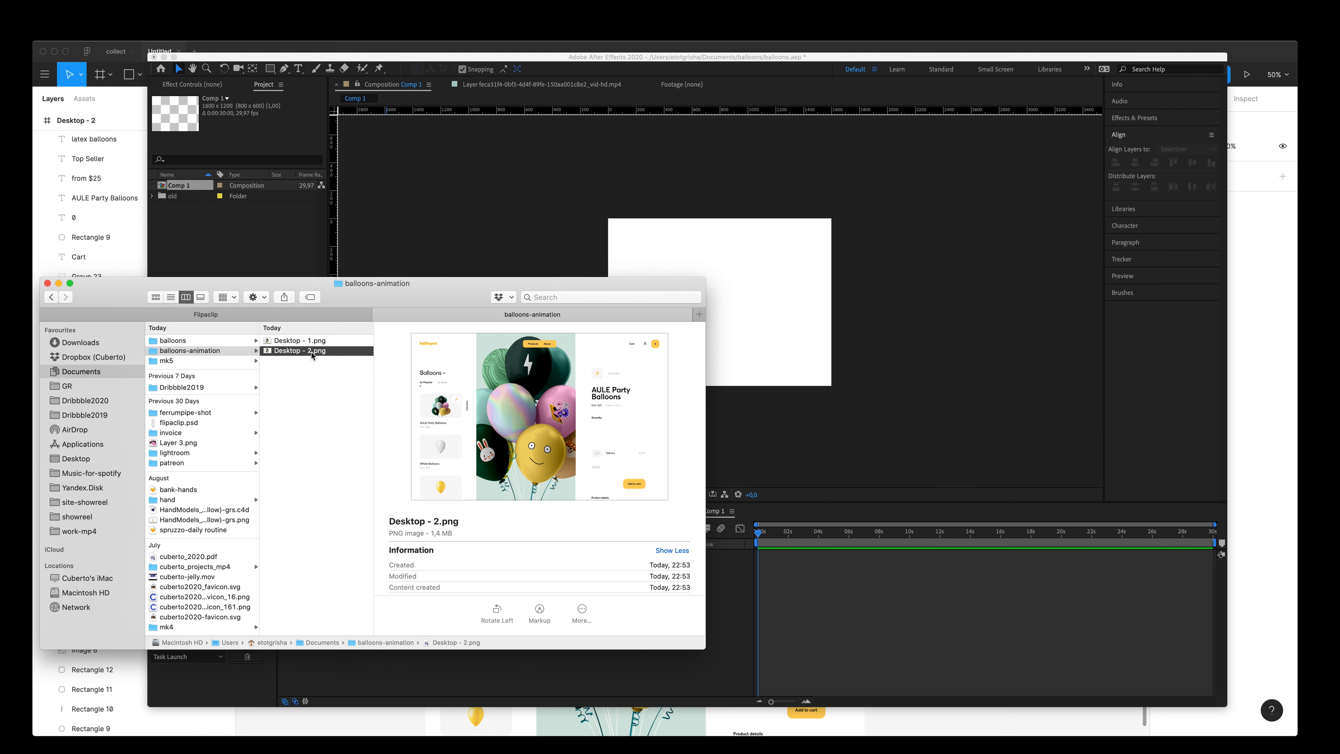
key("Up")
left_click(312, 352, "shift")
left_click_drag(312, 352, 208, 262)
left_click(100, 277)
Step: Create a new composition from Desktop - 1.png and add Desktop - 2.png as the layer above it
left_click(67, 185)
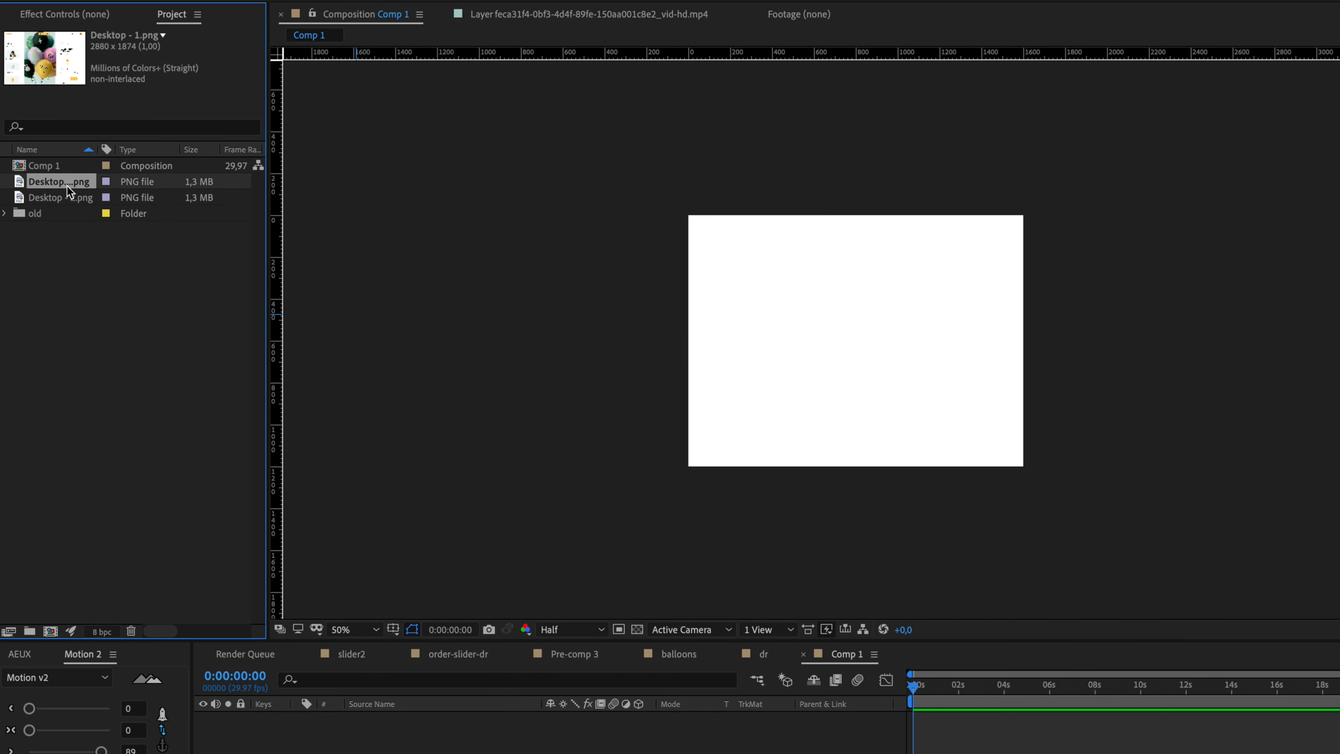
right_click(68, 186)
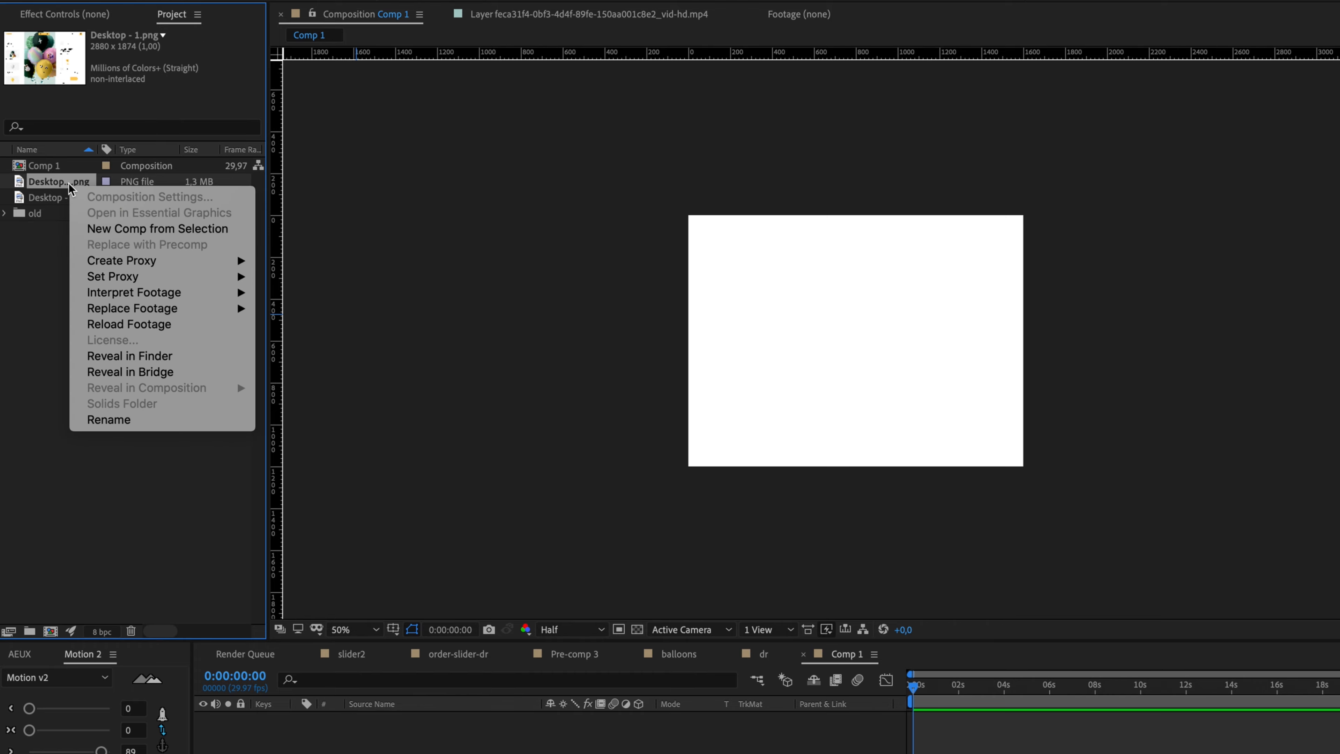
left_click(117, 229)
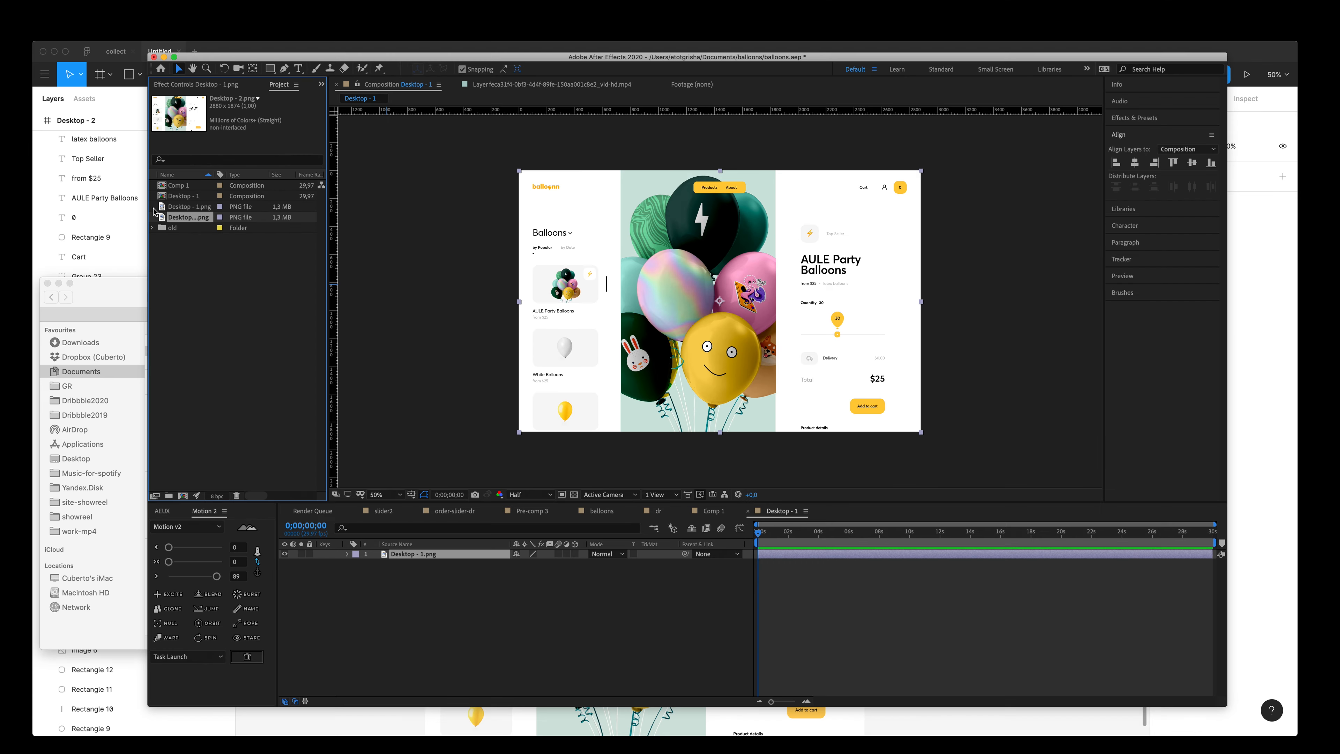
left_click_drag(19, 213, 360, 753)
left_click_drag(389, 583, 407, 554)
Step: Switch to Figma and try to select the slider, quantity and total price elements in the Desktop - 1 frame
key("super+Tab")
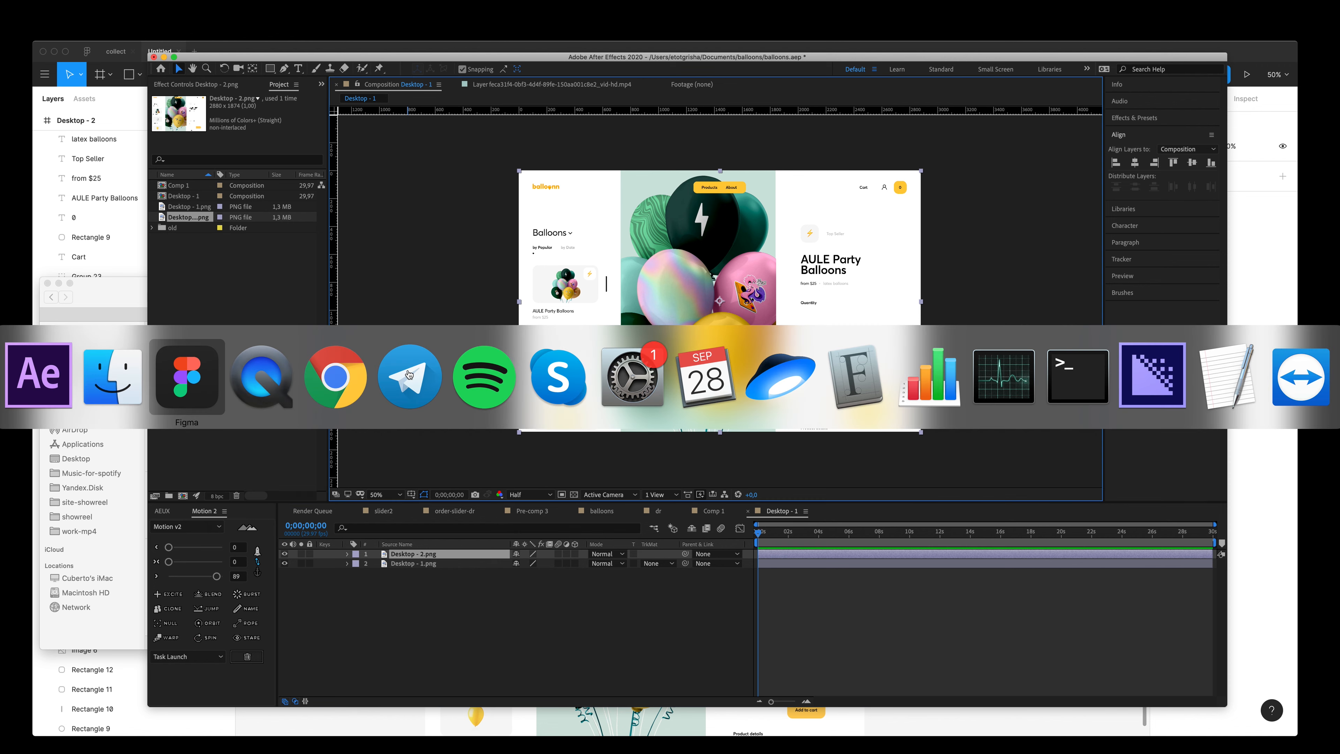
left_click_drag(801, 303, 756, 332, "shift")
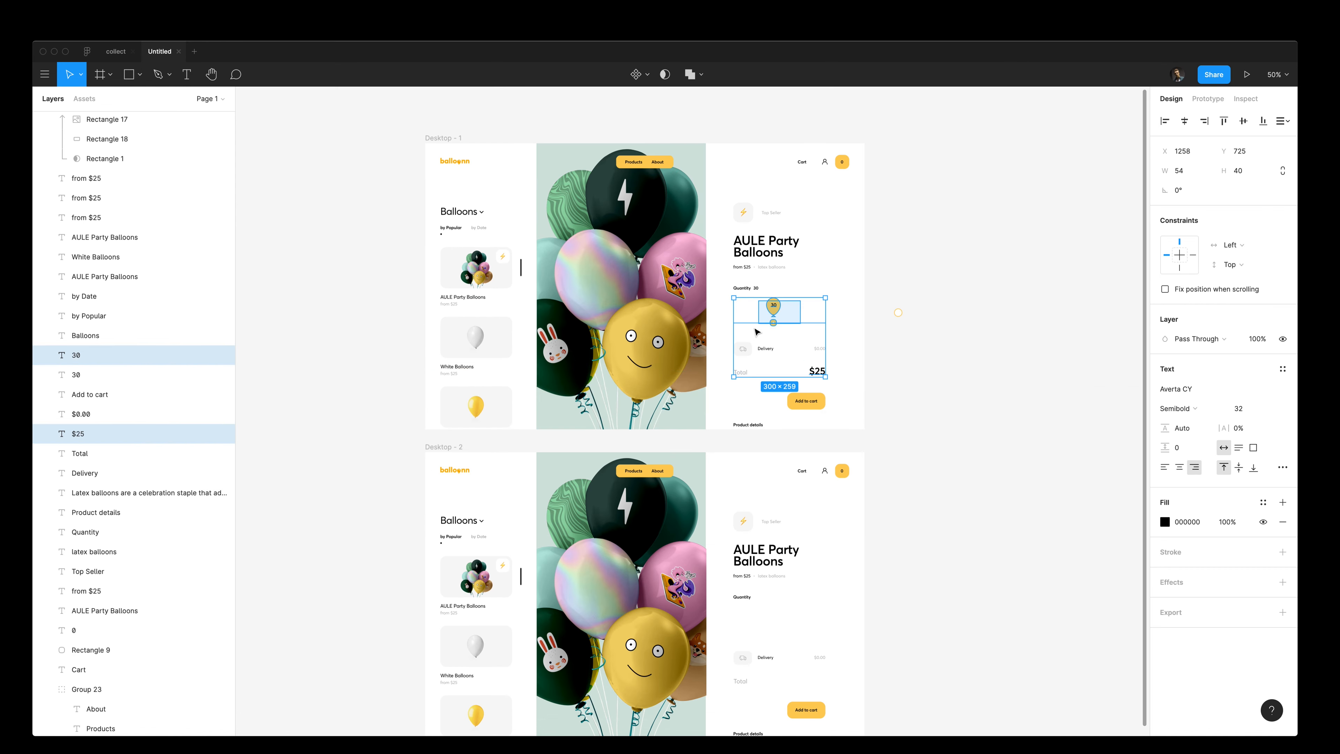
left_click(756, 289, "shift")
left_click(762, 297)
Step: Group the yellow ellipse and the small knot shape of the slider's balloon marker
left_click(774, 311)
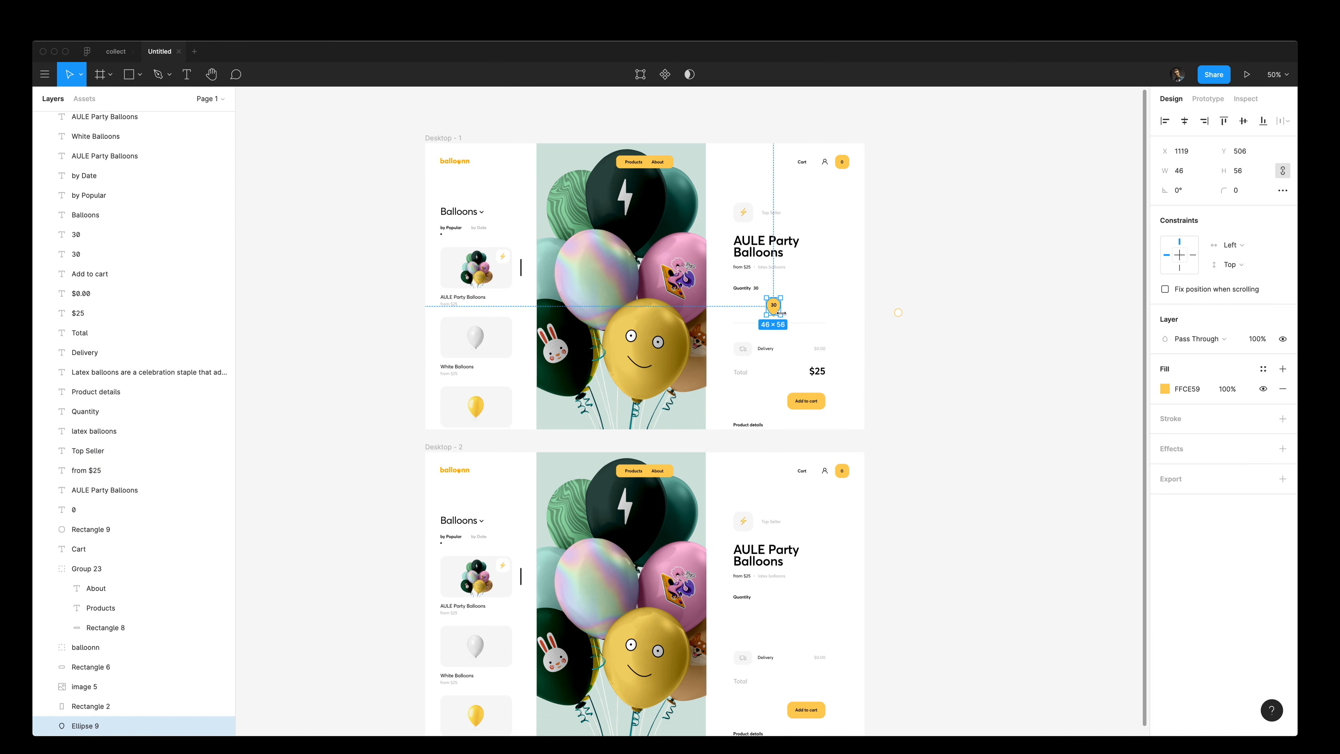
scroll(778, 307, "up", 5)
left_click(781, 350)
left_click(760, 344)
left_click(772, 332, "shift")
key("super+g")
Step: Rename the marker group as balloon and send it behind the number 30
double_click(84, 139)
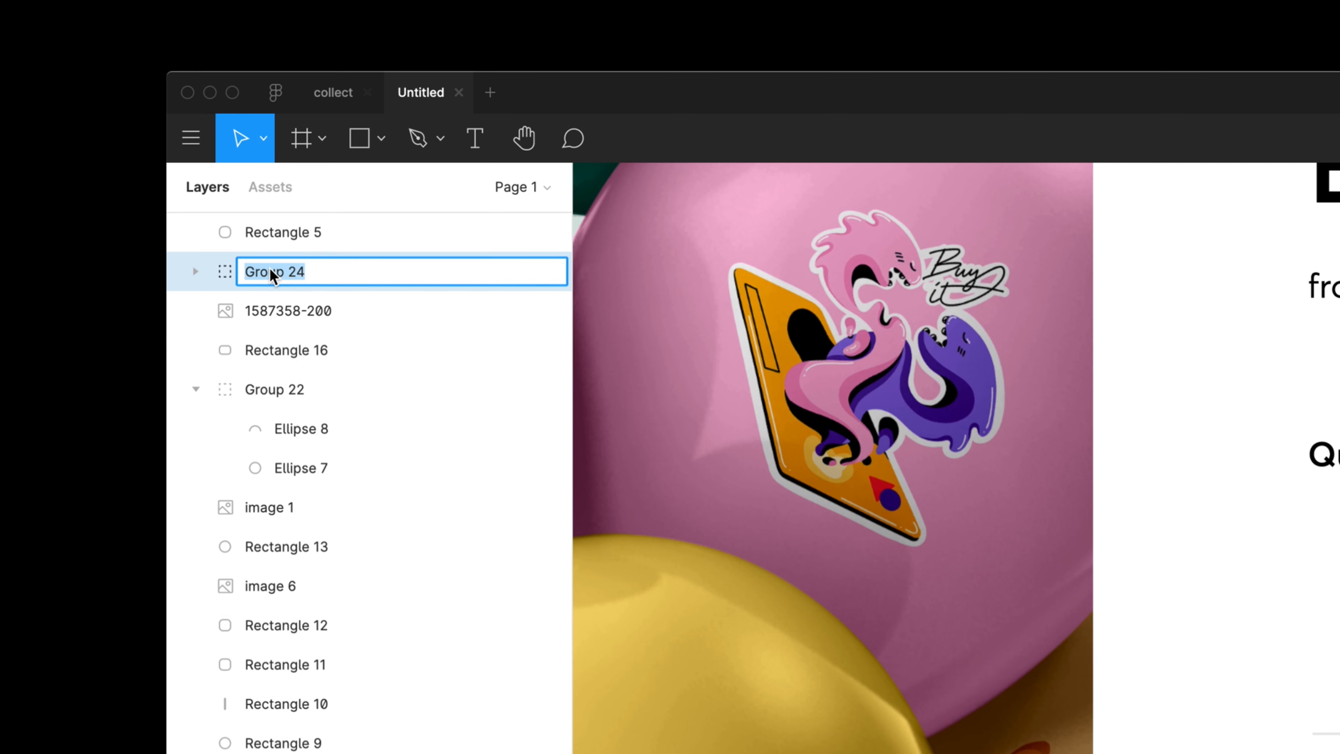
type("balloon")
key("Return")
key("super+bracketleft")
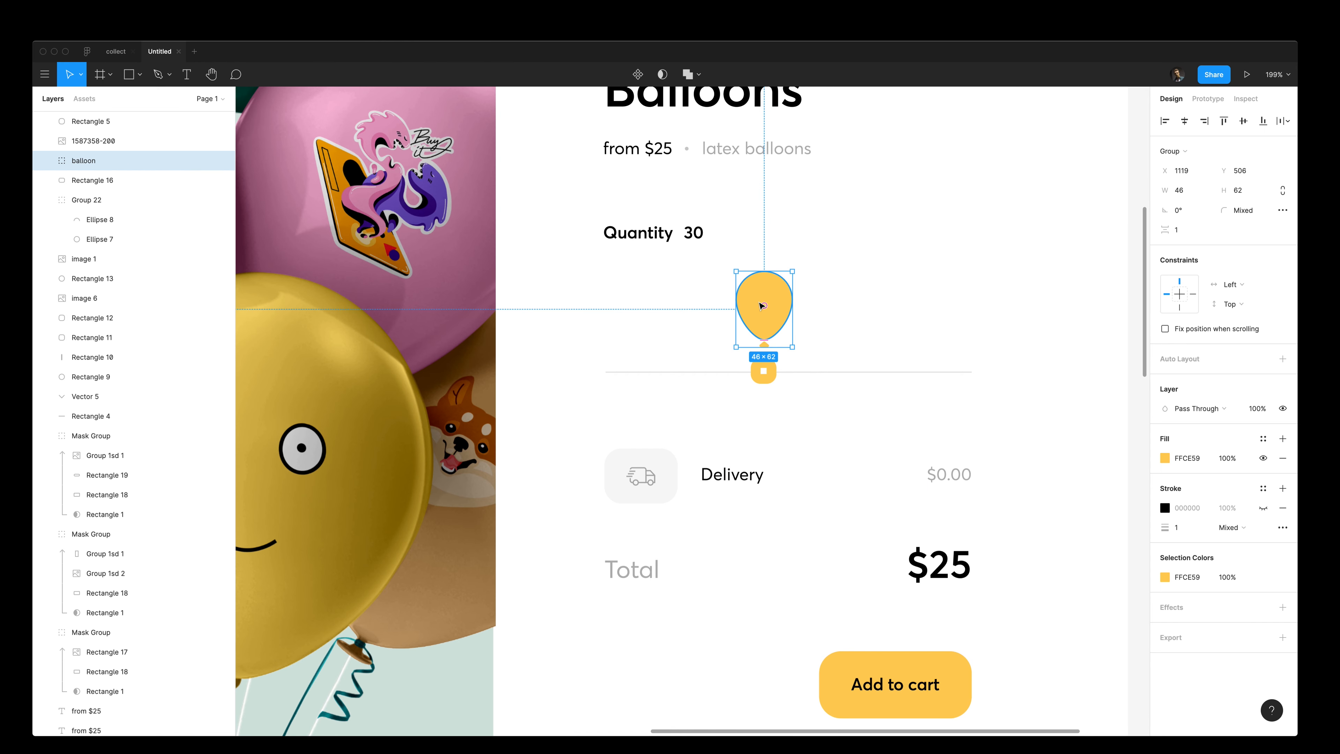
key("alt+super+bracketleft")
Step: Select the balloon marker with its number, the slider handle and line, the $25 total and the quantity value in Desktop - 1
left_click(765, 371)
key("z")
left_click(796, 361, "alt")
left_click(810, 367)
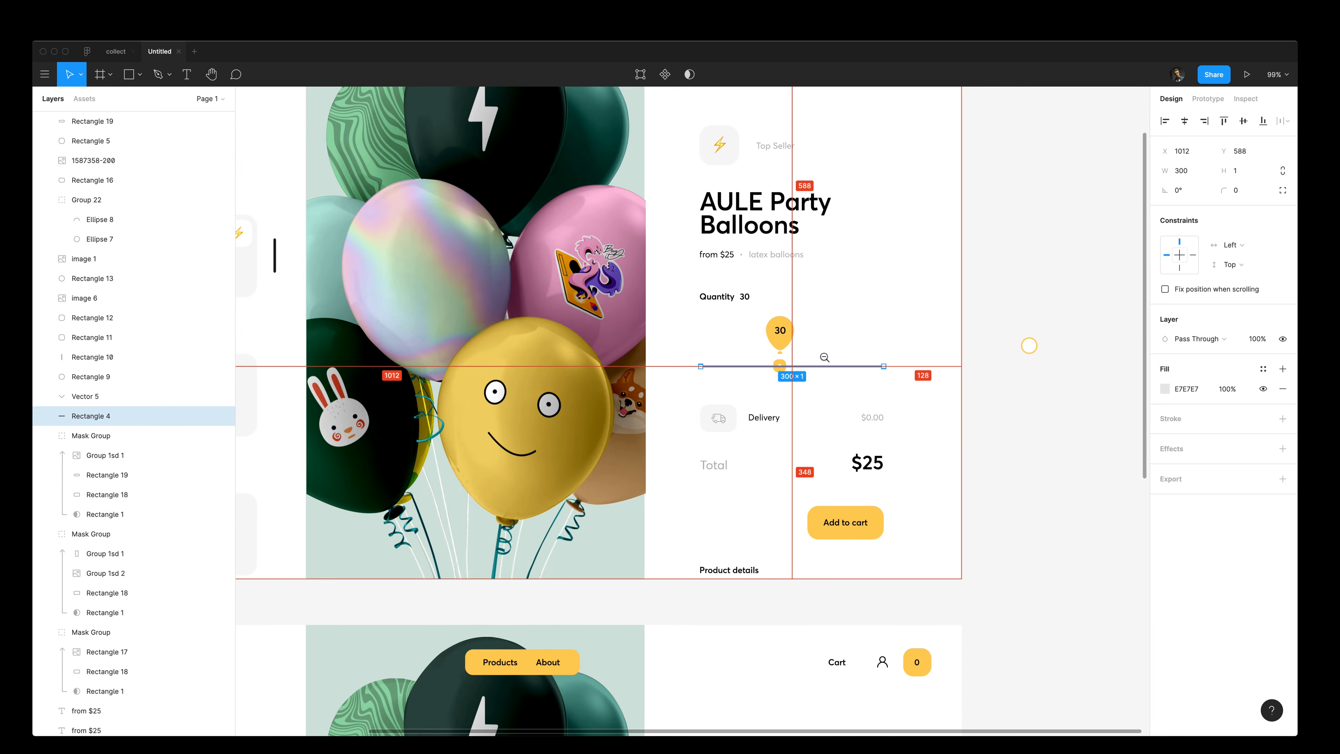
left_click(833, 336)
left_click_drag(824, 313, 761, 371)
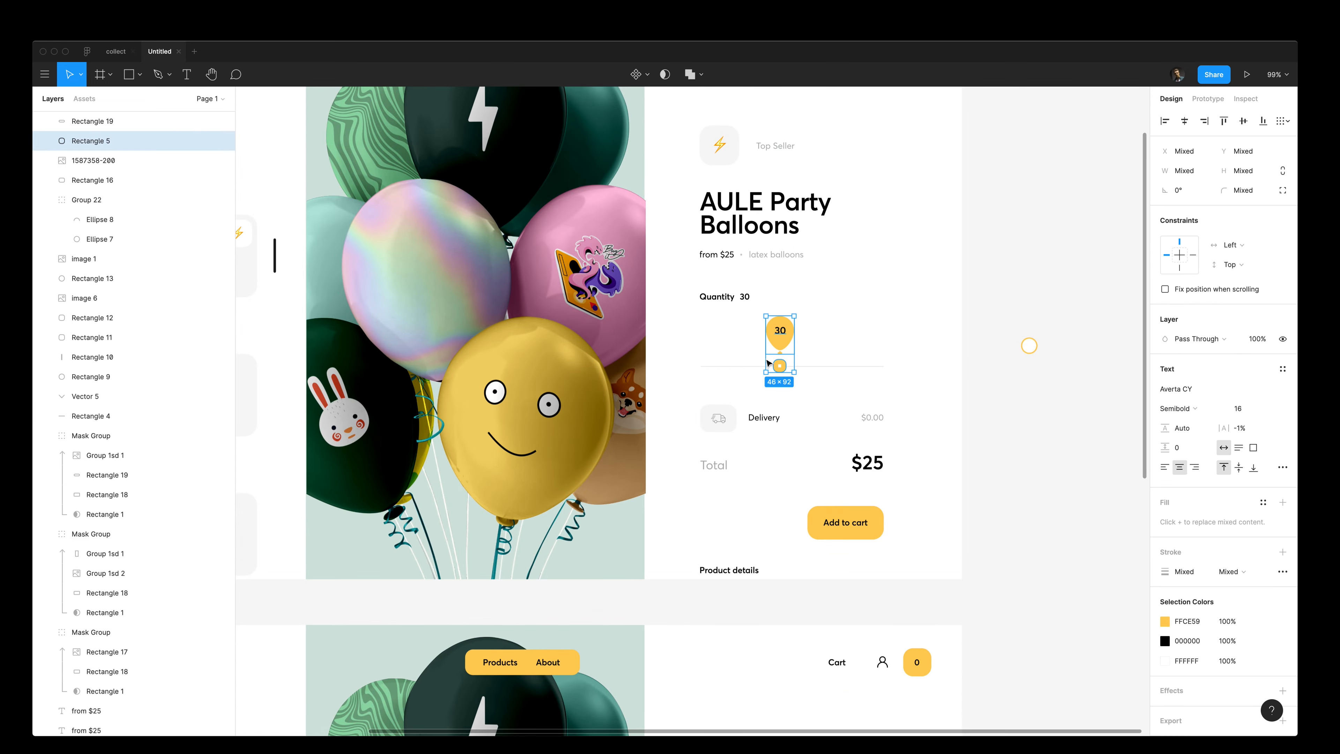
scroll(788, 361, "down", 3)
scroll(793, 340, "down", 3)
scroll(792, 338, "up", 5)
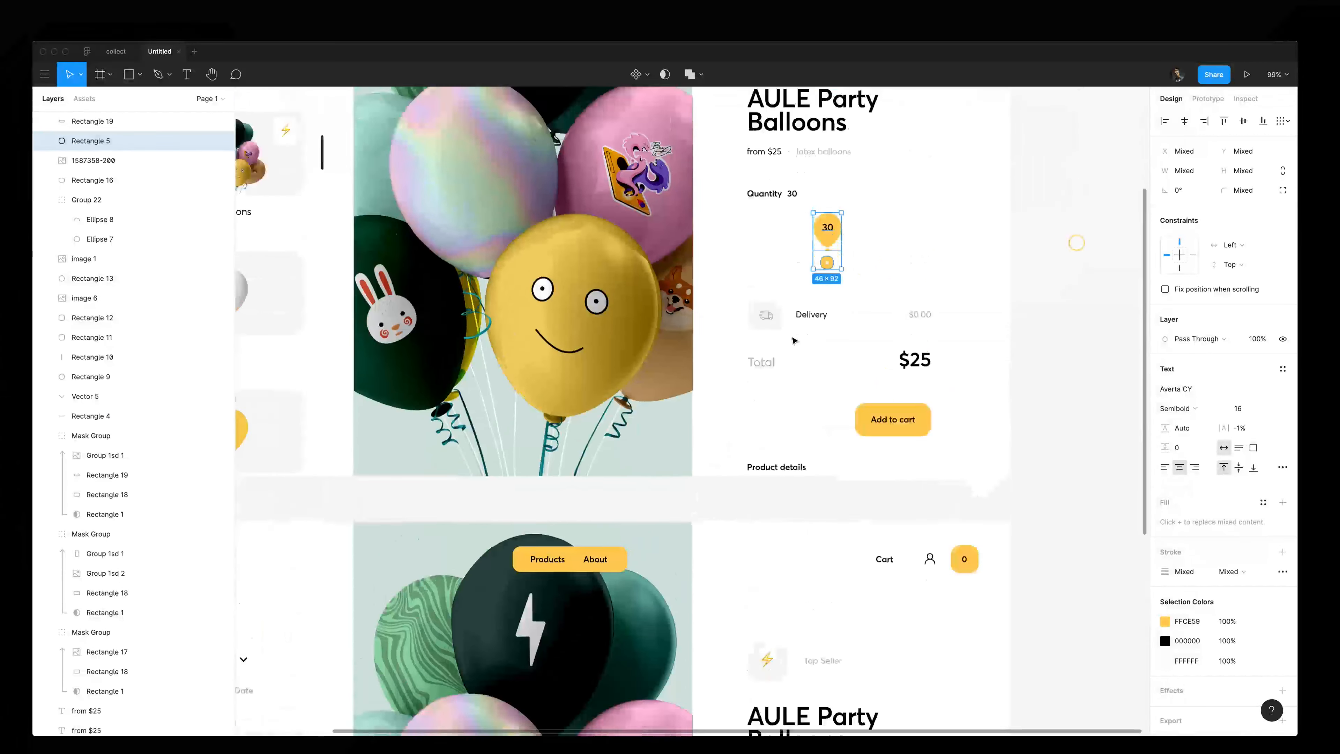
left_click(869, 320, "shift")
left_click(912, 415, "shift")
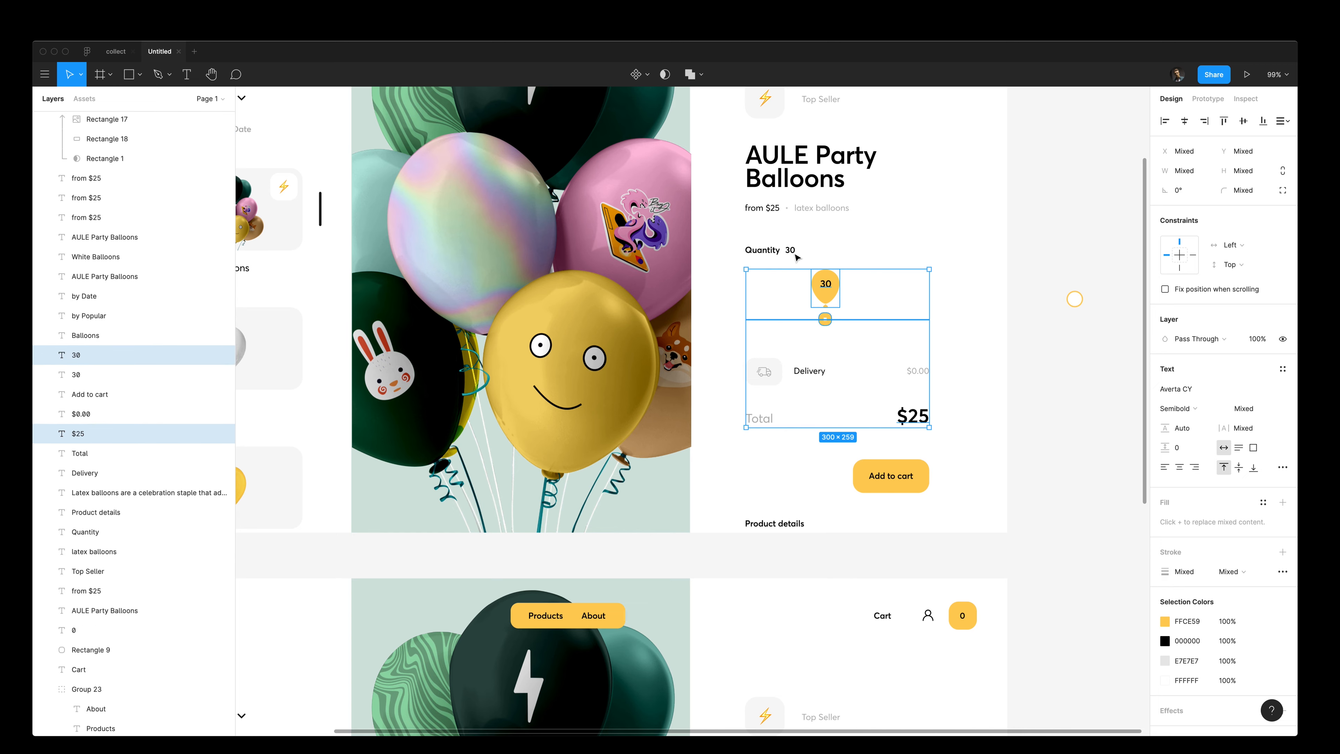
left_click(793, 253, "shift")
Step: Launch the AEUX plugin and send the selected elements to After Effects
scroll(836, 283, "up", 2)
scroll(836, 283, "left", 1)
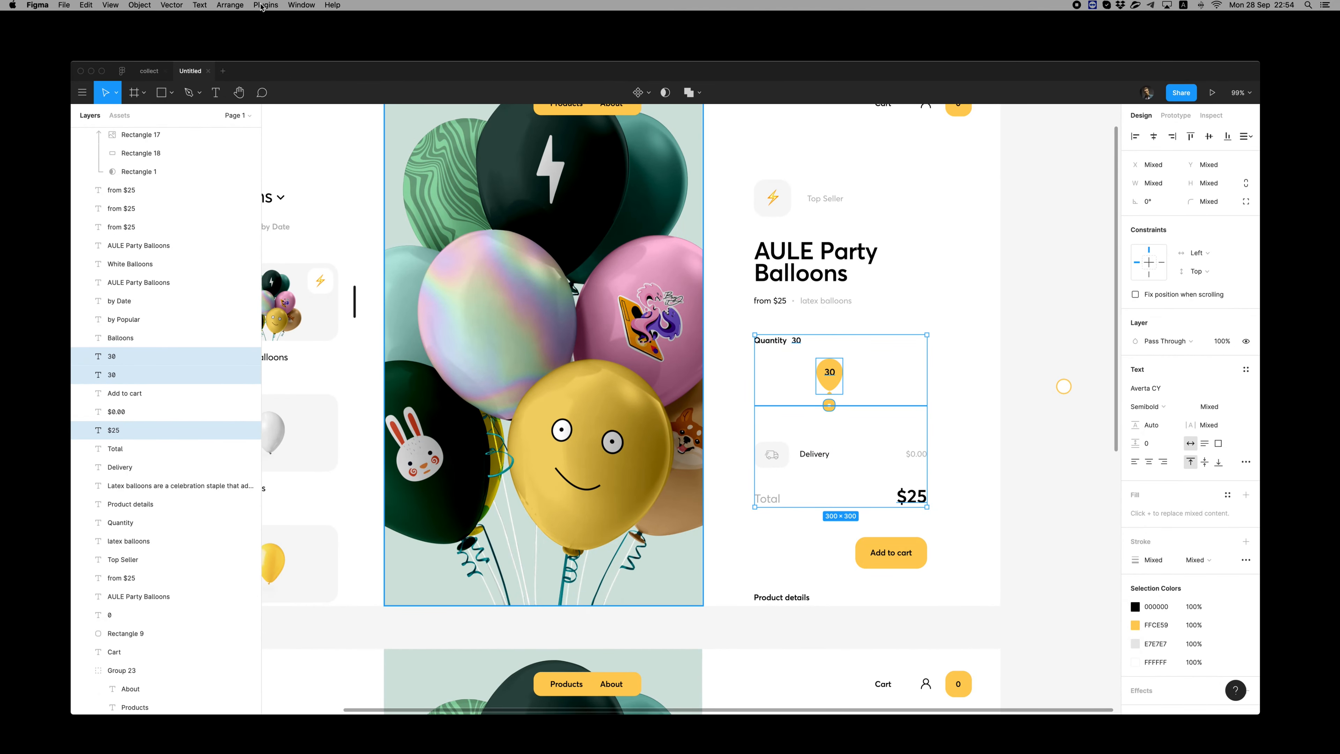
left_click(262, 6)
mouse_move(281, 91)
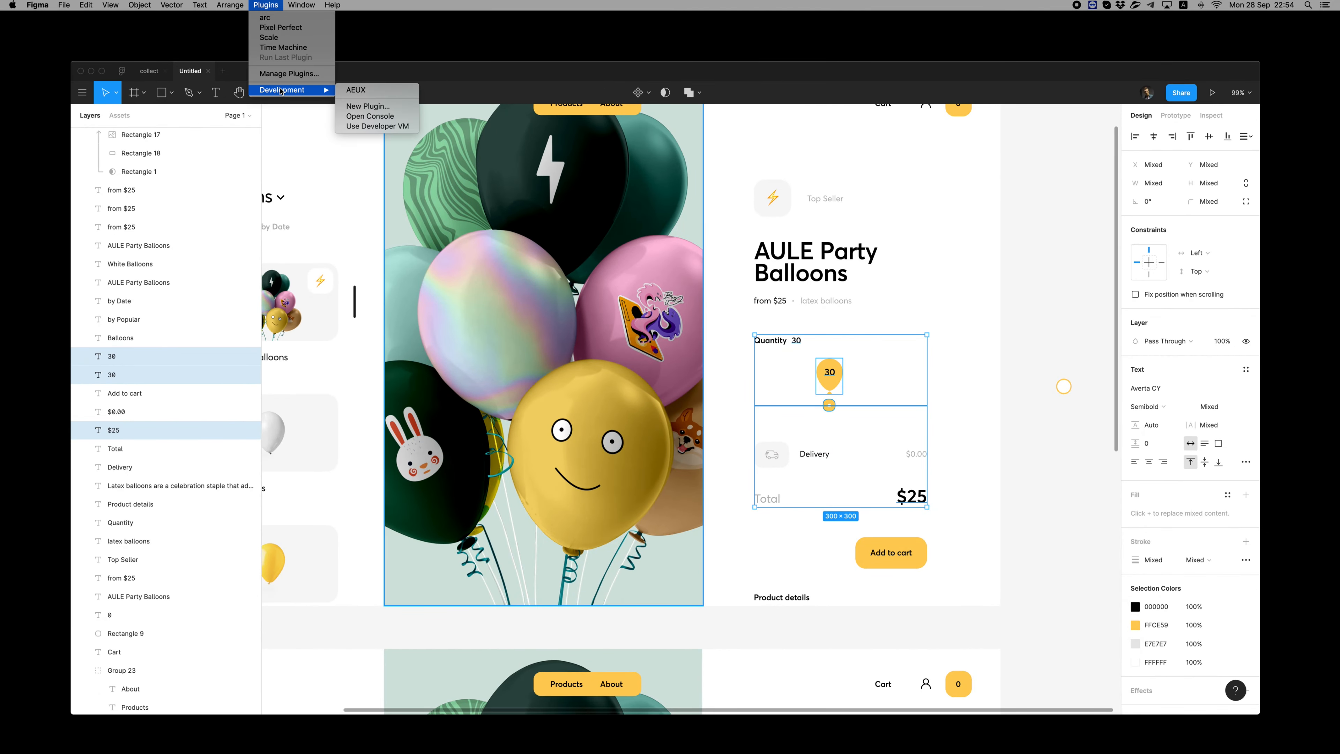
left_click(355, 90)
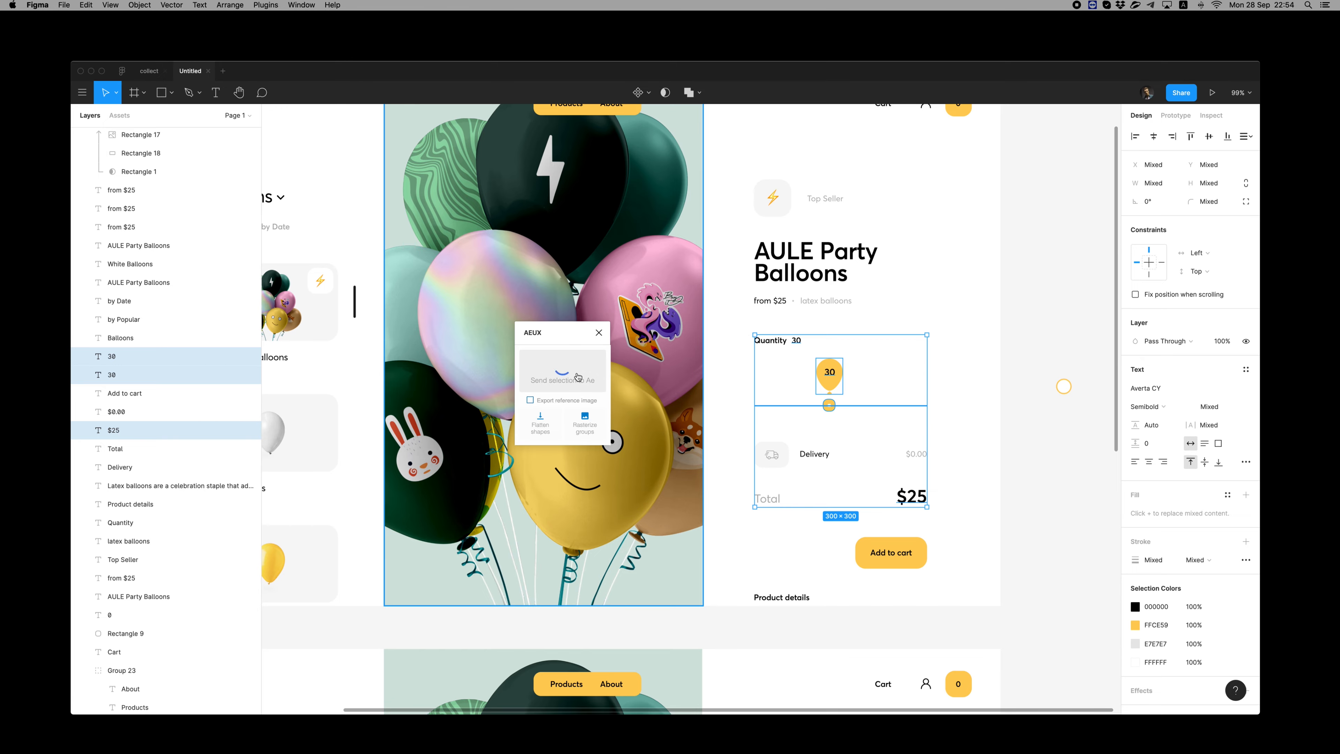
Step: Set the Desktop - 2.png layer's opacity to 2% and align the $25 and quantity 30 texts with the reference picture
type("2")
key("Return")
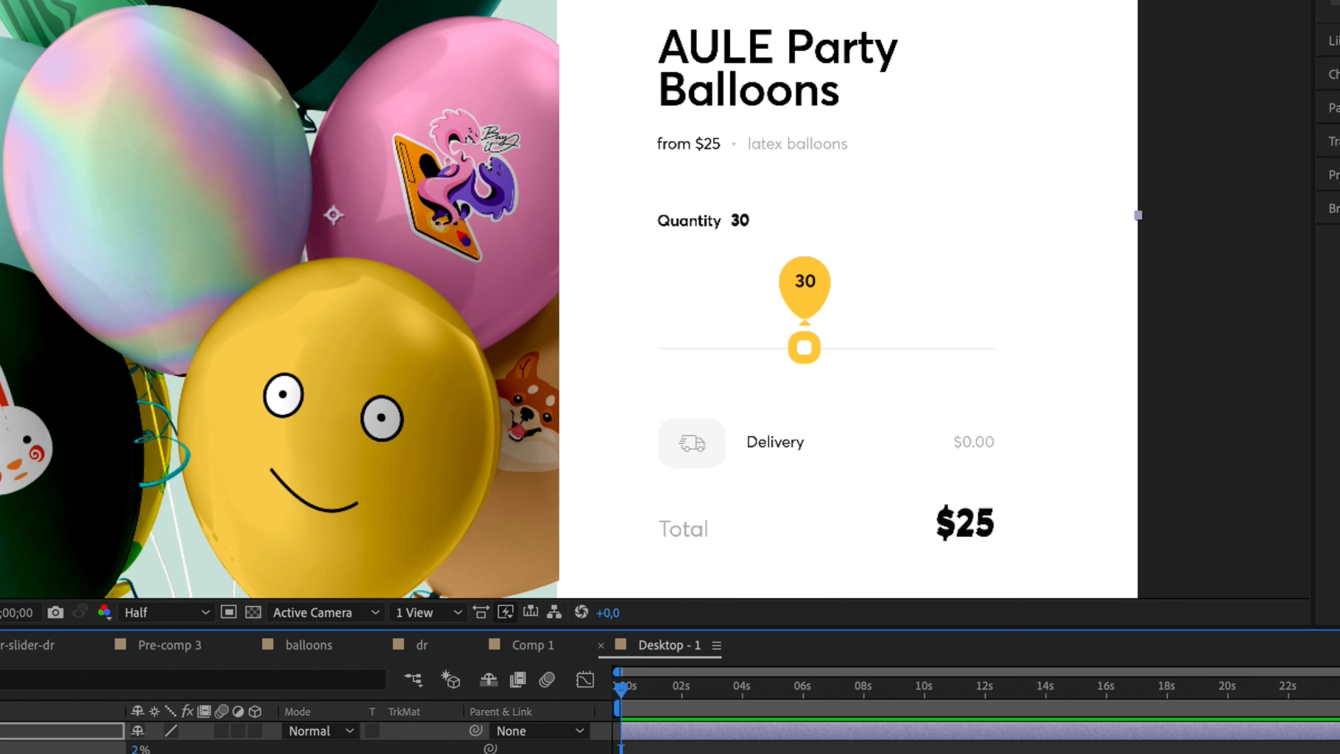
left_click(984, 533)
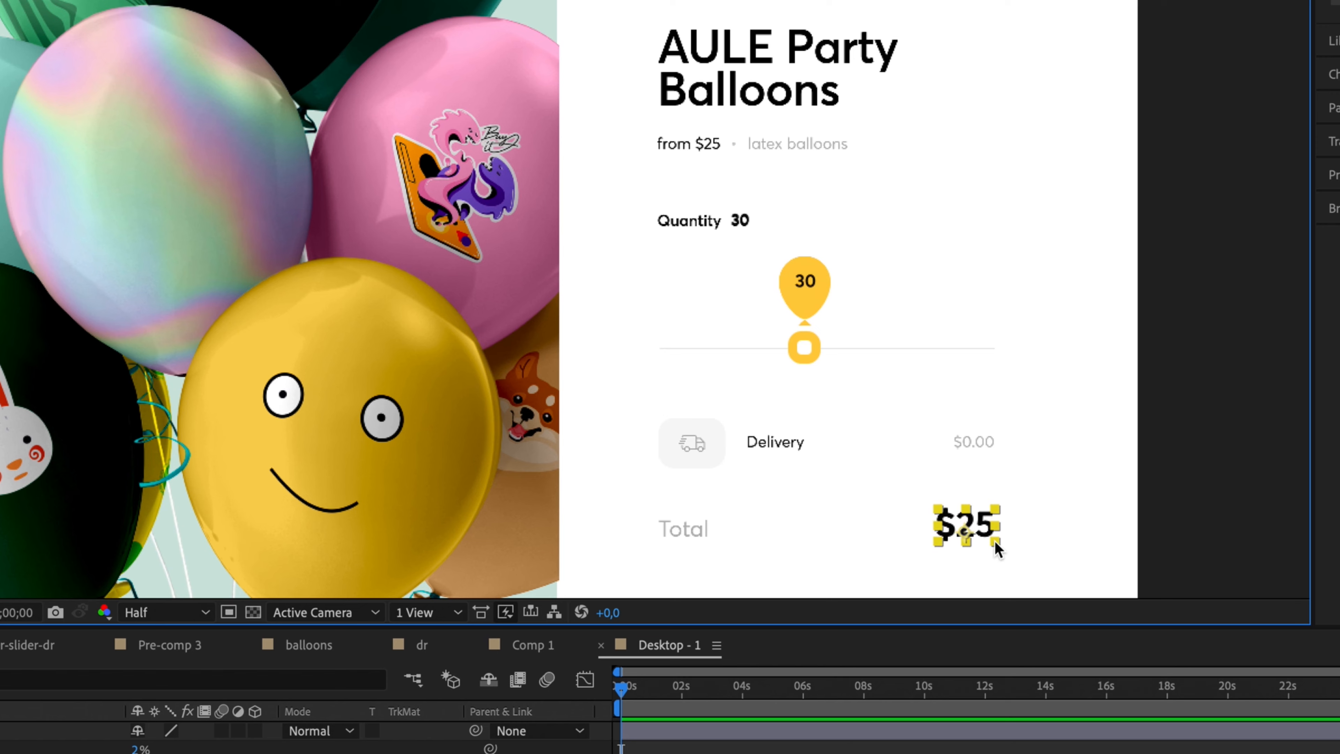
left_click(974, 443)
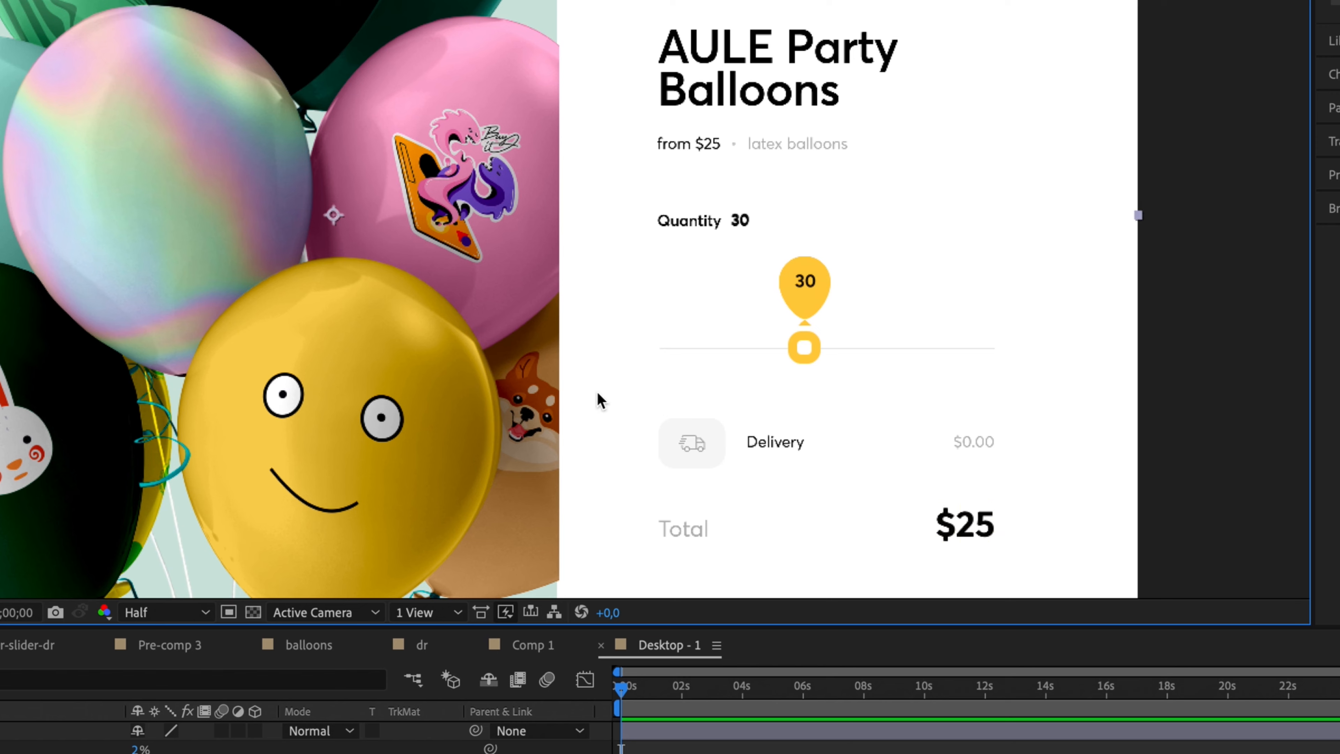
double_click(740, 220)
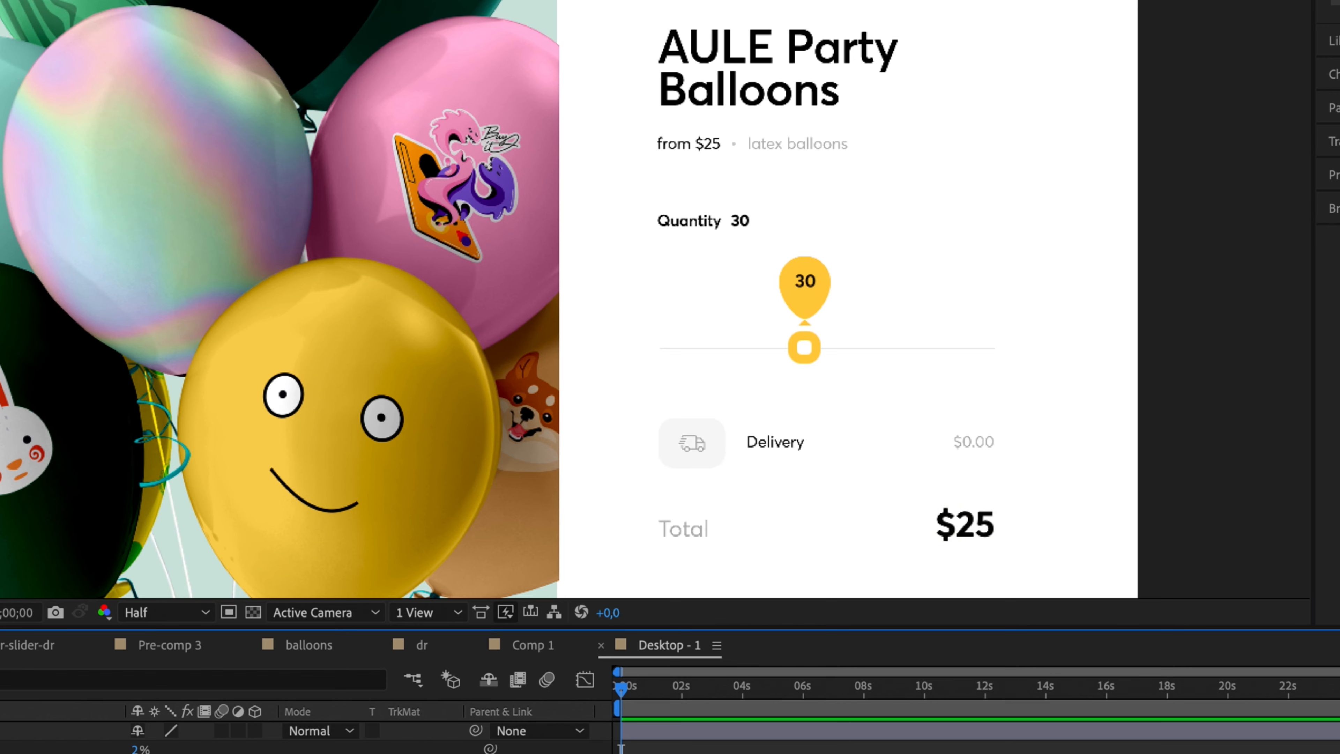
left_click(804, 344)
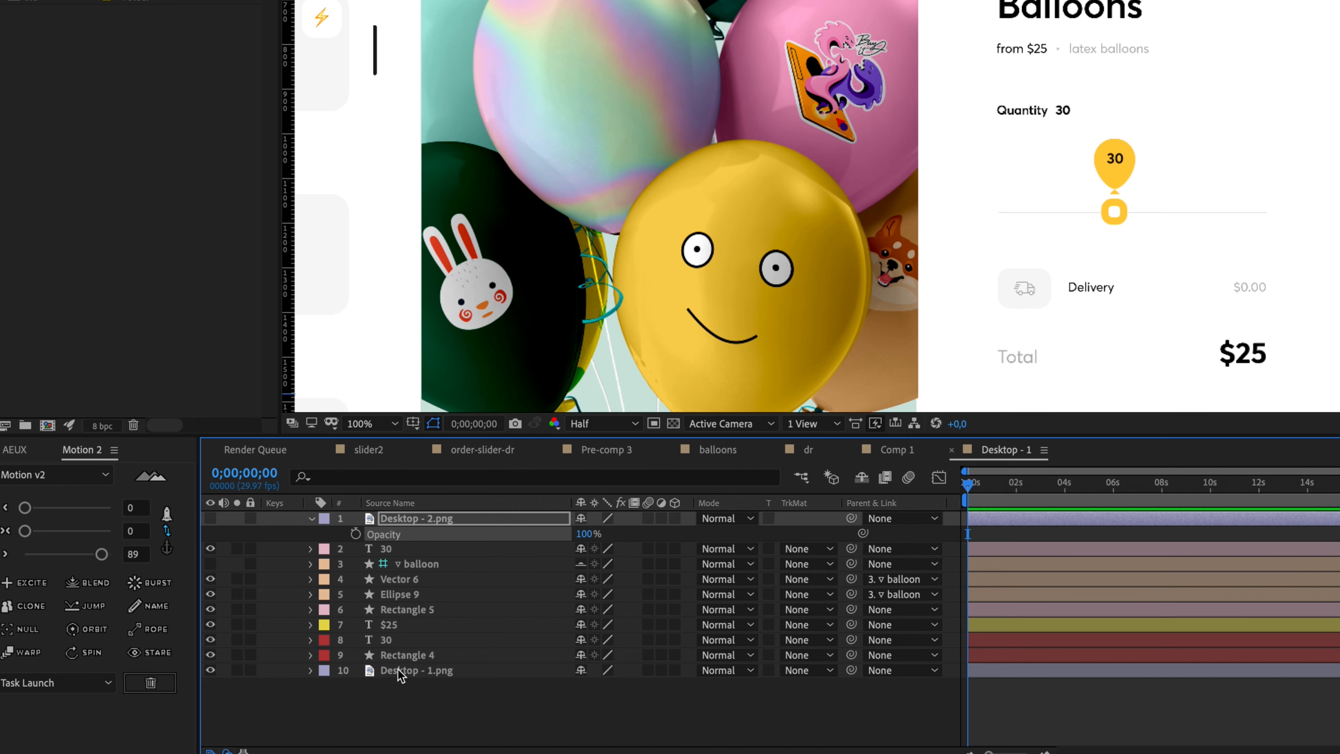
Step: Move the Desktop - 1.png layer to the top of the layer stack and hide it
left_click_drag(401, 674, 401, 516)
left_click(210, 518)
left_click(210, 519)
left_click(211, 518)
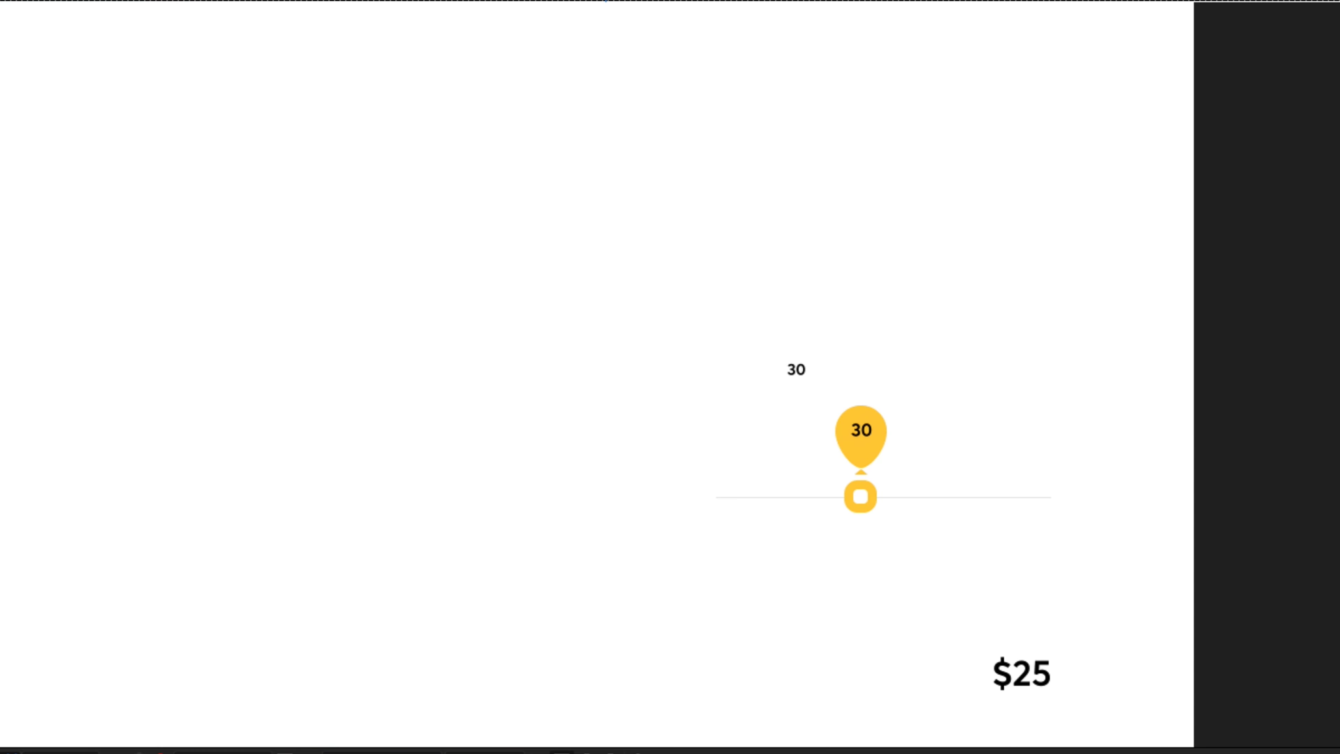
Step: Compare the slider elements with the Desktop - 1.png reference and set the Rectangle 5 slider handle's path size to 14 by 14
left_click(210, 519)
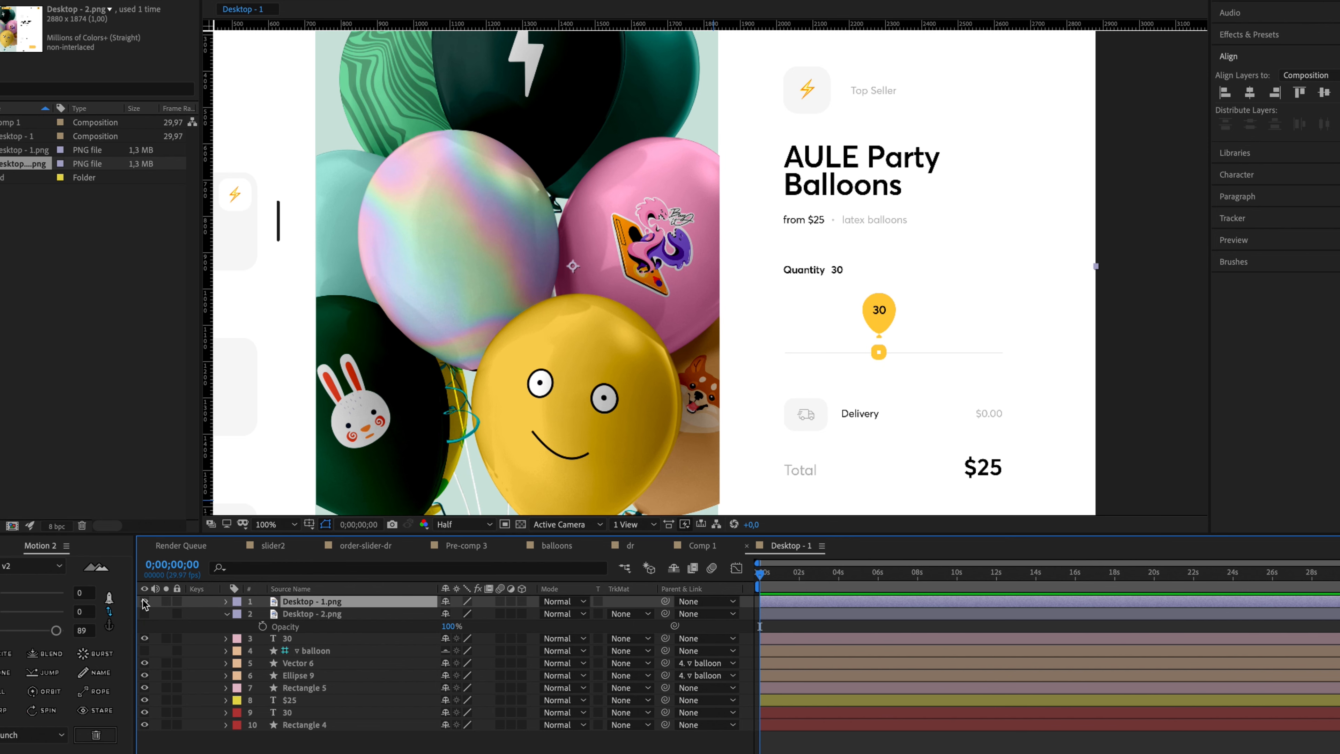
left_click(145, 602)
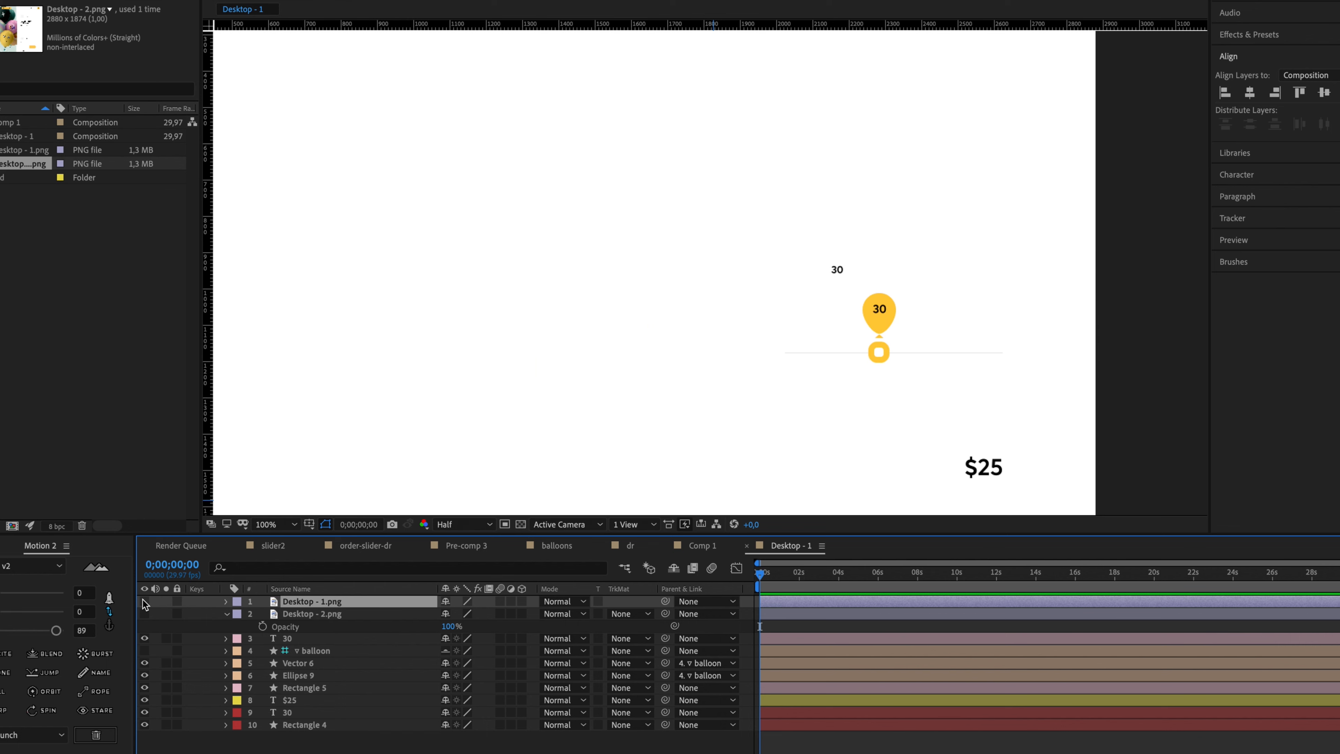
left_click(874, 361)
left_click(226, 688)
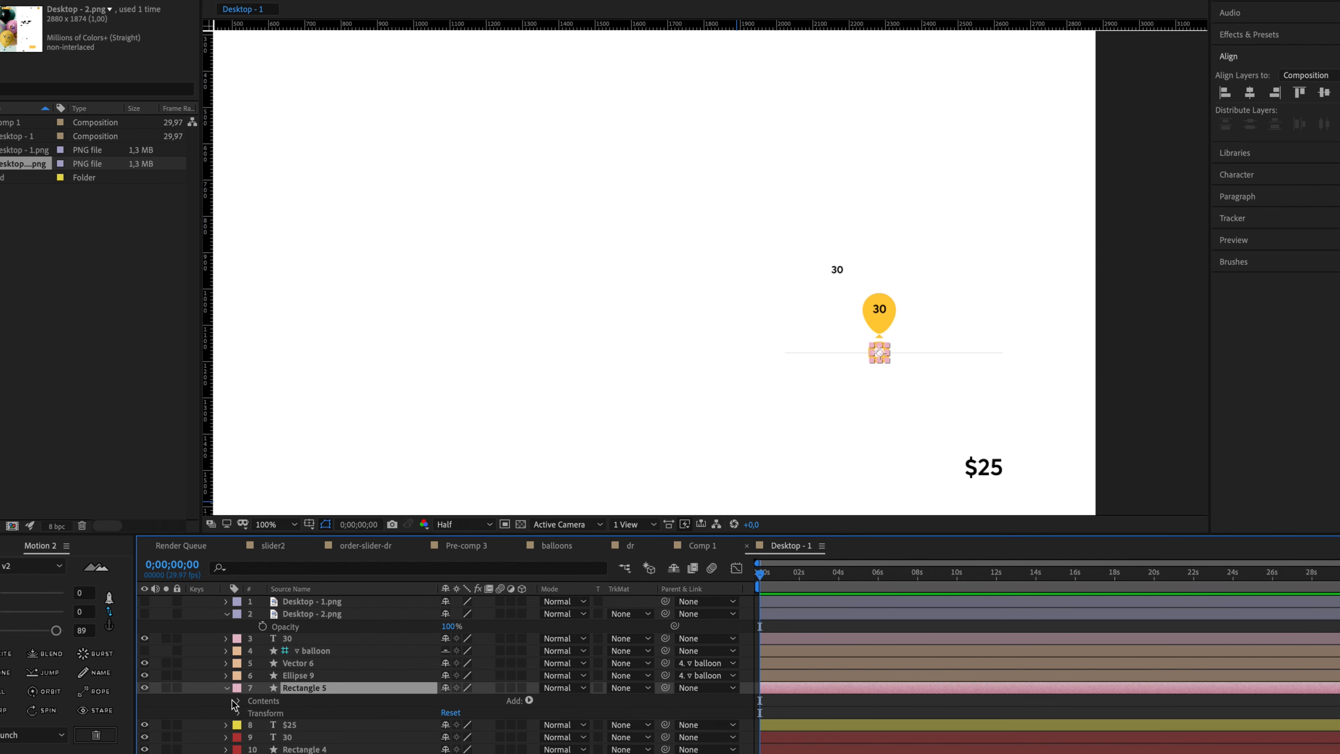
left_click(239, 700)
left_click(252, 713)
left_click(264, 725)
left_click(287, 737)
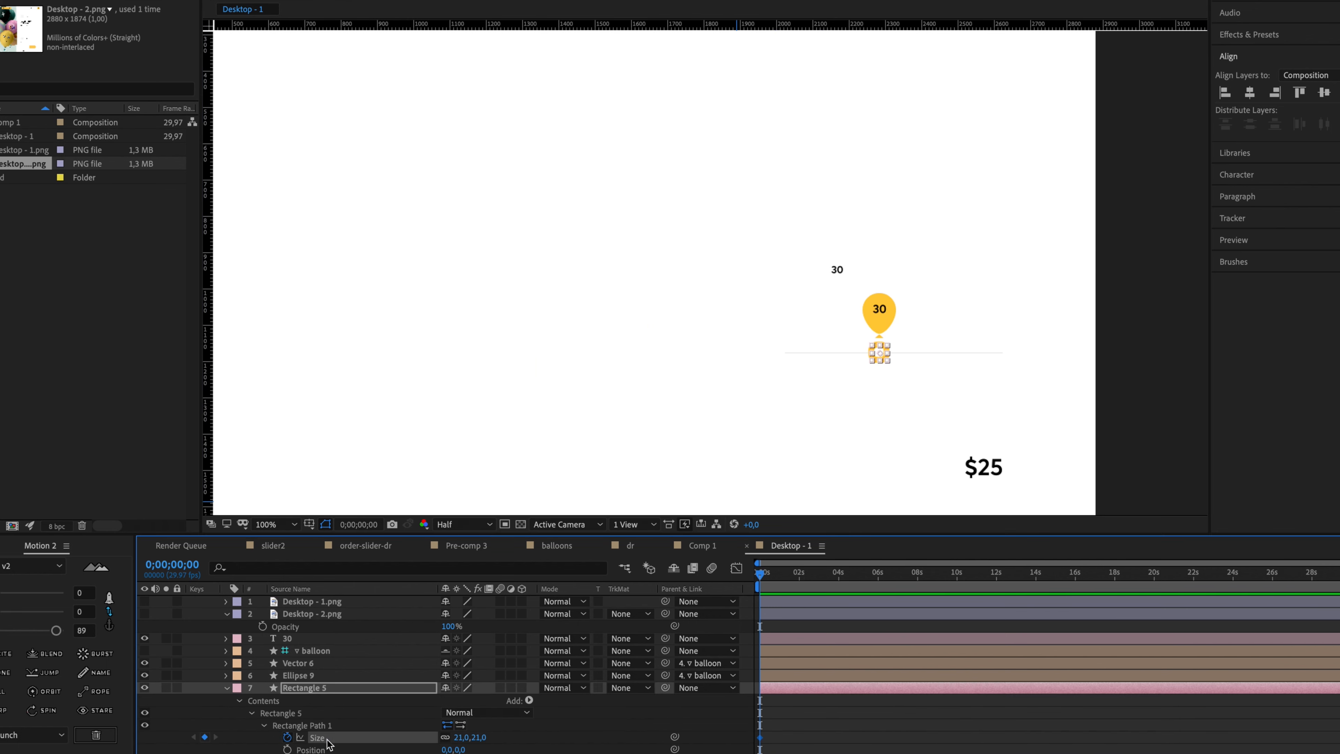
type("14")
key("Return")
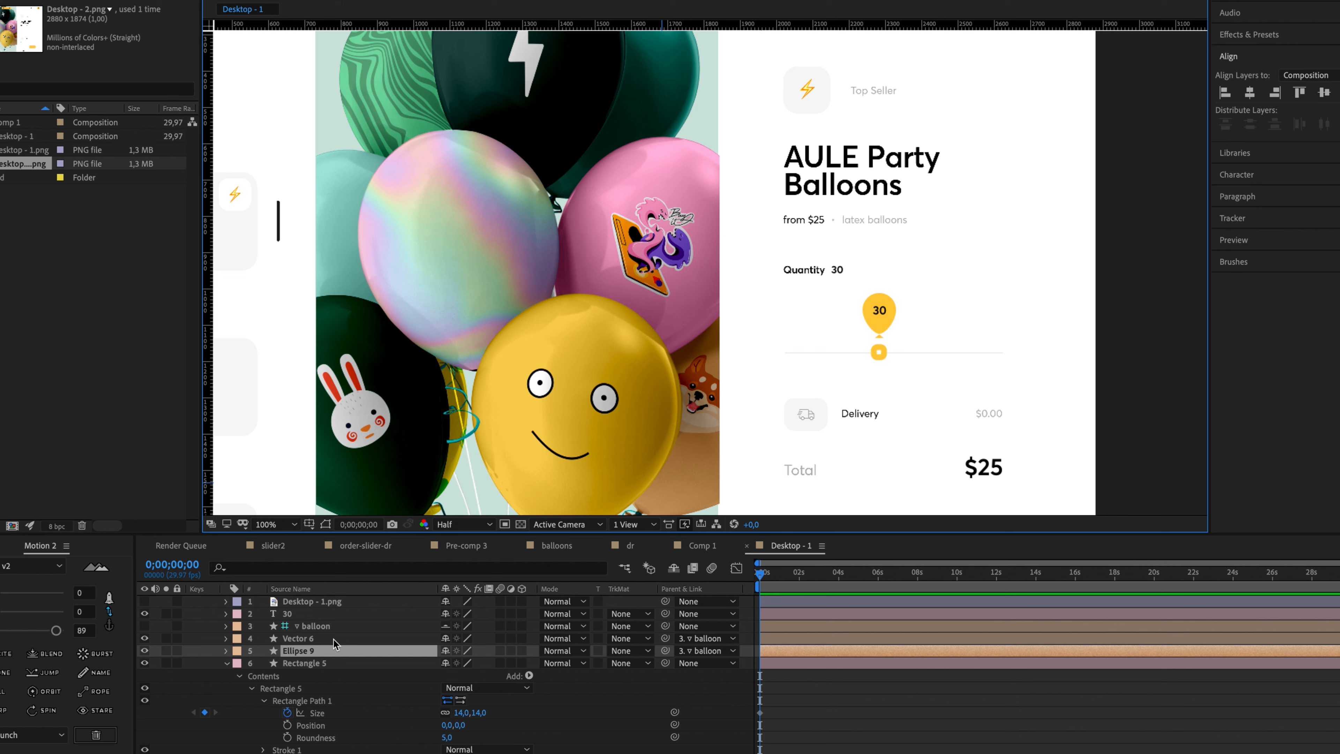
Step: Parent the balloon marker's 30 text to the balloon layer, test the link by moving the balloon, and undo the test move
left_click(327, 629)
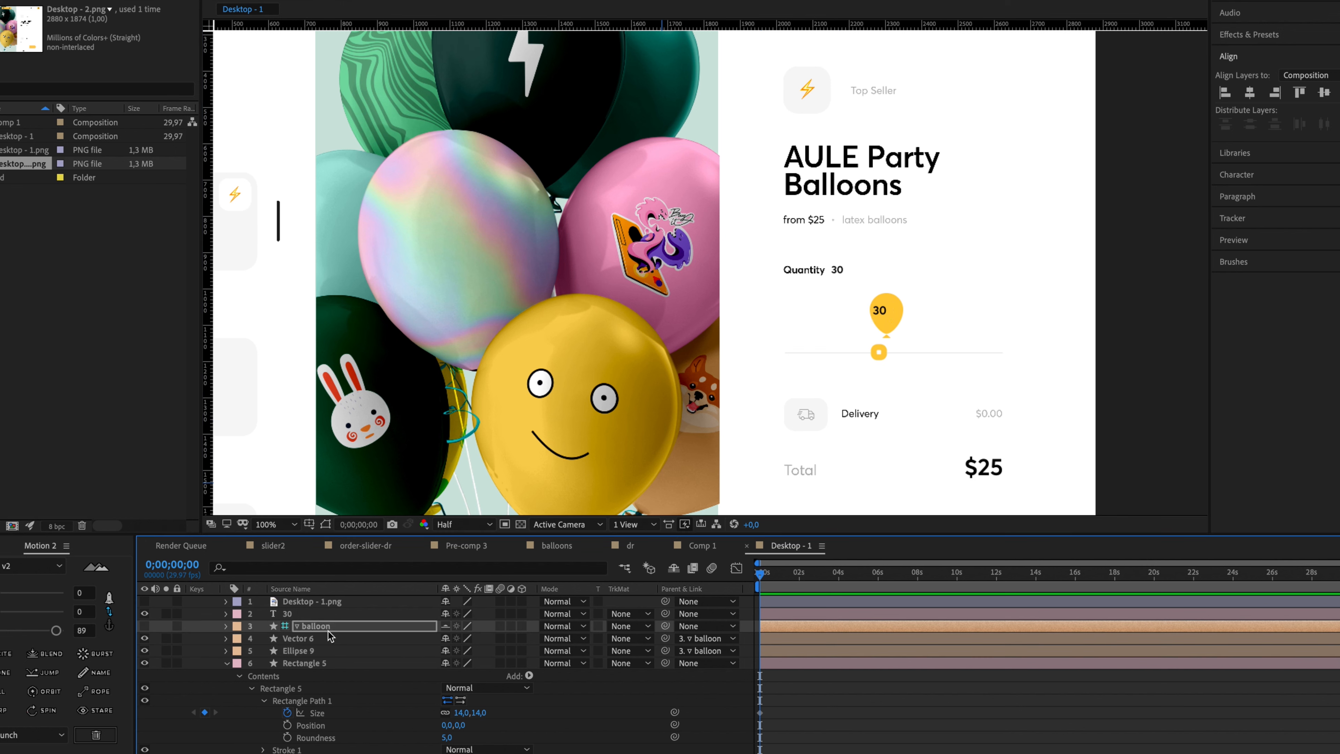
key("p")
mouse_move(446, 638)
left_mouse_down()
mouse_move(581, 639)
mouse_move(402, 637)
mouse_move(439, 637)
left_mouse_up()
left_click(304, 614)
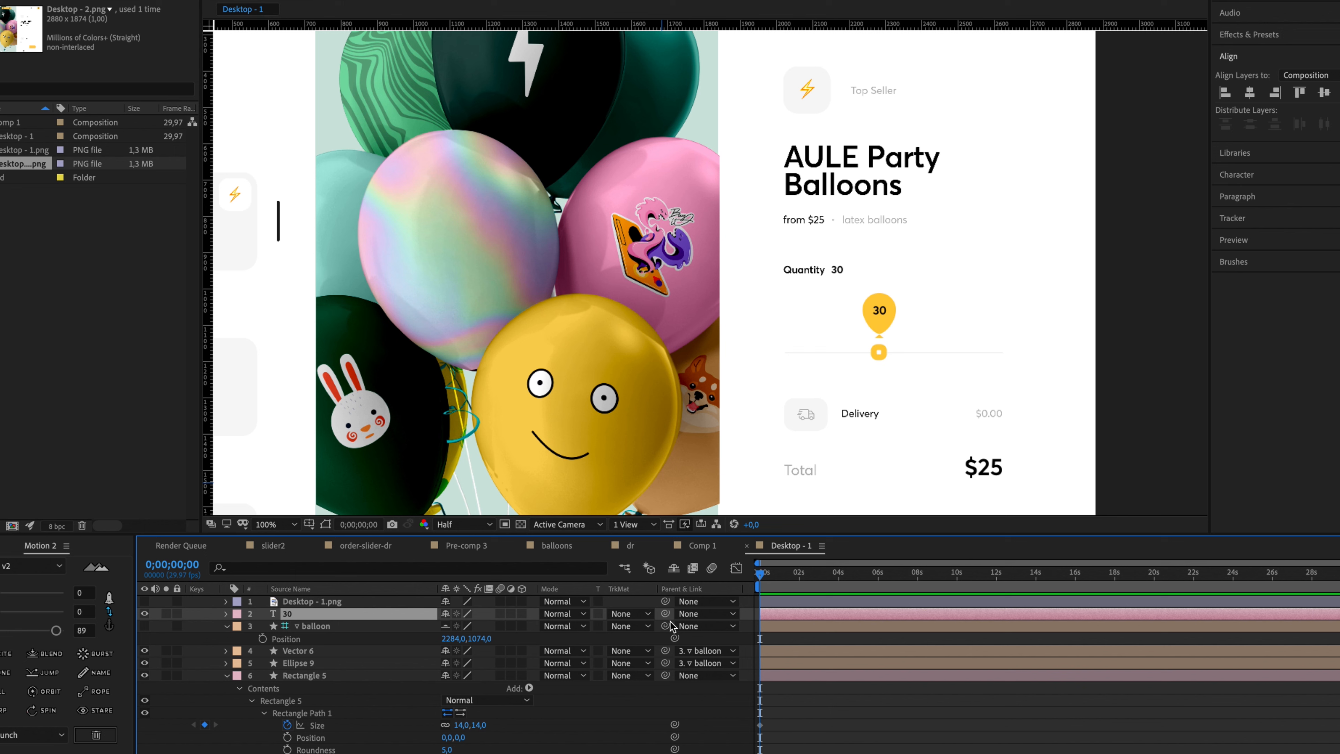
left_click_drag(665, 613, 340, 627)
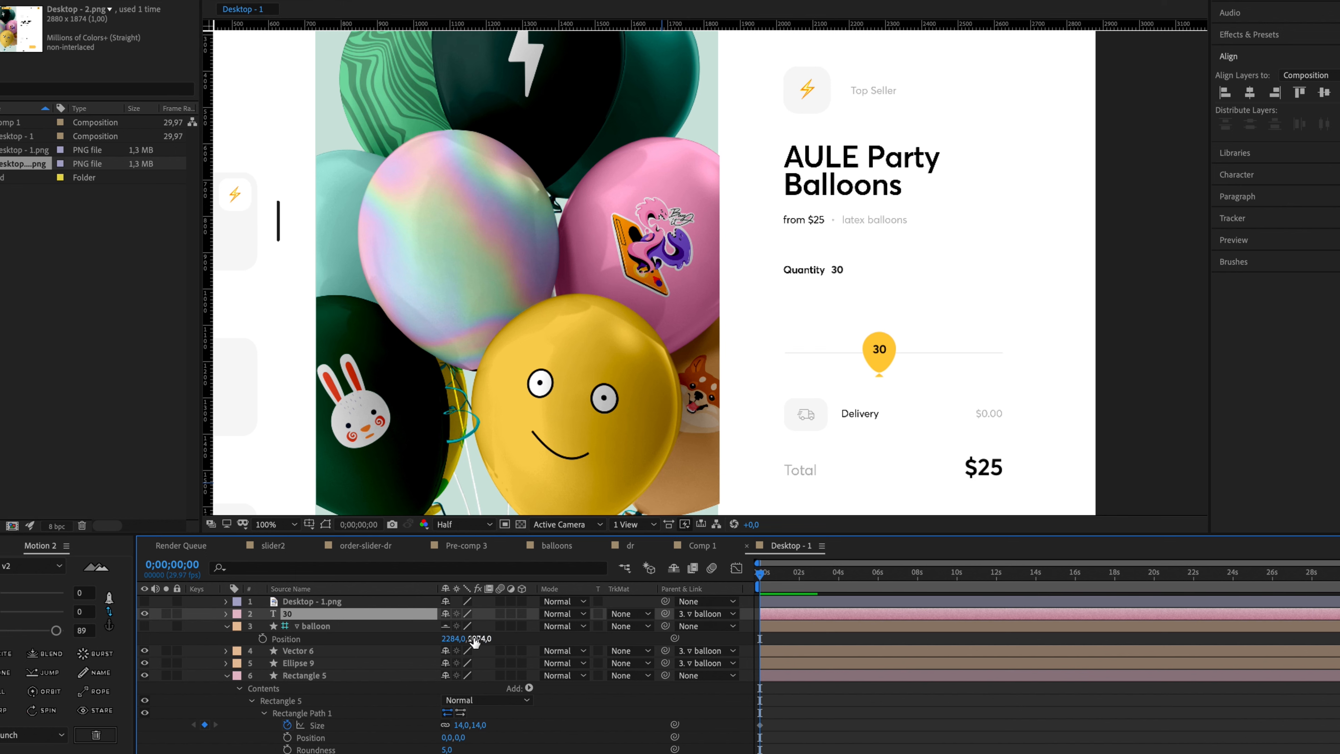
left_click_drag(465, 638, 537, 632)
key("ctrl+z")
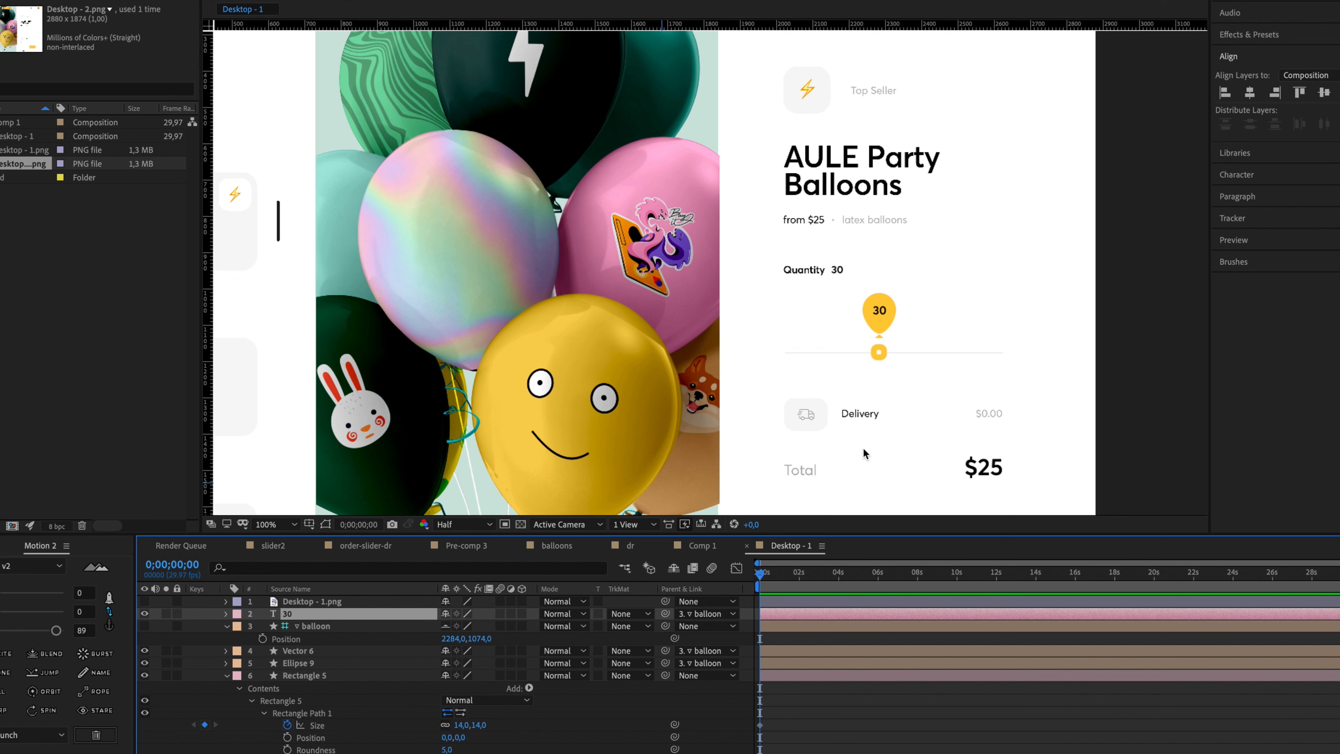
Step: Rename the Rectangle 5 slider handle layer as control
right_click(314, 677)
left_click(314, 678)
key("Return")
type("cont")
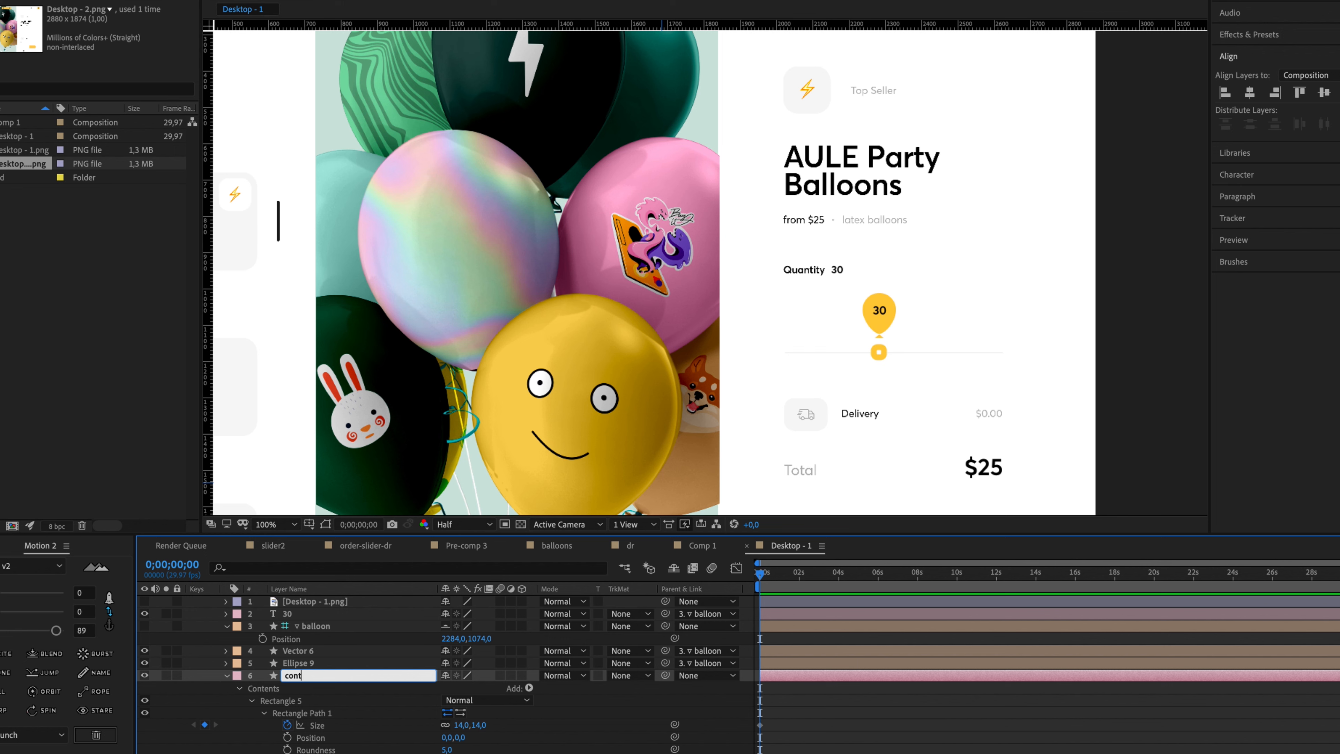
type("rol")
key("Return")
Step: Set the label colour of the balloon, Vector 6, Ellipse 9 and marker 30 text layers to red
left_click(311, 663)
left_click(315, 626, "shift")
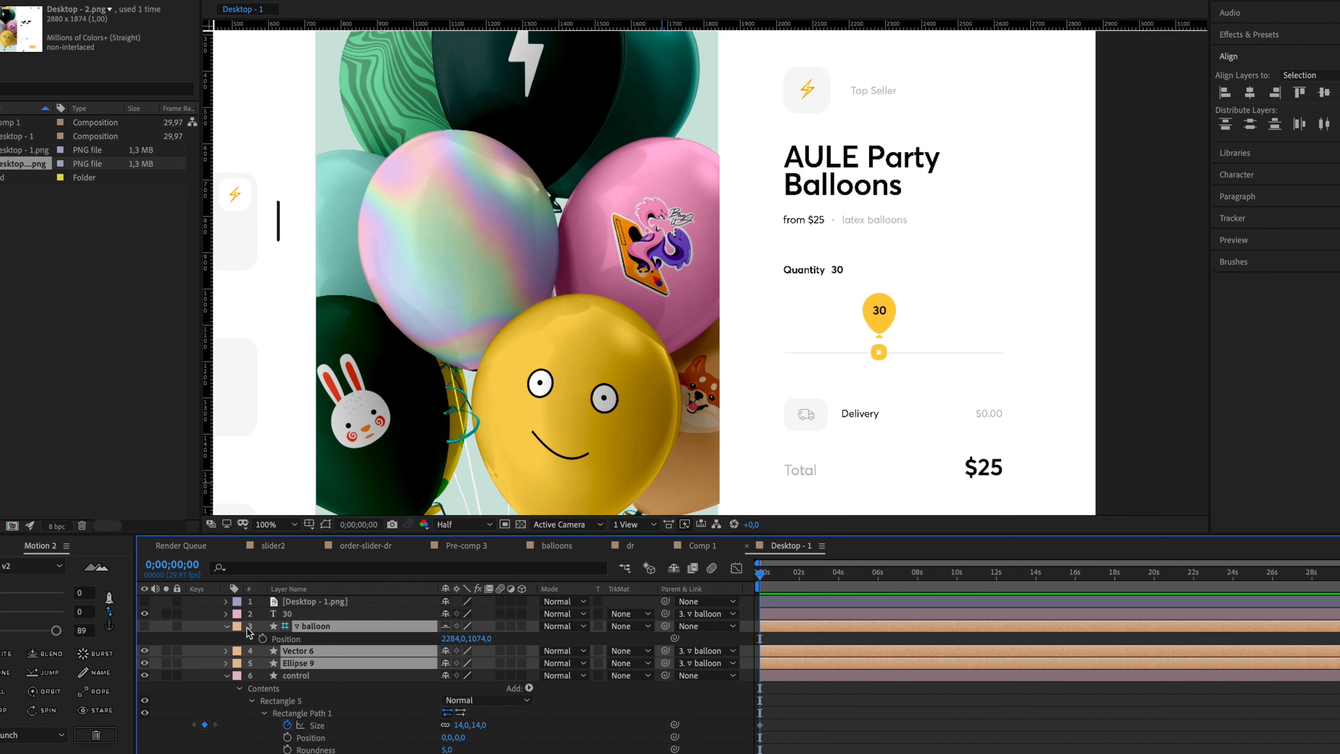
left_click(237, 626)
left_click(264, 674)
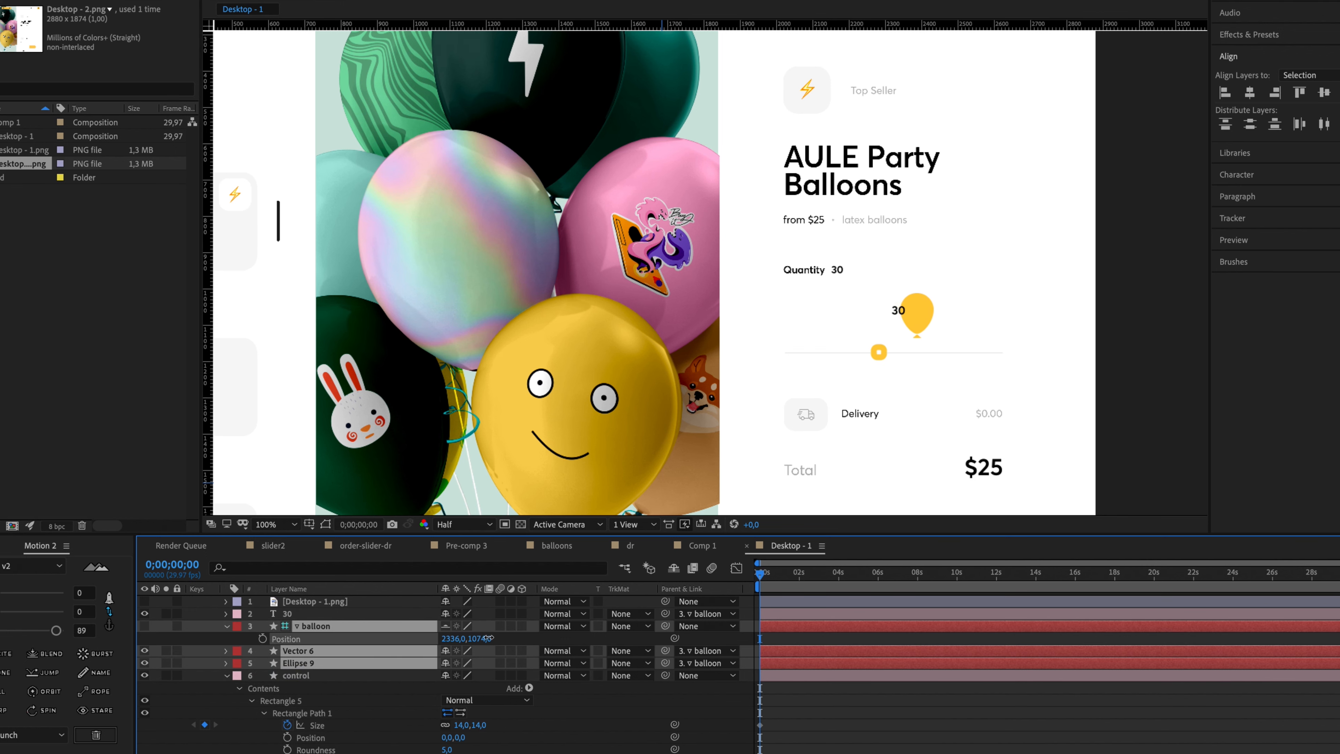
left_click(317, 614)
left_click(237, 614)
left_click(257, 673)
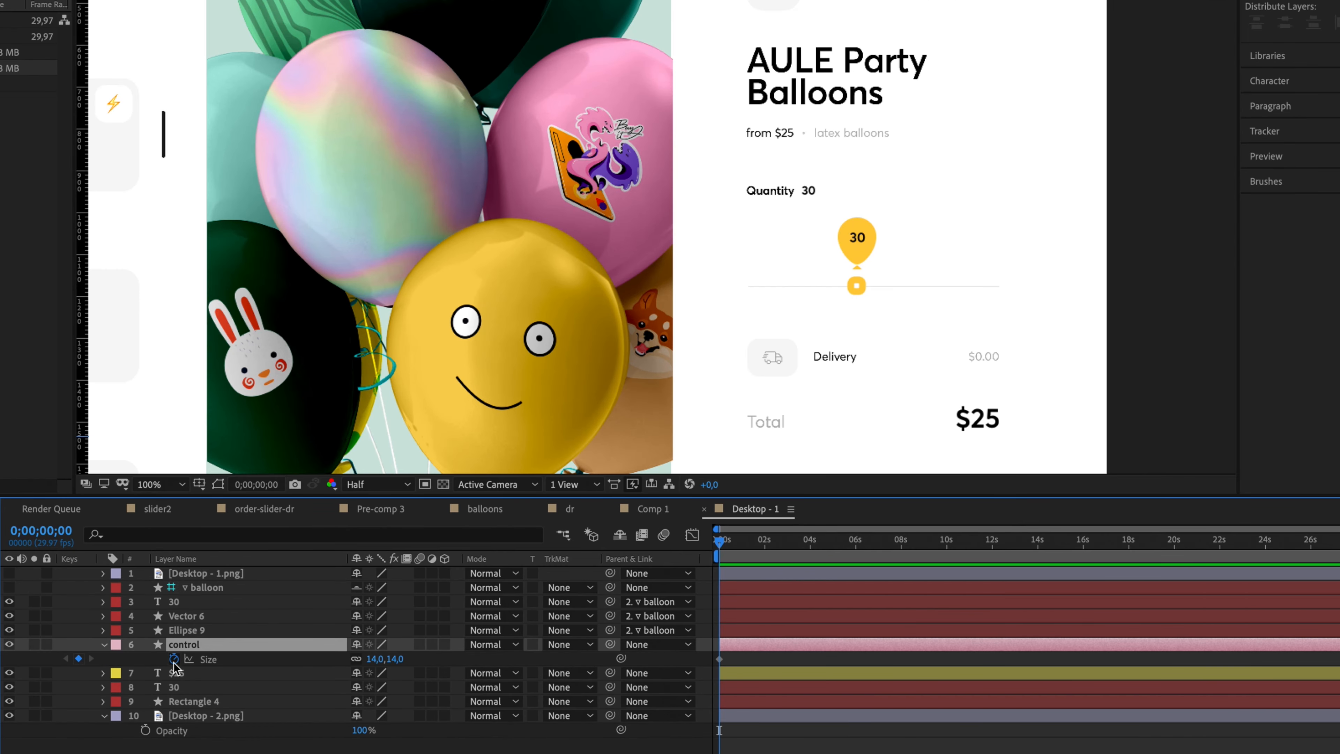
Step: Start Position keyframes for the control and balloon layers at 0 seconds
left_click(144, 659)
left_click(221, 588)
key("p")
left_click(145, 602)
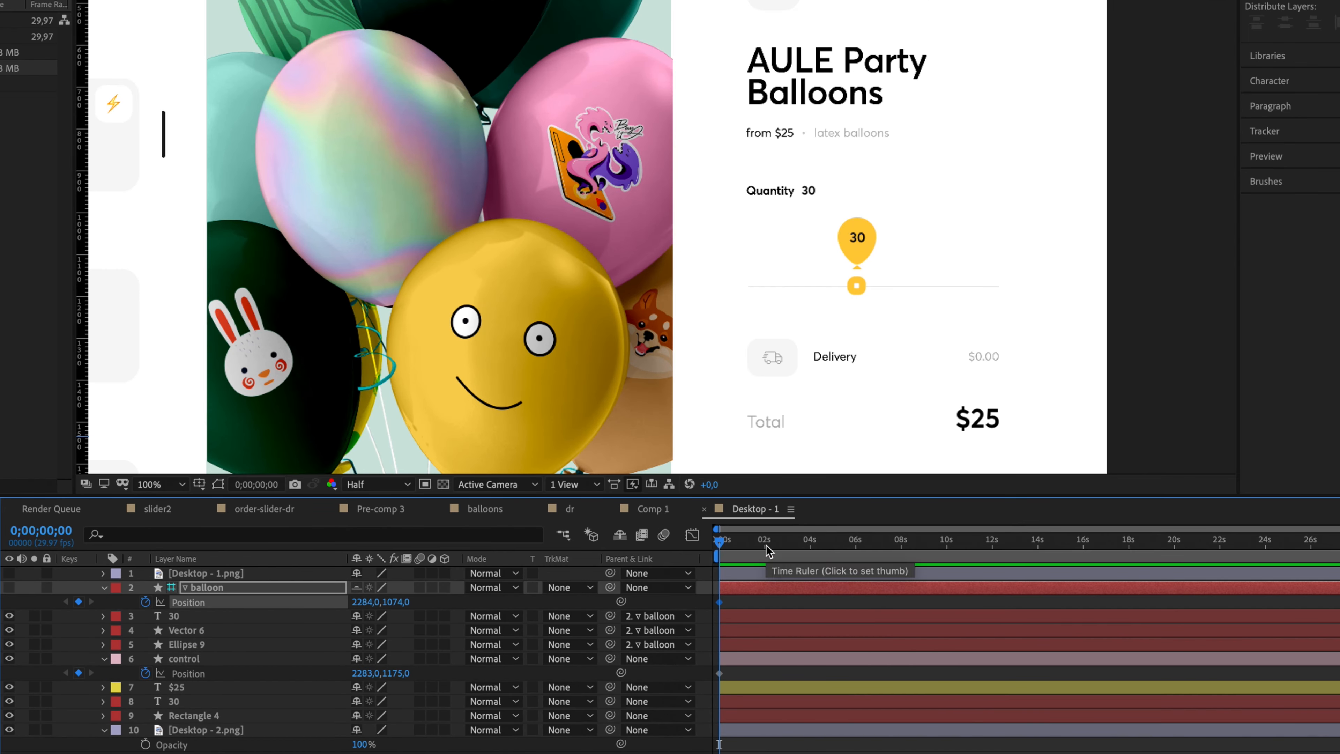
Step: Add Position keyframes at 0;00;03;29 for balloon and control, and set their X positions to 2414 and 2413
left_click_drag(765, 545, 805, 545)
left_click(79, 673)
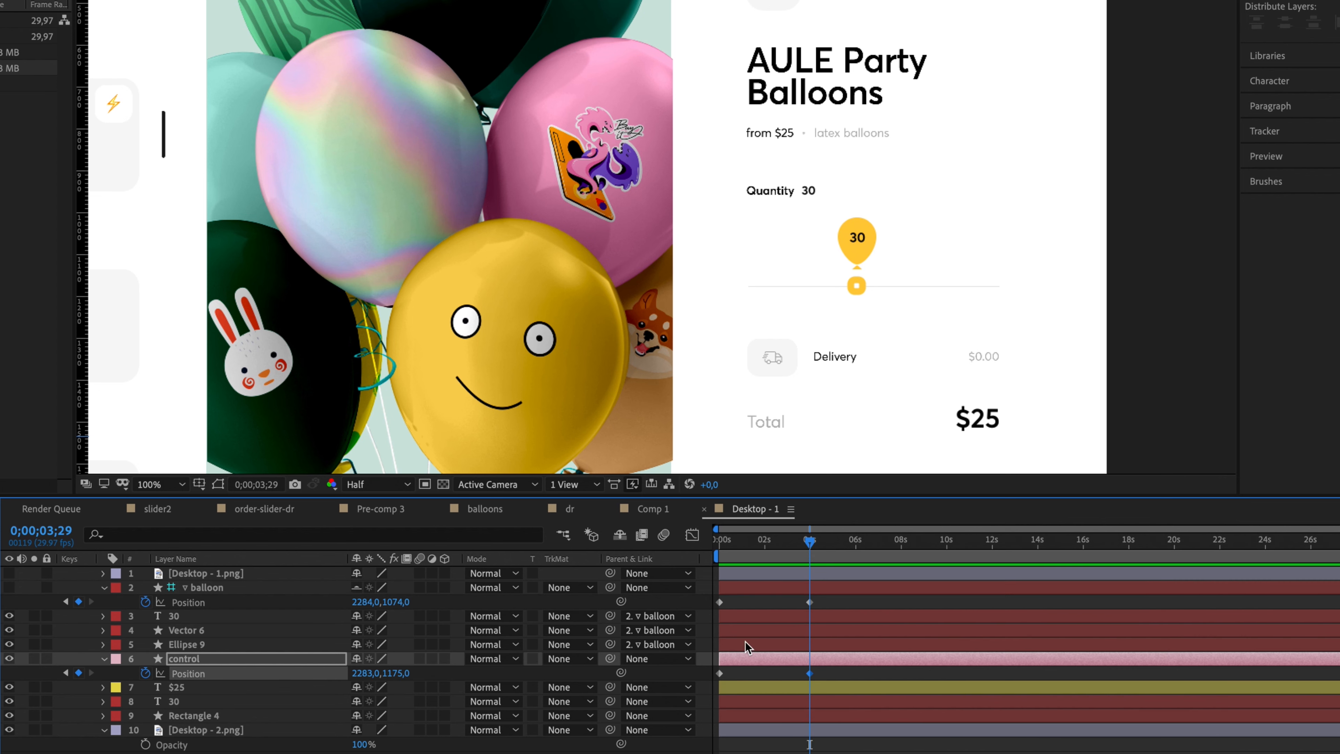
left_click_drag(791, 597, 821, 679)
left_click_drag(368, 602, 365, 600)
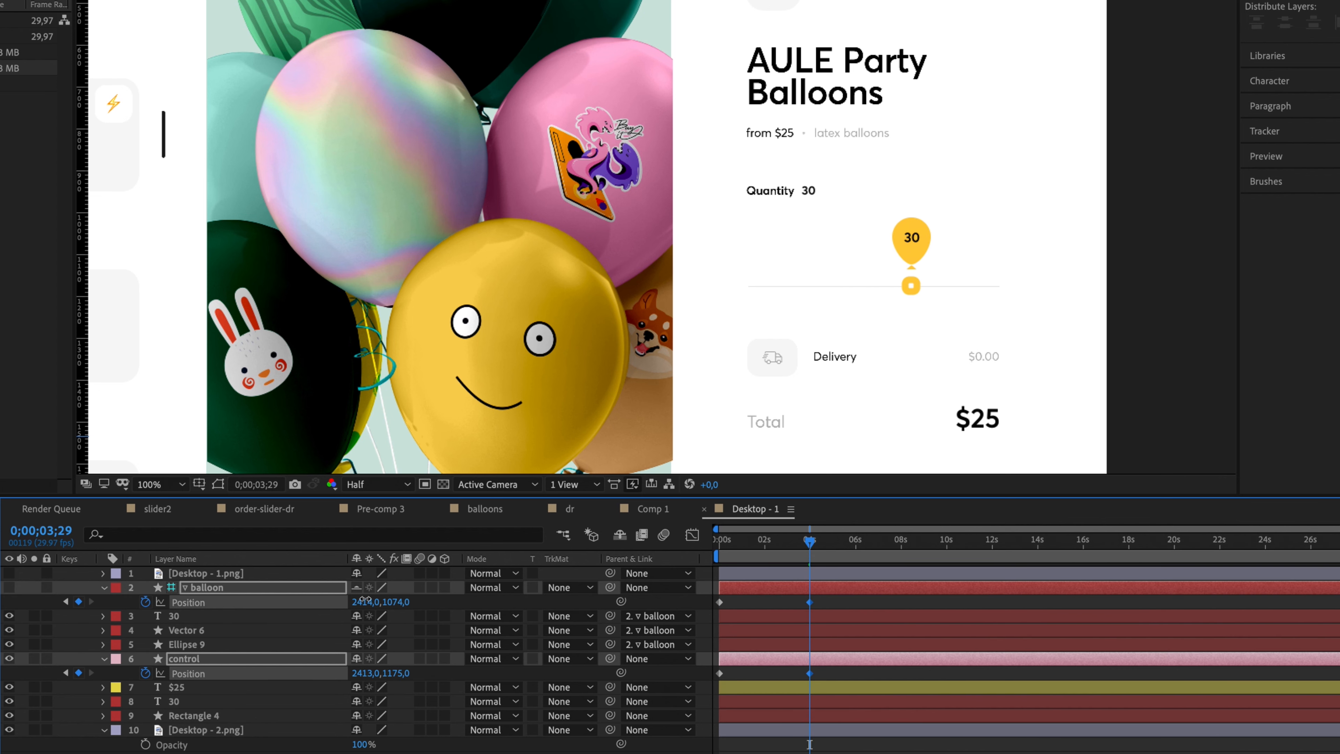
Step: Hold both positions until 0;00;05;10, move balloon to X 2120 and control to X 2119 near 8 seconds, and hold them until 0;00;09;04
left_click(823, 543)
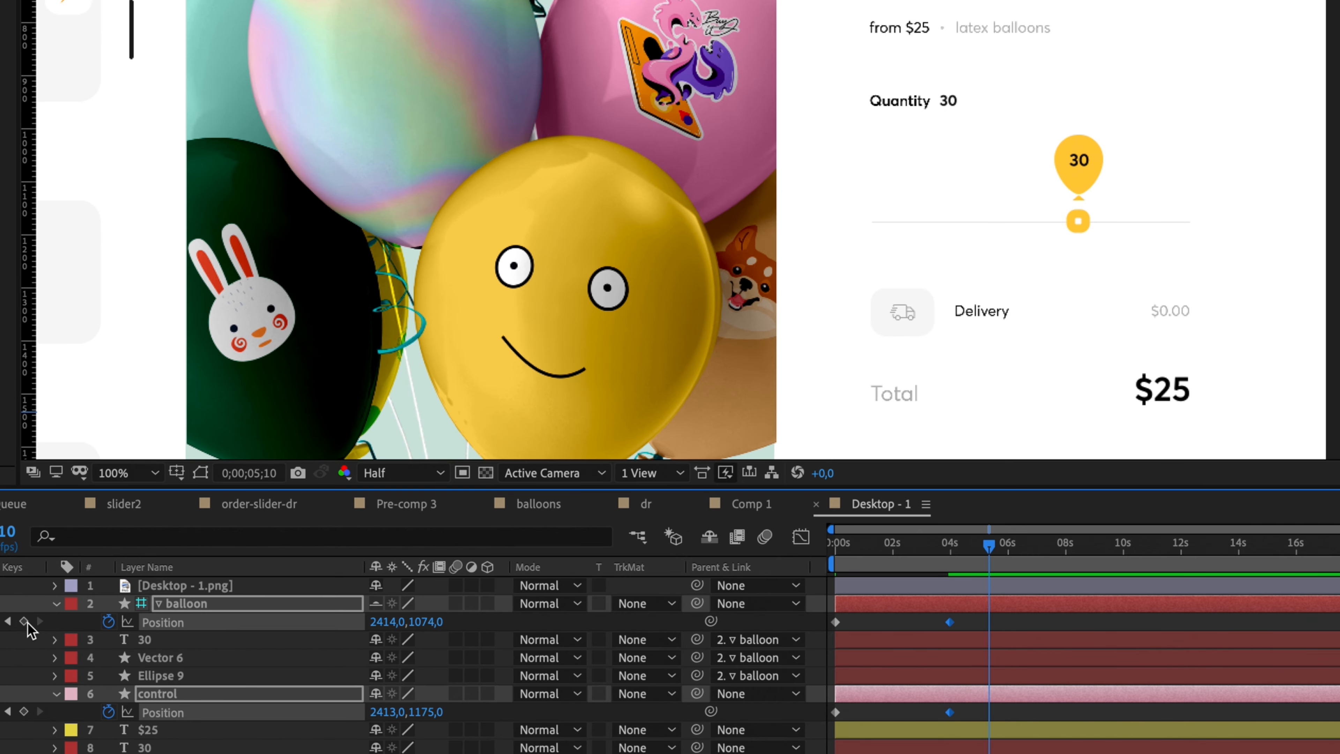
left_click(1061, 543)
left_click_drag(387, 623, 356, 628)
left_click(1089, 543)
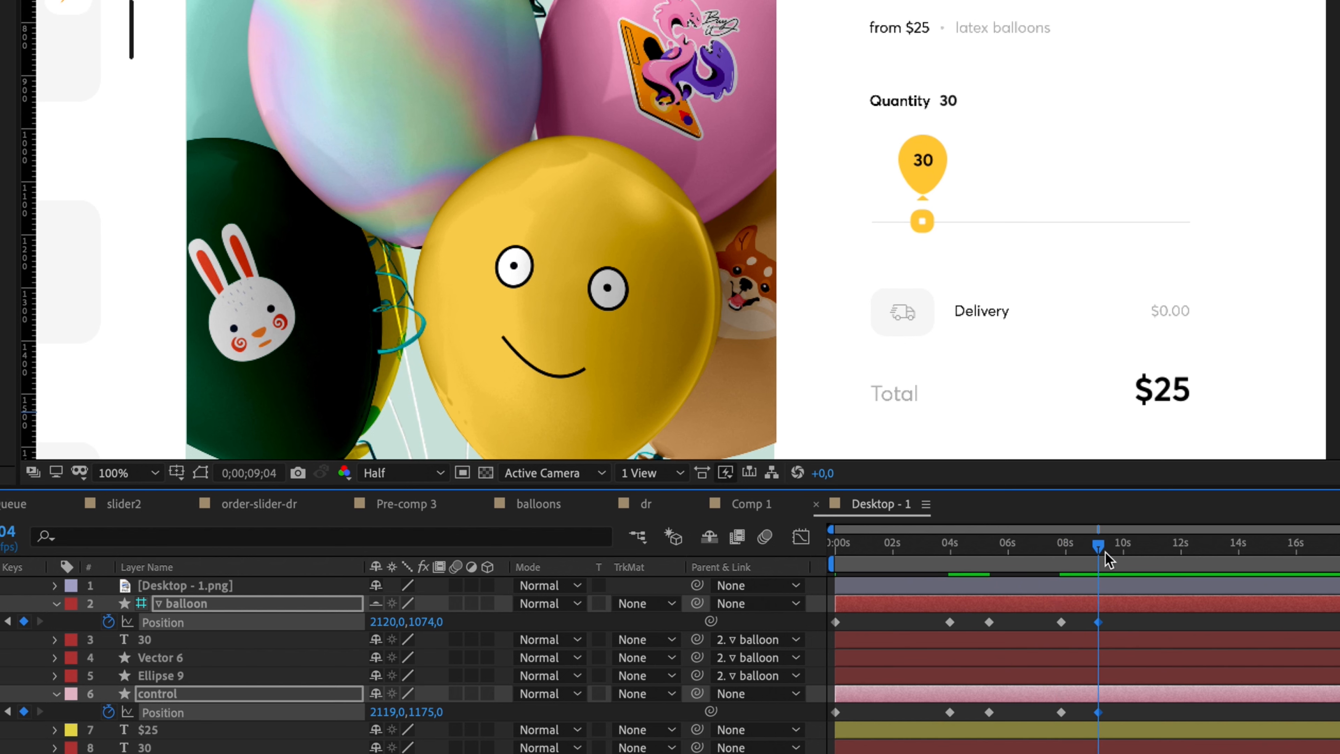
Step: Copy the initial balloon and control Position keyframes to 0;00;12;03 so both return to their starting point
left_click_drag(1101, 547, 1186, 552)
left_click_drag(876, 616, 831, 628)
key("super+c")
key("super+v")
left_click_drag(859, 719, 831, 706)
key("super+c")
key("super+v")
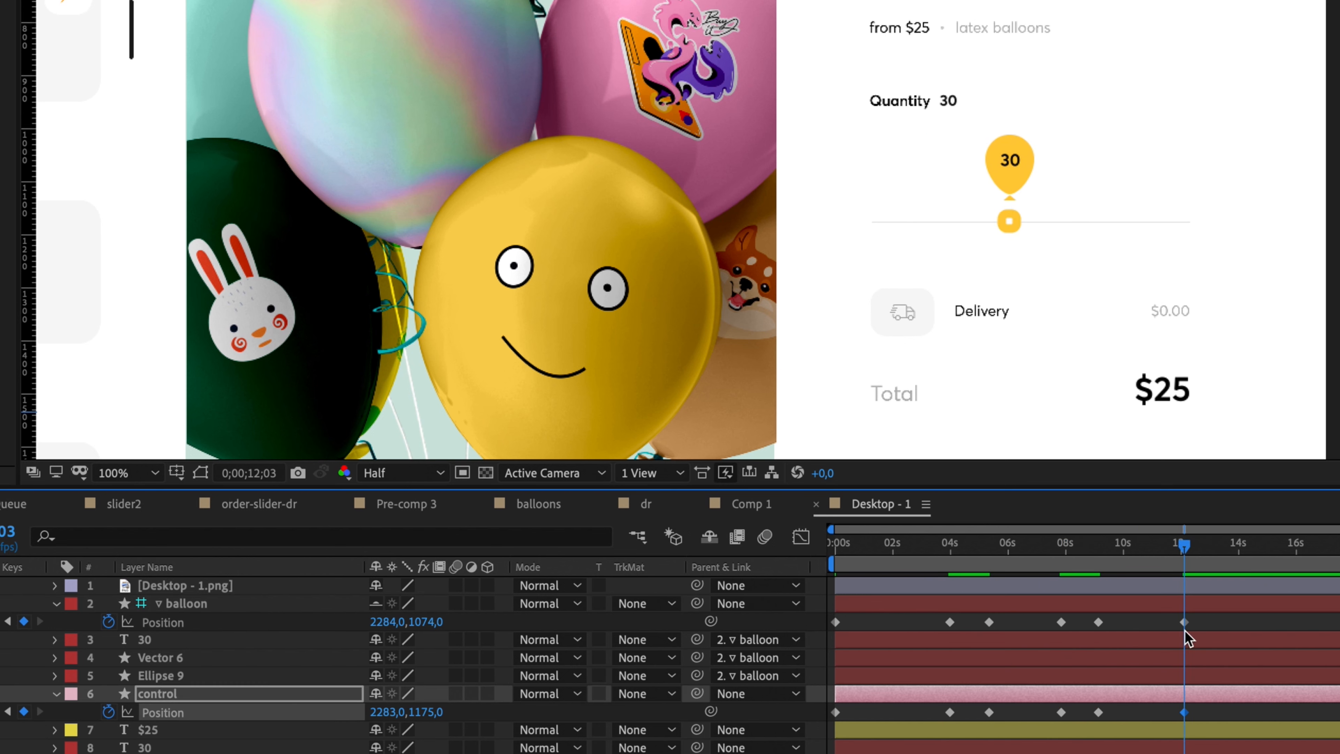
Step: Compress all balloon and control Position keyframes proportionally to about 3 seconds and preview the slider movement
left_click(833, 545)
left_click_drag(1196, 613, 1039, 633)
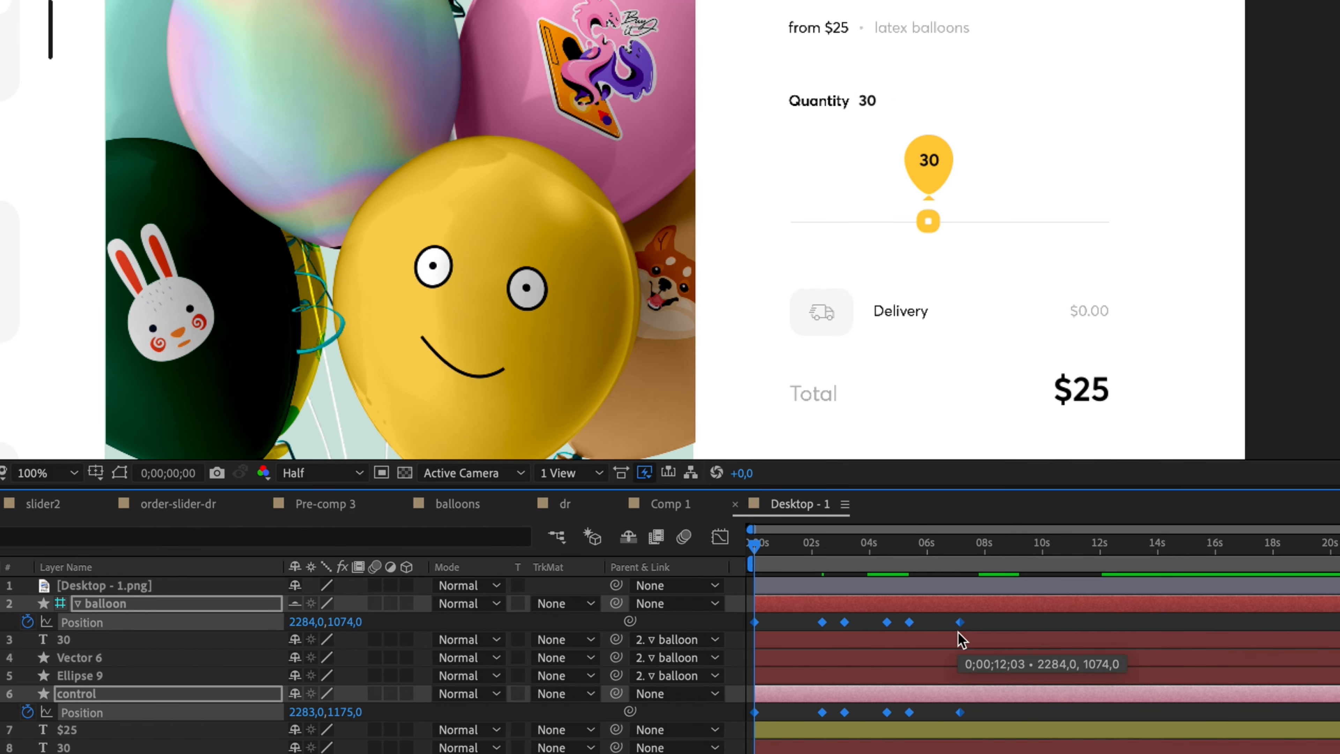
left_click_drag(957, 633, 878, 637)
key("space")
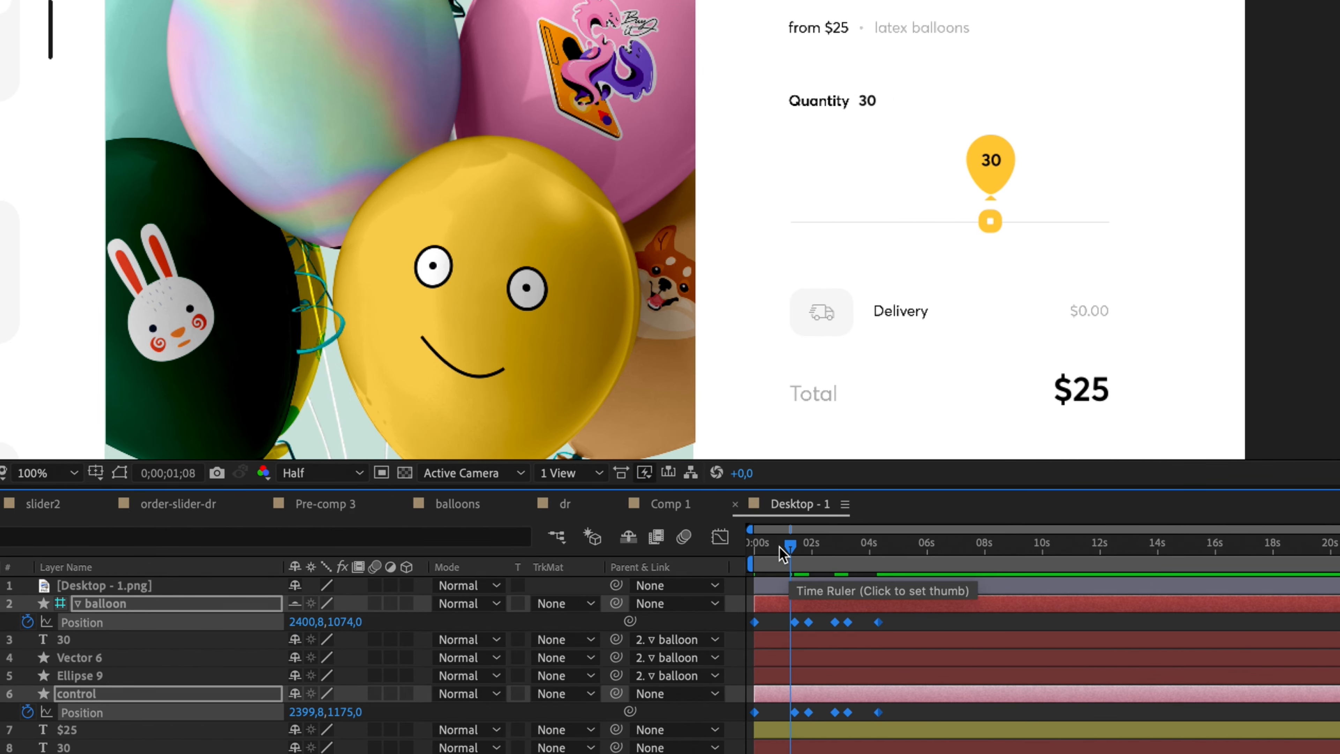
scroll(837, 664, "up", 2)
left_click(755, 543)
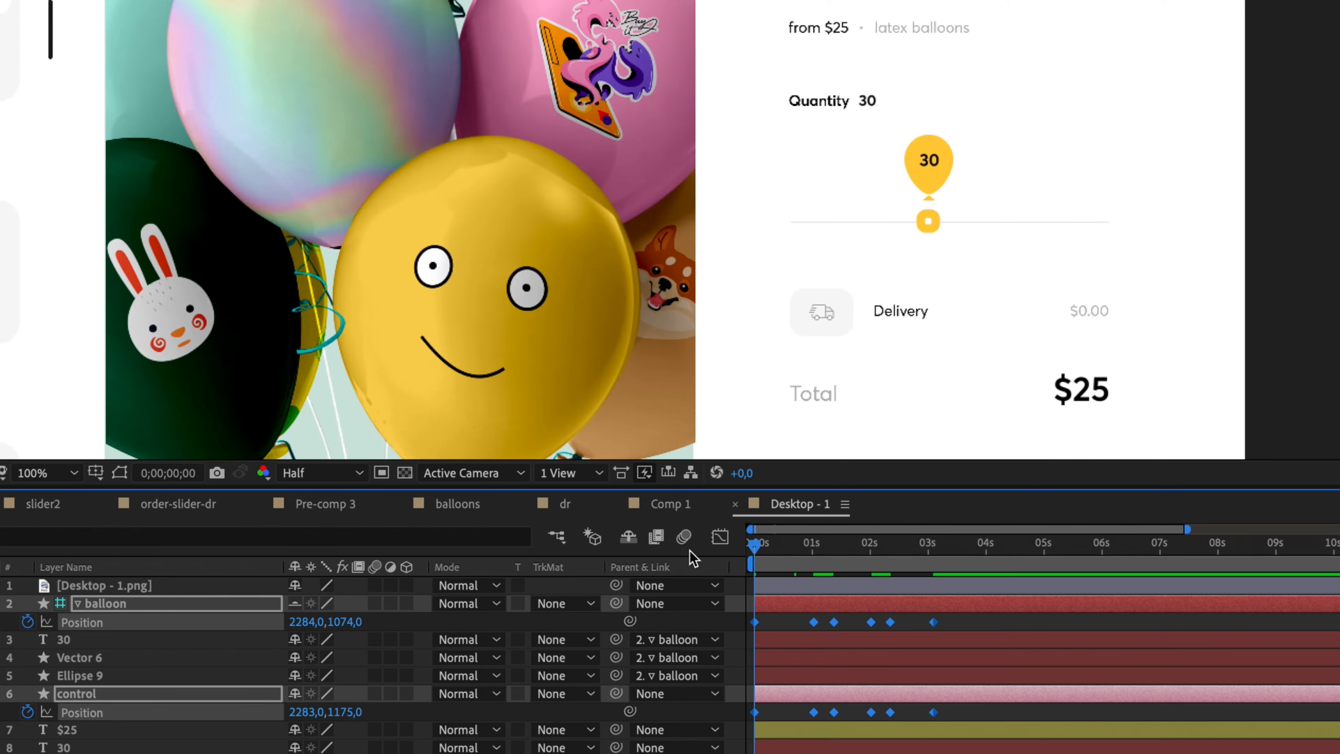
key("space")
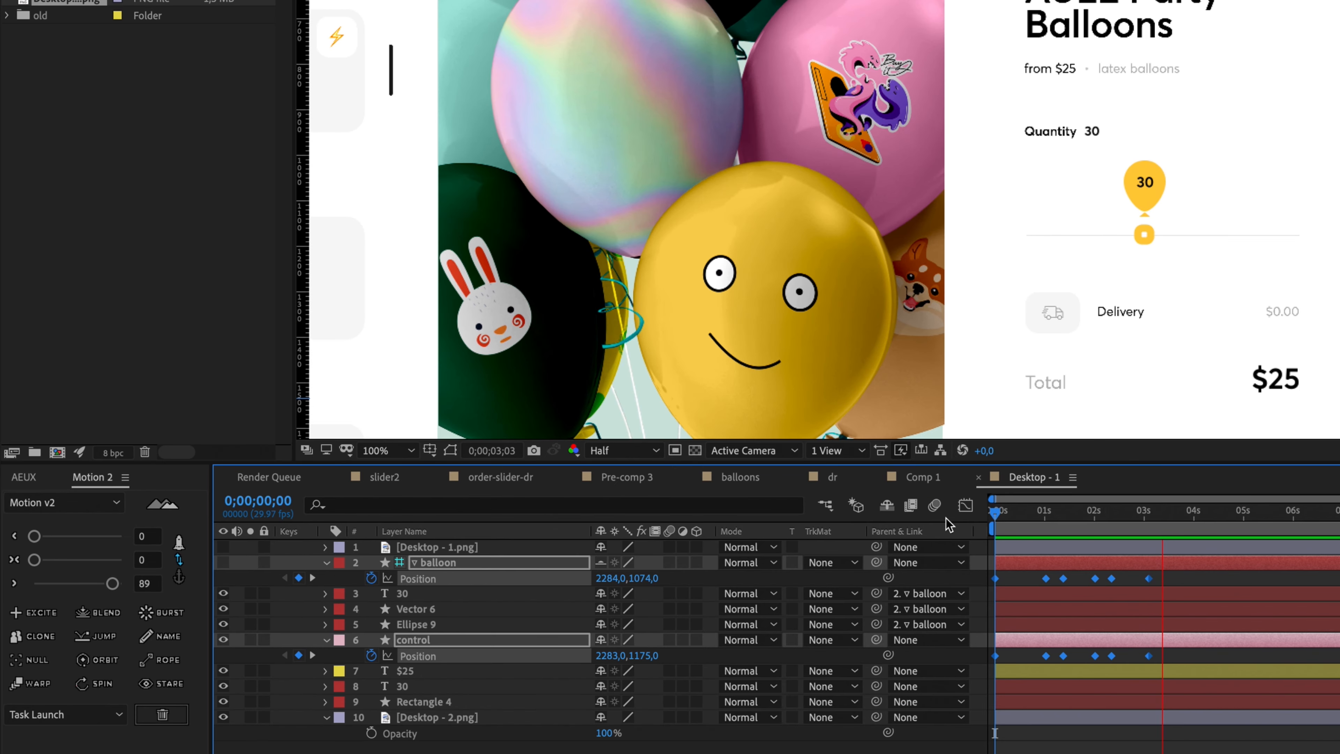
Step: Apply Motion 2 easing of 89 to the selected Position keyframes and play the animation from the start
left_click(110, 585)
left_click_drag(1054, 510, 904, 525)
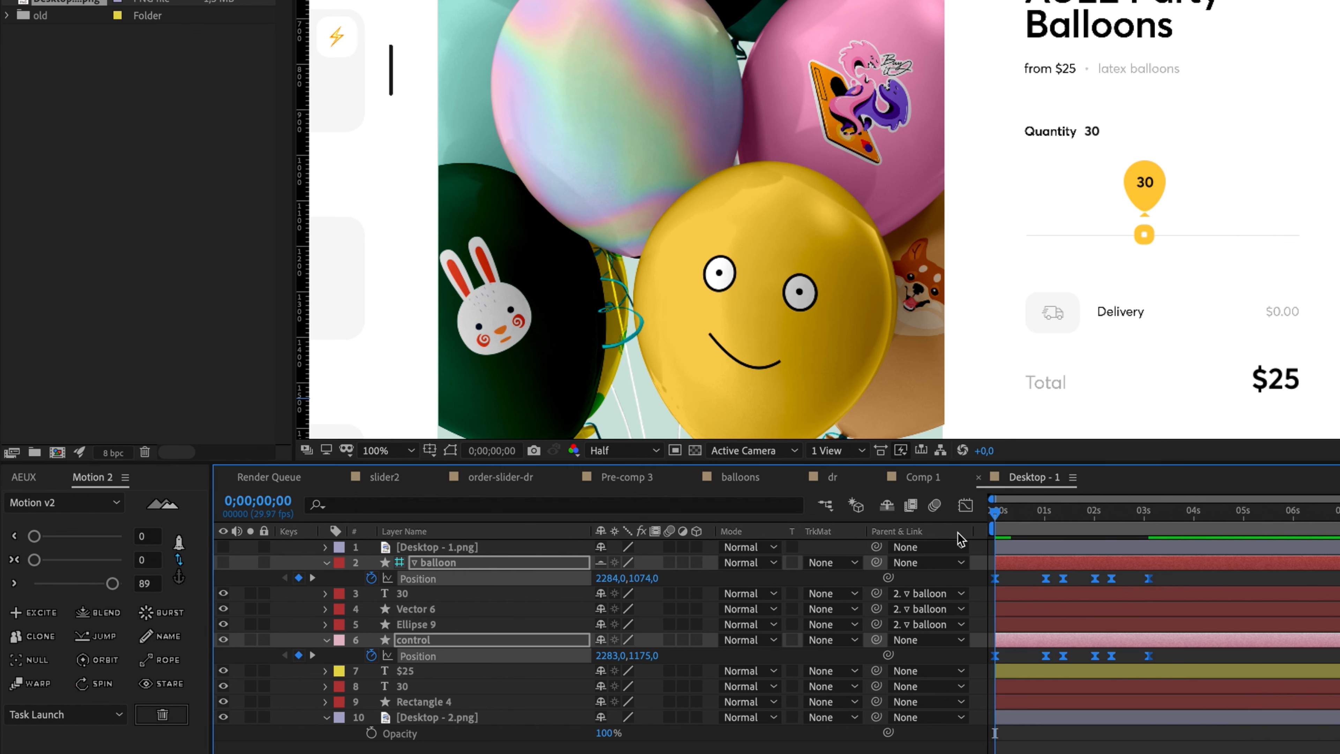
key("space")
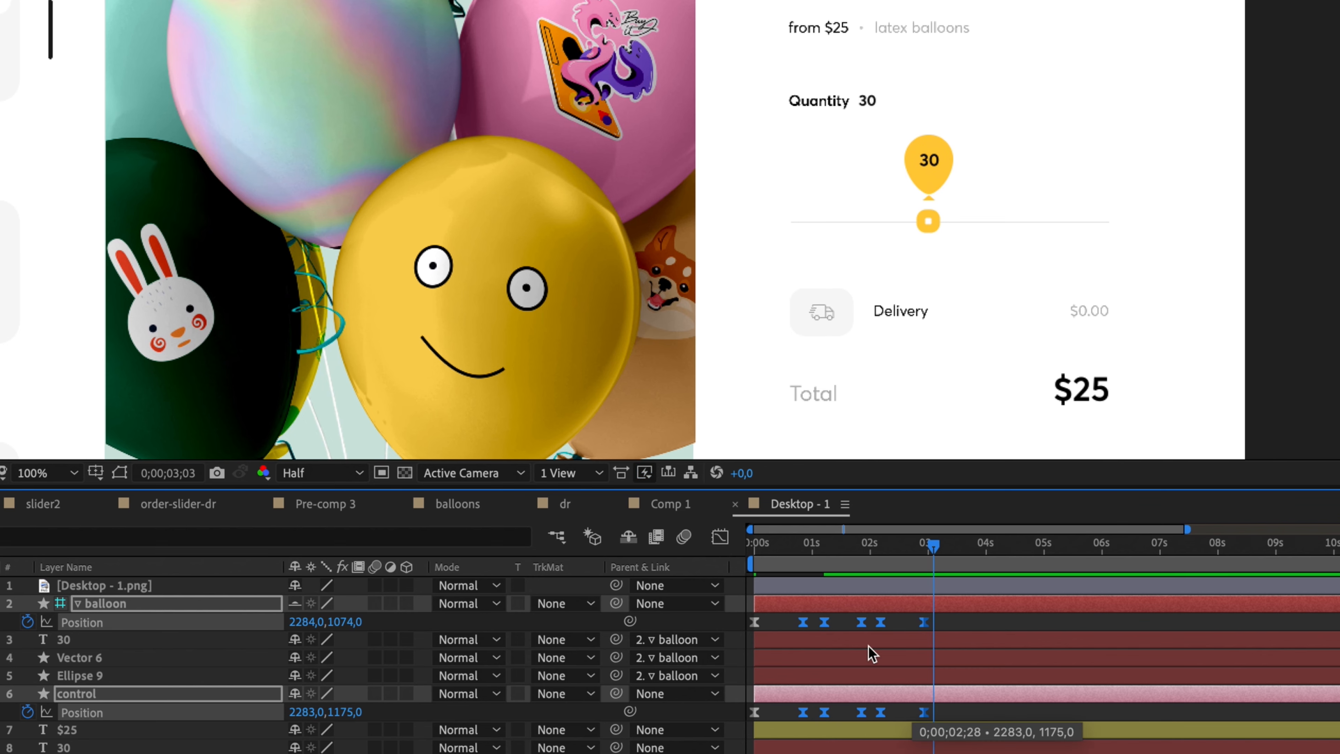
Step: Preview the eased movement and fine-tune the timing of the later balloon and control Position keyframes
left_click_drag(765, 544, 725, 544)
key("space")
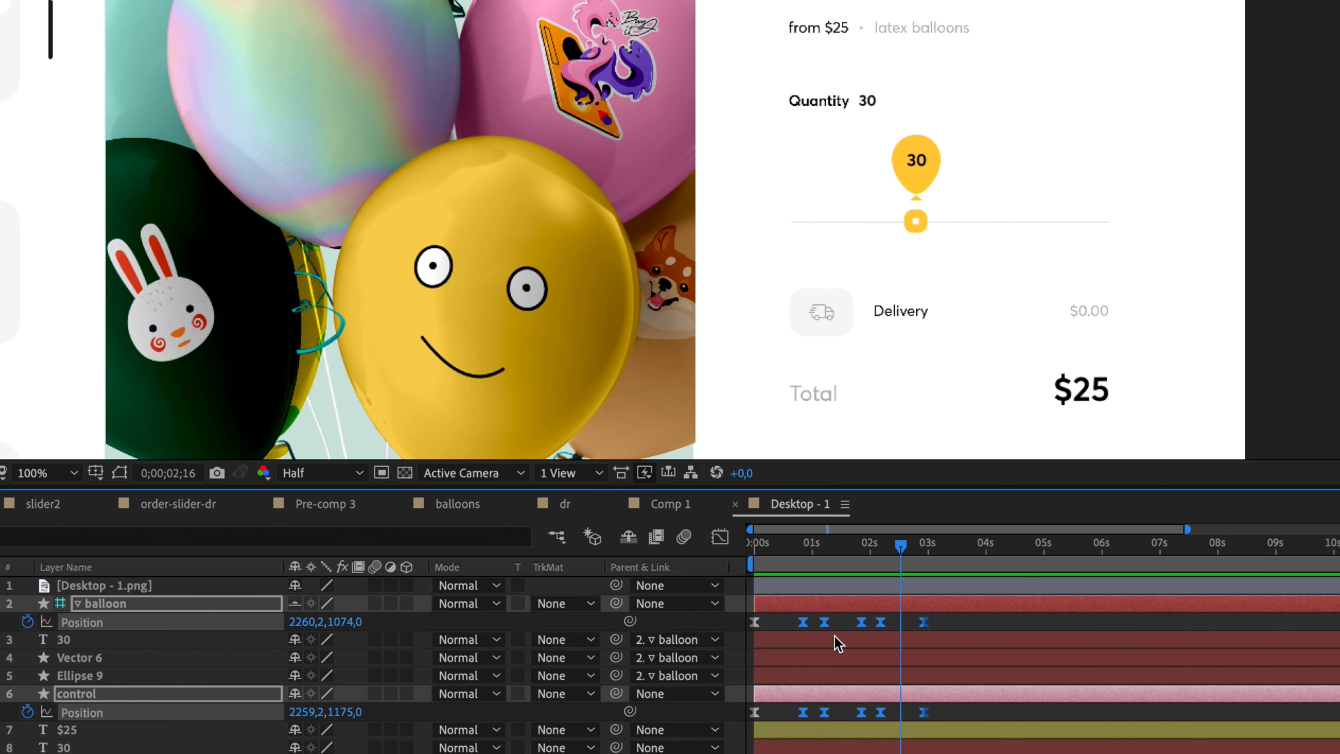
left_click_drag(842, 613, 929, 726)
left_click_drag(924, 622, 933, 715)
left_click_drag(769, 552, 726, 550)
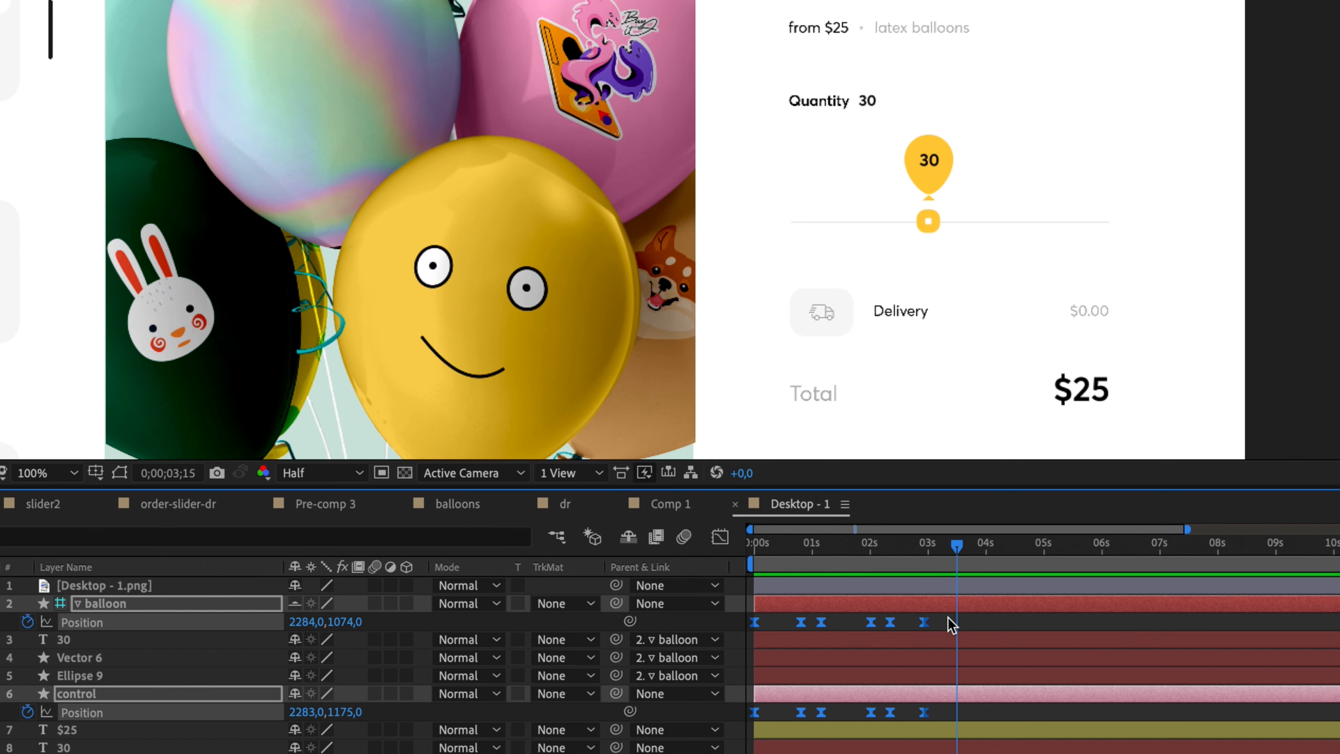
Step: Keyframe the balloon's Rotation at 0° at the first move's start and end, and at -8° at 0;00;00;12
left_click(937, 607)
key("shift+r")
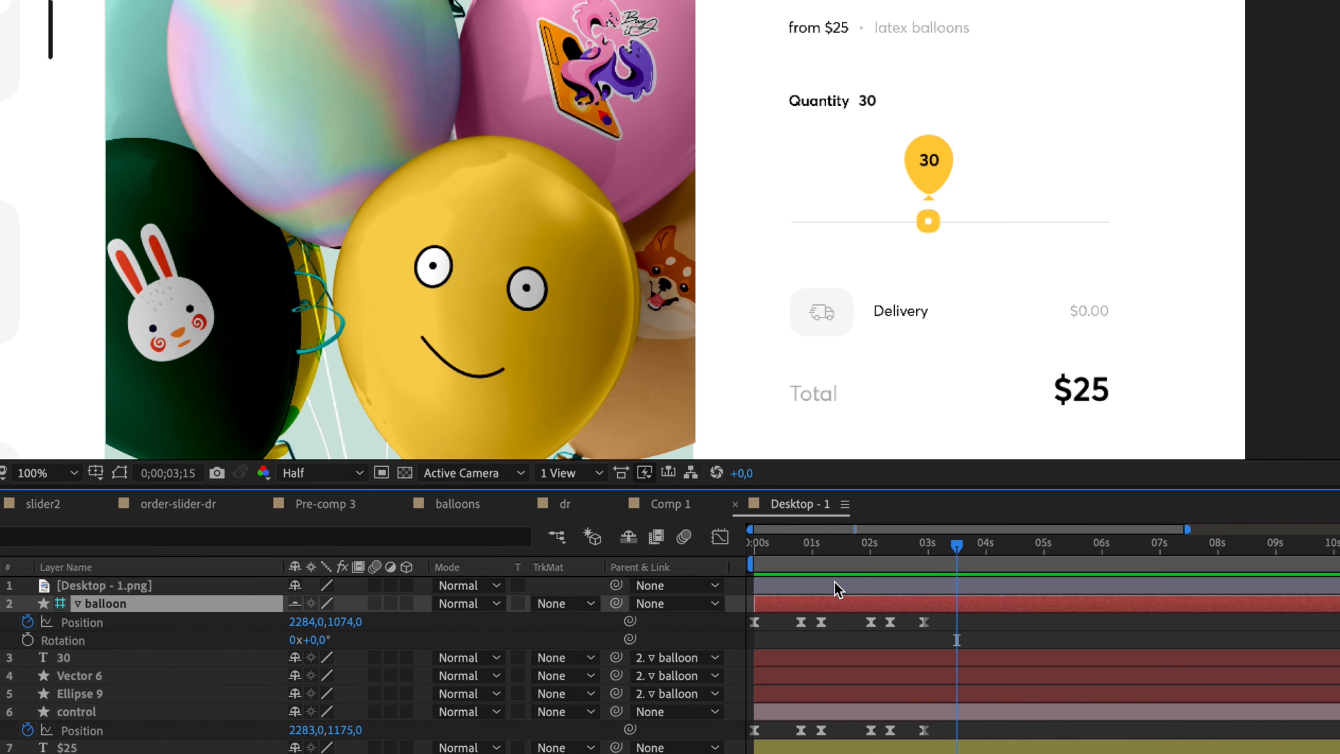
left_click(753, 550)
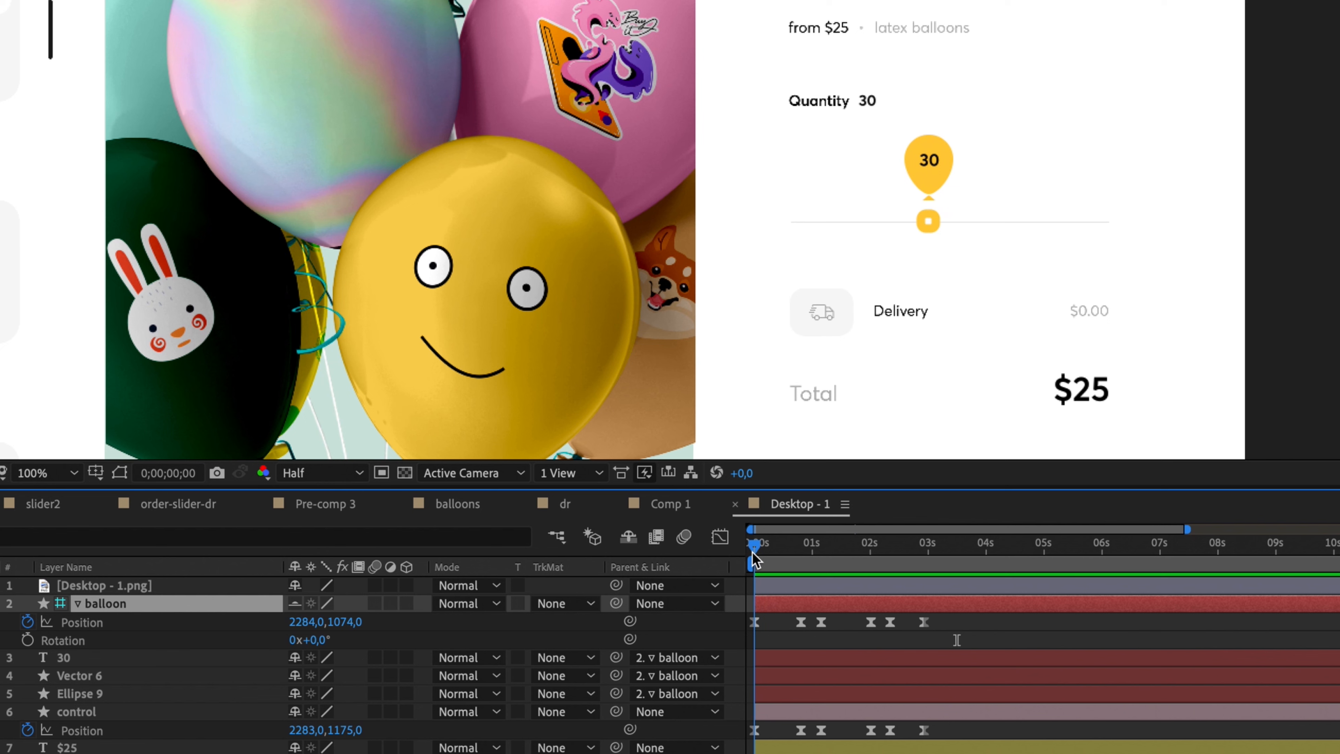
left_click(27, 640)
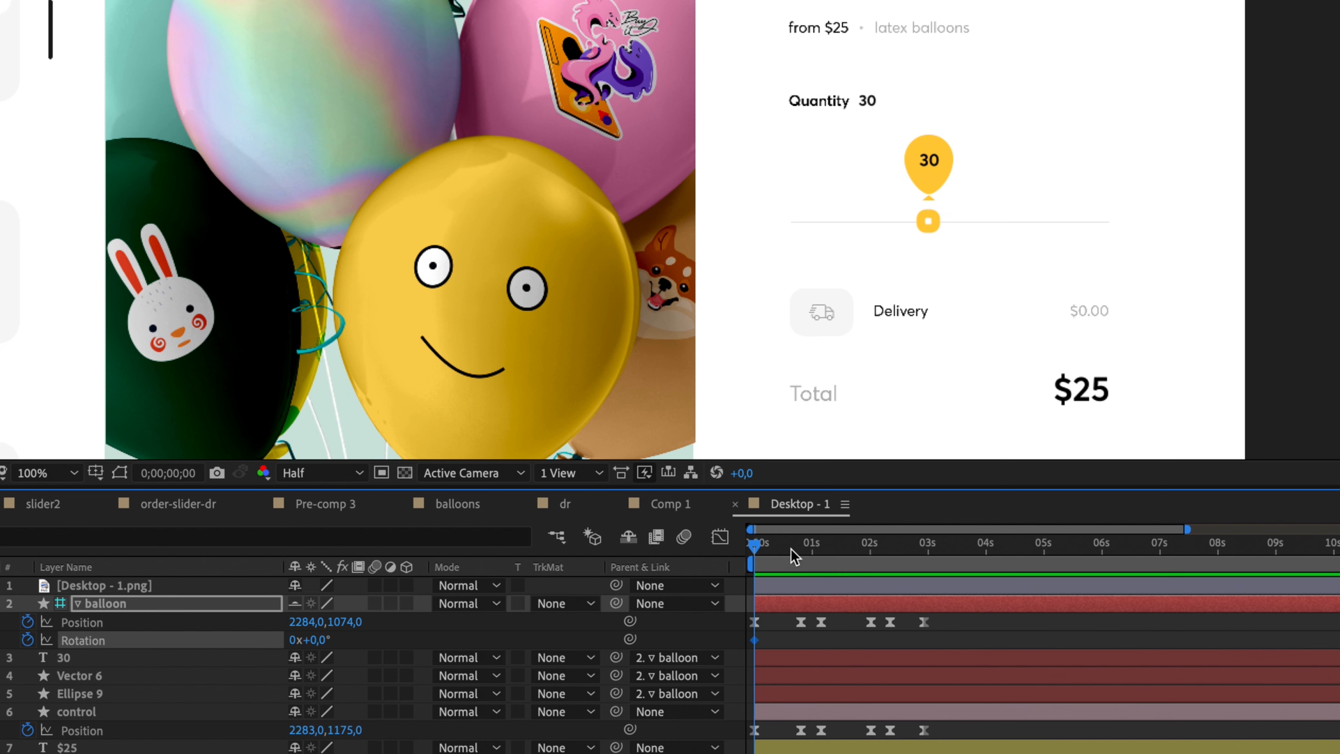
mouse_move(792, 549)
left_mouse_down()
mouse_move(803, 546)
mouse_move(772, 546)
left_mouse_up()
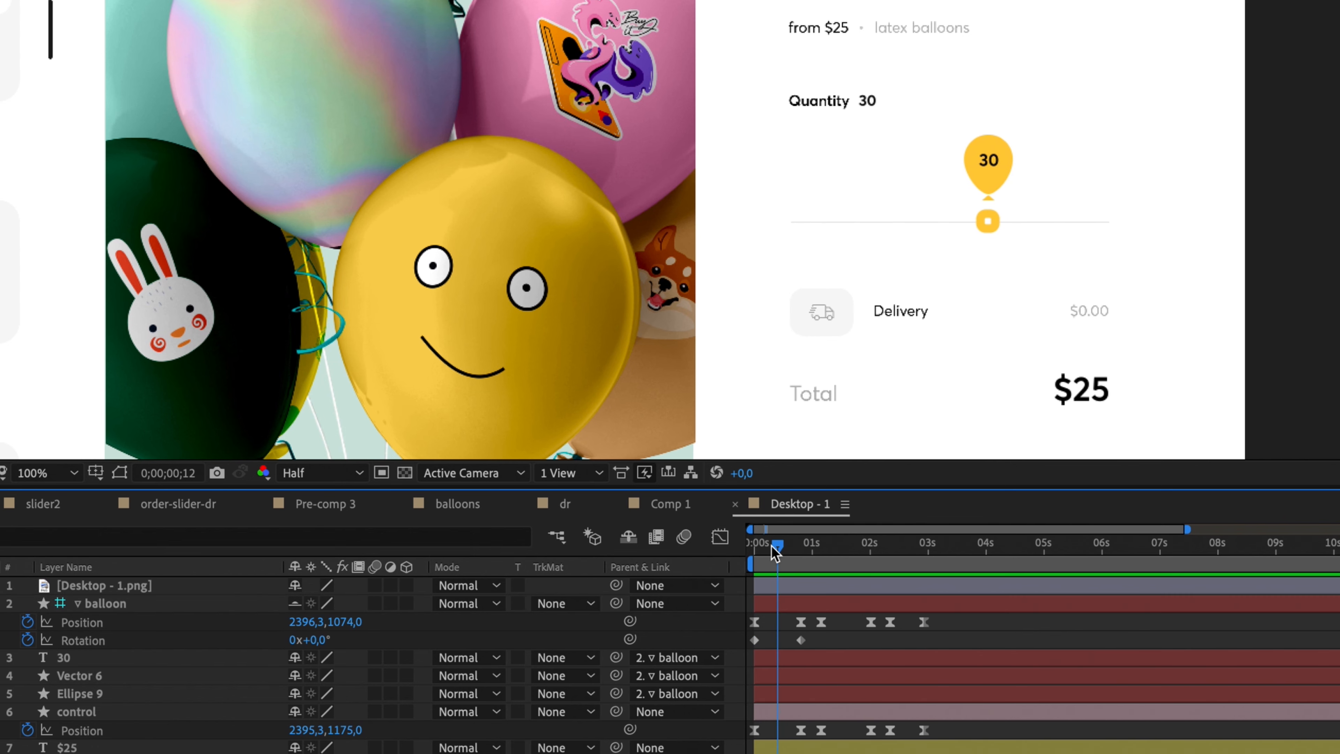
left_click_drag(320, 645, 311, 645)
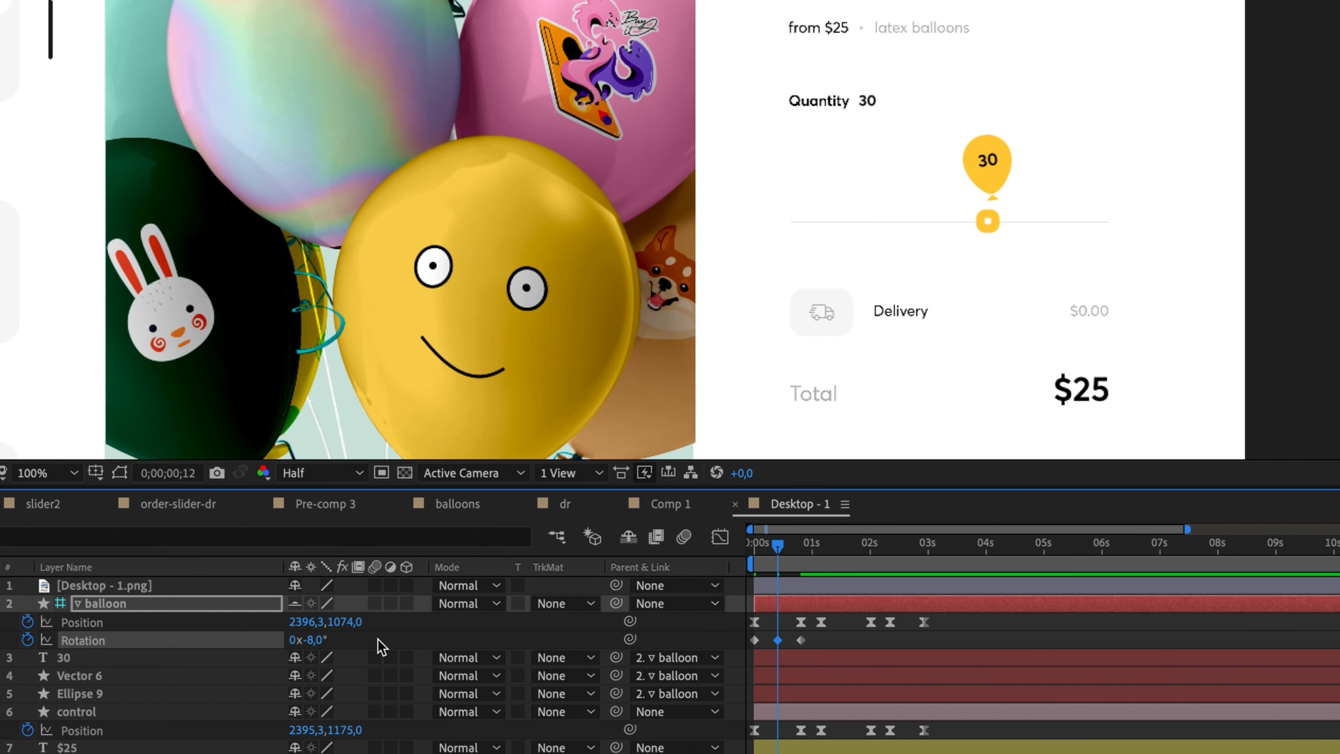
Step: Preview the balloon's first-move tilt from the start of the timeline
key("space")
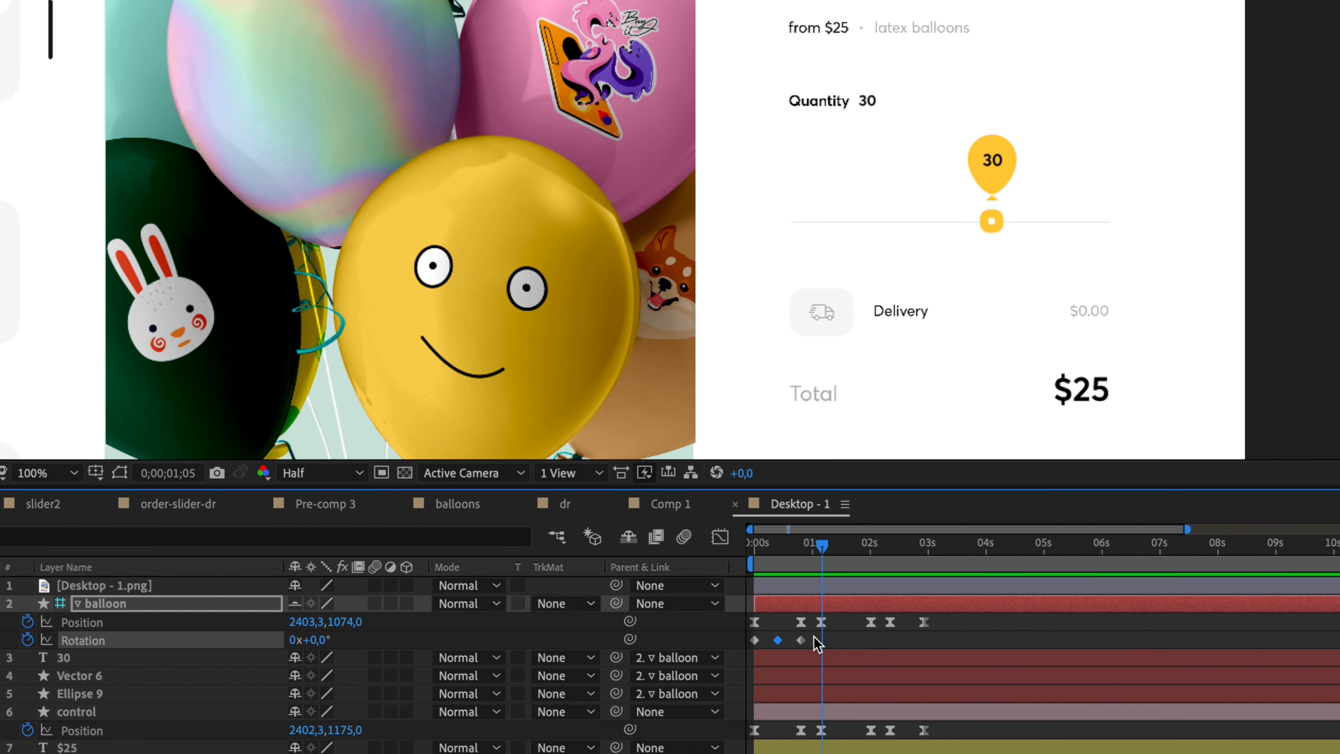
left_click_drag(814, 636, 752, 647)
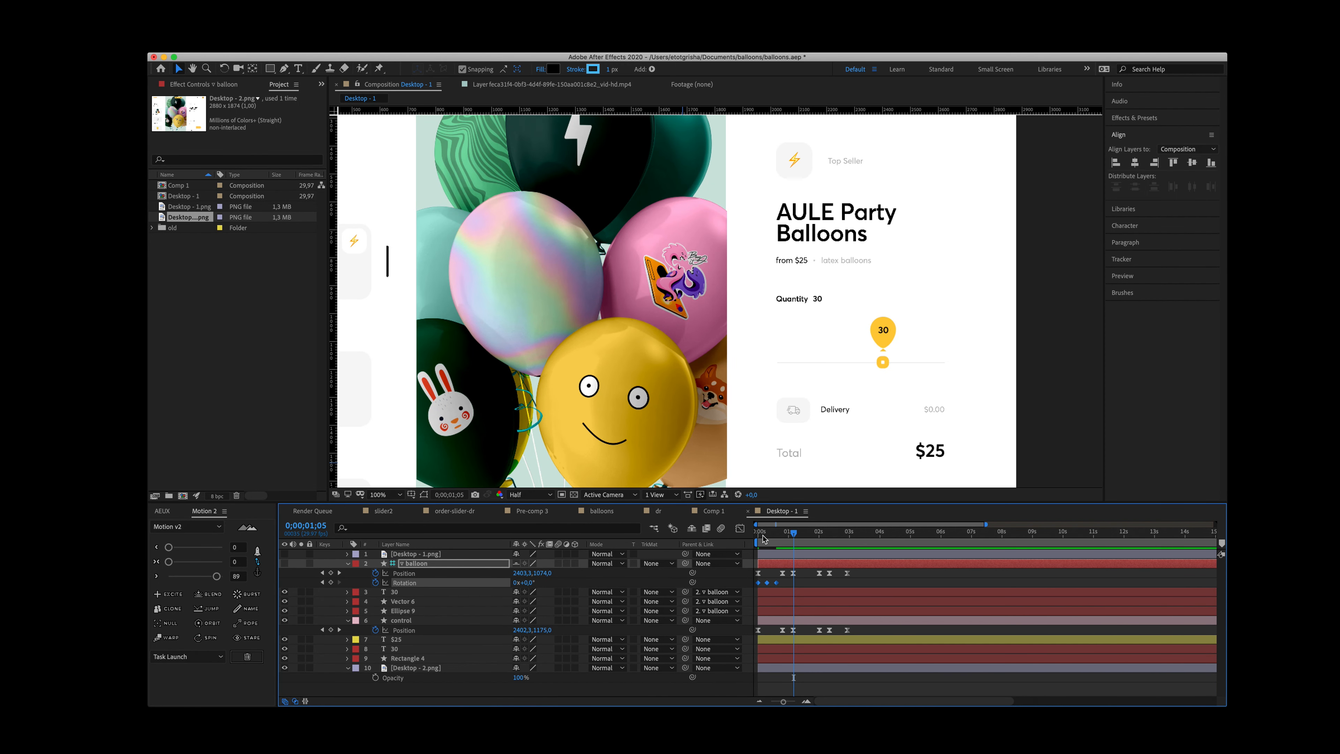
left_click(756, 535)
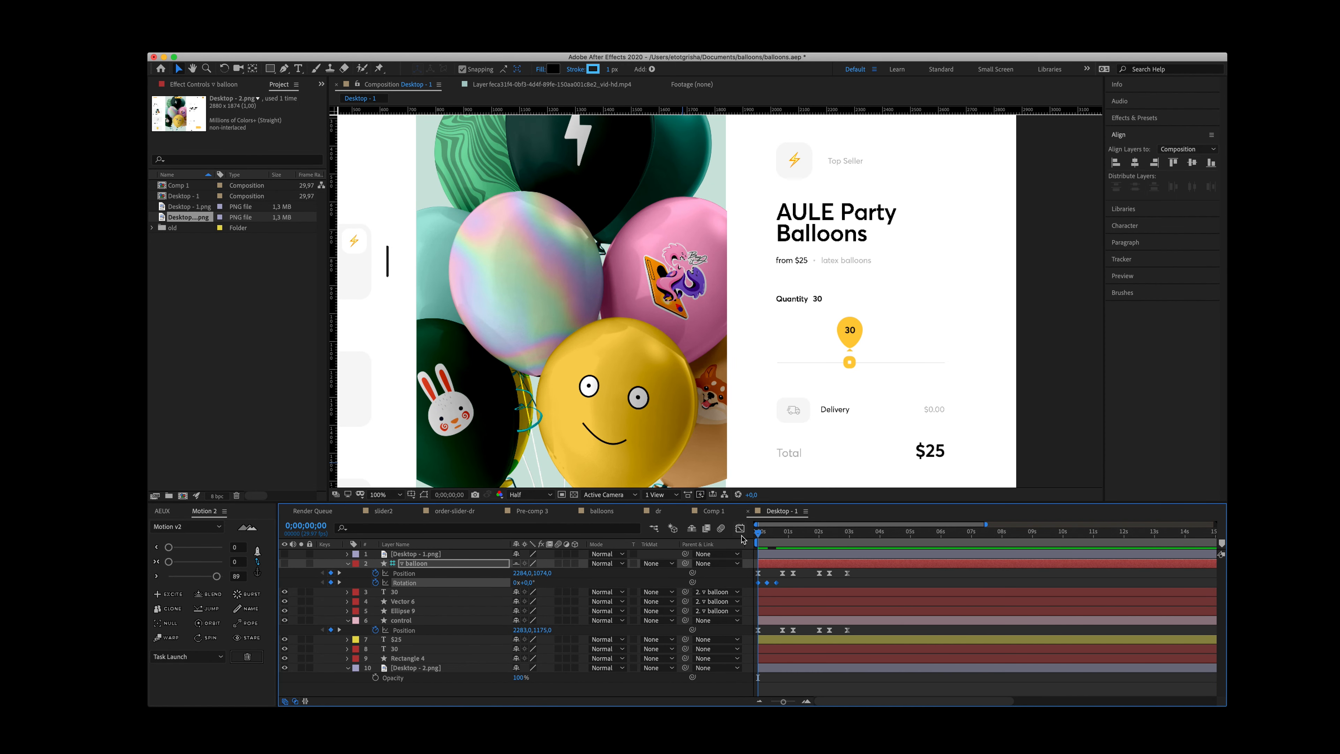
key("space")
Step: Delay the balloon's Position and Rotation keyframes slightly behind the control's and apply Motion 2 easing of 89 to the Rotation keyframes
left_click_drag(877, 572, 740, 535)
left_click(757, 536)
key("space")
key("space")
key("space")
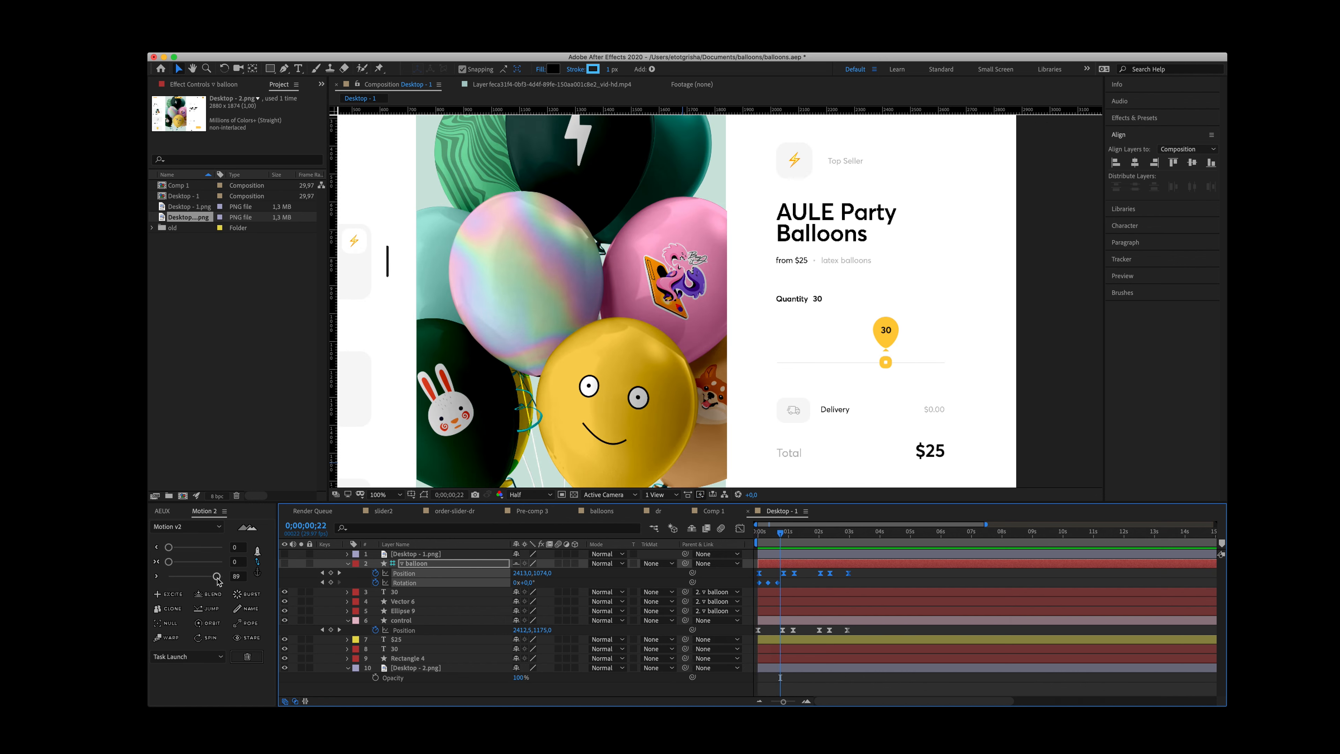
left_click(217, 577)
Step: Retime the balloon's tilt peak to 0;00;00;10, align its end with the first-move Position keyframe, and preview the result
left_click_drag(756, 533, 781, 546)
left_click_drag(798, 644, 810, 643)
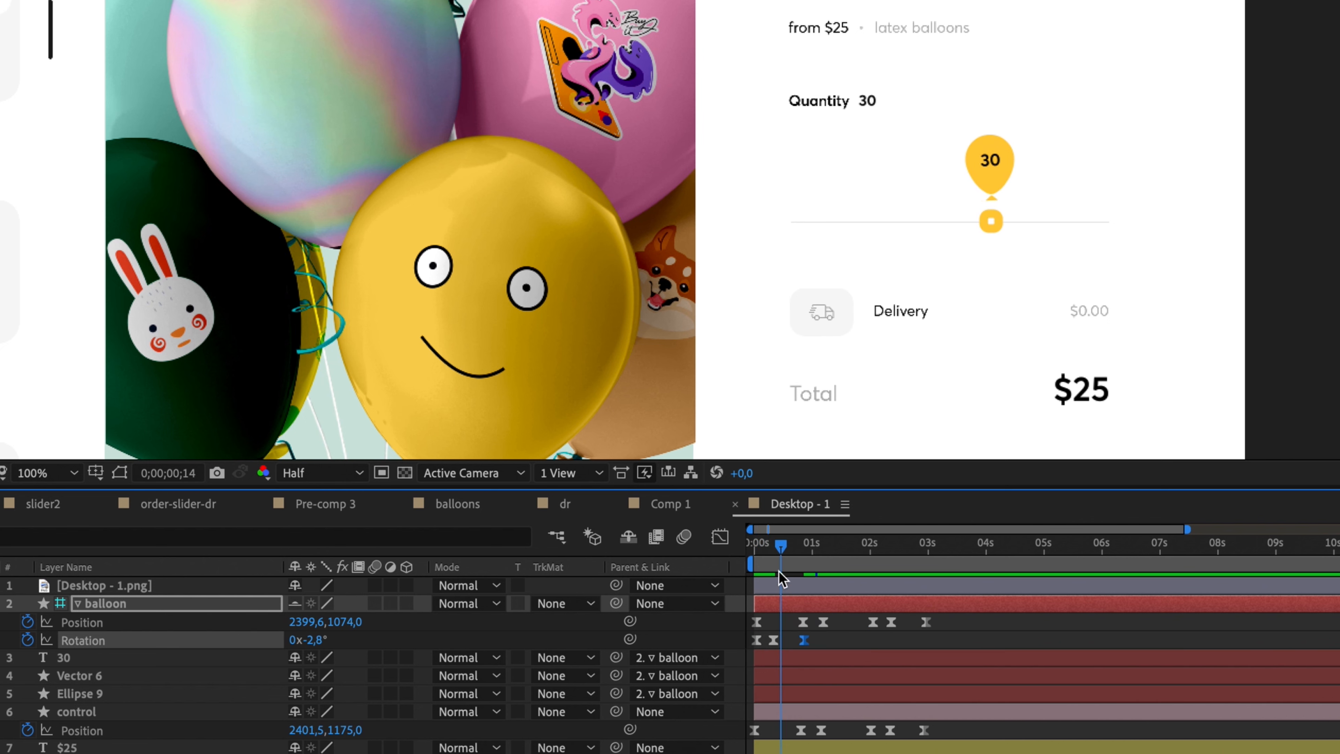
key("Home")
key("space")
key("space")
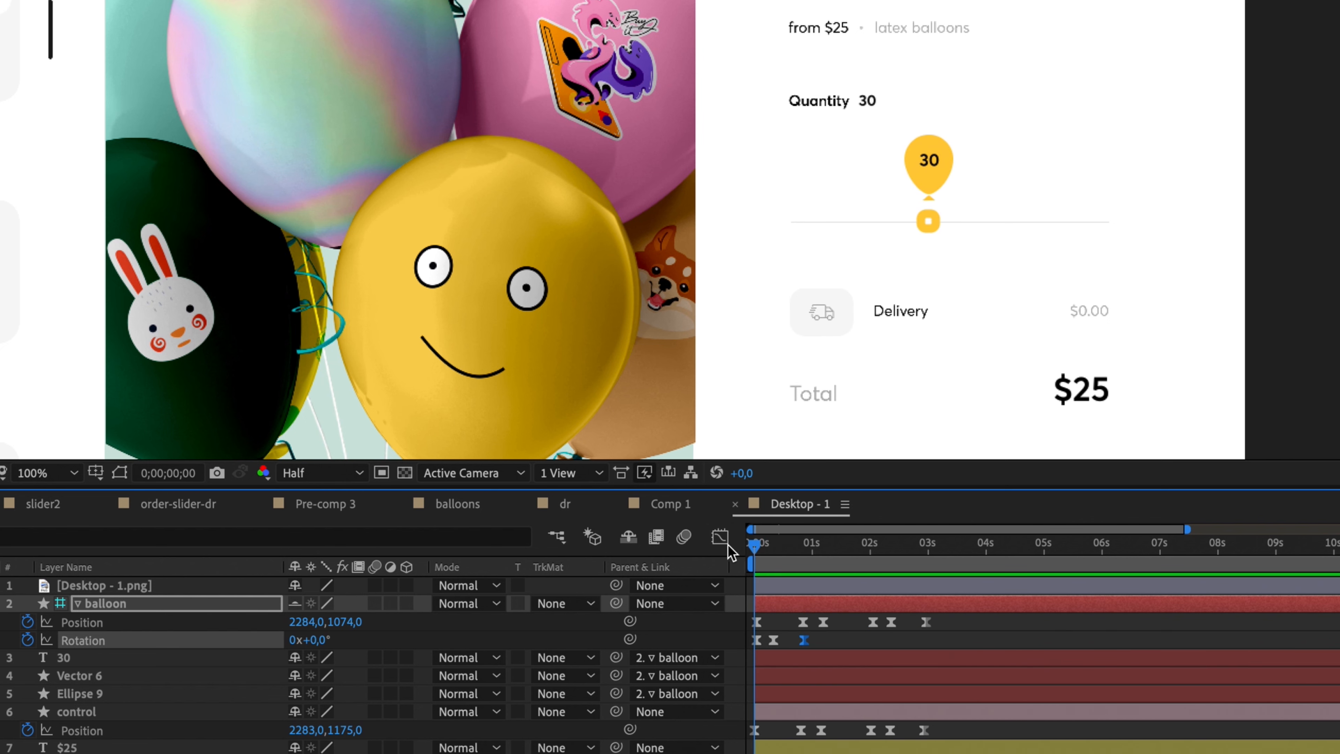
Step: Set the balloon's Rotation keyframe at 0;00;00;10 to -12° and replay the animation
left_click_drag(760, 549, 774, 545)
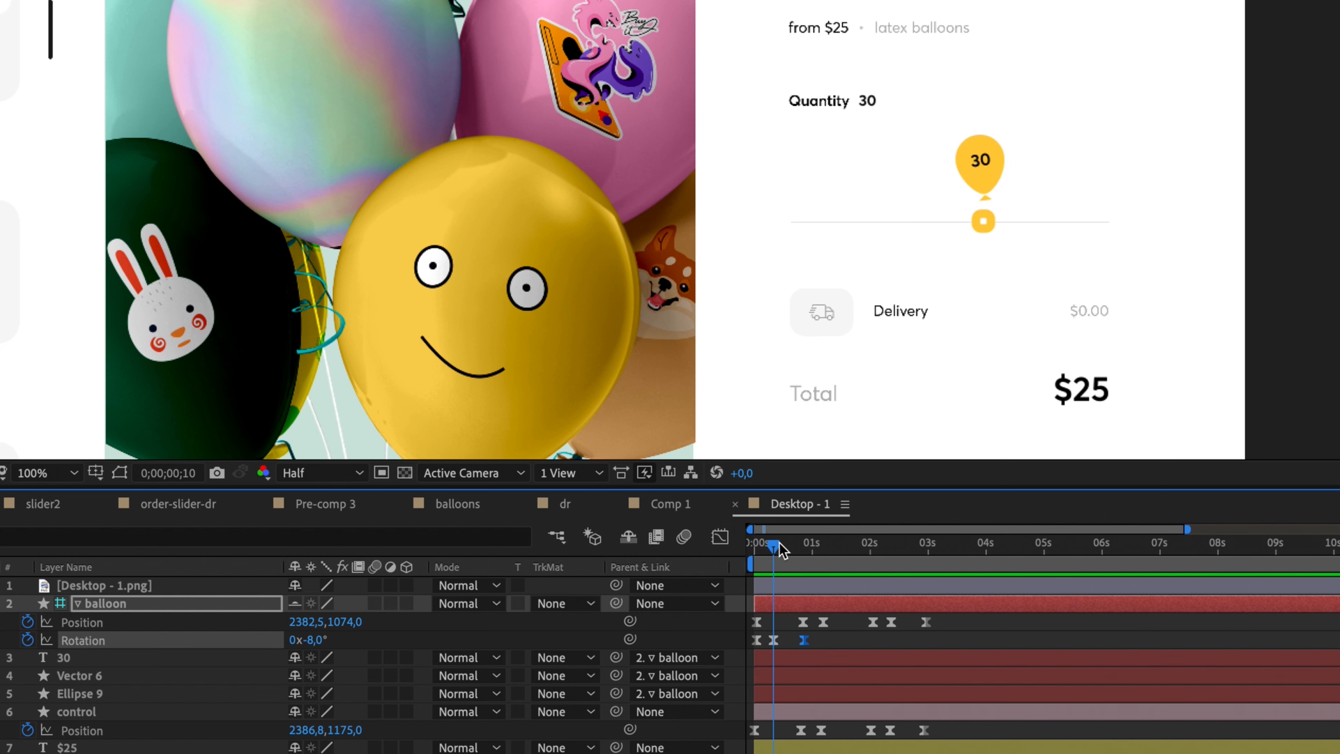
left_click(313, 639)
left_click(773, 640)
left_click(309, 640)
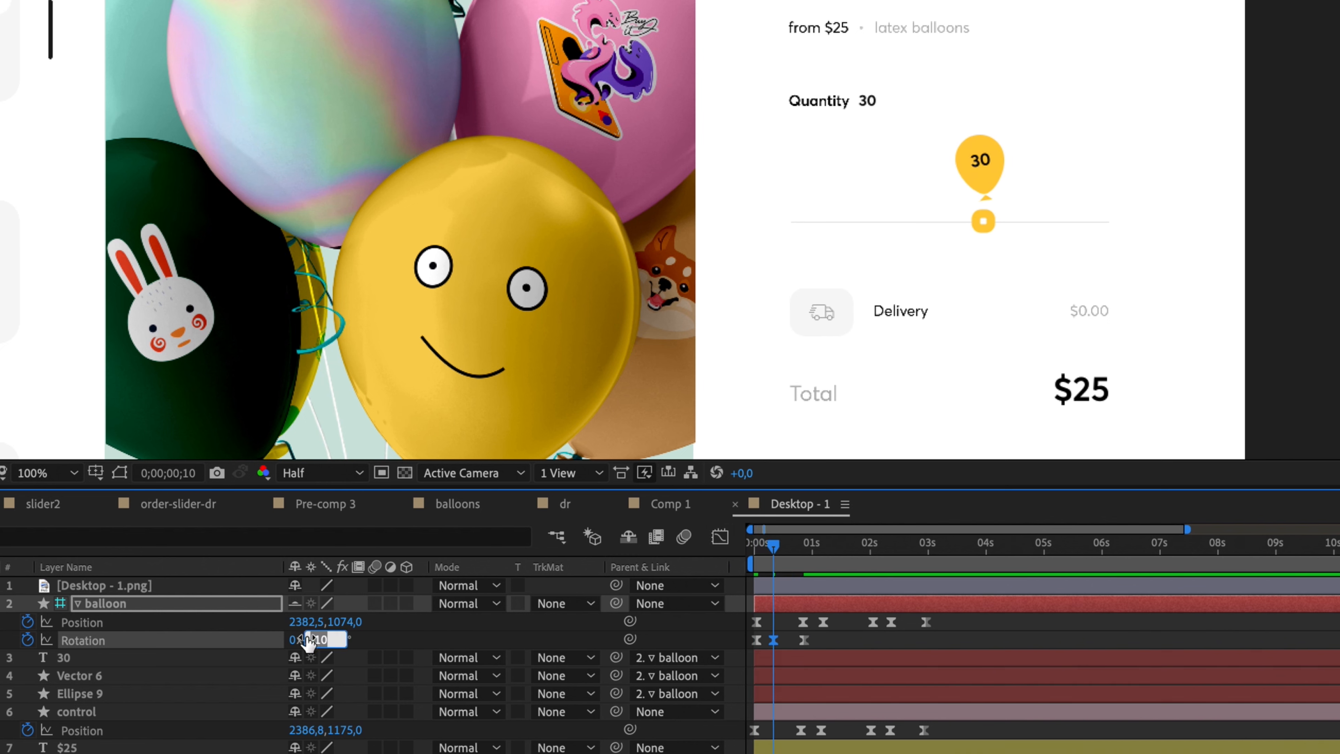
type("-12")
left_click_drag(771, 552, 723, 552)
key("space")
key("space")
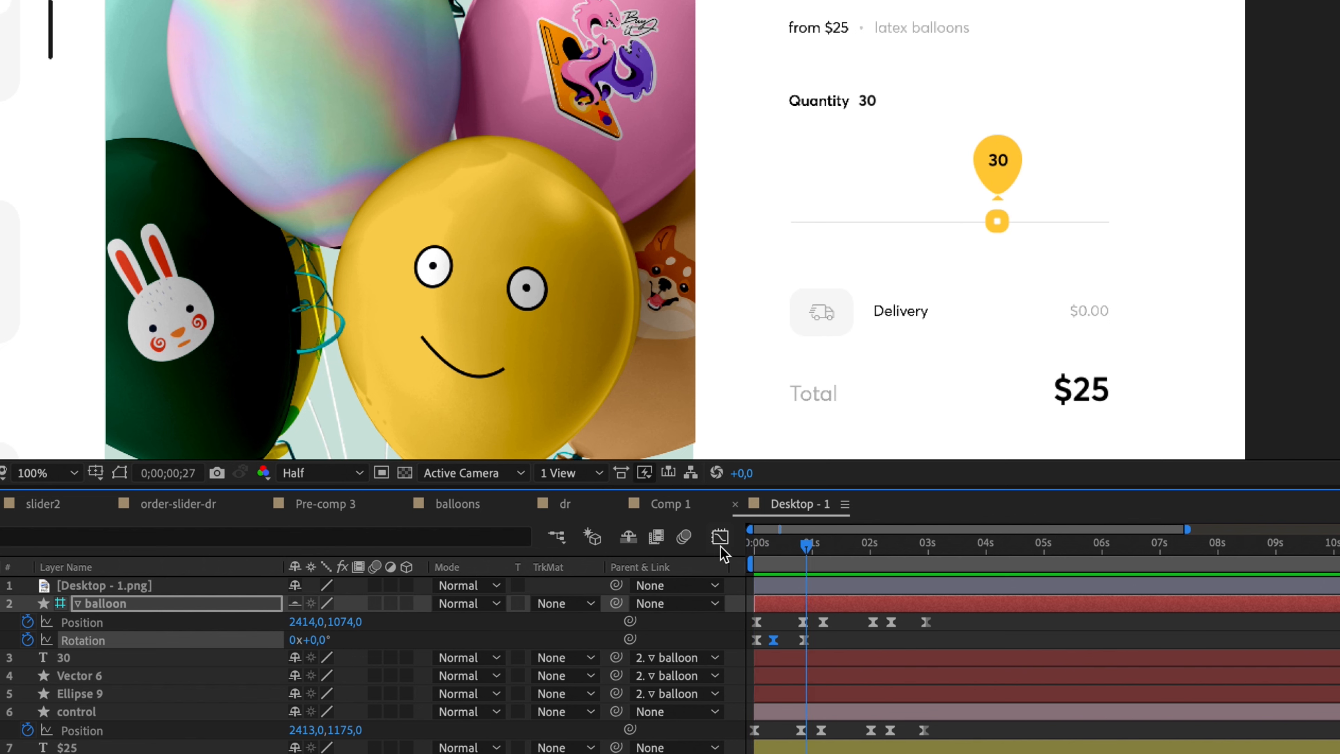
Step: Shift all balloon Position and Rotation keyframes slightly later, and move the tilt-peak Rotation keyframe a little earlier
left_click_drag(955, 623, 759, 621)
left_click(760, 552)
key("space")
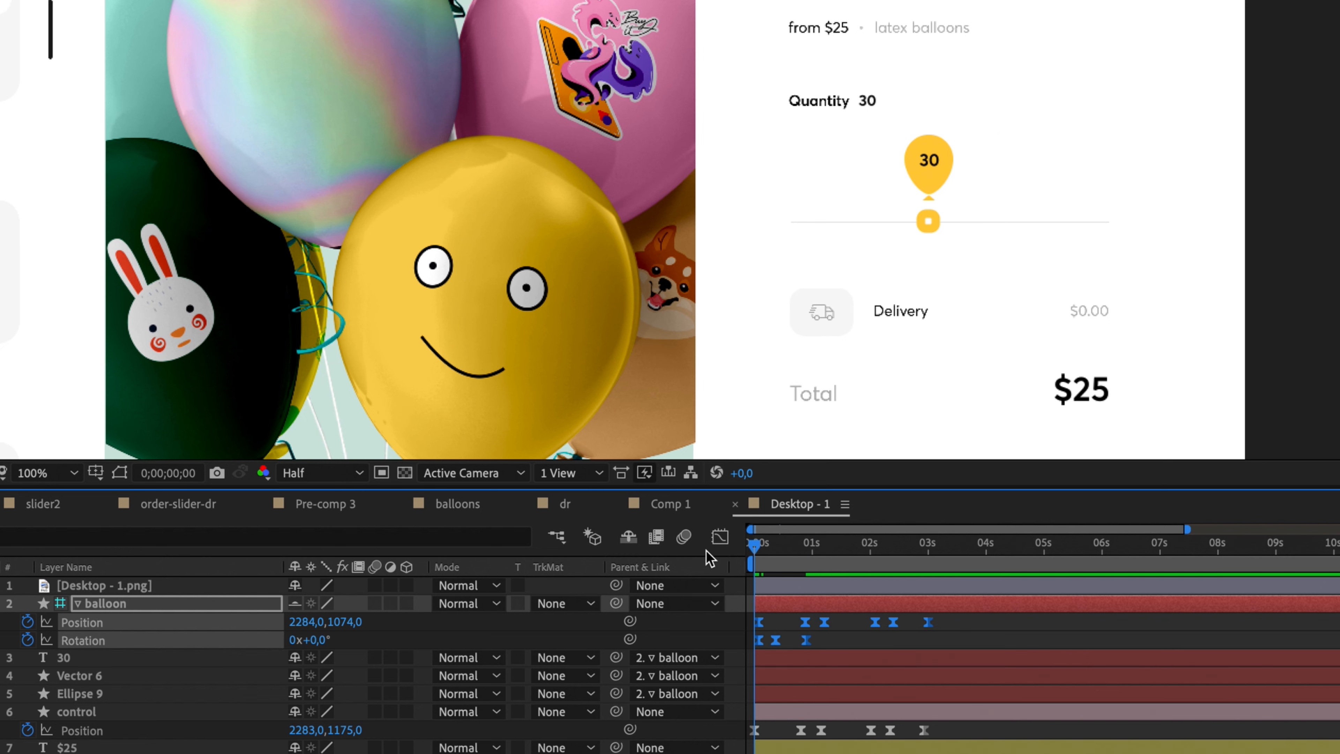
left_click_drag(761, 550, 787, 550)
left_click_drag(779, 641, 776, 642)
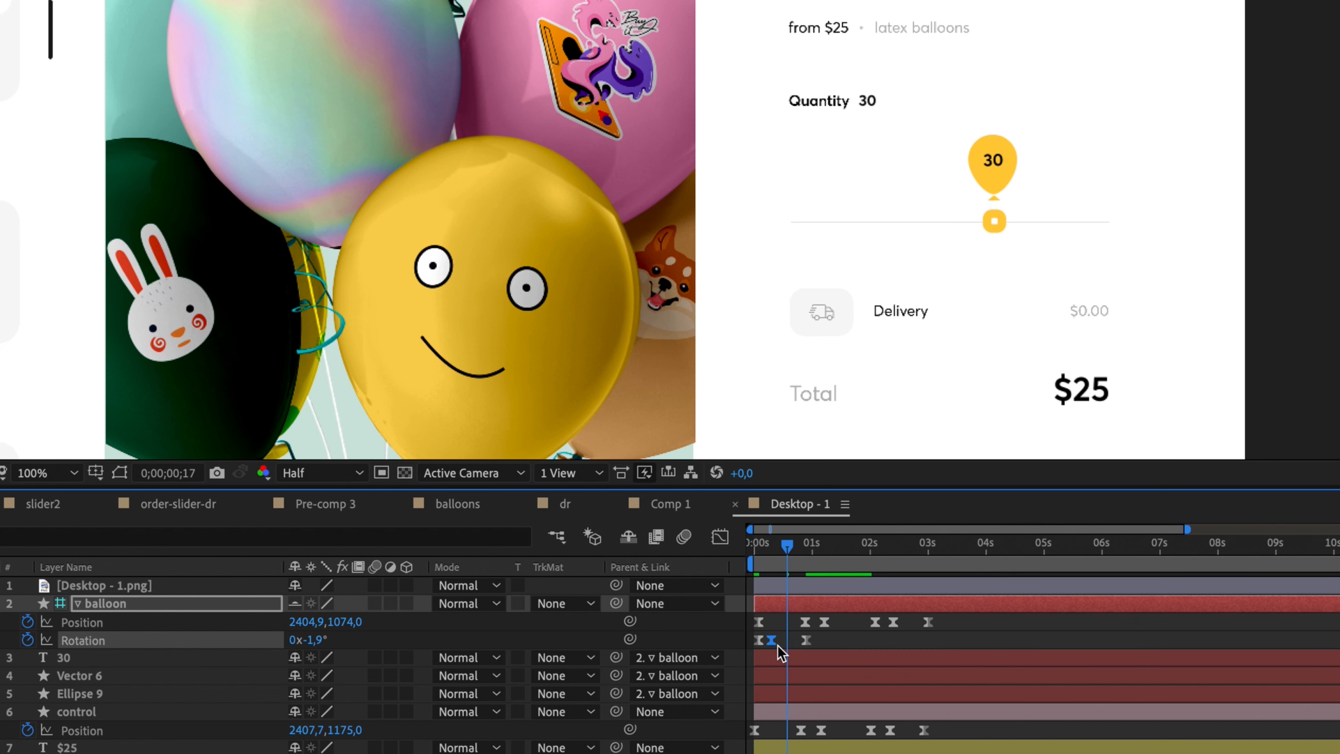
Step: Delay all balloon Position and Rotation keyframes to start at about 0;00;00;03 and preview the lag behind the control
scroll(778, 645, "up", 2)
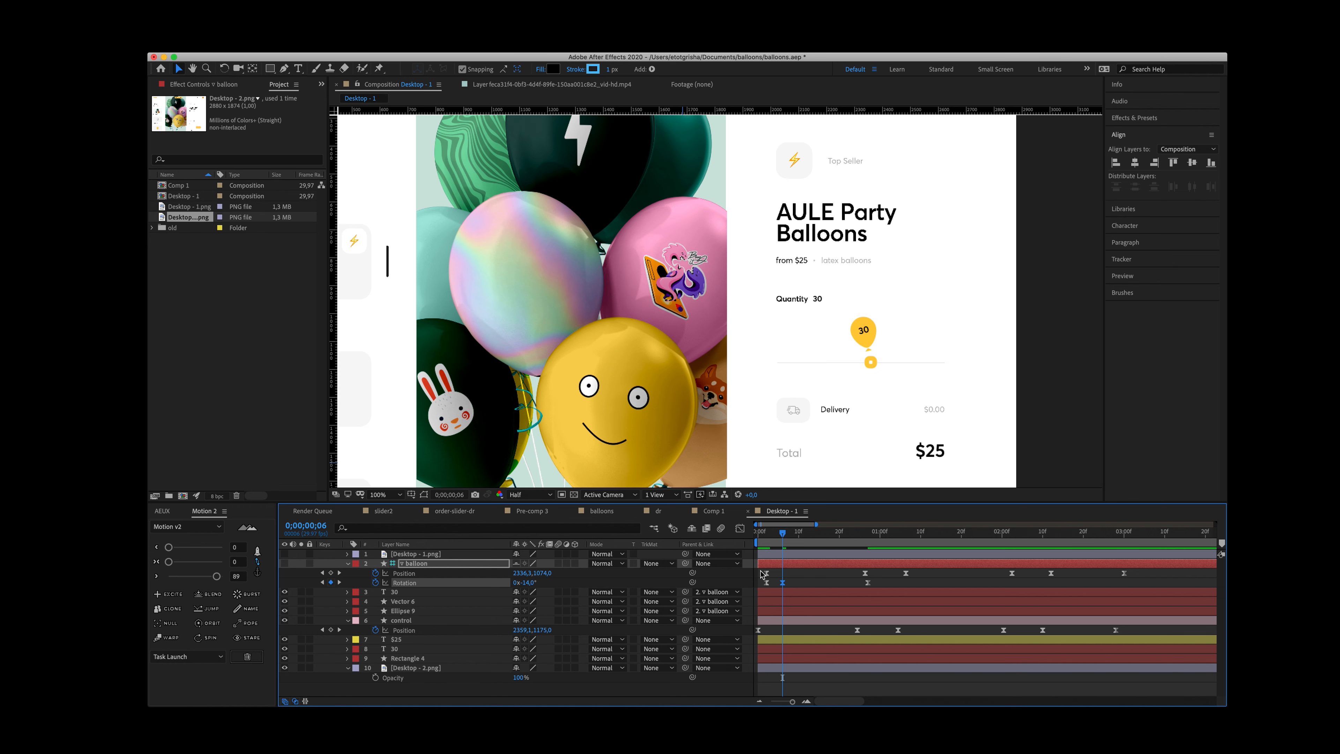
left_click_drag(759, 570, 1145, 602)
left_click_drag(1124, 573, 1129, 577)
key("space")
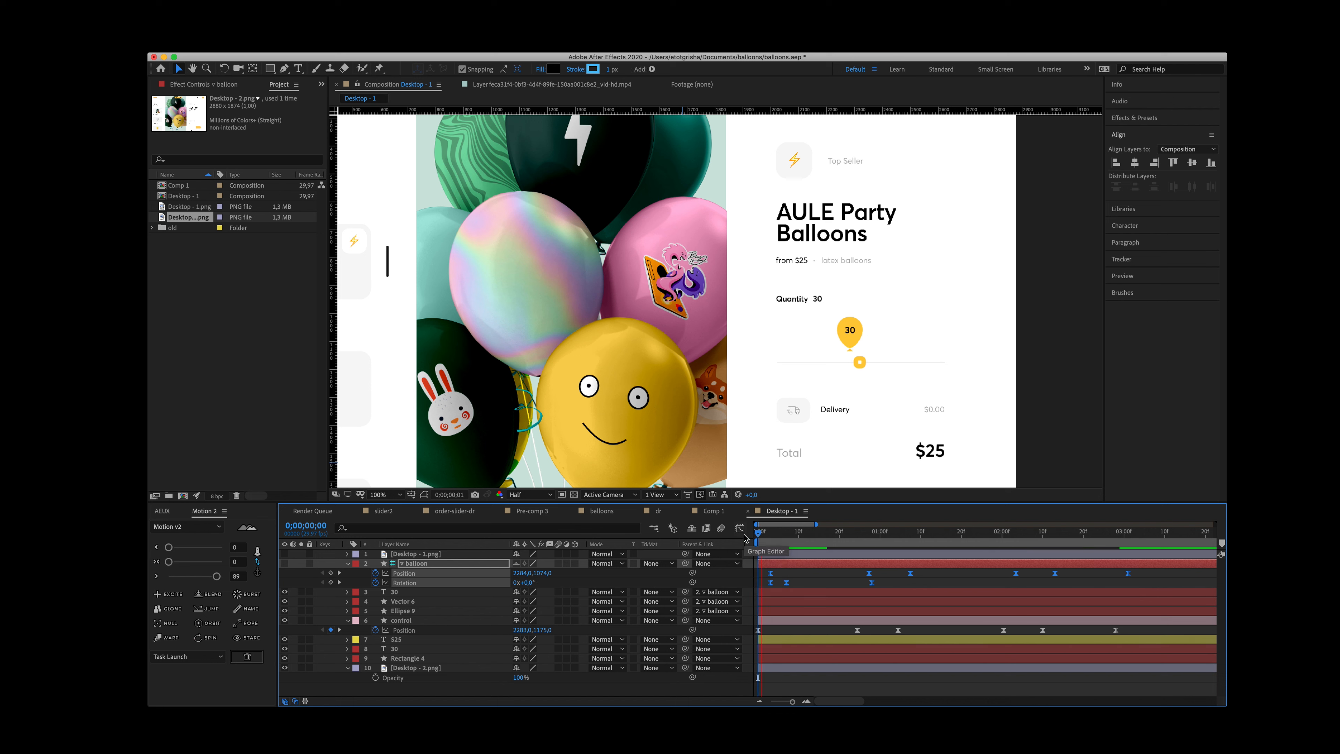
Step: Move the balloon's first Rotation keyframe to 0;00;00;00 and its tilt peak to about 0;00;00;07, then replay the movement
left_click_drag(787, 578, 768, 586)
left_click_drag(770, 584, 757, 586)
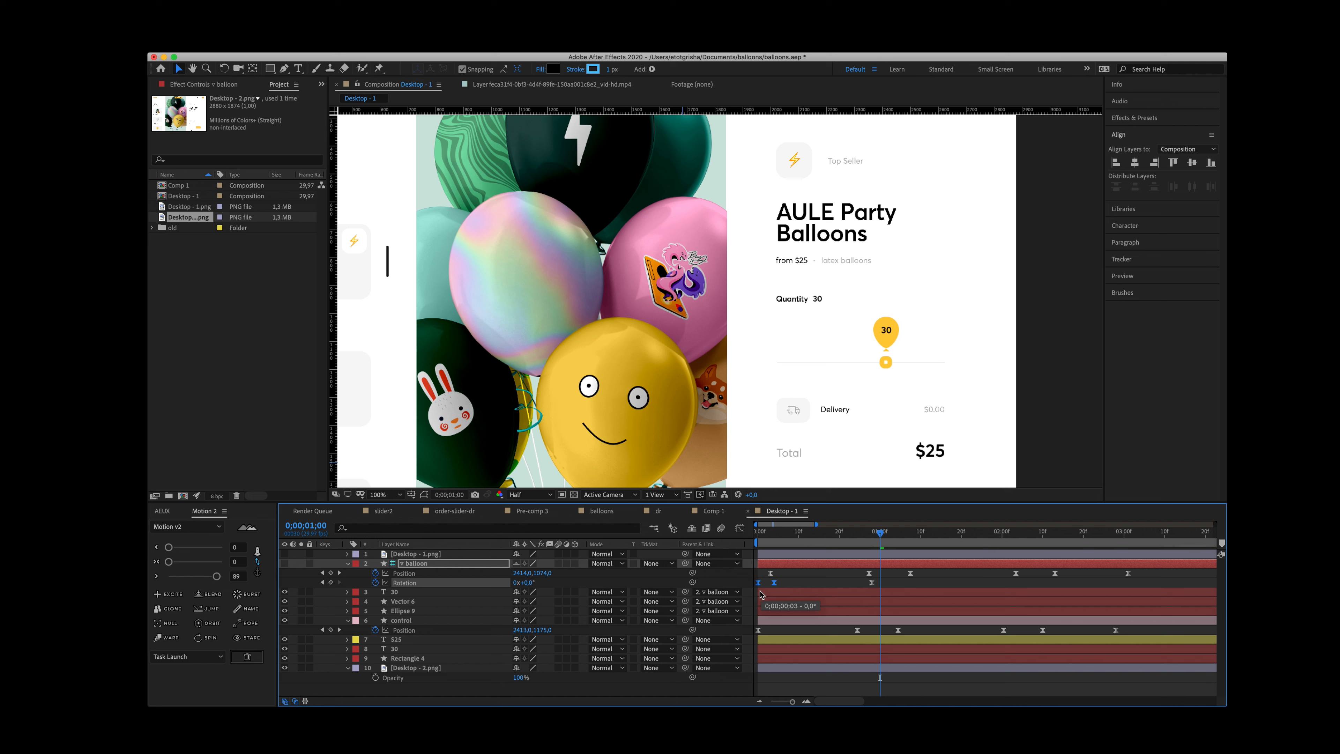
left_click(761, 531)
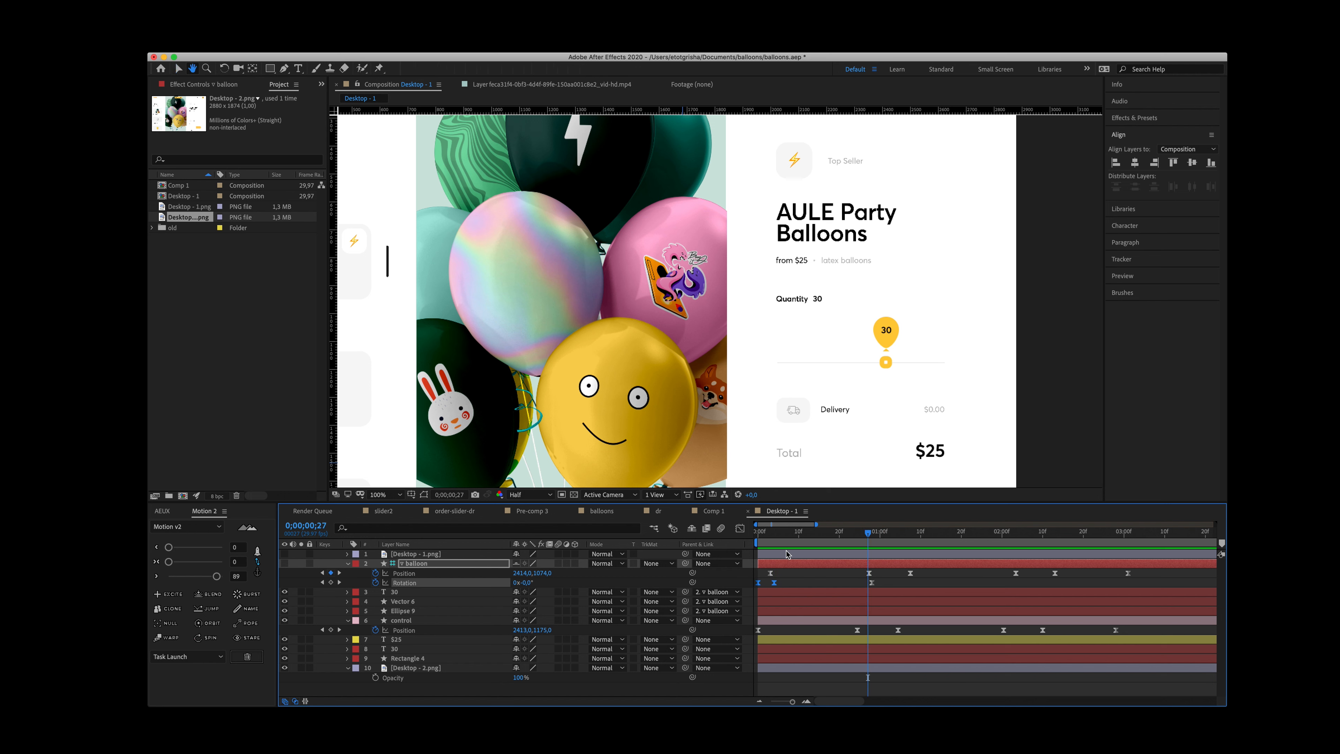
left_click_drag(766, 535, 744, 535)
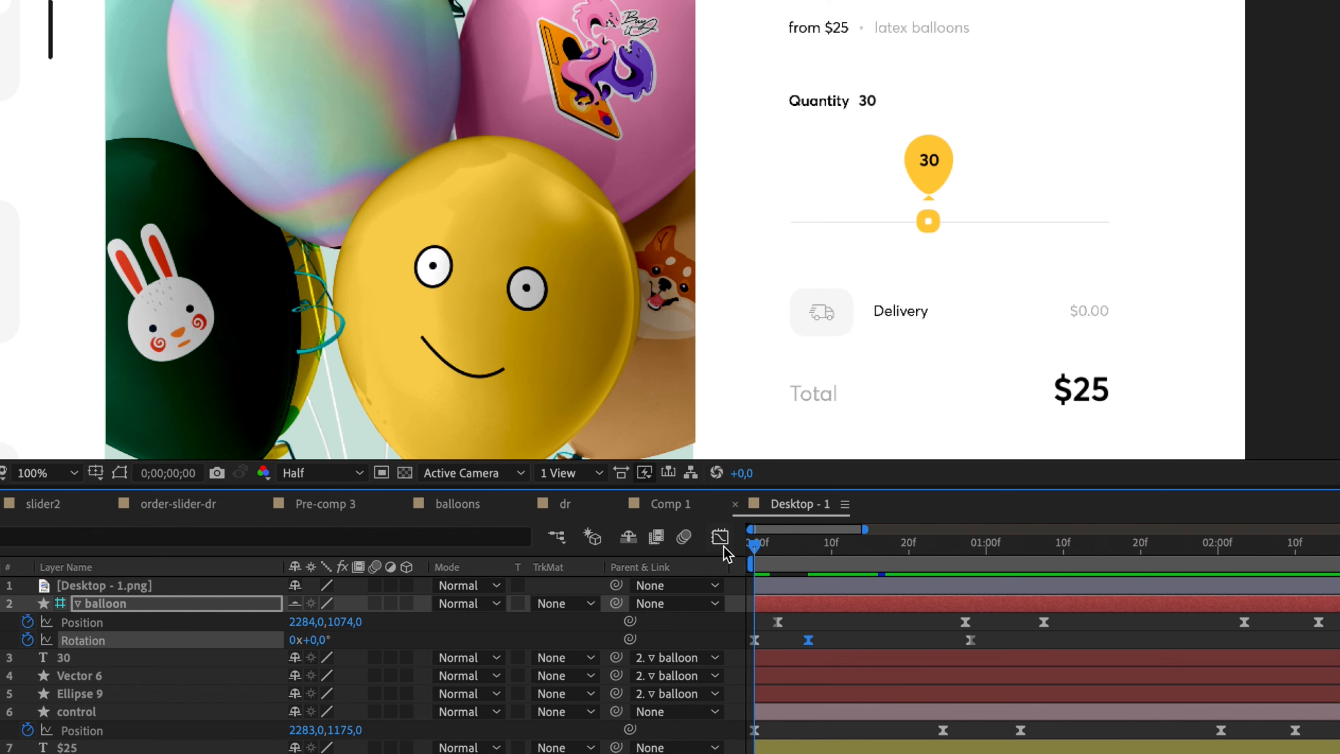
key("space")
key("space")
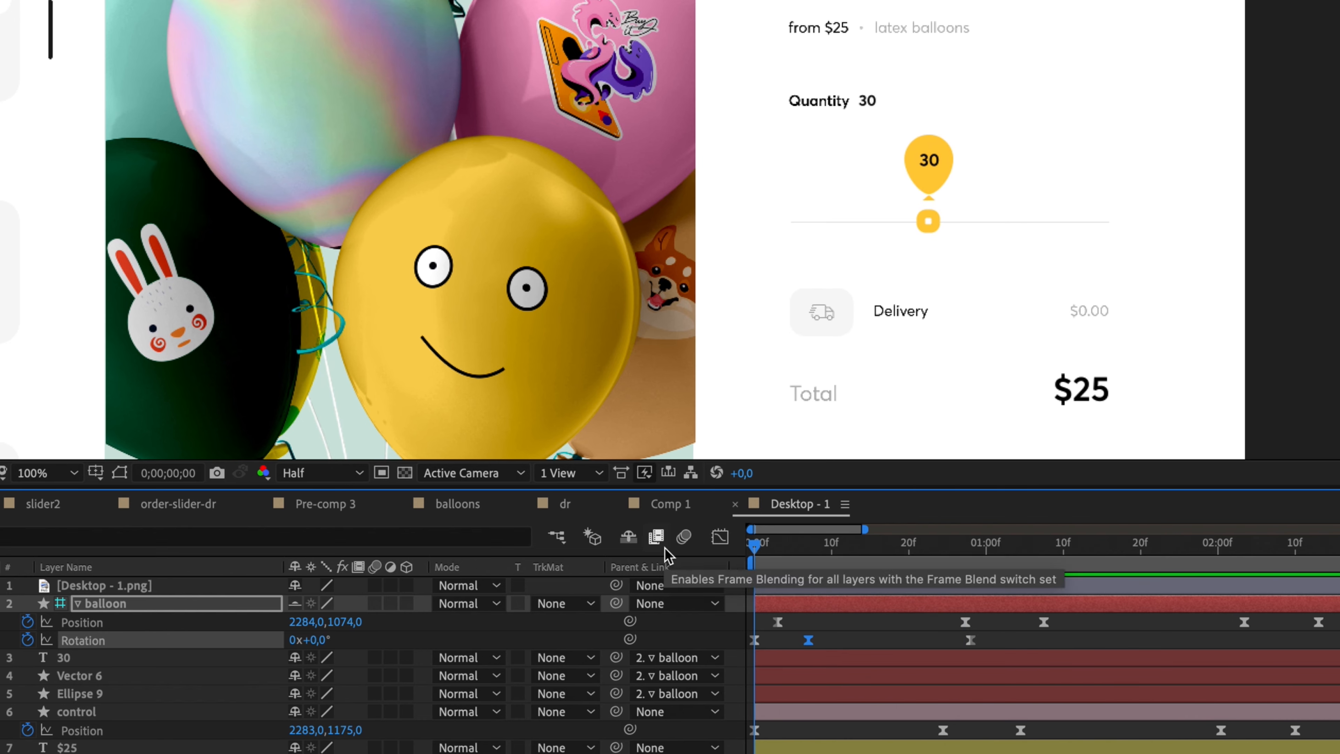
key("space")
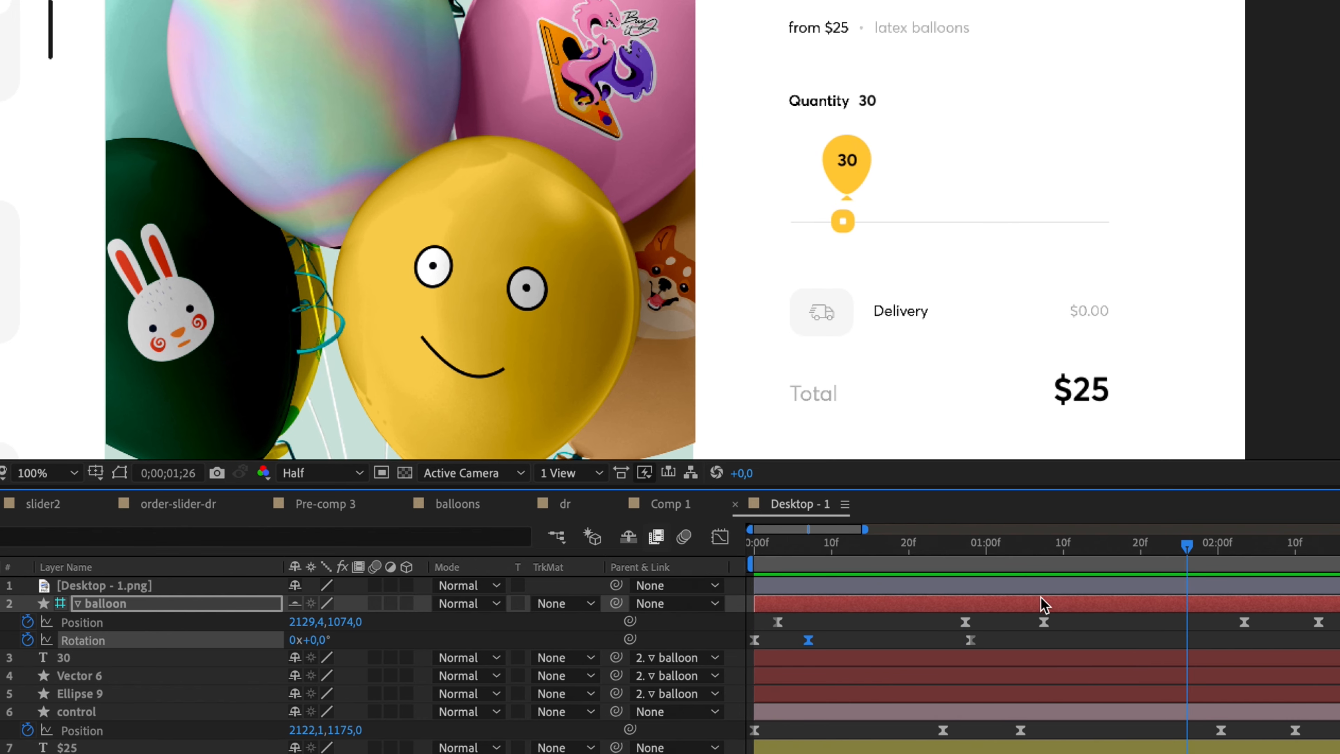
Step: Keyframe Rotation at 0° at 0;00;01;07 and 0;00;01;20, with a positive tilt at about 0;00;01;13, and preview it
left_click(1049, 546)
left_click_drag(1046, 552, 1041, 553)
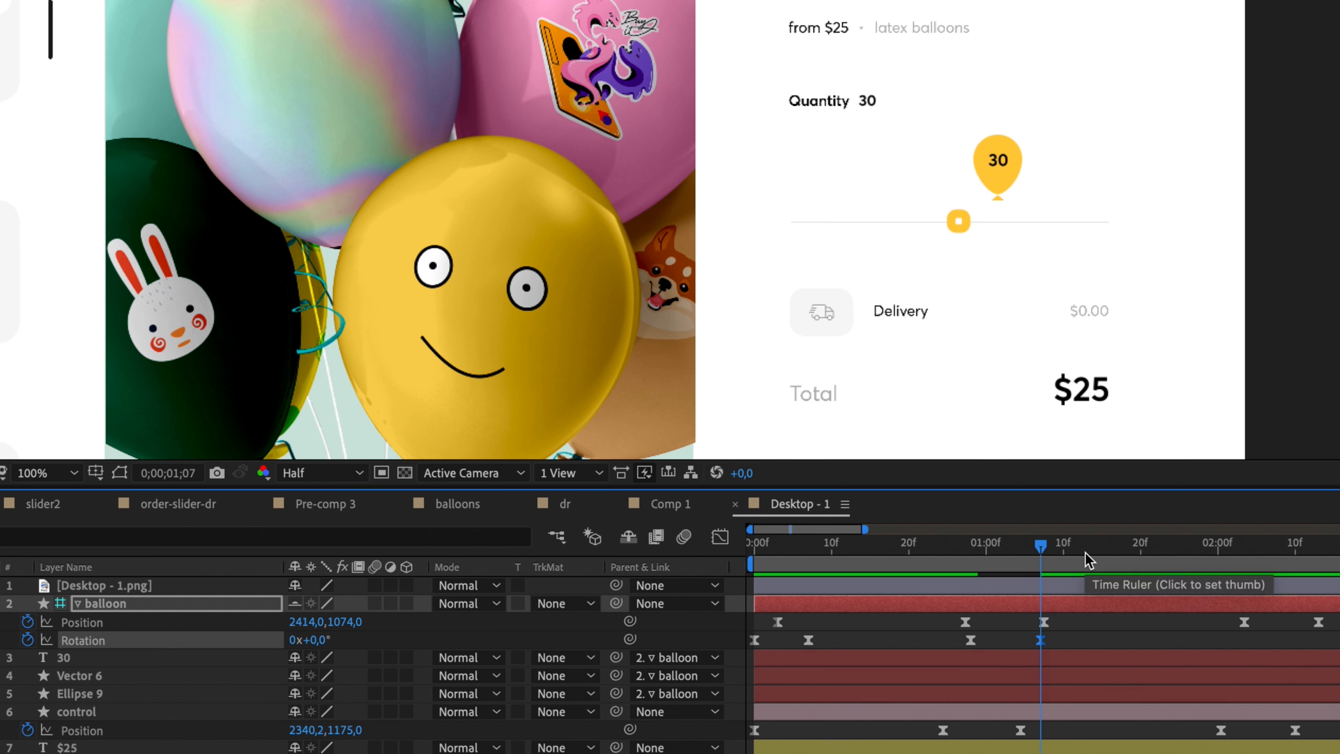
left_click_drag(1088, 558, 1141, 560)
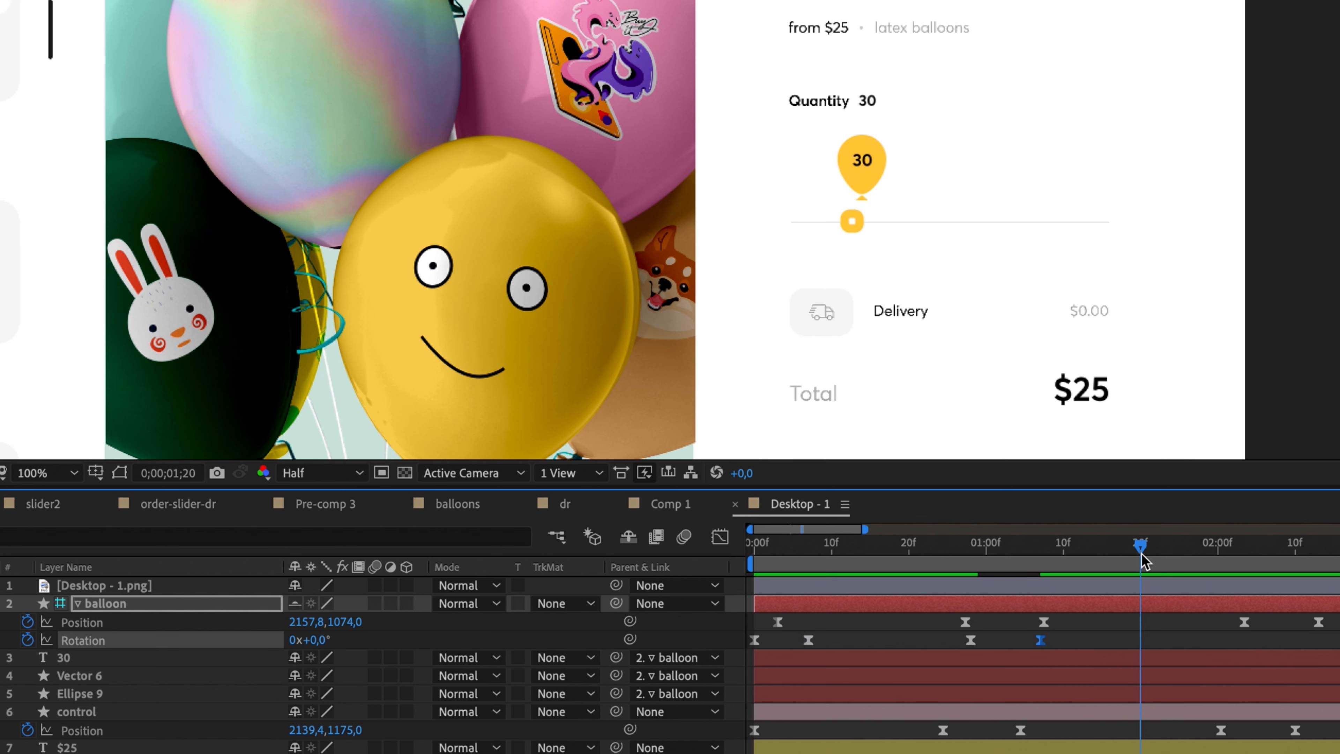
left_click(1087, 554)
left_click_drag(317, 639, 337, 638)
key("space")
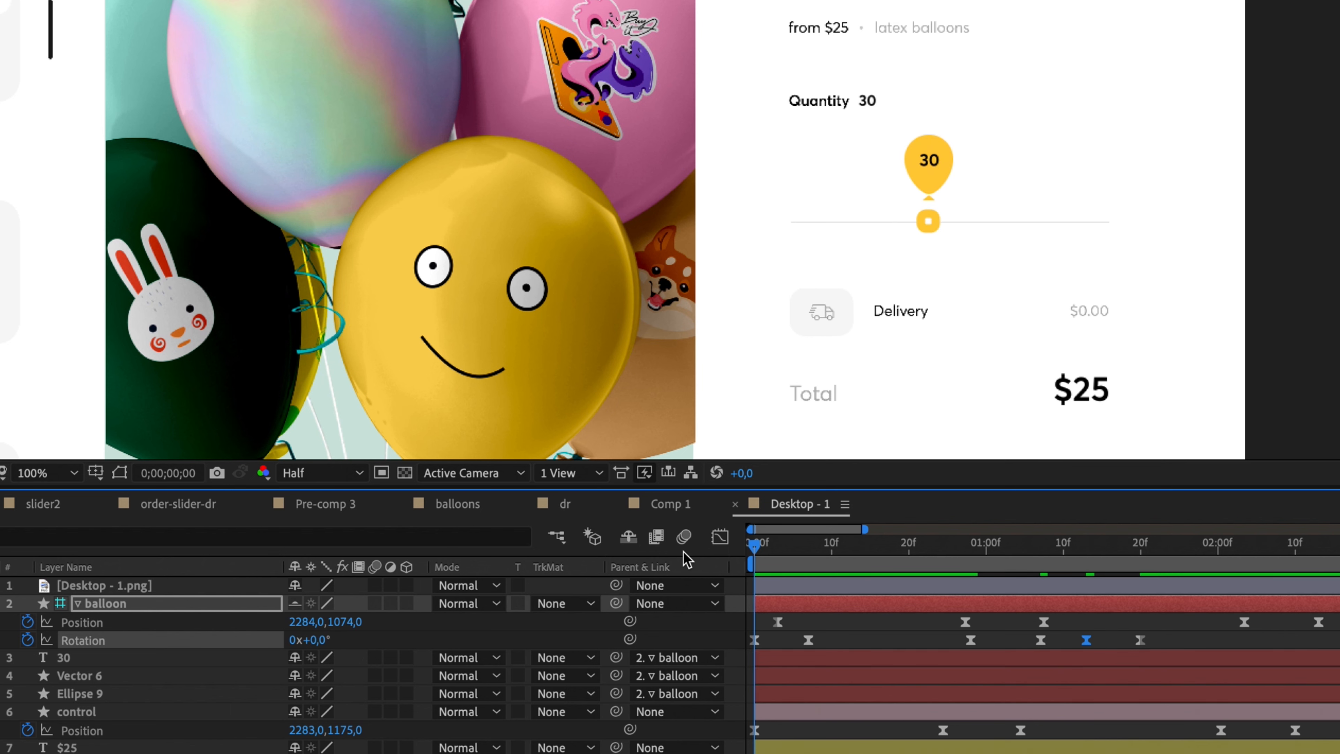
key("space")
Step: Shift the second tilt's three Rotation keyframes and align the control's second-move start keyframe at about 0;00;01;05, then preview
left_click_drag(1030, 631, 1150, 647)
left_click(1018, 555)
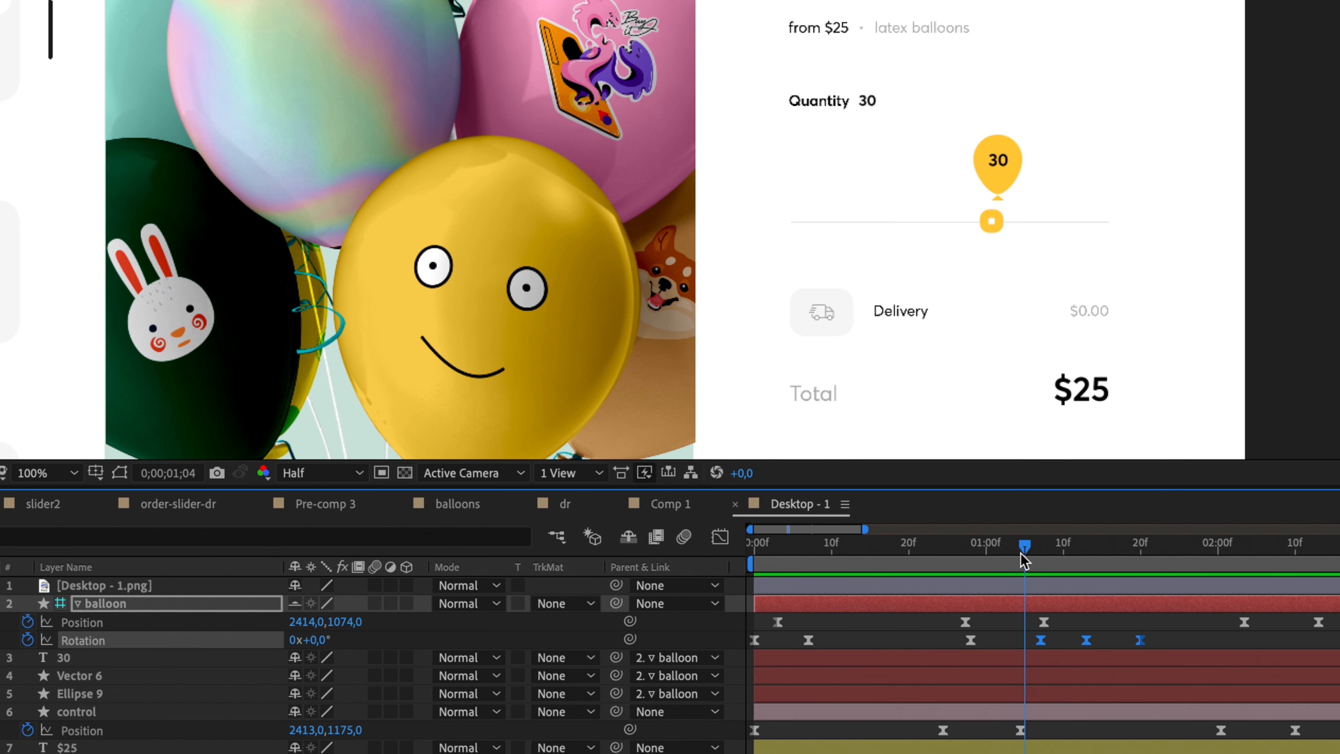
left_click_drag(1040, 640, 1024, 640)
left_click(1024, 730)
key("space")
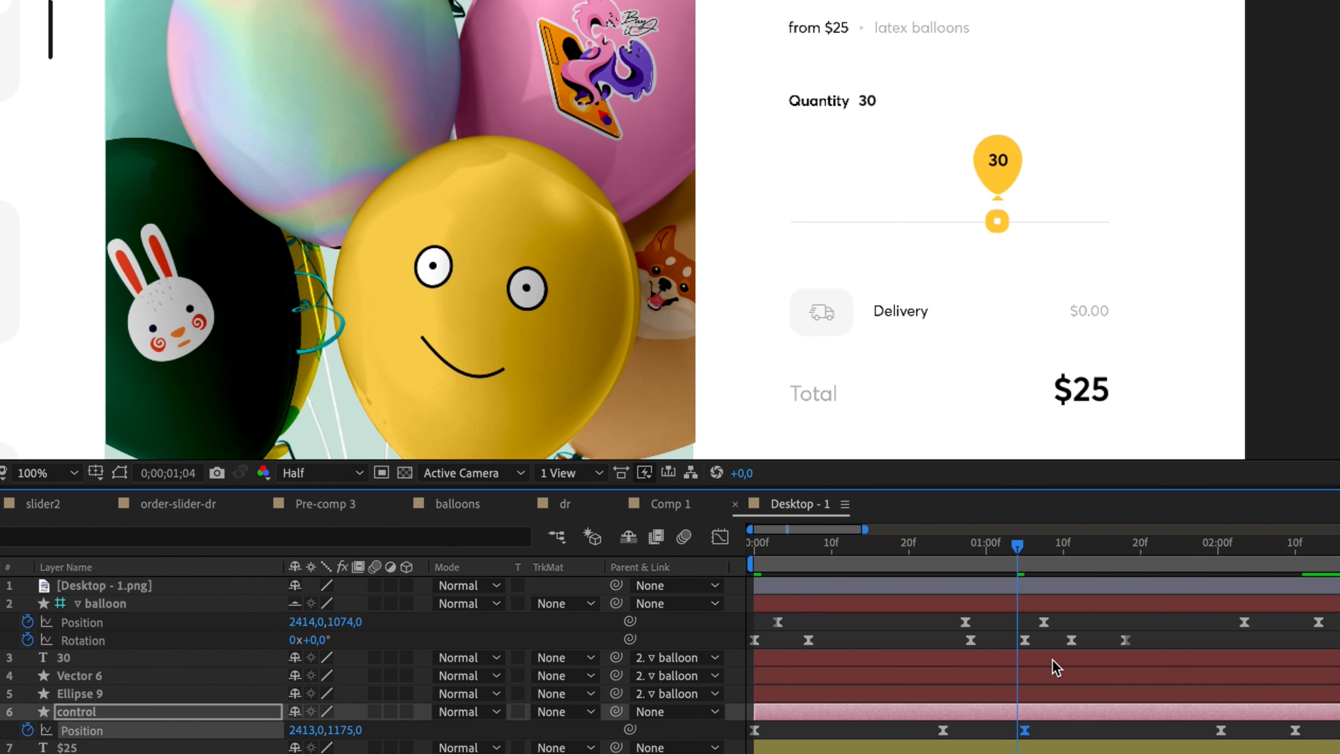
left_click(1024, 550)
key("space")
left_click(1024, 544)
key("space")
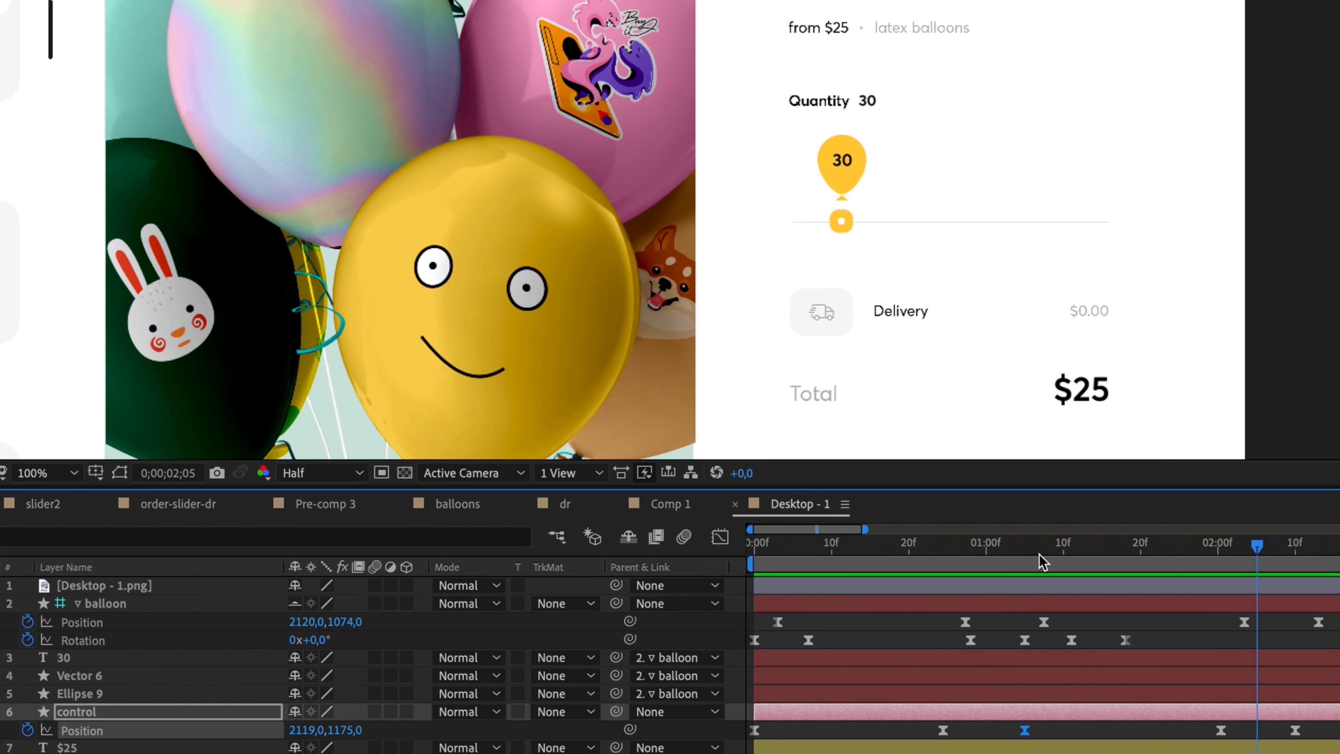
Step: Stretch the second tilt's three Rotation keyframes proportionally so the last falls at about 0;00;02;01
left_click_drag(1085, 549, 1116, 550)
left_click(1126, 548)
left_click_drag(1148, 632, 1020, 645)
left_click_drag(1125, 640, 1226, 643, "alt")
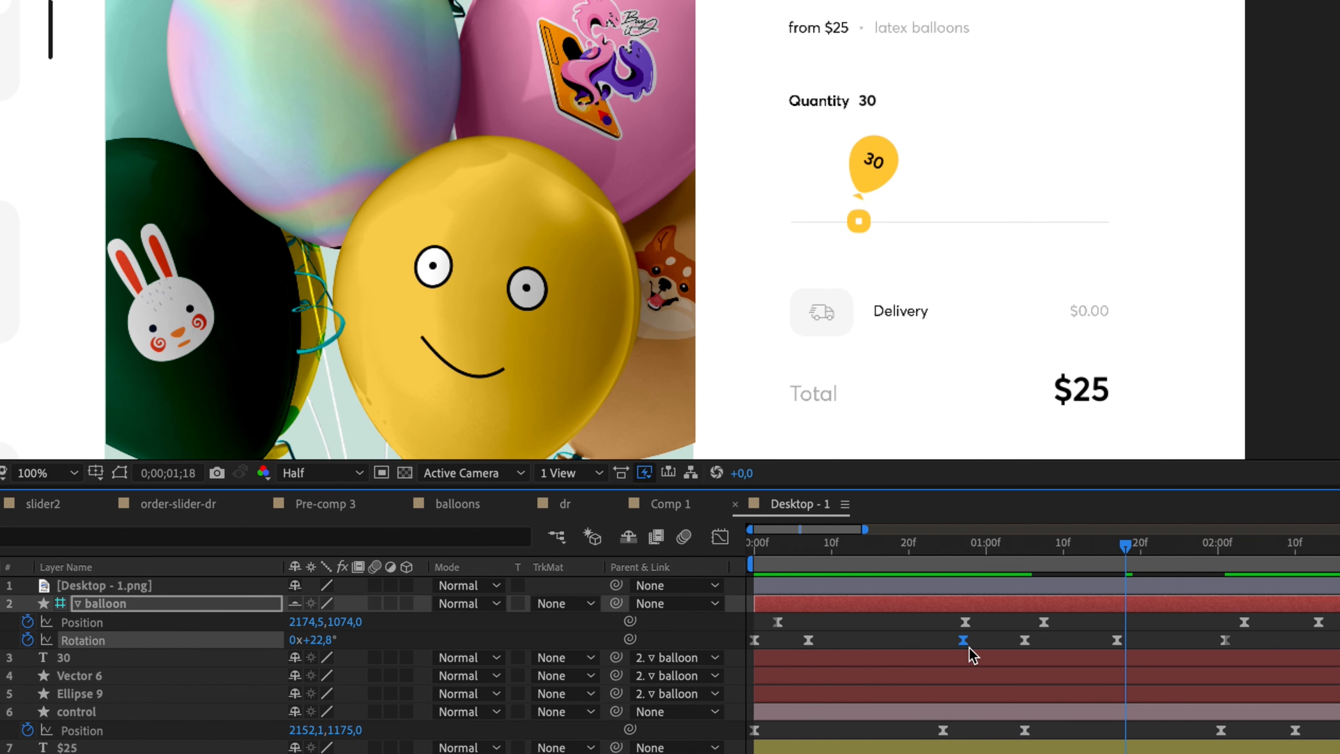
Step: Align the balloon's first-move end keyframes for Rotation and Position at about 0;00;00;27 and preview from there
left_click_drag(970, 647, 970, 647)
left_click_drag(970, 625, 968, 624)
left_click(942, 552)
key("space")
key("space")
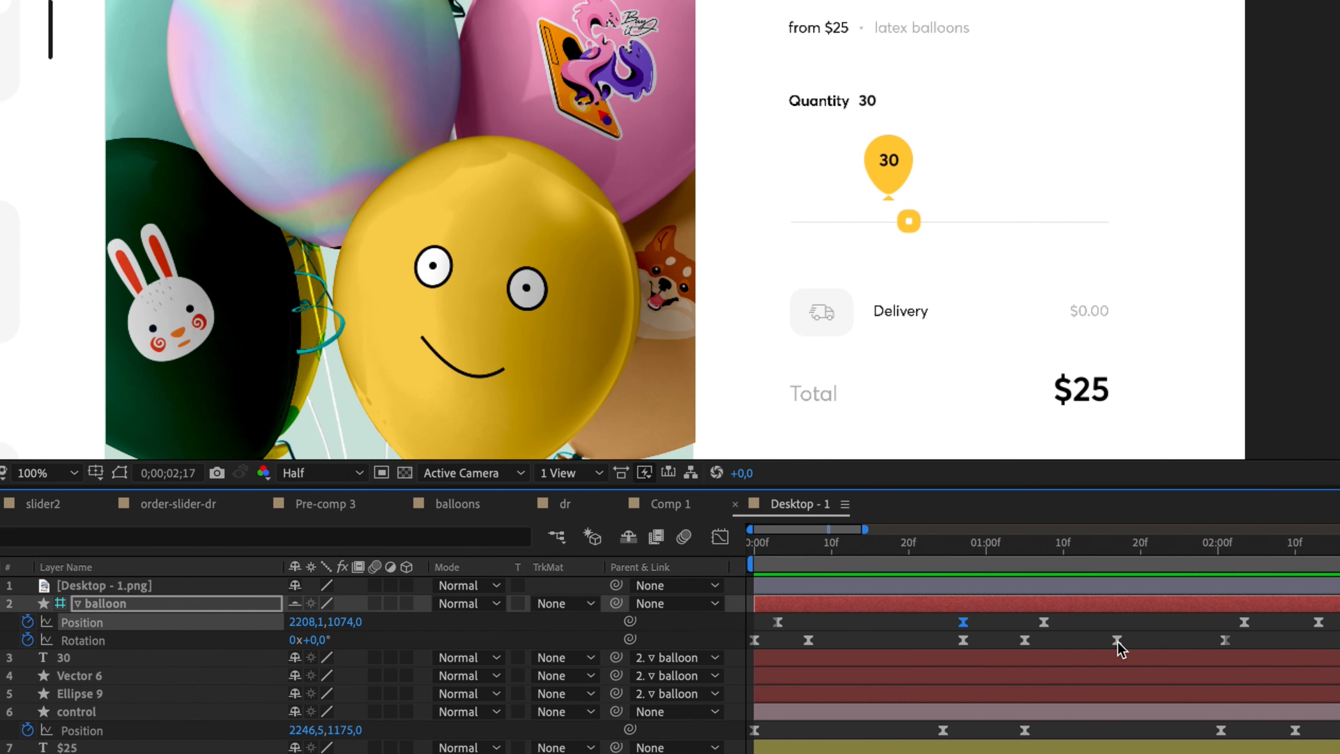
Step: Retime the second tilt's peak to about 0;00;01;11 and its end to the balloon's second-move end at about 0;00;02;03
left_click_drag(1118, 640, 1079, 640)
left_click_drag(1029, 554, 1097, 553)
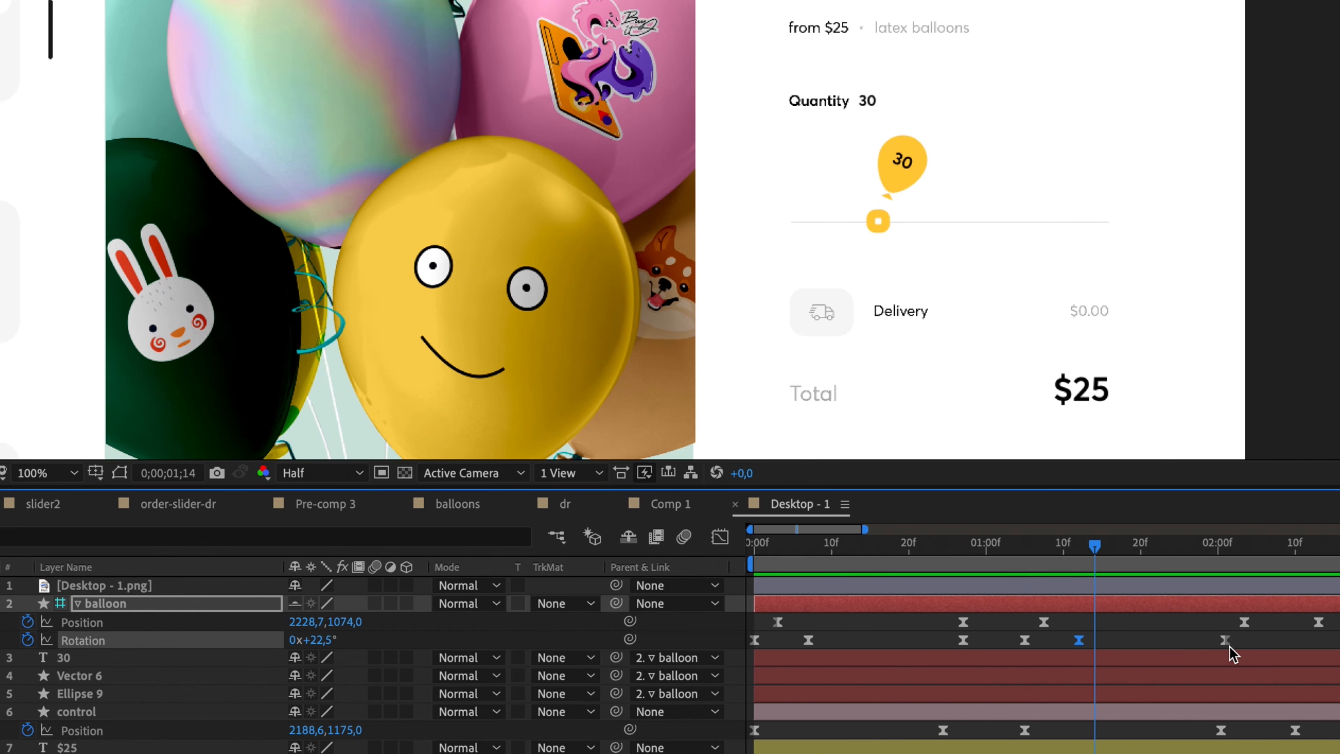
left_click_drag(1079, 640, 1094, 645)
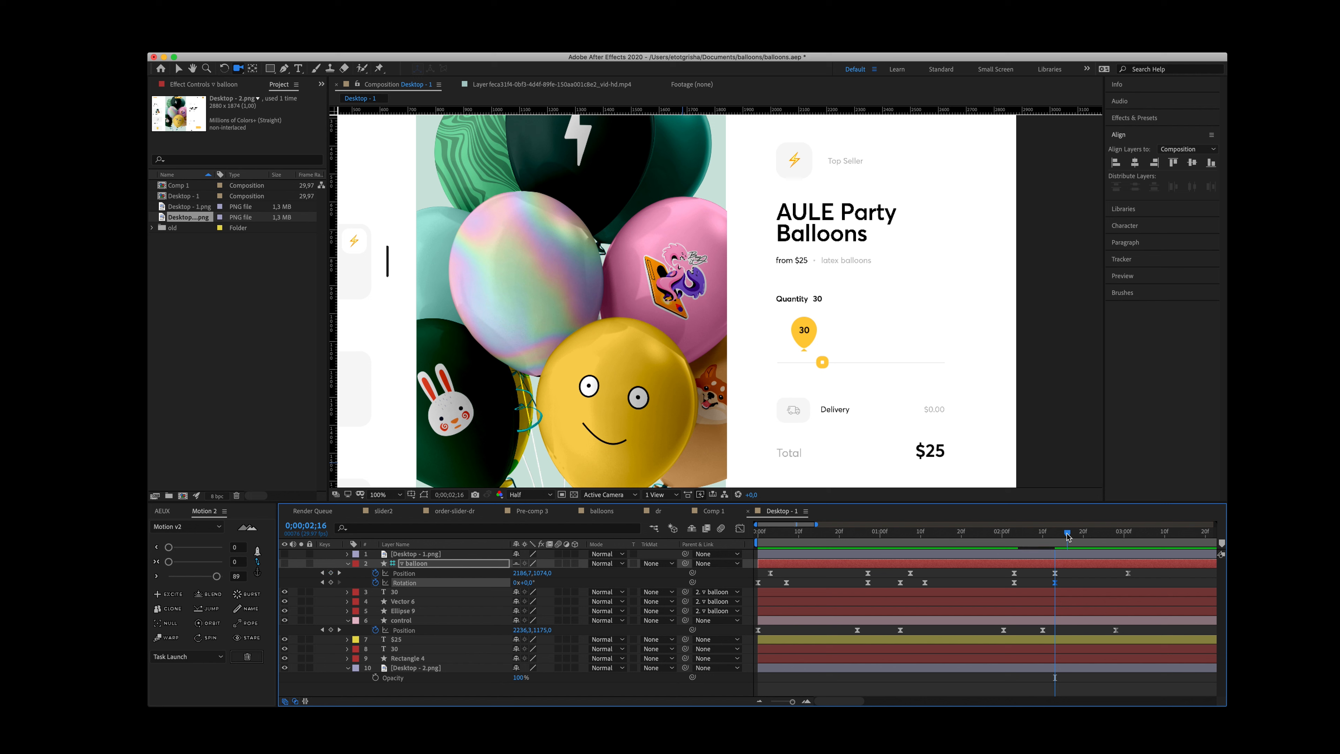
Step: Keyframe the balloon's third-move Rotation at -12° at 0;00;02;19 and back to 0° at 0;00;02;24
left_click_drag(1067, 537, 1080, 538)
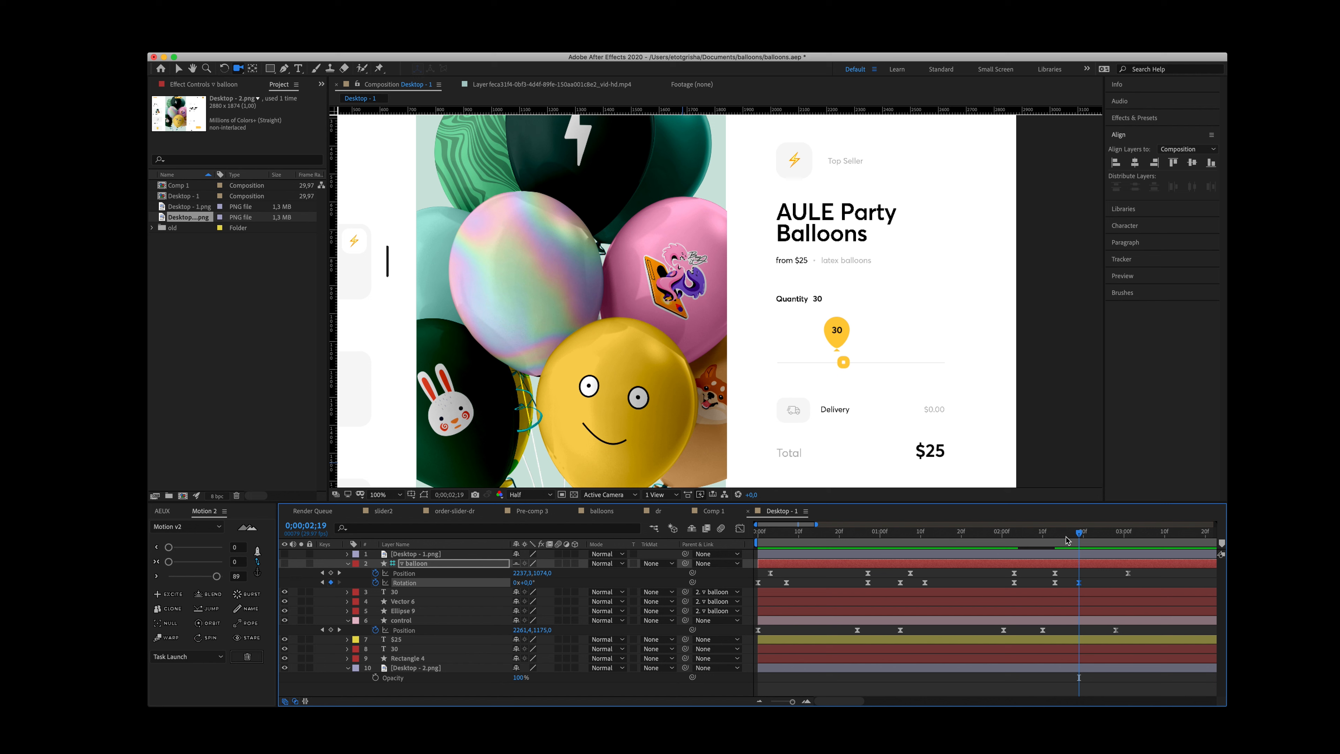
left_click_drag(1090, 536, 1100, 537)
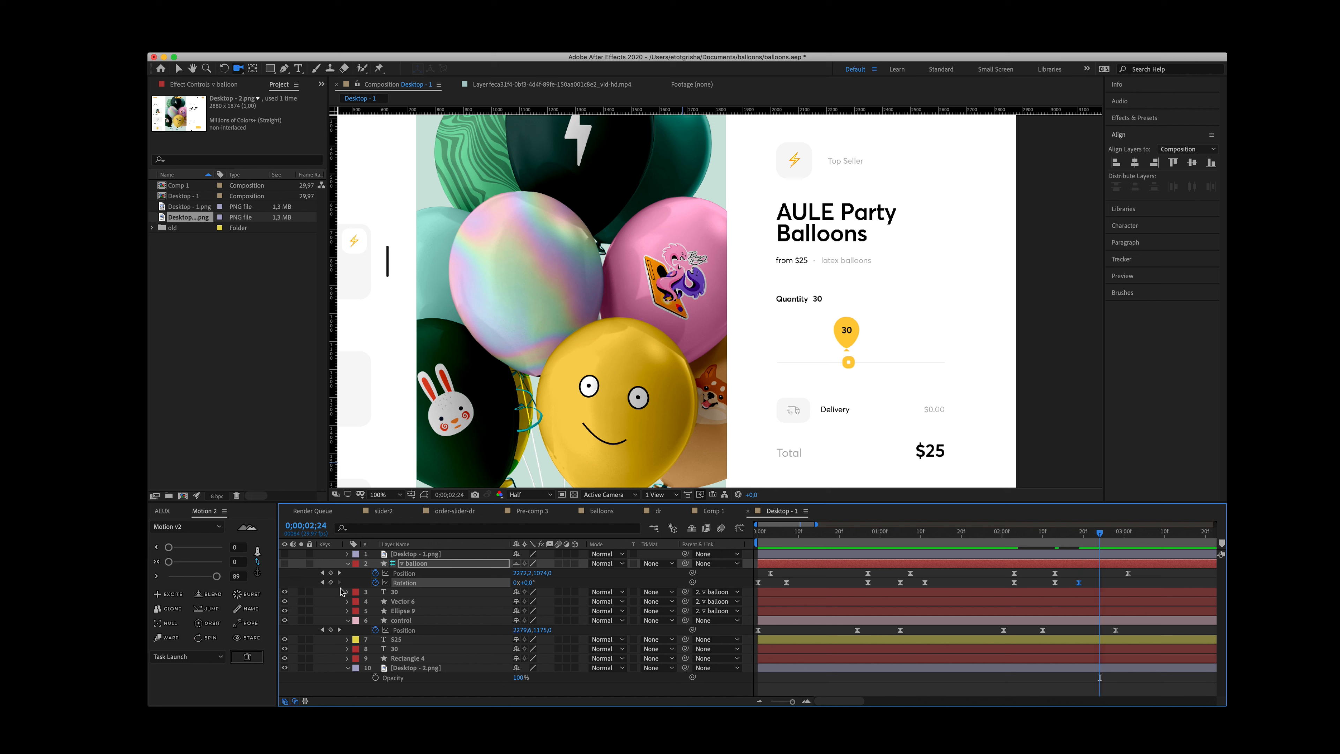
left_click(322, 582)
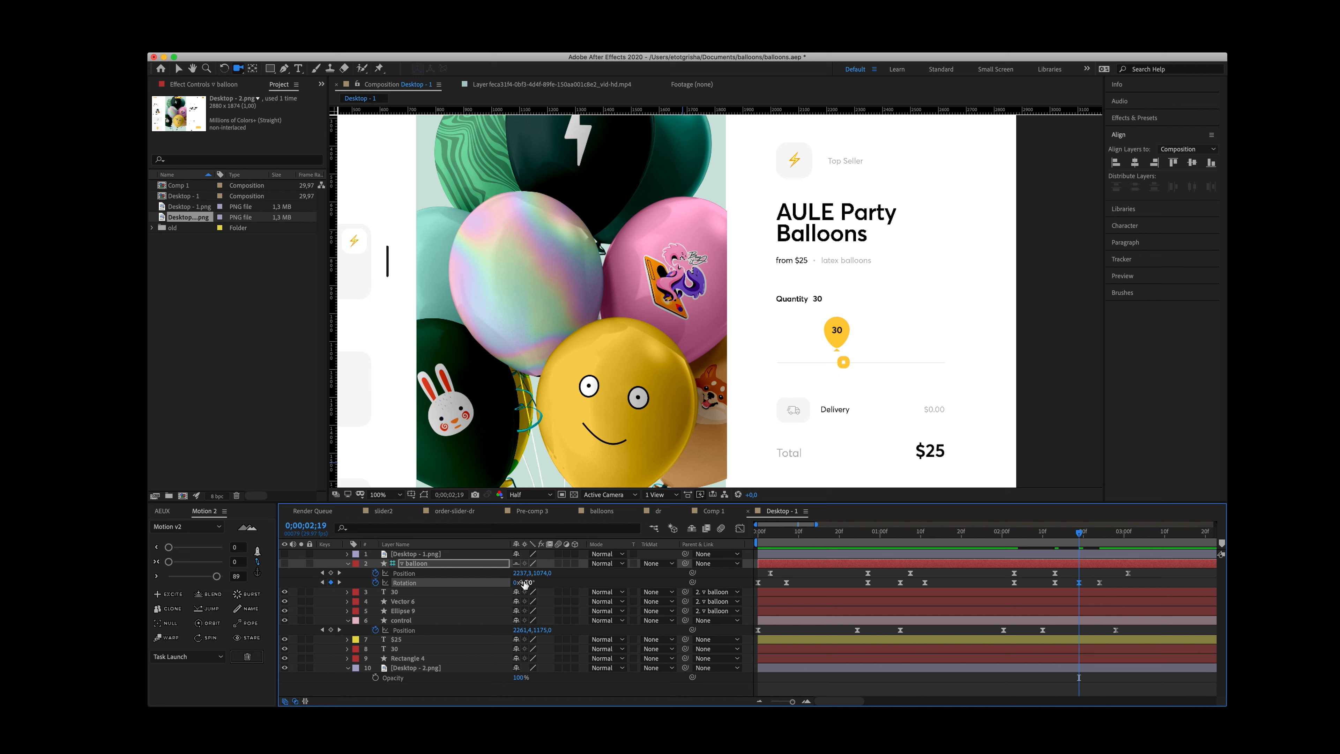
left_click_drag(525, 582, 517, 582)
Step: Retime the third tilt's Rotation keyframes to start with the control's third move and end with the balloon's, then preview
left_click_drag(1048, 535, 1083, 536)
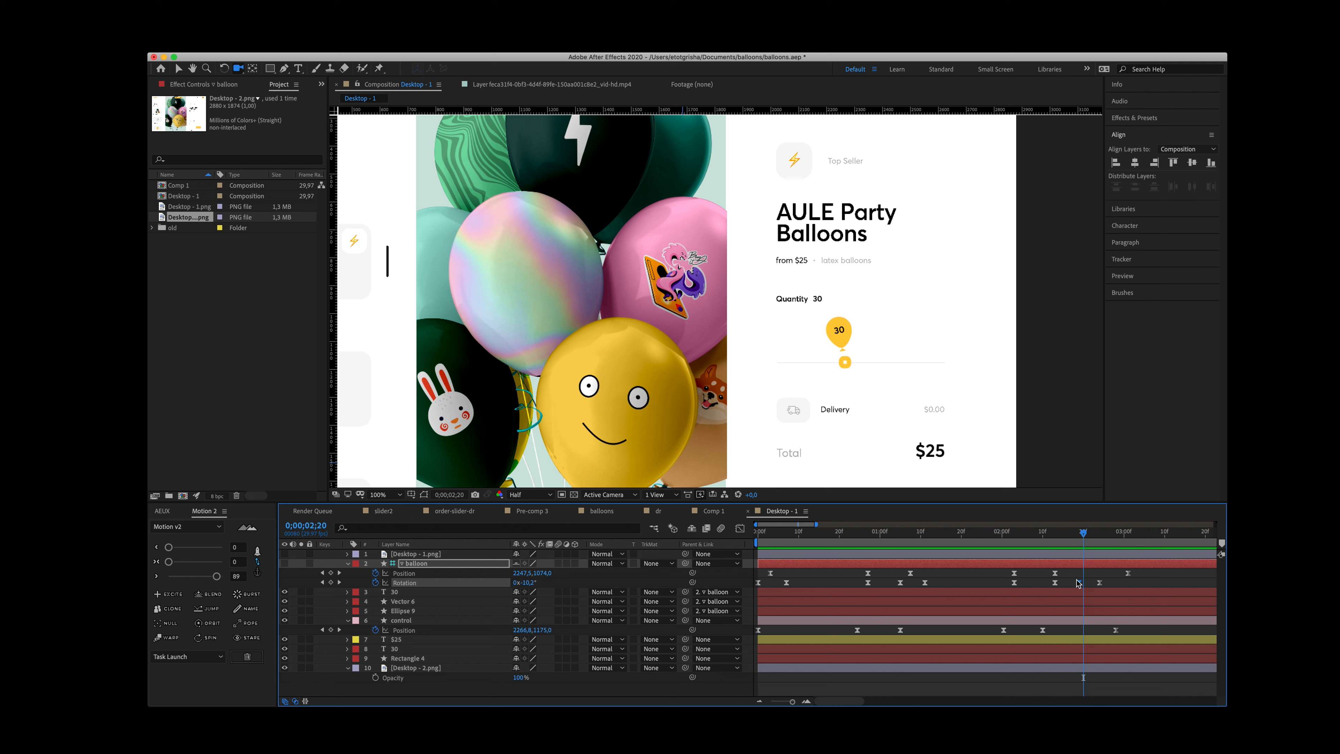
left_click_drag(1079, 584, 1128, 584)
left_click_drag(889, 538, 1062, 584)
key("space")
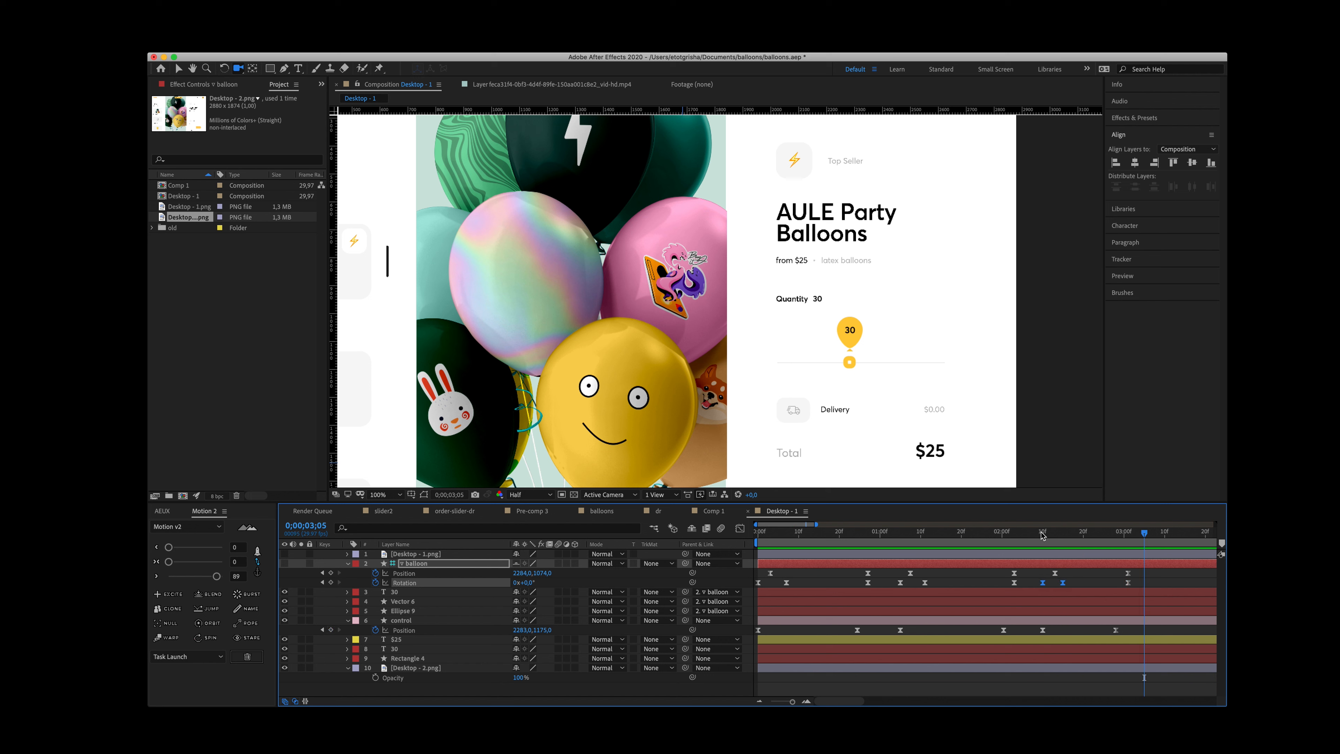
Step: Move the third tilt's peak Rotation keyframe to 0;00;02;17 and scrub through the tilt to check it
left_click_drag(1064, 588, 1072, 585)
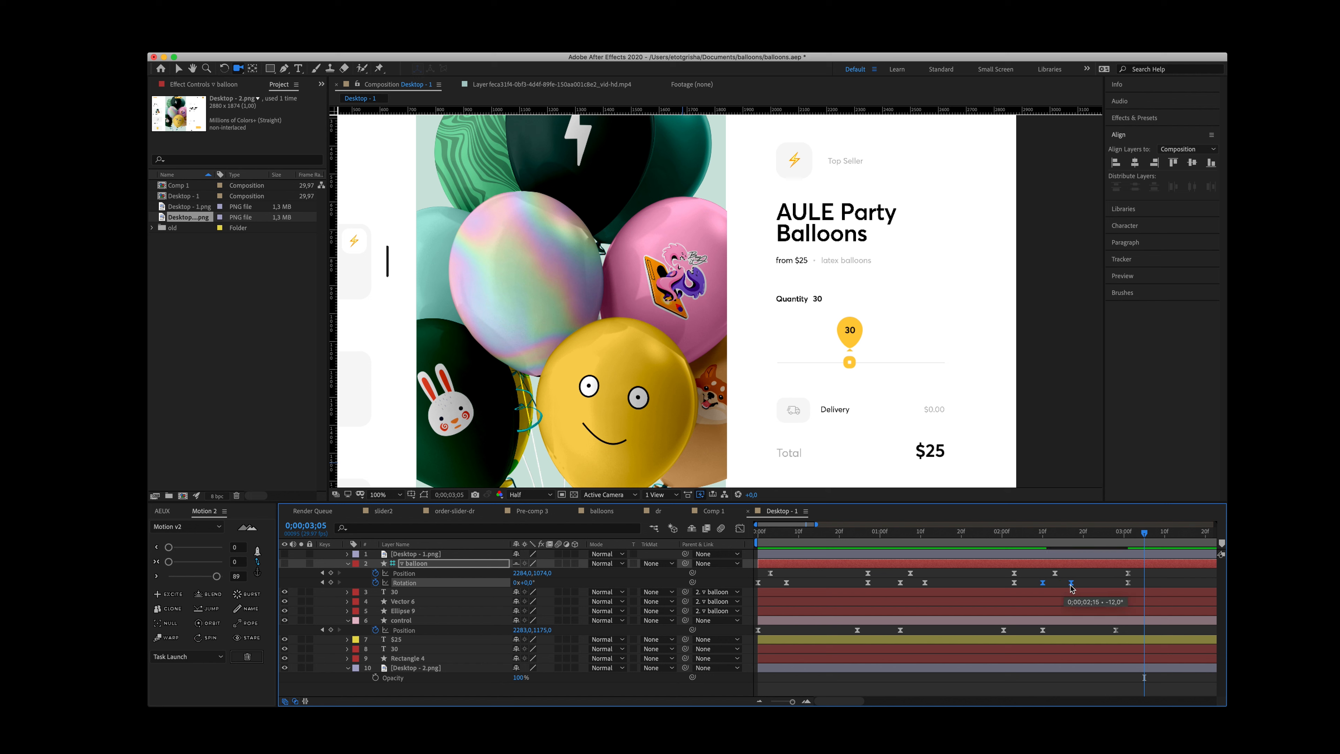
left_click(1040, 535)
left_click_drag(1040, 535, 1072, 537)
left_click(1078, 582)
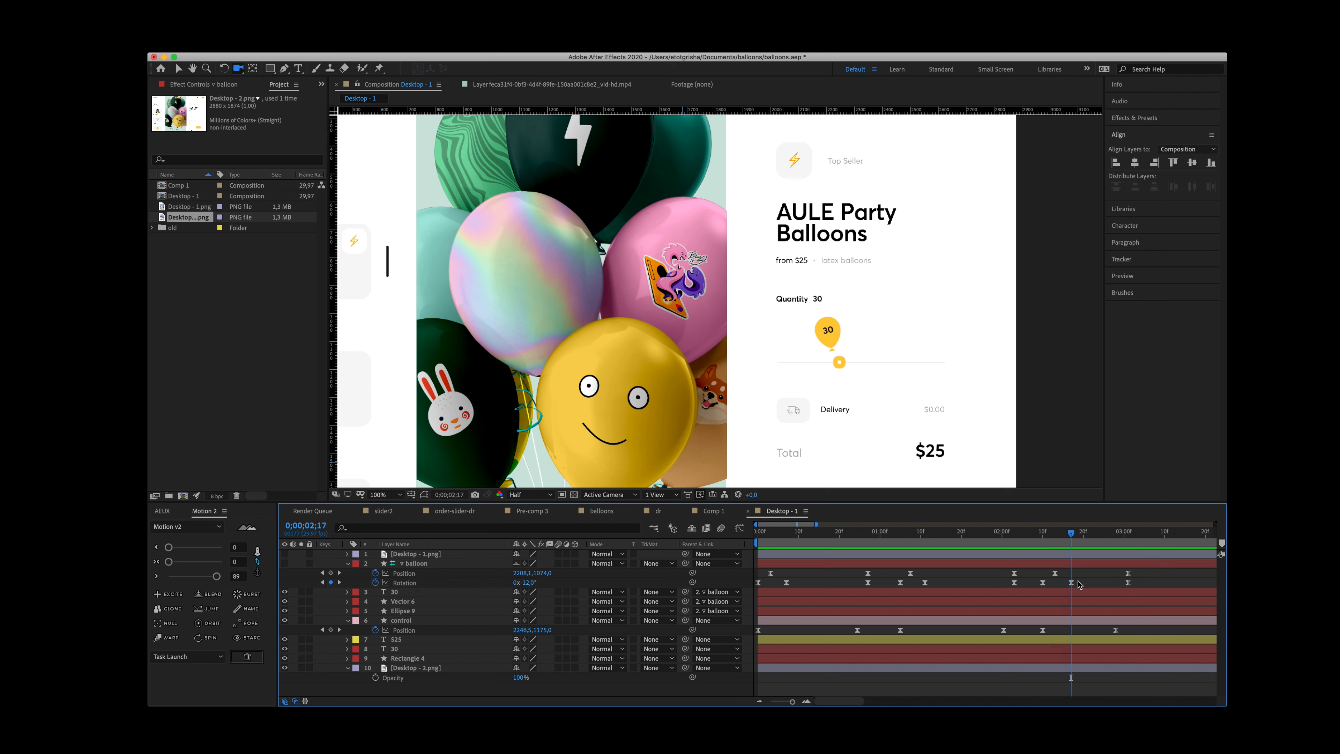
Step: Move the third tilt's peak Rotation keyframe to 0;00;02;16, set its value to -24°, and preview the move
left_click_drag(1072, 583, 1067, 585)
left_click(1067, 534)
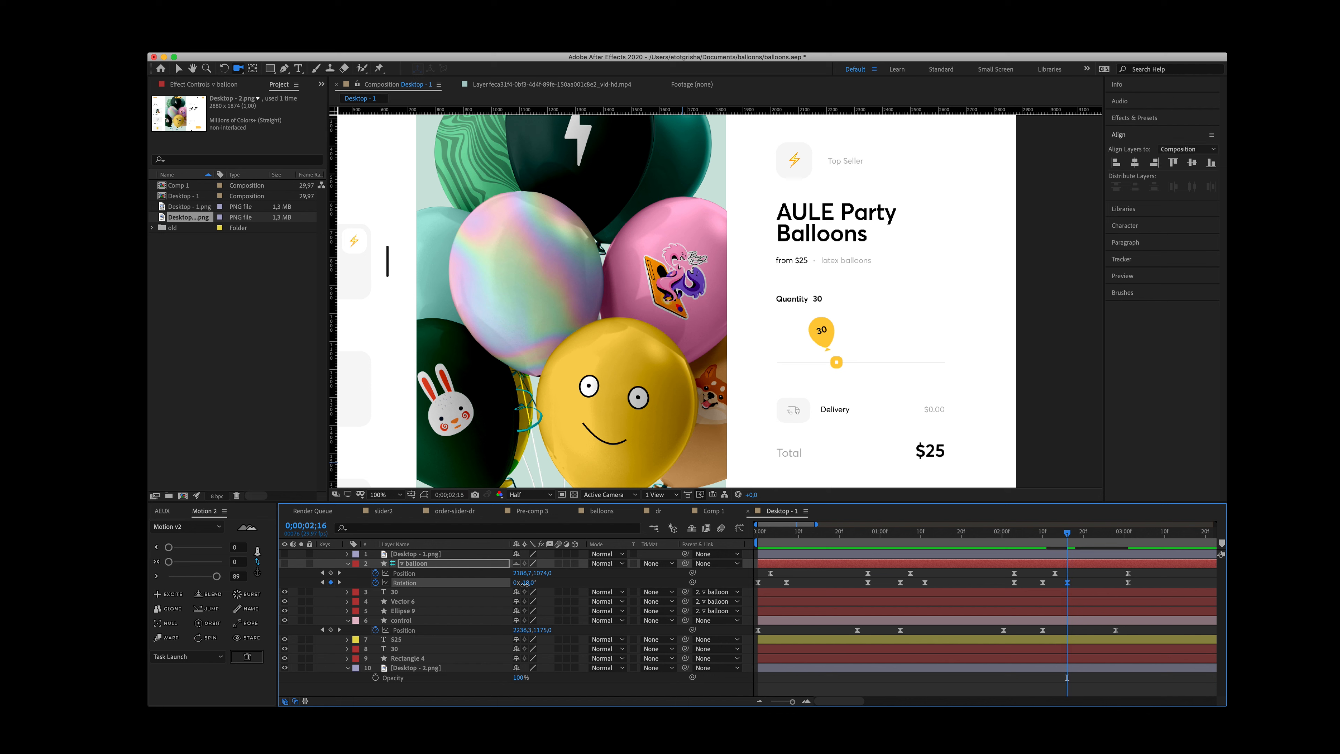
left_click_drag(523, 583, 523, 584)
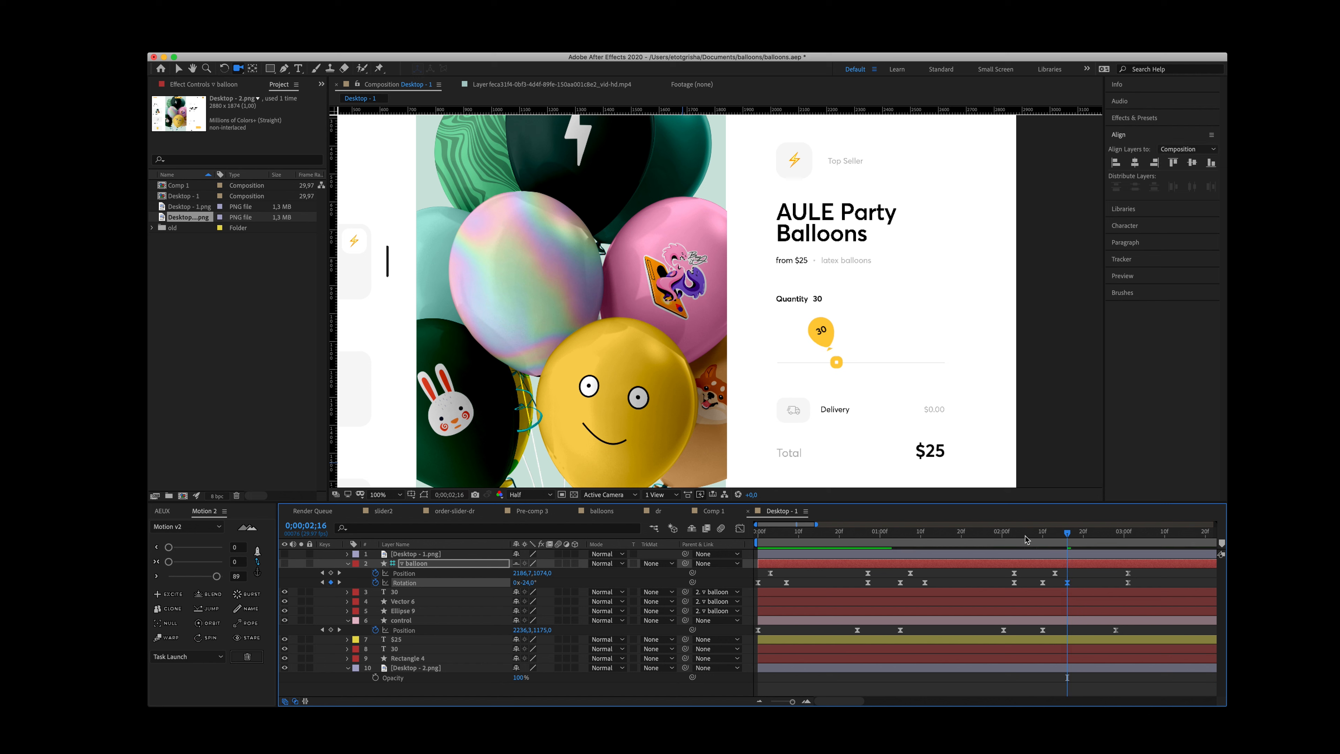
mouse_move(1025, 539)
left_mouse_down()
mouse_move(1046, 536)
mouse_move(1014, 537)
left_mouse_up()
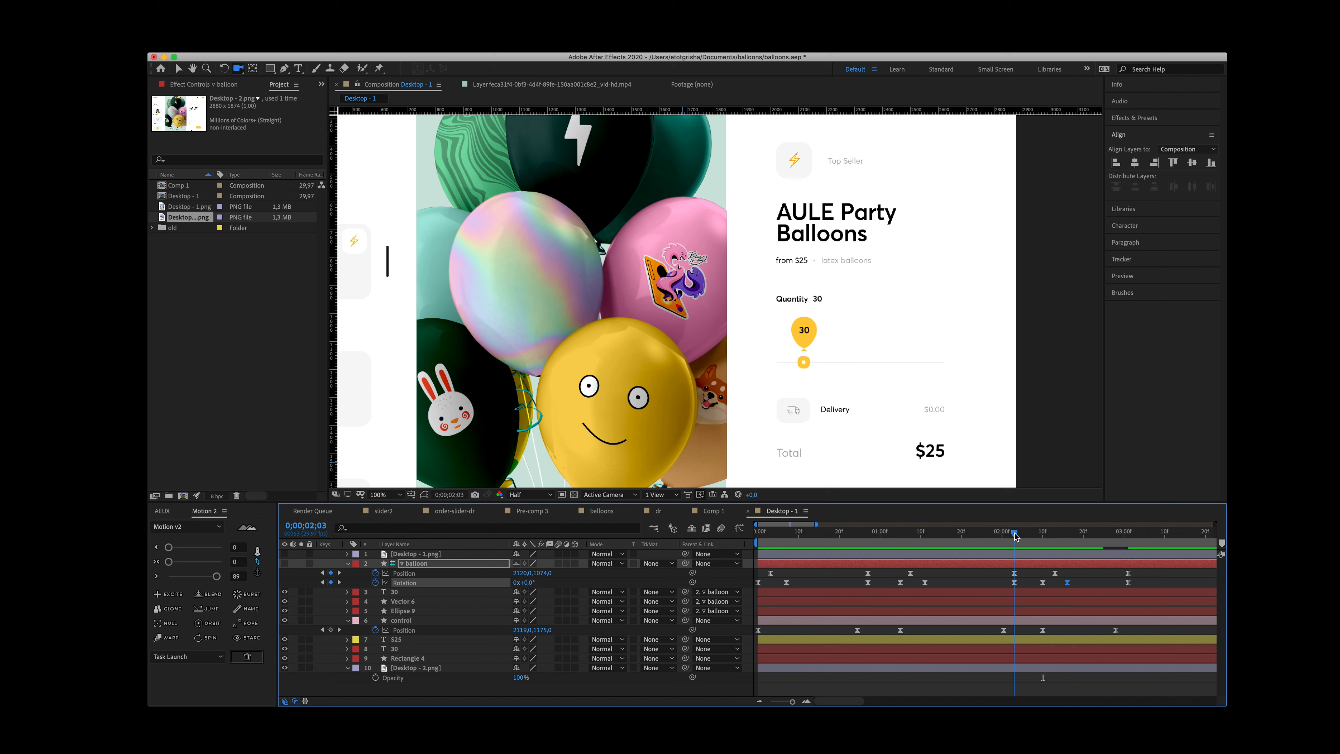
key("space")
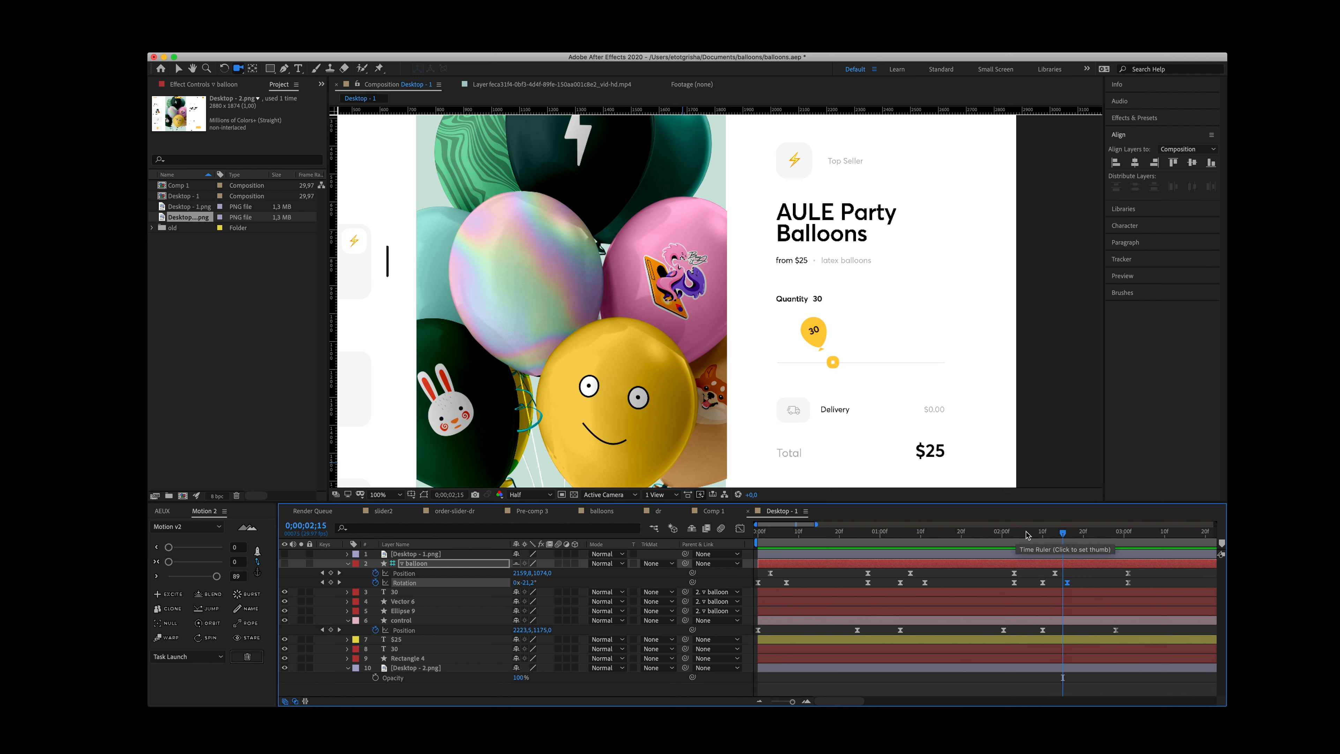
Step: Try the third tilt's peak Rotation keyframe at 0;00;02;14 and preview the third move
left_click_drag(1042, 537, 1060, 537)
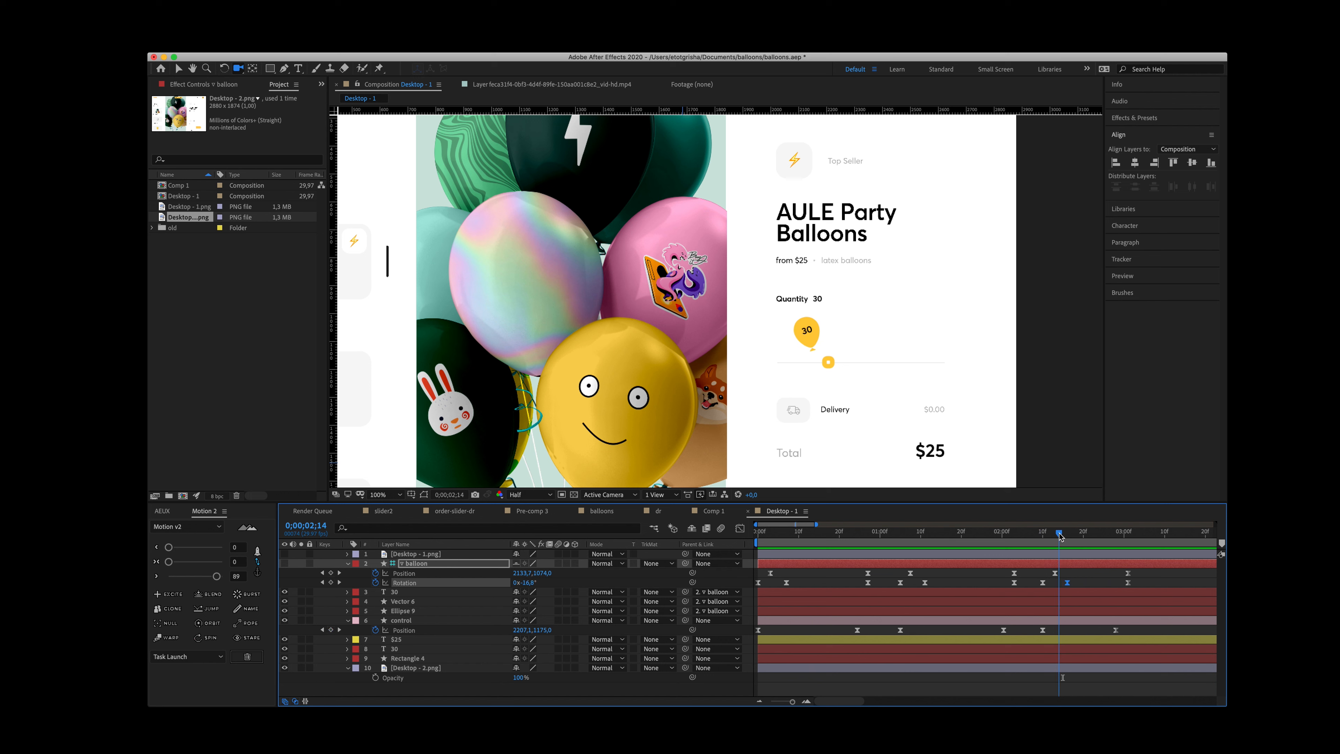
left_click_drag(1067, 582, 1060, 583)
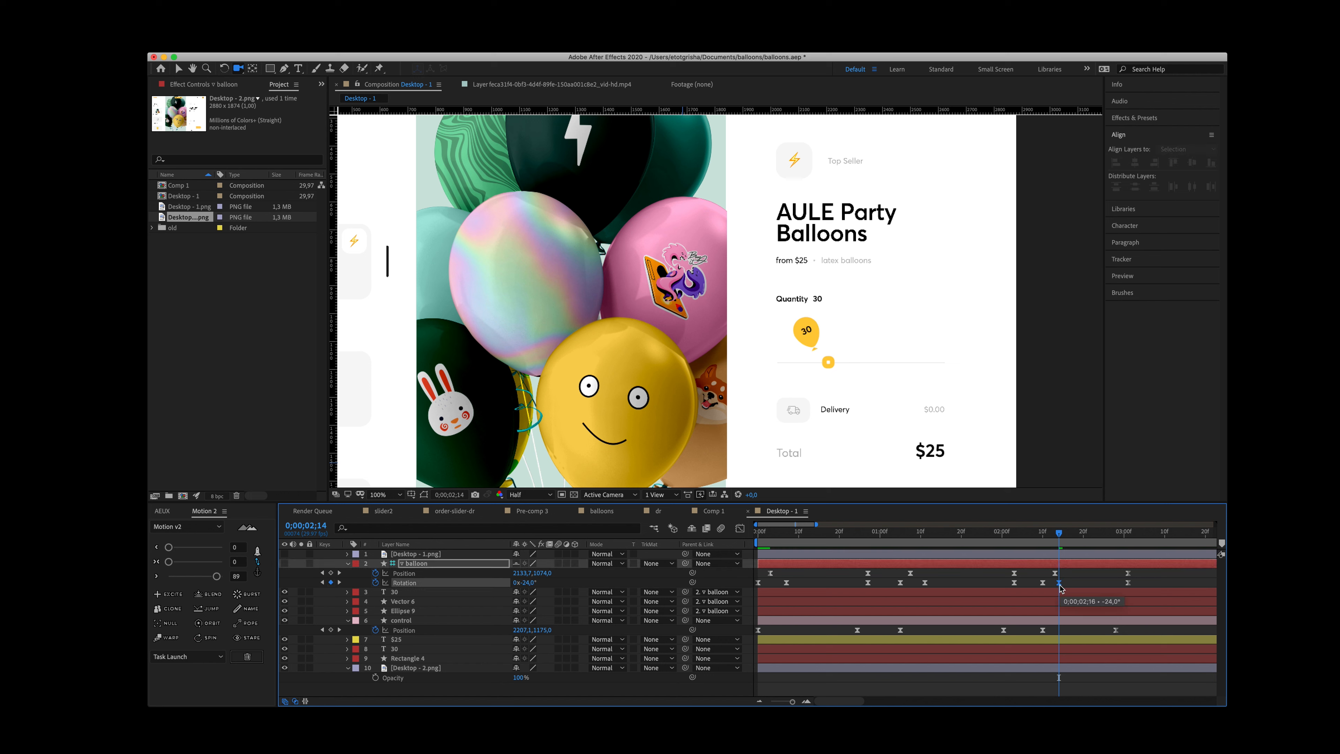
left_click(1040, 535)
key("space")
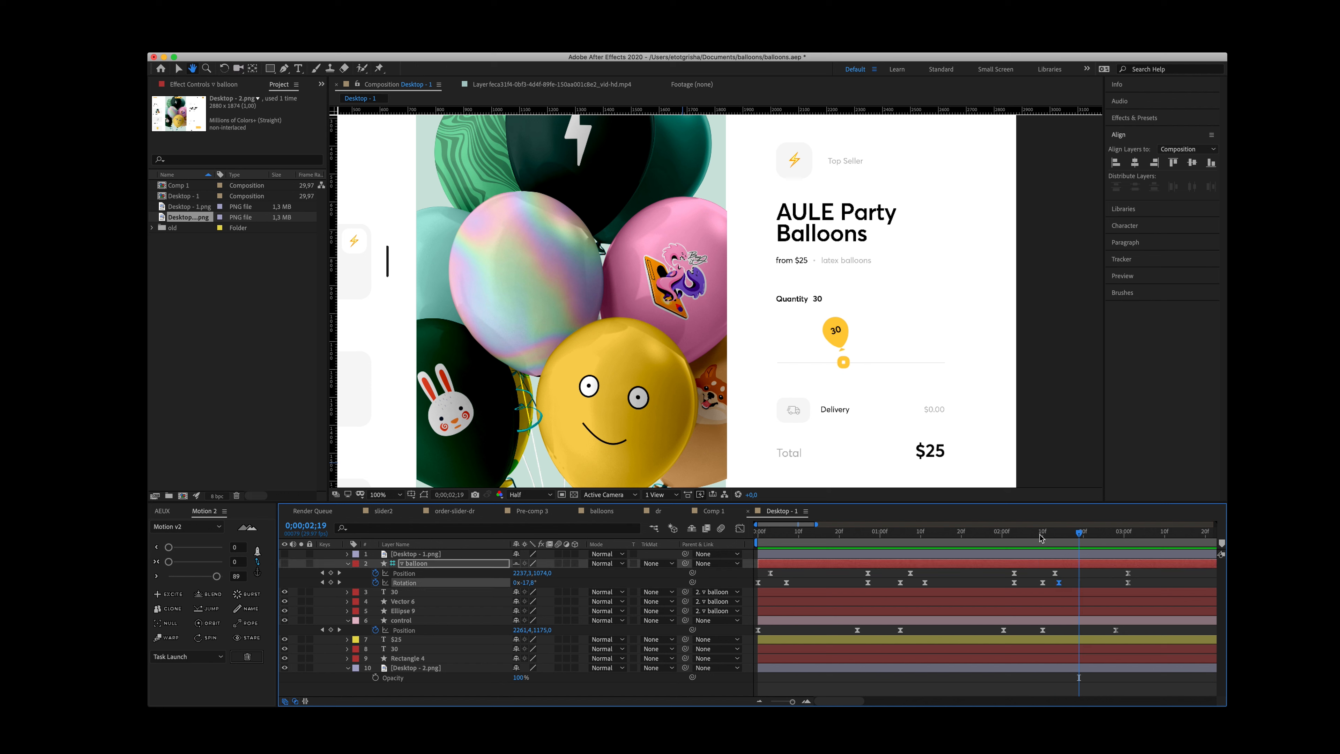
key("space")
key("space")
key("space")
left_click(1064, 585)
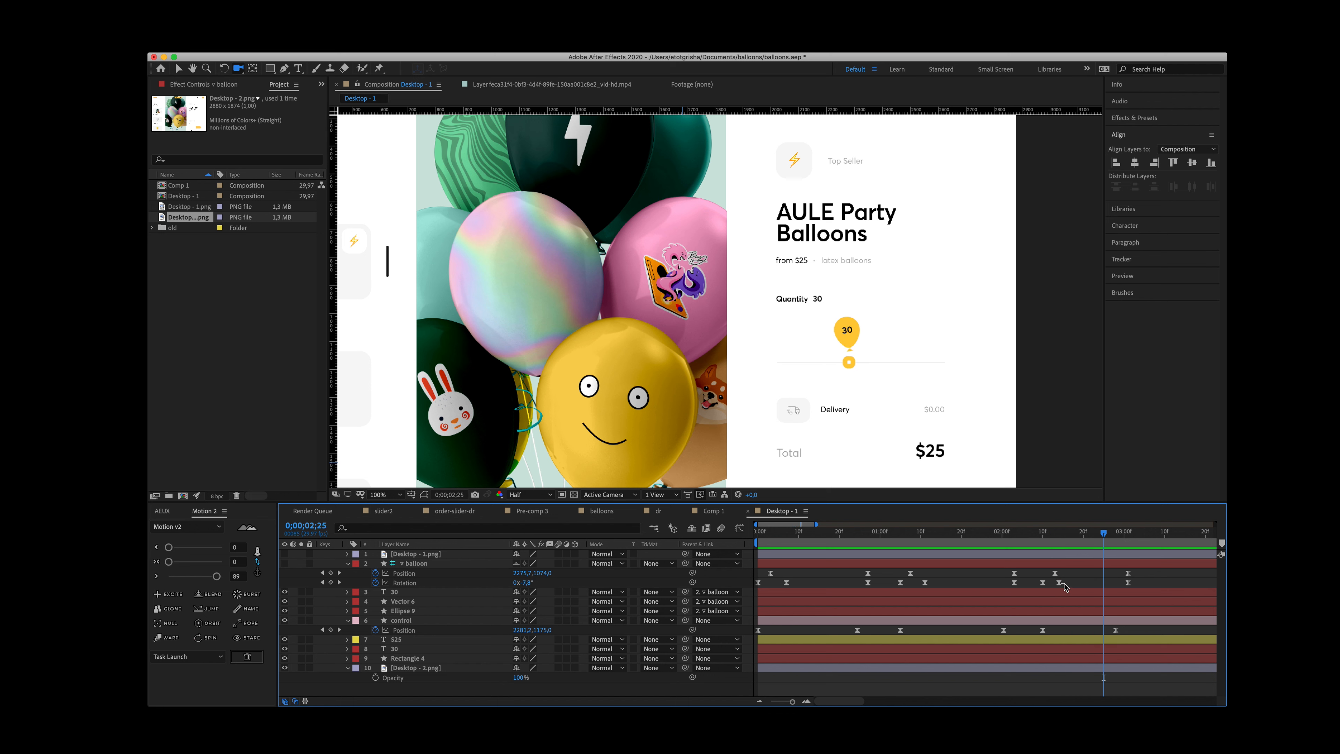
Step: Place the third tilt's peak at 0;00;02;15, reapply easing to its Rotation keyframes, and preview the animation from the start
mouse_move(1059, 583)
left_mouse_down()
mouse_move(1121, 583)
mouse_move(1039, 581)
left_mouse_up()
left_click(1038, 533)
key("space")
key("space")
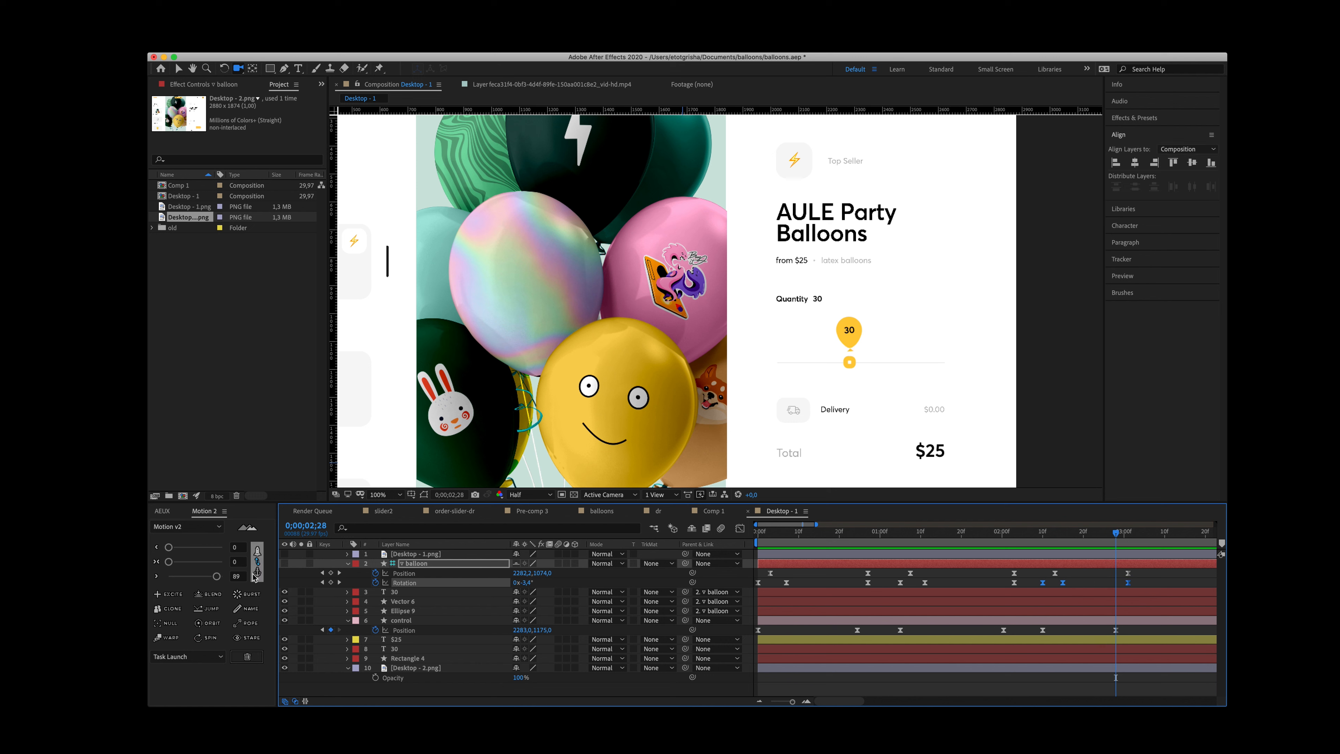
left_click(1043, 534)
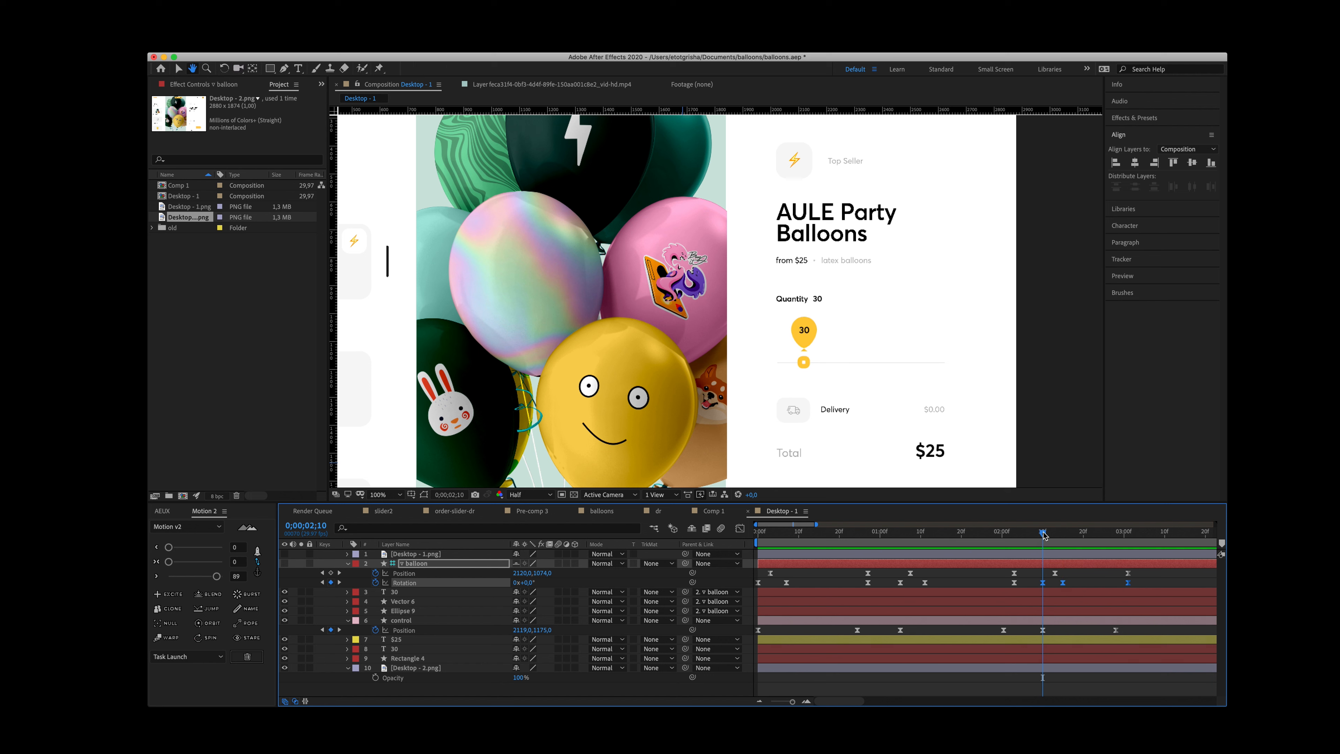
left_click_drag(1044, 533, 741, 540)
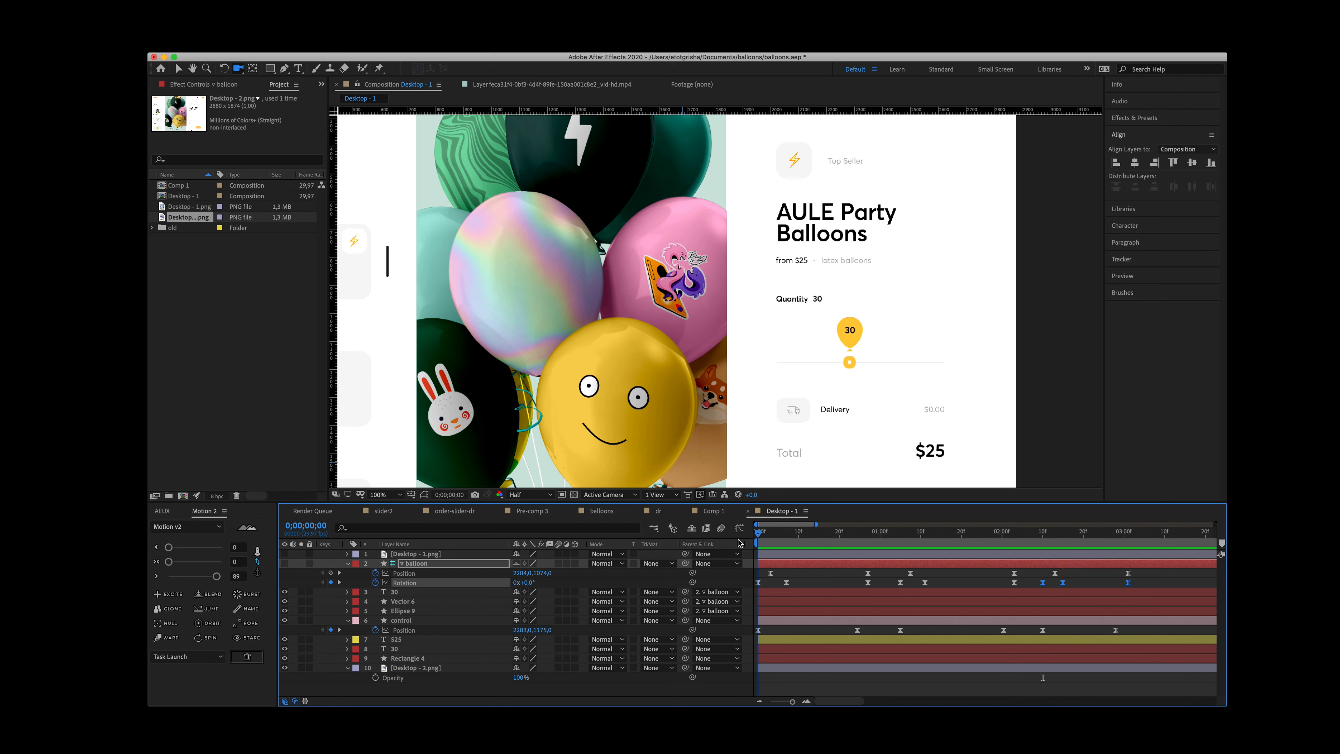
key("space")
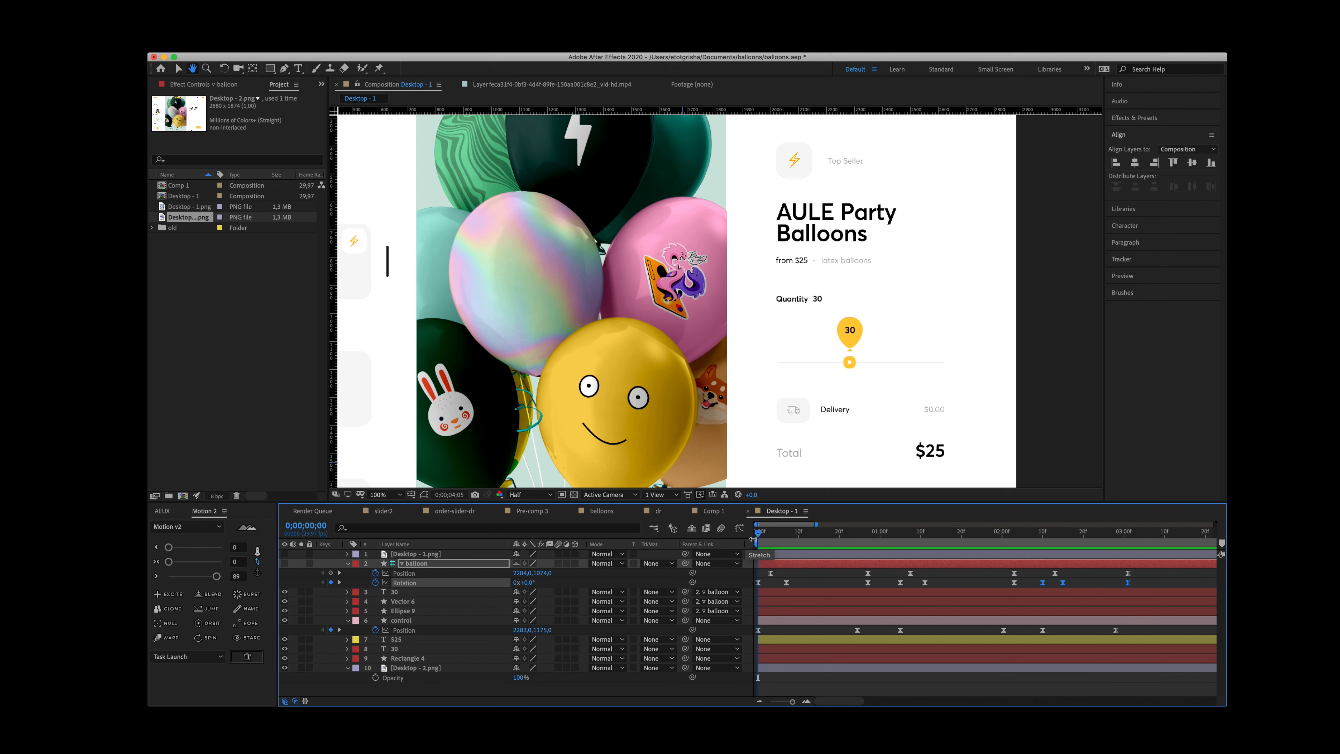
key("space")
Step: Time-stretch all balloon and control keyframes proportionally so the last balloon keyframe falls at about 0;00;04;00
key("minus")
key("minus")
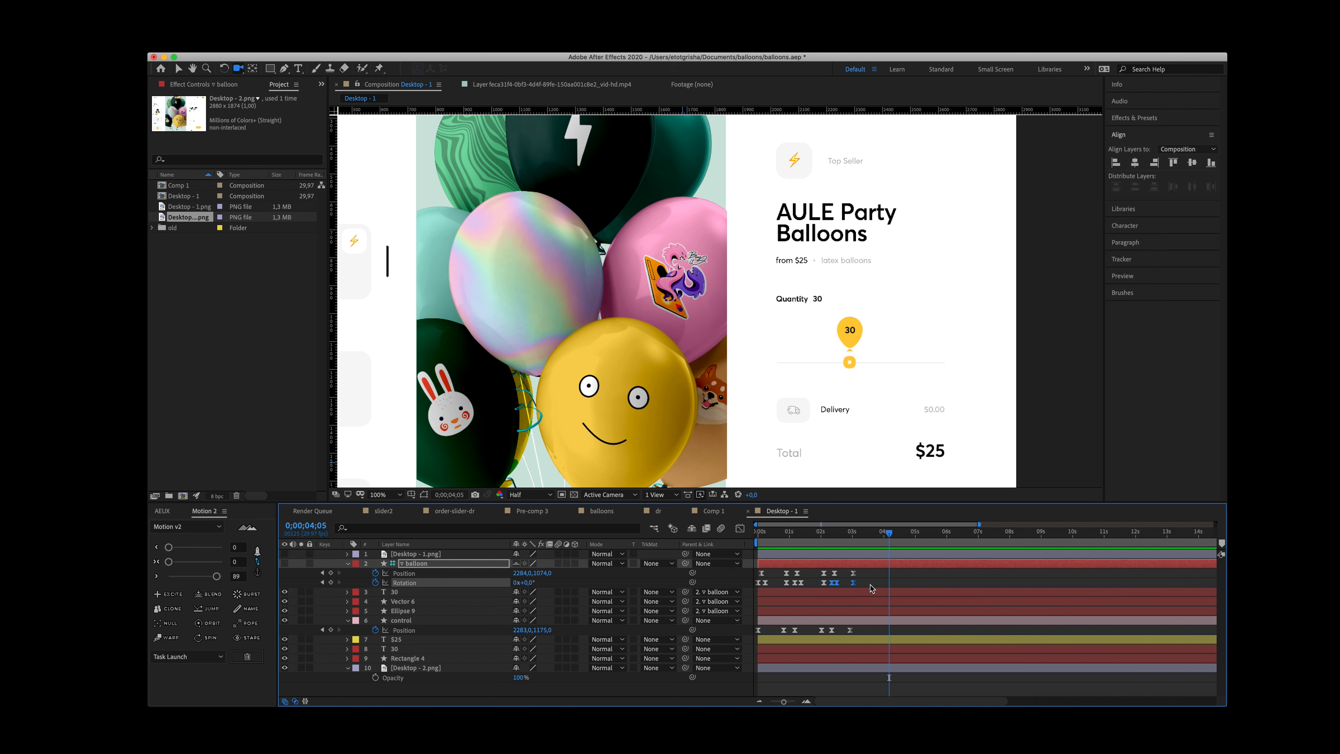
left_click_drag(863, 570, 738, 635)
left_click_drag(855, 577, 878, 577)
key("equal")
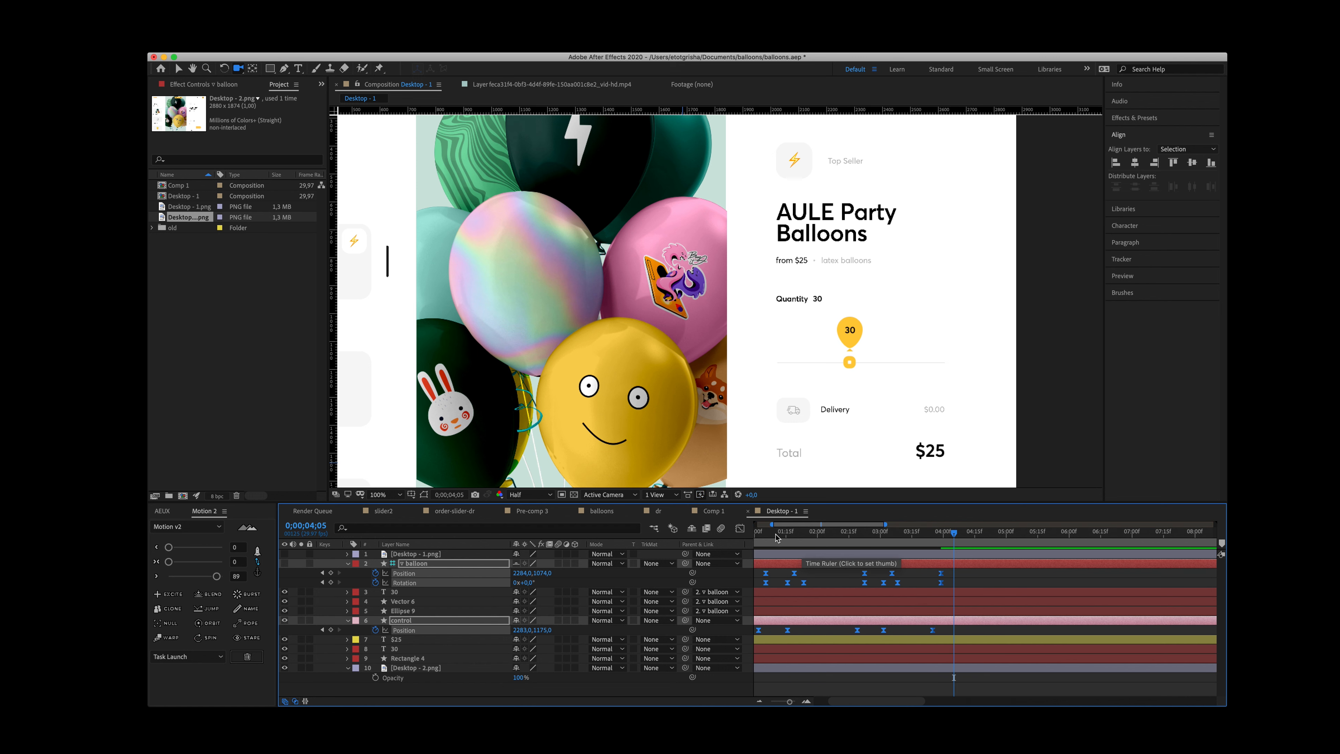
Step: Reapply the 89 easing to the stretched balloon and control keyframes and preview the animation from the start
key("Home")
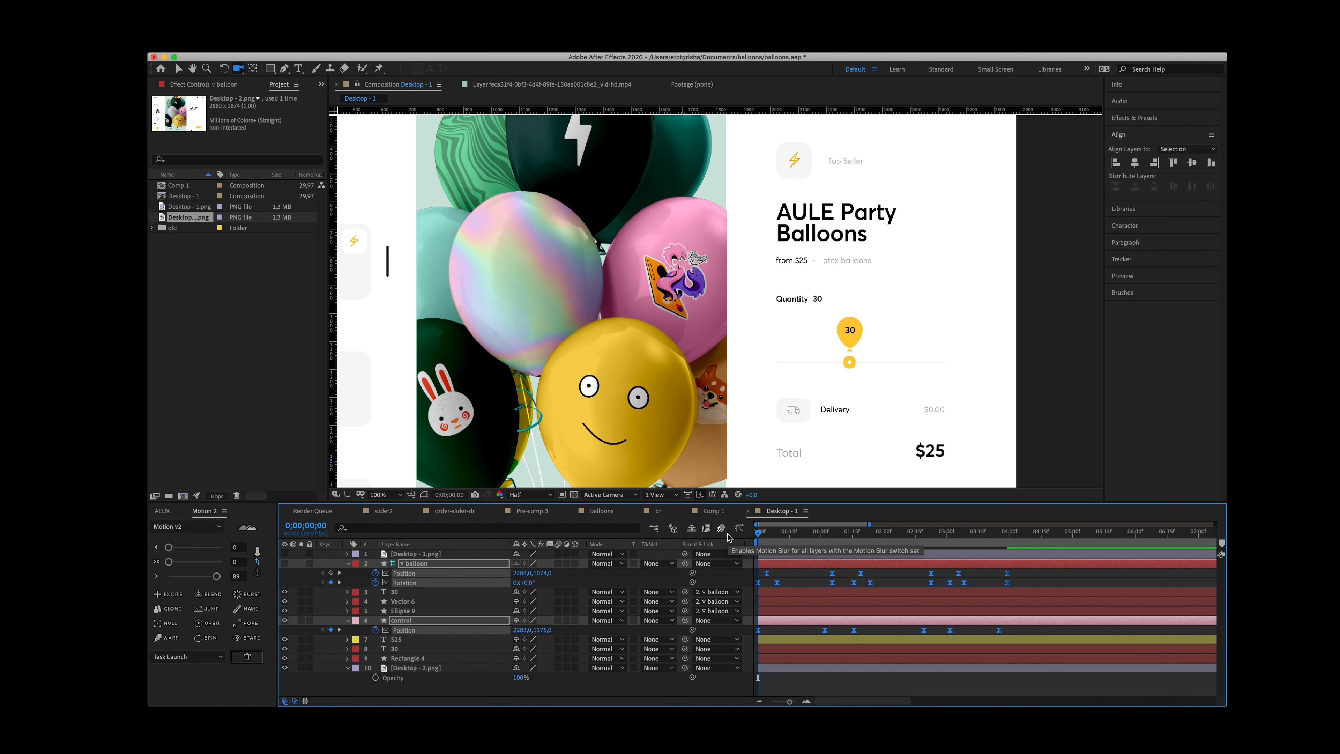
key("space")
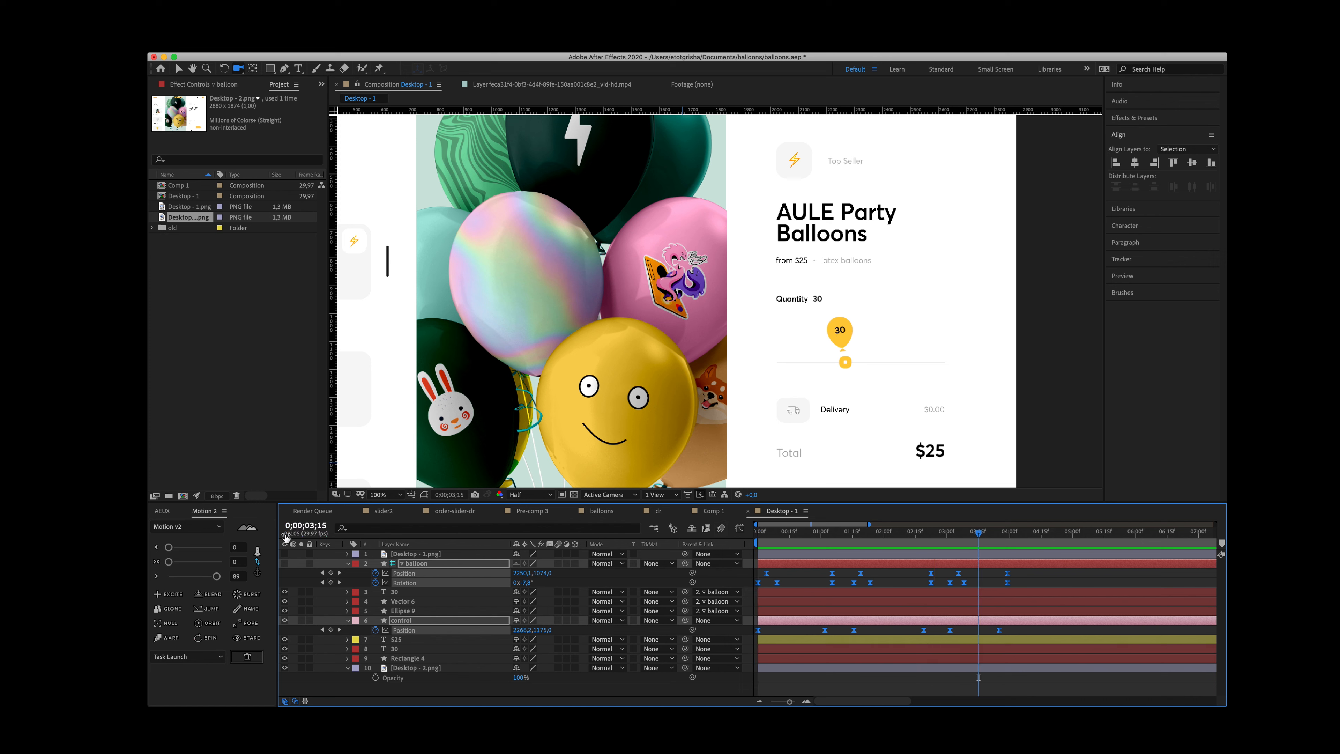
left_click(220, 578)
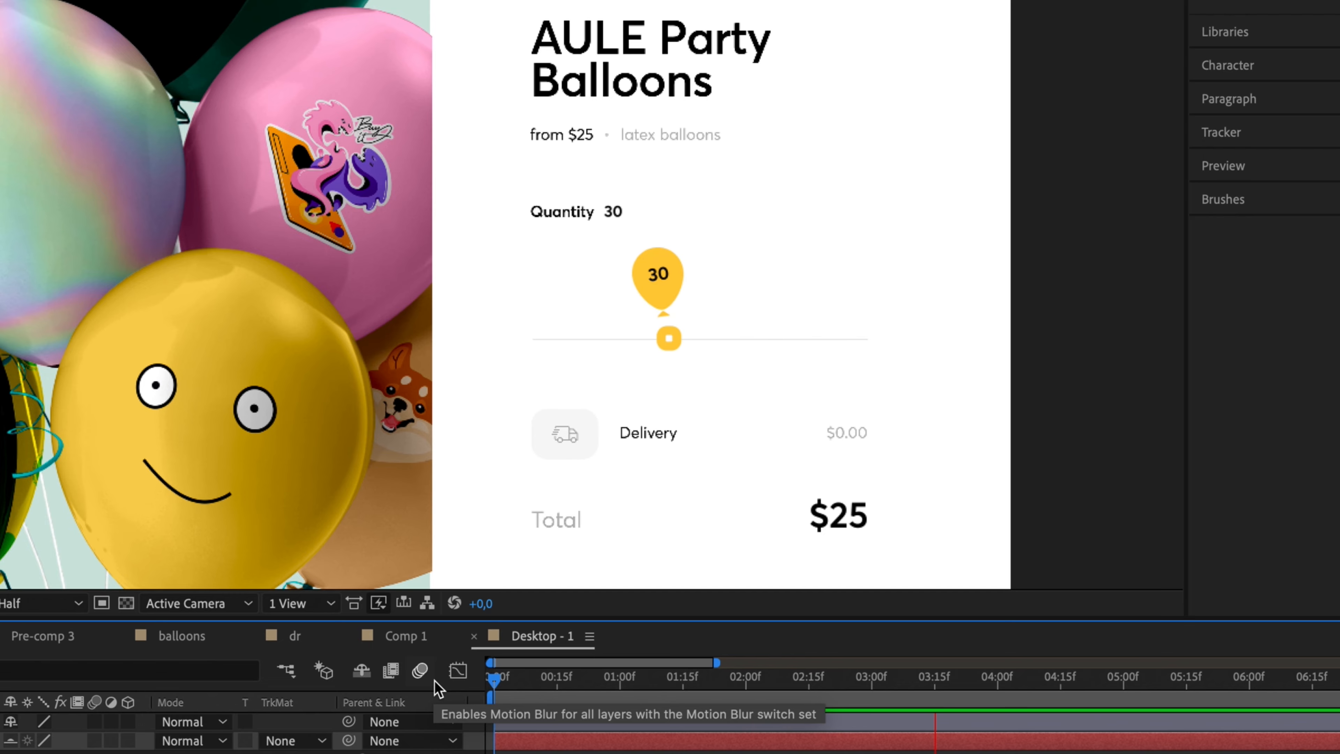
key("space")
Step: Time-stretch only the third move's balloon and control keyframes so the balloon's last keyframe falls at about 0;00;04;07, and preview it
mouse_move(1262, 618)
left_mouse_down()
mouse_move(1047, 739)
mouse_move(1249, 623)
mouse_move(1276, 623)
left_mouse_up()
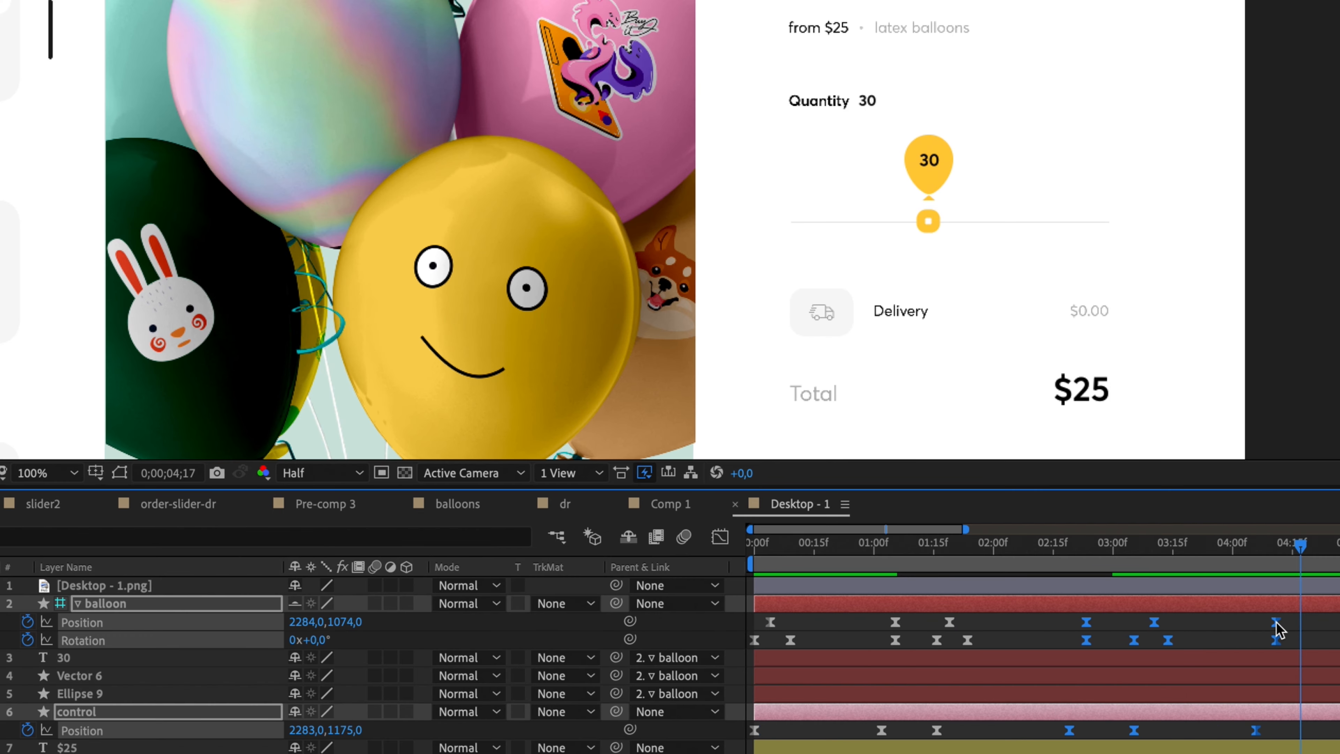
left_click_drag(1188, 606, 1066, 546)
key("super+v")
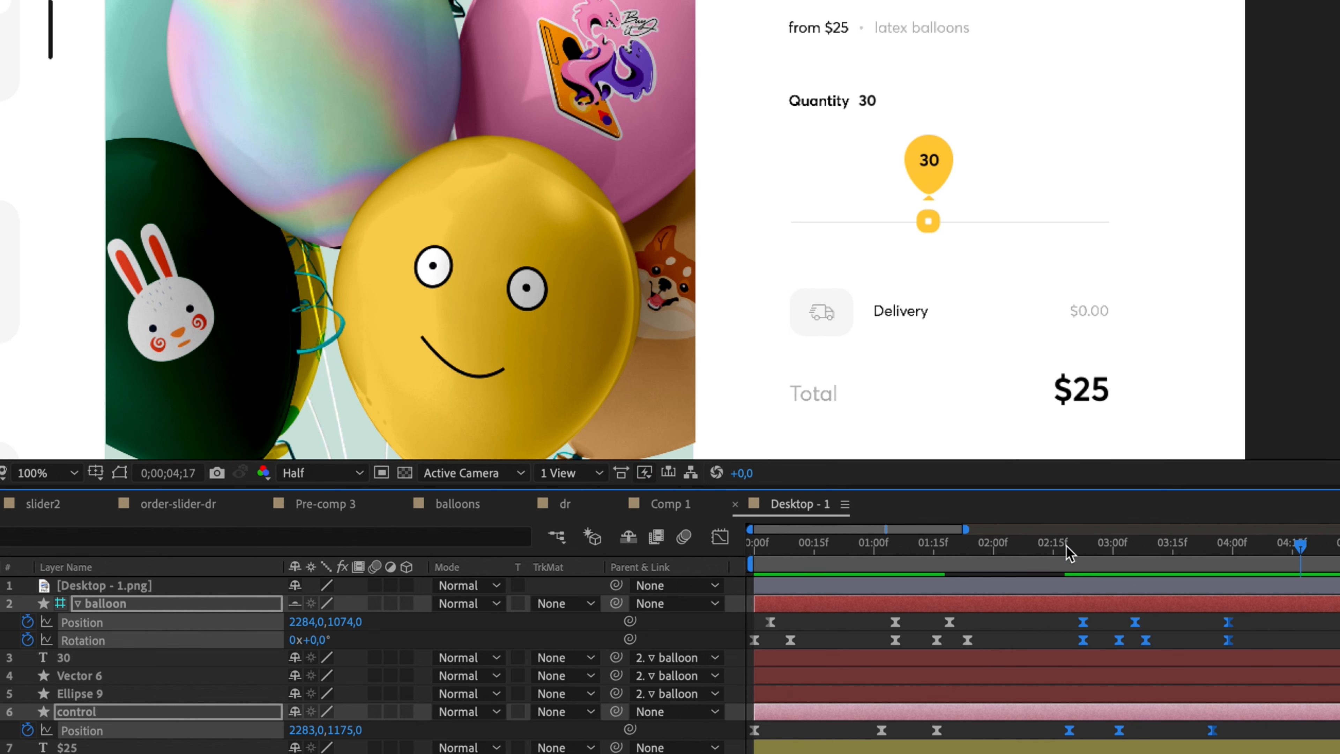
left_click_drag(1228, 623, 1260, 621)
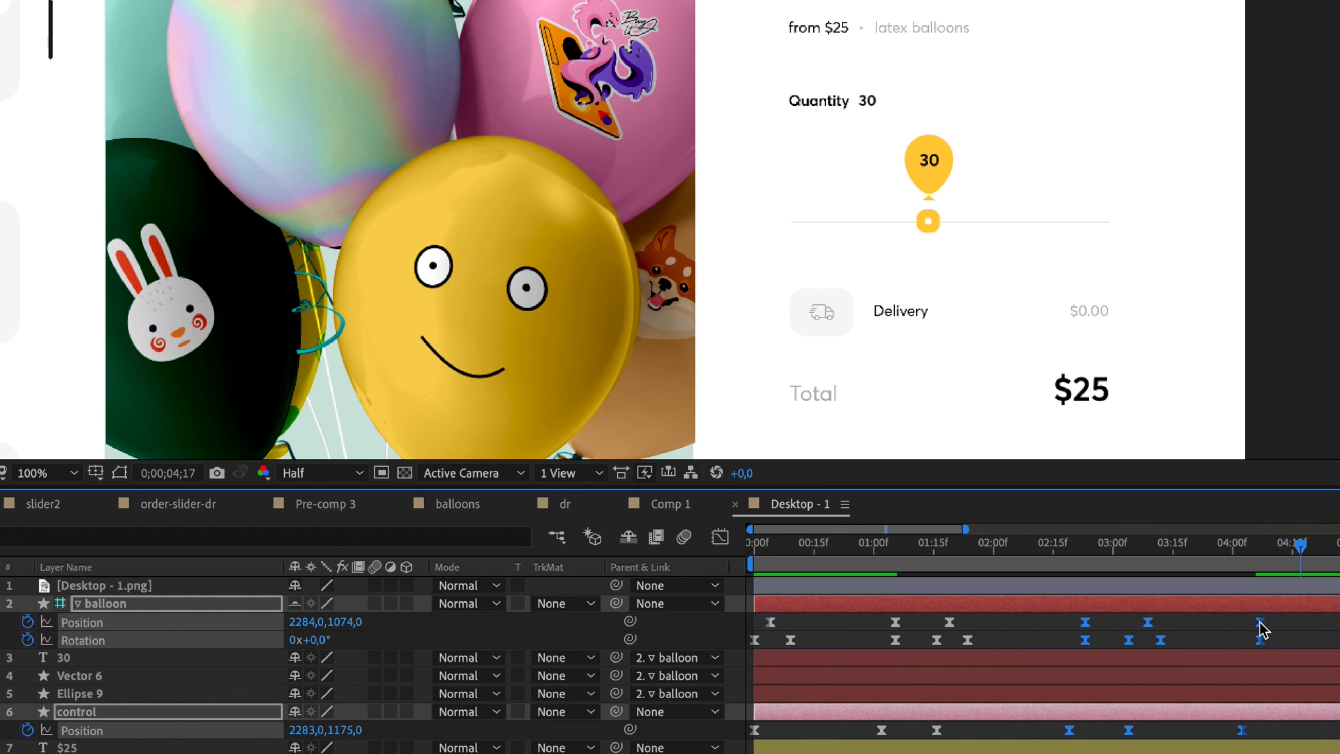
left_click(1067, 553)
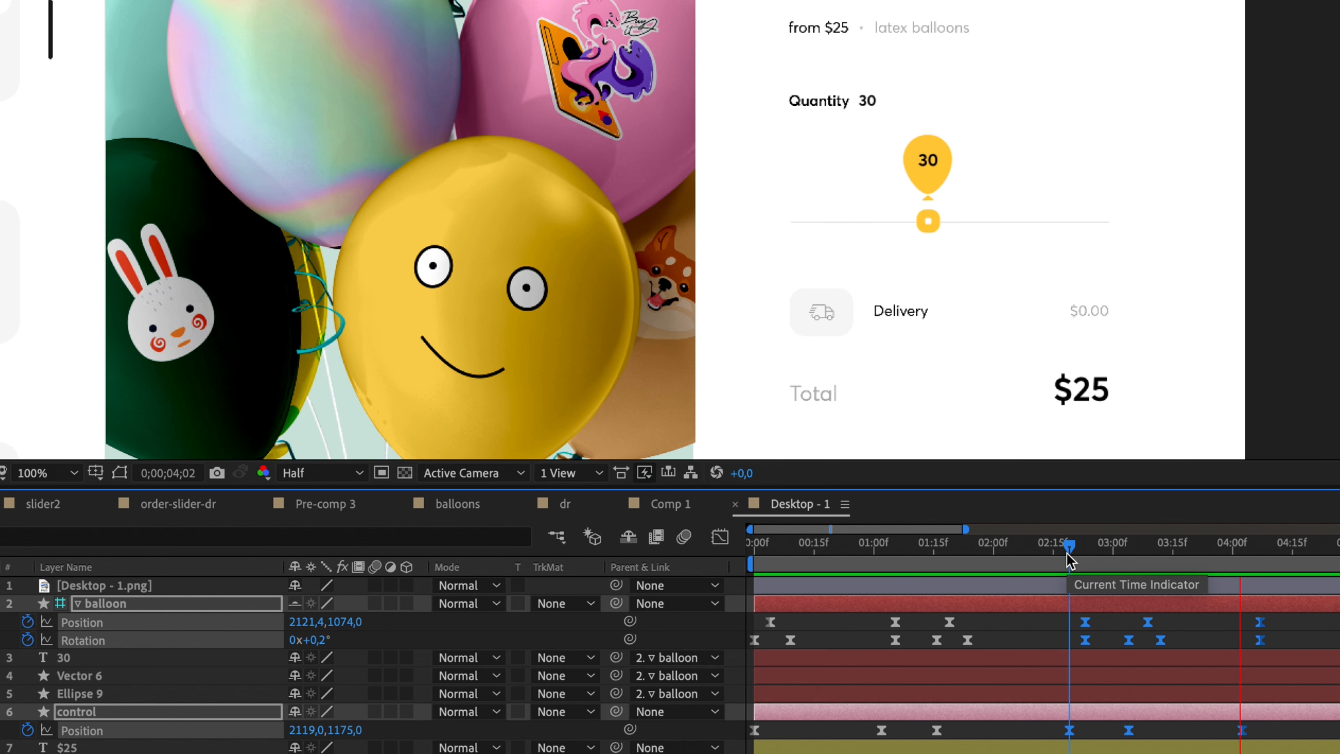
left_click_drag(1067, 553, 1248, 549)
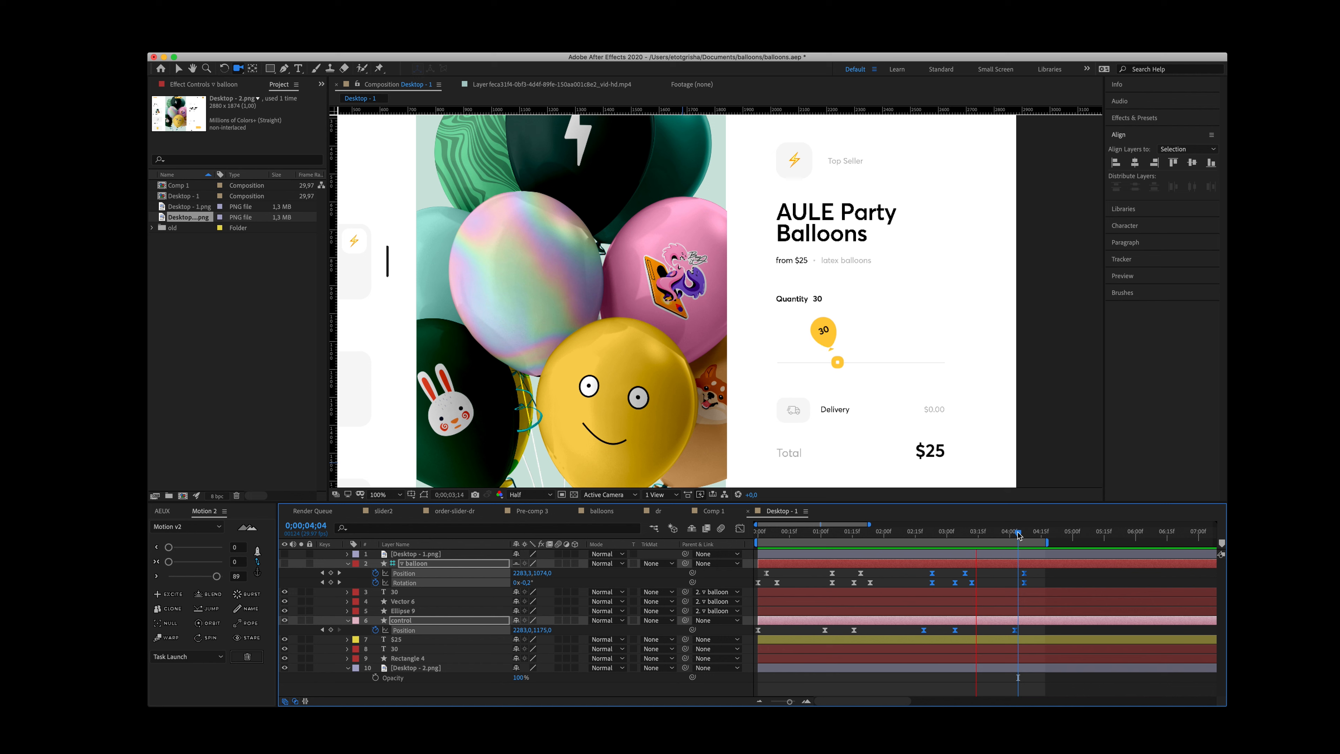
key("space")
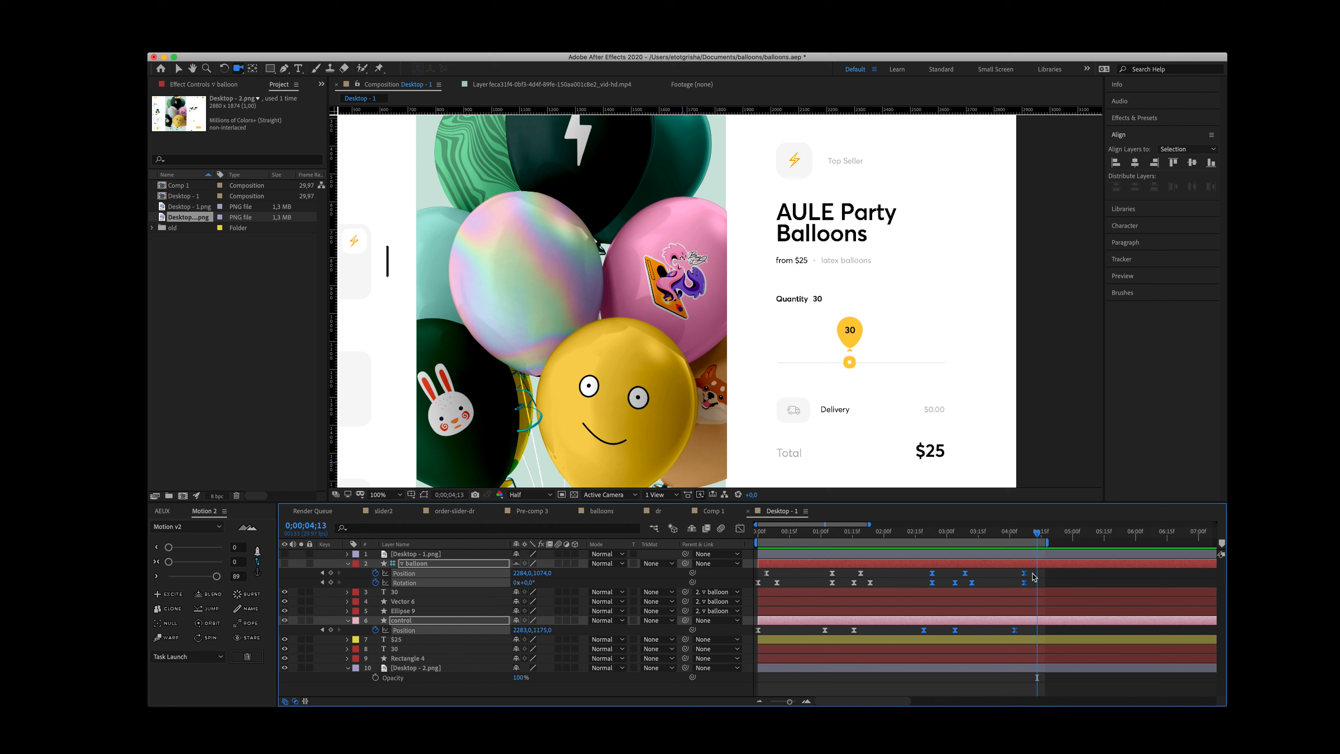
Step: Extend the work area to about 0;00;06;00 and shift all balloon and control keyframes to start at about 0;00;01;05
left_click_drag(1049, 543, 1136, 543)
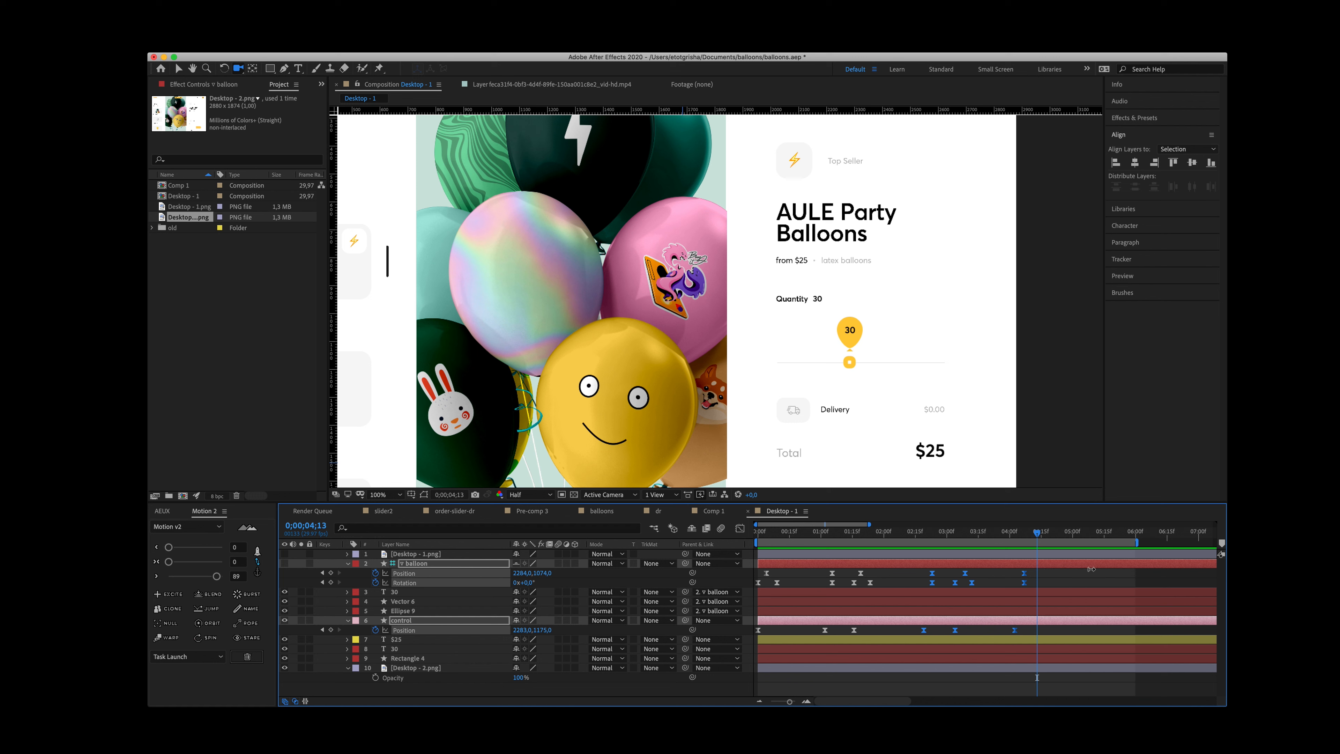
left_click_drag(1054, 573, 738, 668)
left_click_drag(768, 577, 843, 578)
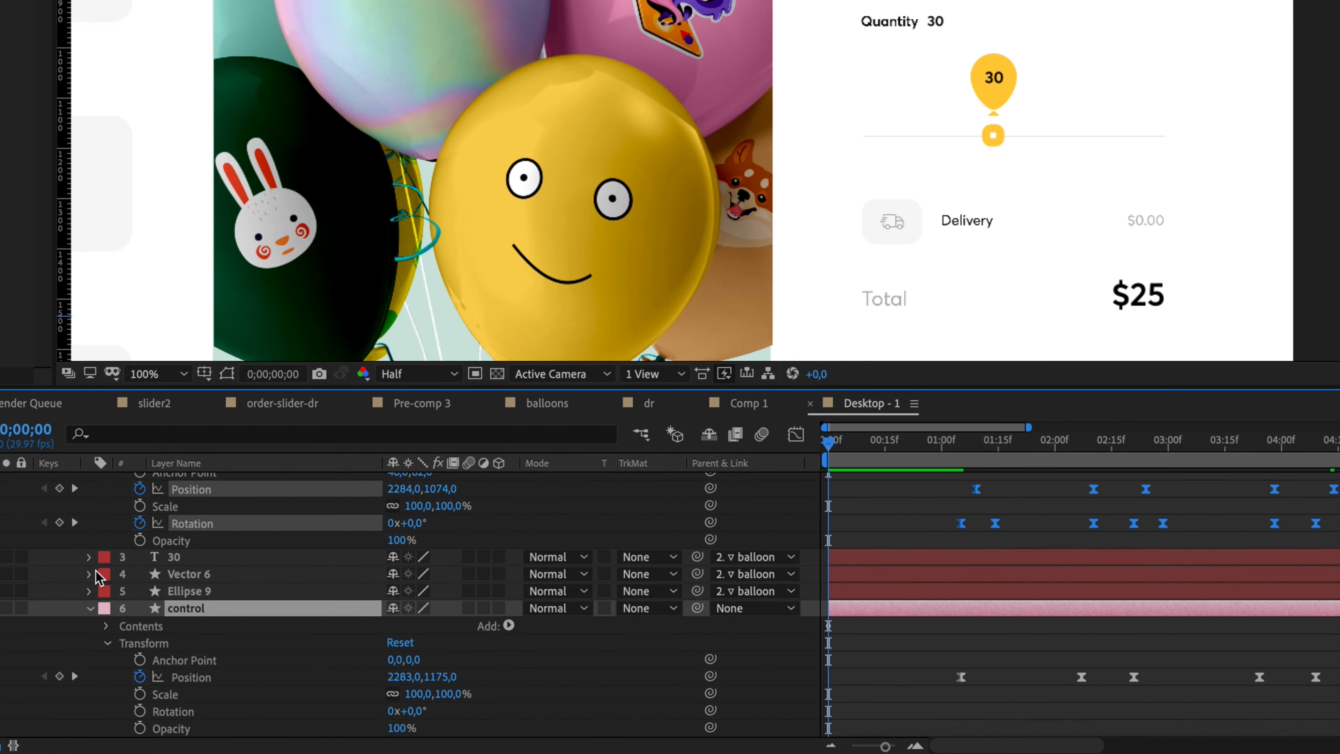
Step: Add starting keyframes at 0;00;00;00 for the control rectangle's Size, Roundness and Stroke Width
left_click(541, 646)
left_click(106, 626)
left_click(124, 643)
left_click(142, 660)
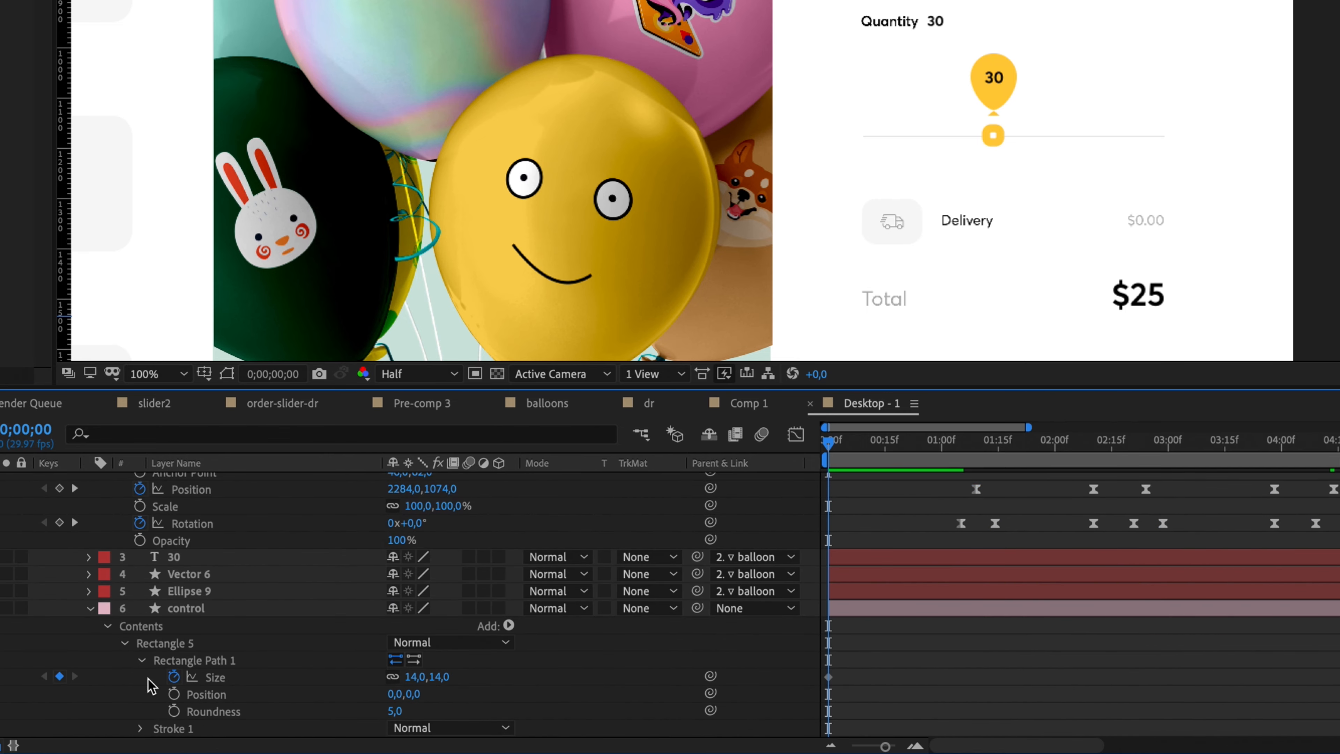
left_click(173, 711)
left_click(140, 729)
scroll(158, 676, "down", 5)
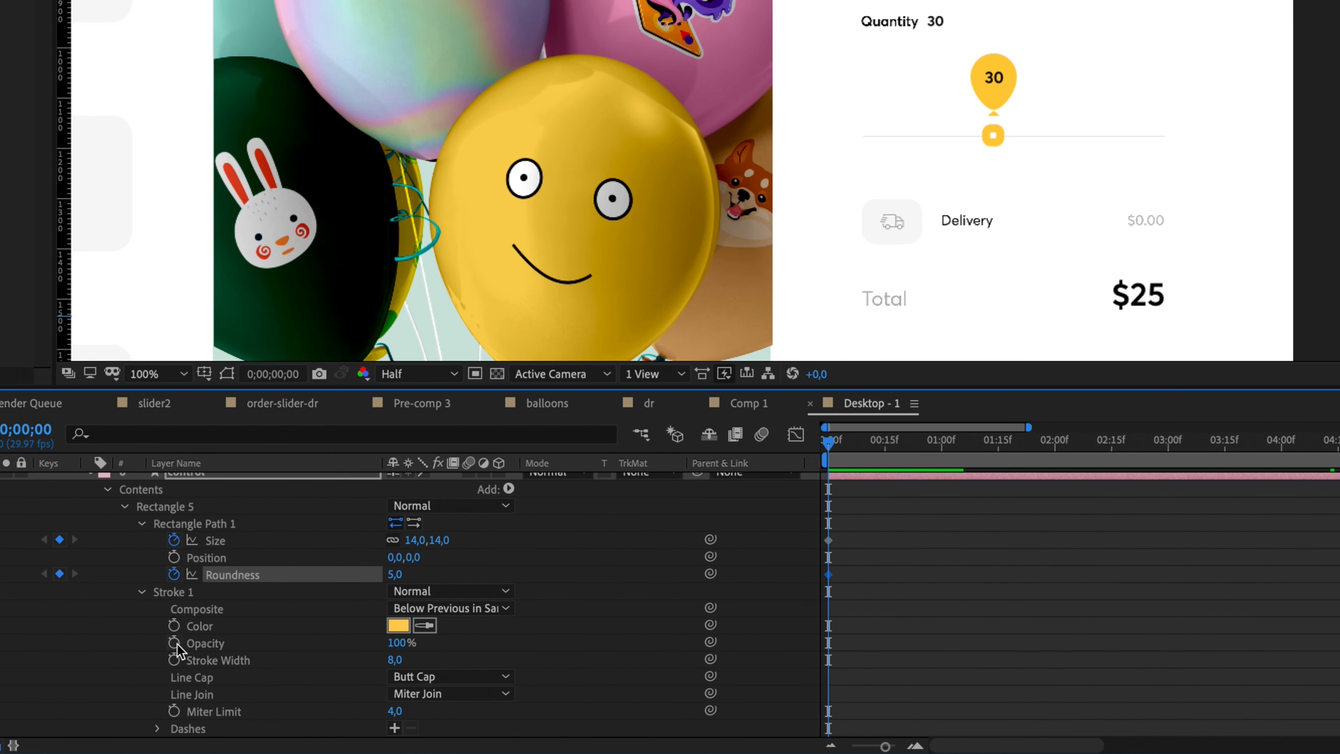
left_click(173, 660)
scroll(178, 668, "up", 1)
Step: At 0;00;00;14, keyframe the control's Stroke Width at 2, Roundness at 388 and Size at 24 by 24
left_click_drag(877, 443, 877, 446)
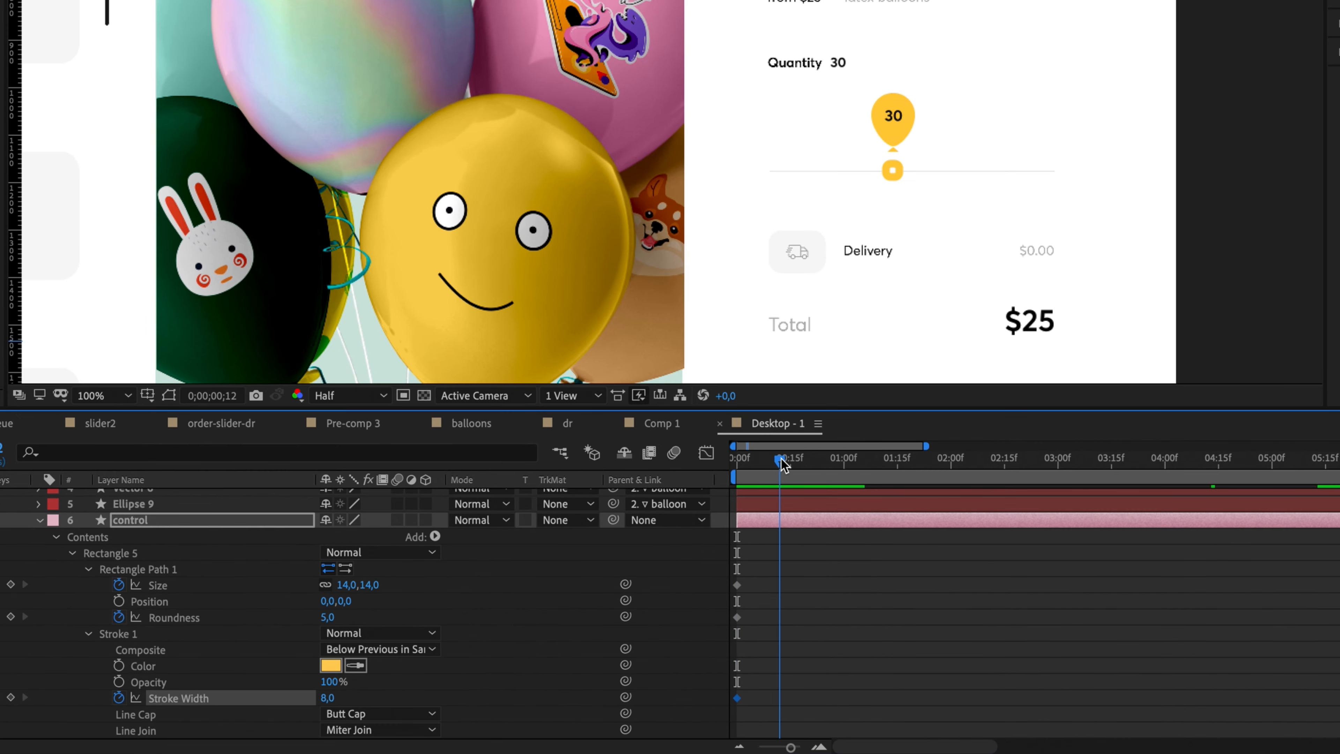
left_click_drag(784, 465, 787, 462)
left_click(327, 698)
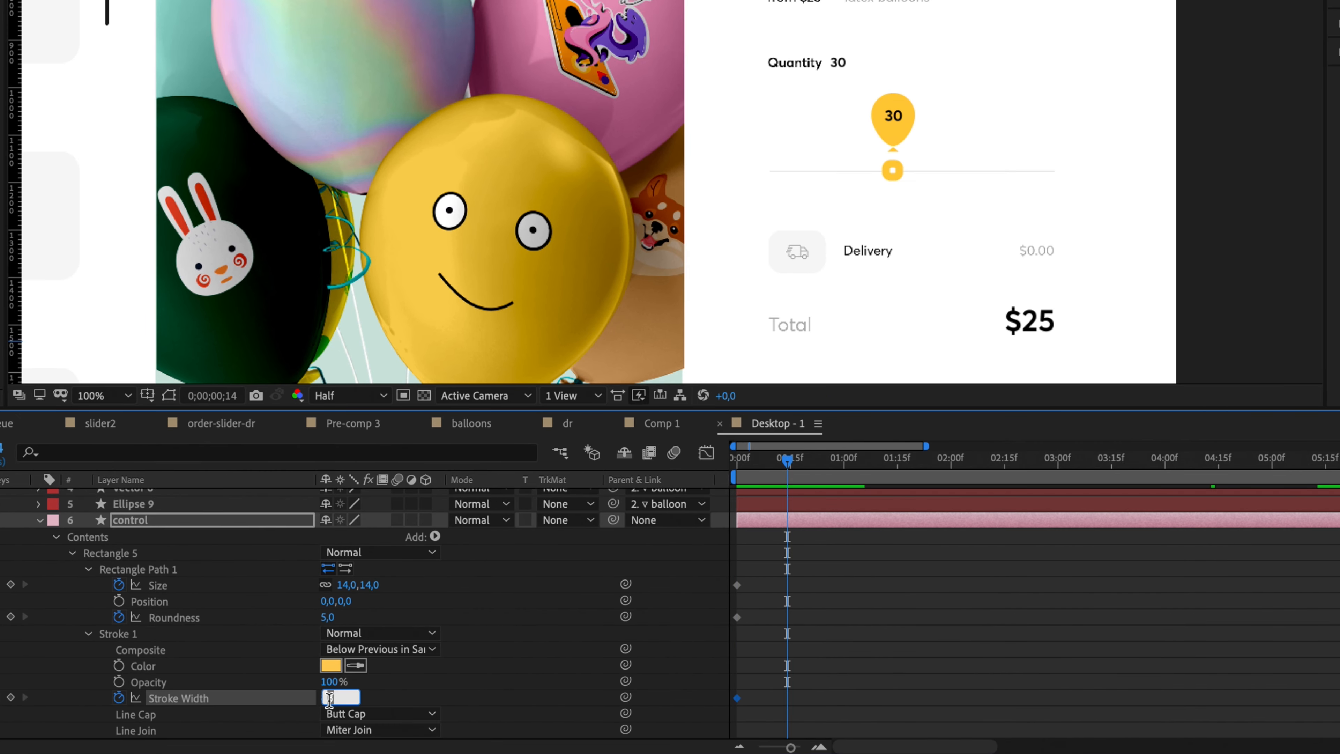
key("Return")
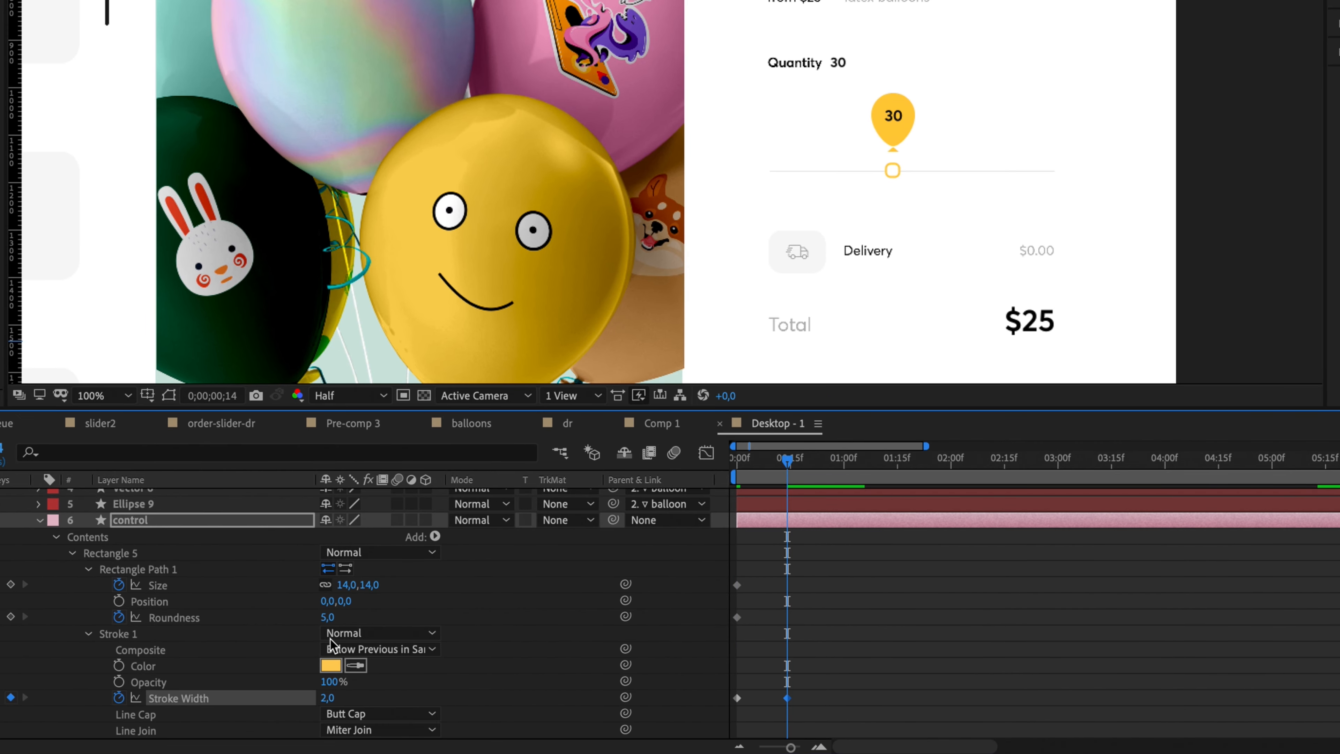
left_click_drag(328, 617, 568, 622)
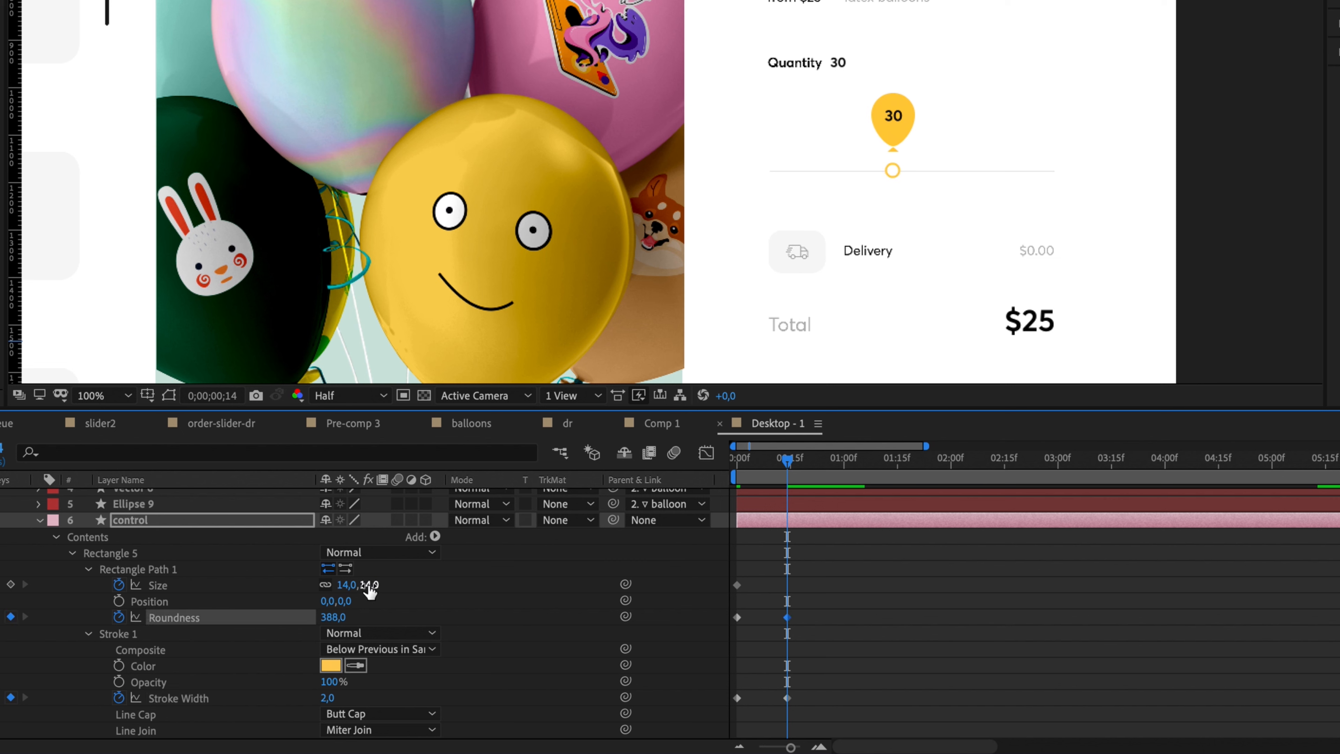
left_click(369, 586)
type("24")
key("Return")
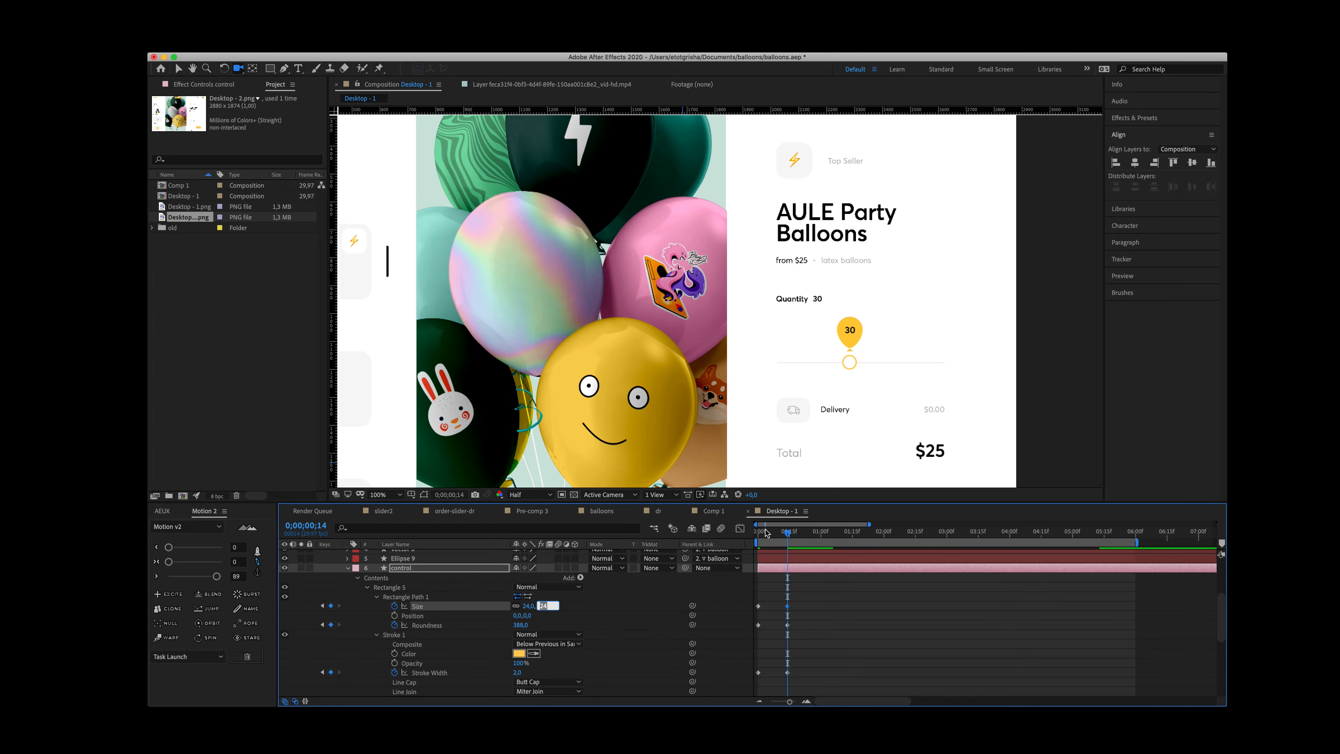
Step: Apply the 89 easing to the control's Size, Roundness and Stroke Width keyframes and preview the shape change
left_click(739, 456)
key("space")
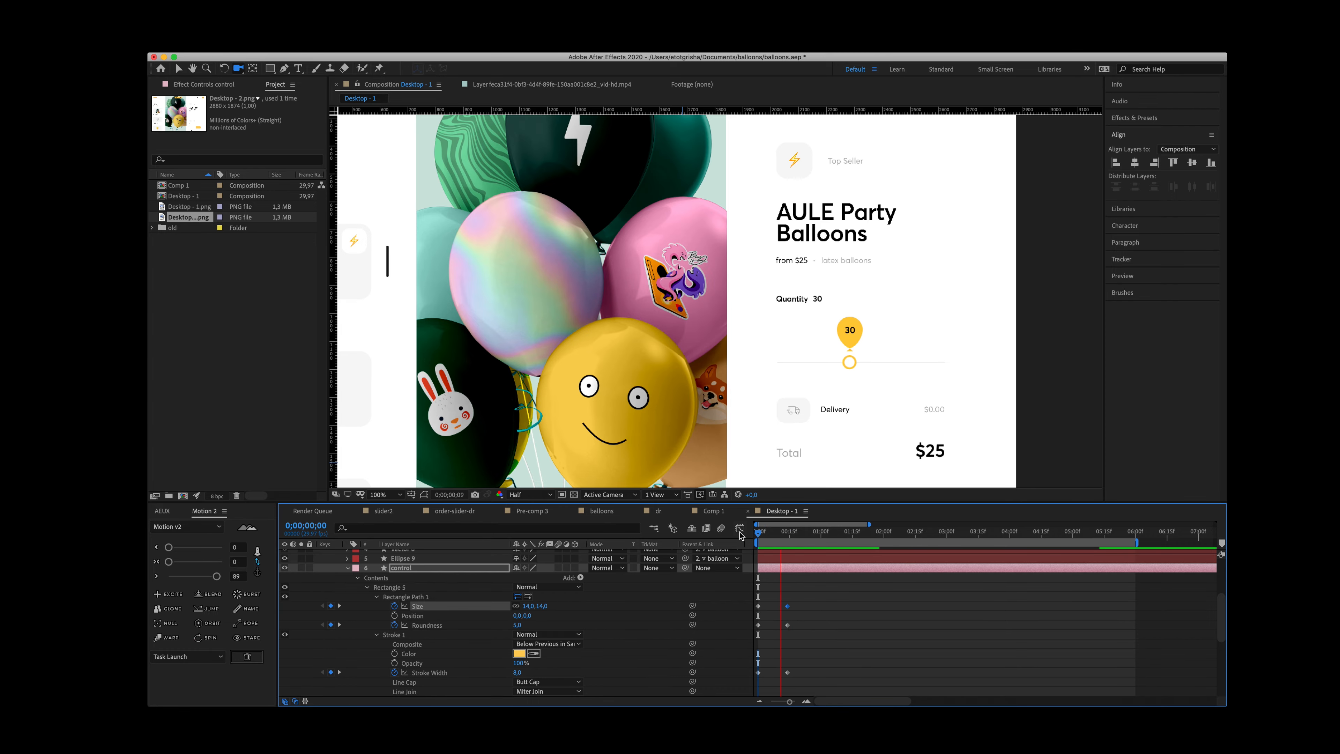
scroll(798, 594, "up", 3)
scroll(798, 594, "down", 3)
left_click_drag(807, 598, 737, 682)
left_click(215, 577)
left_click(757, 531)
key("space")
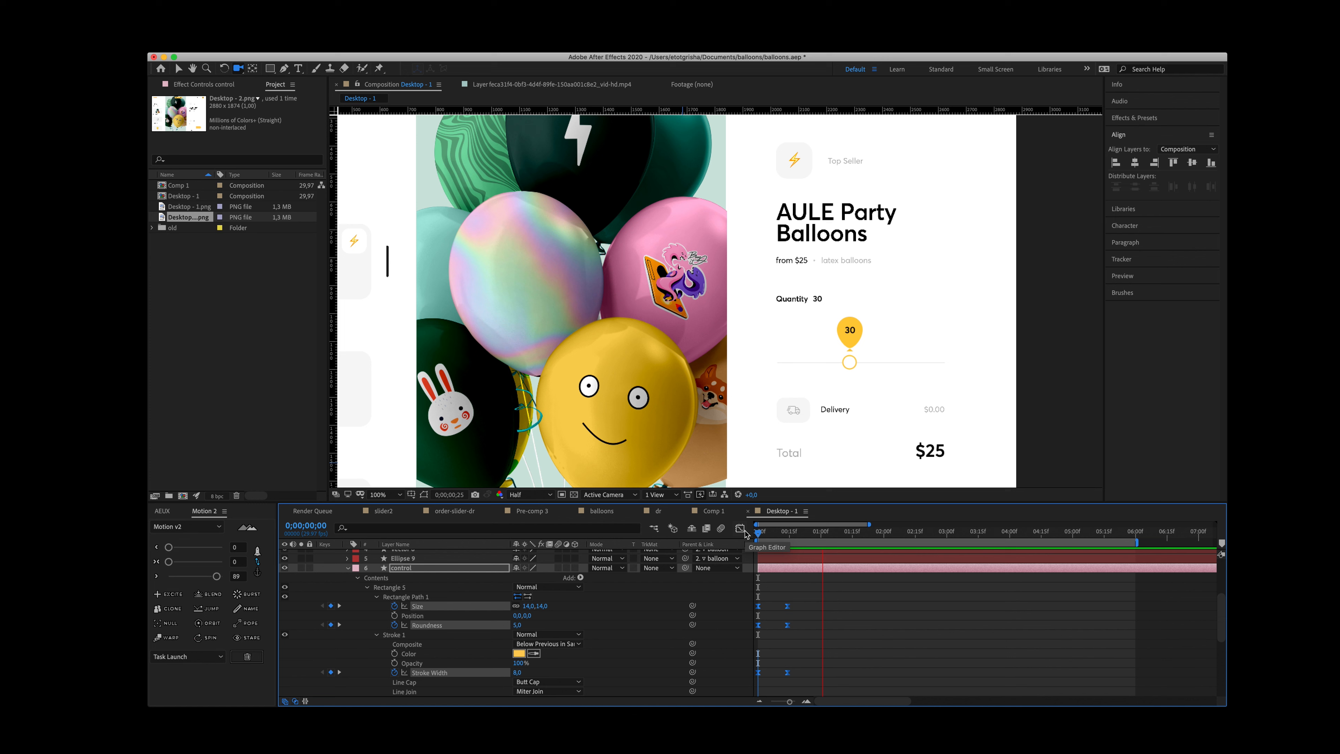
Step: Shift the balloon's Position and Rotation and the control's Position keyframes earlier, so movement starts at about 0;00;00;14, where the shape change ends
key("u")
left_click_drag(822, 576, 1131, 685)
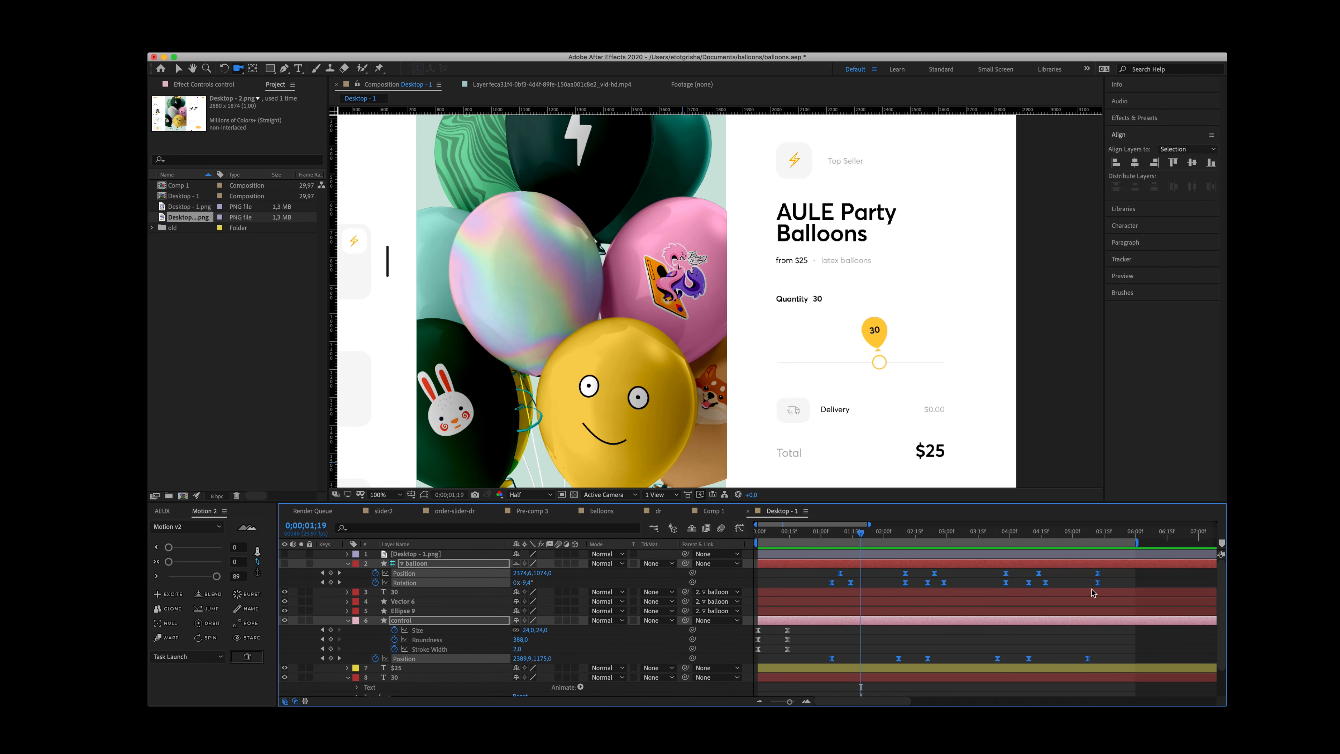
left_click_drag(1099, 578, 1073, 578)
key("Home")
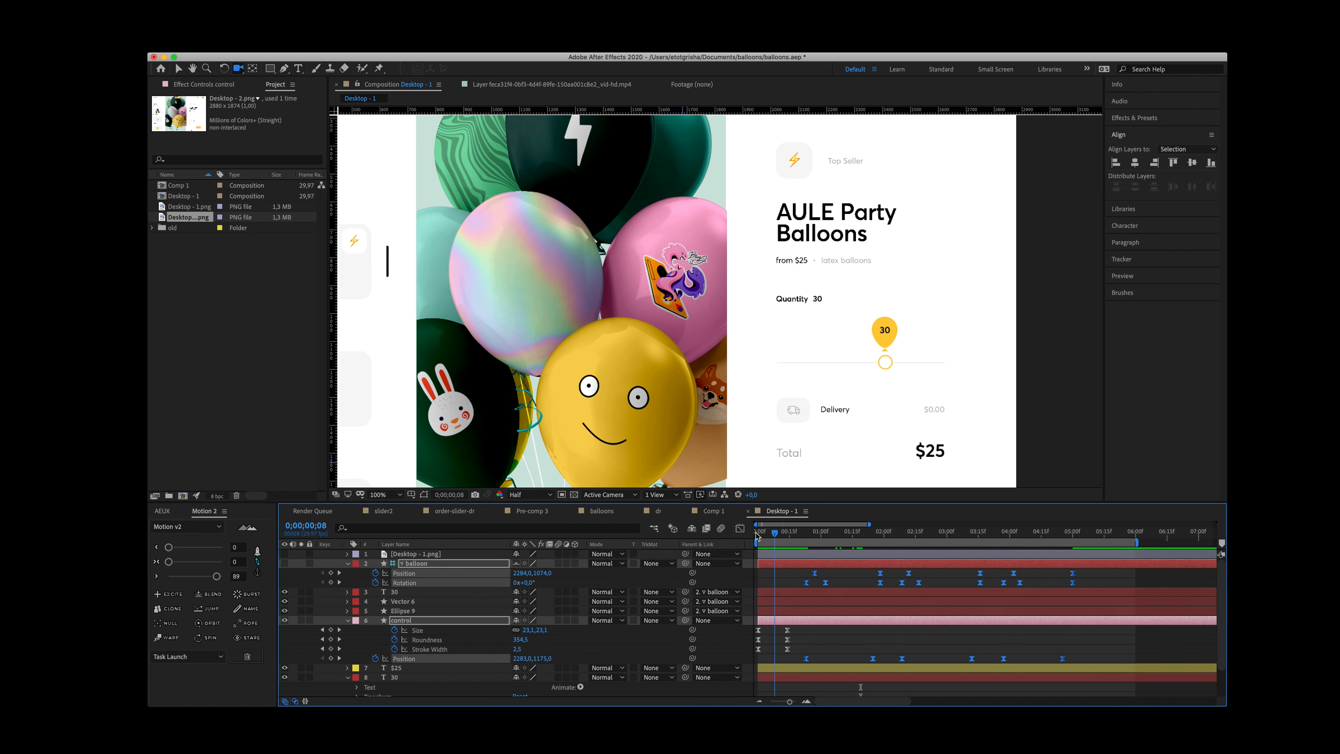
key("space")
key("space")
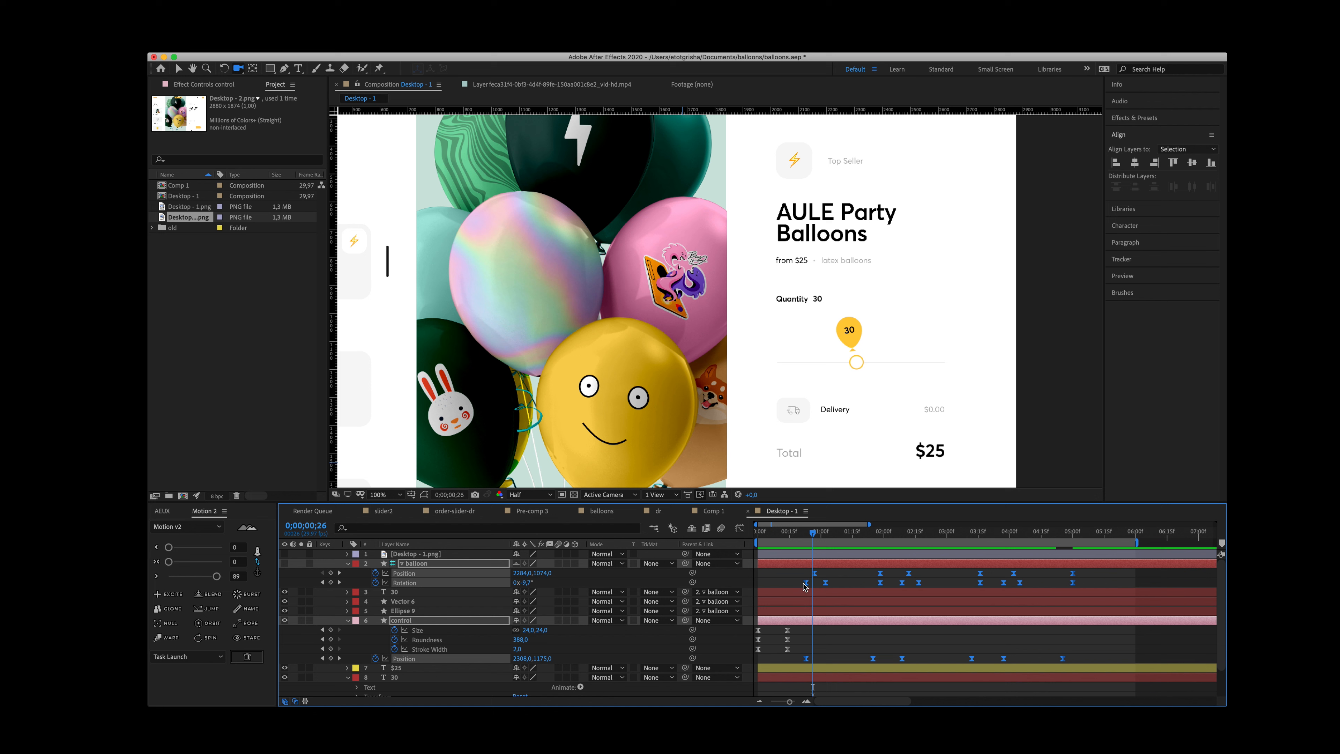
left_click_drag(807, 582, 787, 590)
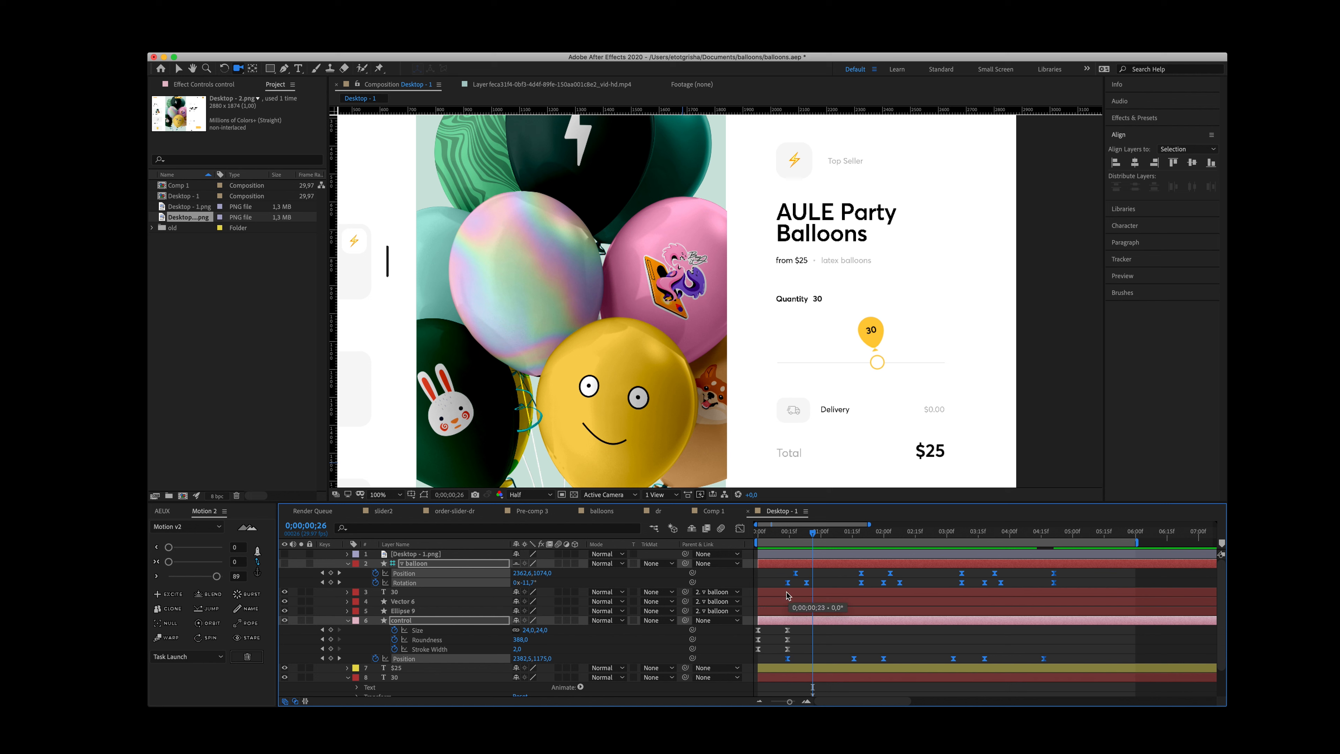
Step: Keyframe the control's current Size, Roundness and Stroke Width at 0;00;04;11, and paste their starting keyframe values at 0;00;04;20
left_click_drag(765, 538, 1033, 550)
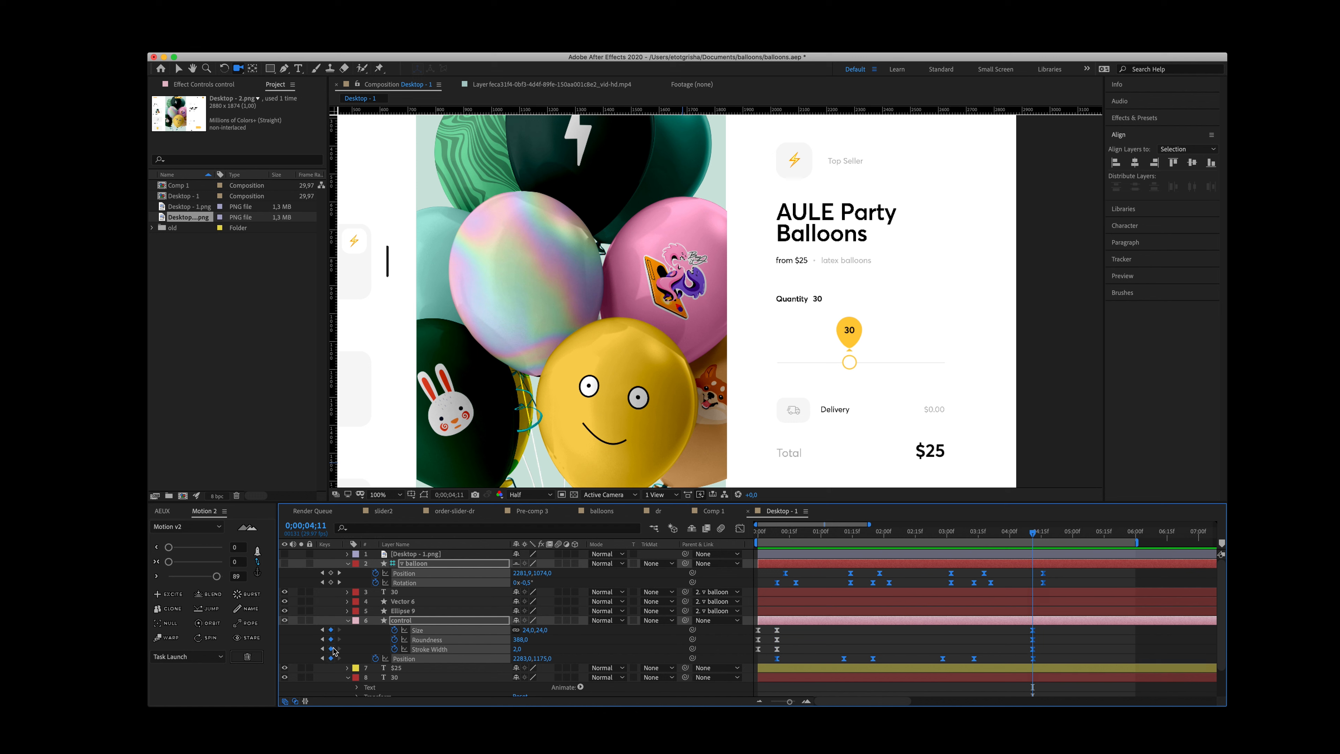
left_click_drag(764, 628, 751, 651)
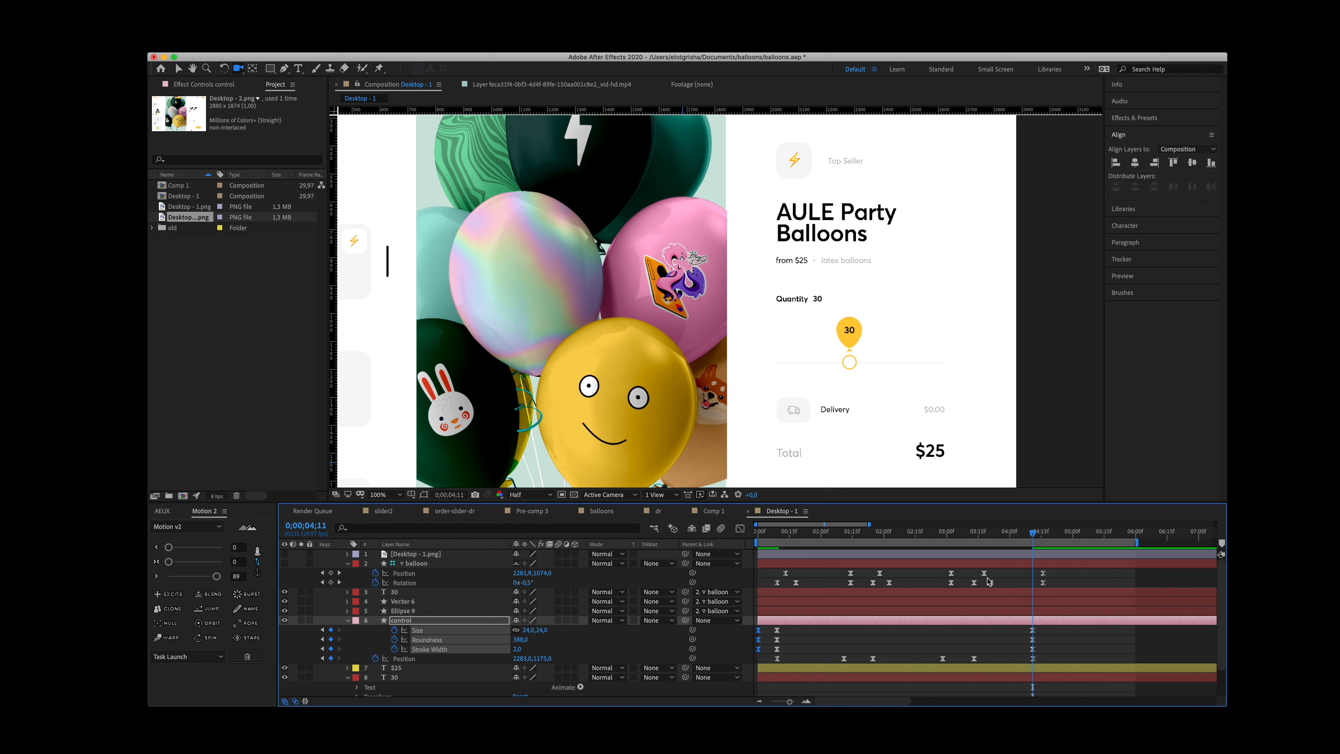
left_click_drag(1043, 539, 1054, 536)
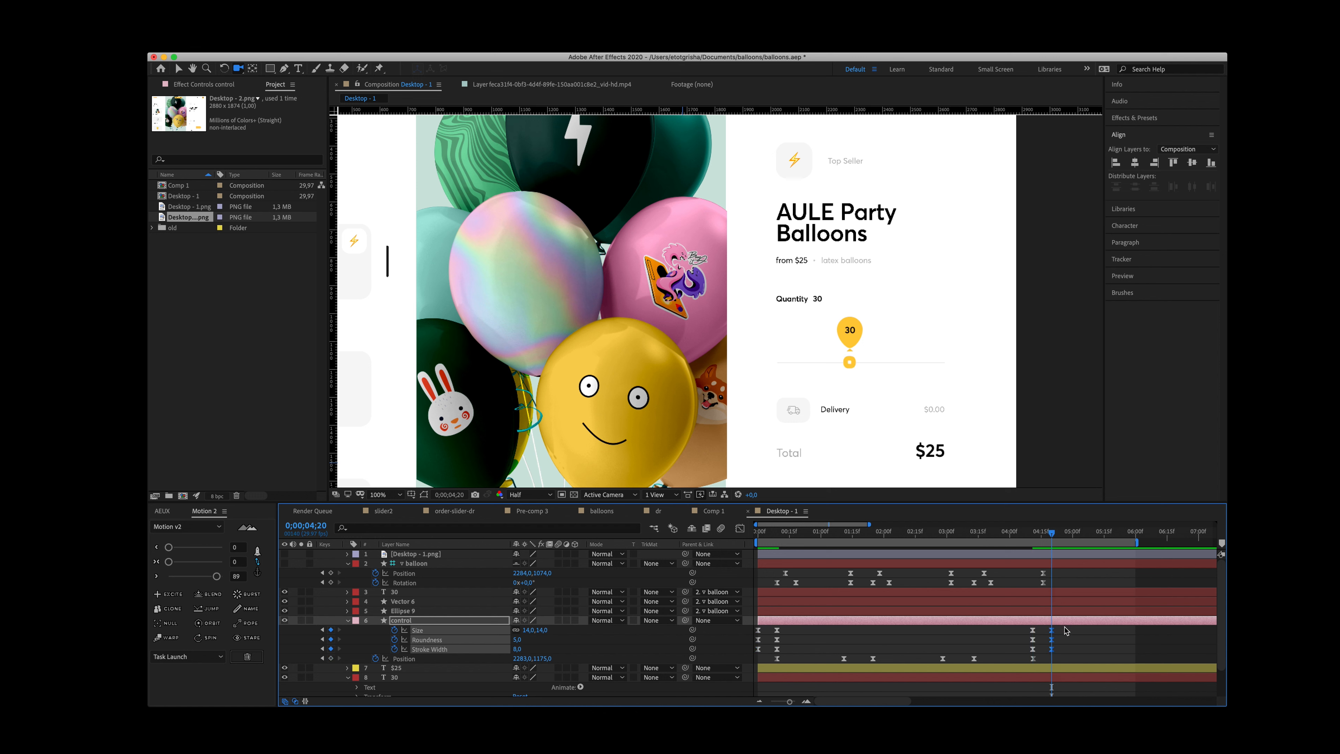
Step: Apply the 89 easing to the control's closing Size, Roundness and Stroke Width keyframes and preview the return to the small handle
left_click_drag(1065, 631, 1020, 658)
left_click(216, 577)
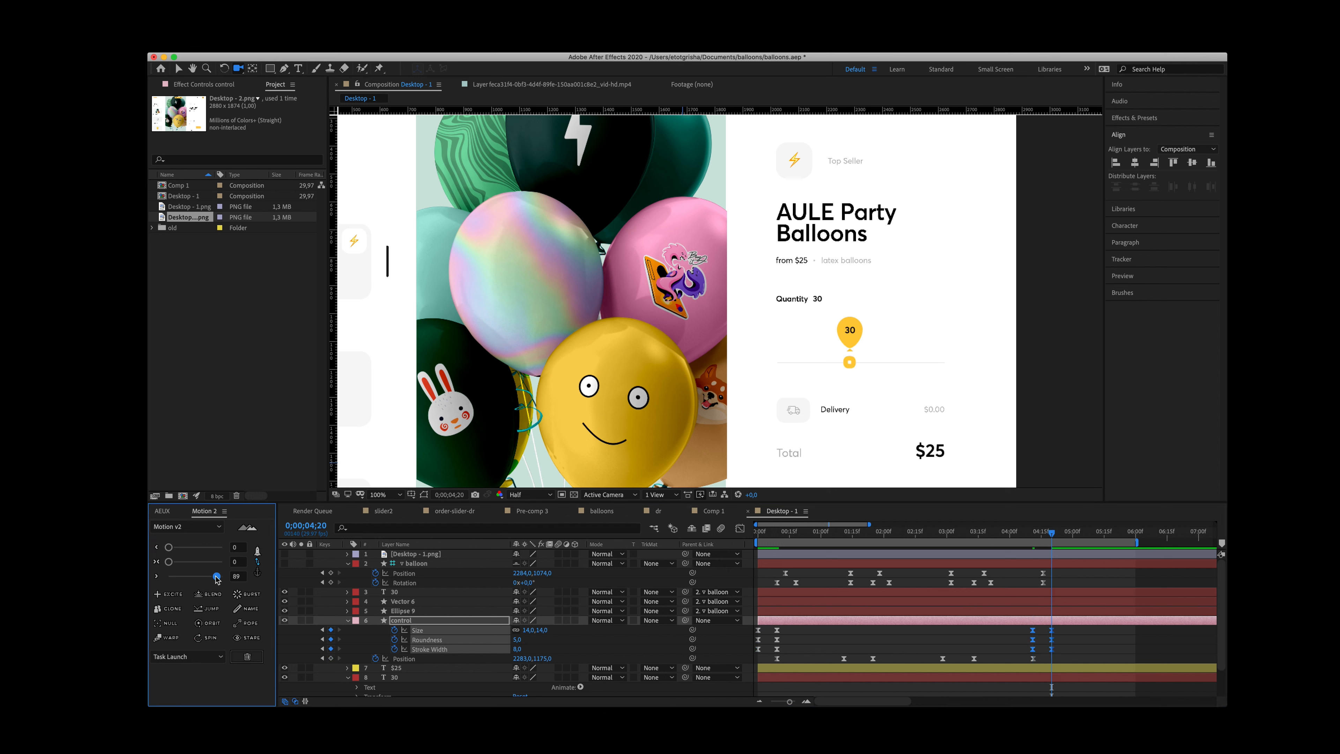
left_click(1013, 532)
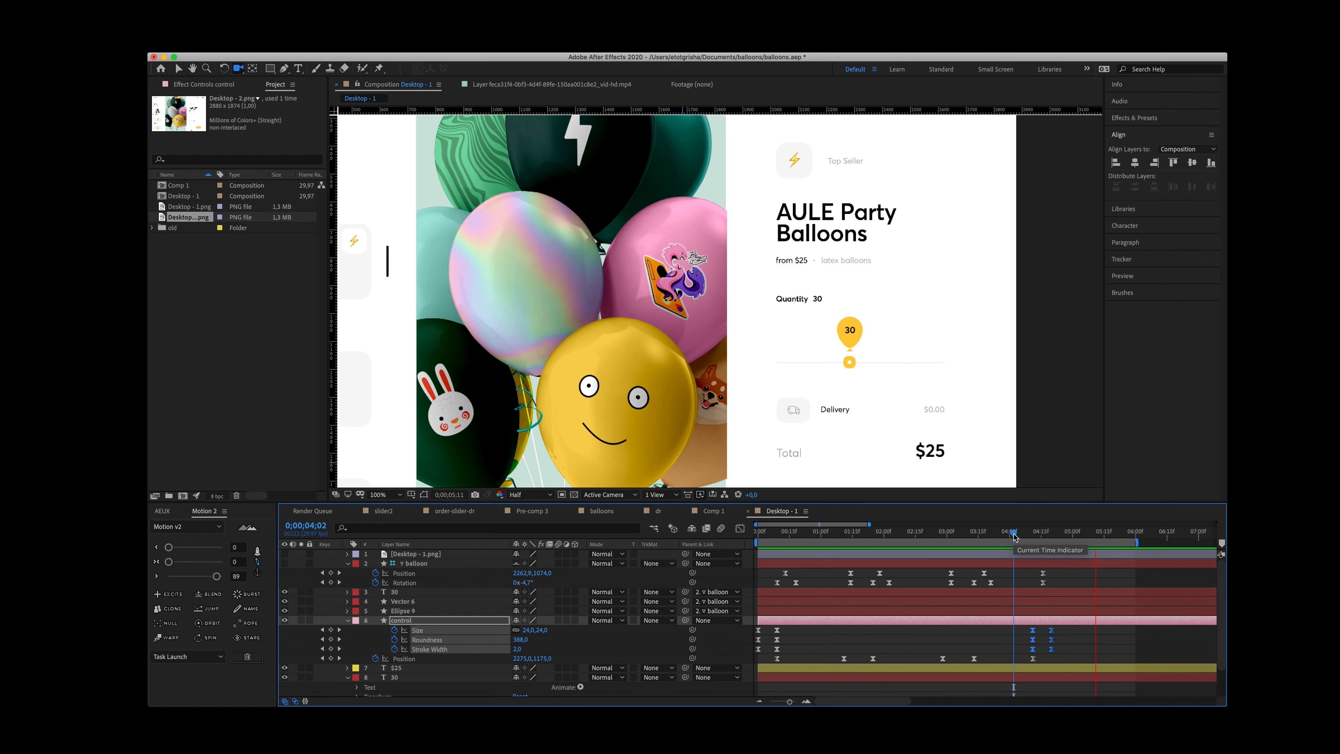
key("space")
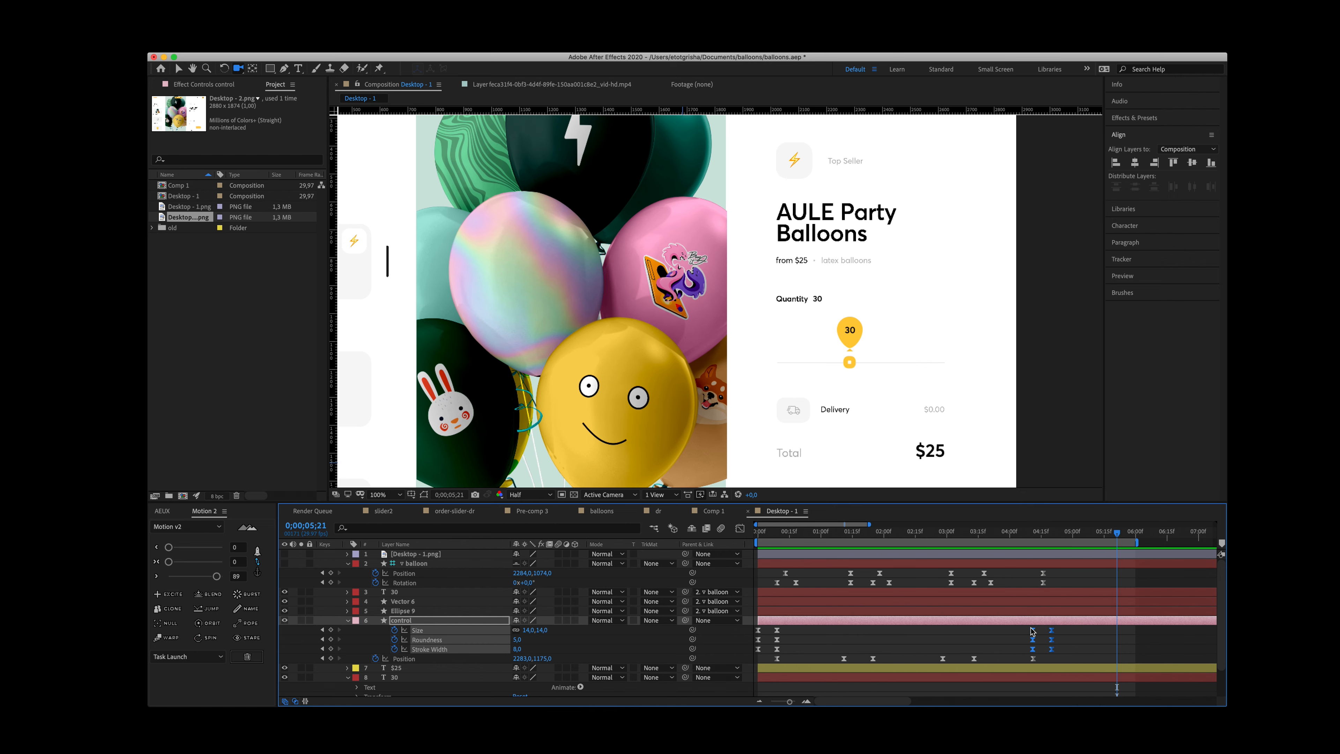
Step: Move the control's closing shape keyframes to start at about 0;00;04;16, in line with the balloon's last keyframe, and preview the animation
left_click_drag(1033, 631, 1043, 631)
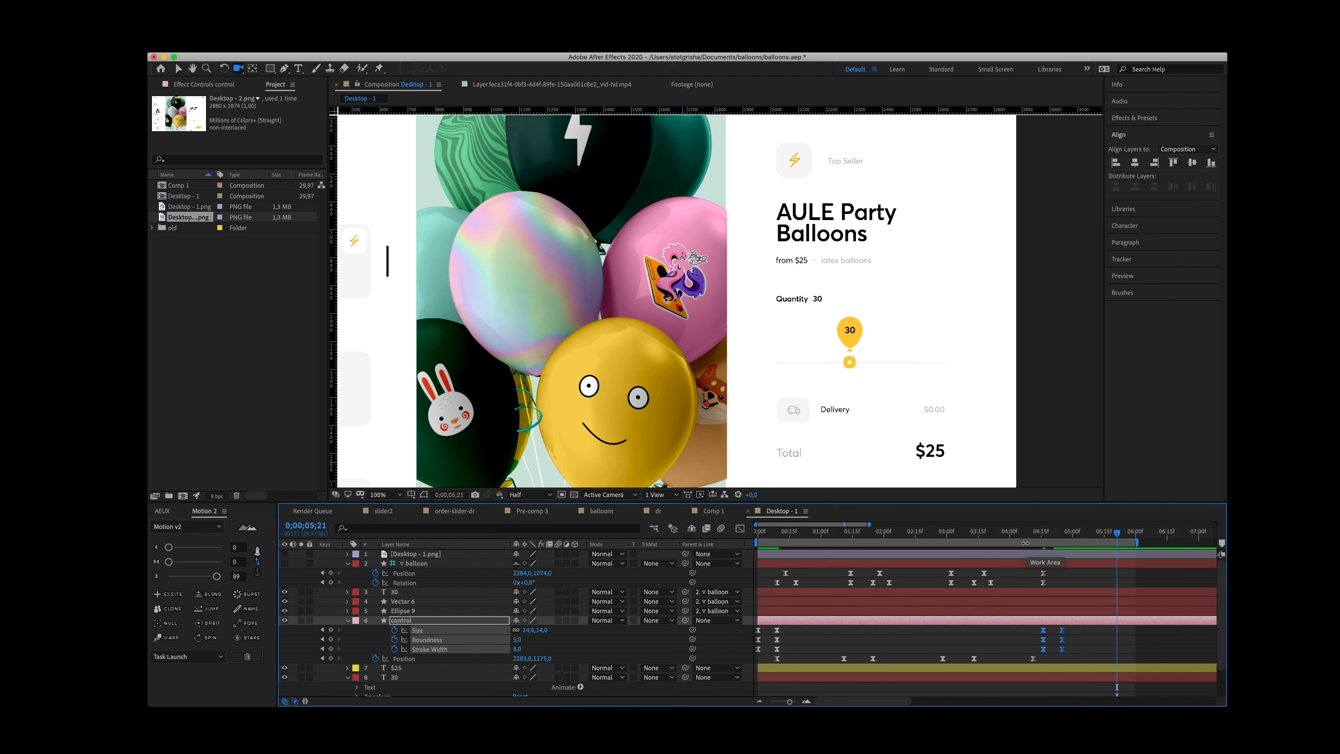
left_click(1021, 532)
key("space")
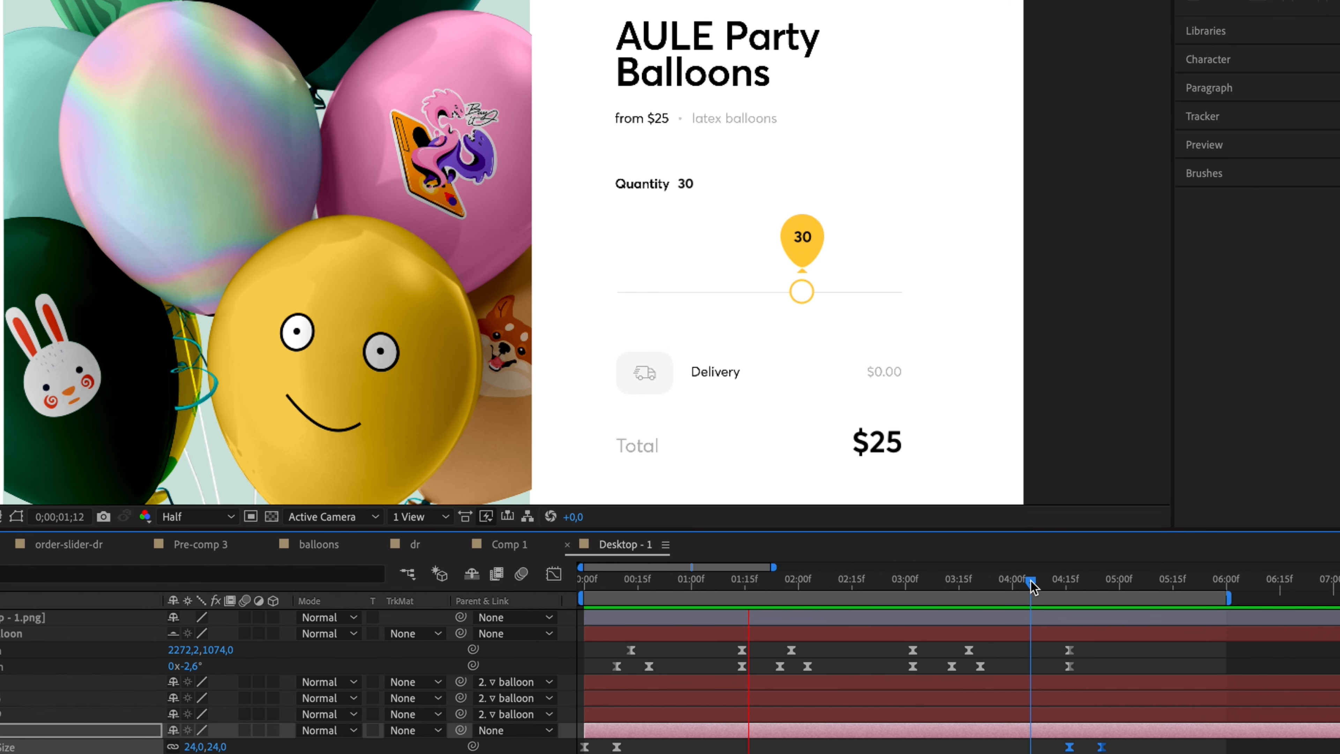
key("space")
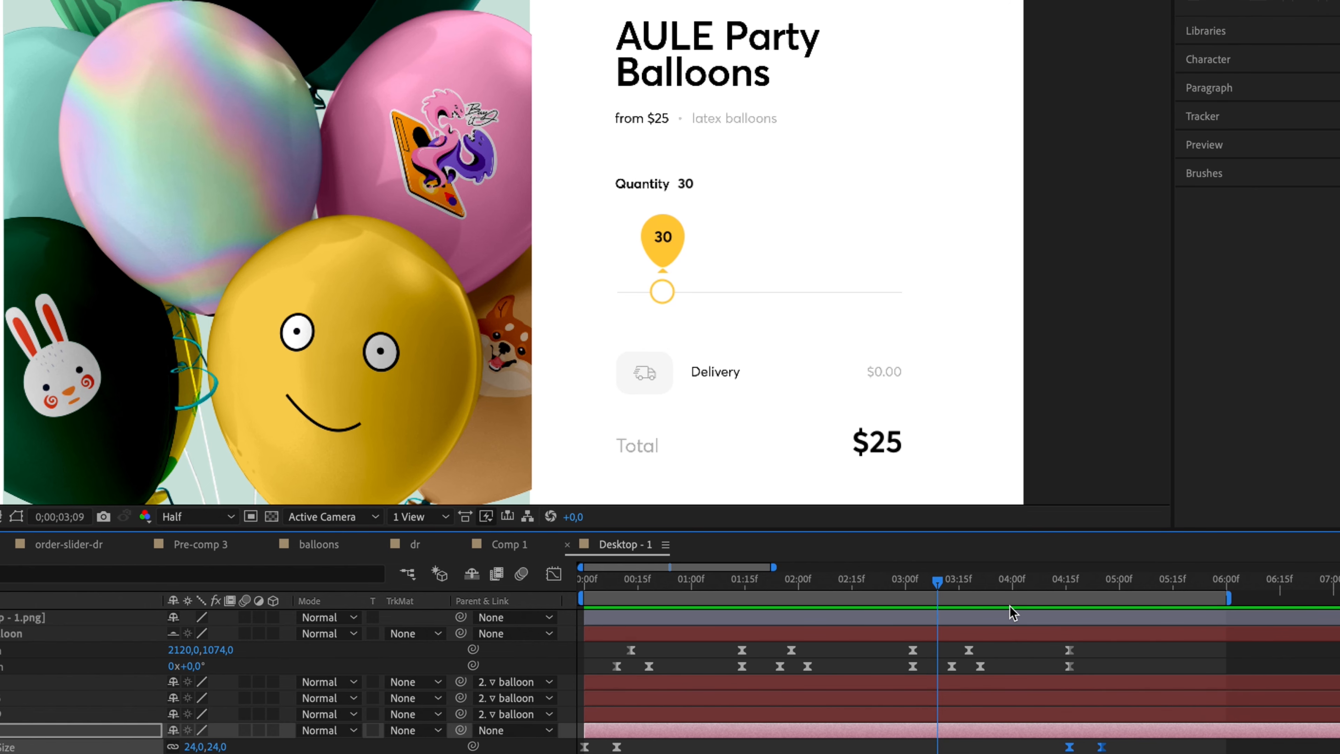
key("space")
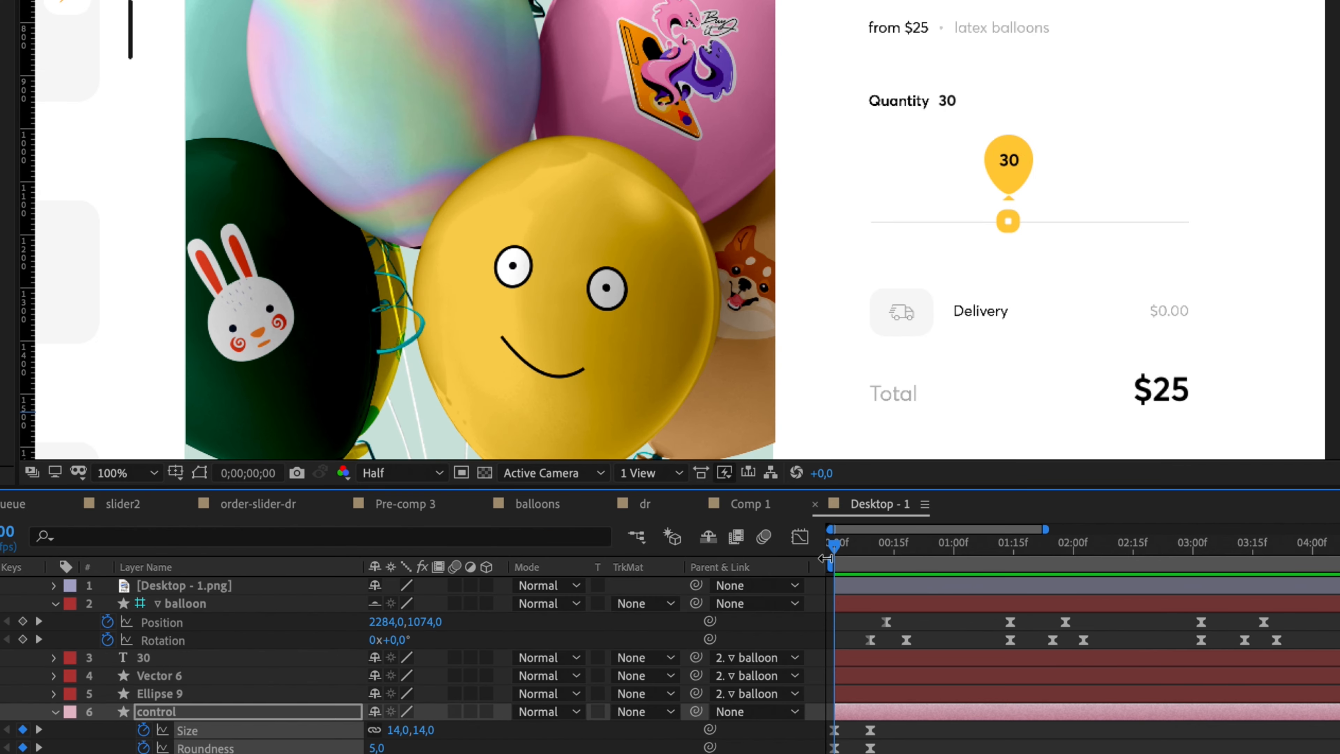
Step: Keyframe the balloon's Scale at 0% at 0;00;00;00 and 100% at 0;00;00;09, and preview the growth
left_click(860, 608)
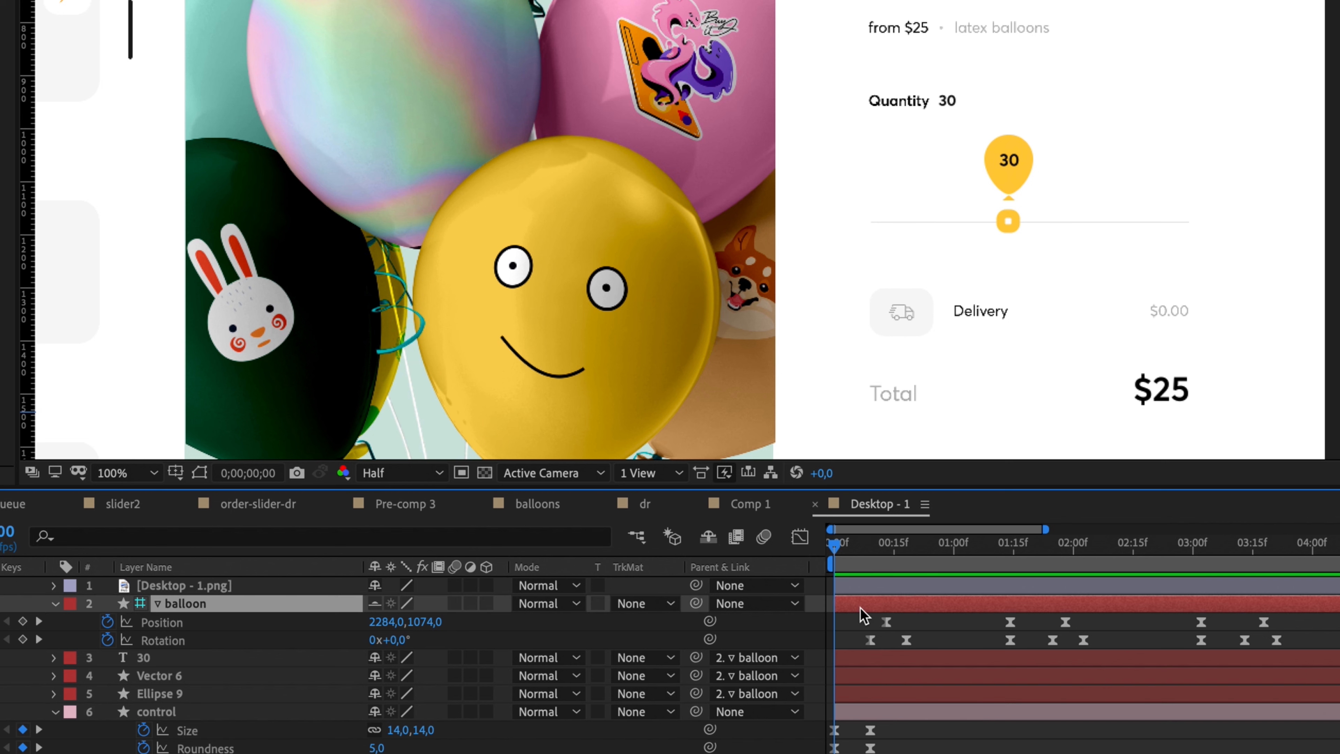
key("shift+s")
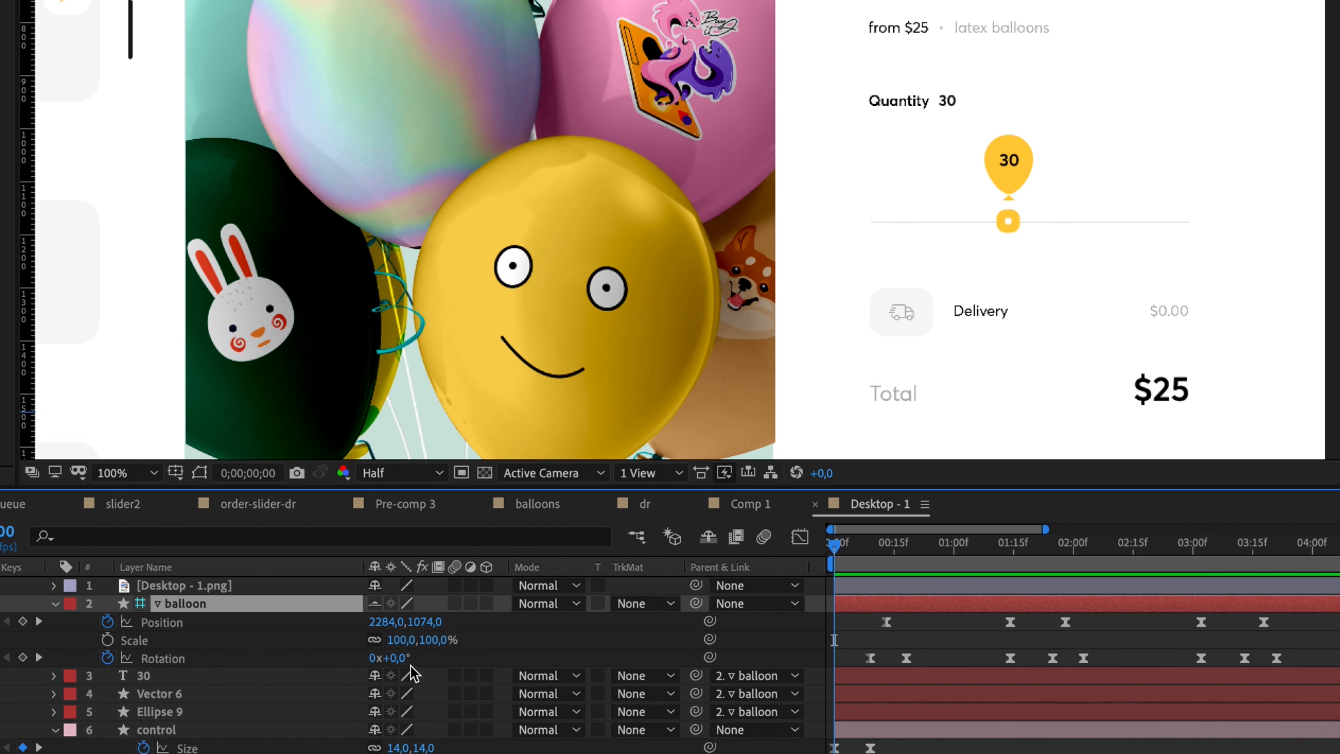
left_click(107, 640)
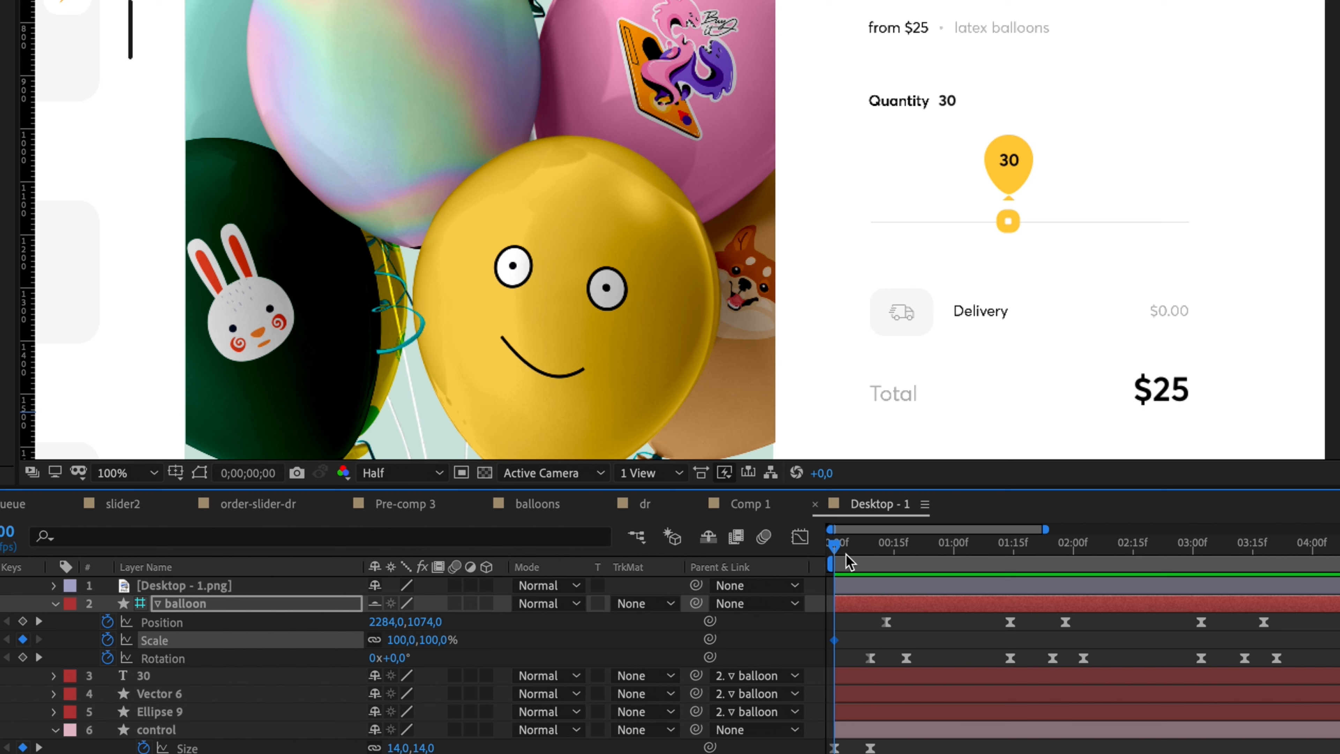
mouse_move(850, 553)
left_mouse_down()
mouse_move(898, 553)
mouse_move(873, 561)
left_mouse_up()
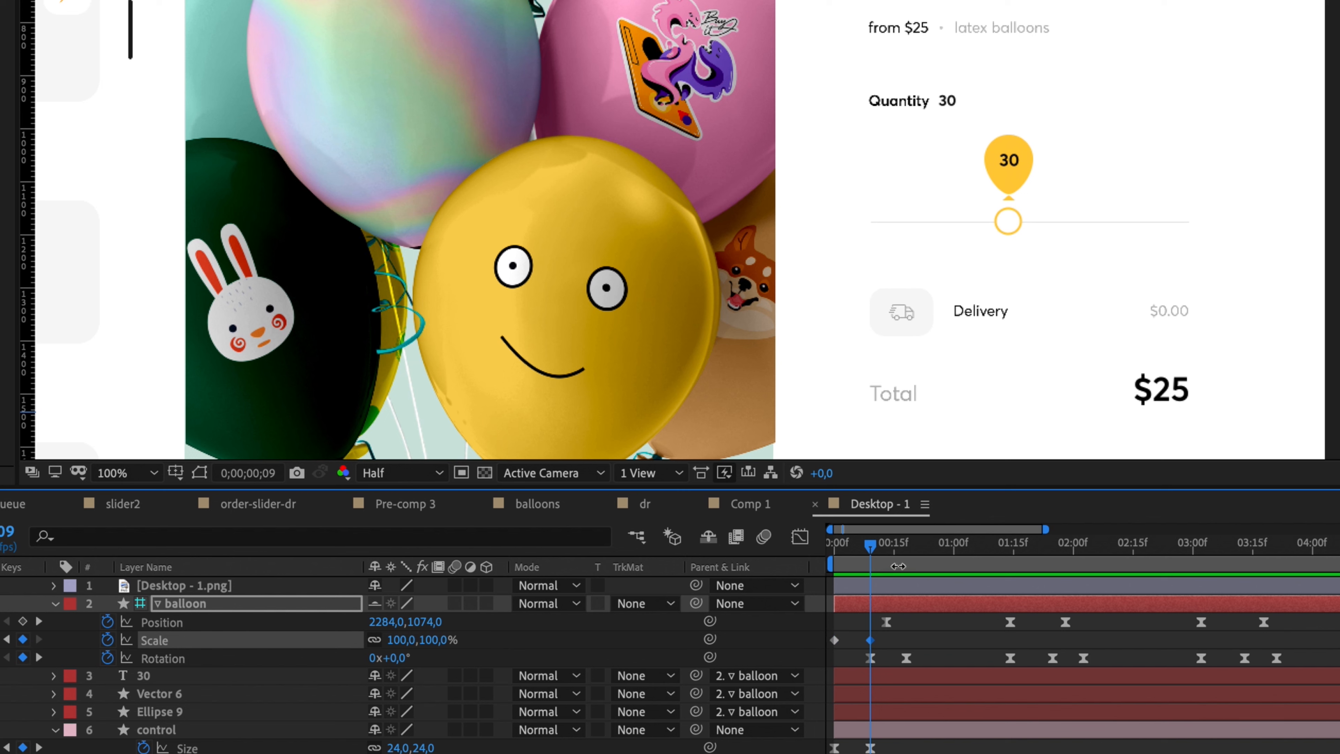
key("Home")
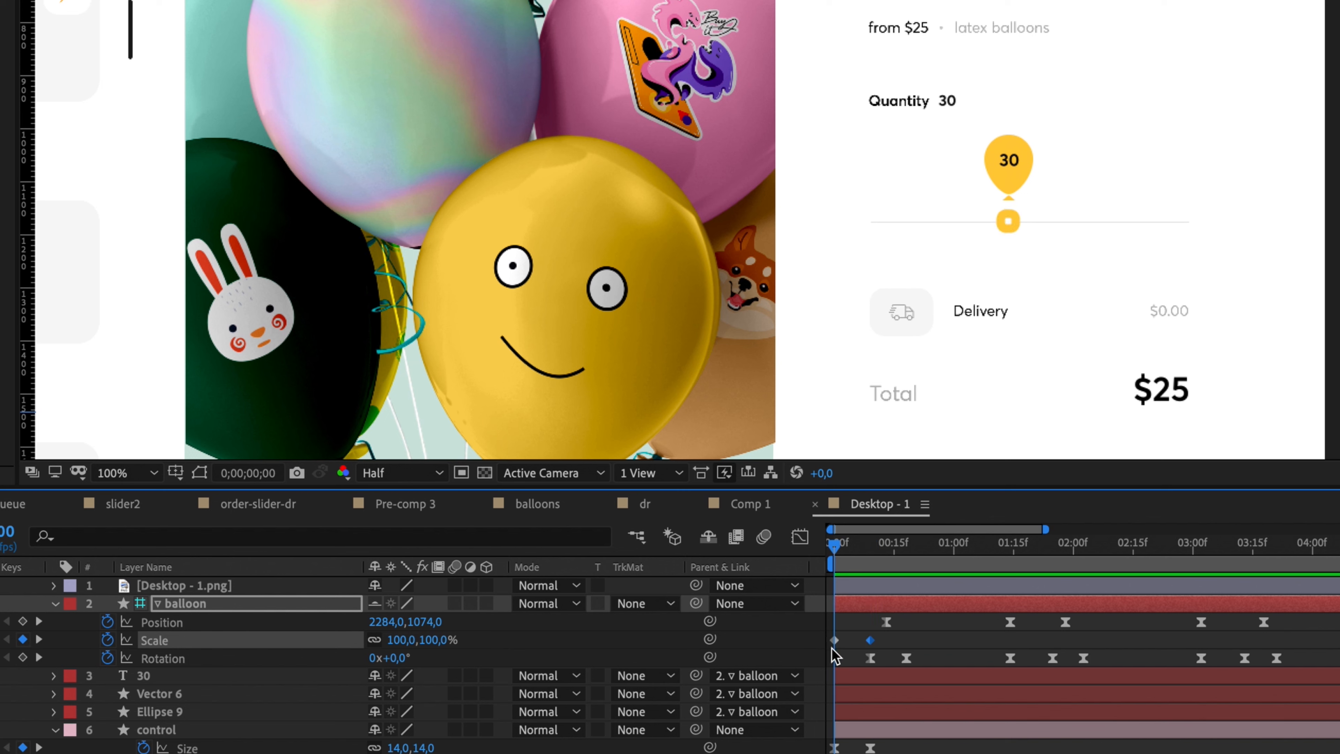
left_click(433, 640)
type("0")
key("Return")
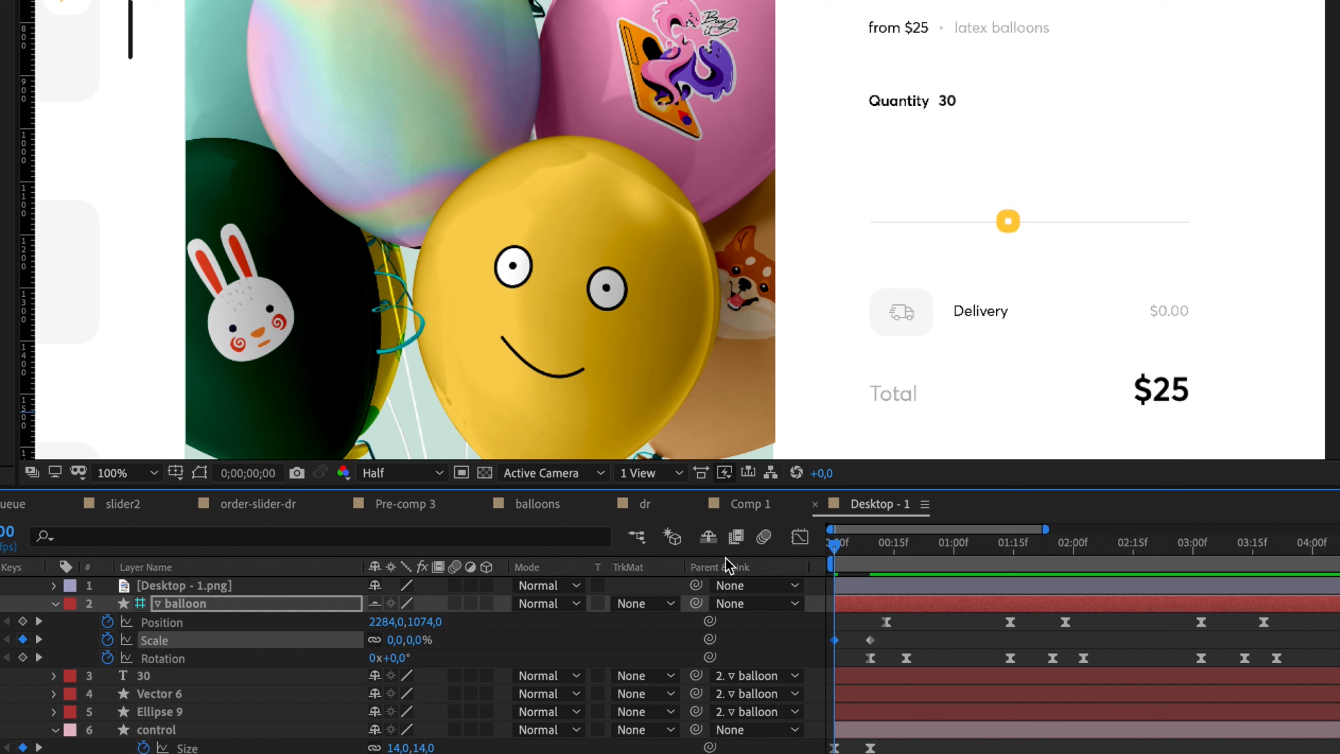
key("space")
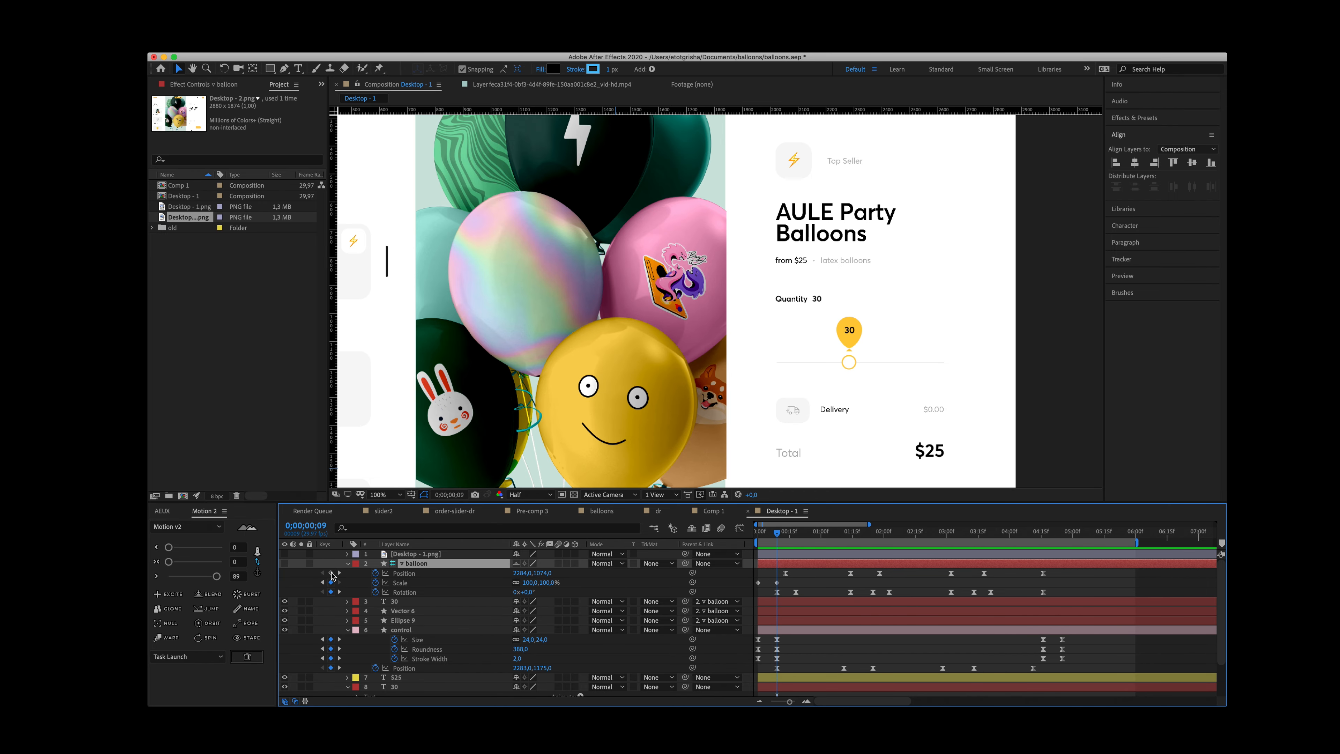
Step: Add a balloon Position keyframe at 0;00;00;09; at 0;00;00;00, set Scale to 0% and Position Y to 1105, and preview
left_click(331, 573)
left_click(762, 538)
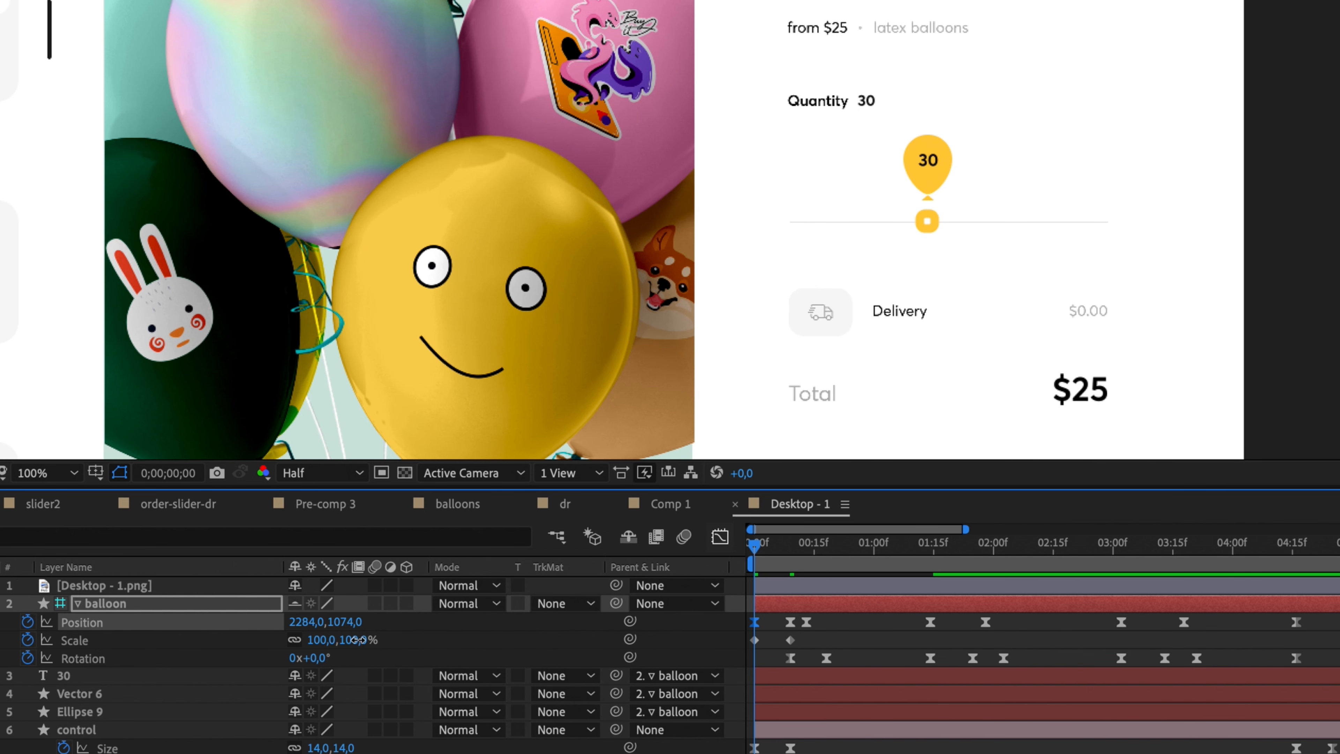
left_click(357, 639)
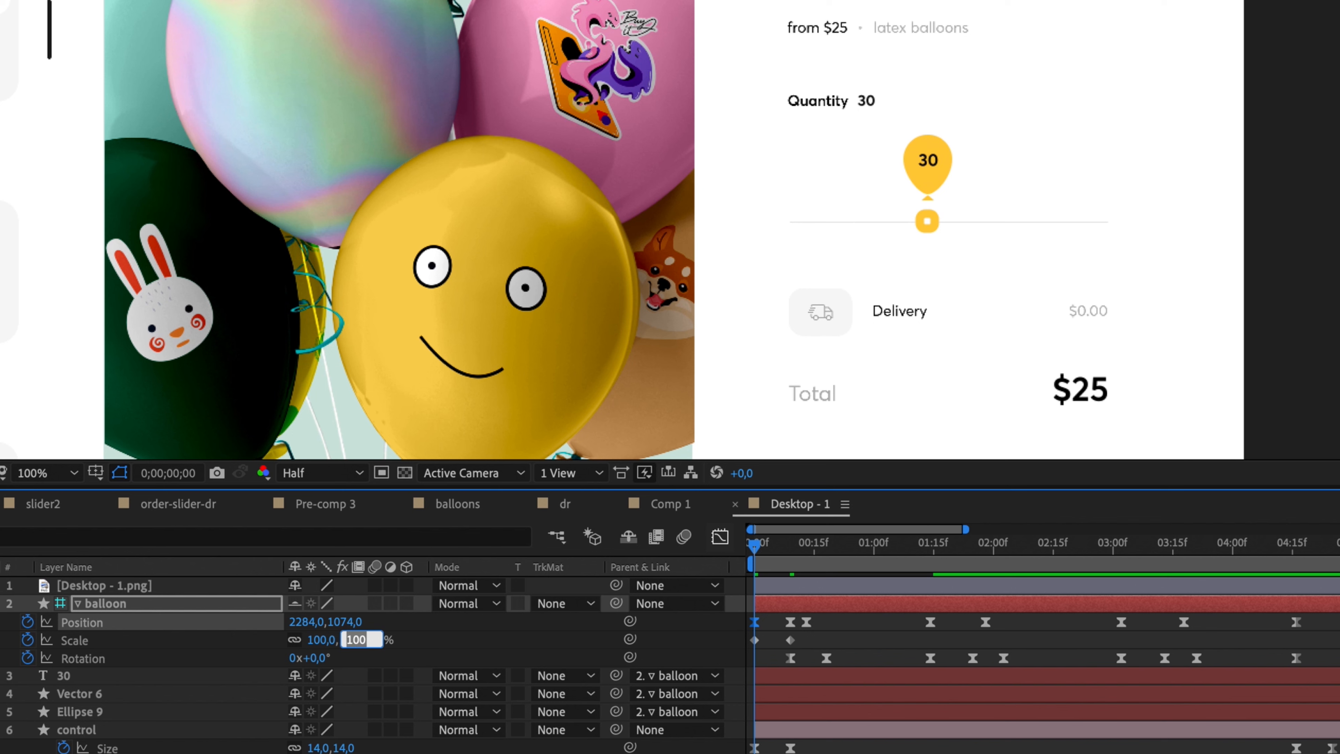
type("0")
key("Return")
left_click_drag(348, 621, 383, 621)
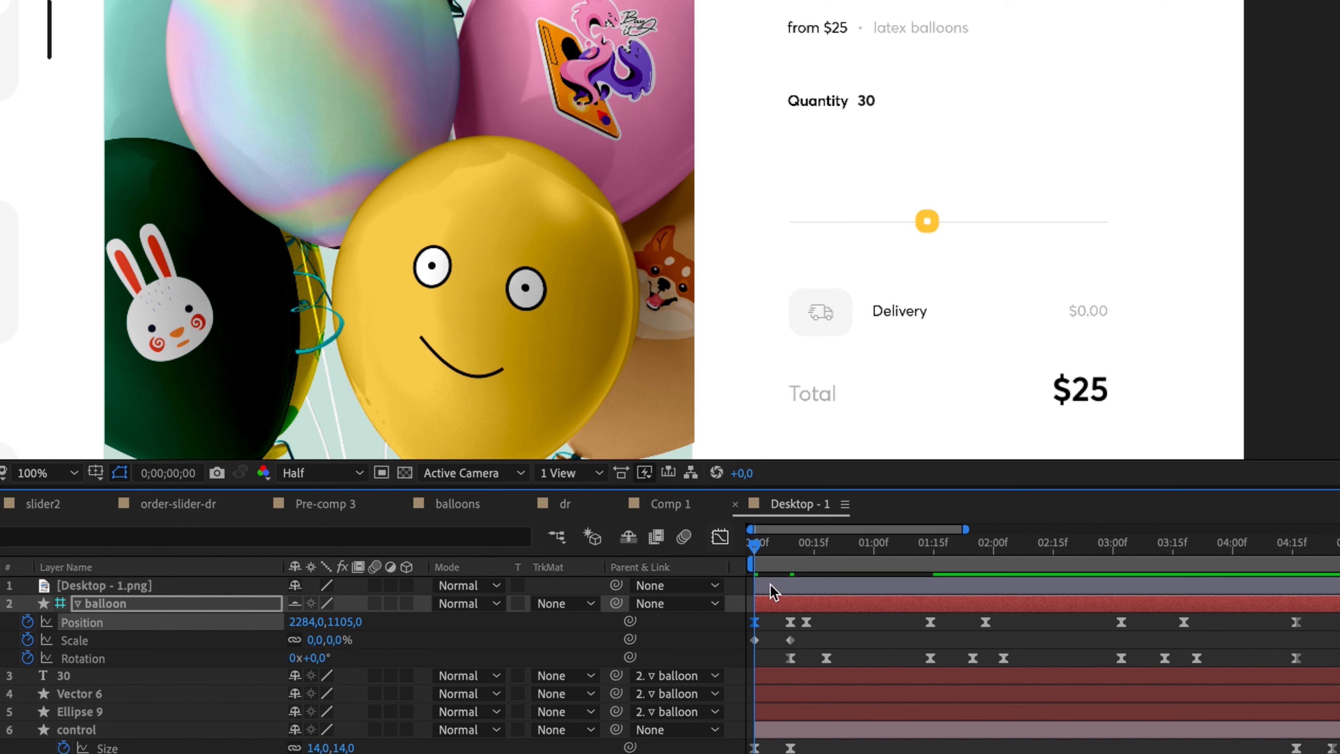
key("space")
key("space")
left_click(766, 545)
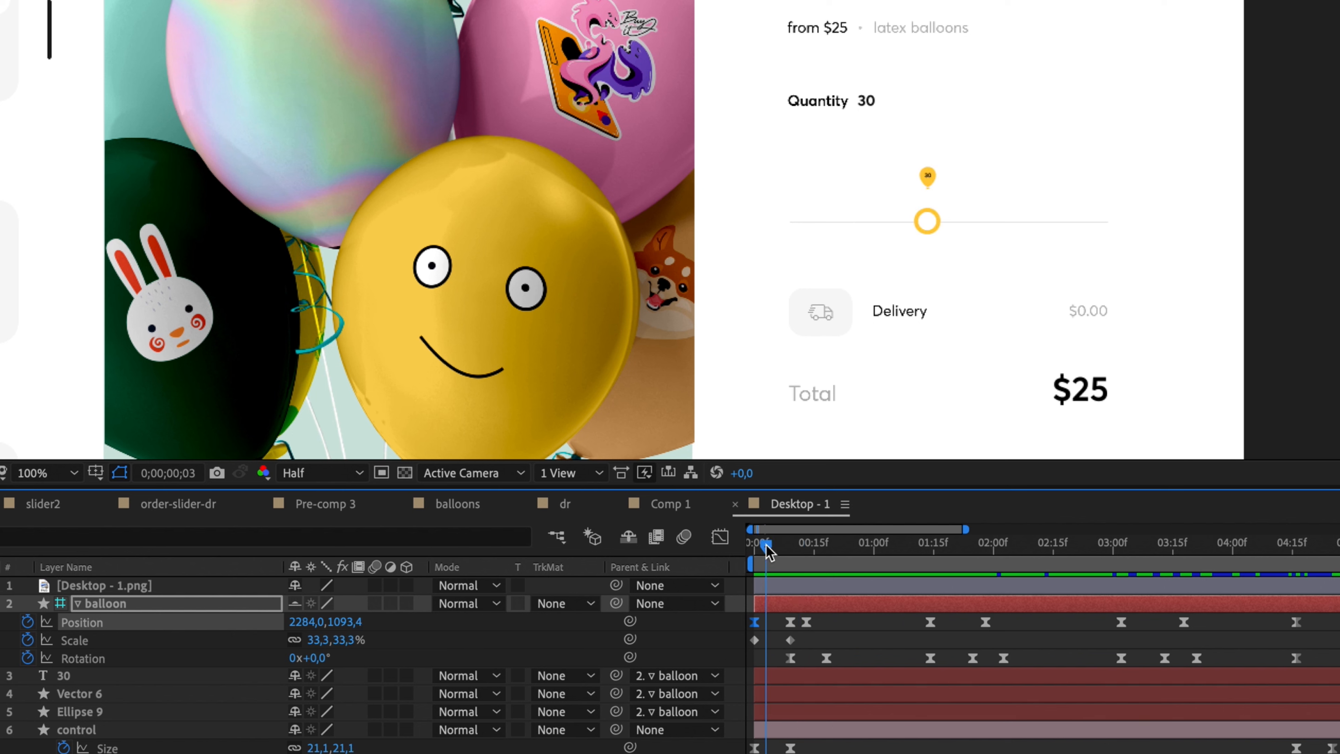
left_click_drag(766, 543, 742, 545)
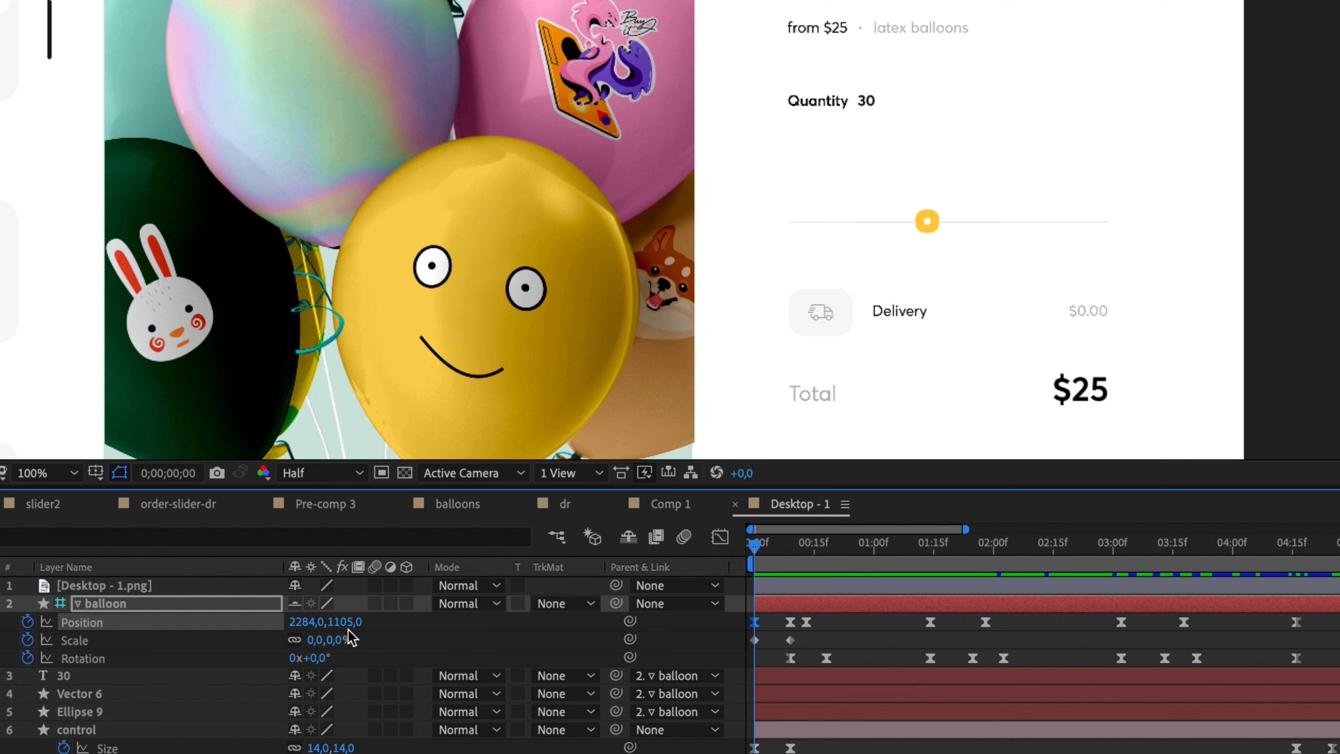
Step: Lower the balloon's starting Position Y to 1173 at 0;00;00;00 and preview it rising out of the handle
left_click_drag(349, 621, 408, 619)
key("space")
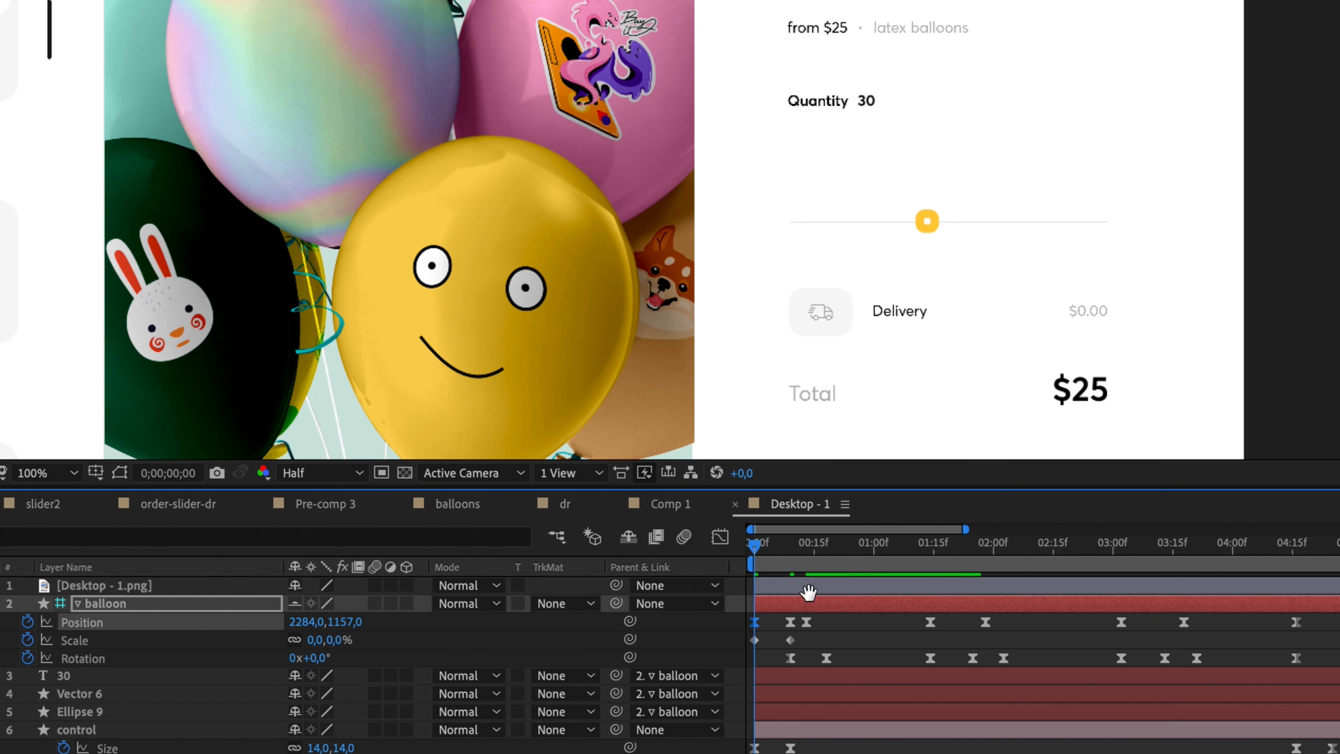
key("space")
left_click_drag(810, 549, 744, 551)
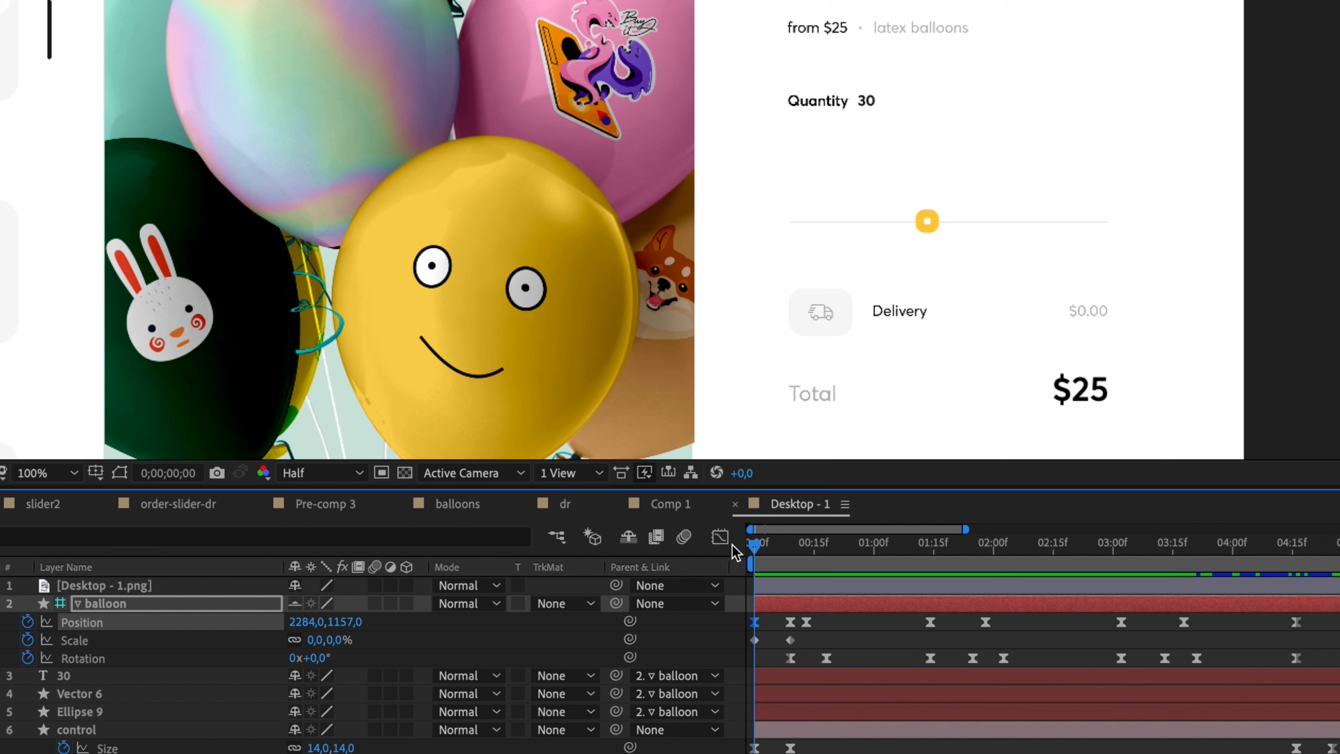
left_click_drag(344, 622, 352, 623)
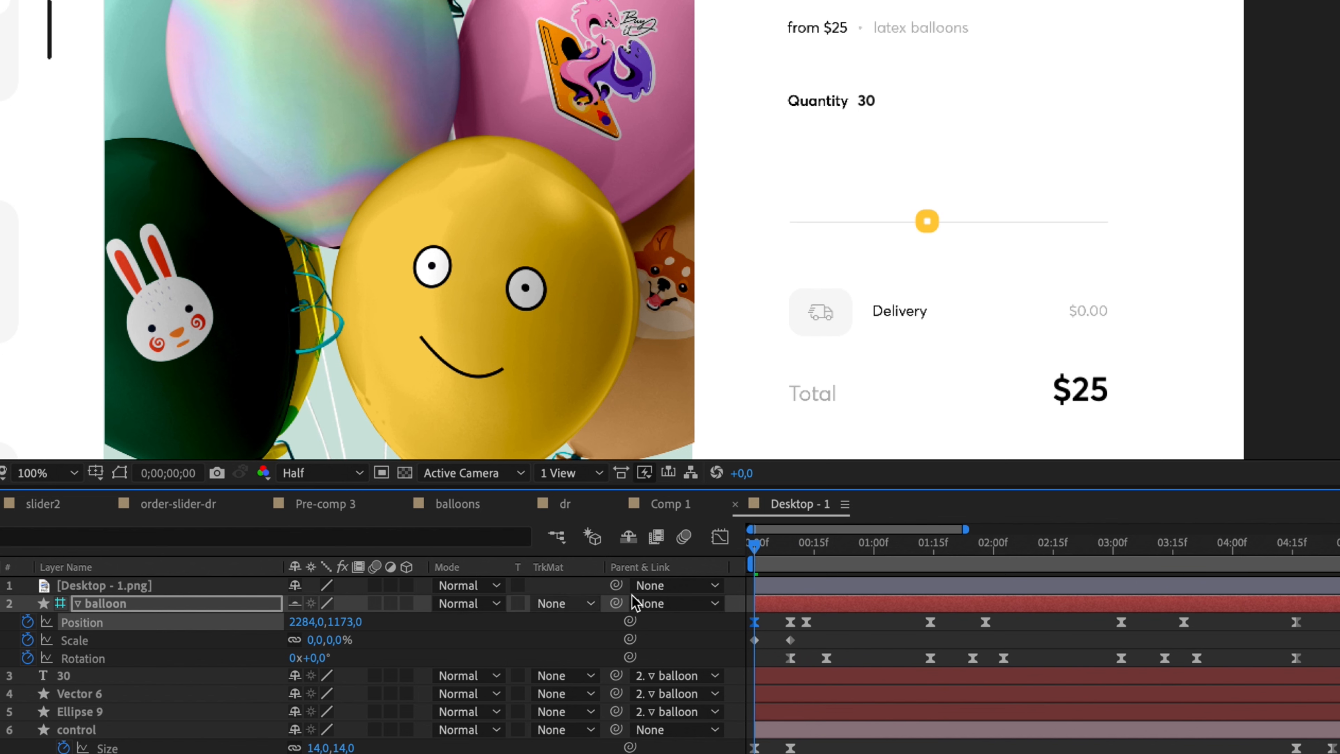
key("space")
key("space")
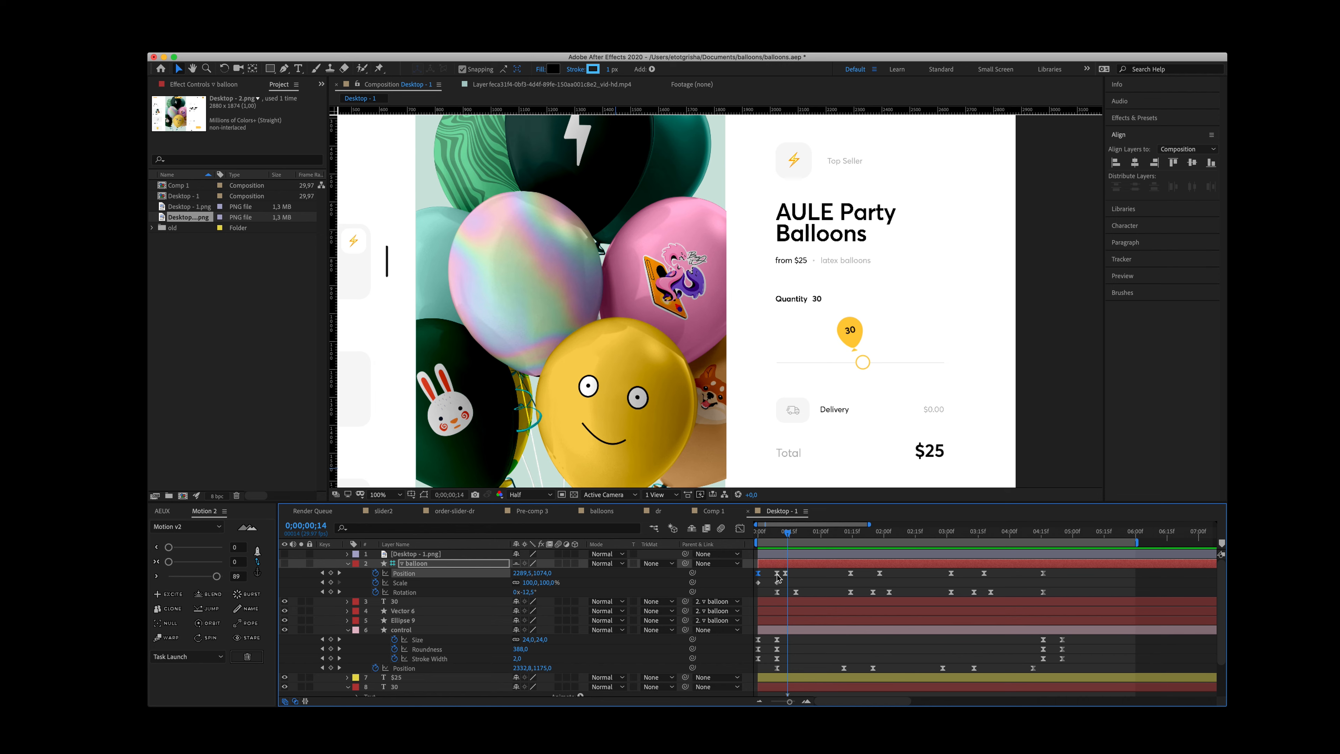
Step: Apply the 89 easing to the balloon's two Scale keyframes and preview the eased appearance
left_click_drag(784, 586, 741, 587)
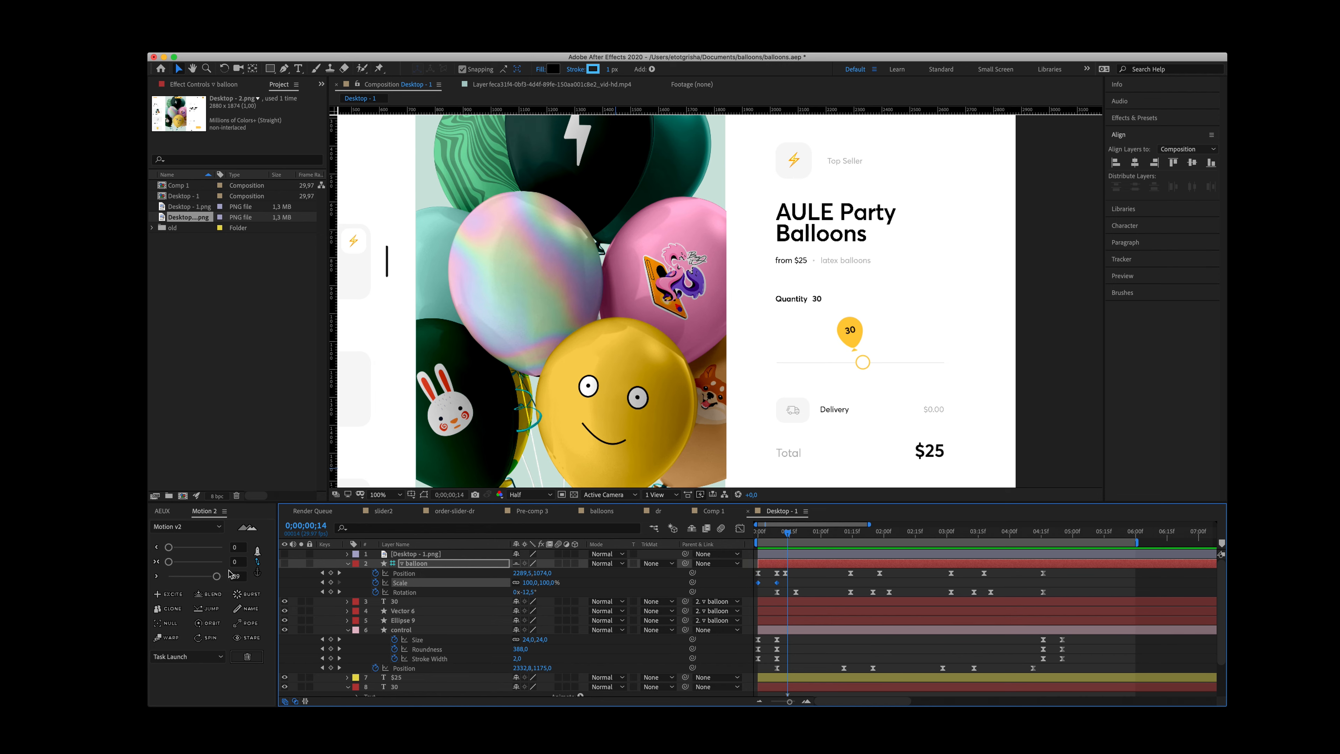
left_click(216, 576)
left_click_drag(777, 532, 739, 536)
key("space")
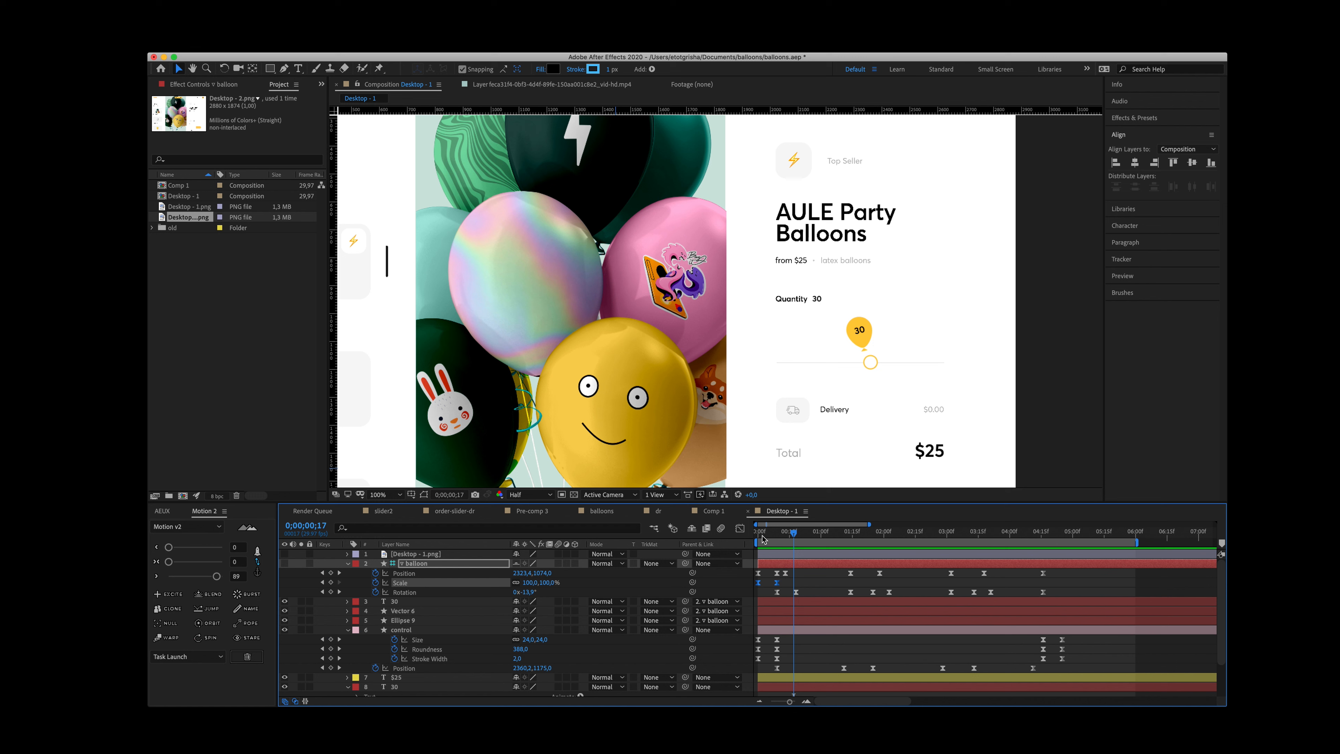
Step: Check the overlap at 0;00;00;03, move the control layer directly below the balloon layer, and preview the animation
left_click(762, 536)
left_click(457, 629)
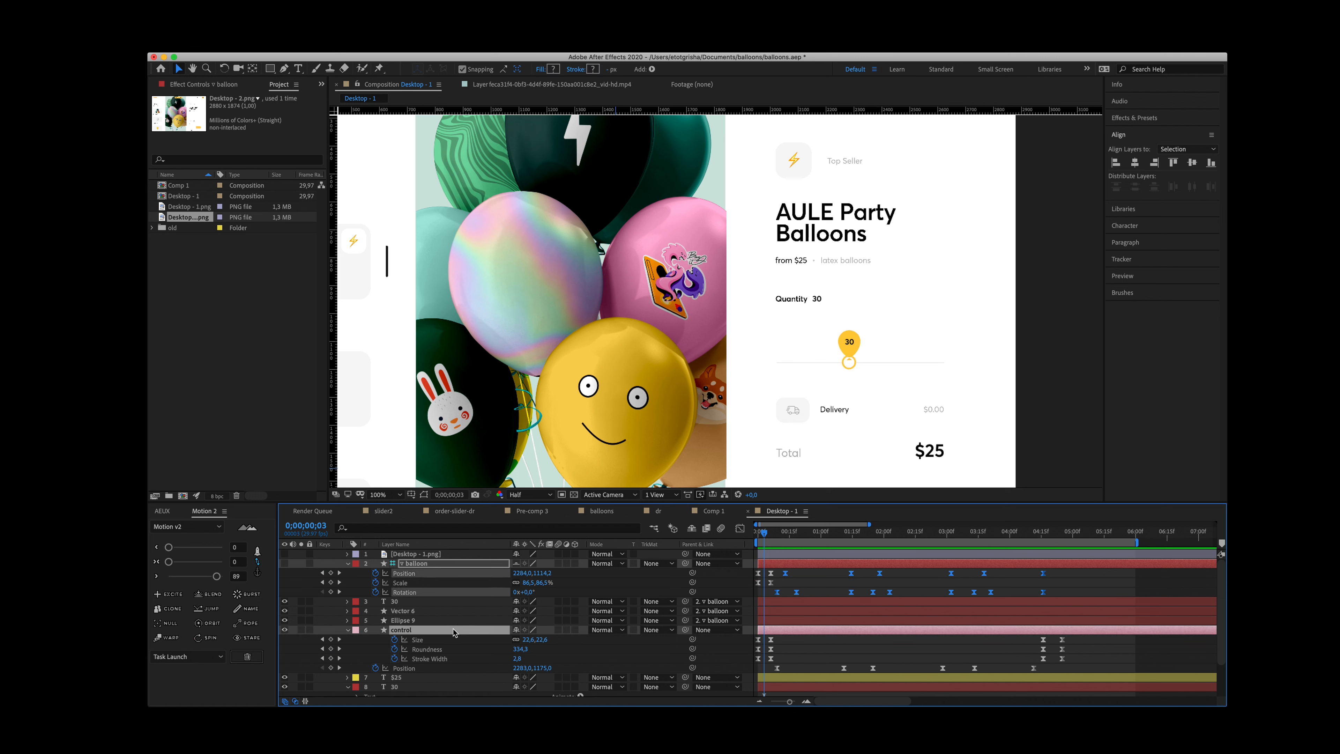
left_click_drag(454, 632, 442, 560)
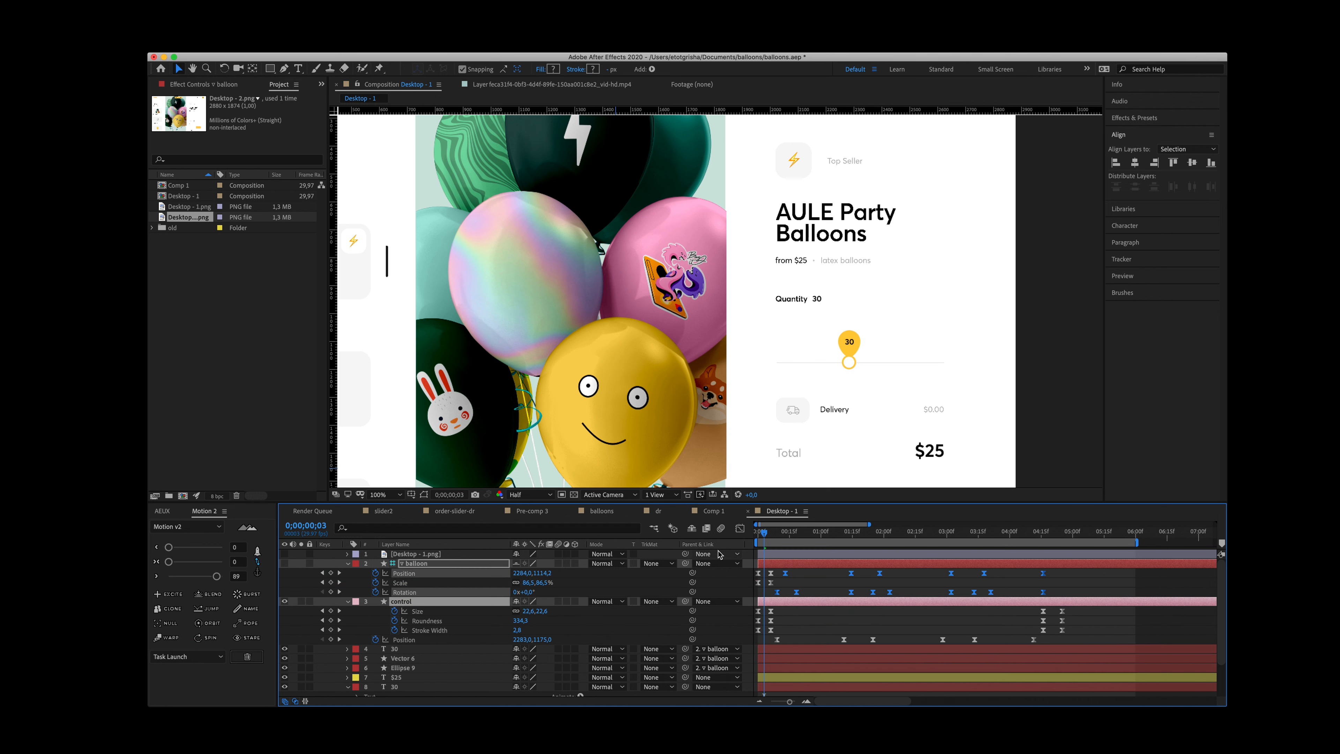
key("space")
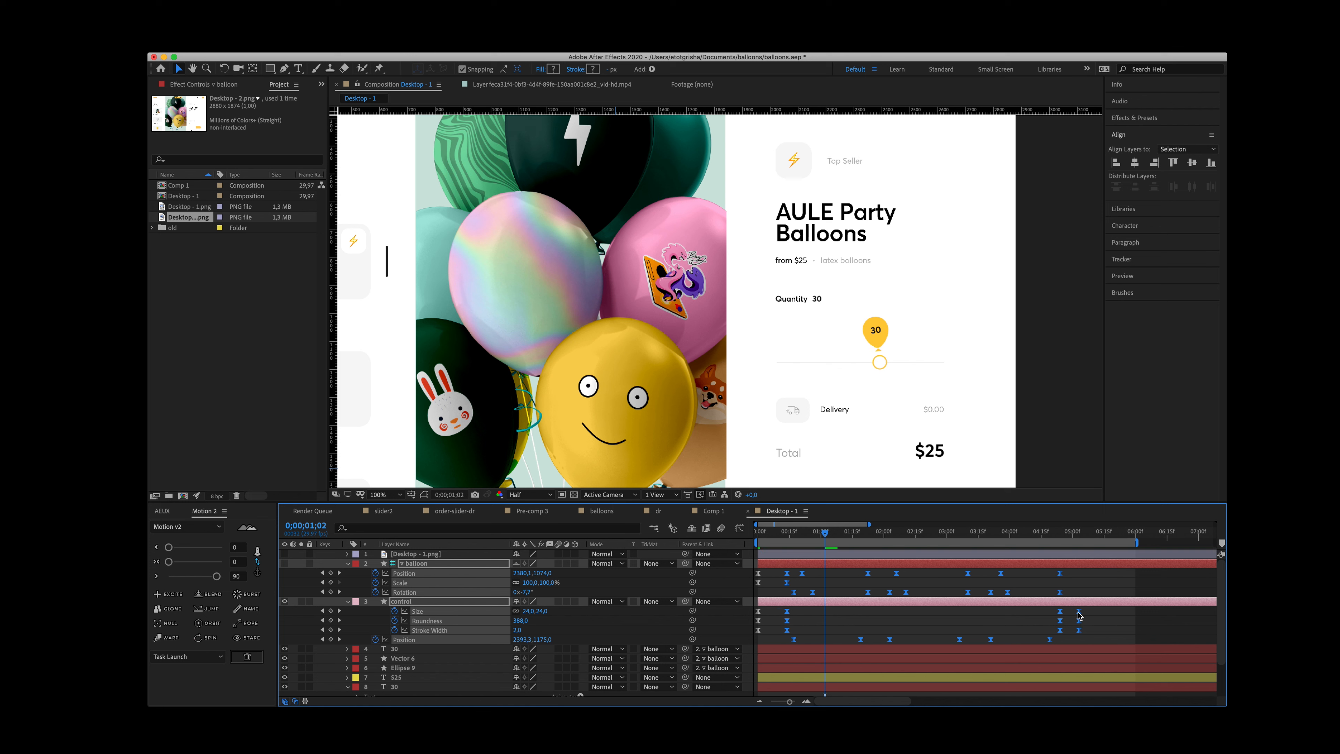
Step: Preview the slider animation from 0;00;00;00
left_click_drag(787, 536, 715, 535)
key("space")
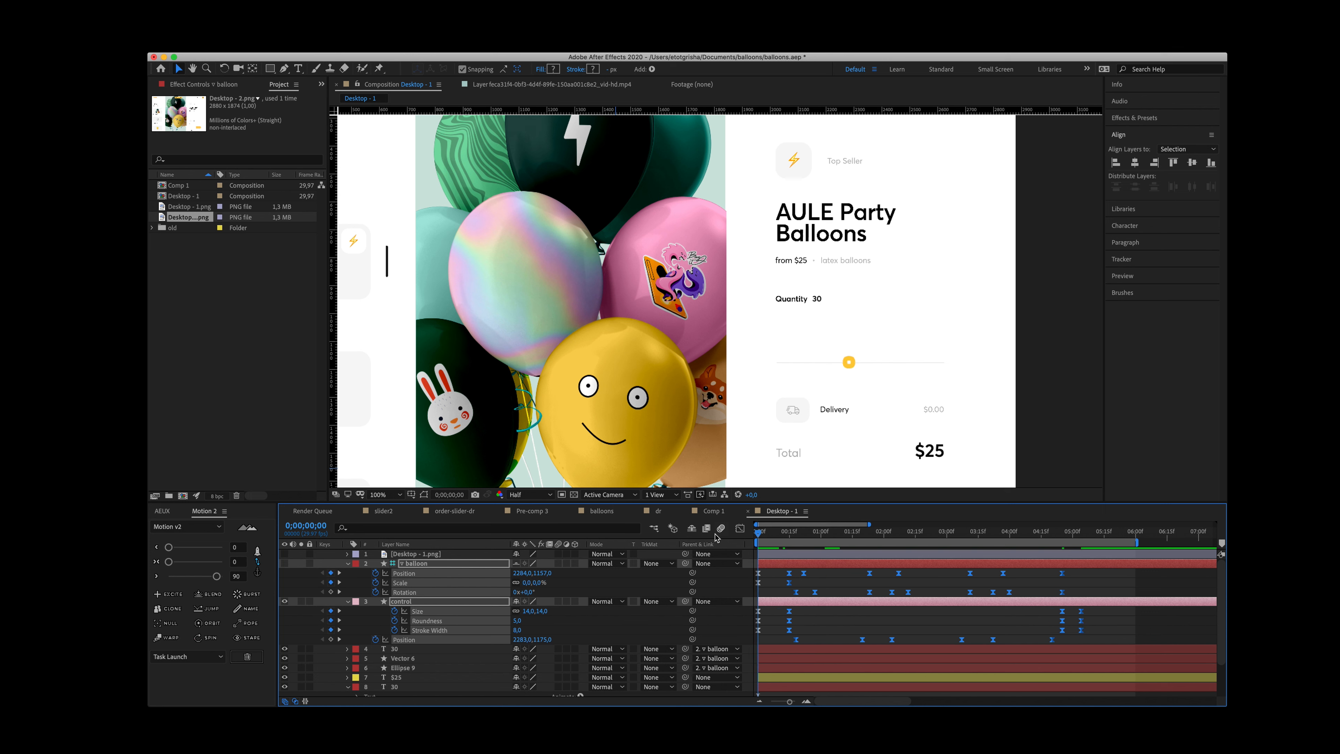
key("space")
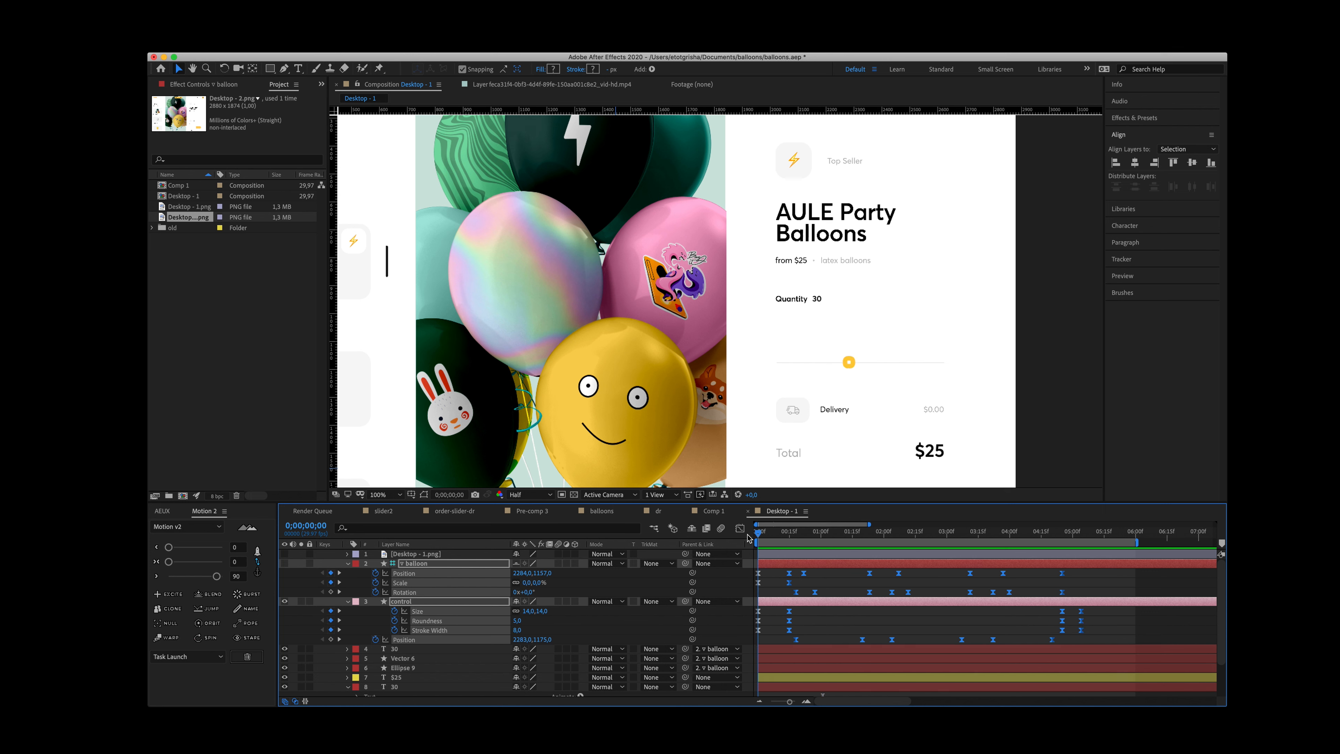
Step: Add a balloon Position keyframe at 0;00;05;07, level with the handle's closing keyframes, and lower its Y to 1161
left_click_drag(1062, 535, 1075, 536)
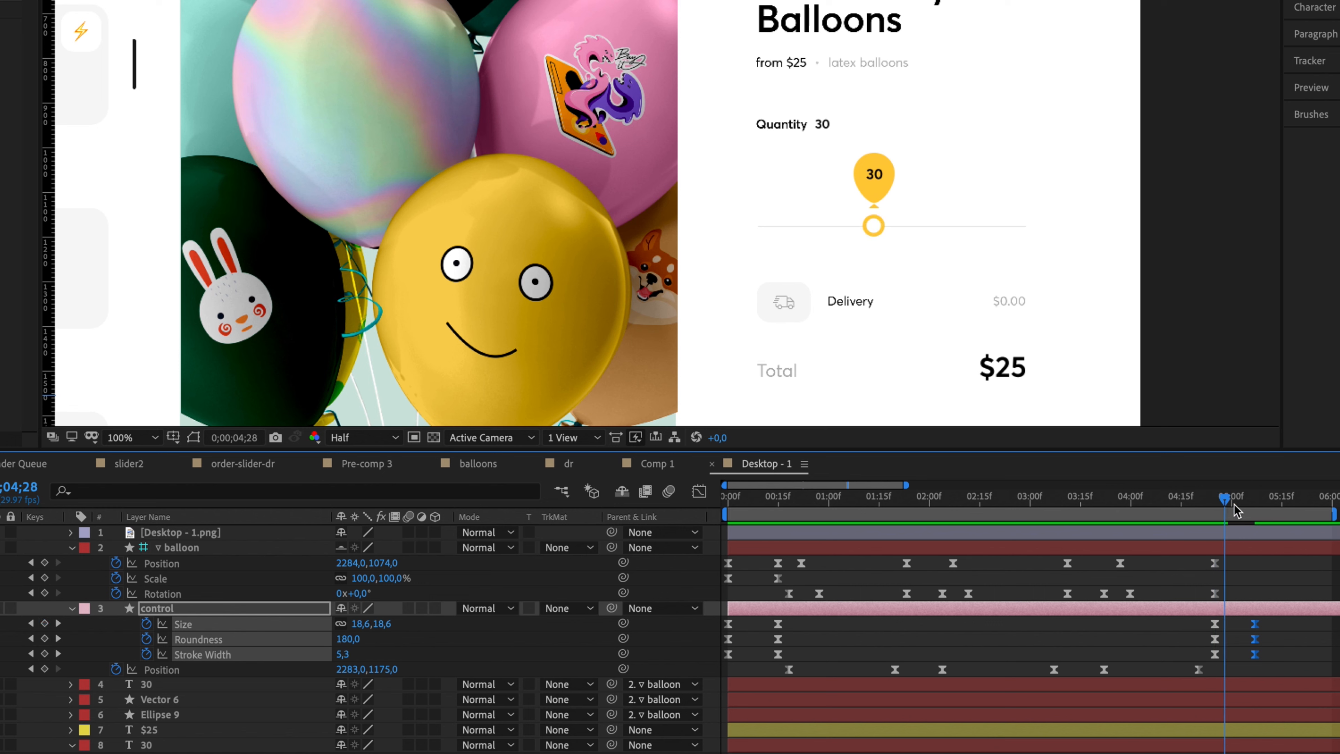
left_click_drag(1234, 505, 1255, 506)
left_click(44, 562)
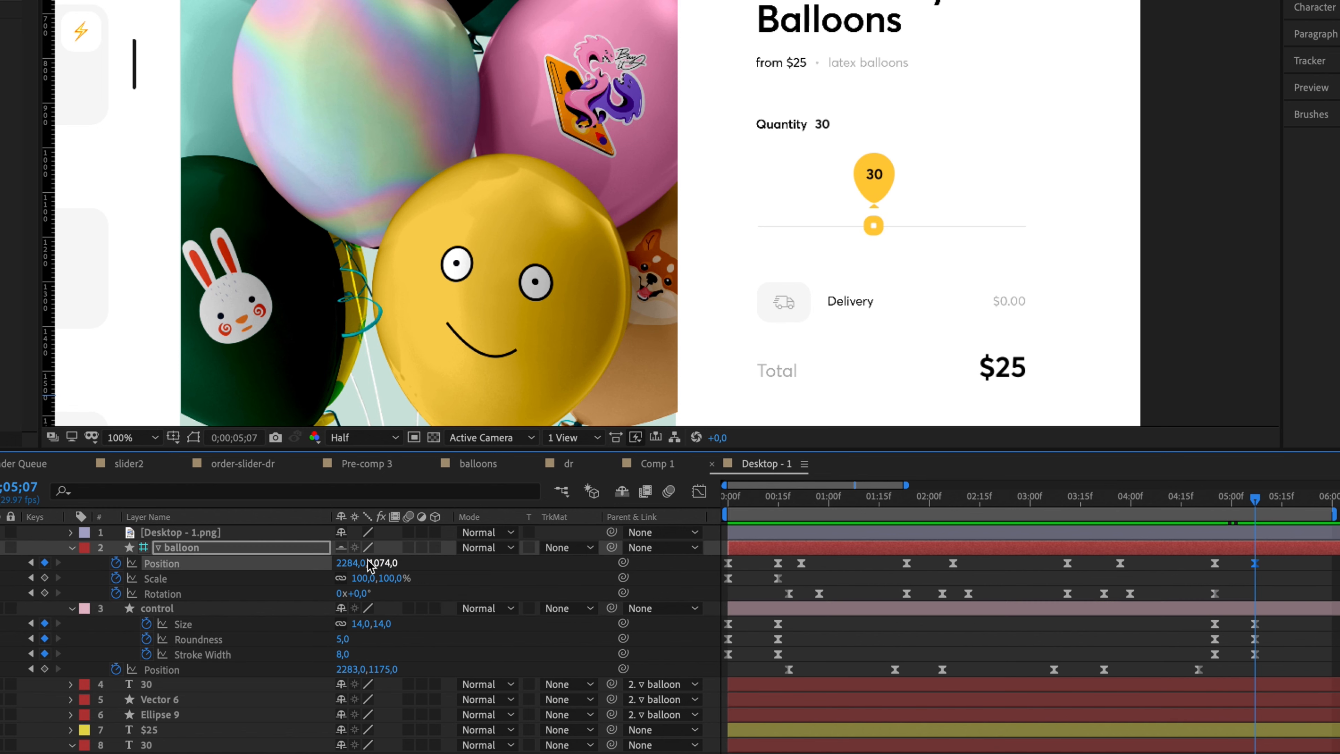
left_click_drag(383, 563, 474, 551)
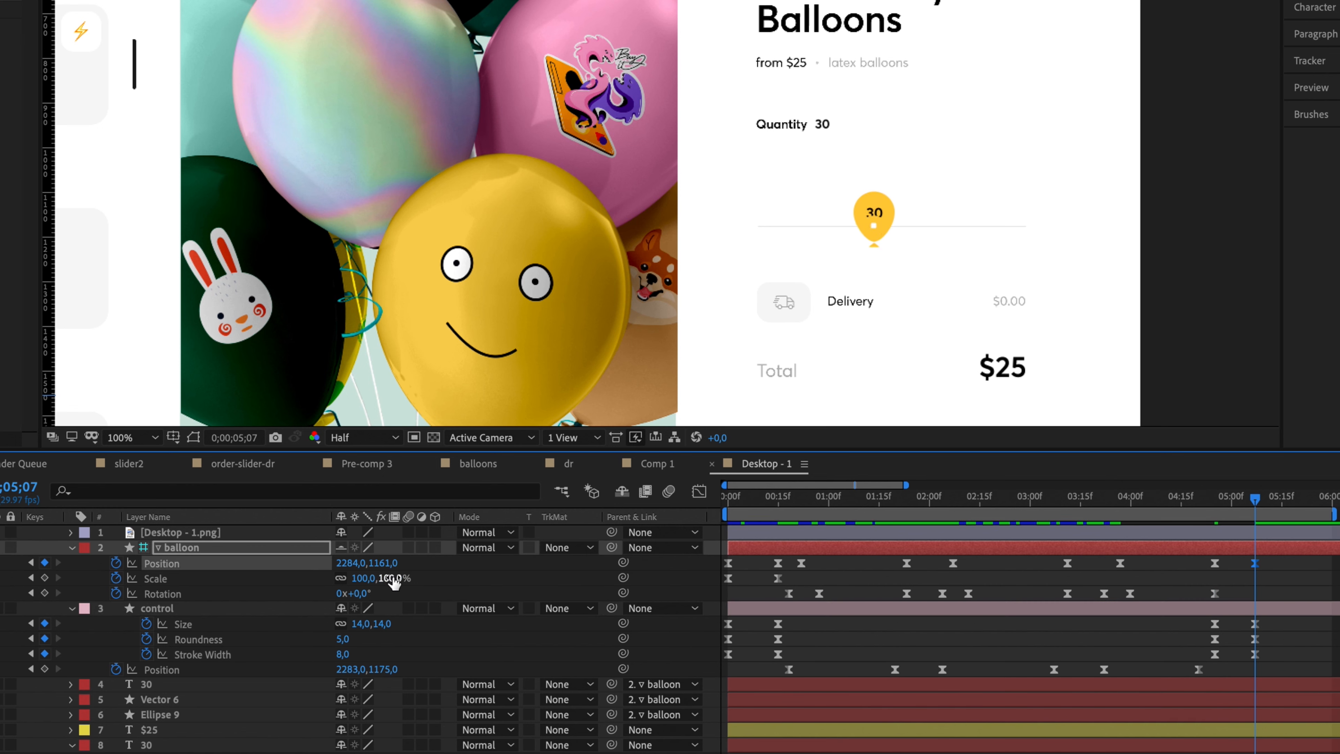
left_click_drag(396, 580, 222, 580)
left_click(397, 580)
type("0")
key("Return")
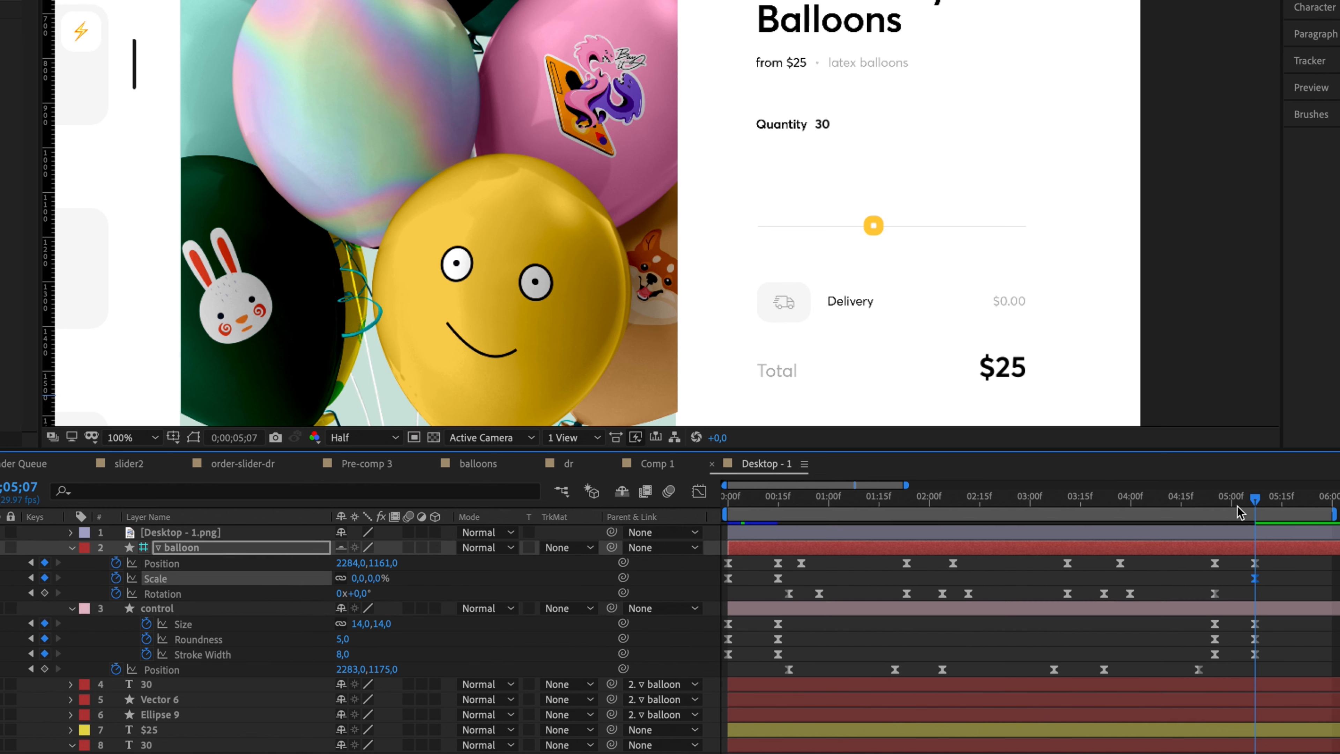
key("super+z")
key("super+z")
Step: Add a balloon Scale keyframe at 0;00;04;25 to hold 100%, and set Scale to 0% at 0;00;05;07
left_click_drag(1220, 505, 1214, 505)
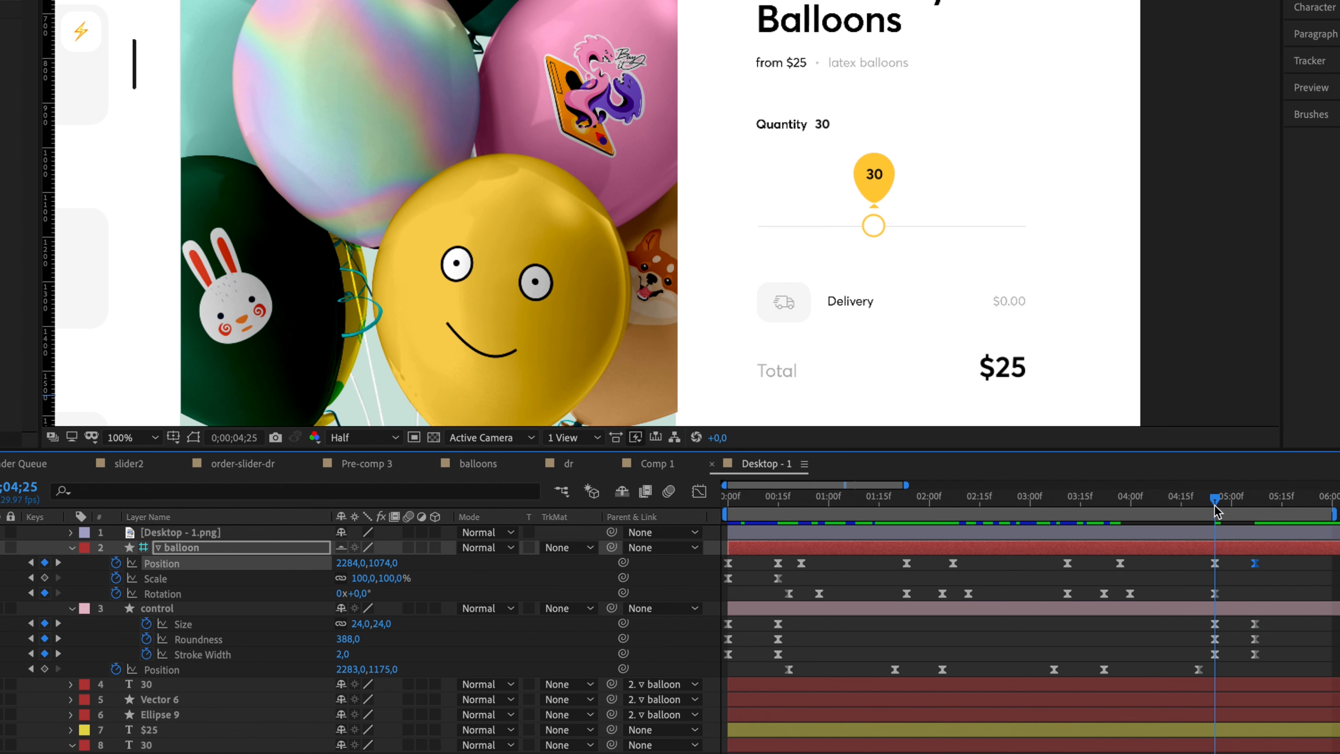
left_click(44, 578)
key("k")
left_click(389, 578)
type("0")
key("Return")
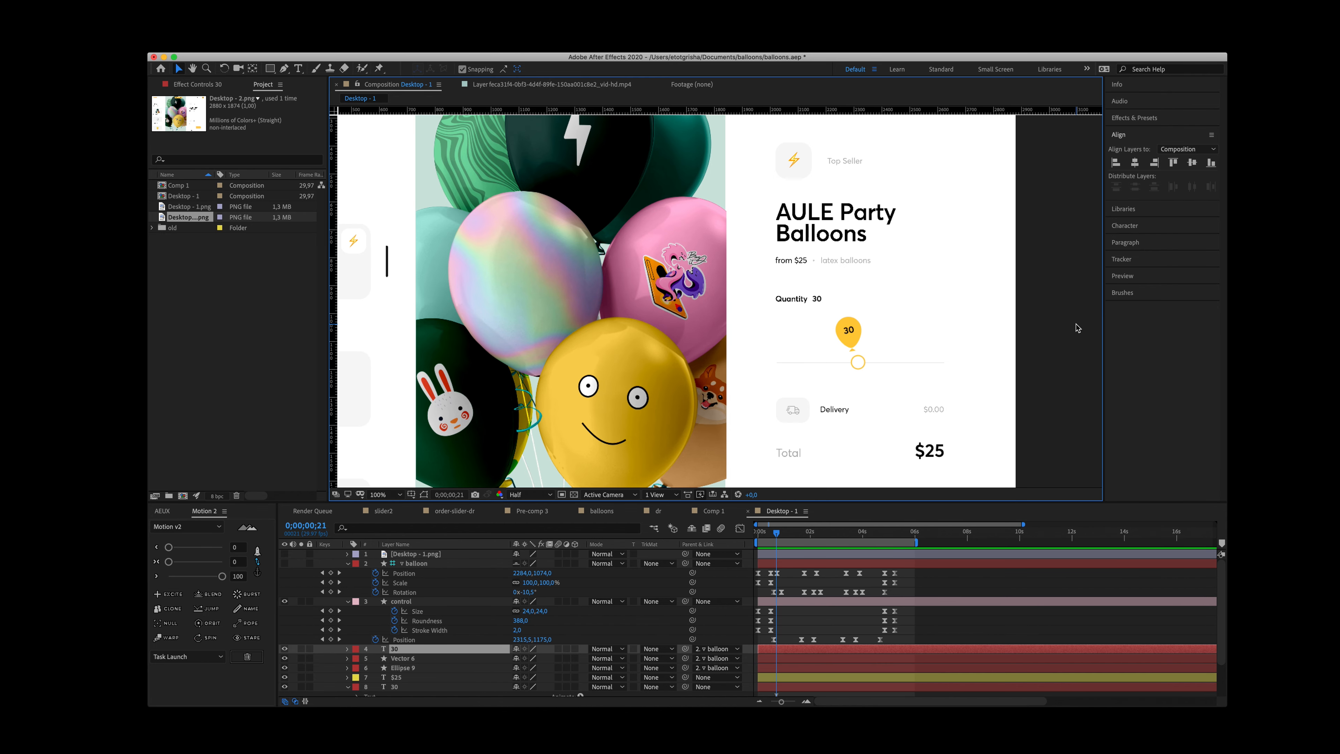
Step: Search the effects for "slider" and apply Slider Control to the balloon's number text layer
left_click(1140, 118)
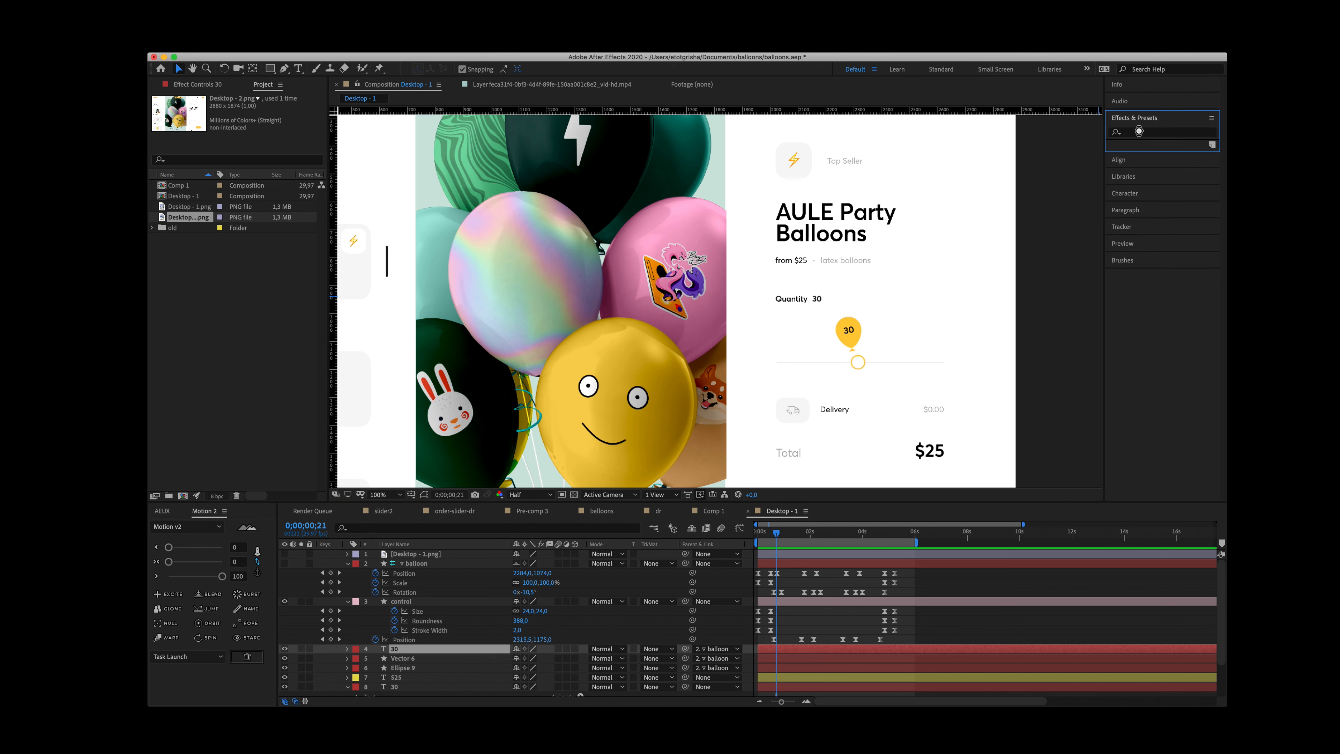
left_click(1139, 131)
type("sk")
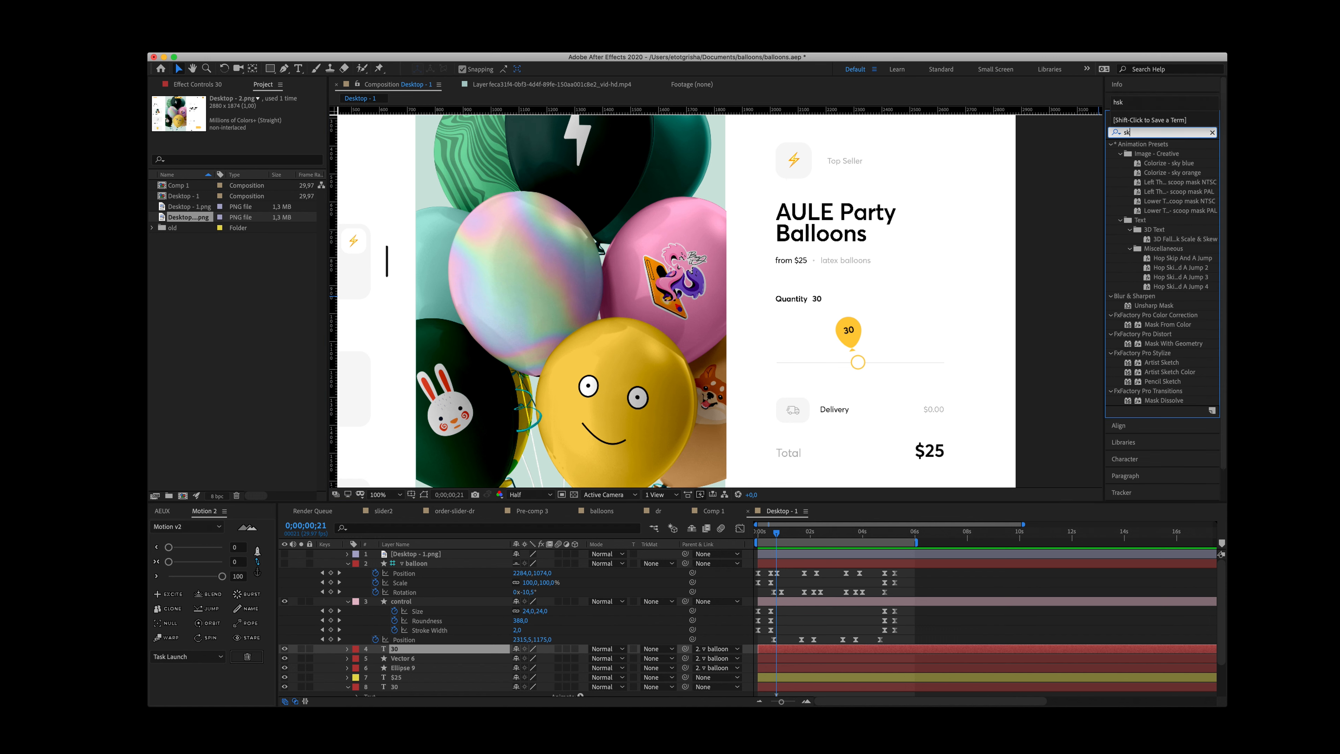
key("BackSpace")
type("lider")
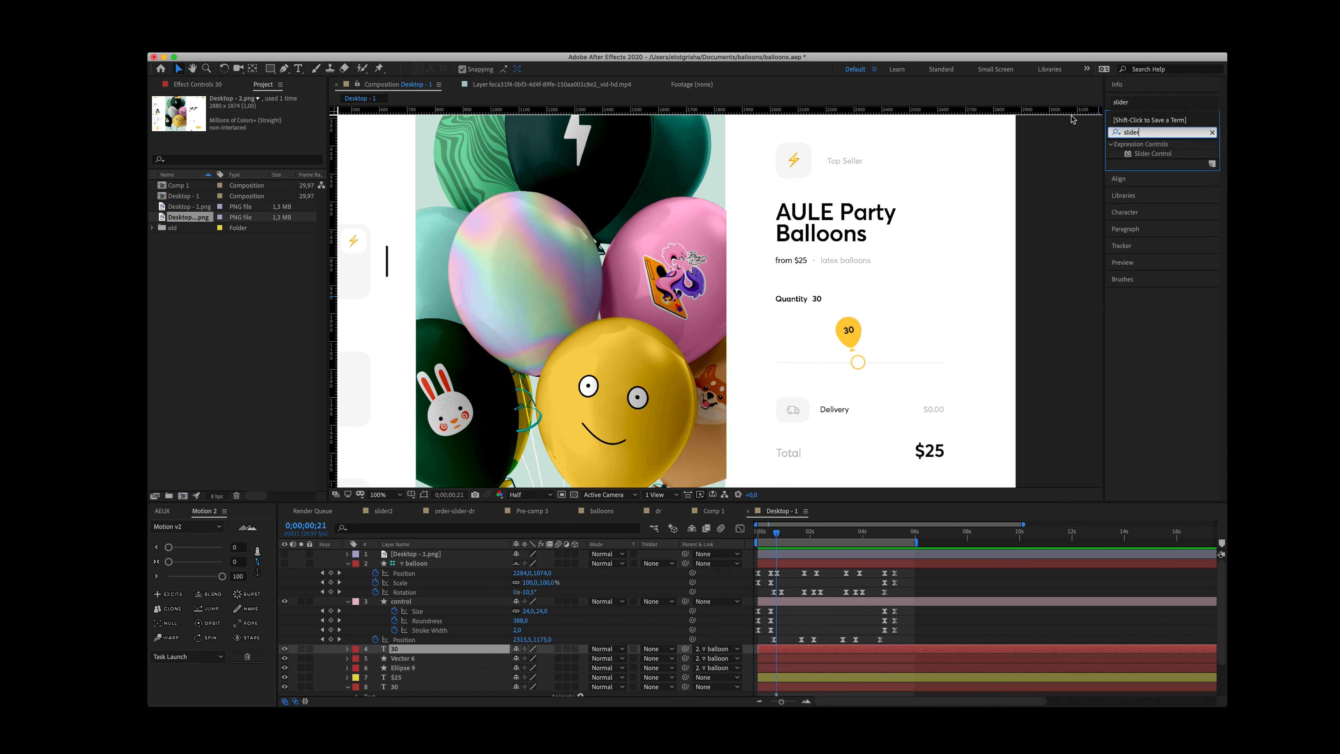
double_click(1152, 153)
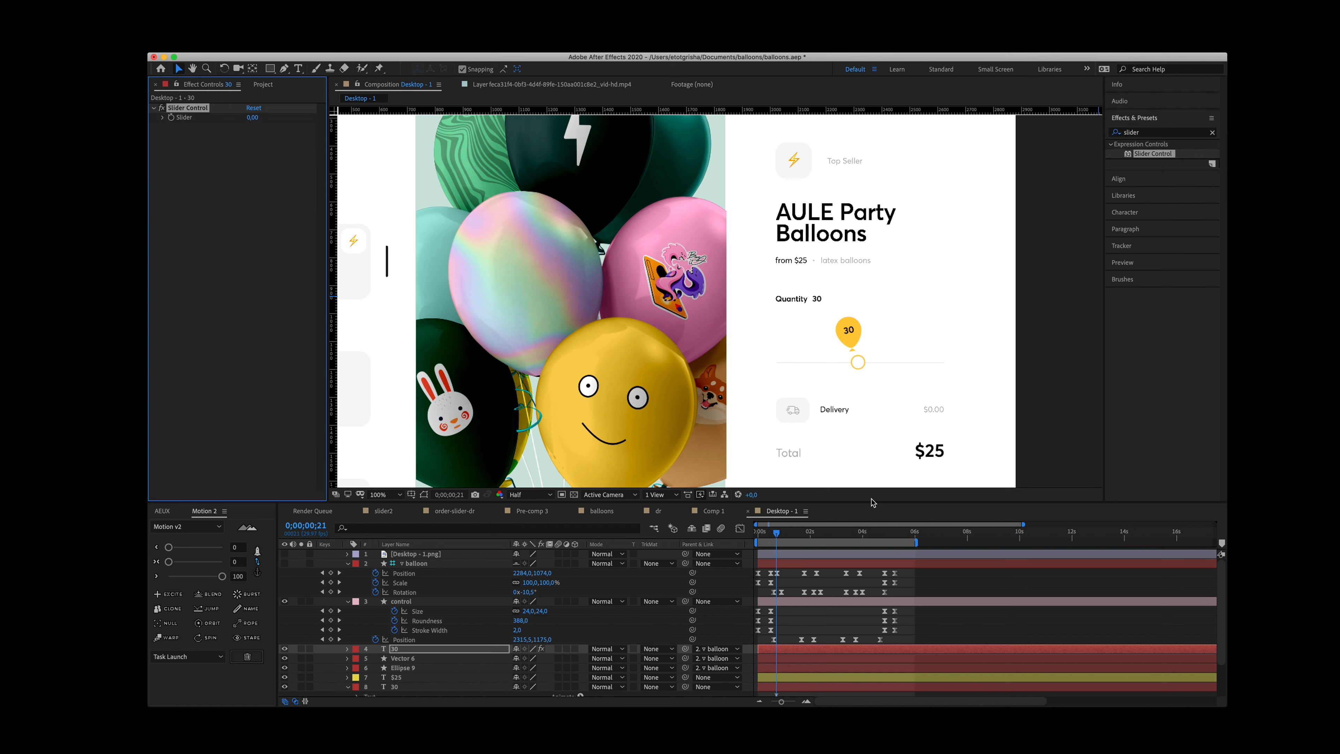
Step: Reveal the number layer's Source Text and Slider Control properties, and add a Slider keyframe at 0;00;00;17
left_click(347, 649)
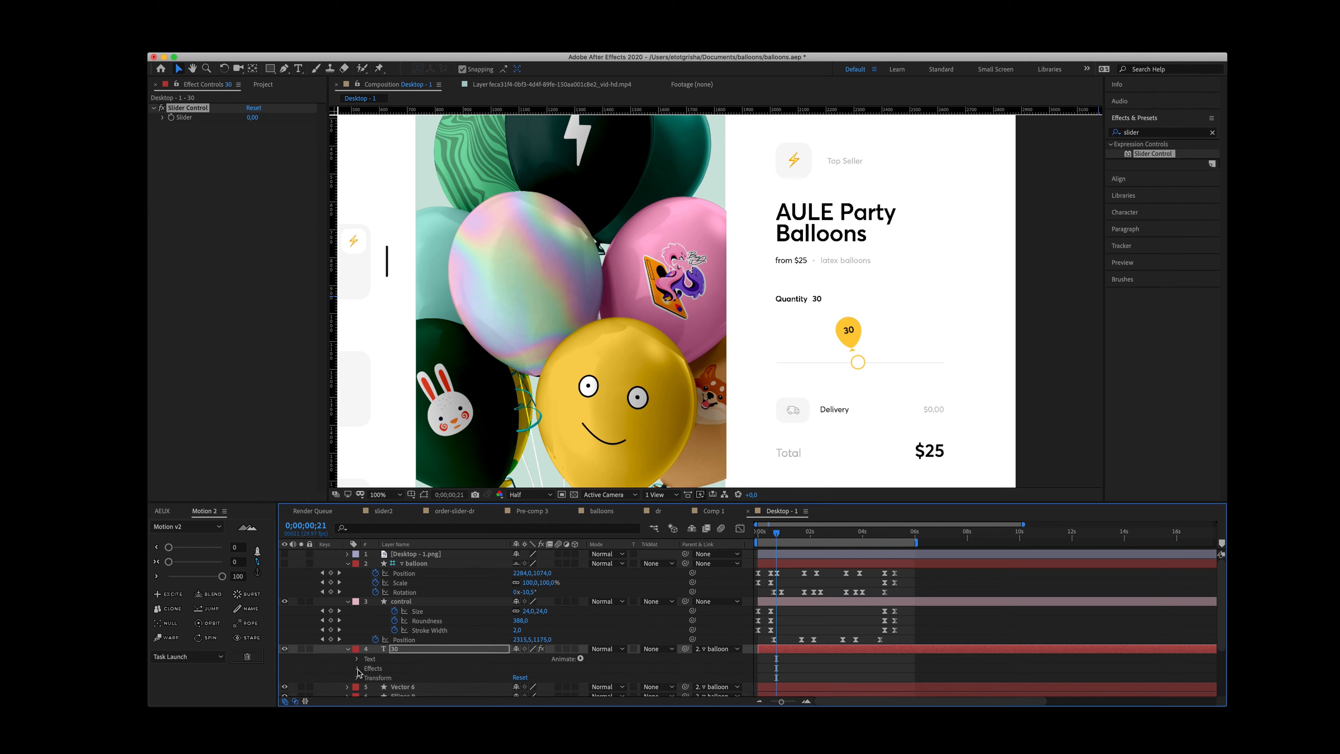
left_click(357, 659)
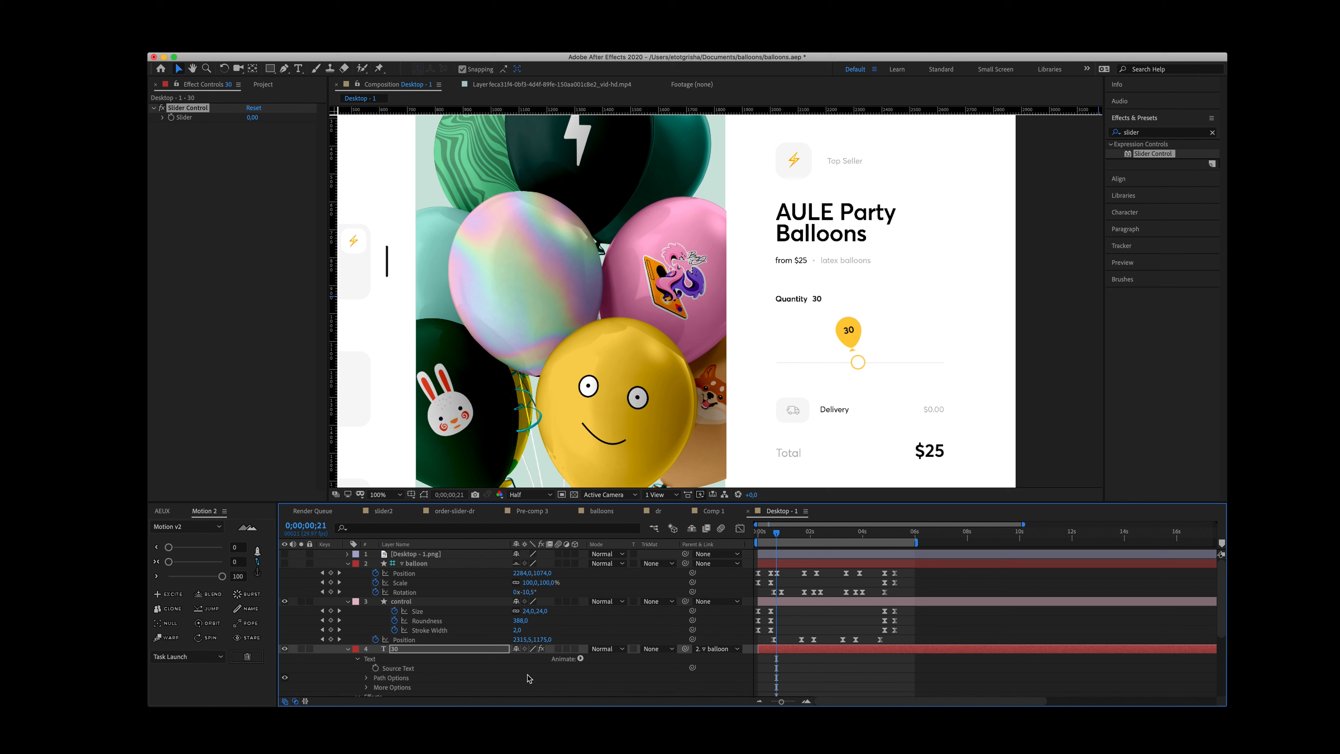
scroll(529, 678, "down", 3)
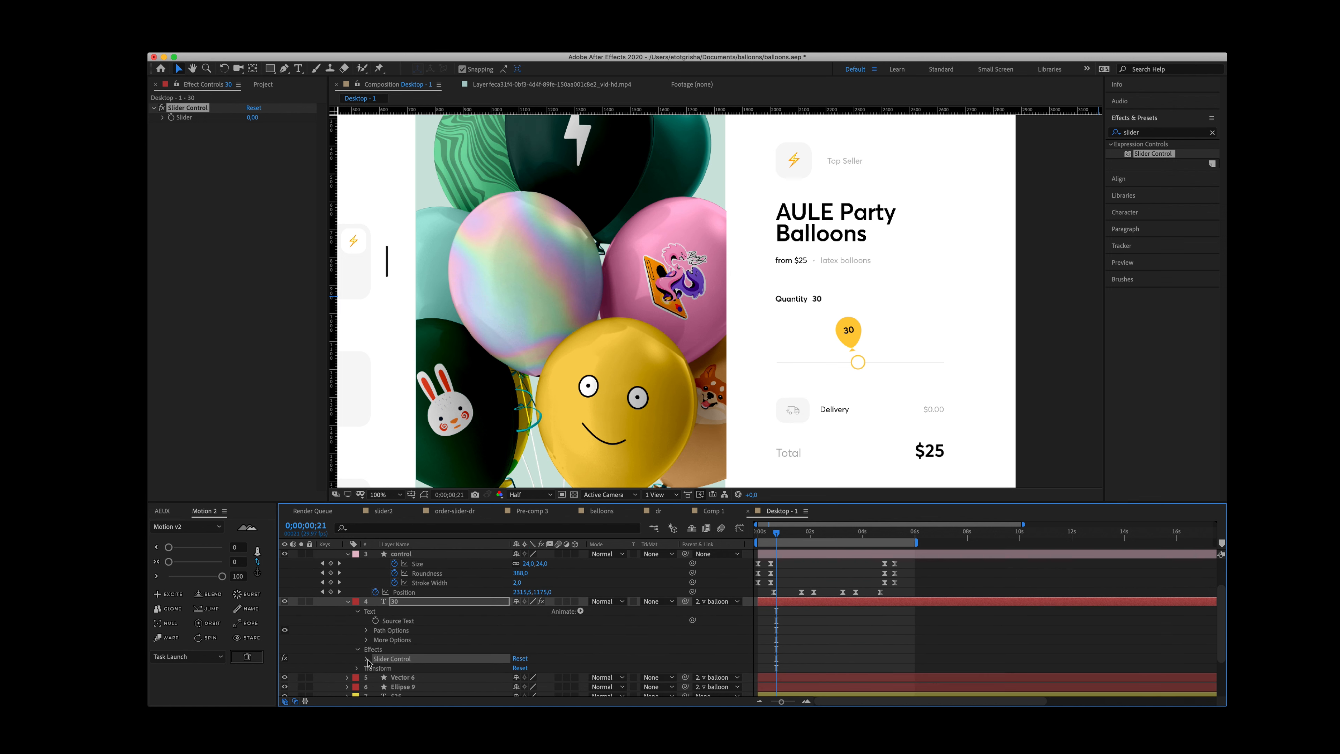
left_click(367, 659)
left_click_drag(776, 538, 773, 539)
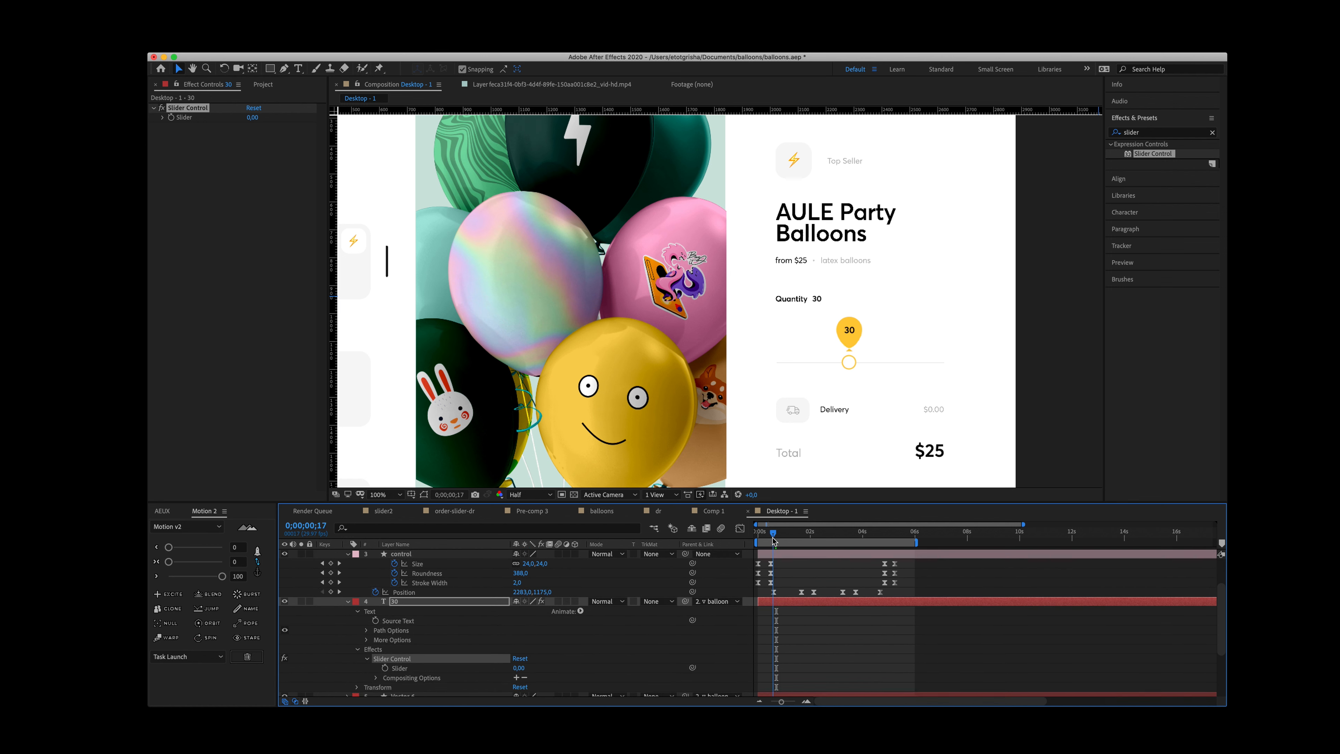
left_click(386, 667)
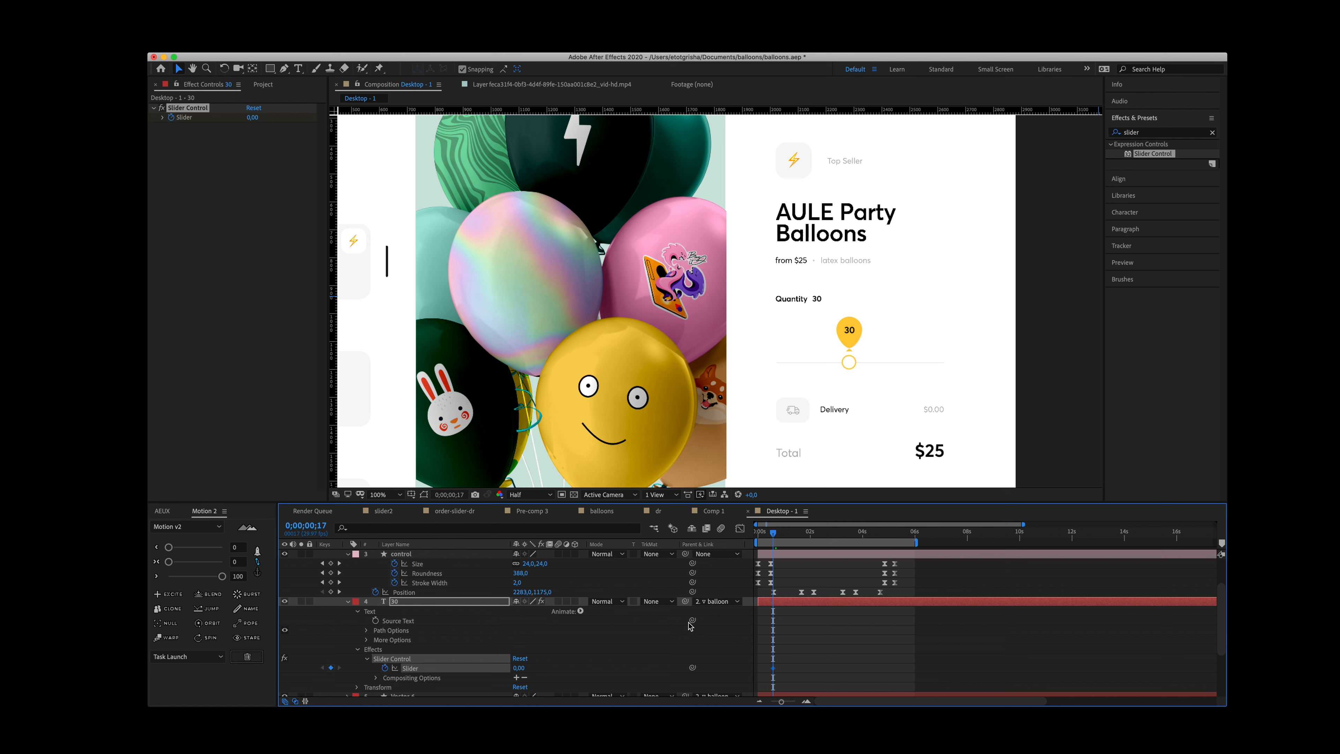
Step: Link the number layer's Source Text to its Slider with an expression, and set the Slider to 30 at 0;00;00;17
left_click_drag(691, 620, 443, 668)
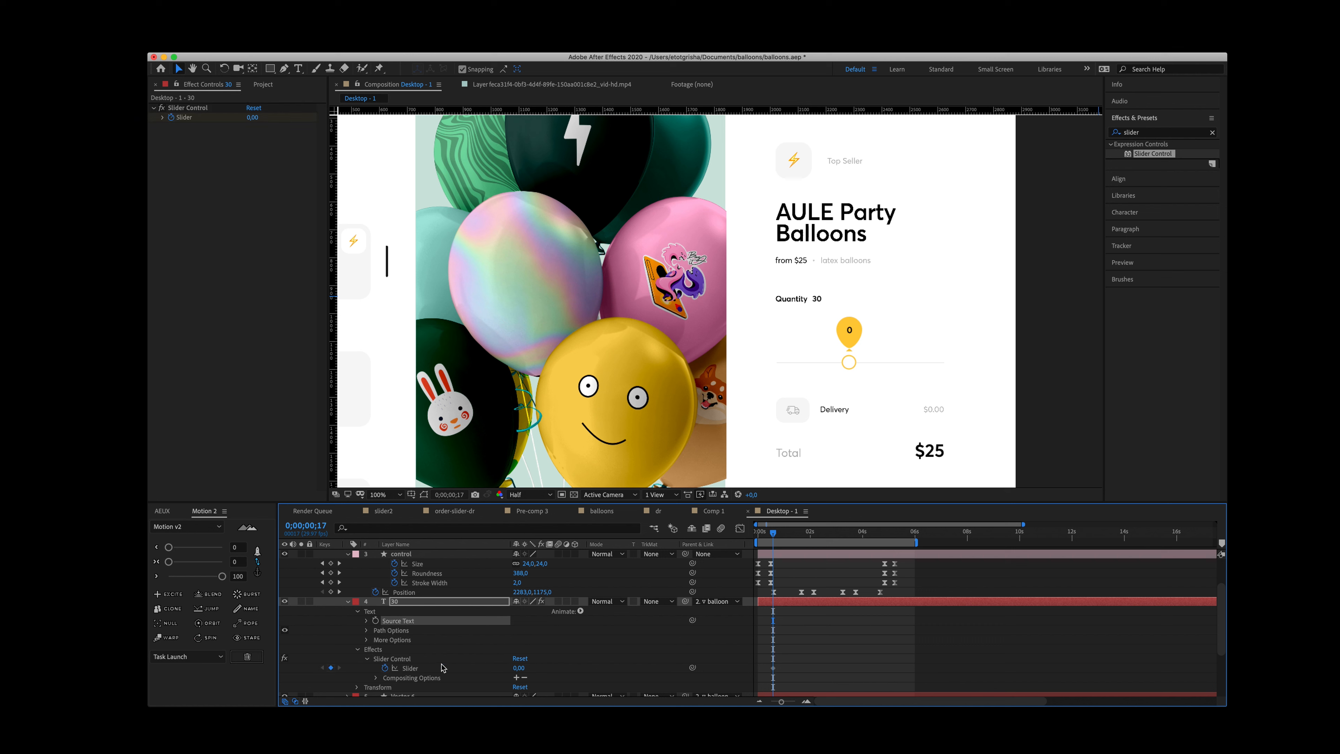
left_click(367, 622)
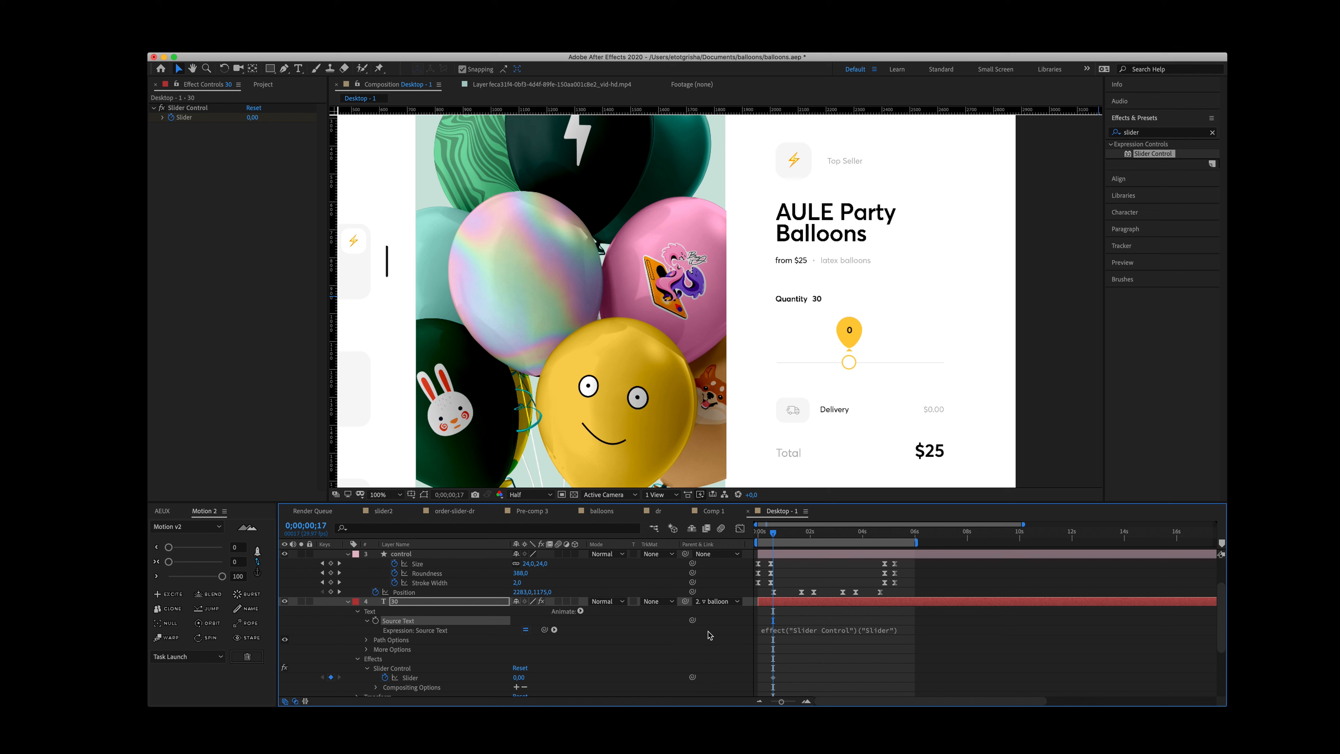
left_click(516, 678)
type("30")
key("Return")
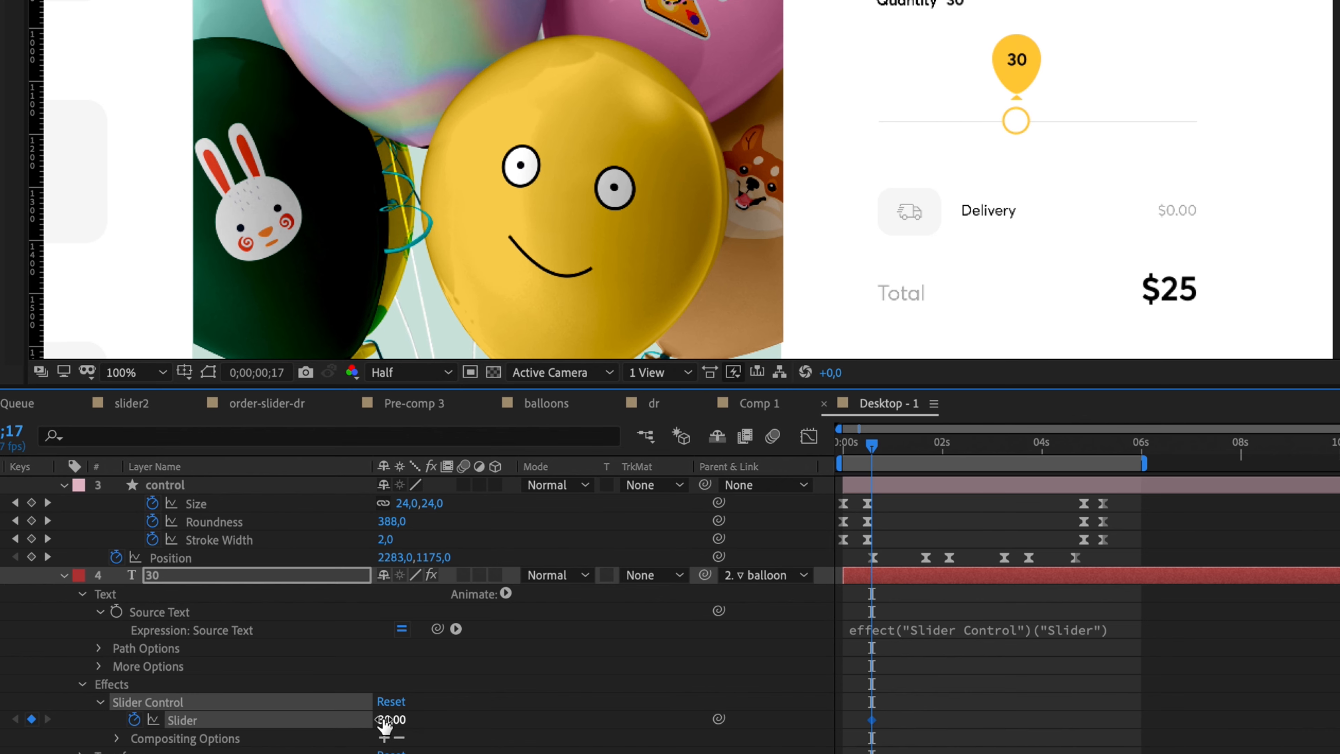
Step: Add a Slider keyframe of 60 at 0;00;01;20 and hold it with another at 0;00;02;04, matching the control's Position keyframes
left_click(800, 535)
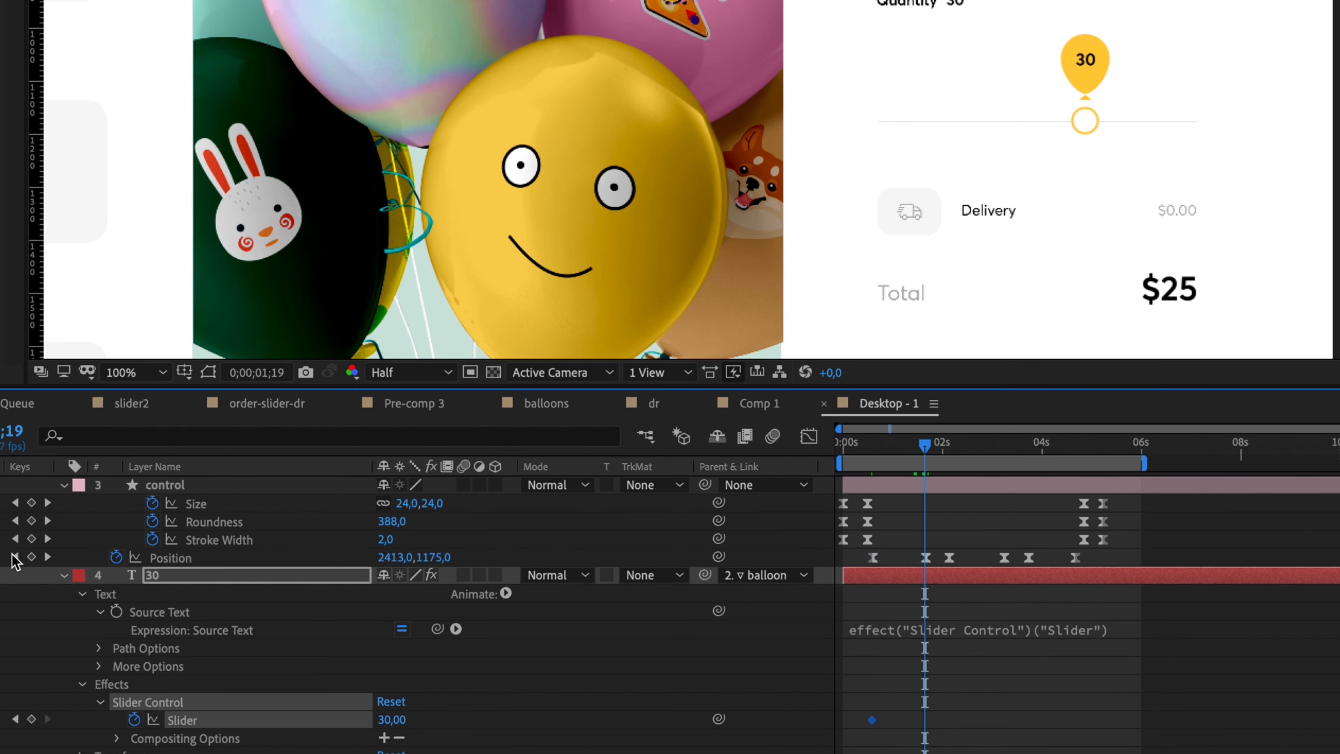
left_click(15, 556)
left_click(48, 557)
left_click(31, 719)
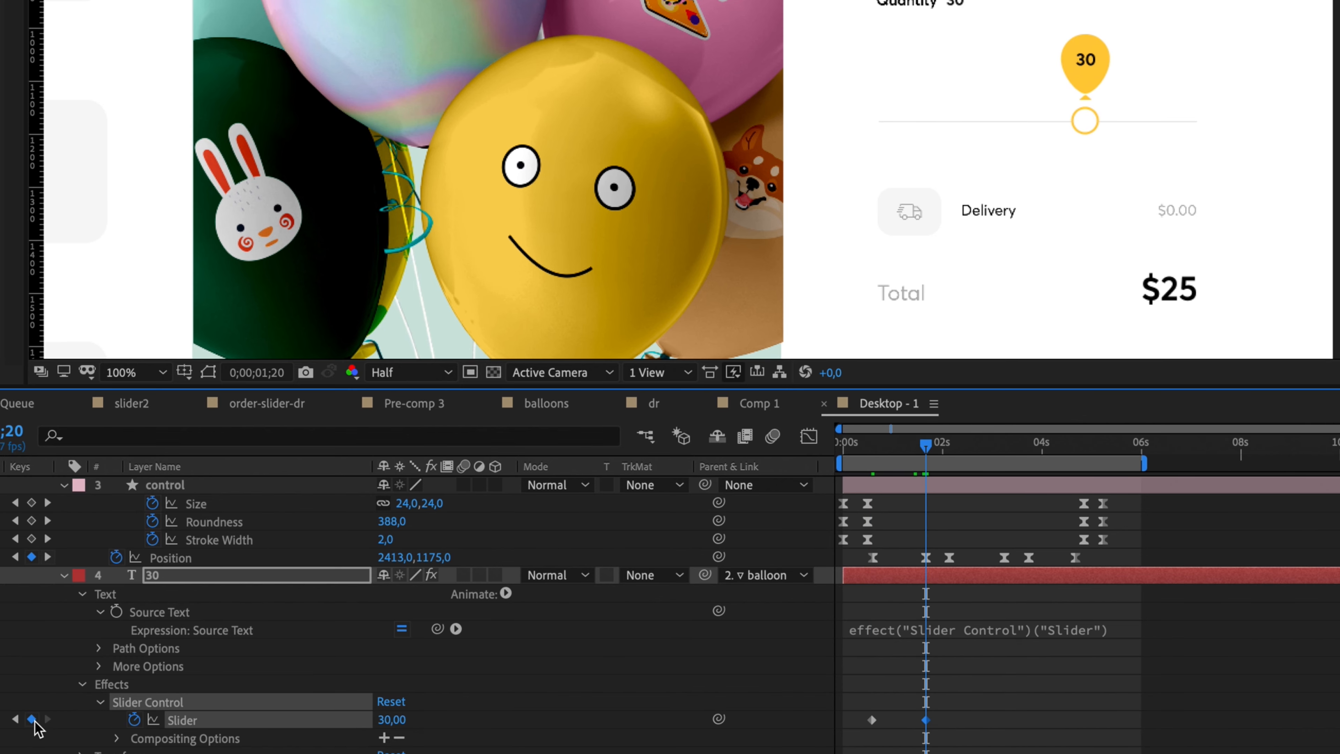
left_click(392, 719)
type("60")
key("Return")
left_click(47, 558)
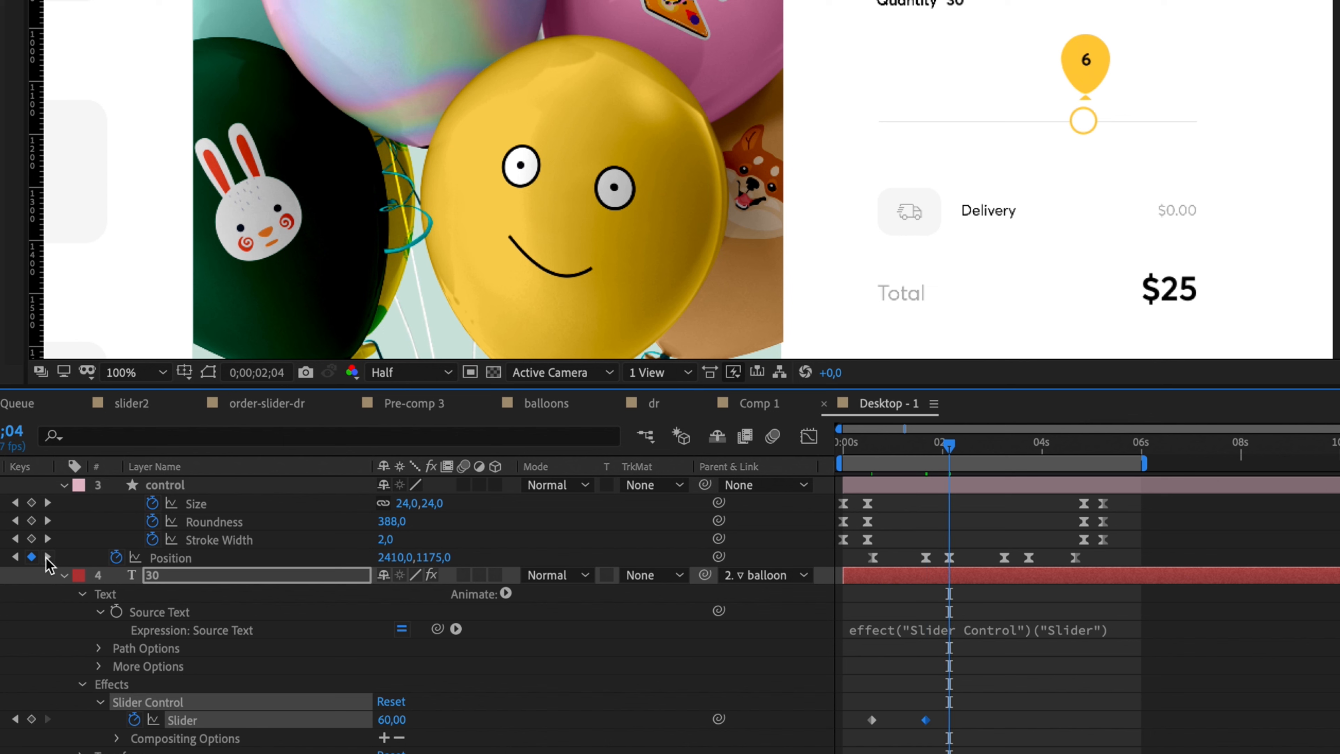
left_click(31, 719)
Step: Widen the text box of the number inside the balloon so both digits fit, then leave text editing
left_click(1085, 60)
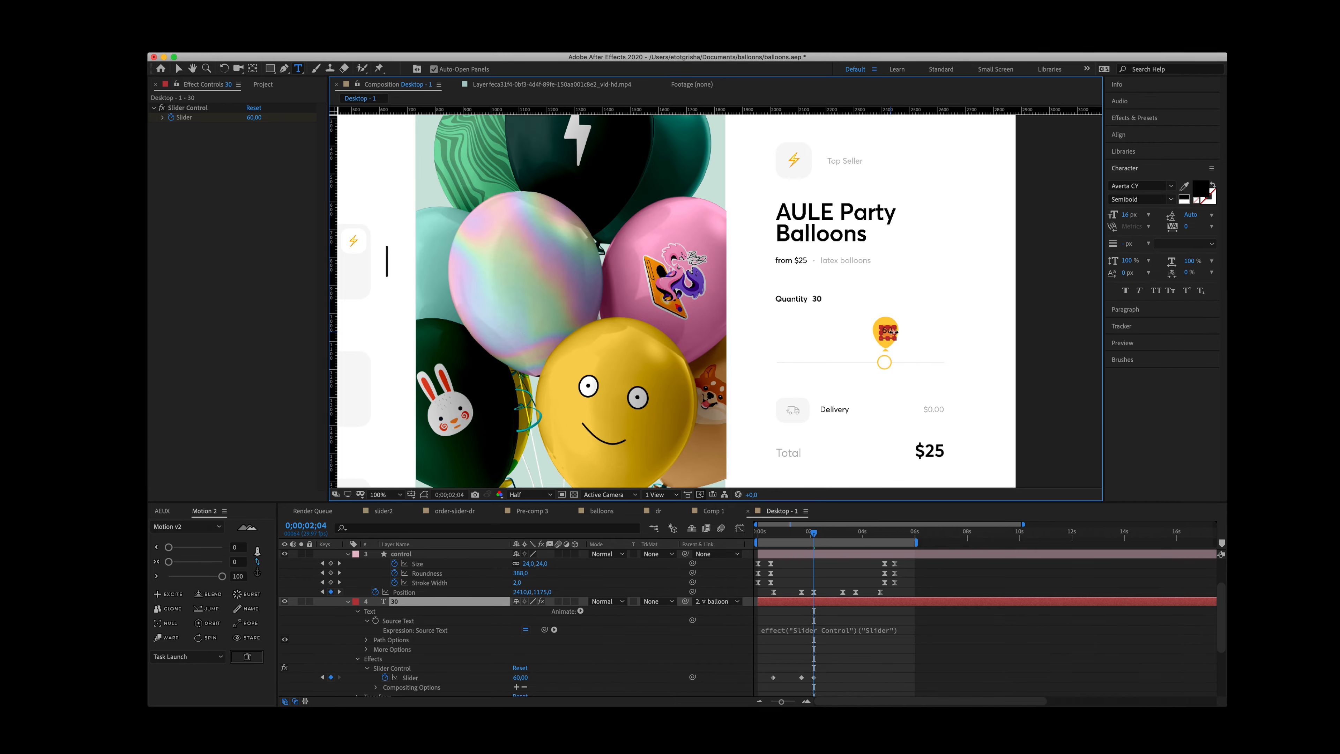
left_click_drag(894, 332, 891, 332)
left_click(1125, 308)
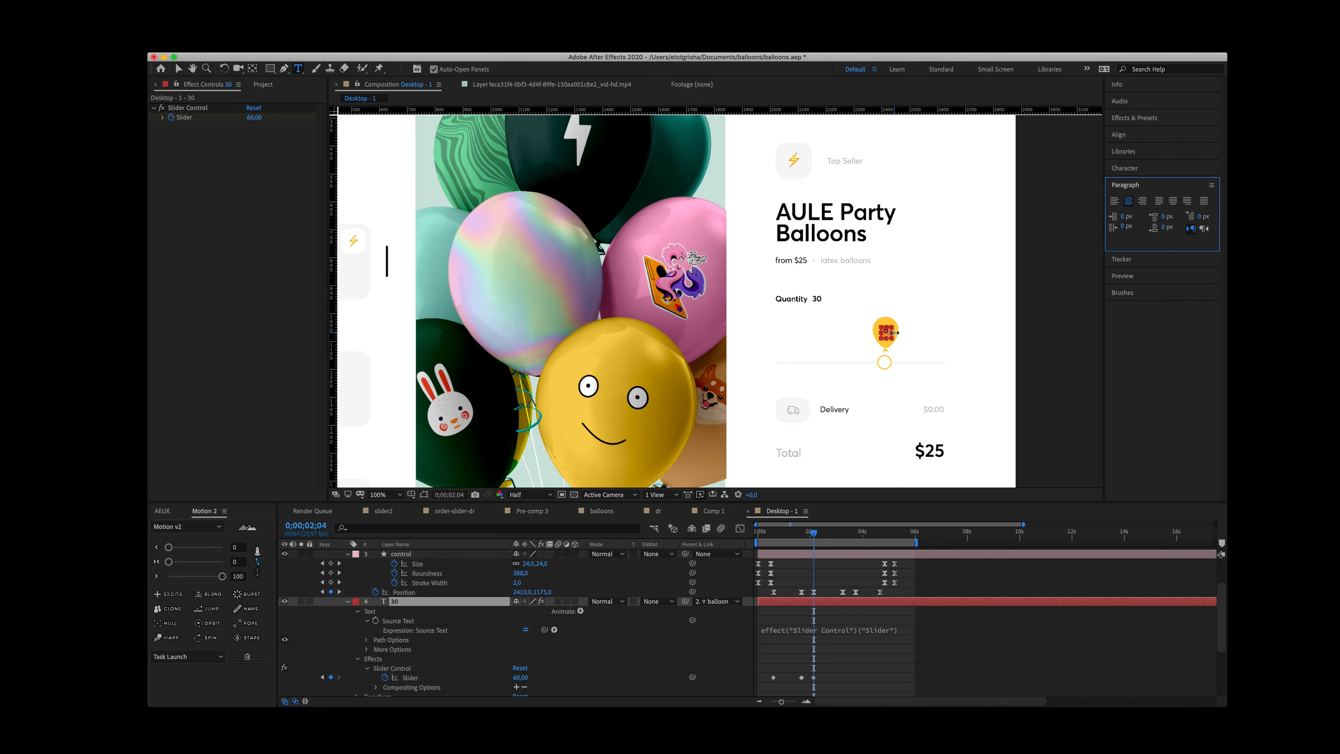
key("period")
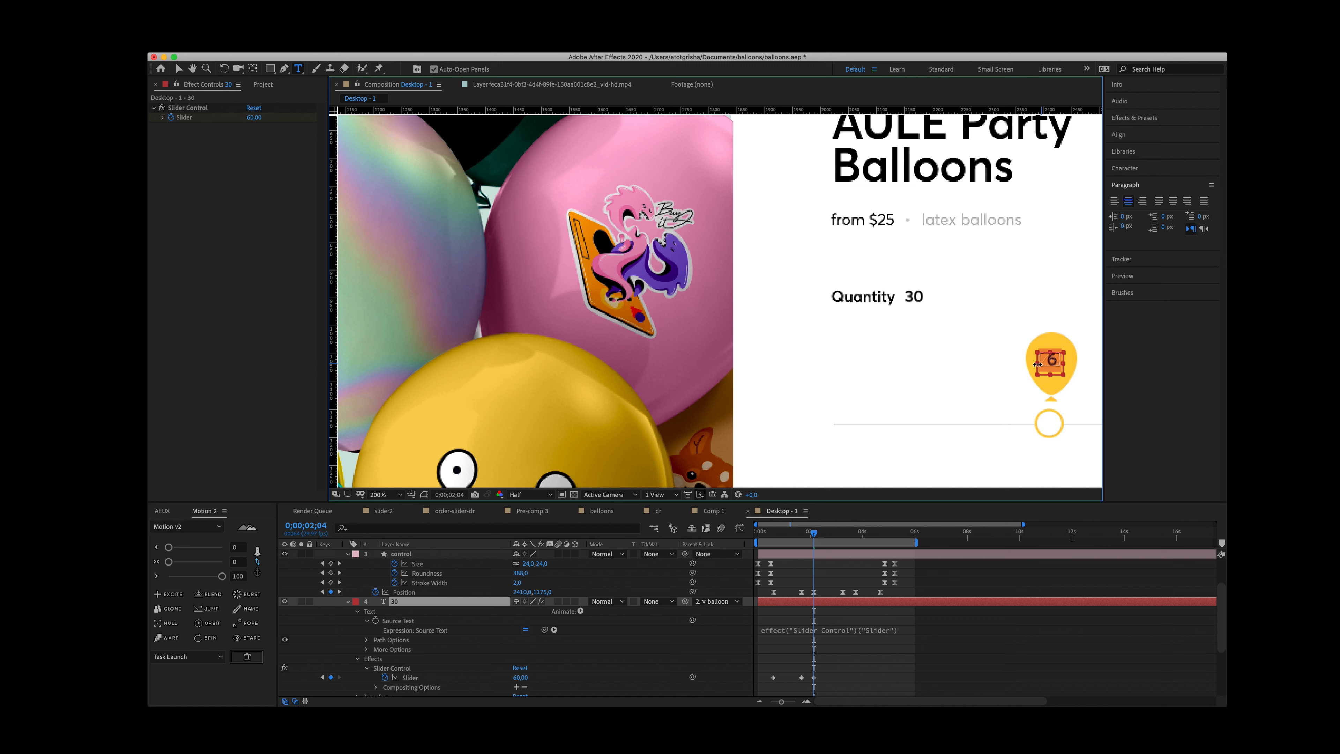
left_click_drag(1060, 368, 1064, 369)
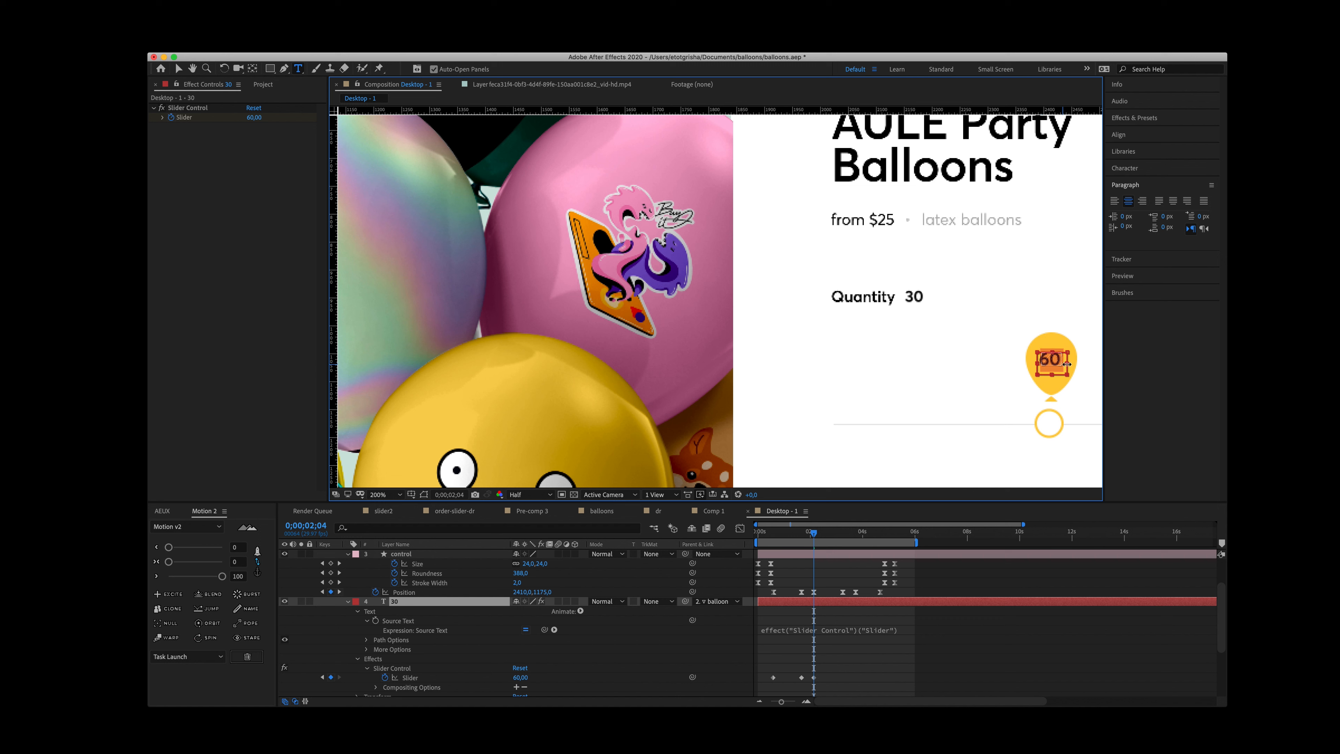
left_click(849, 651)
left_click(815, 677)
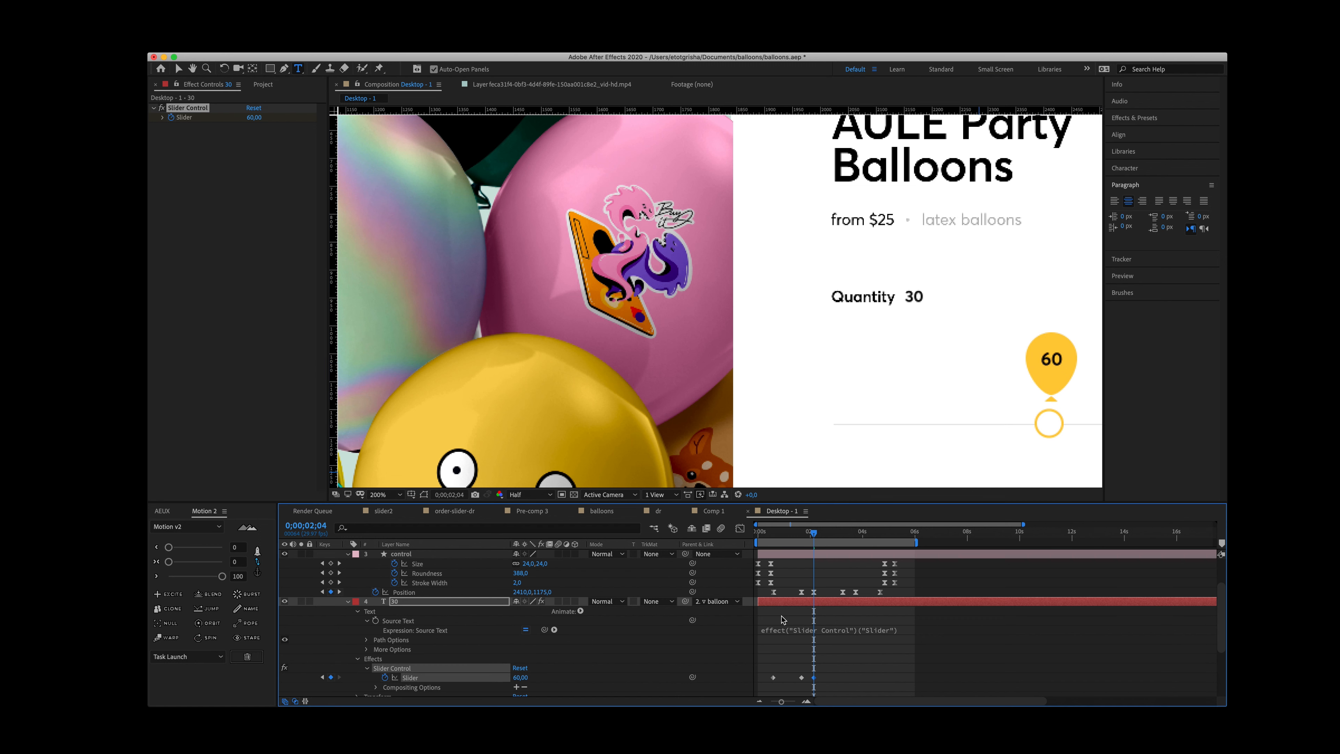
Step: Set the Slider to 12 at 0;00;03;07 and add Slider keyframes at the control's last two Position keyframes
left_click(843, 536)
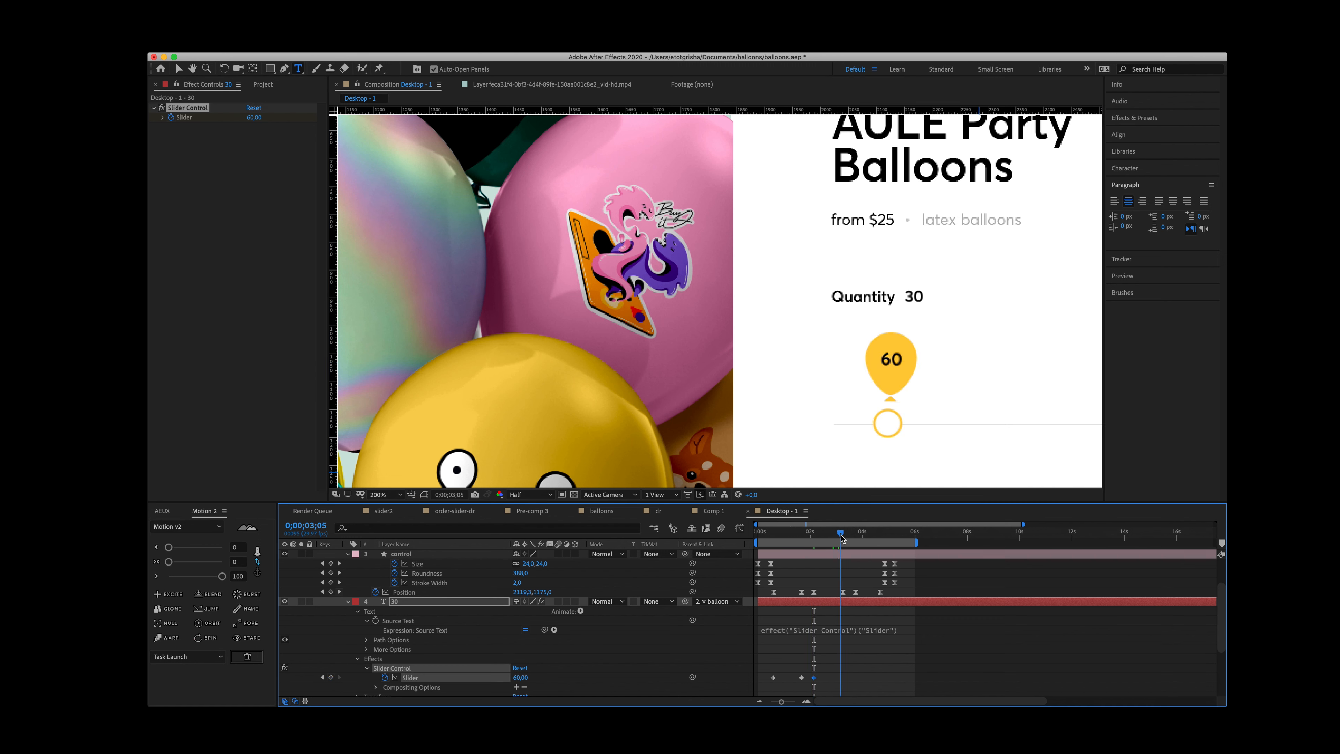
left_click(520, 678)
type("12")
key("Return")
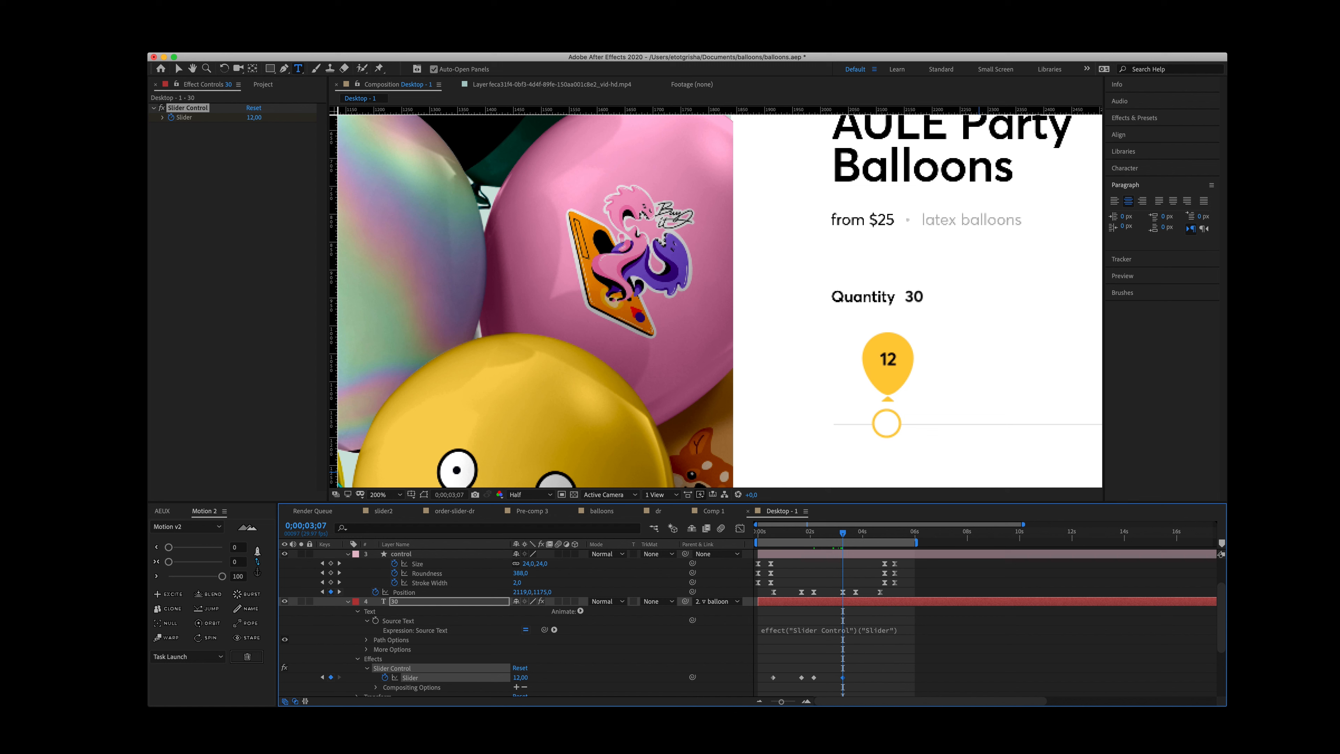
left_click_drag(840, 535, 881, 535)
Step: Preview the number counting in the balloon as the handle moves, viewing the whole product card
key("space")
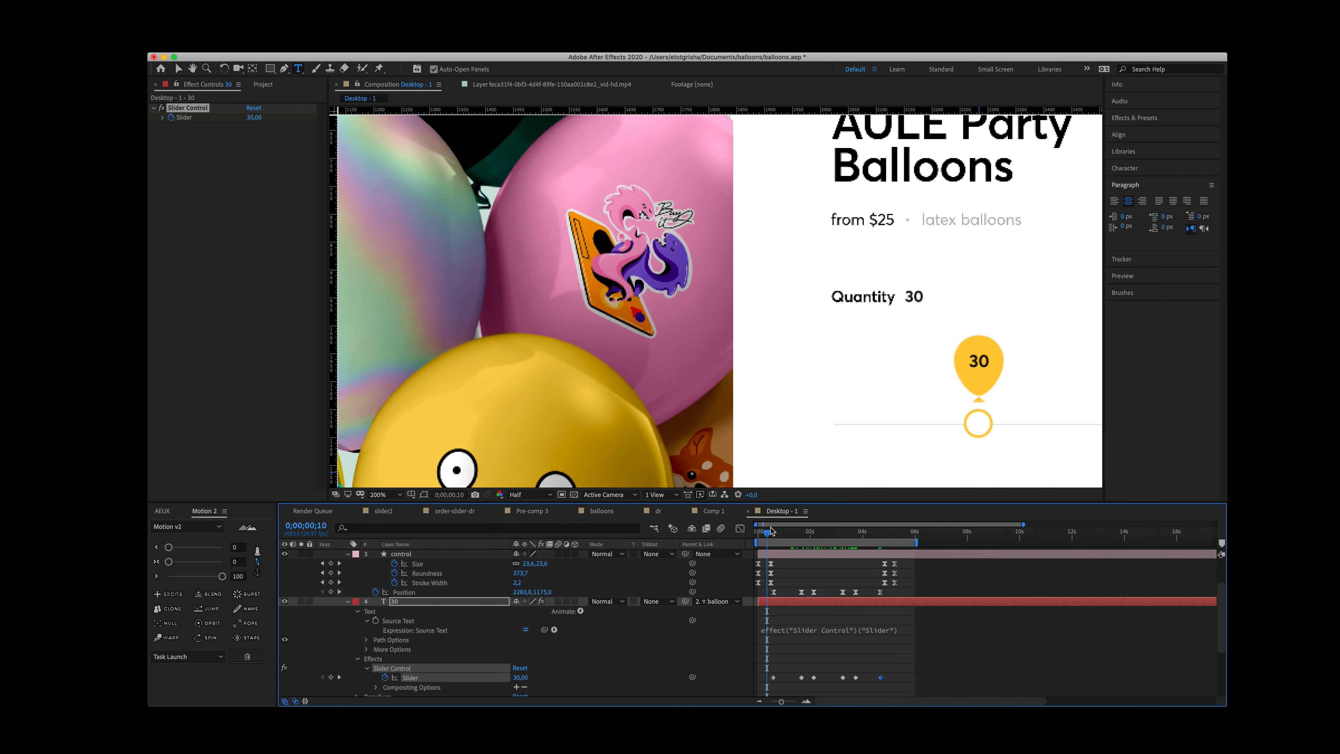
scroll(840, 407, "down", 4)
key("period")
key("period")
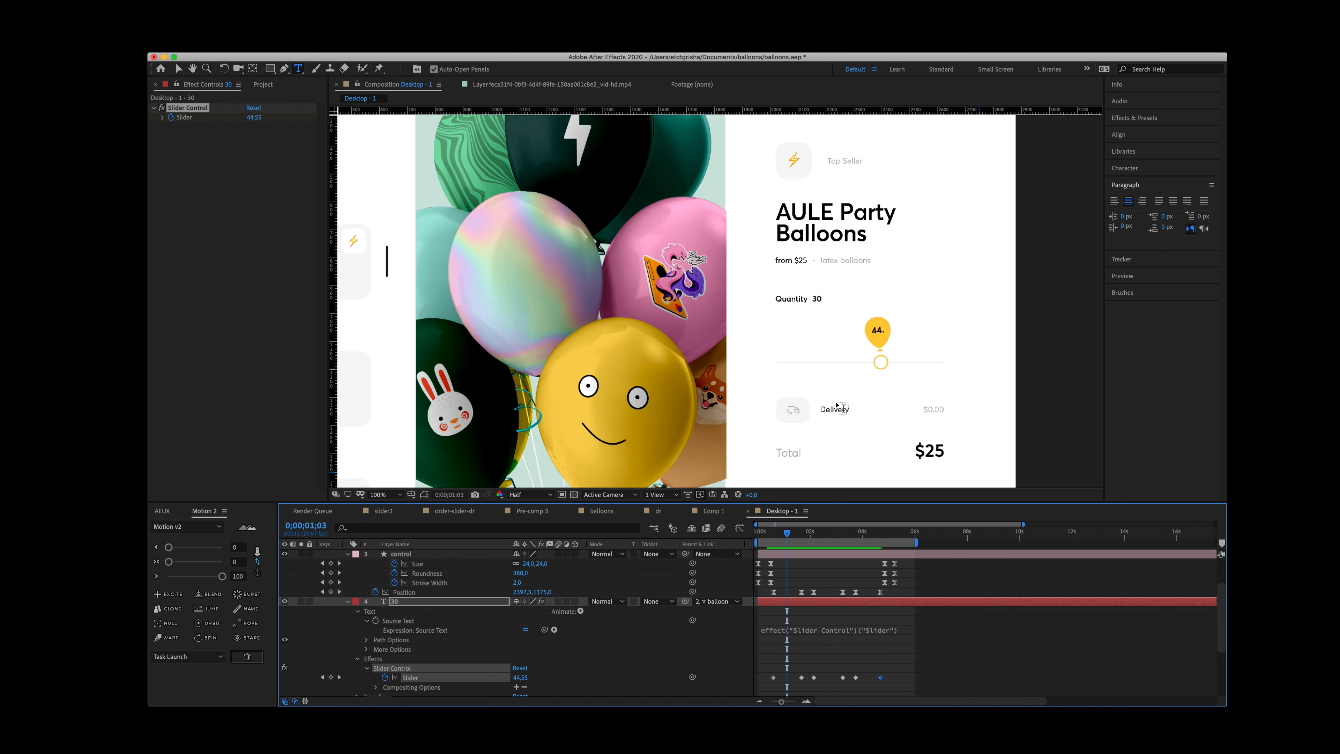
left_click(769, 535)
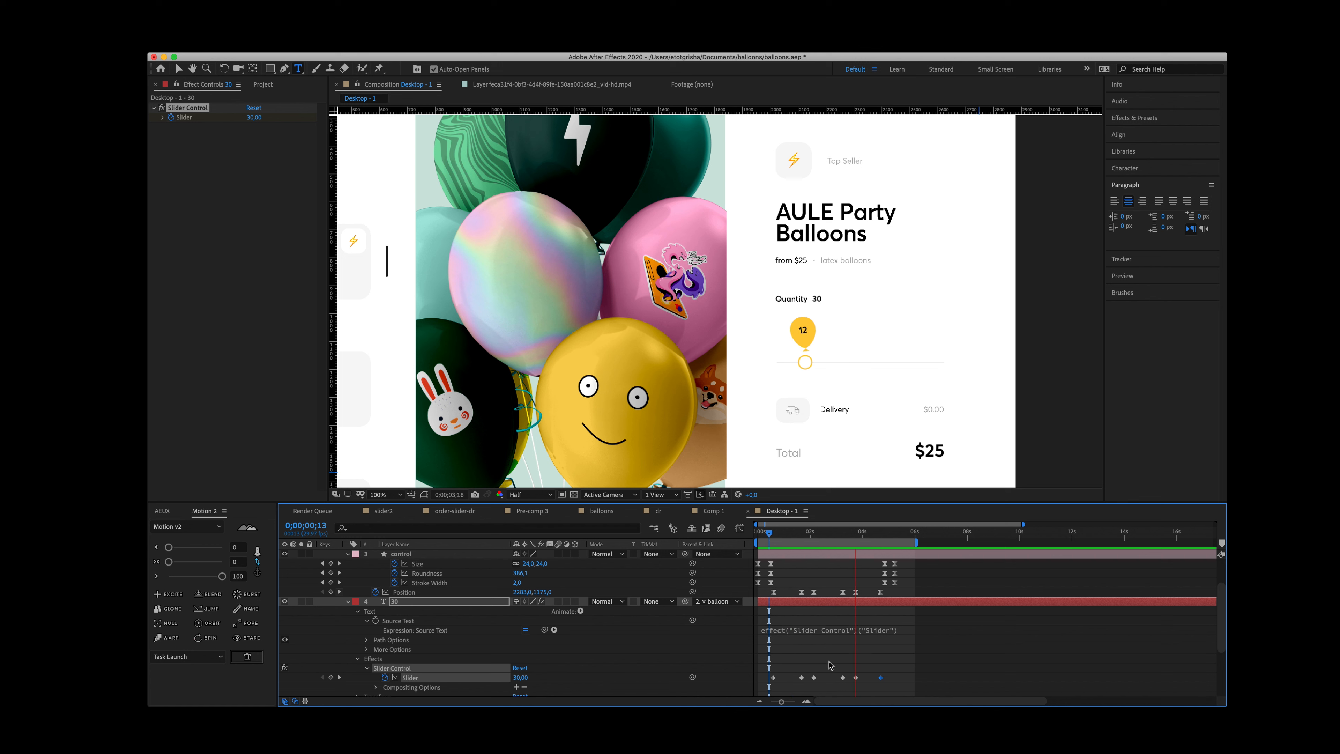
key("space")
Step: Ease the balloon number's Slider keyframes at 90 with Motion 2, then select the keyframes of the balloon and control layers
left_click_drag(225, 579, 220, 582)
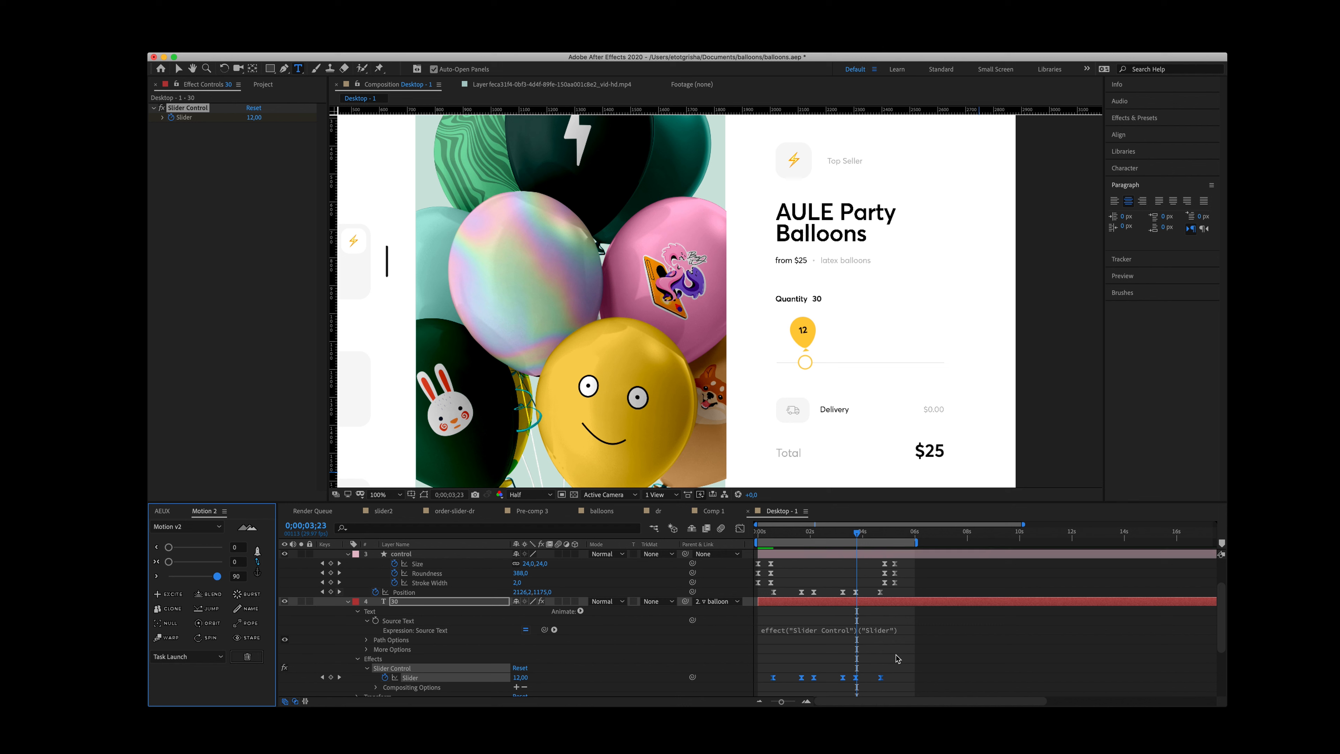
scroll(905, 585, "up", 3)
left_click_drag(905, 575, 749, 649)
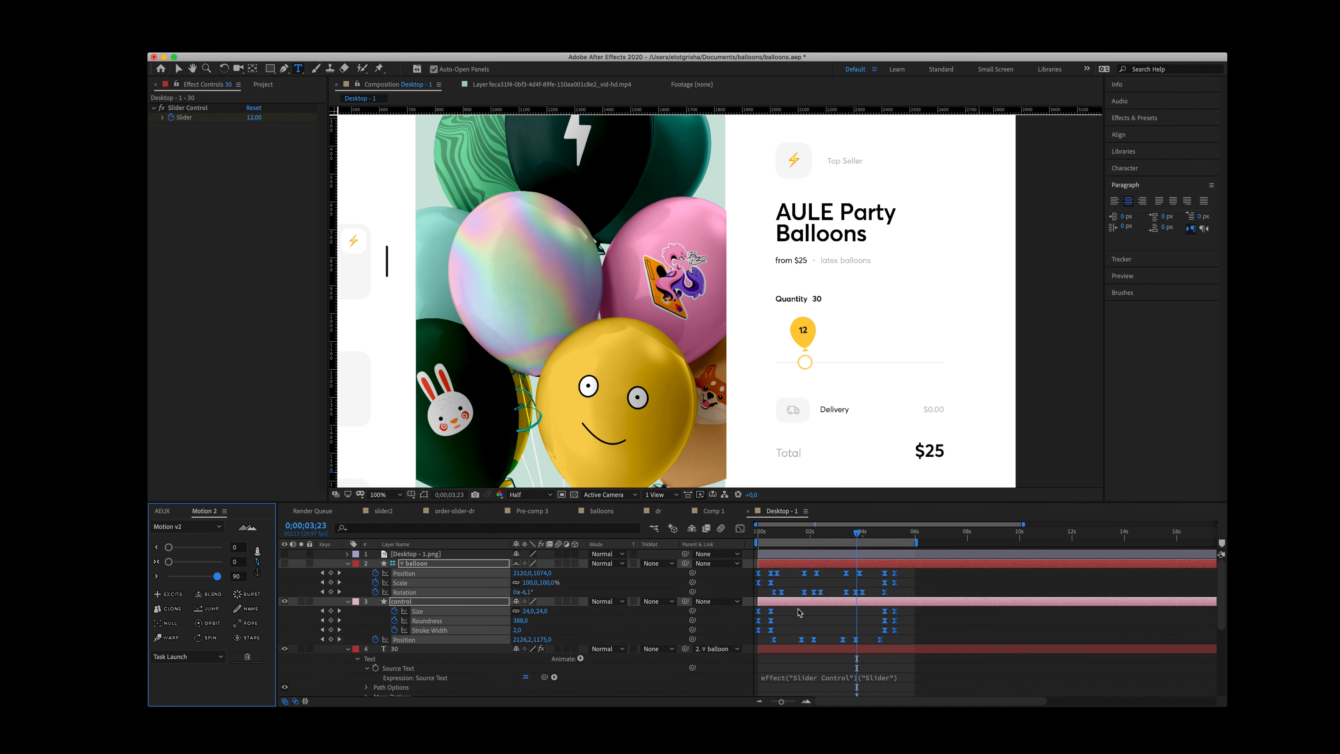
Step: Preview the eased animation from the start and again from 0;00;00;15, watching how the number in the balloon counts
scroll(633, 623, "down", 2)
left_click(756, 534)
key("space")
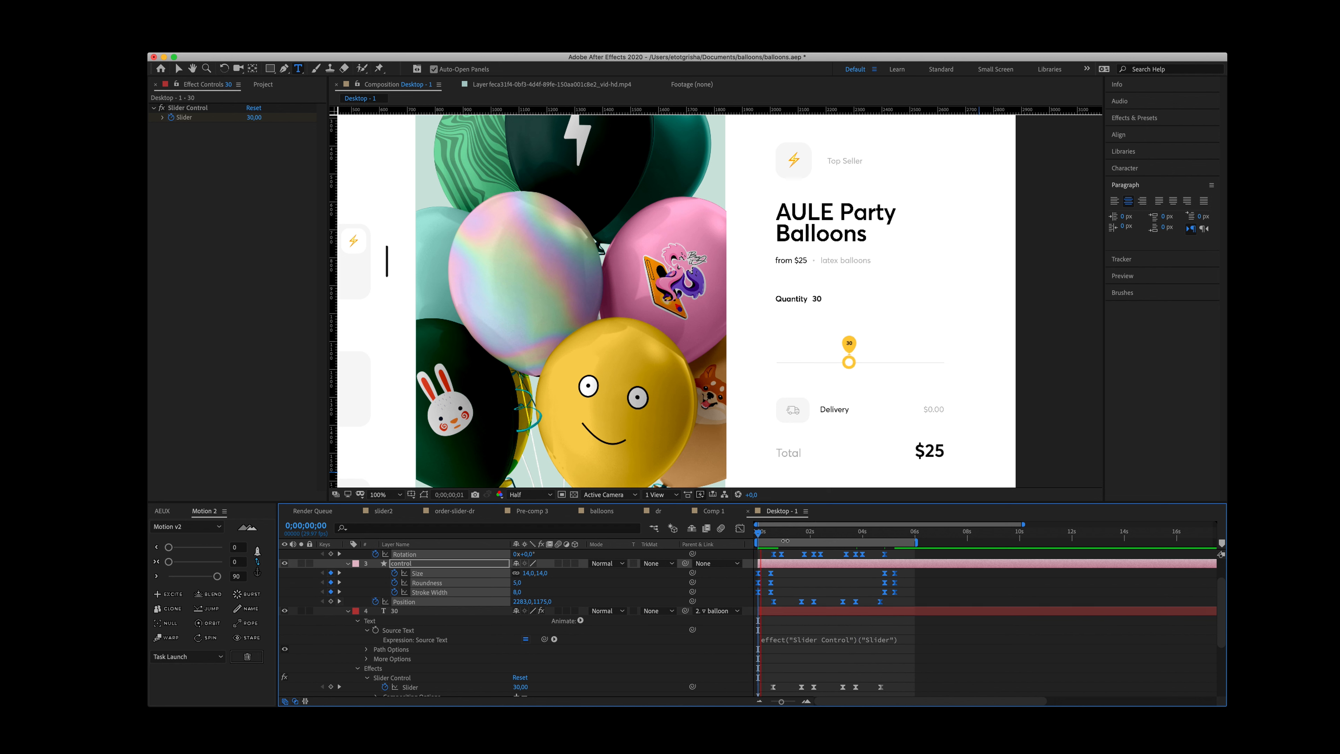
scroll(770, 544, "down", 1)
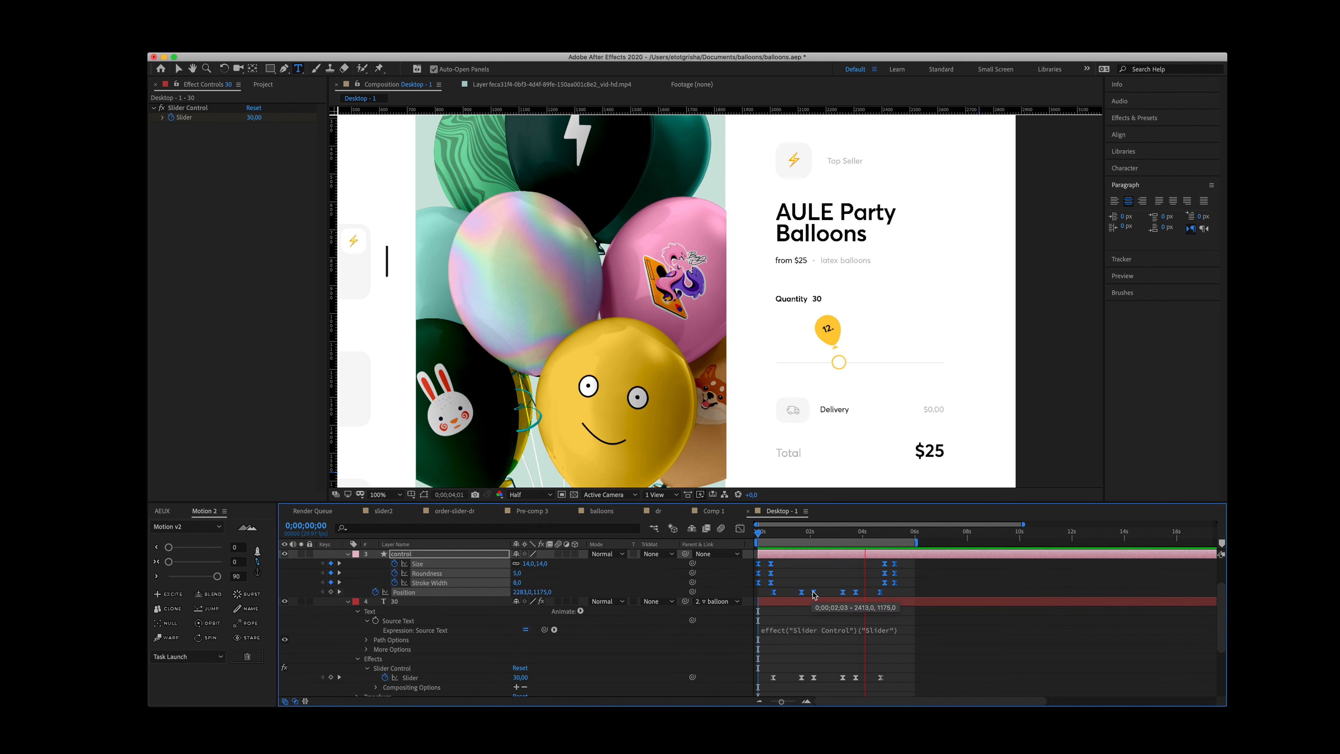
scroll(814, 595, "down", 2)
key("space")
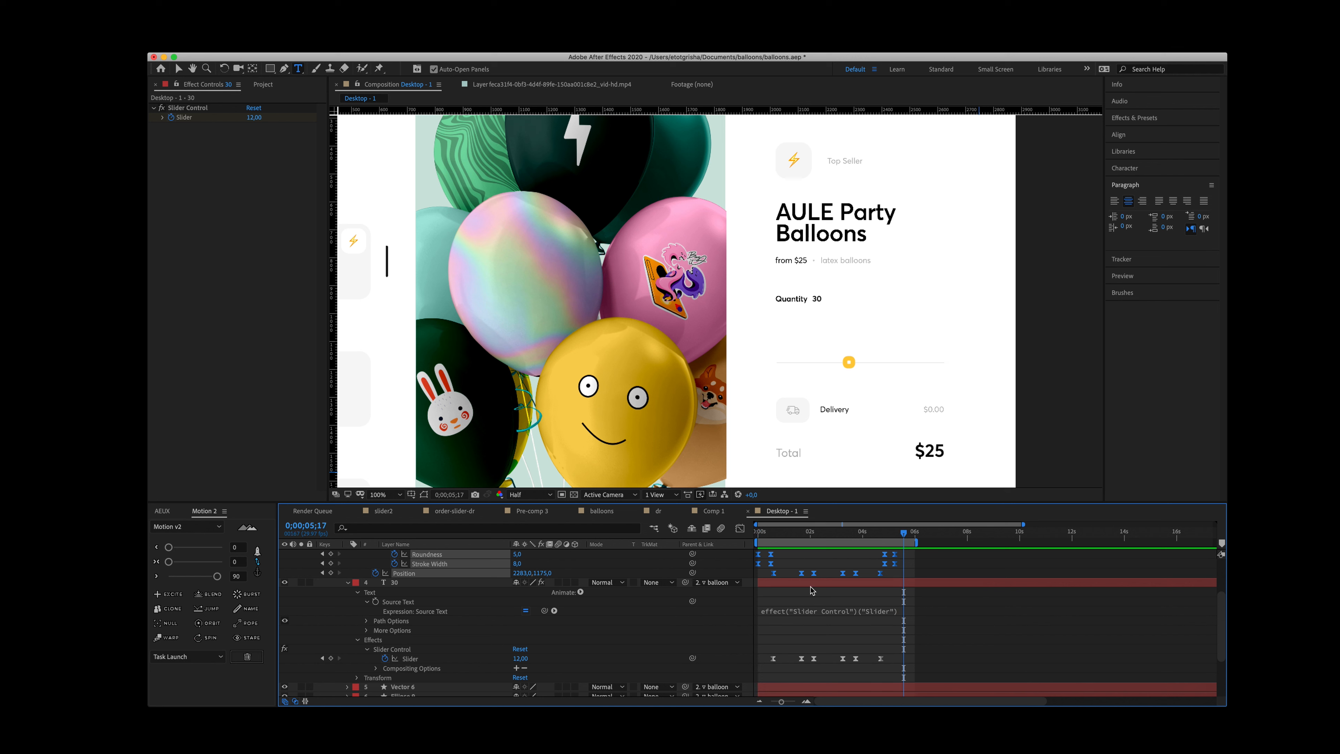
left_click(771, 533)
key("space")
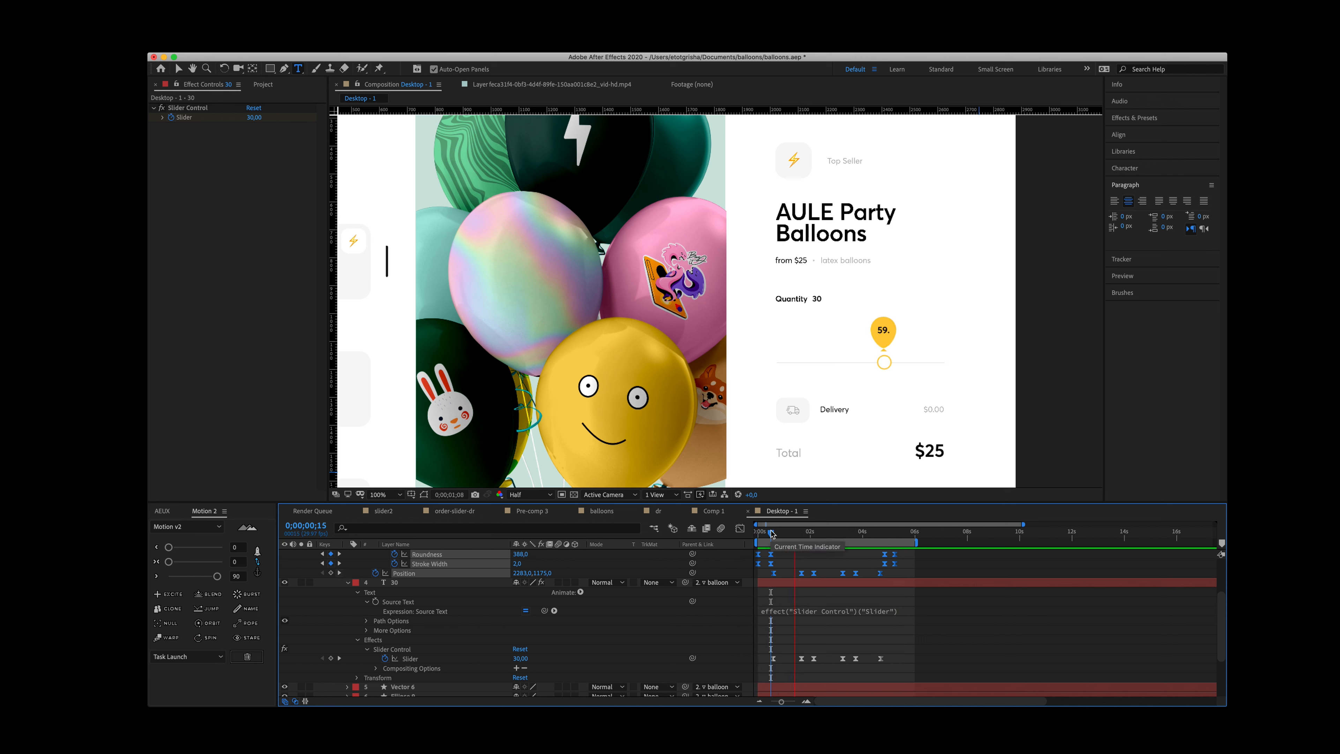
Step: Wrap the balloon number's Source Text expression in math.round() and apply it
left_click(796, 611)
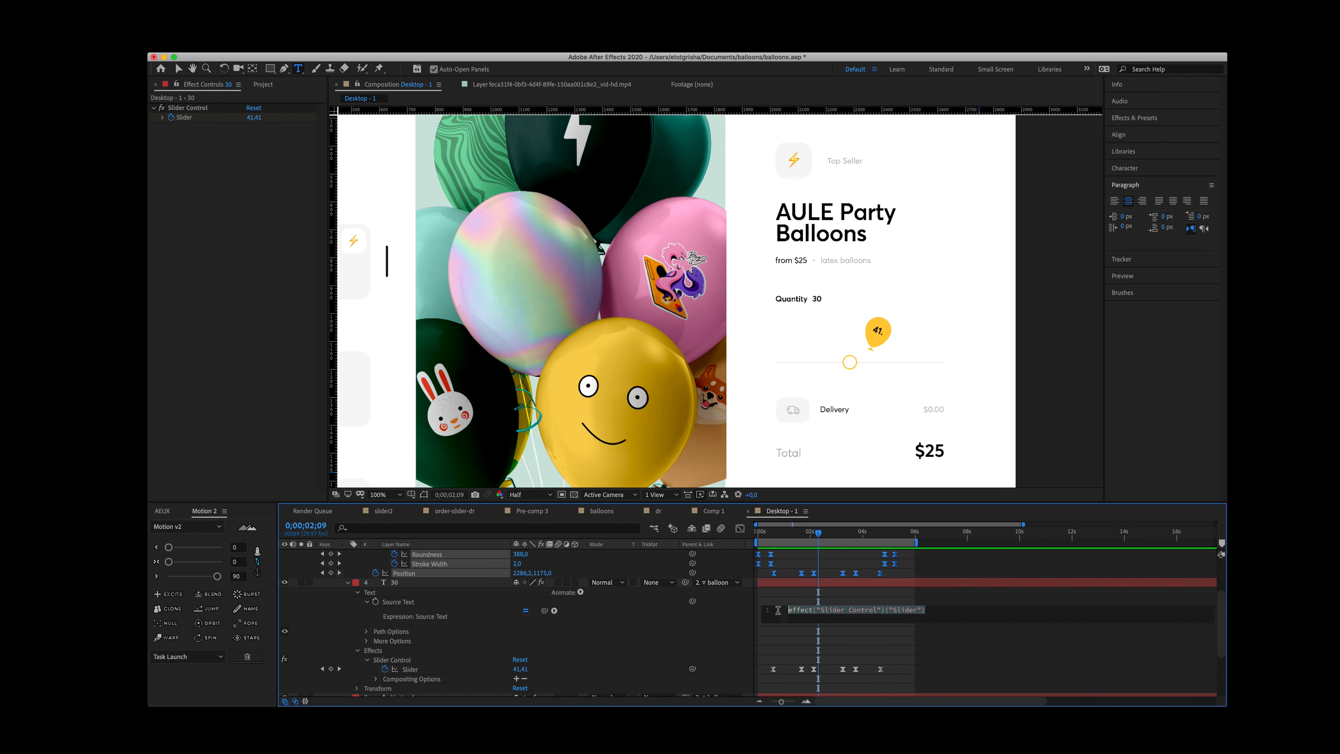
left_click(758, 610)
left_click(760, 610)
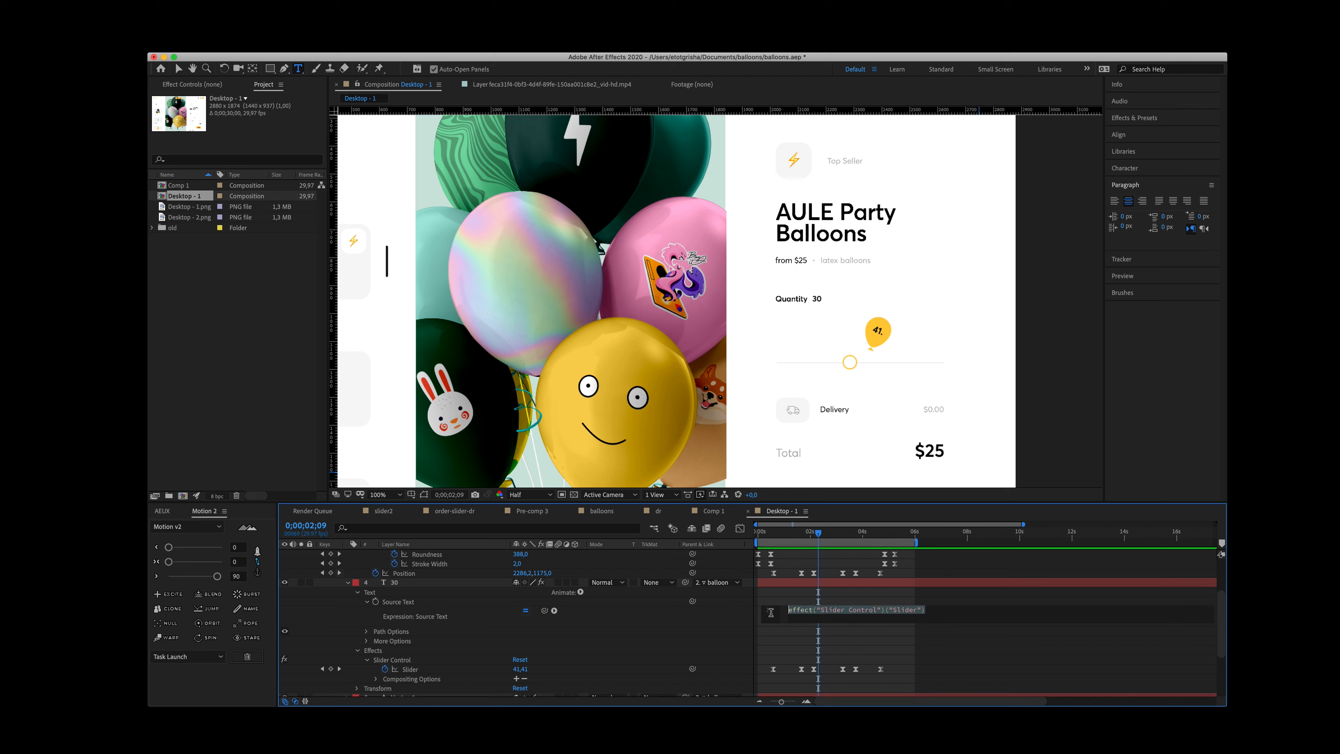
key("Left")
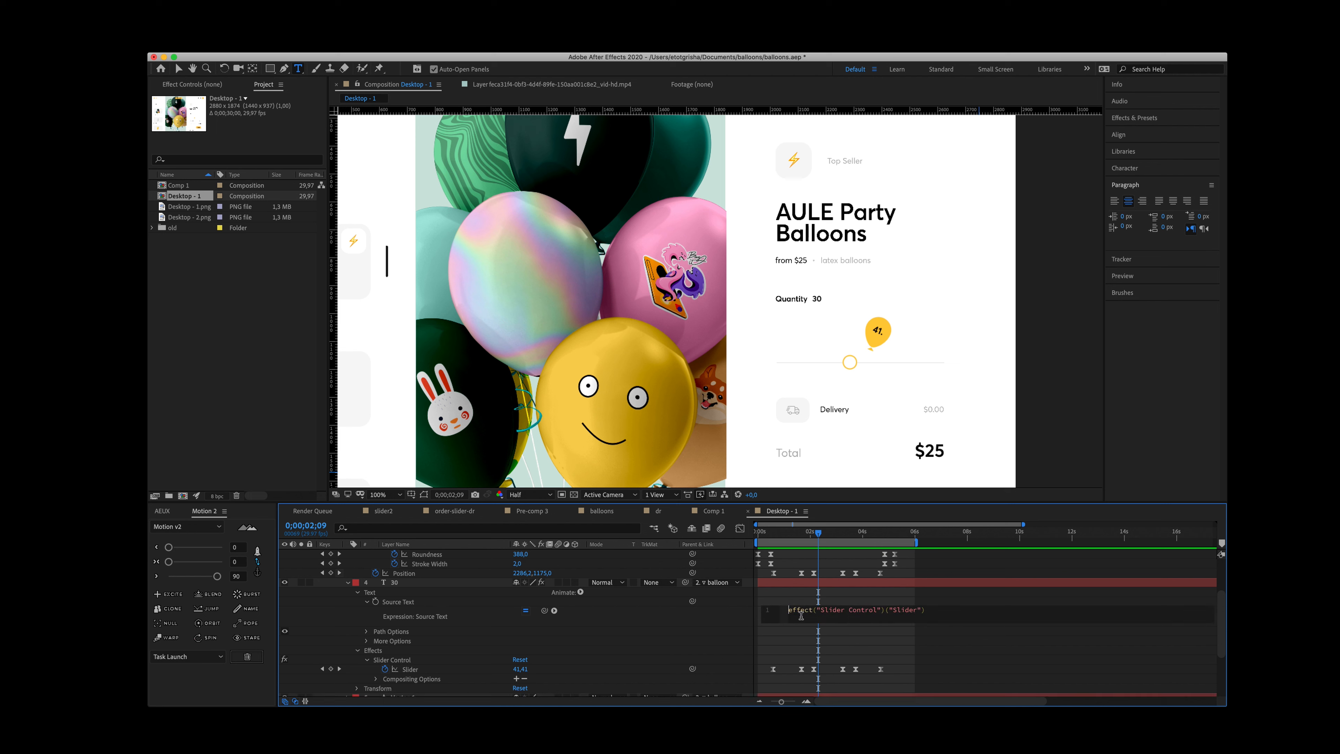
type("math.roun")
key("Return")
key("BackSpace")
left_click(947, 641)
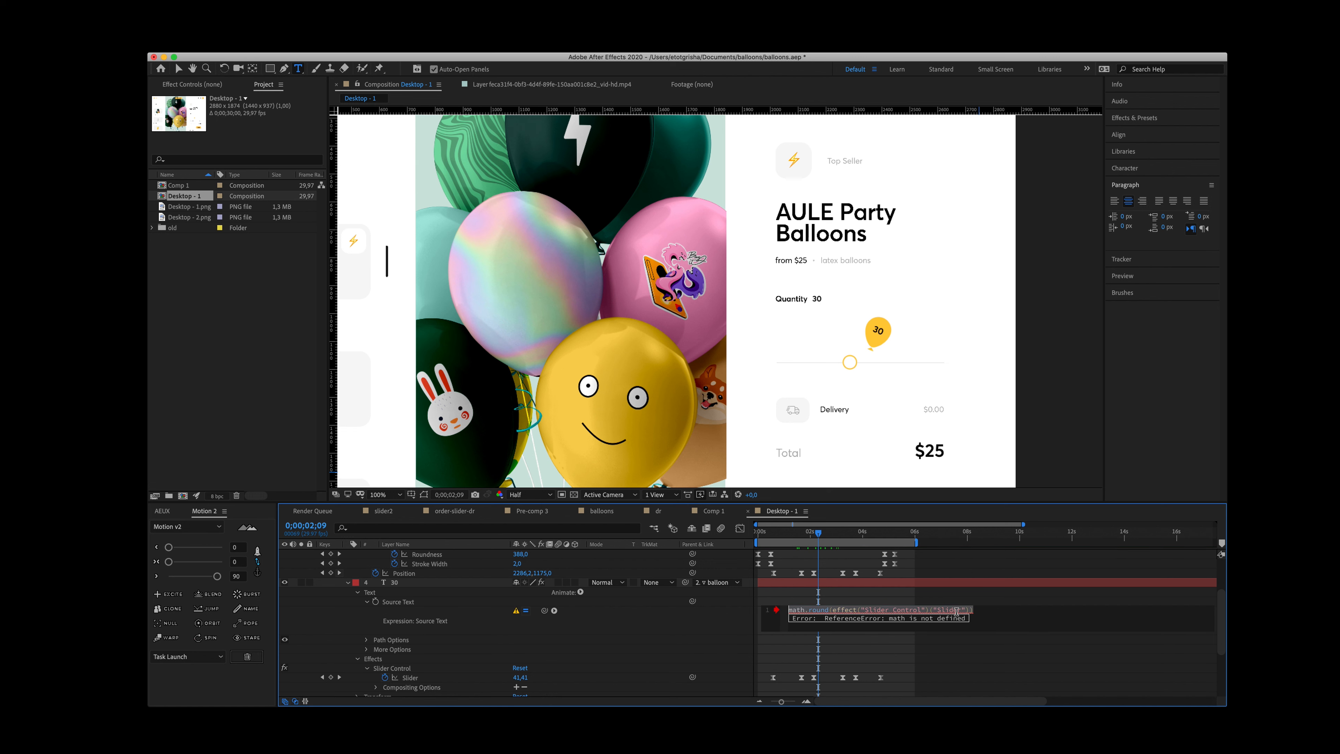
Step: Capitalize the function name so the balloon number's expression reads Math.round(effect("Slider Control")("Slider"))
left_click(978, 611)
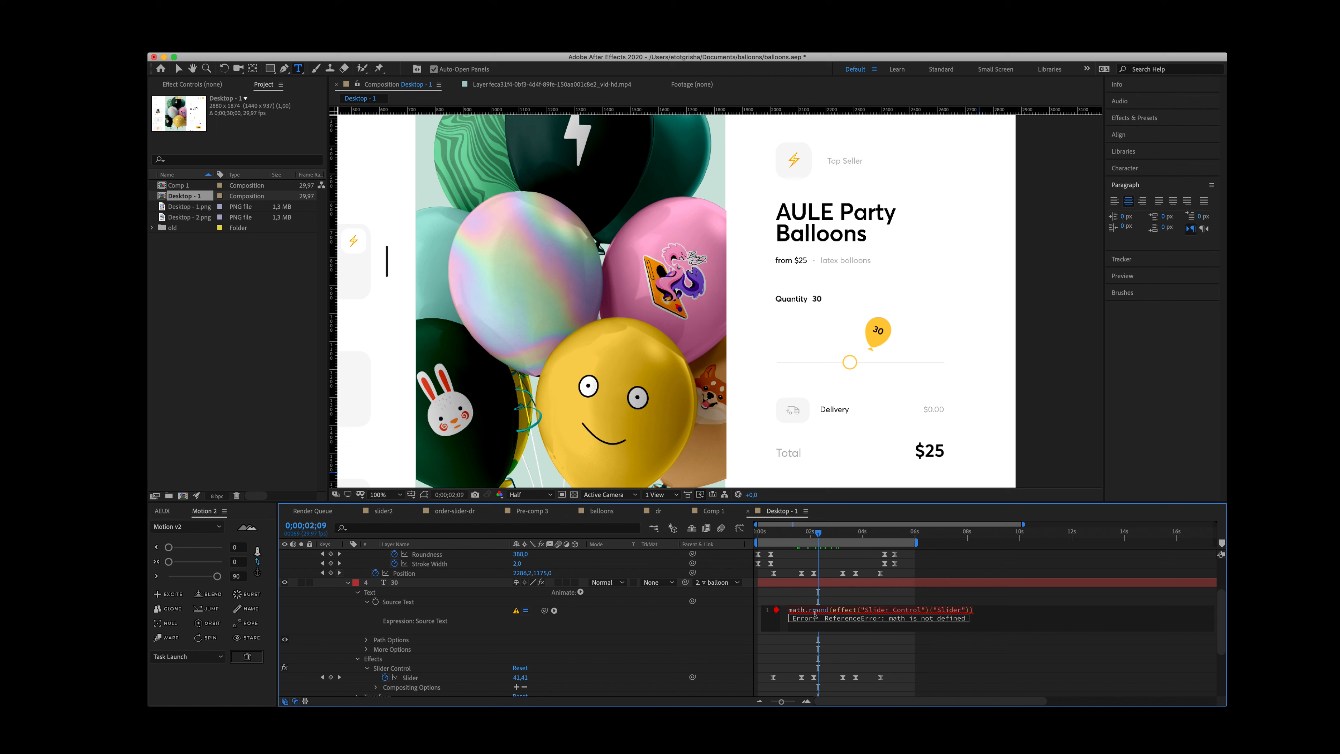
key("BackSpace")
type("M")
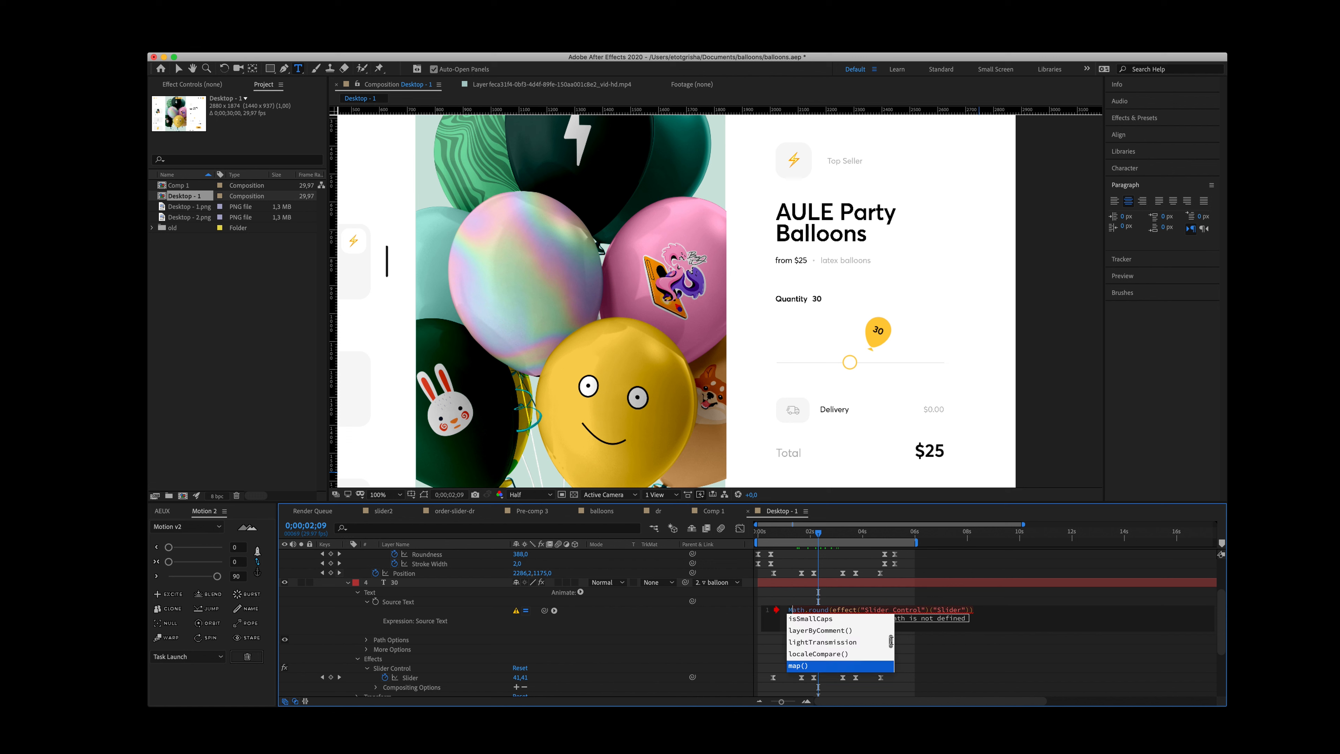
left_click(914, 653)
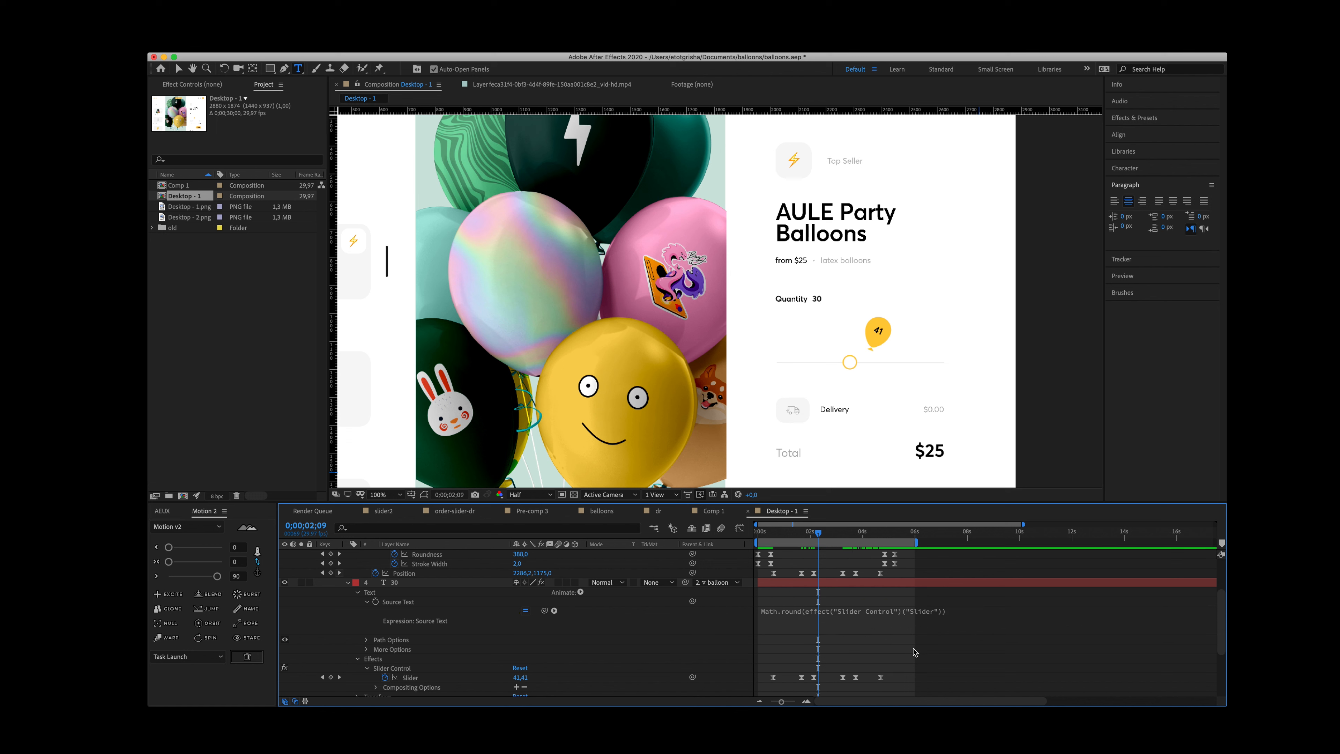
Step: Preview the rounded number counting in the balloon from 0;00;00;29
left_click(783, 532)
key("space")
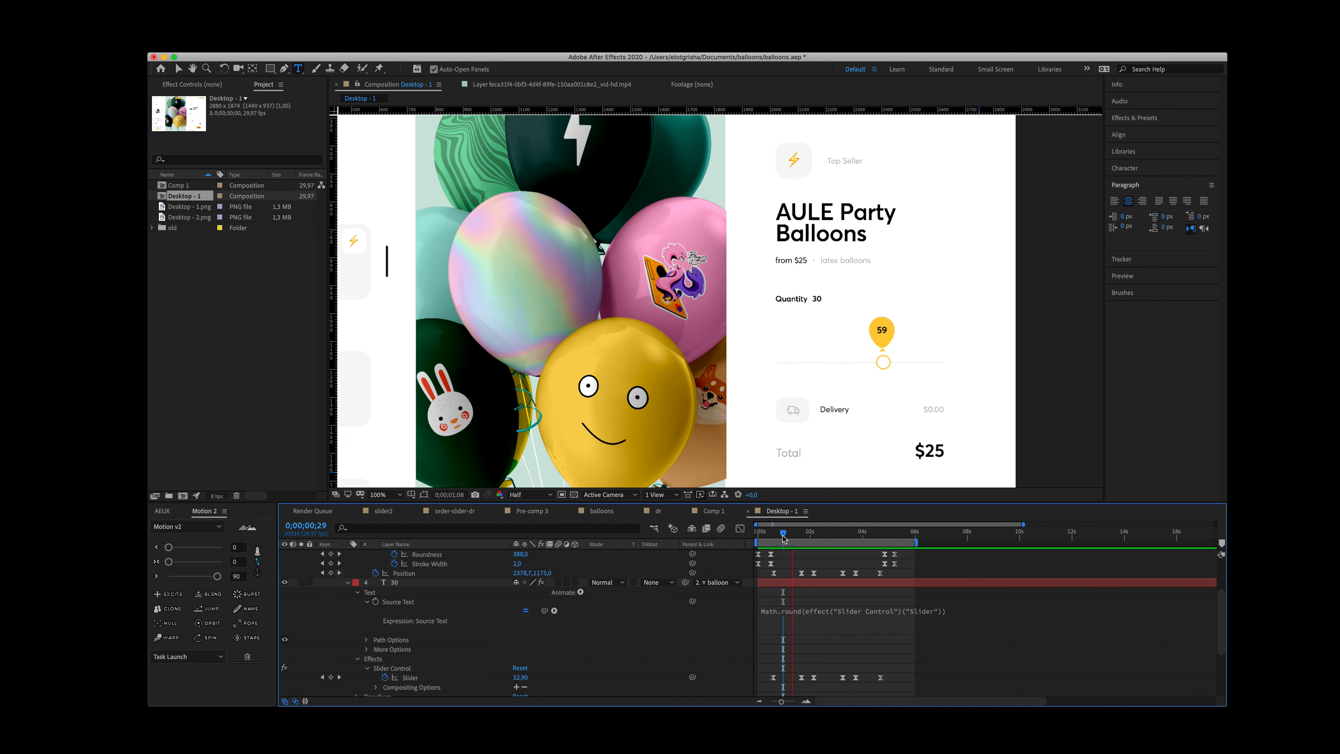
key("space")
Step: Copy the balloon number's Slider keyframes and paste them onto the Quantity number's text layer at 0;00;00;18
left_click_drag(779, 674, 892, 685)
left_click(773, 532)
scroll(812, 629, "up", 3)
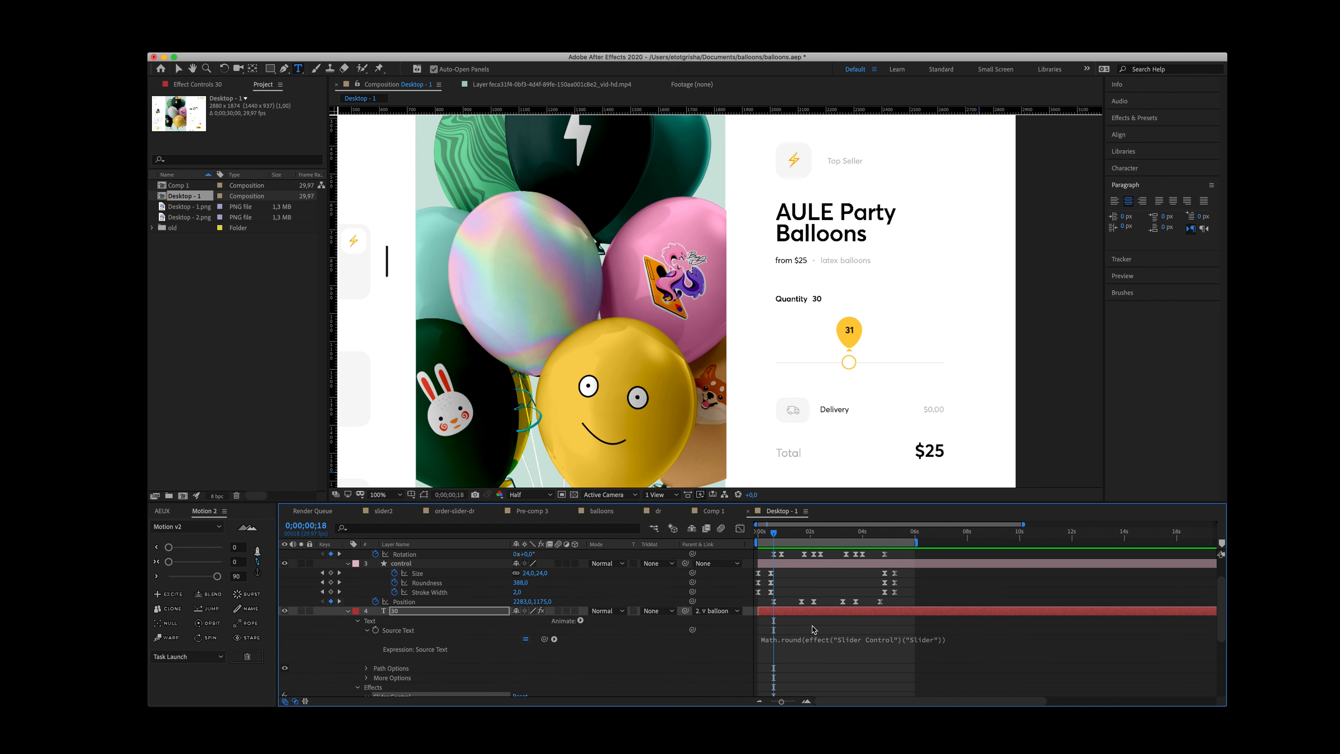
scroll(813, 629, "up", 2)
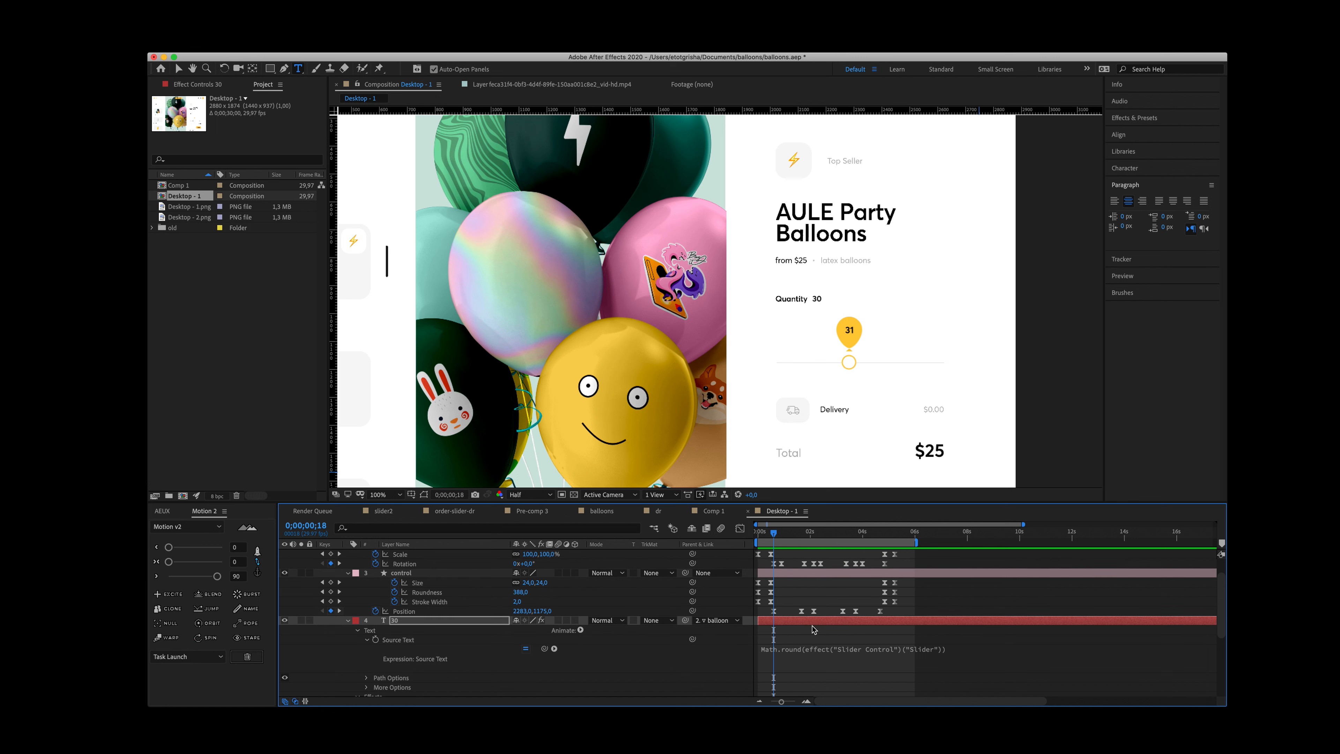
key("Escape")
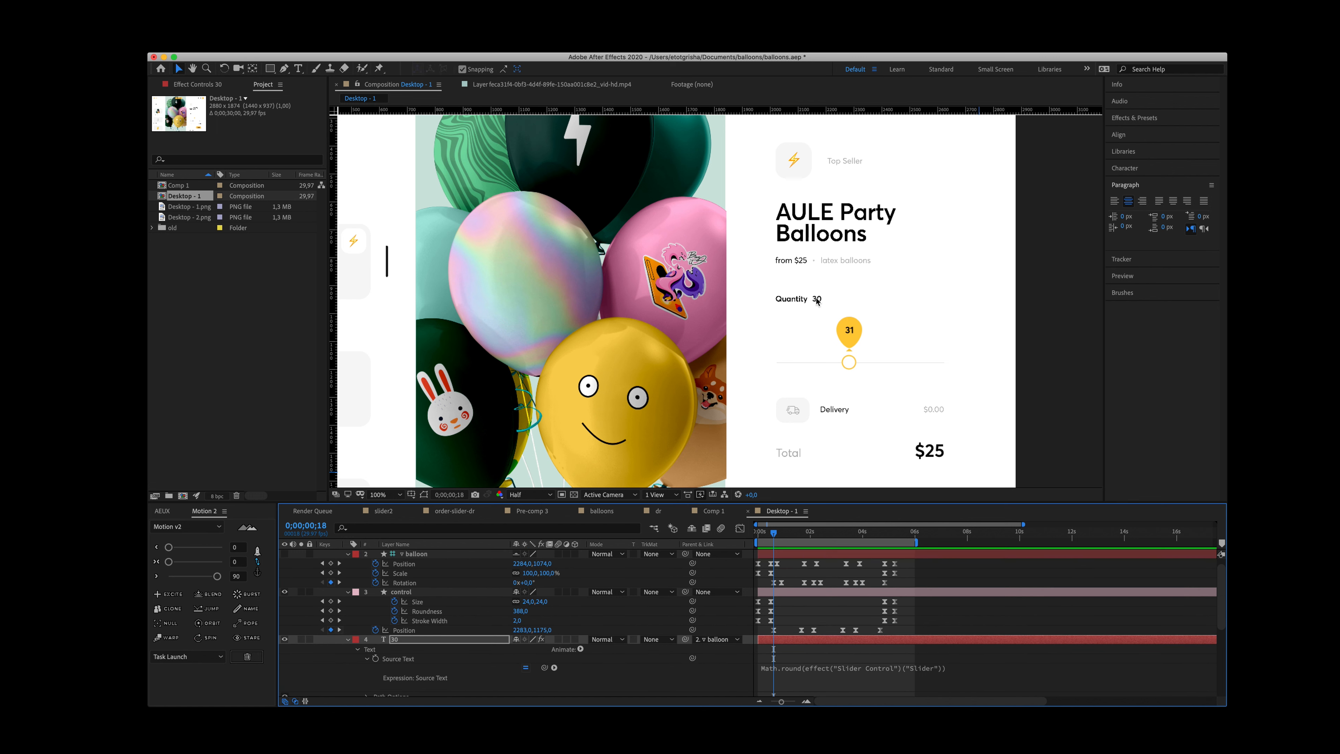
scroll(833, 596, "up", 1)
scroll(832, 595, "down", 10)
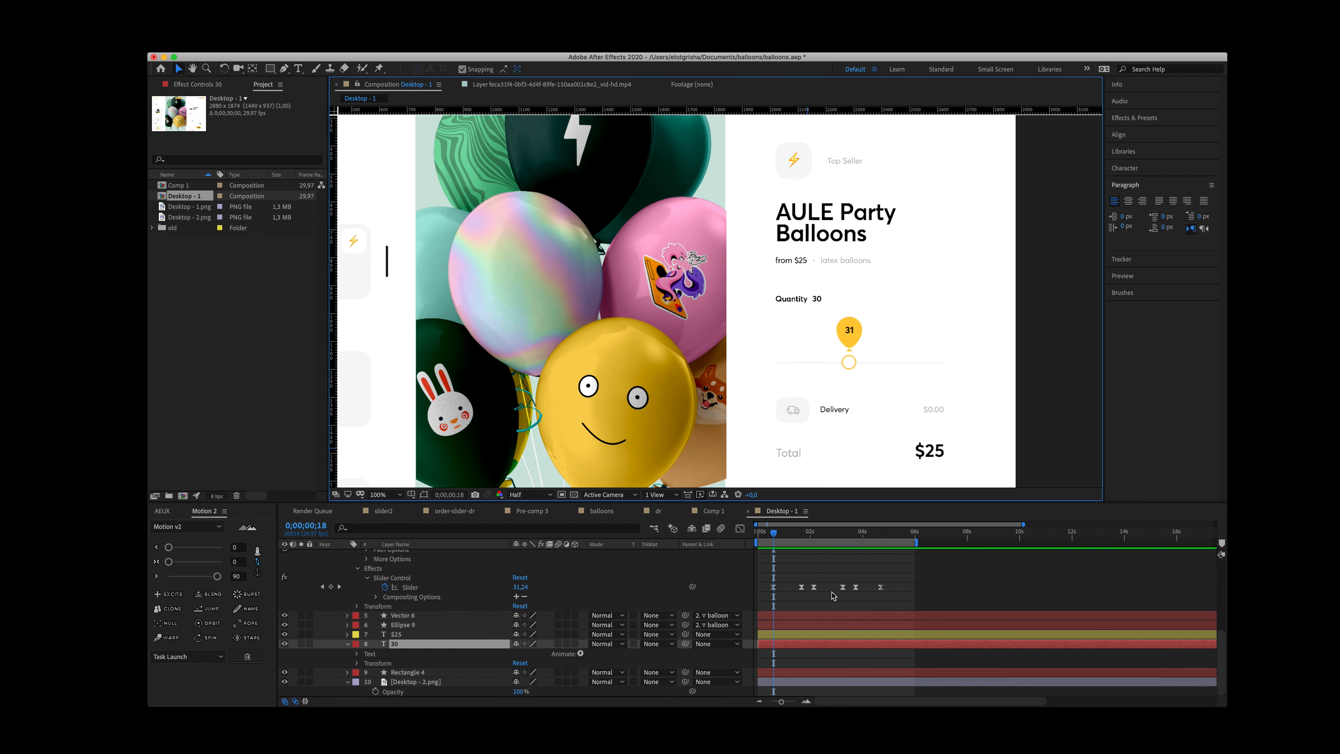
key("ctrl+v")
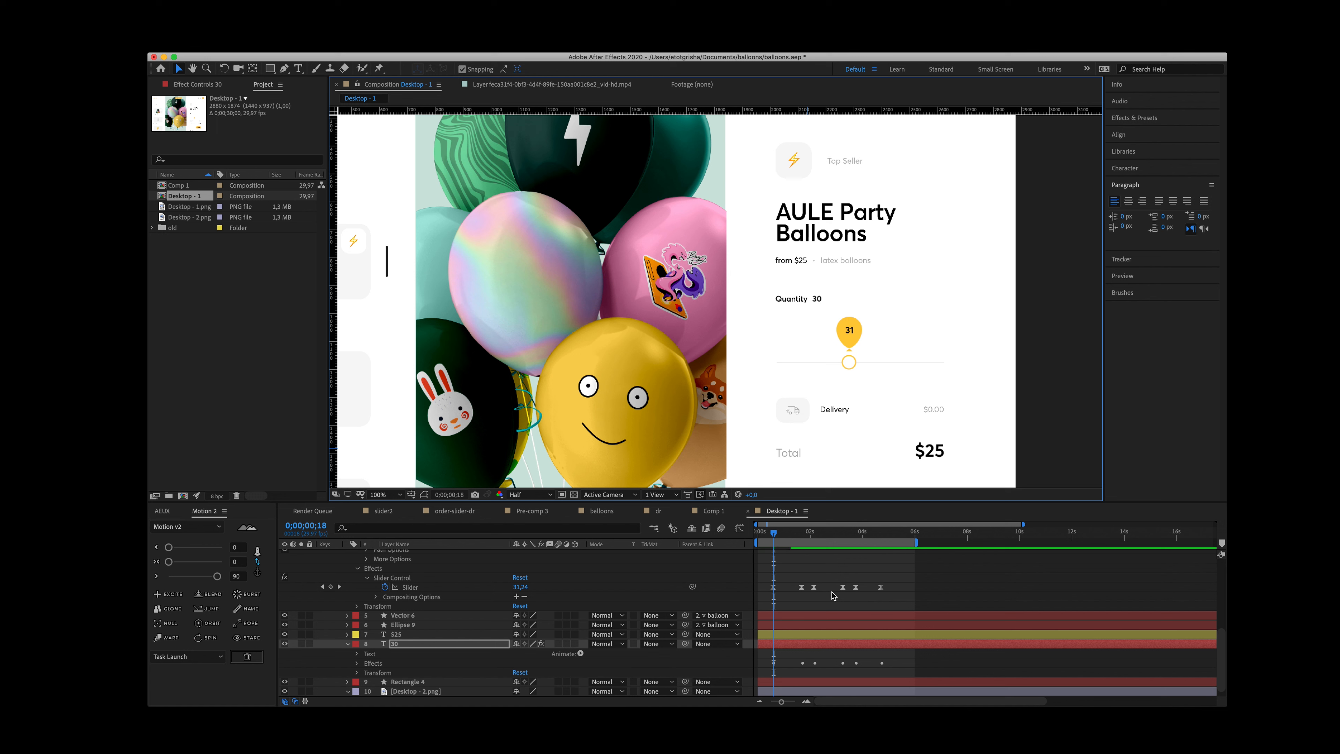
Step: Preview the page, reveal the Quantity number's keyframed properties, and return to 0;00;00;18
key("space")
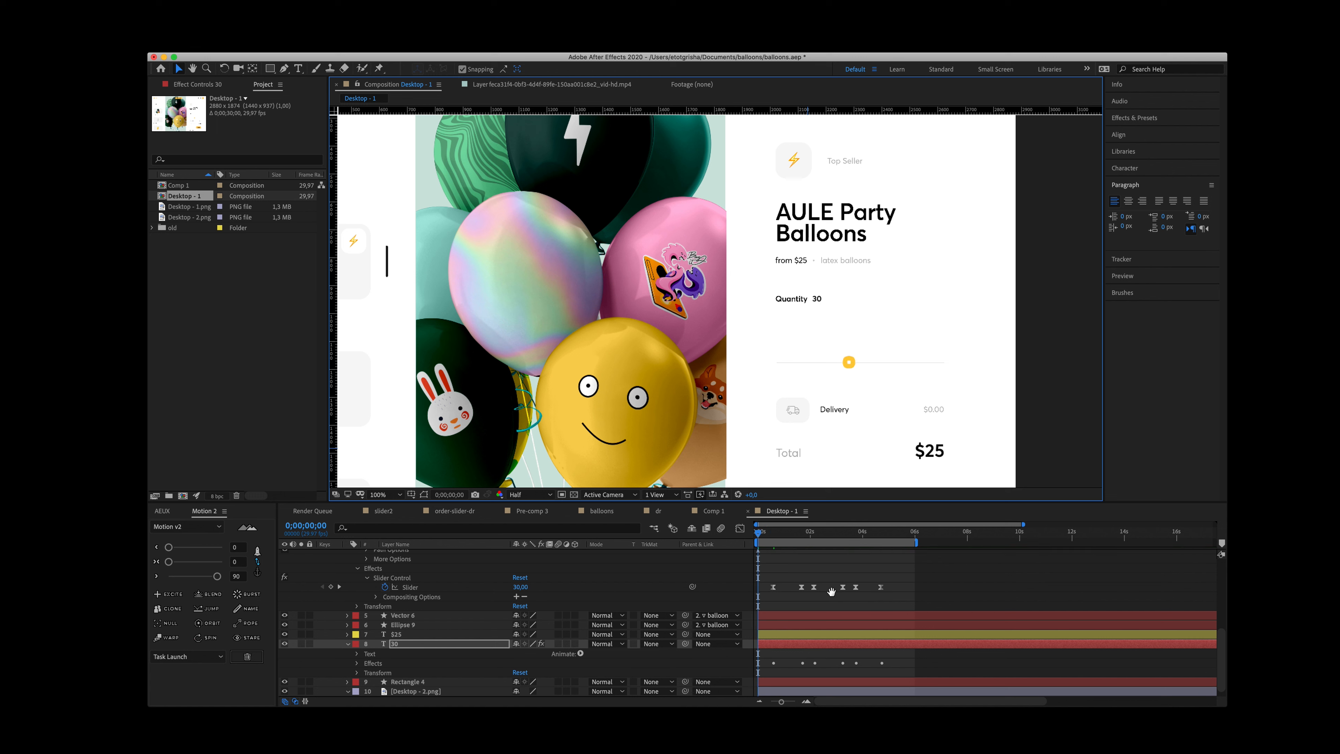
key("space")
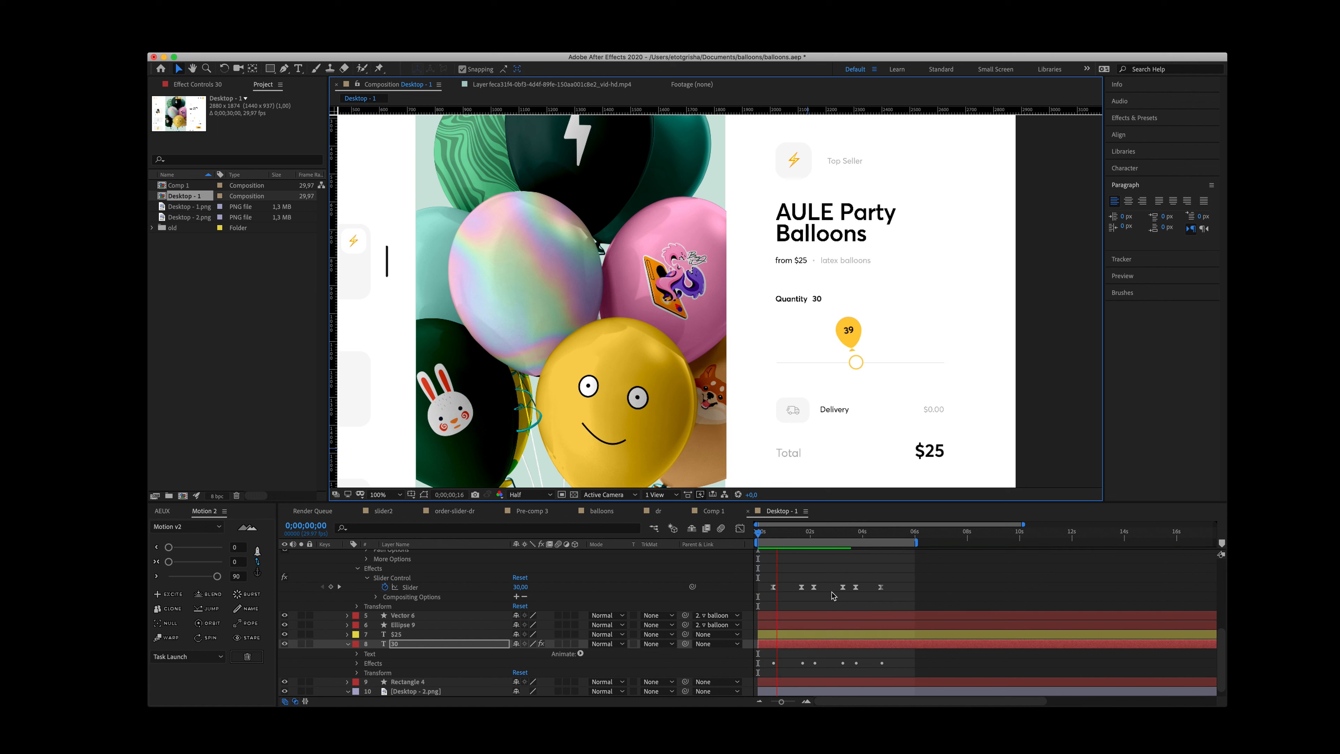
key("u")
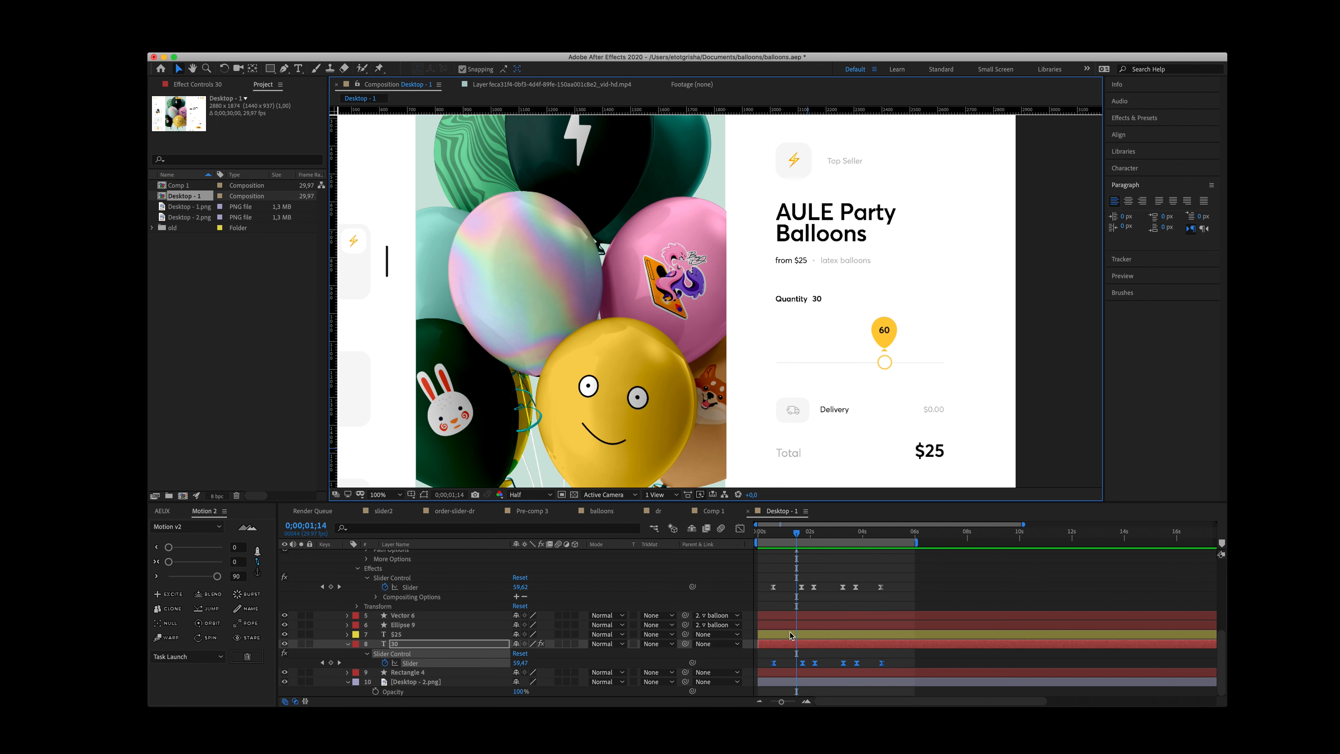
scroll(791, 632, "up", 2)
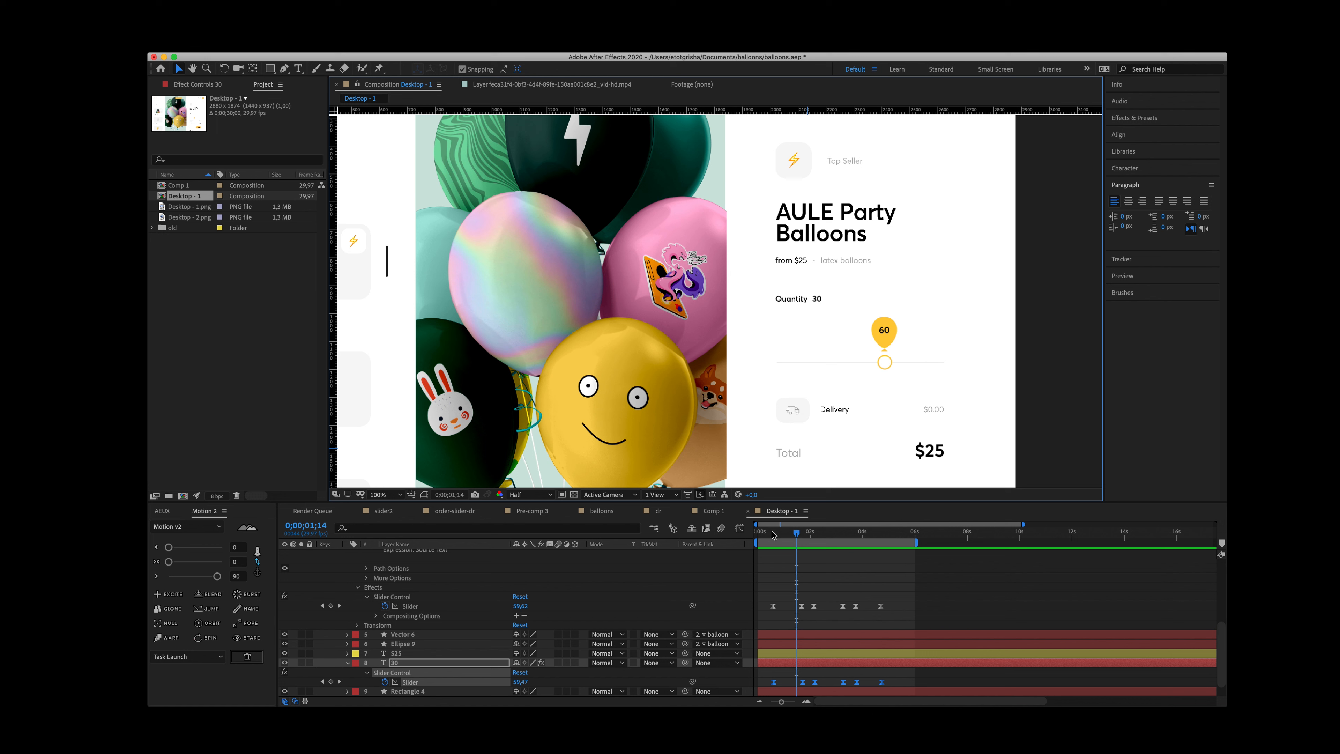
left_click_drag(771, 533, 774, 534)
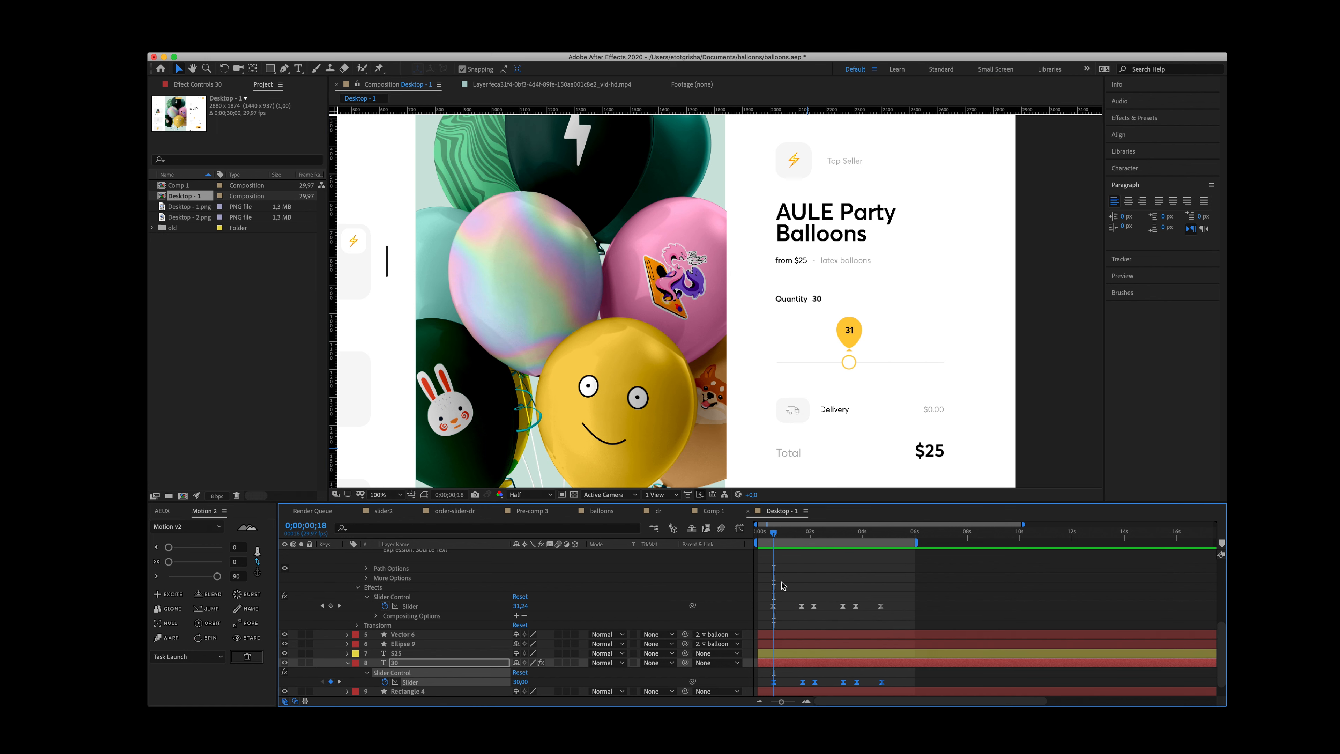
Step: Add the Source Text expression Math.round(effect("Slider Control")("Slider")) to the Quantity number's layer
scroll(781, 586, "up", 4)
left_click(793, 592)
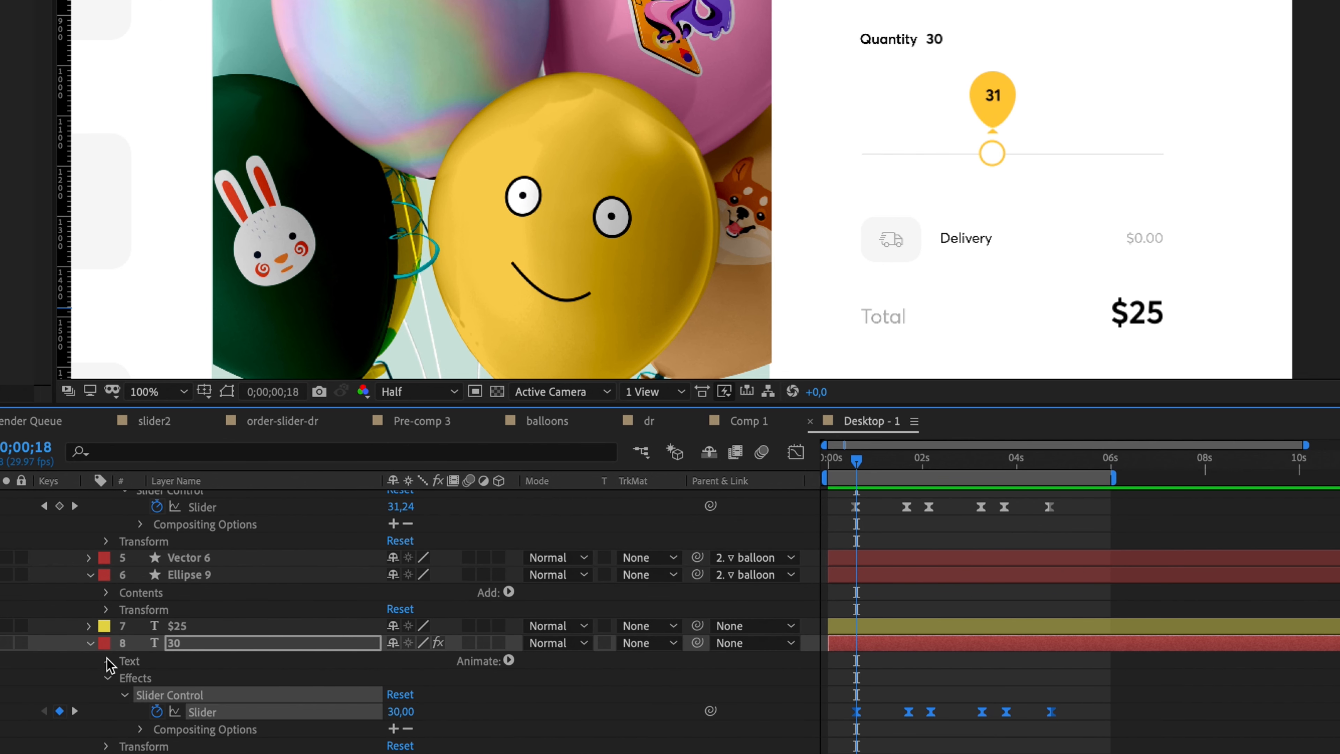
left_click(109, 661)
left_click(143, 677, "alt")
type("Math.round(effect(\"Slider Control\")(\"Slider\"))")
left_click(892, 639)
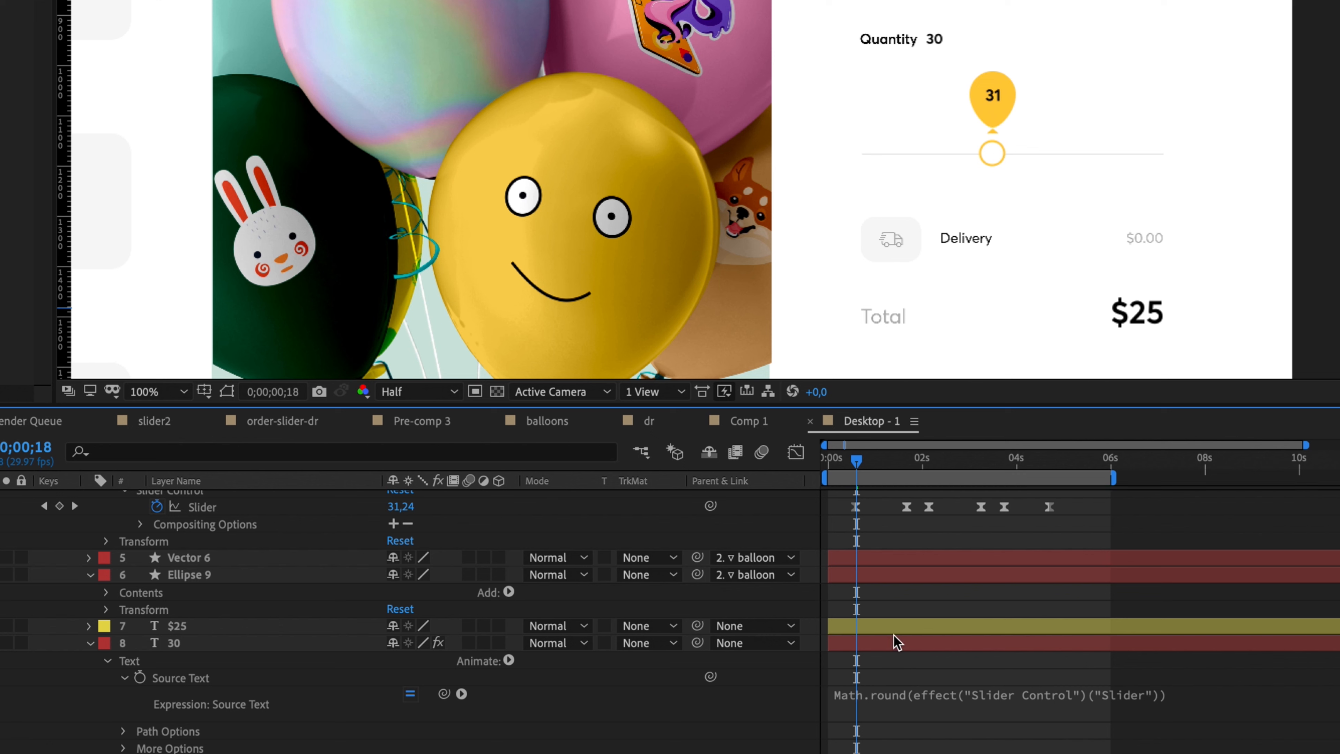
Step: Copy the balloon number's Slider keyframes onto the $25 Total text layer at 0;00;00;17
key("space")
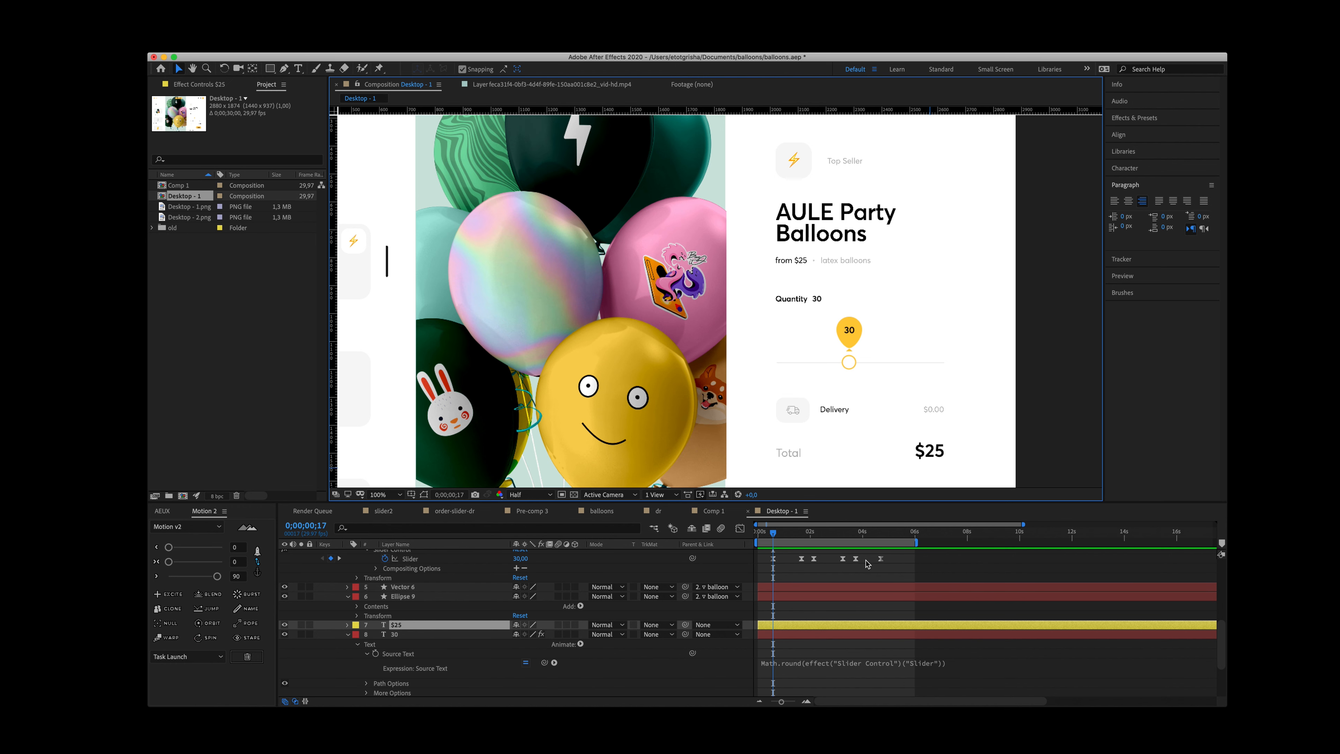
left_click_drag(1057, 505, 848, 517)
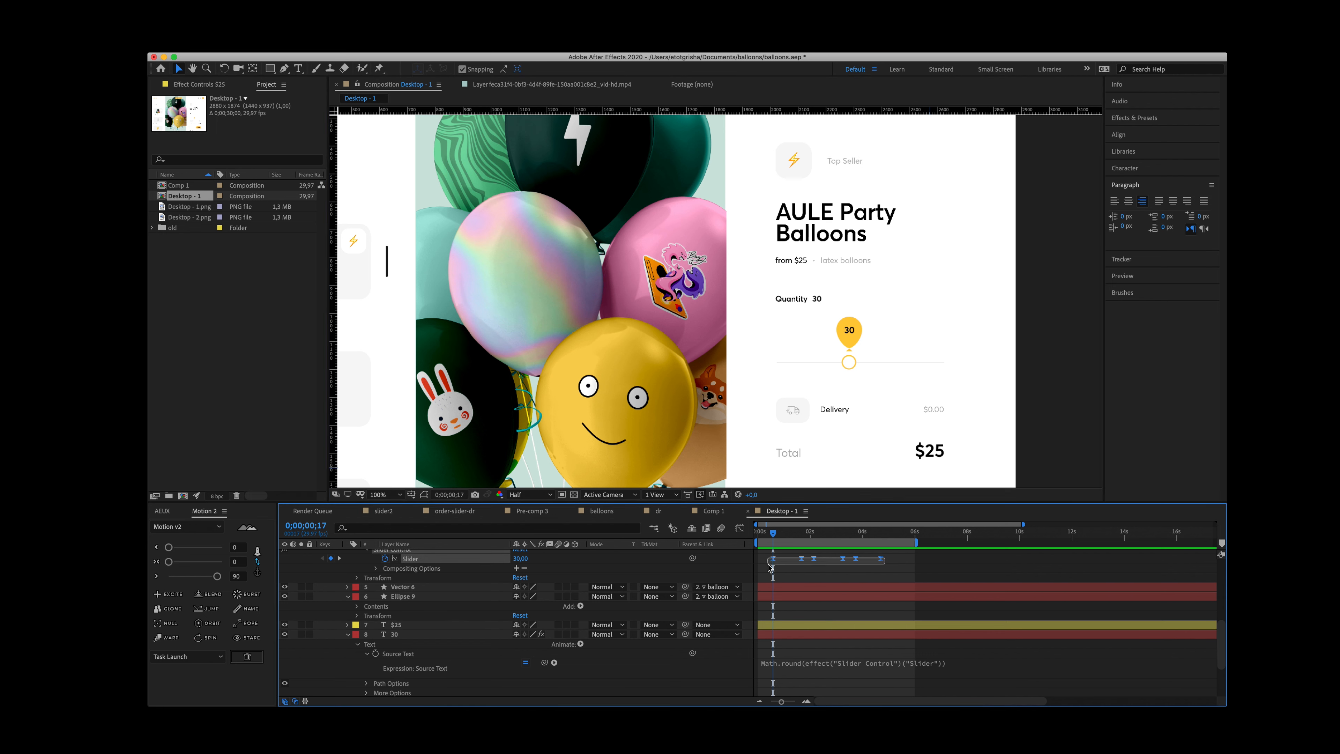
left_click(770, 567)
left_click(787, 625)
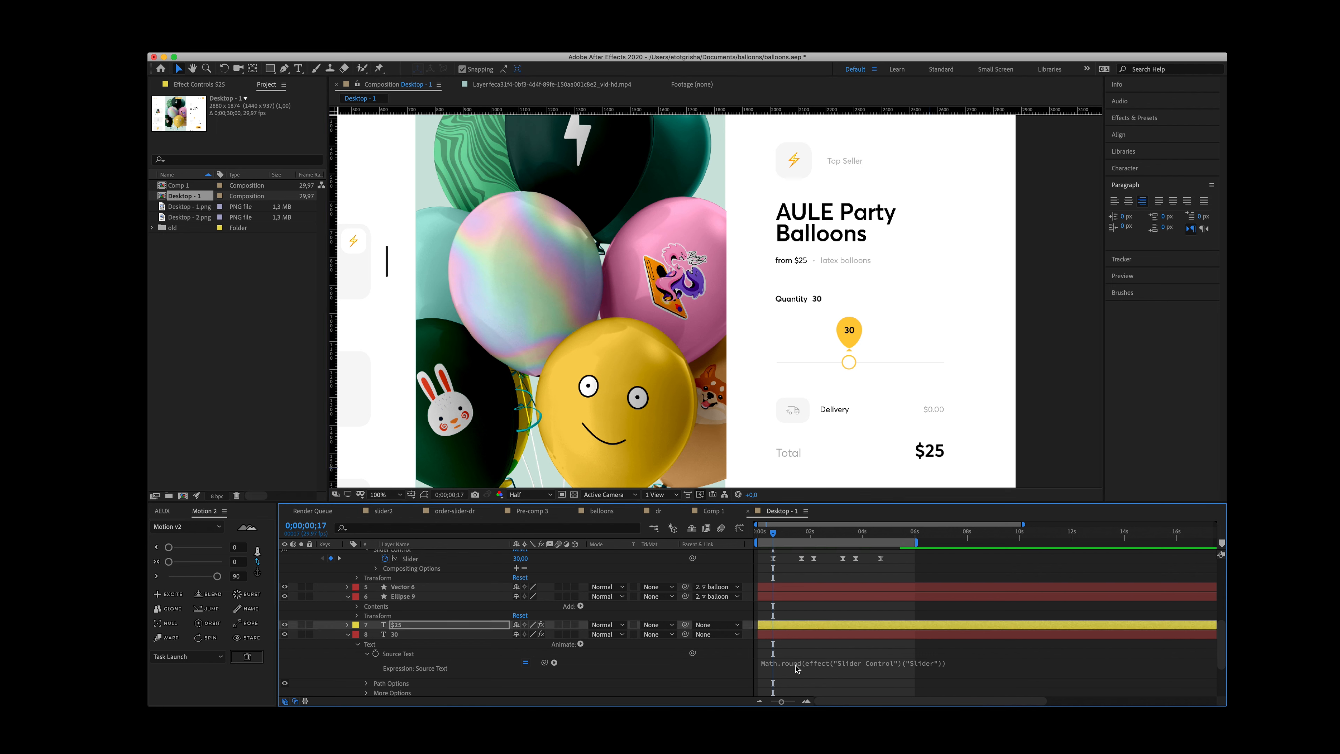
Step: Copy the Quantity number's Math.round expression and paste it as the $25 layer's Source Text expression
left_click(806, 662)
key("super+c")
left_click(348, 625)
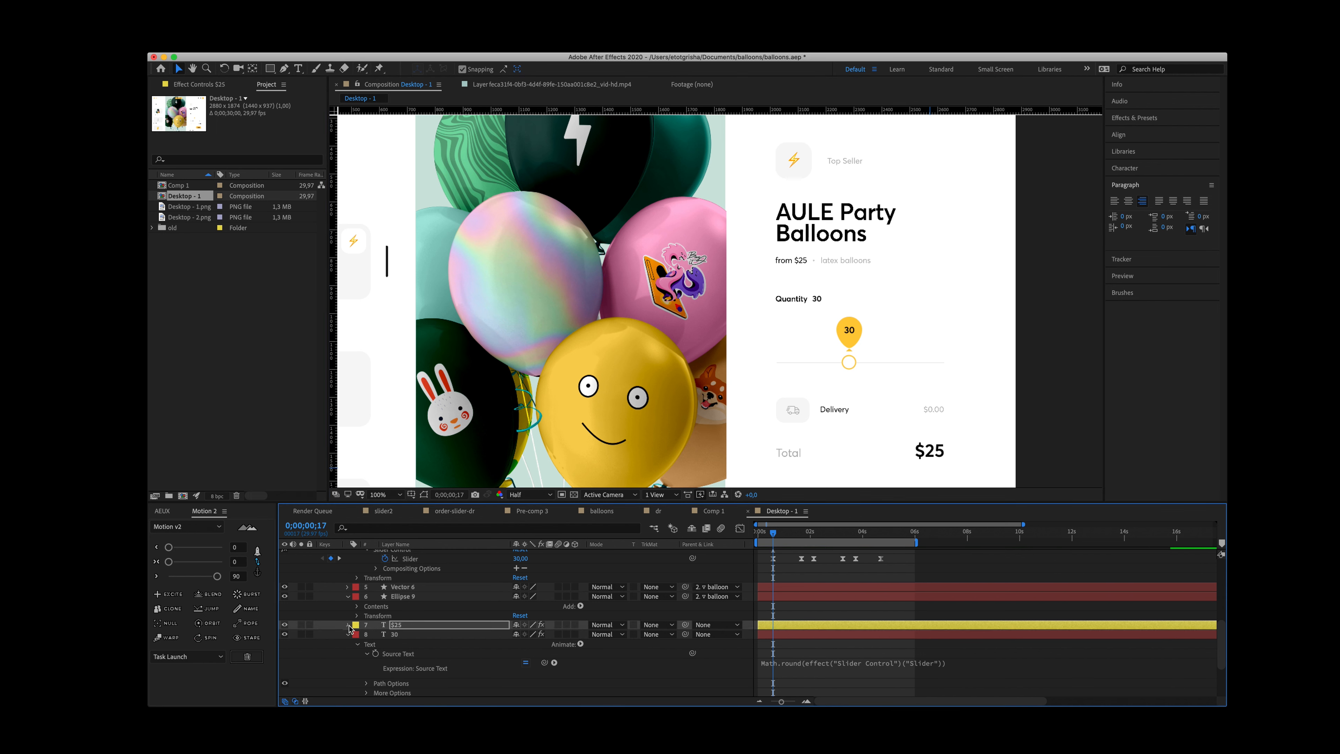
left_click(357, 635)
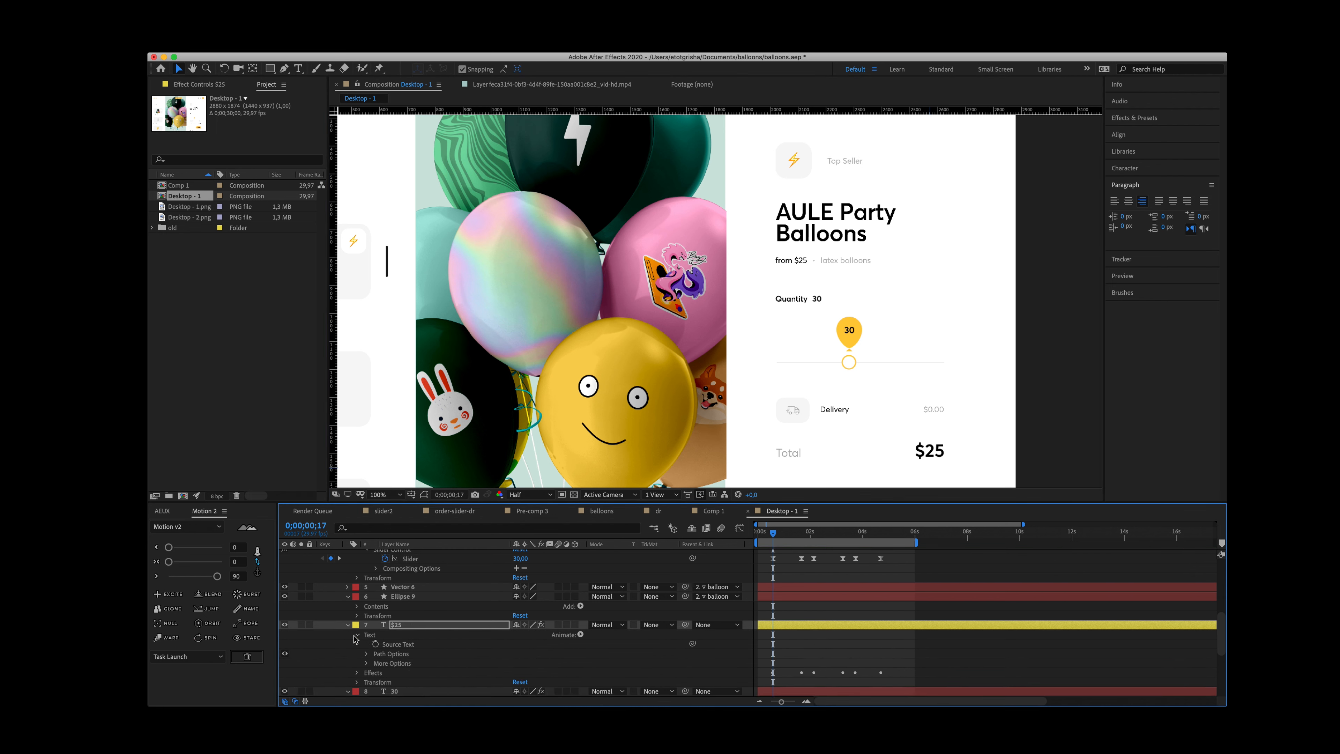
left_click(375, 644, "alt")
key("super+v")
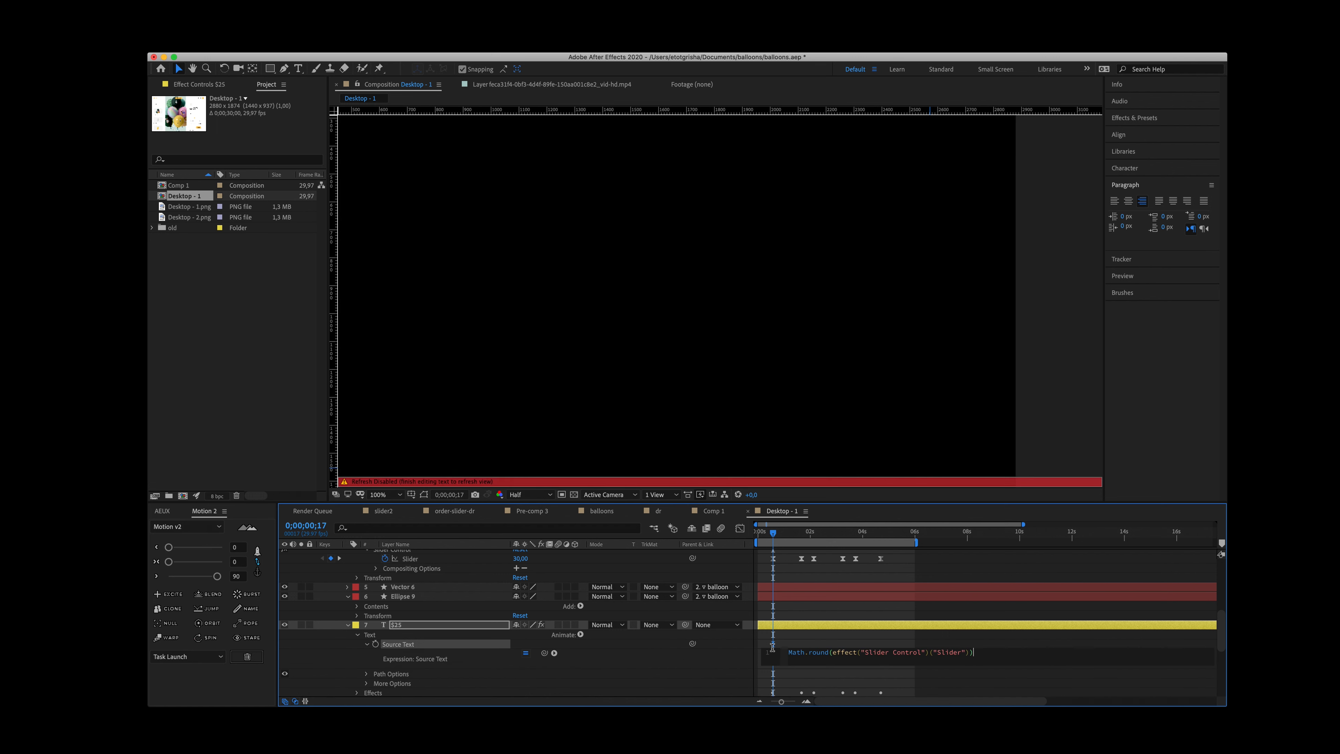
left_click(789, 644)
left_click(789, 627)
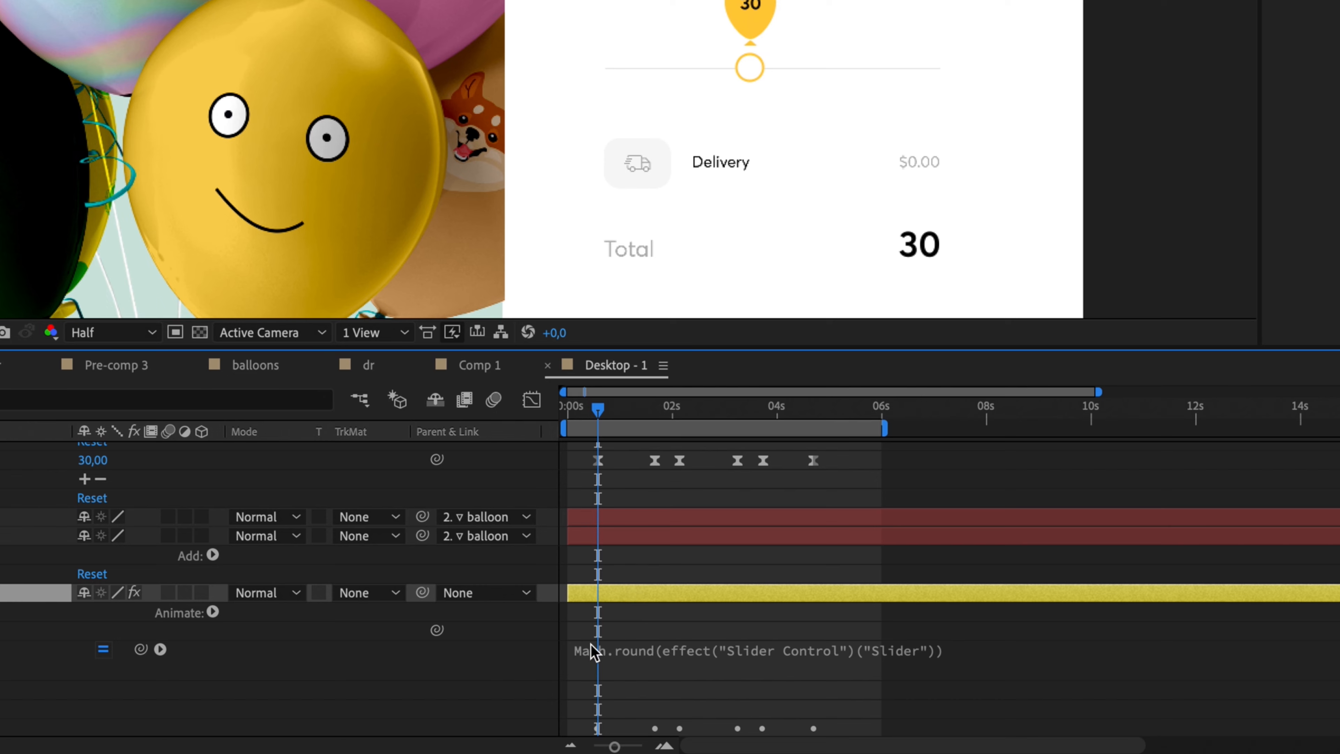
Step: Prefix the Total text layer's Source Text expression with '$' + before the Math.round call
left_click(768, 654)
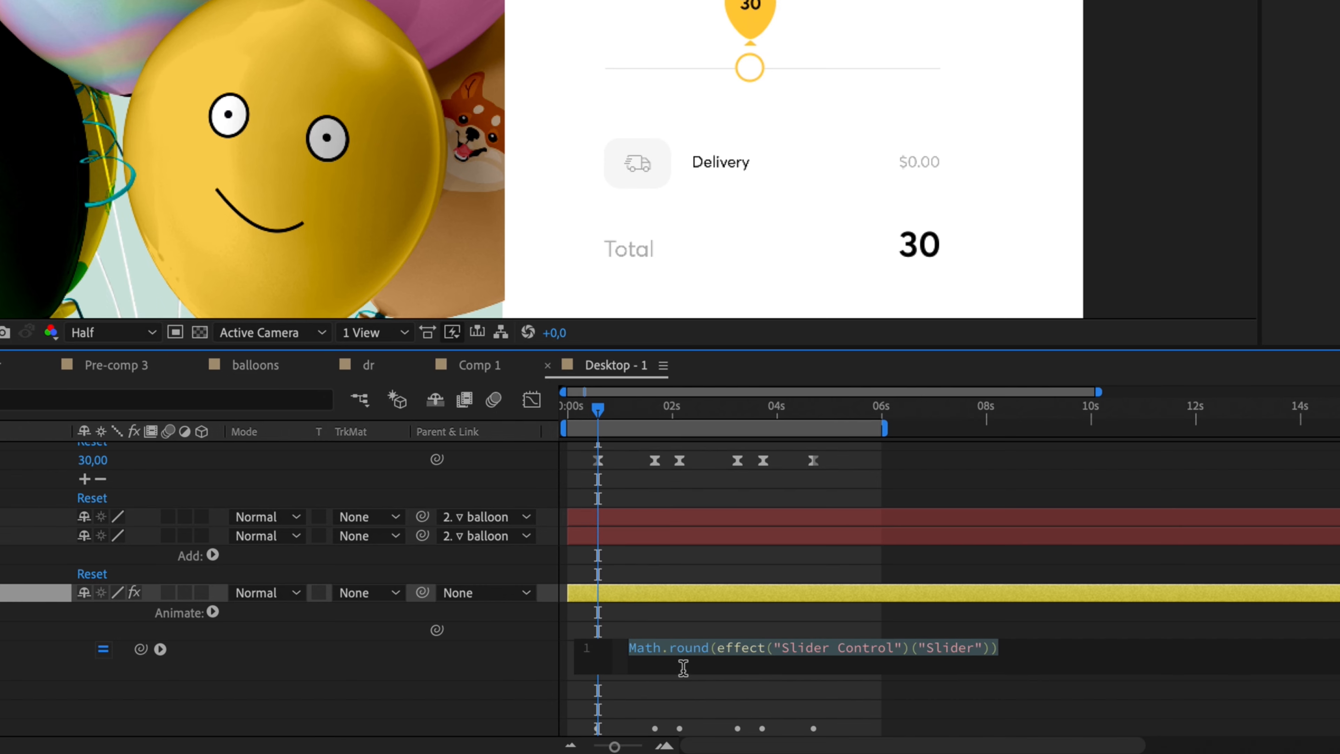
key("Left")
type("''")
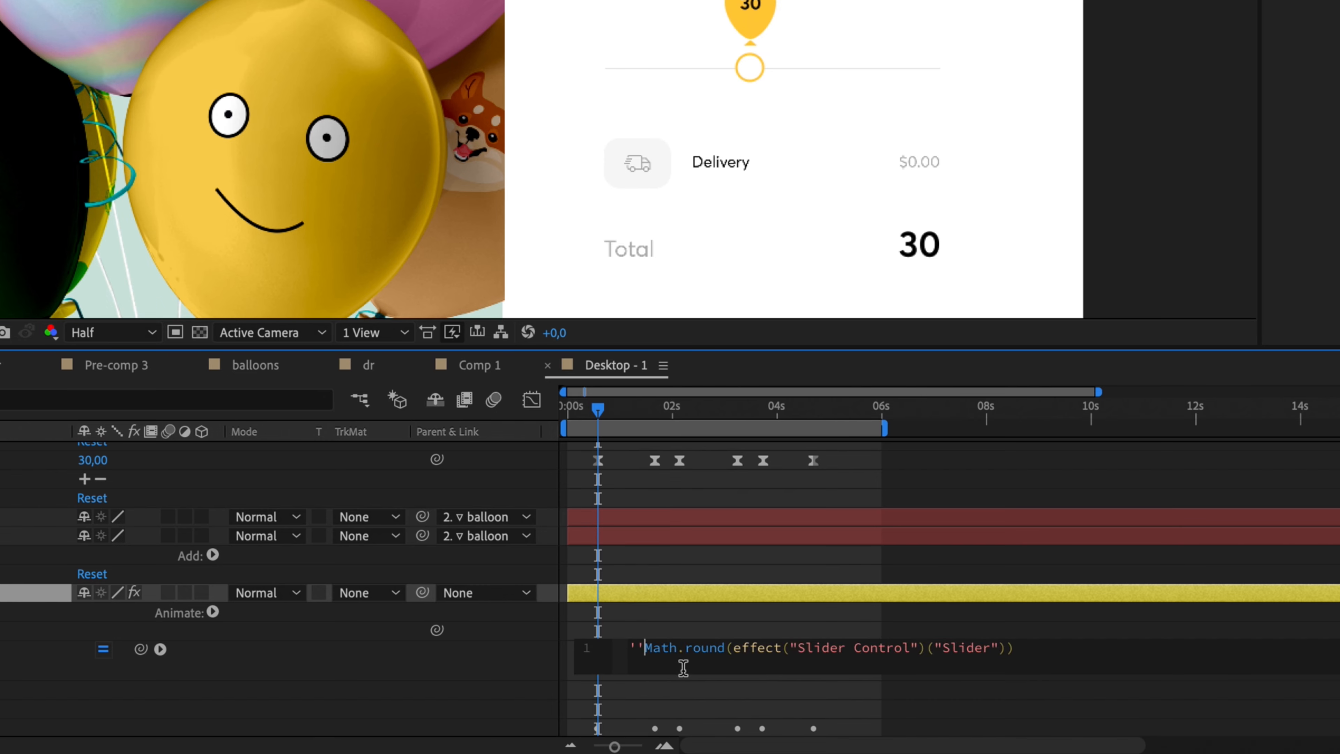
key("Right")
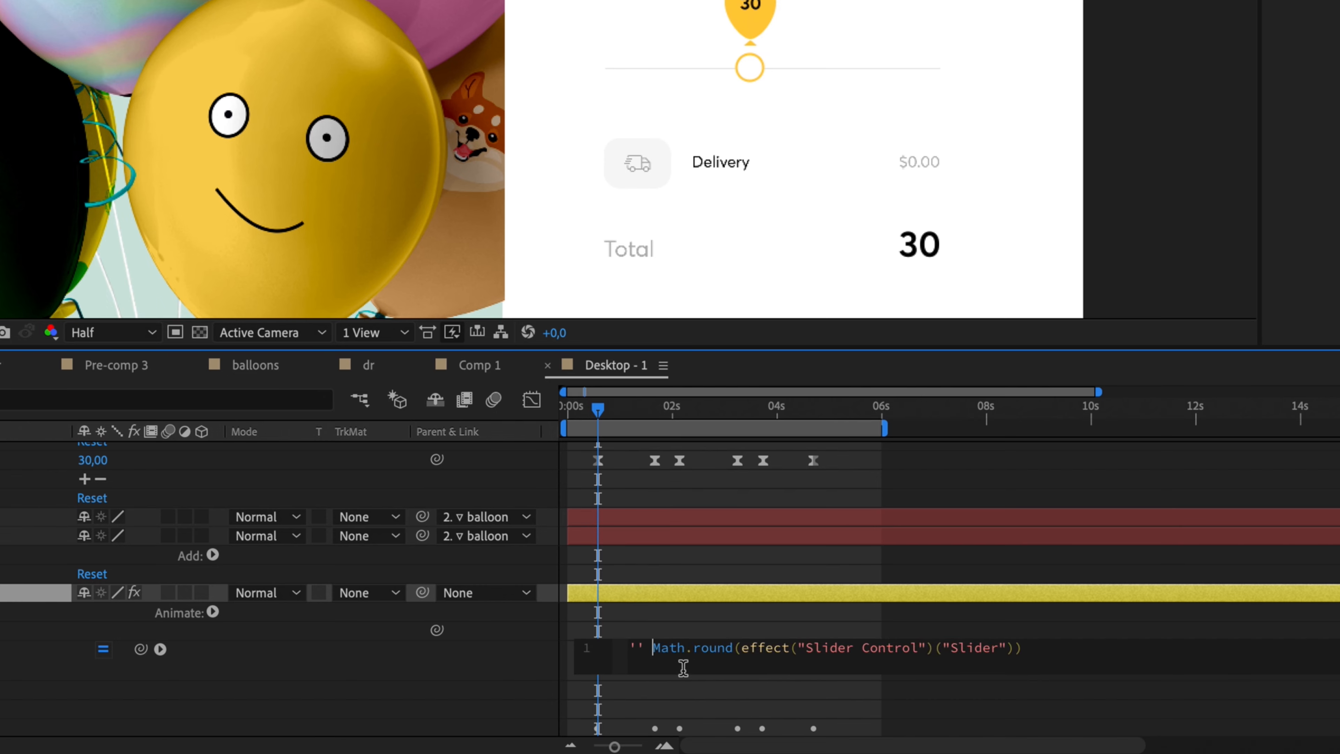
type("+ ")
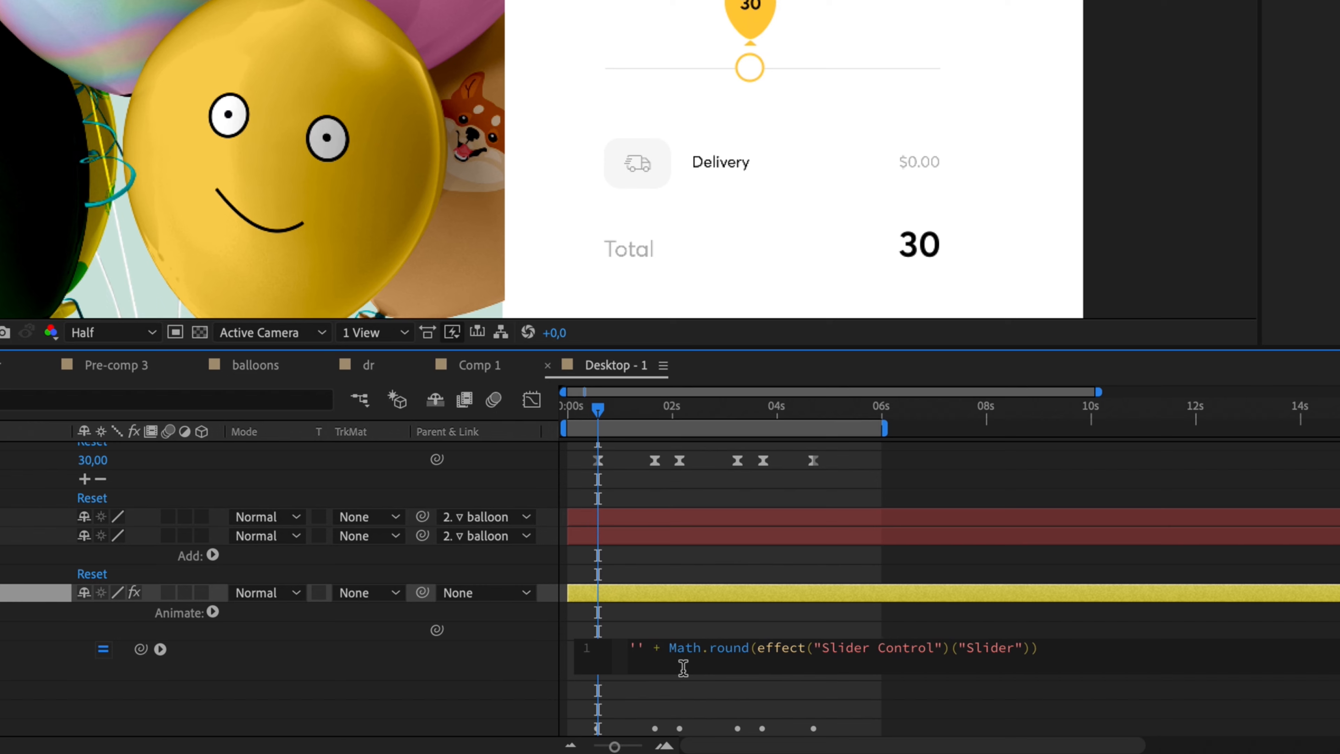
type("$")
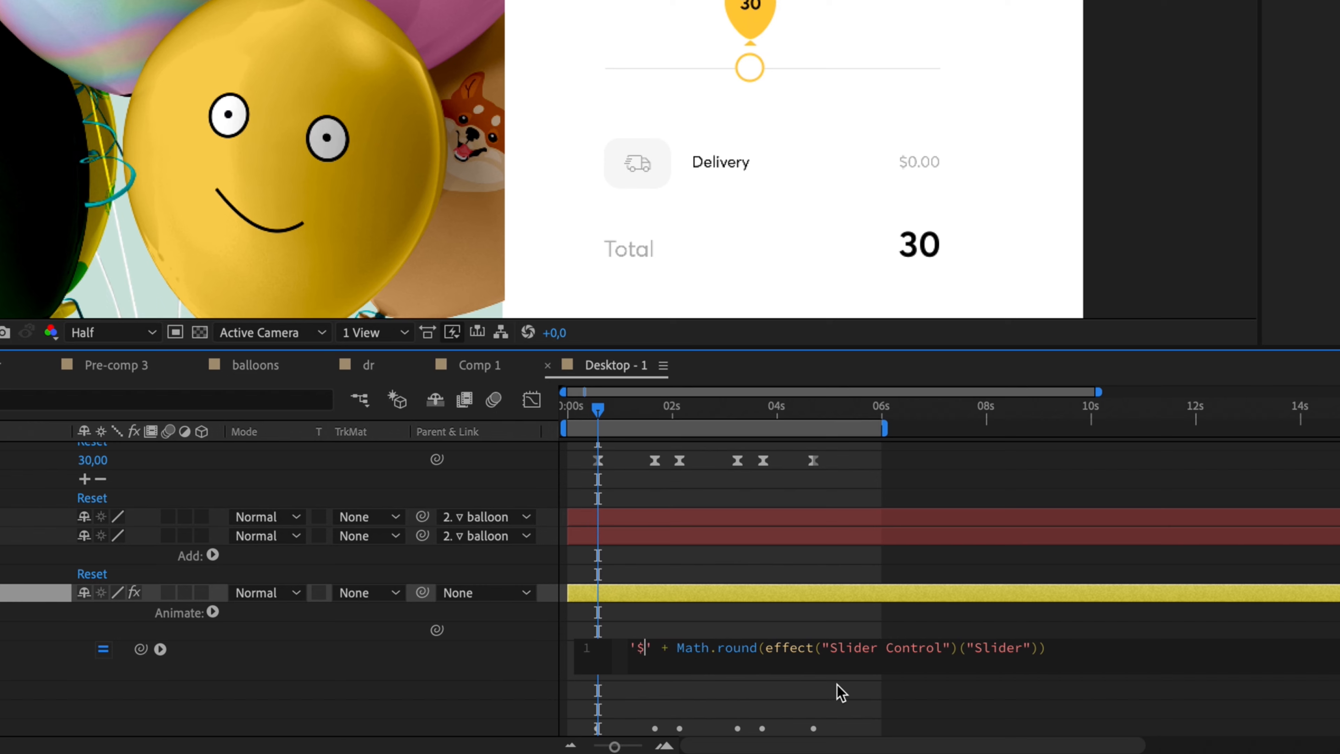
left_click(909, 698)
left_click(934, 246)
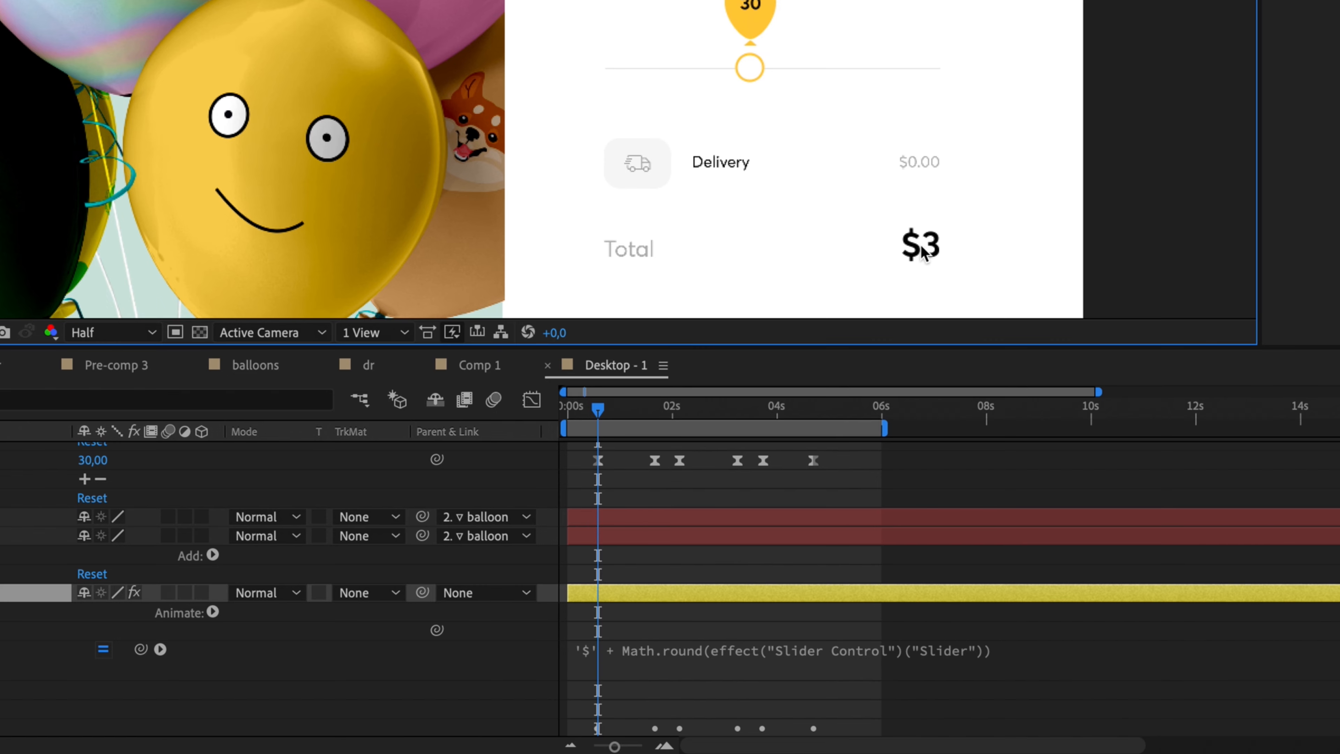
Step: Append *2+12 to the Total layer's Source Text expression and preview the counting
left_click(1061, 650)
type("*")
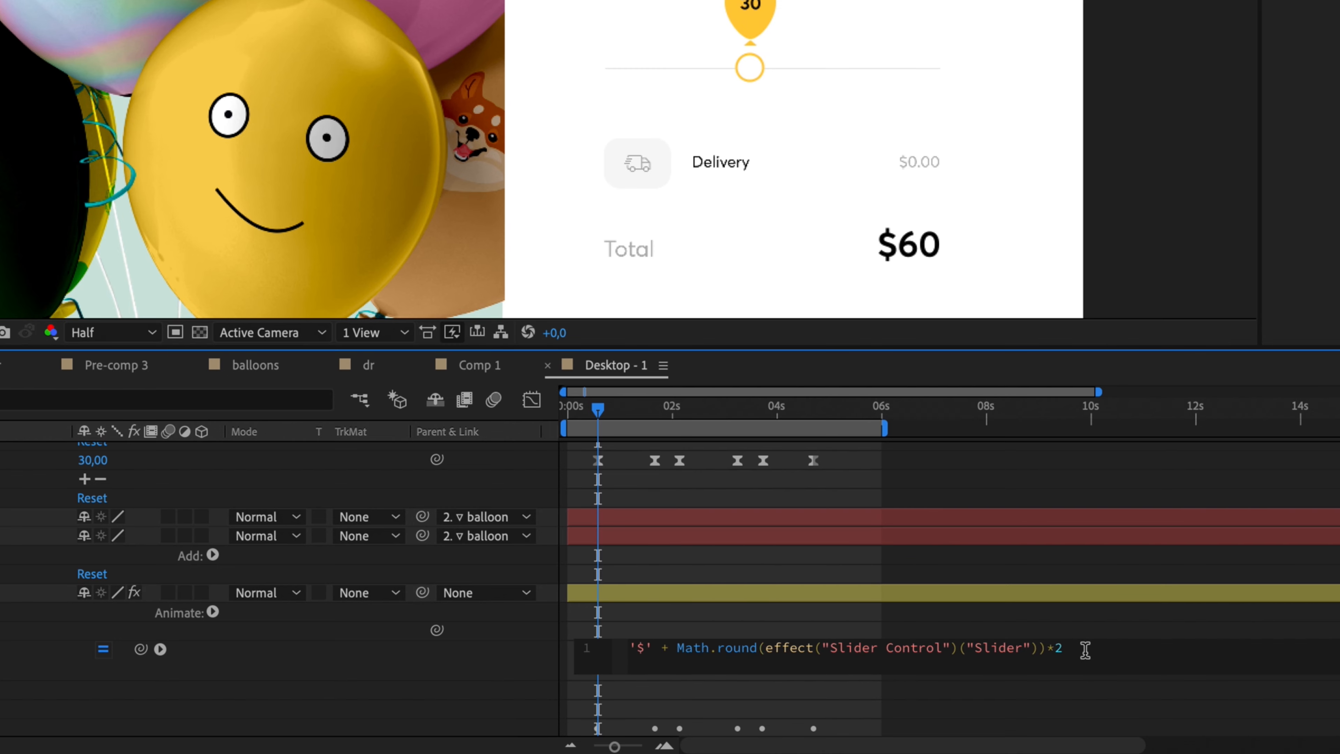
type("+")
type("12")
left_click(1090, 689)
key("space")
left_click(1077, 672)
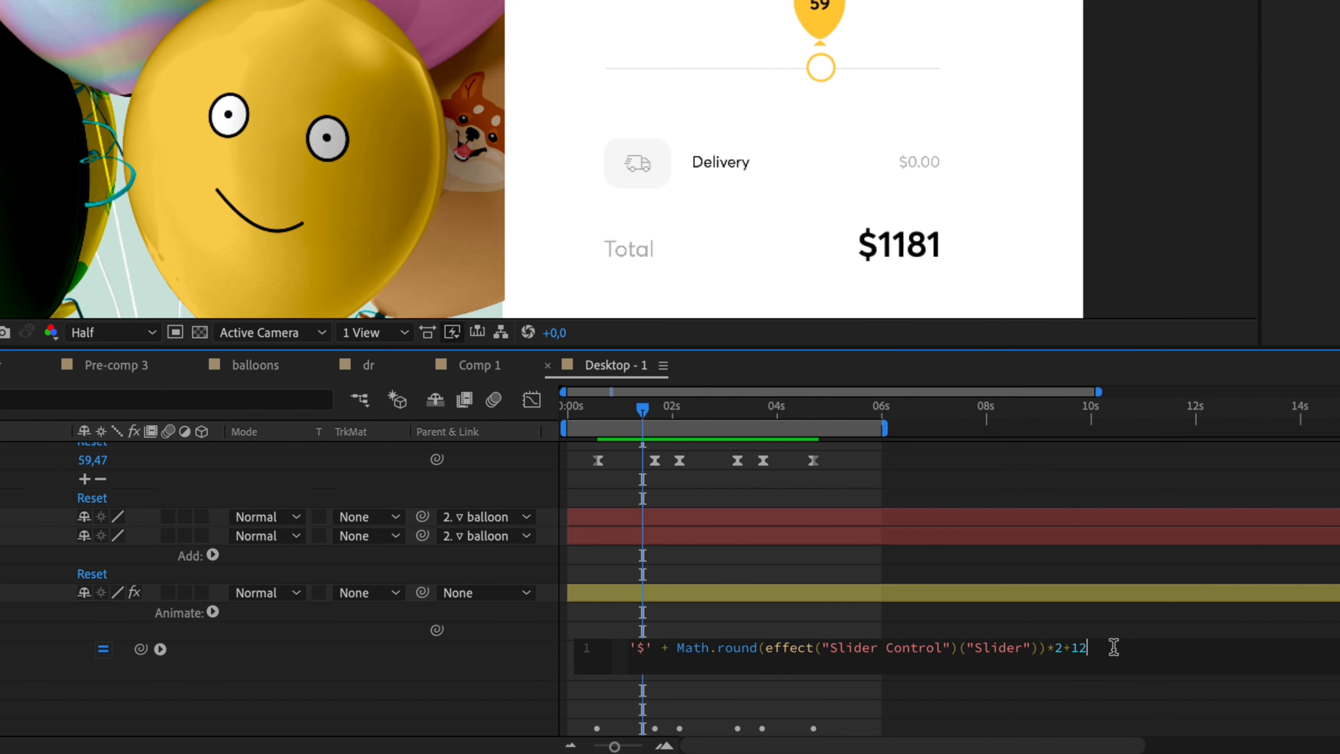
Step: Enclose the Math.round calculation and *2+12 in parentheses after '$' + in the Total expression, and preview it
left_click(677, 647)
type("(")
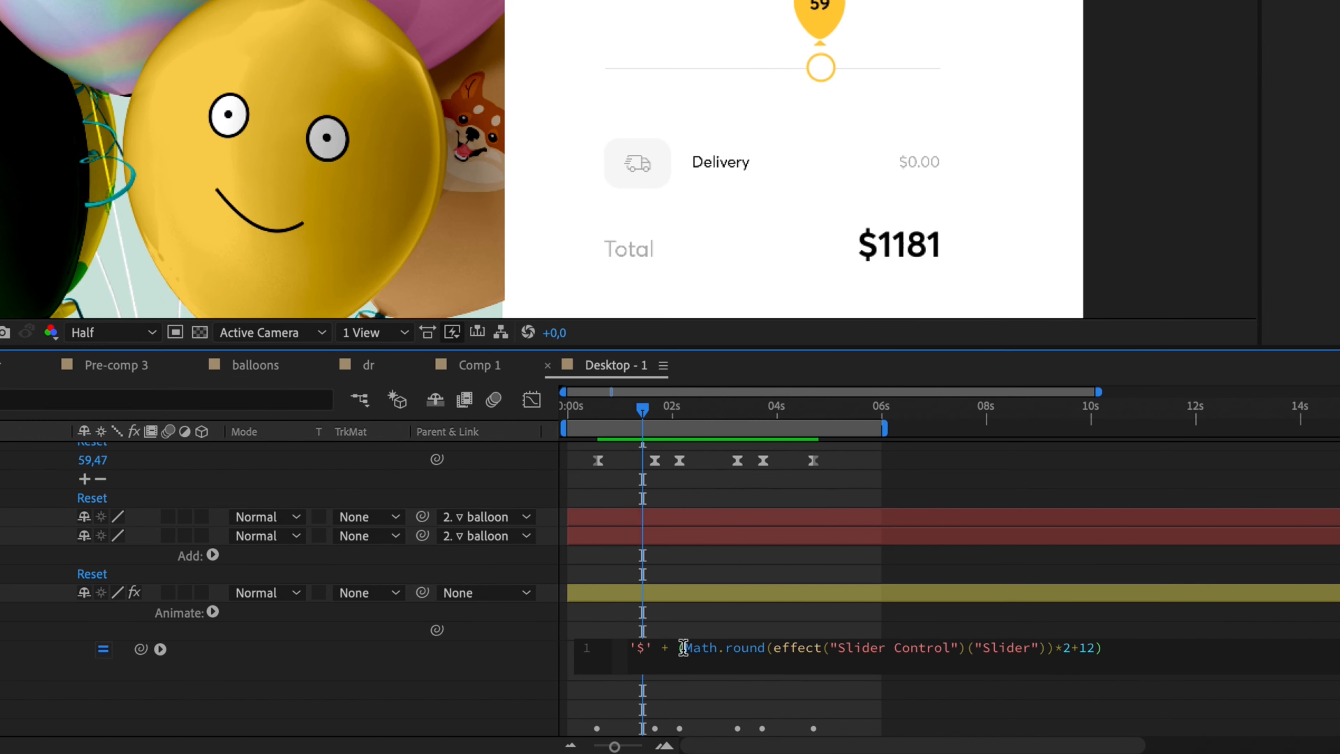
left_click(719, 704)
key("space")
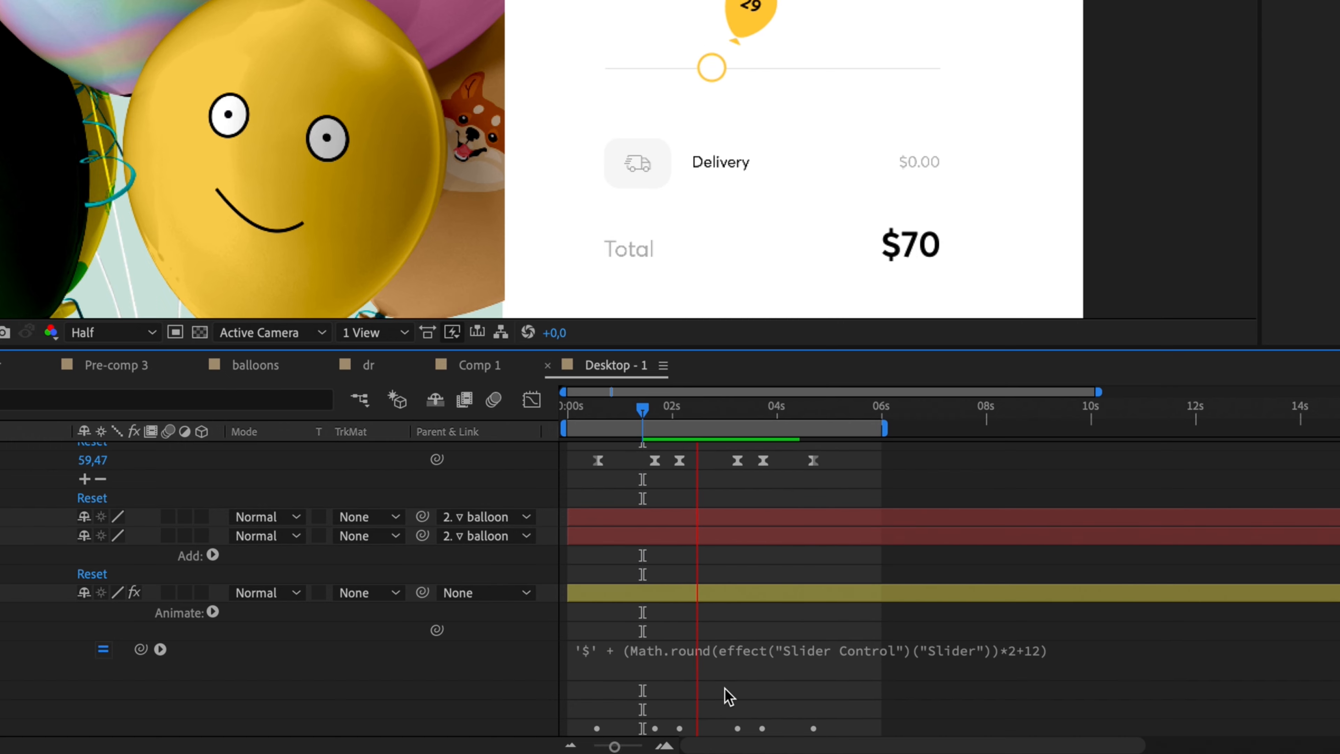
key("space")
Step: Replace the added 12 with 8 in the Total expression and preview the animation from near the start
left_click(1048, 651)
left_click(1096, 650)
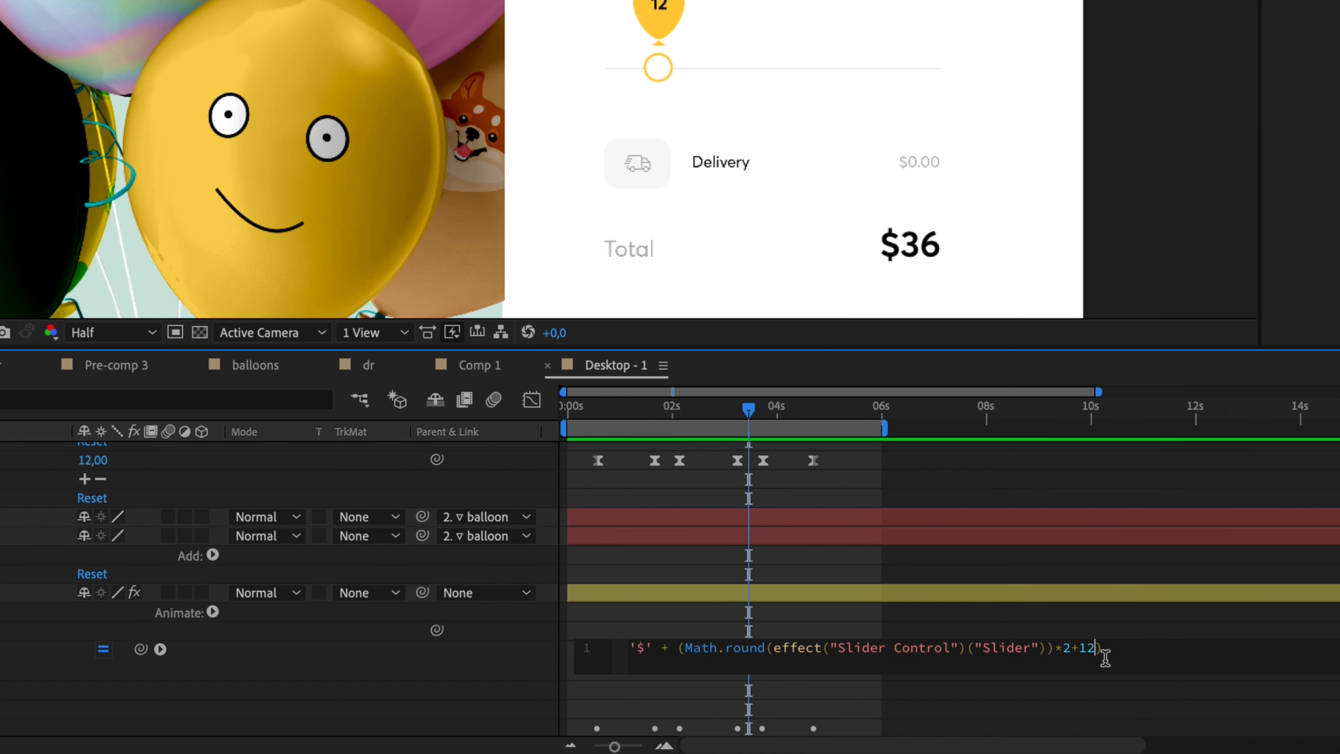
key("BackSpace")
key("BackSpace")
type("8")
left_click(1077, 697)
left_click(583, 414)
key("space")
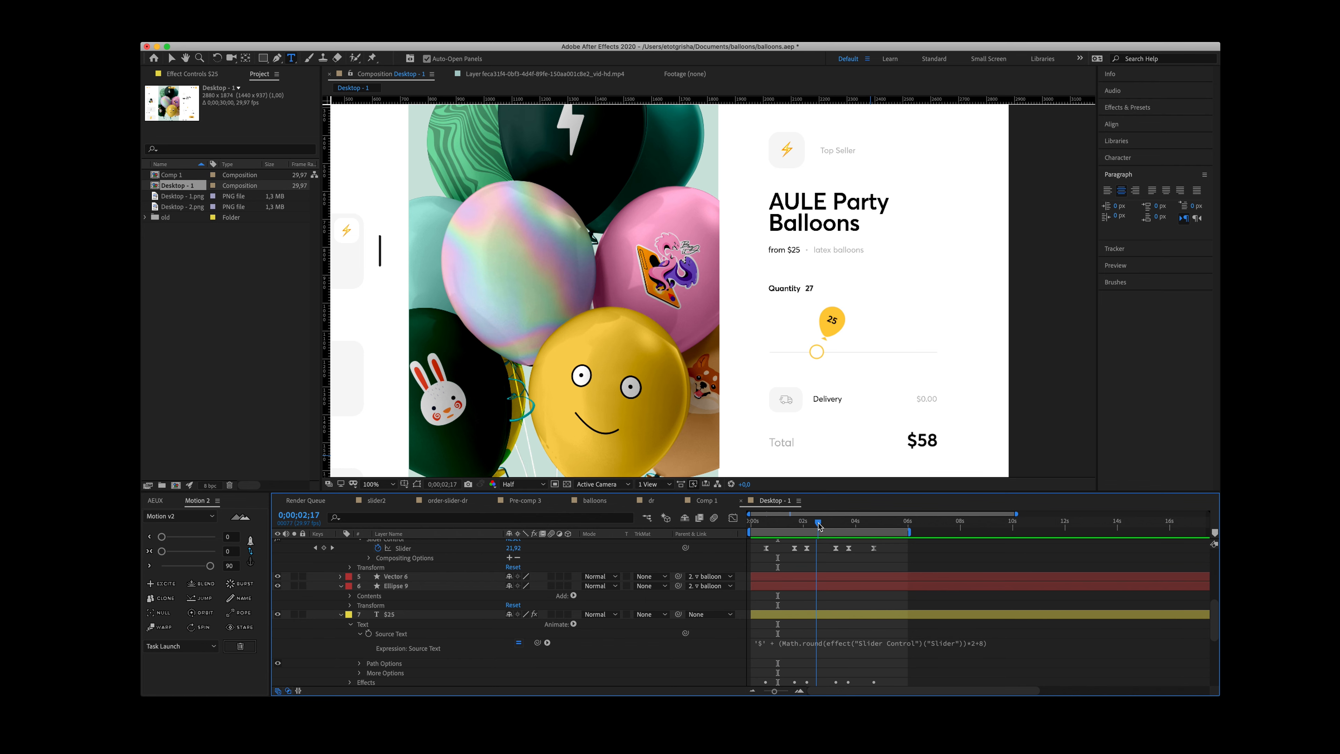
left_click_drag(699, 410, 720, 409)
Step: At 0;00;04;20, set the last Slider keyframe of both the $25 Total layer and the balloon number to 30
left_click_drag(827, 526, 873, 527)
left_click(886, 615)
key("e")
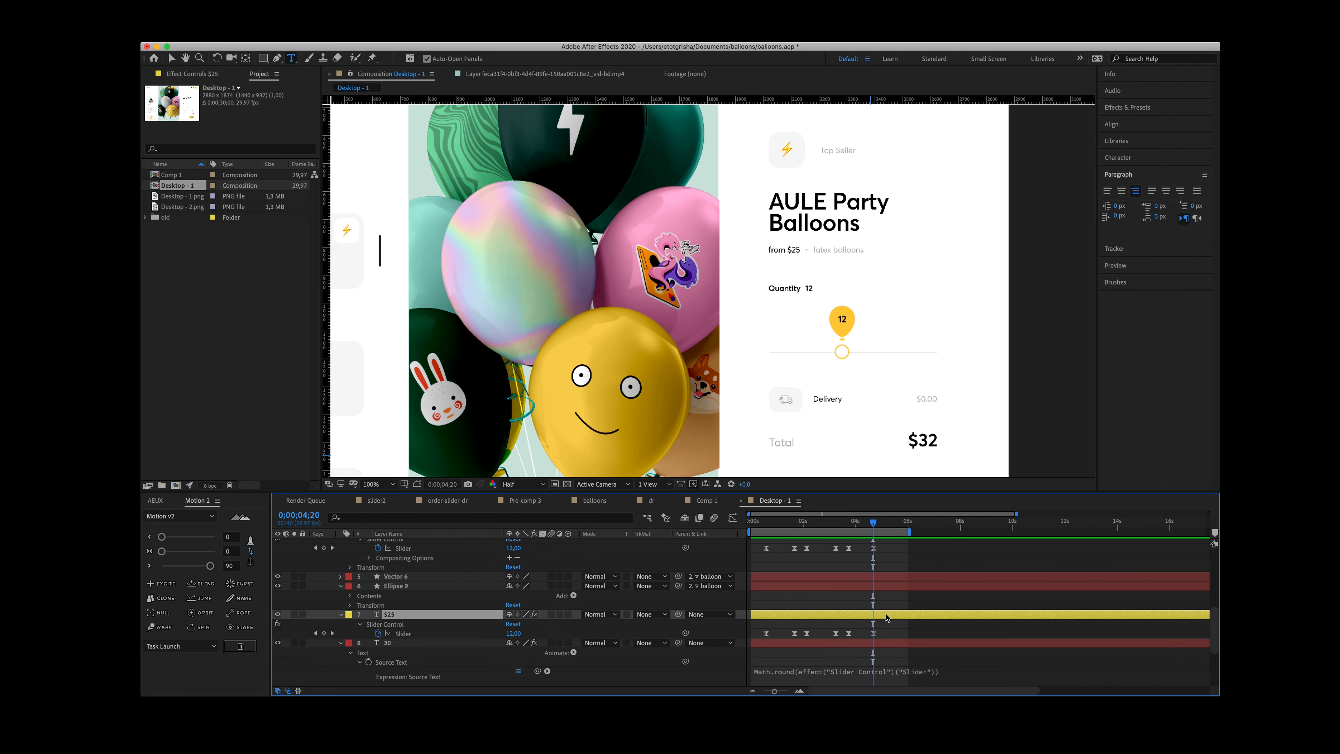
left_click(873, 633)
left_click(512, 633)
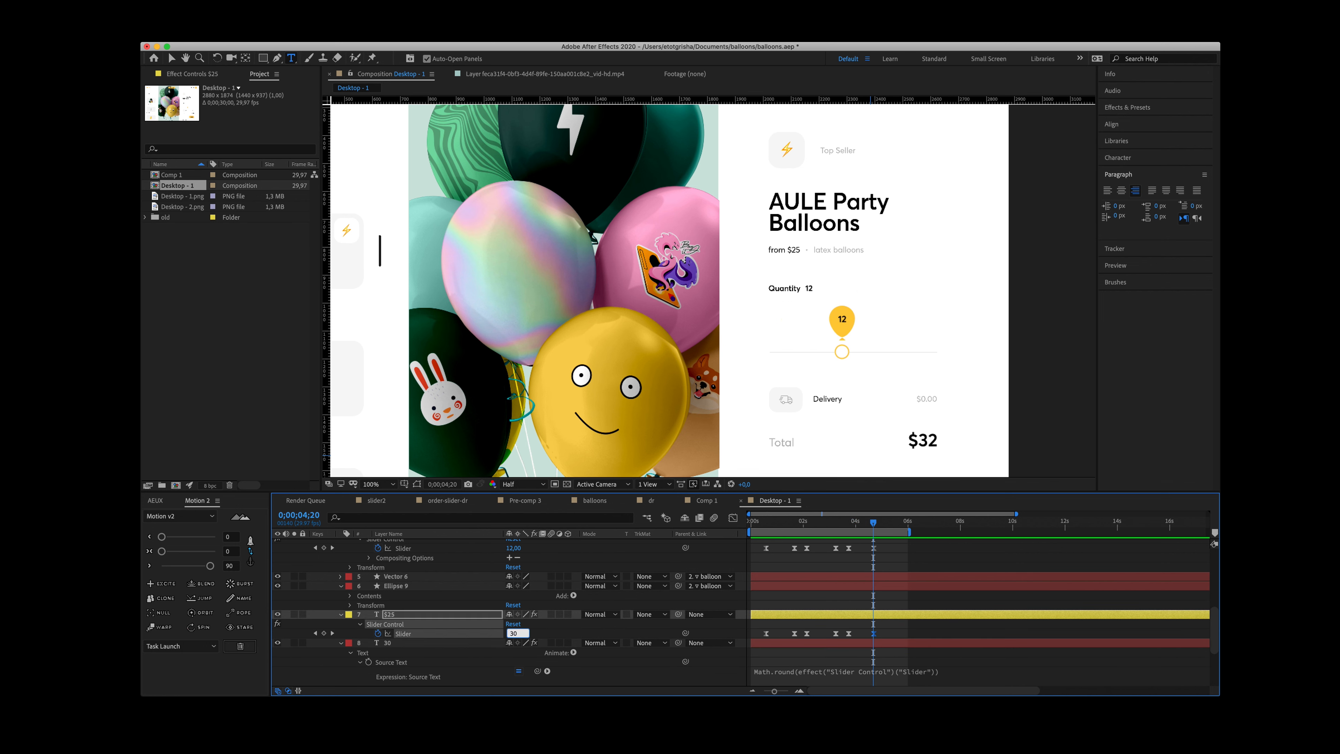
key("Return")
left_click(512, 548)
type("30")
key("Return")
Step: Reveal the balloon and Quantity numbers' keyframed properties, align Quantity's last Slider keyframe to 0;00;04;20, and set it to 30
scroll(866, 607, "up", 3)
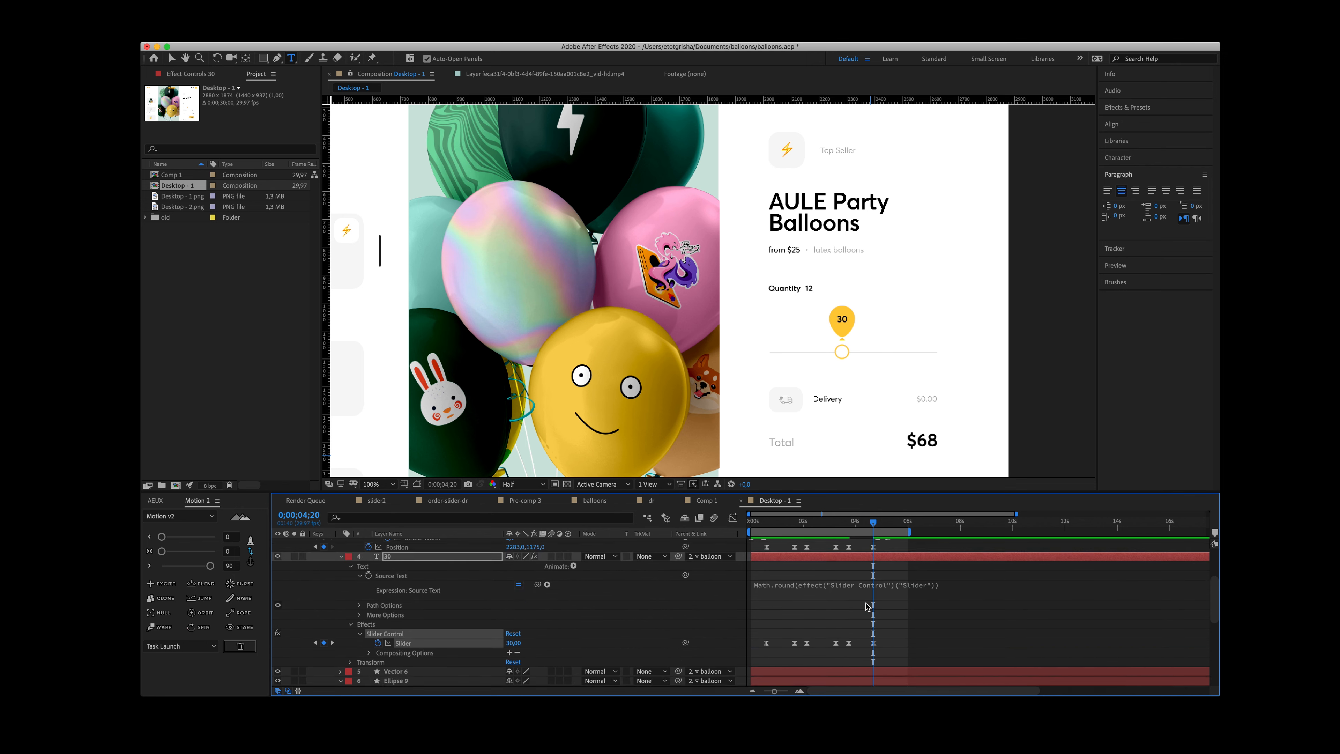
scroll(866, 607, "up", 1)
left_click(874, 577)
key("u")
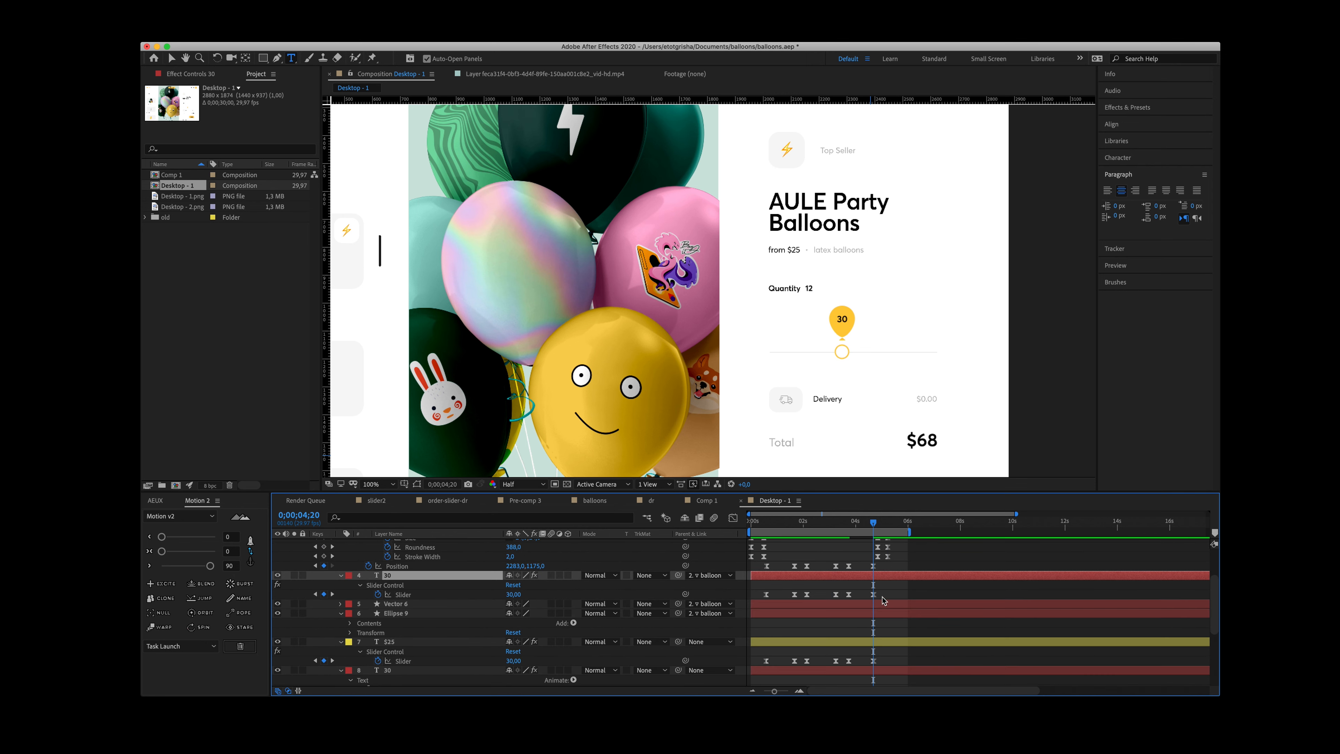
left_click(883, 601)
left_click(882, 669)
key("u")
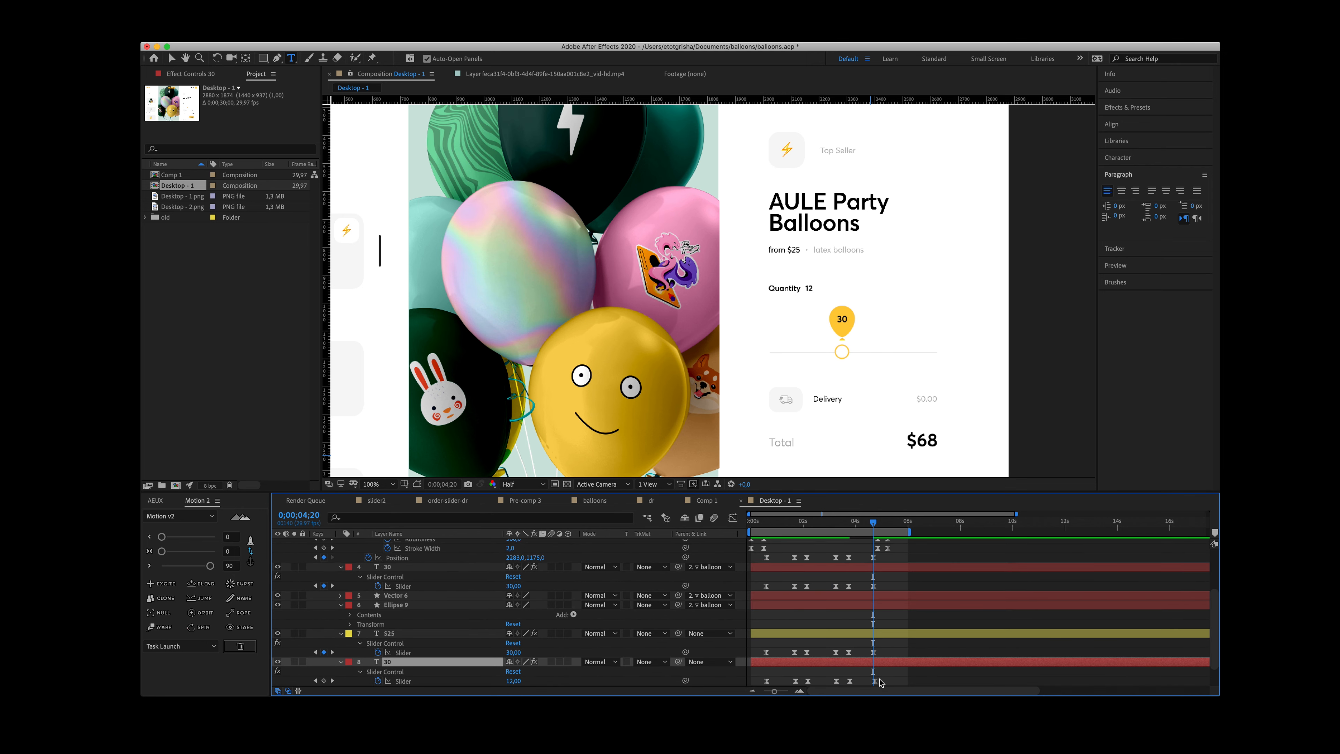
left_click_drag(875, 681, 873, 682)
left_click(515, 681)
type("30")
key("Return")
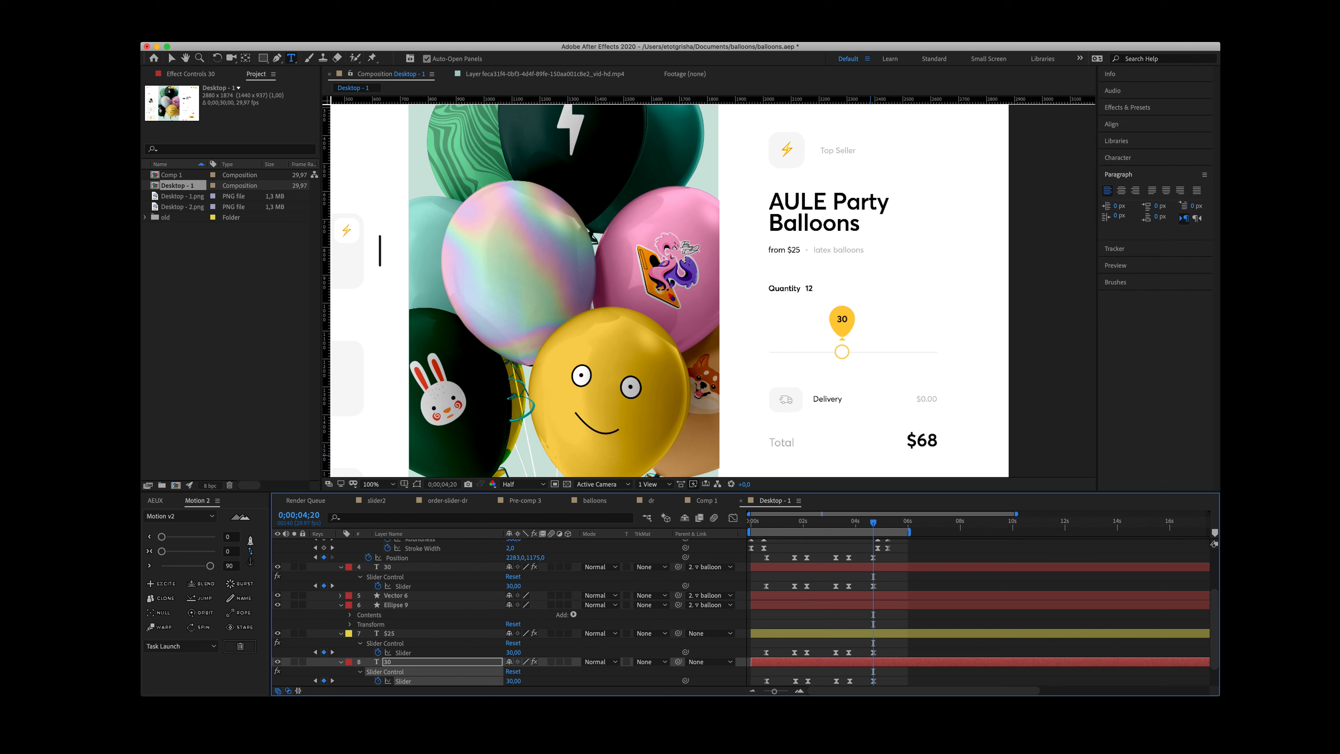
Step: Preview the whole animation from 0;00;00;00 to check the balloon, Quantity and Total numbers
left_click(752, 523)
key("space")
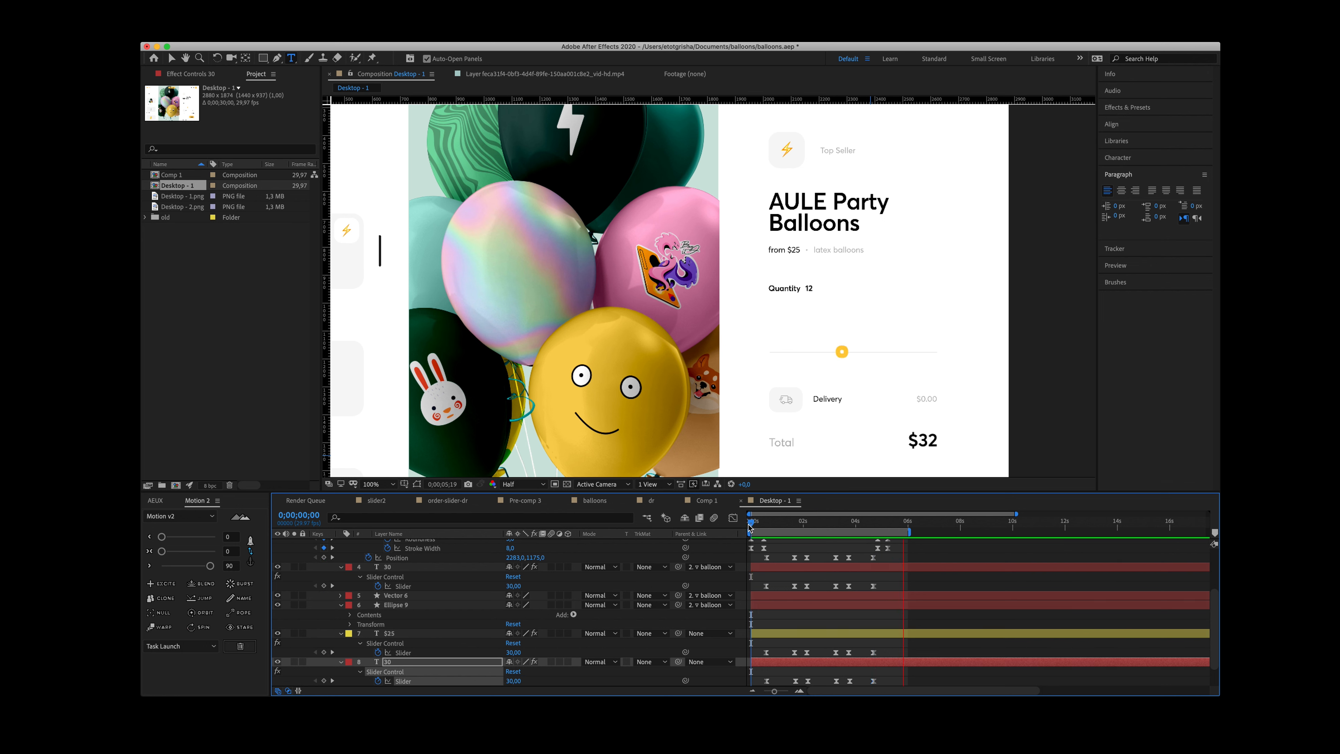
left_click(279, 283)
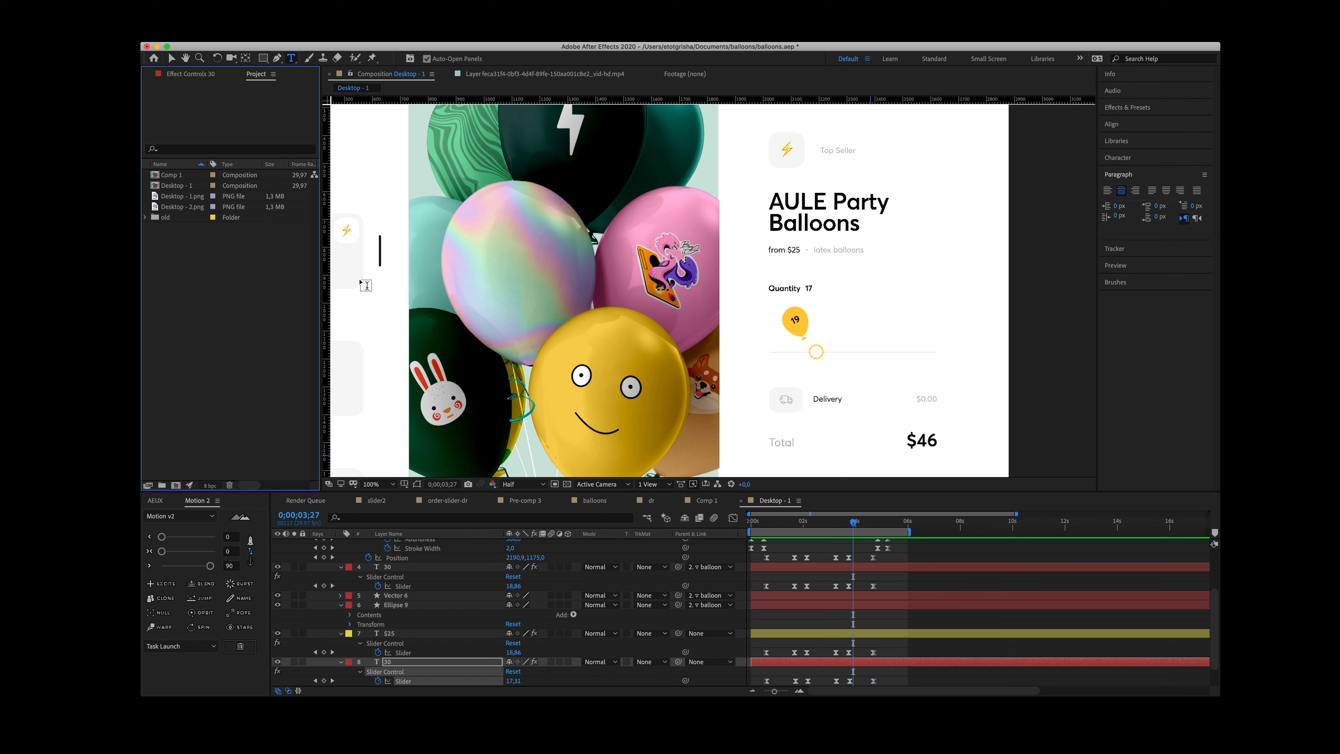